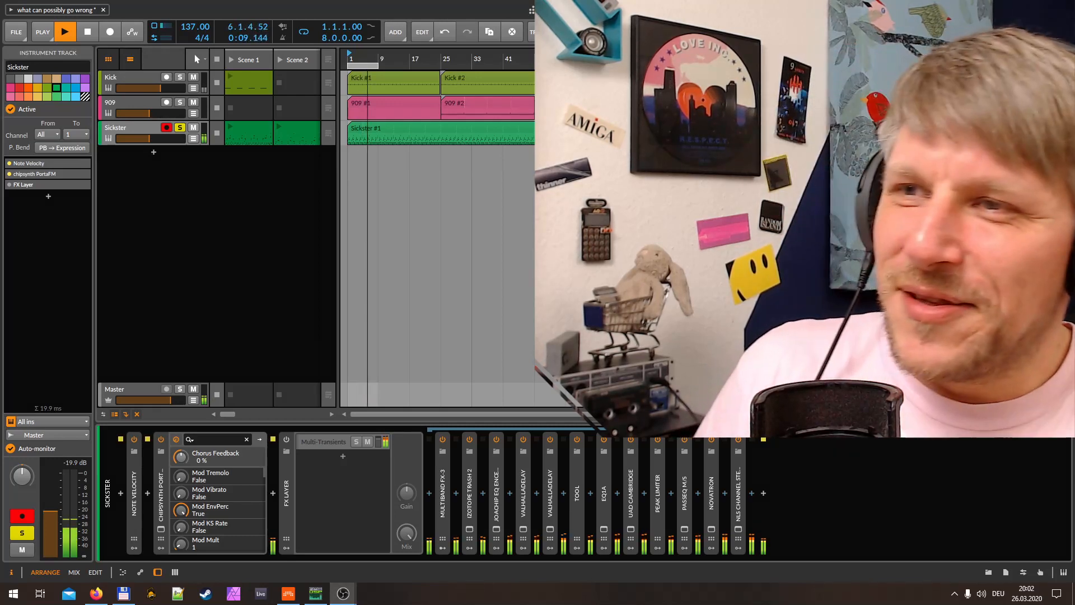
# Switch to Bitwig Studio, take the Sickster track out of solo, and view the device chains of 909 and Sickster
pyautogui.hotkey('alt', 'Tab')
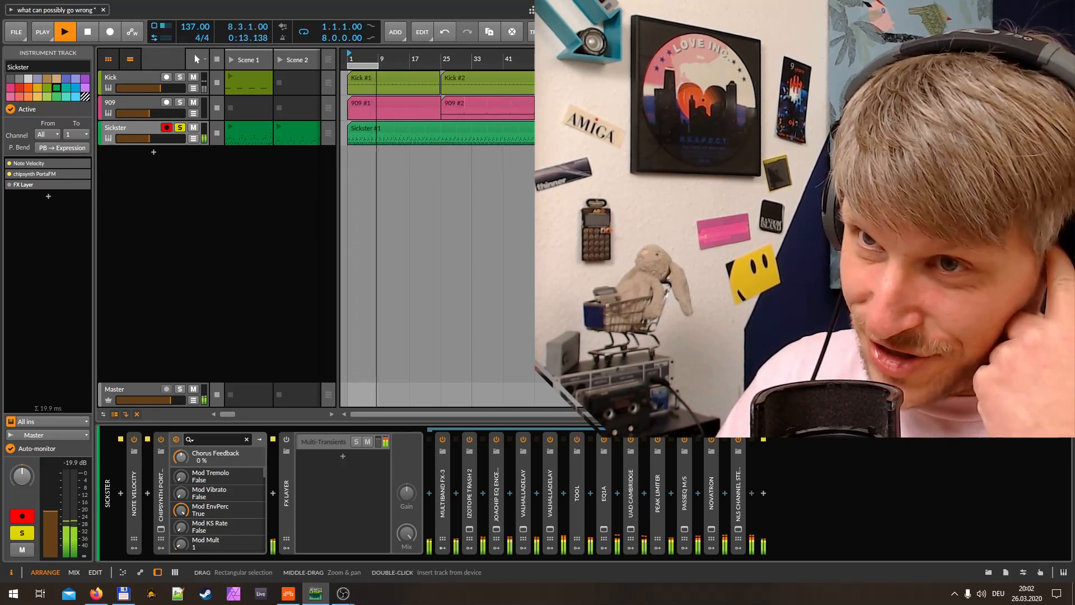
pyautogui.click(180, 128)
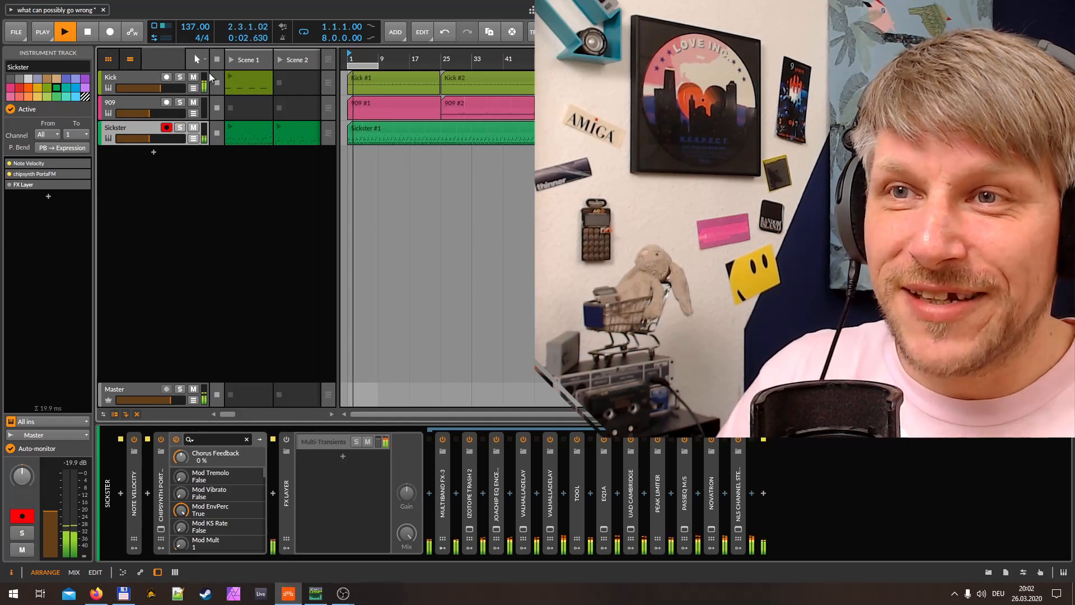
pyautogui.click(133, 106)
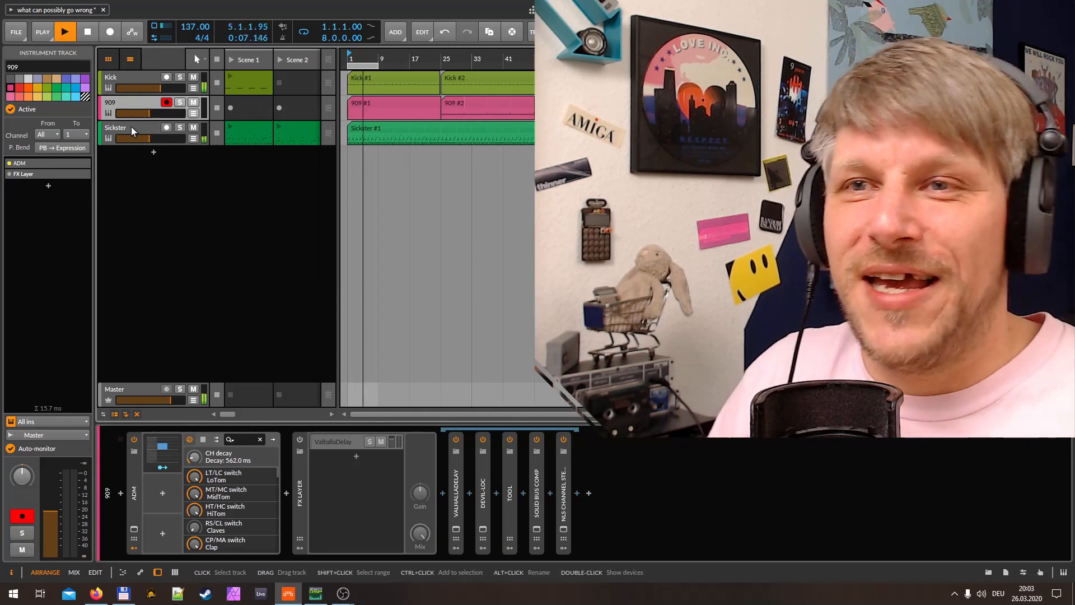
pyautogui.click(131, 128)
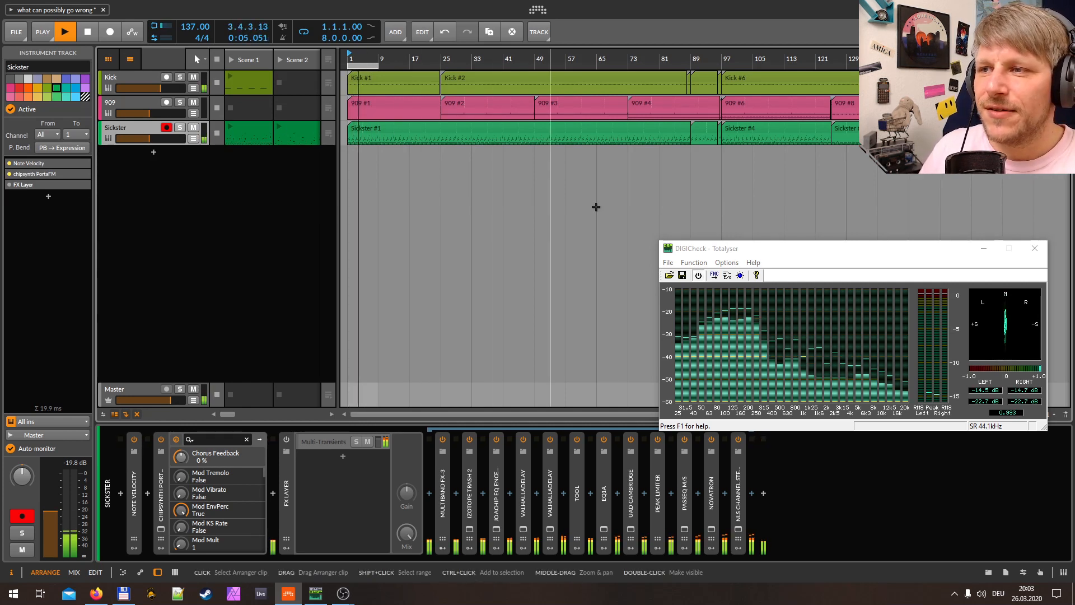
# Open RME TotalMix FX, move the DIGICheck analyzer aside, raise the main output level slightly, and return to Bitwig Studio
pyautogui.click(954, 598)
pyautogui.click(991, 527)
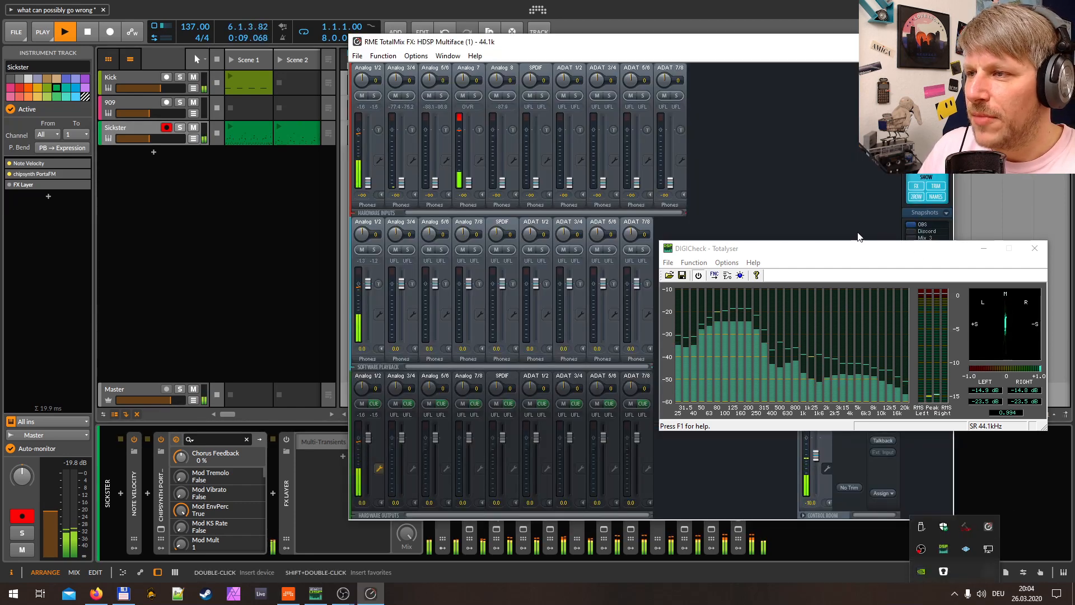
pyautogui.moveTo(844, 250); pyautogui.dragTo(751, 83)
pyautogui.moveTo(816, 457); pyautogui.dragTo(816, 448)
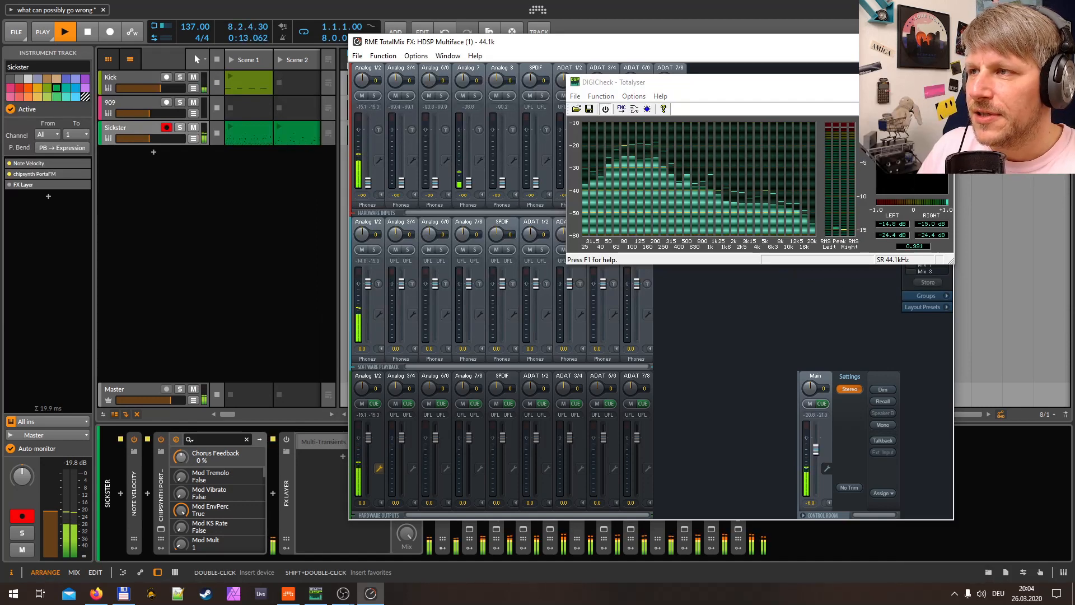
pyautogui.click(941, 42)
pyautogui.click(713, 21)
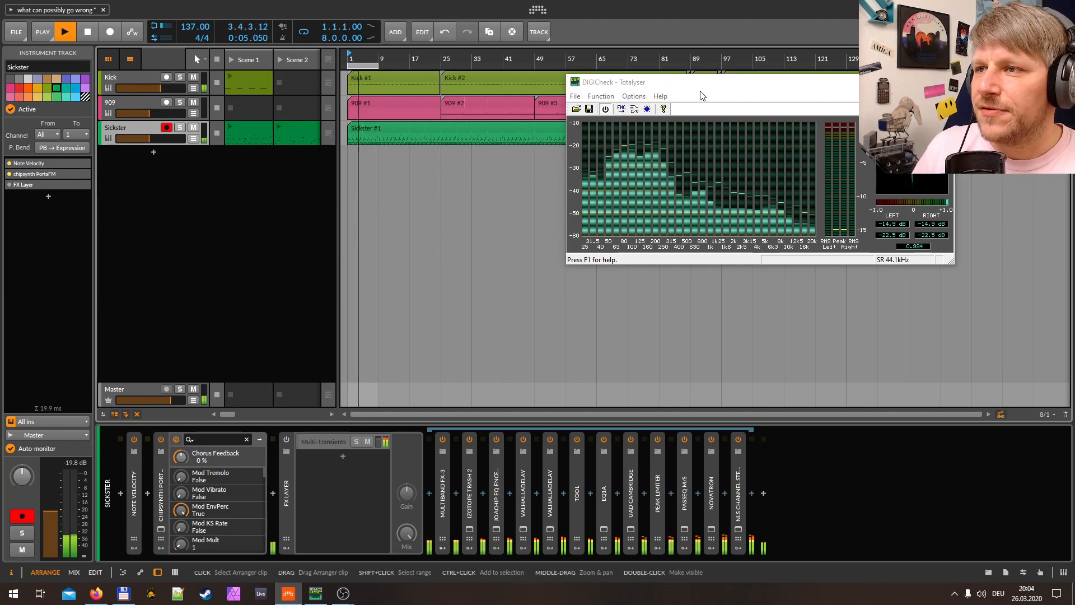
# Move the DIGICheck analyzer down over the end of the device chain and switch Bitwig Studio to full screen
pyautogui.moveTo(720, 88); pyautogui.dragTo(830, 399)
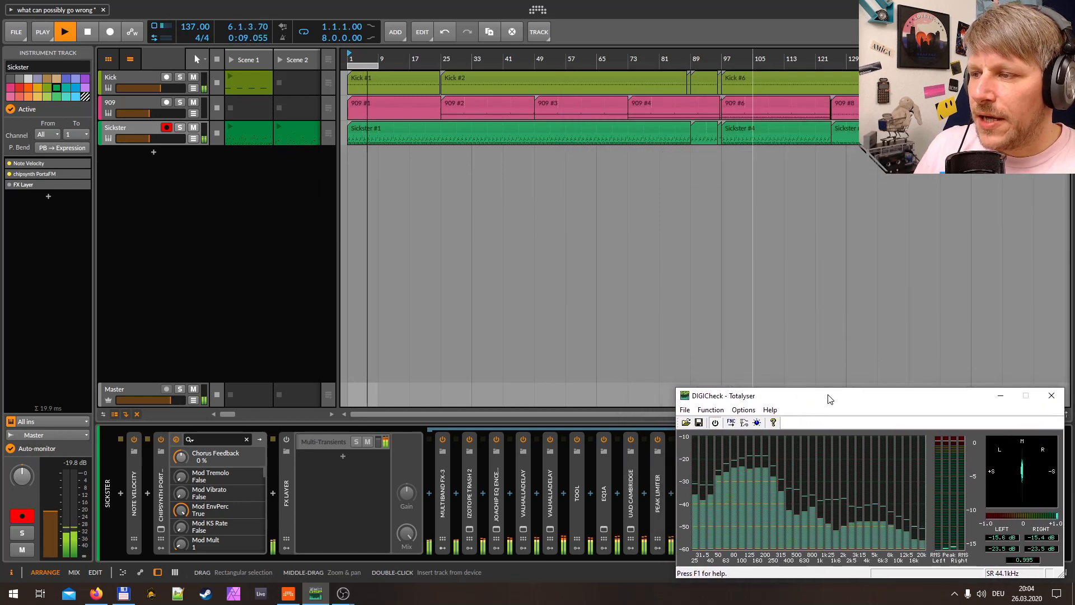
pyautogui.click(768, 26)
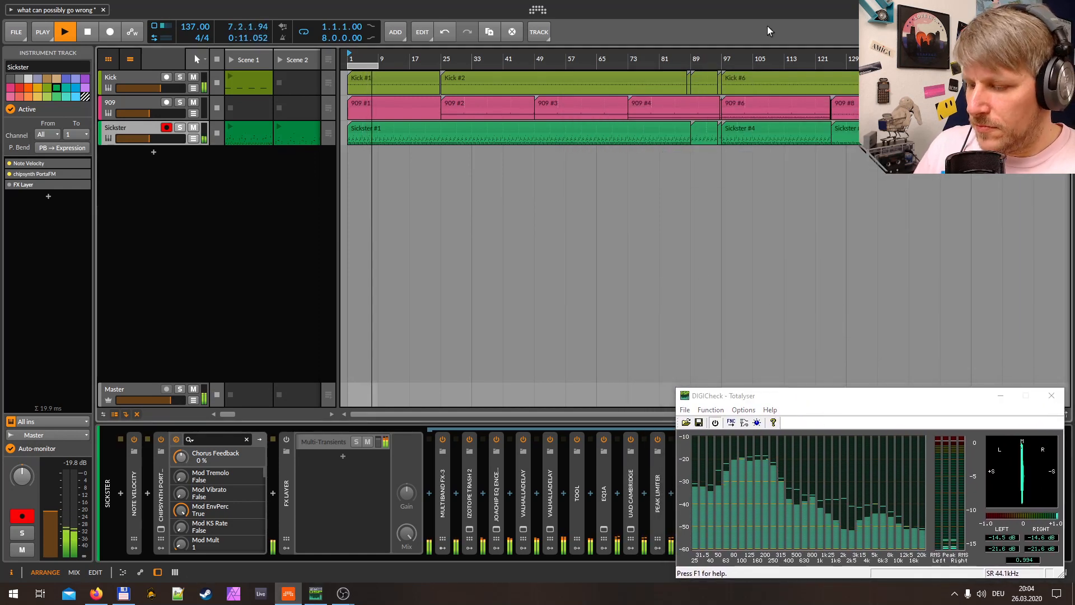
pyautogui.press('F11')
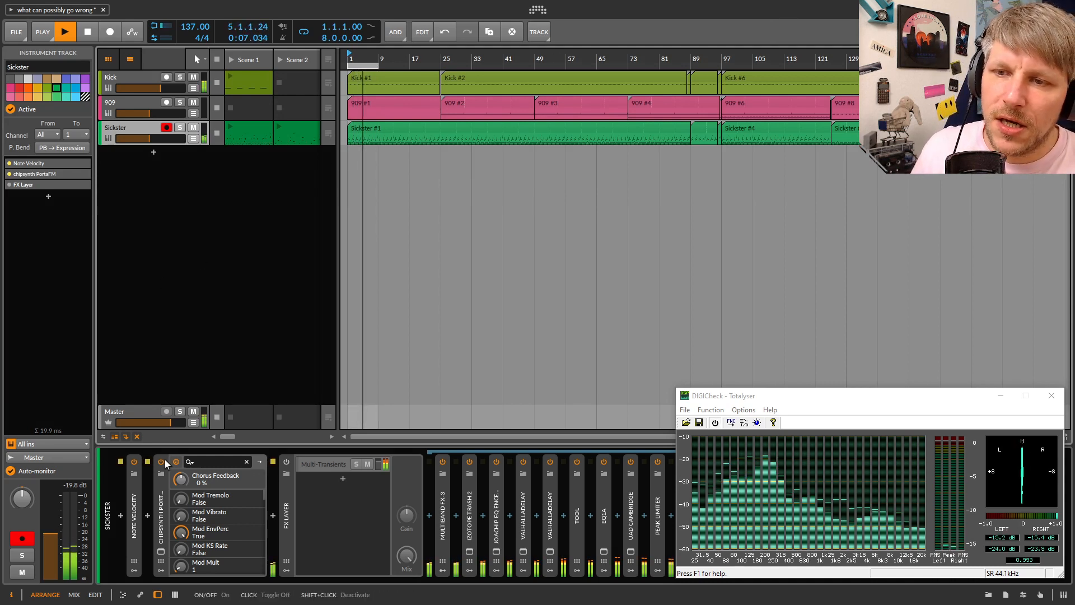
# Open the chipsynth PortaFM plug-in window on the Sickster track and reposition it over the arrangement
pyautogui.click(163, 539)
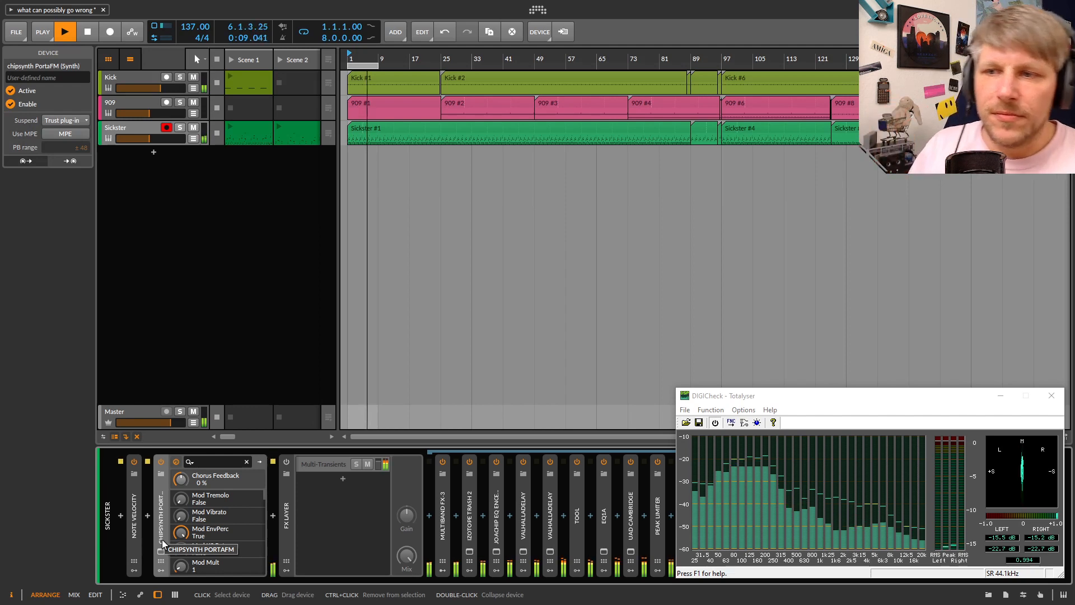
pyautogui.click(161, 551)
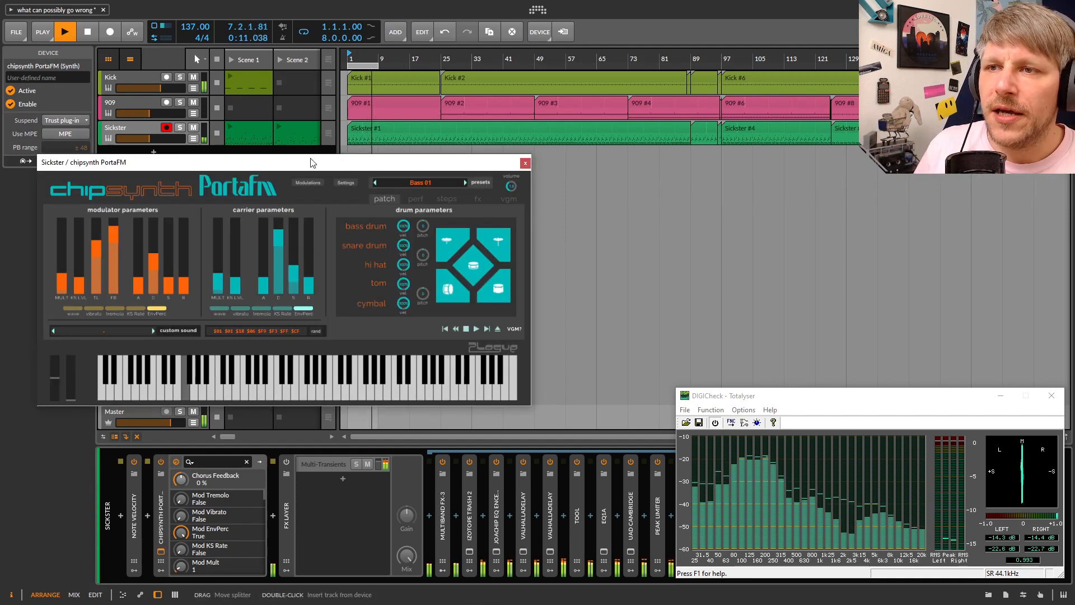
pyautogui.moveTo(301, 159); pyautogui.dragTo(360, 125)
pyautogui.moveTo(288, 137); pyautogui.dragTo(307, 130)
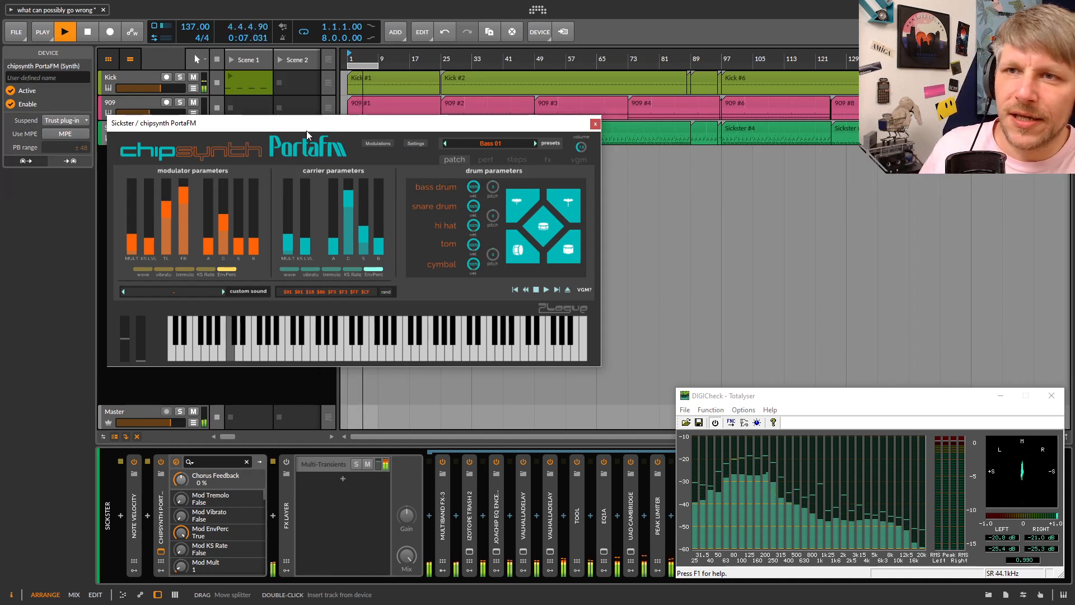
# Restart playback from the beginning and solo the Sickster track, keeping the PortaFM window clear of the track headers
pyautogui.click(93, 34)
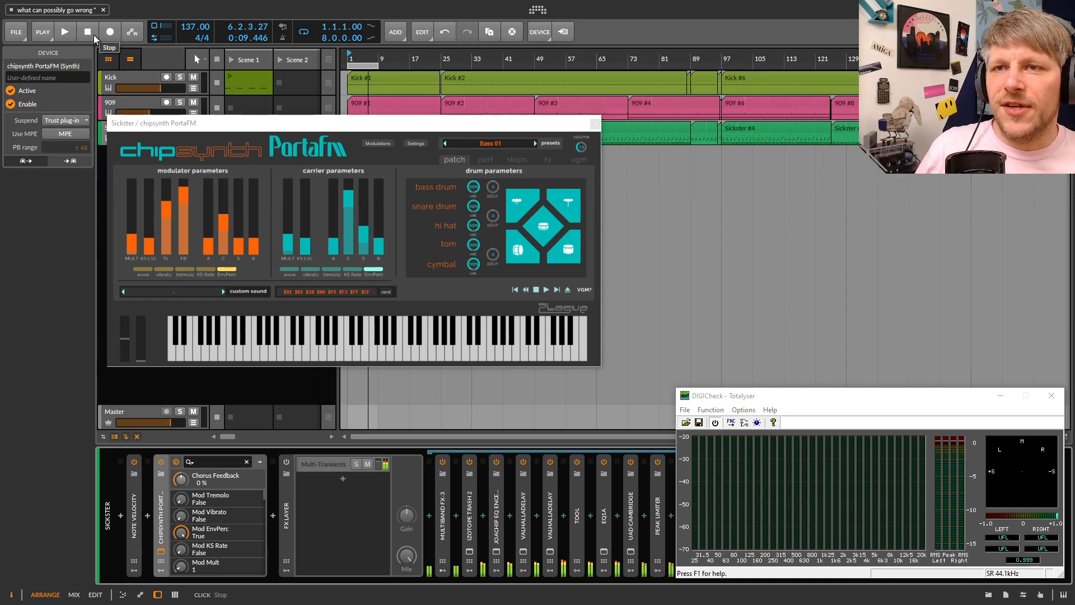
pyautogui.click(68, 36)
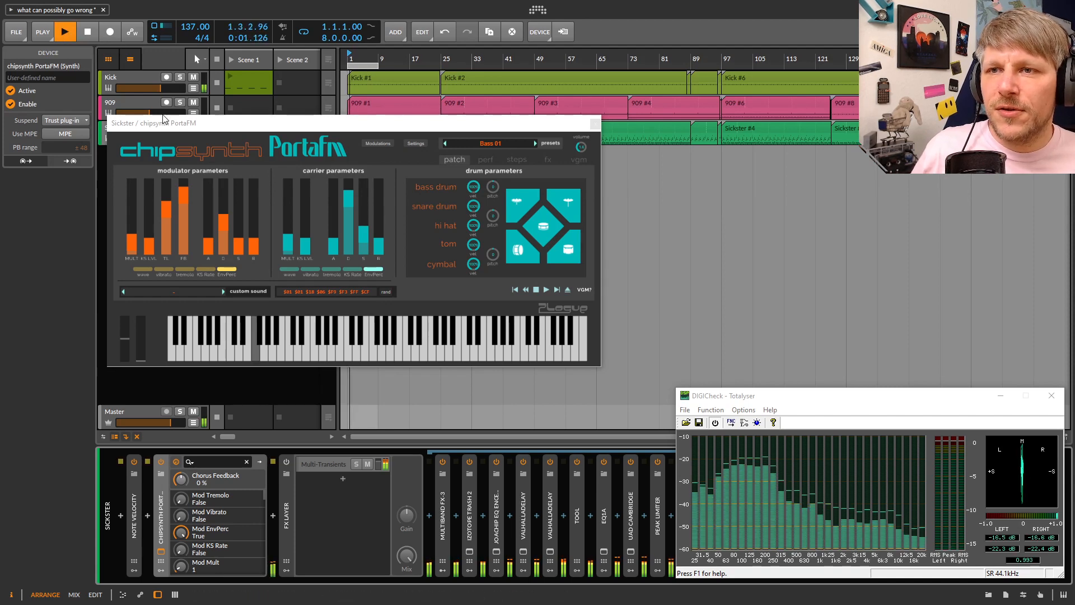
pyautogui.moveTo(164, 120); pyautogui.dragTo(261, 147)
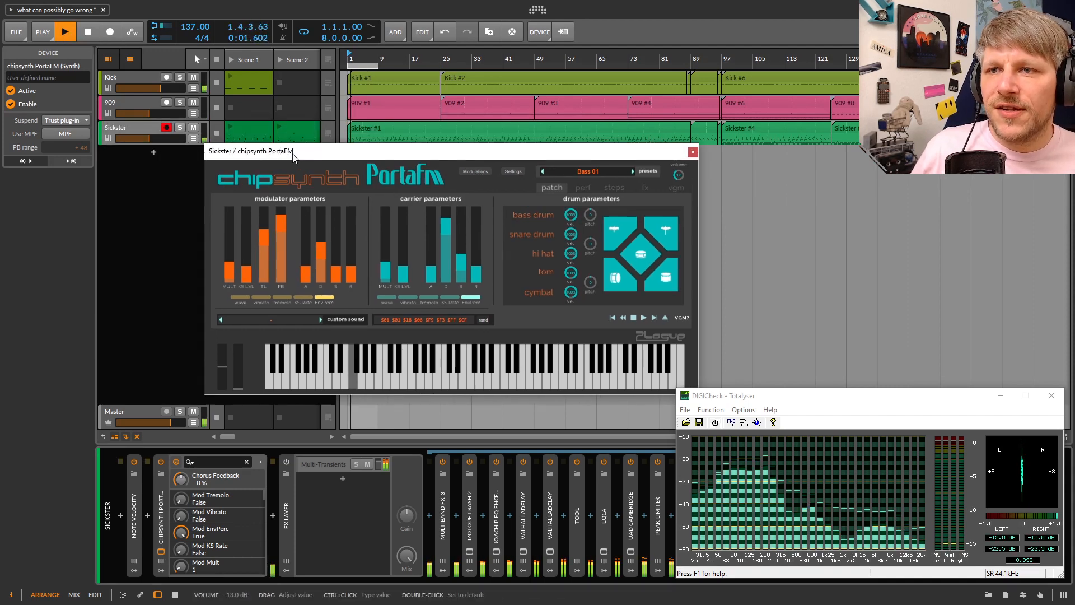
pyautogui.click(179, 128)
pyautogui.click(130, 123)
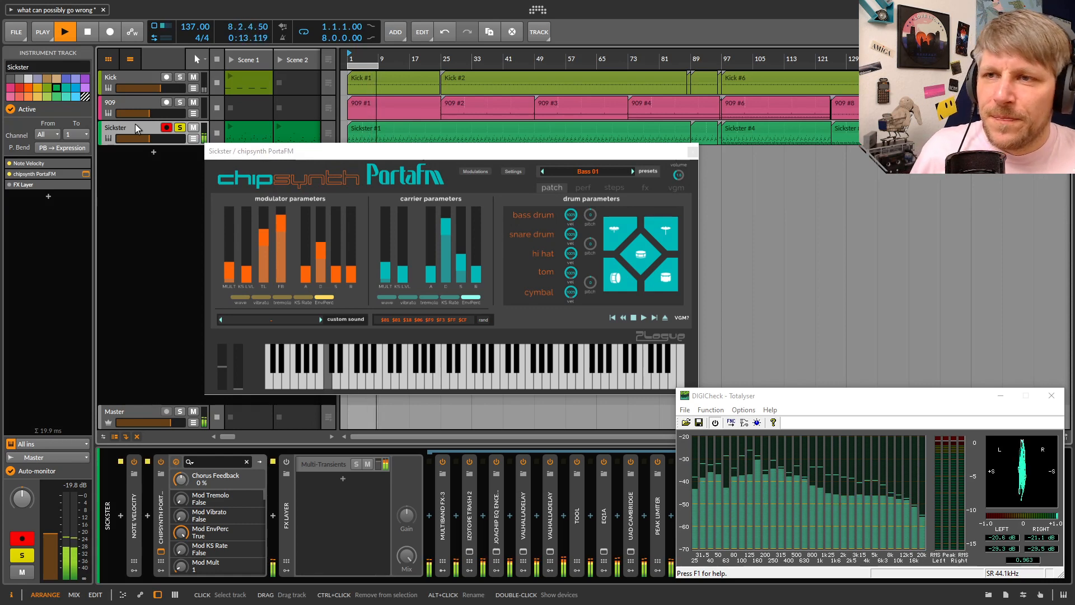
# Launch the Sickster track's Scene 1 clip and open its notes in the detail editor, closing the PortaFM window
pyautogui.moveTo(362, 152); pyautogui.dragTo(311, 257)
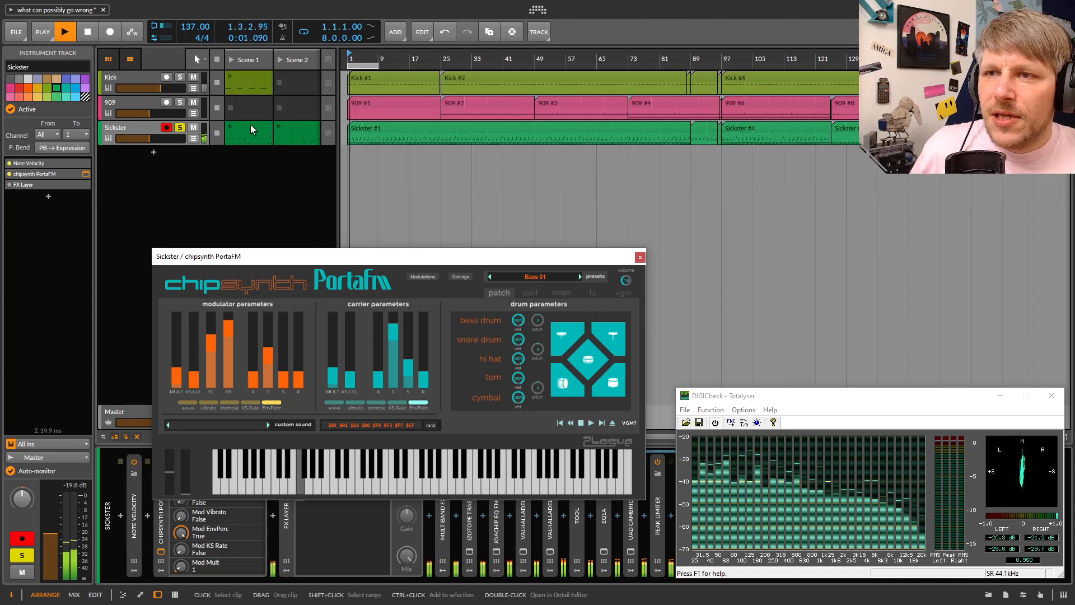
pyautogui.click(230, 129)
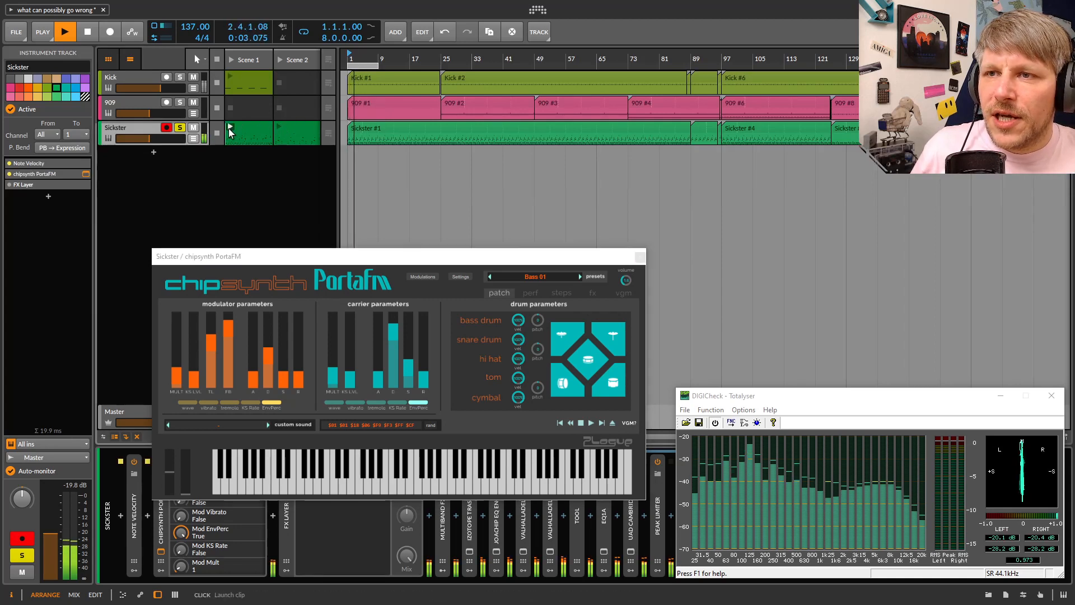
pyautogui.doubleClick(247, 127)
pyautogui.click(448, 257)
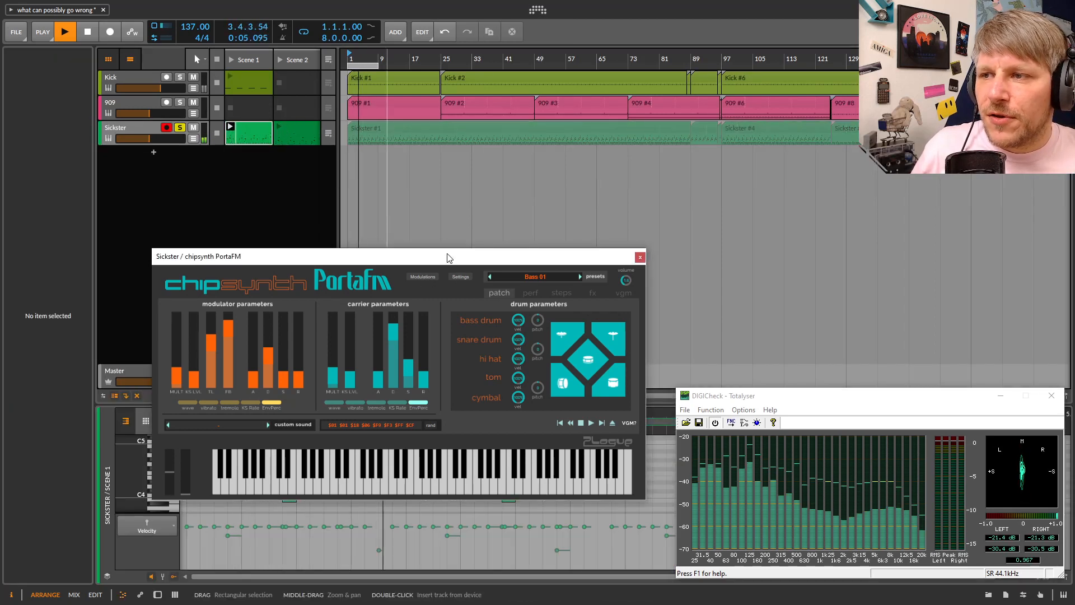
pyautogui.click(639, 257)
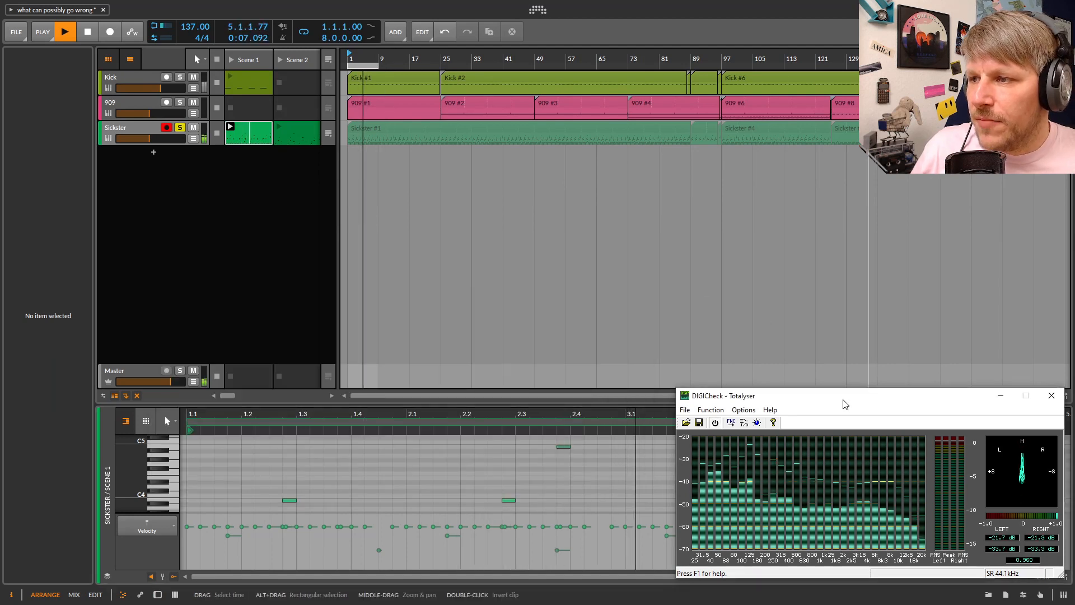
# Enlarge the note editor and examine the note pattern of the Sickster Scene 1 clip, with the analyzer moved out of the way
pyautogui.moveTo(844, 404); pyautogui.dragTo(1046, 154)
pyautogui.moveTo(624, 403); pyautogui.dragTo(602, 160)
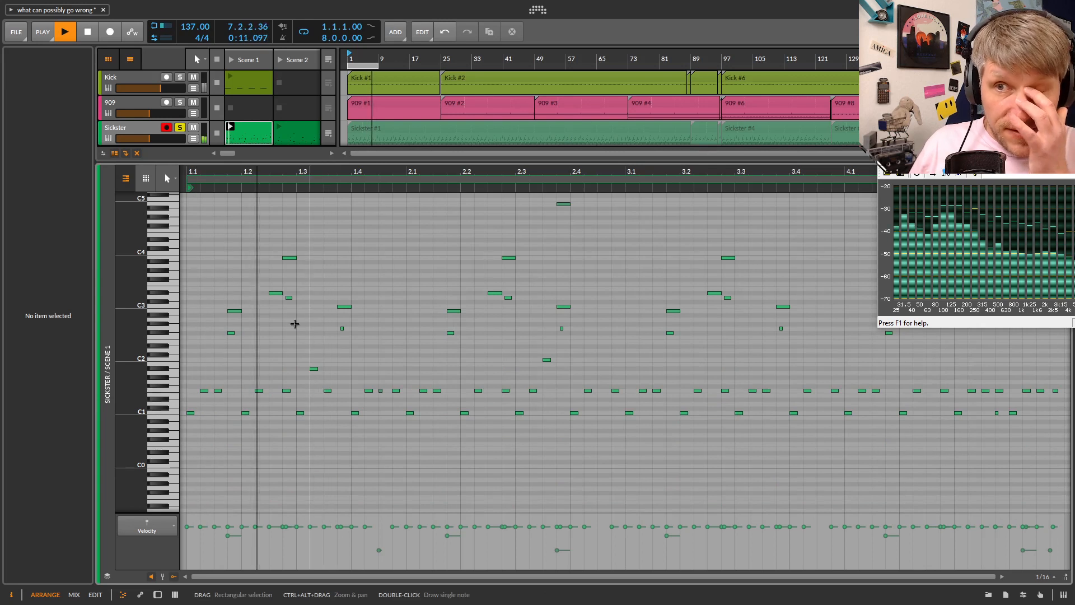
pyautogui.moveTo(243, 173); pyautogui.dragTo(339, 229)
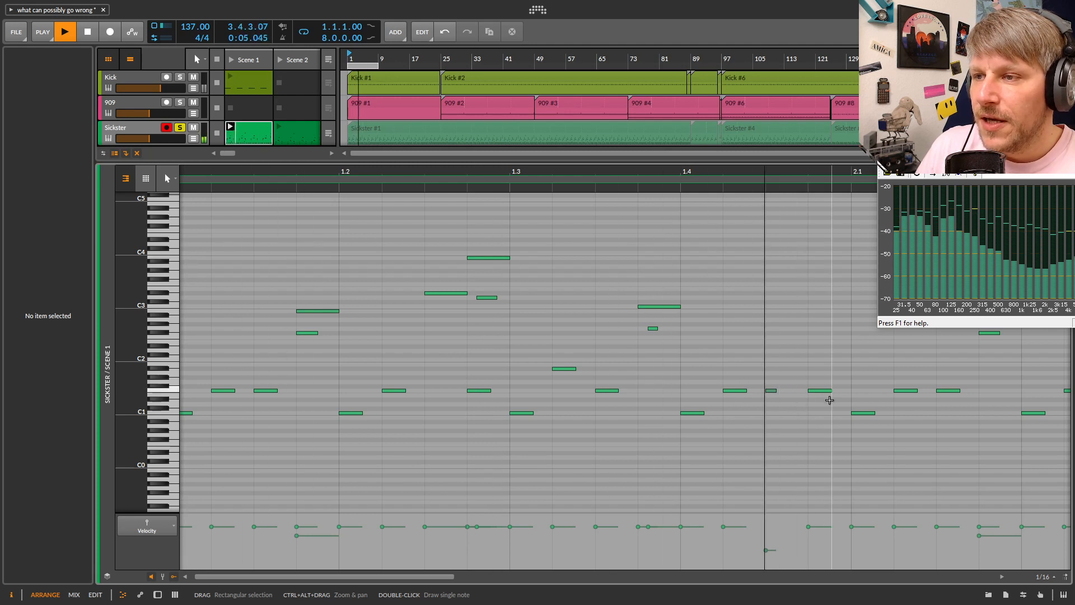
pyautogui.moveTo(650, 171); pyautogui.dragTo(455, 171)
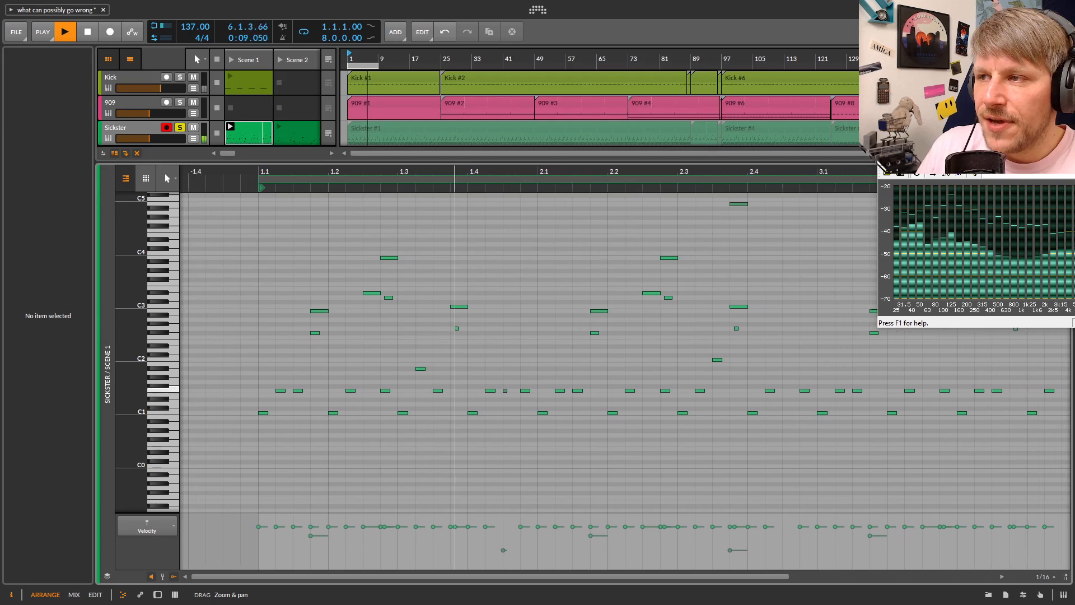
pyautogui.moveTo(929, 148); pyautogui.dragTo(918, 5)
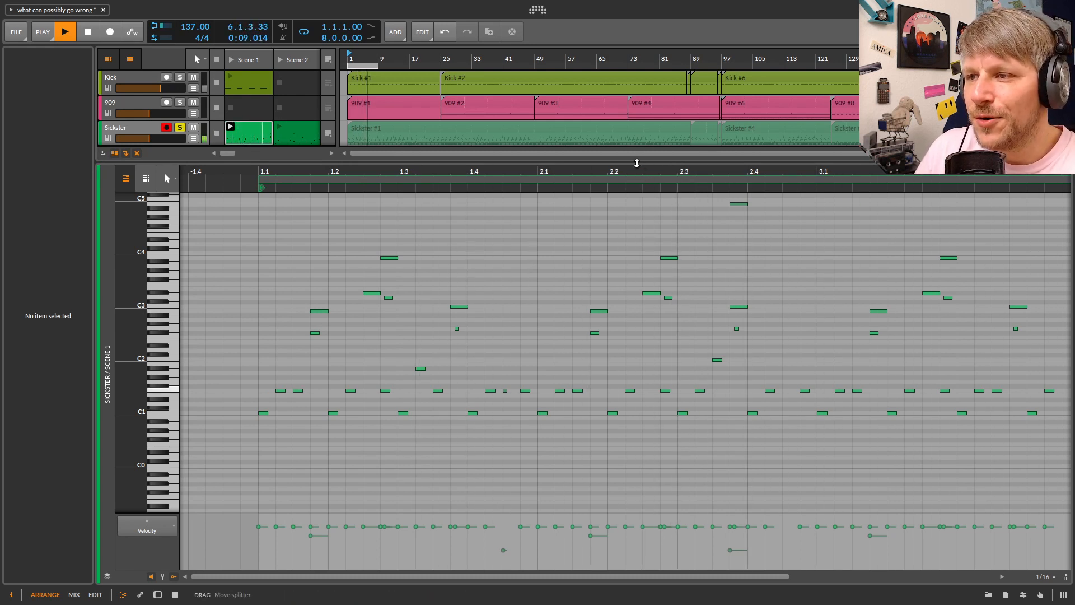
# Shrink the note editor, bring back the Sickster device chain, and reopen the chipsynth PortaFM window over the arrangement
pyautogui.moveTo(636, 163); pyautogui.dragTo(627, 398)
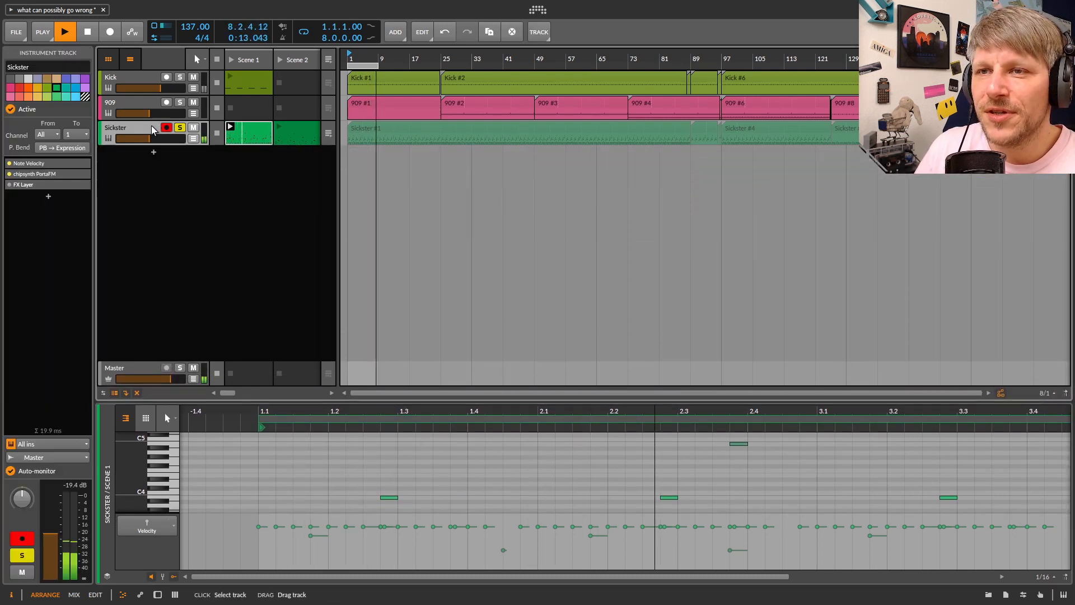
pyautogui.doubleClick(153, 126)
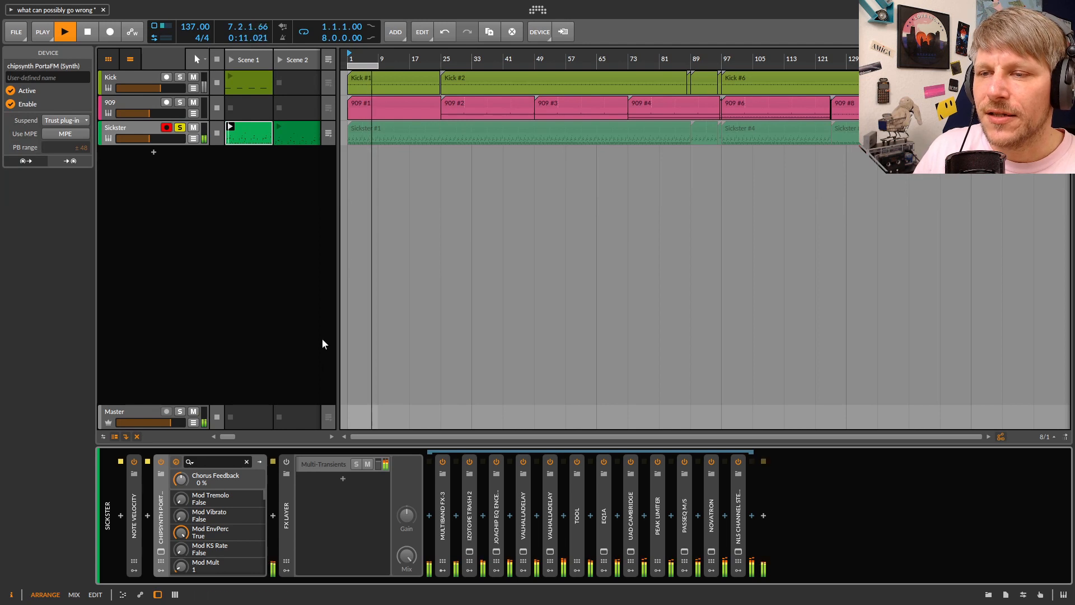
pyautogui.click(161, 550)
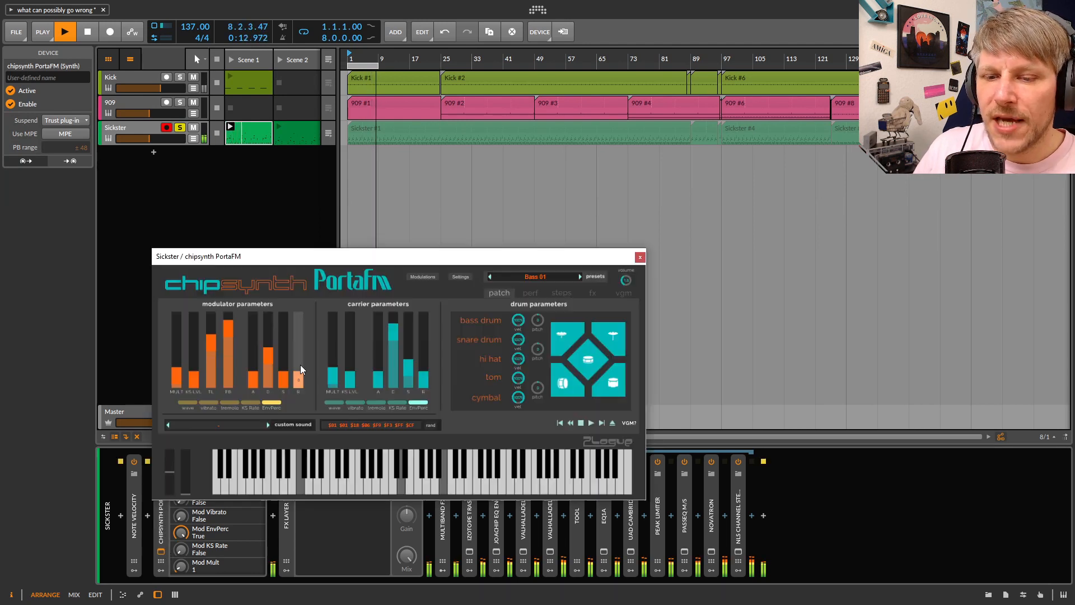
pyautogui.moveTo(365, 261); pyautogui.dragTo(405, 168)
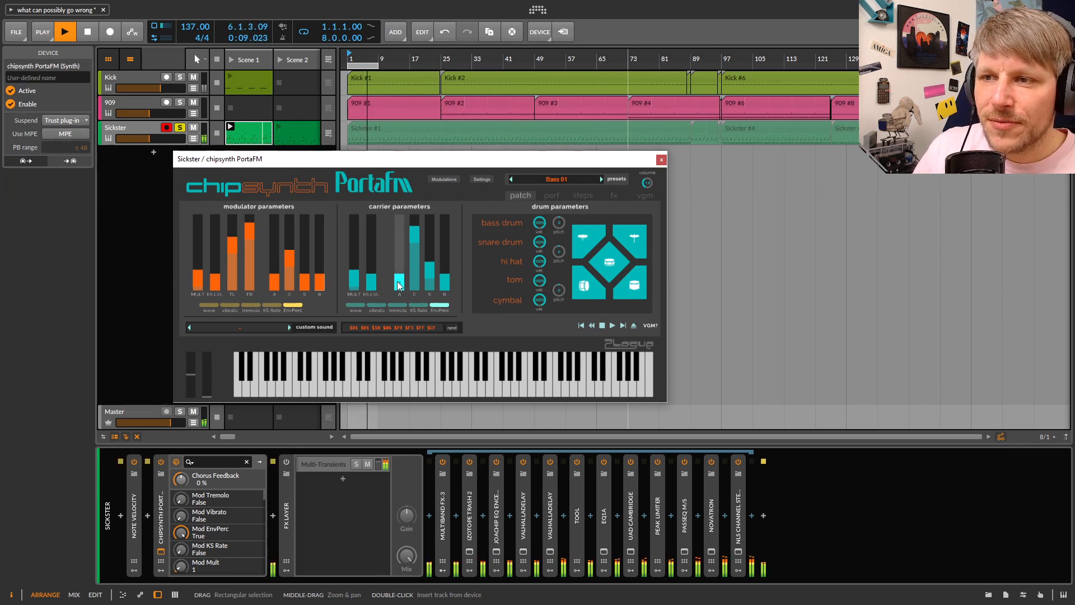
# Audition the PortaFM carrier attack at 3 and 4, and return it to 0
pyautogui.moveTo(399, 280)
pyautogui.mouseDown()
pyautogui.moveTo(403, 237)
pyautogui.moveTo(402, 274)
pyautogui.mouseUp()
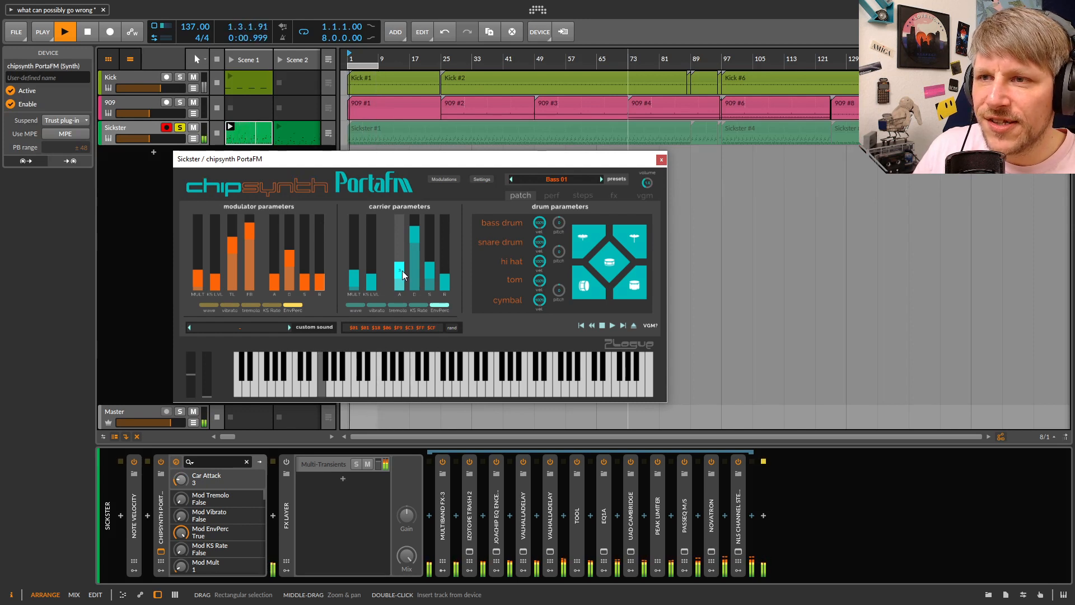
pyautogui.moveTo(402, 271); pyautogui.dragTo(402, 267)
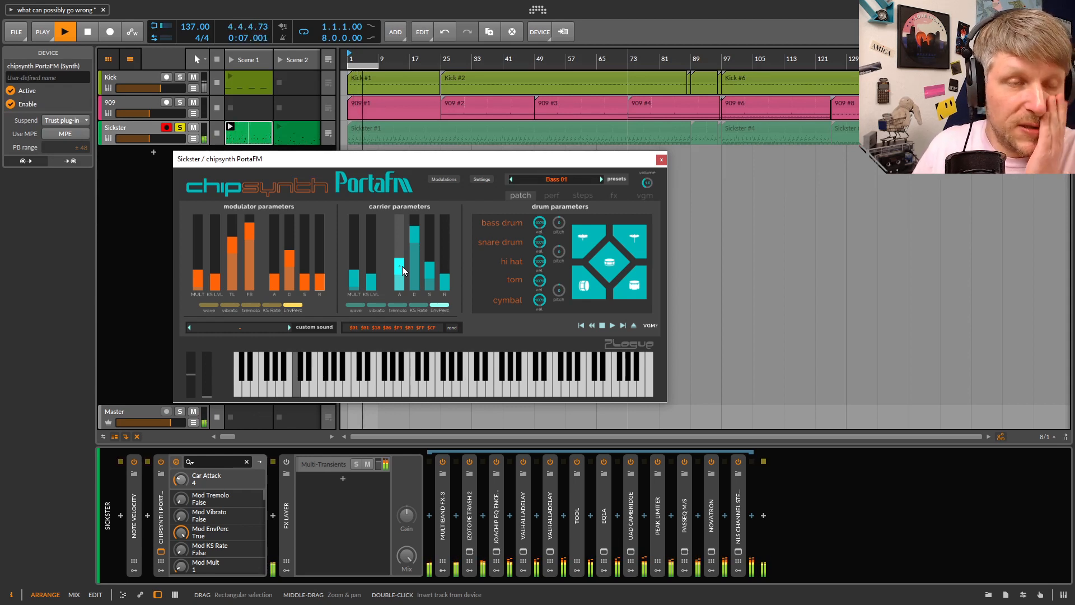
pyautogui.moveTo(402, 266); pyautogui.dragTo(402, 288)
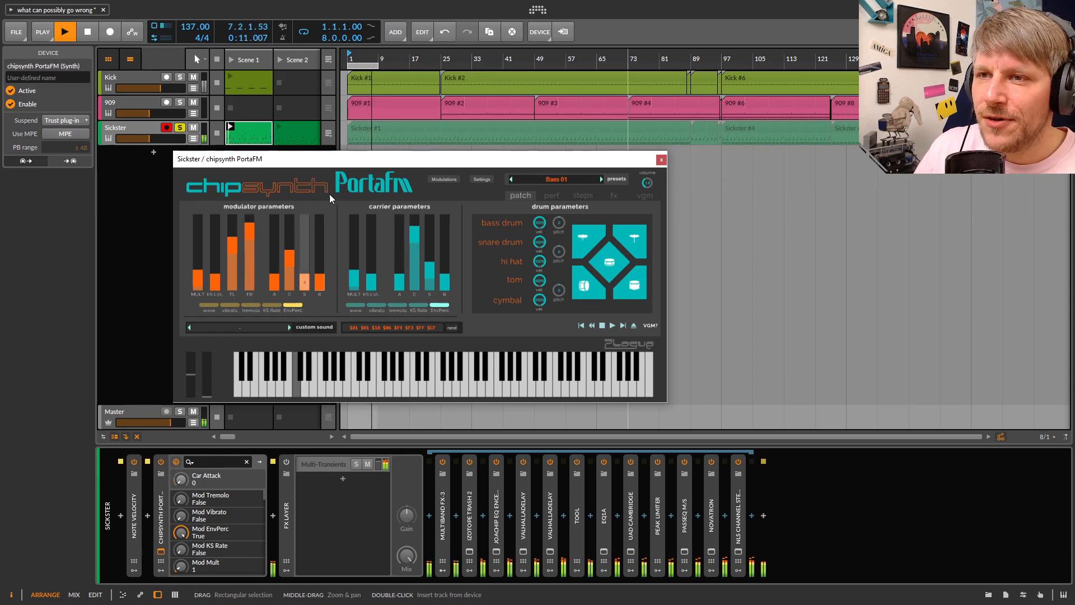
# Close the PortaFM window, take the Sickster track out of solo, and show the Kick track's devices
pyautogui.click(661, 160)
pyautogui.click(271, 239)
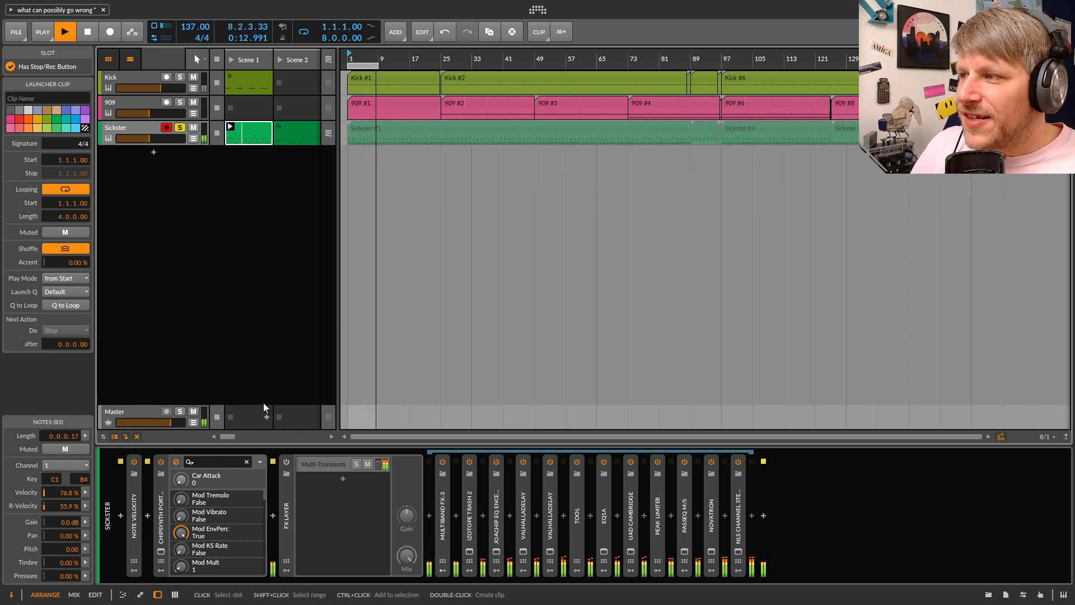
pyautogui.click(180, 129)
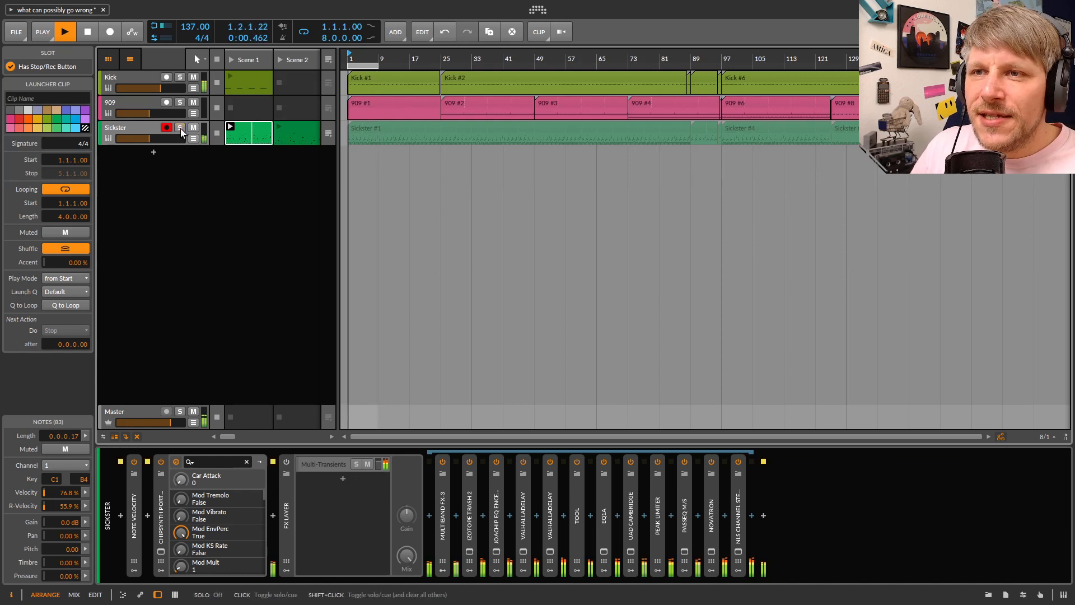
pyautogui.click(135, 79)
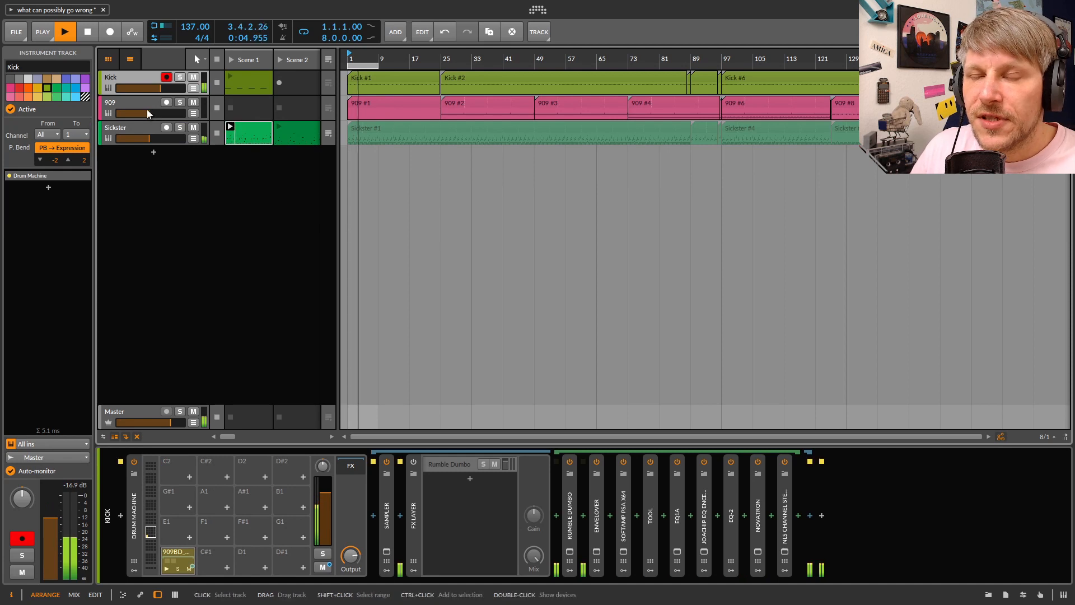
# Switch between the 909, Kick and Sickster tracks, show the Sickster devices, and turn on its FX Layer
pyautogui.click(147, 105)
pyautogui.click(140, 79)
pyautogui.click(149, 131)
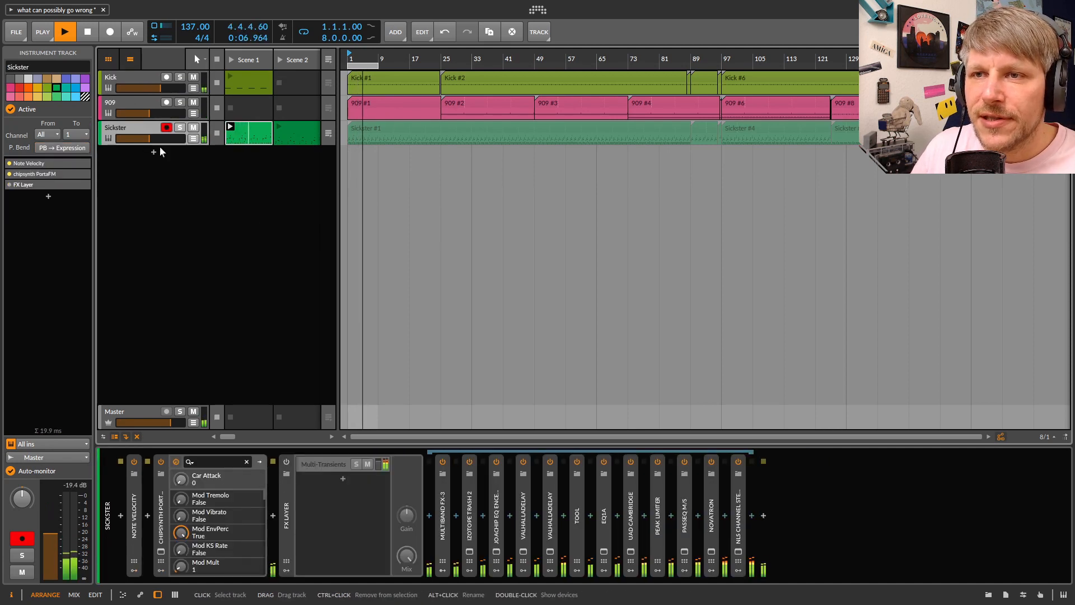
pyautogui.click(468, 463)
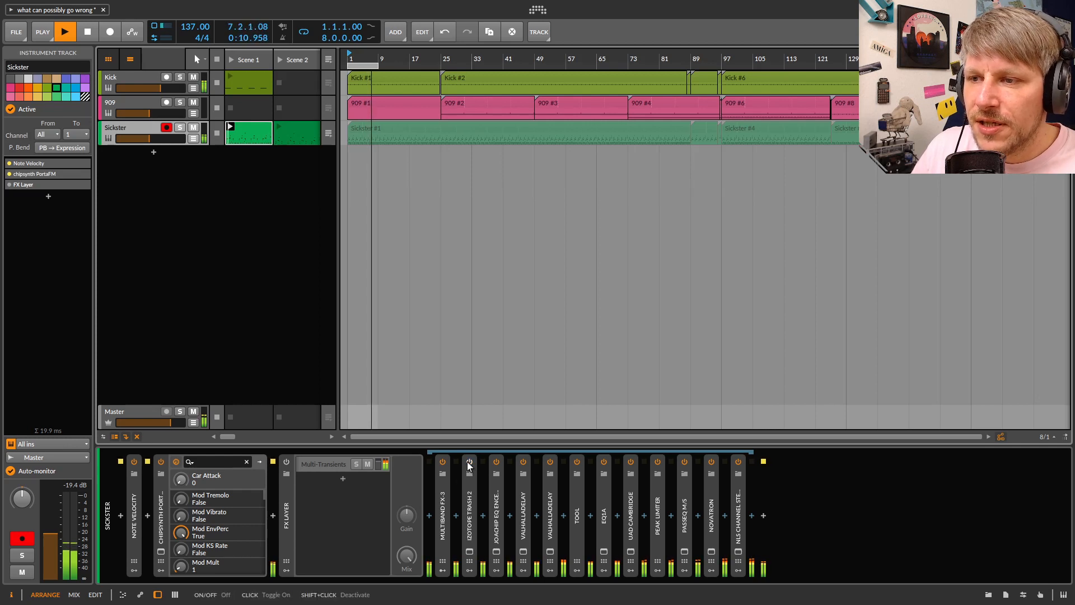
pyautogui.click(287, 462)
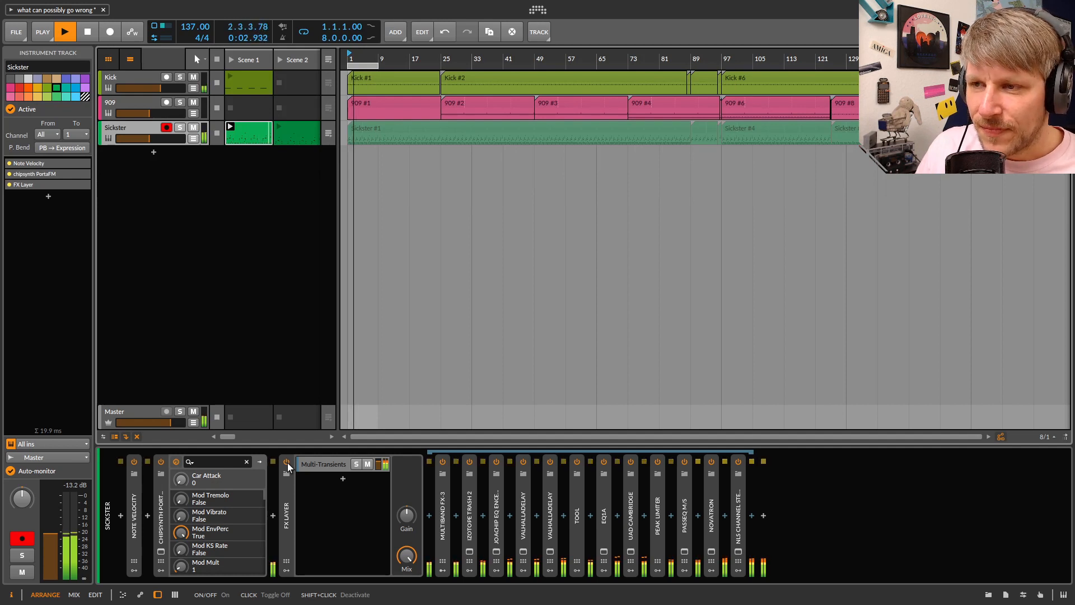
# Expand Multiband FX-3 in the FX Layer to examine its crossover bands and Transient Control, and collapse it again
pyautogui.doubleClick(443, 504)
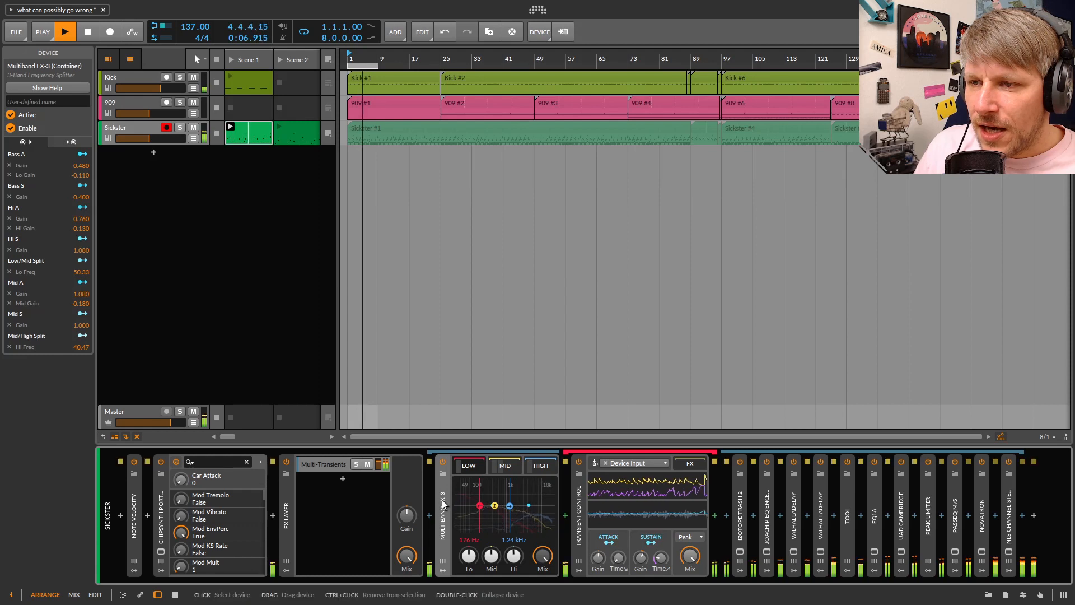
pyautogui.doubleClick(442, 502)
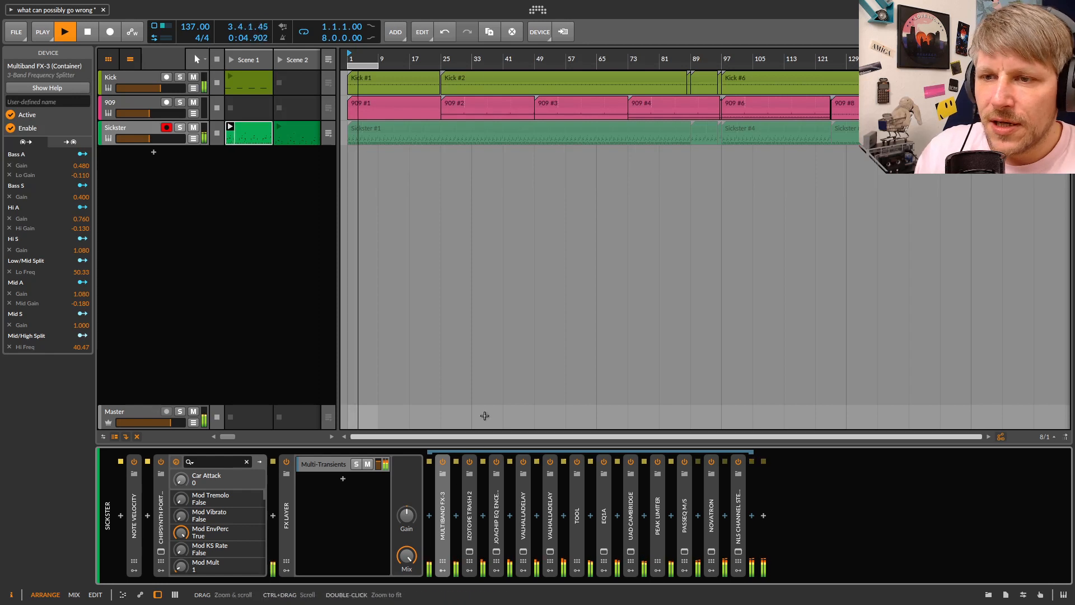
# Look at the Master track's devices, undo the Sickster volume change, and return to the Sickster device chain
pyautogui.click(121, 412)
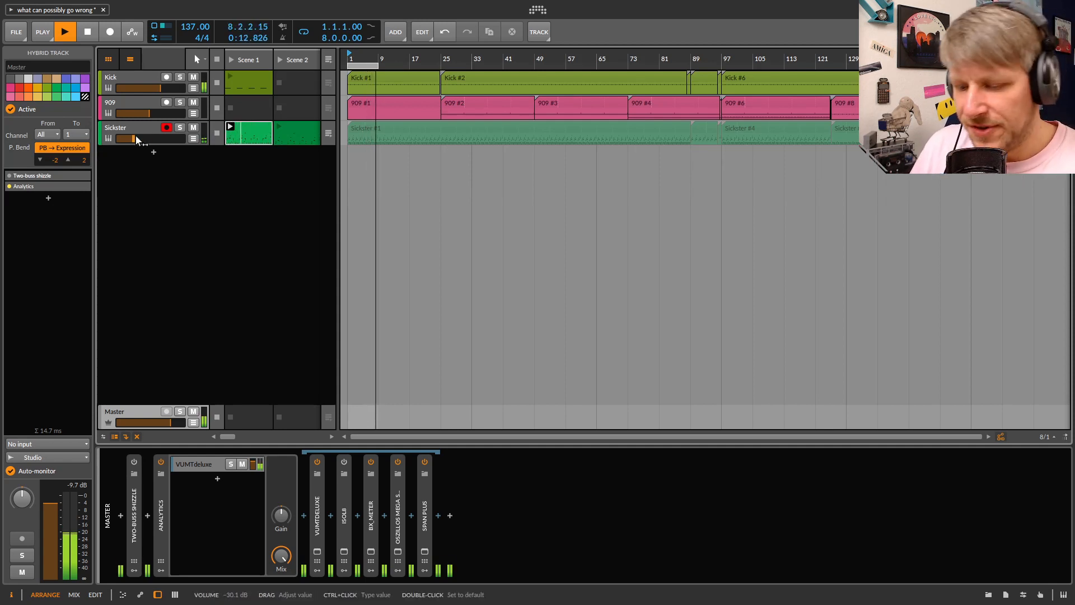
pyautogui.hotkey('ctrl', 'z')
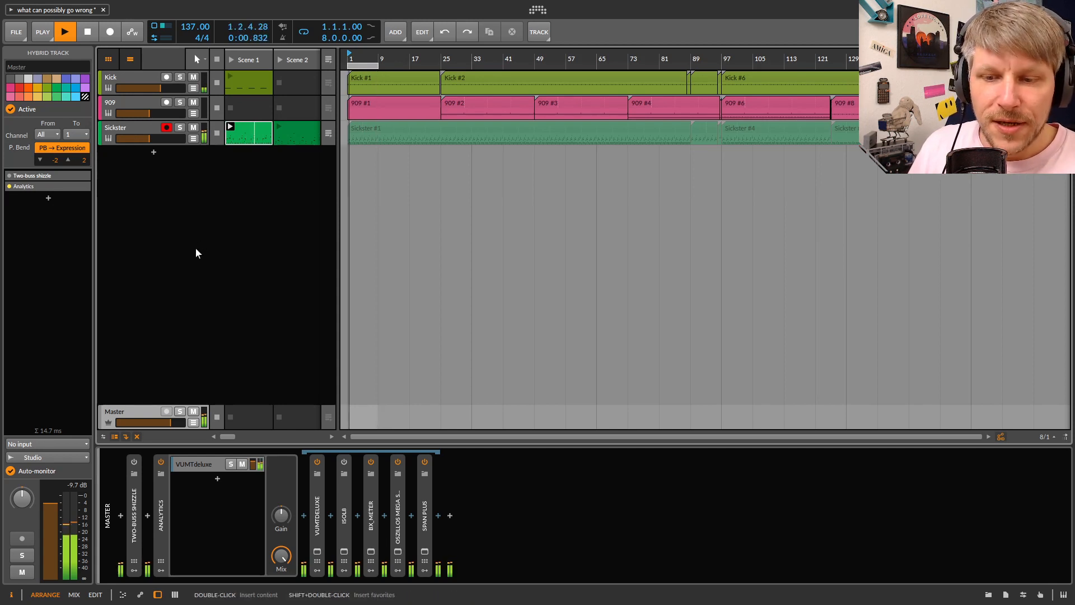
pyautogui.click(150, 126)
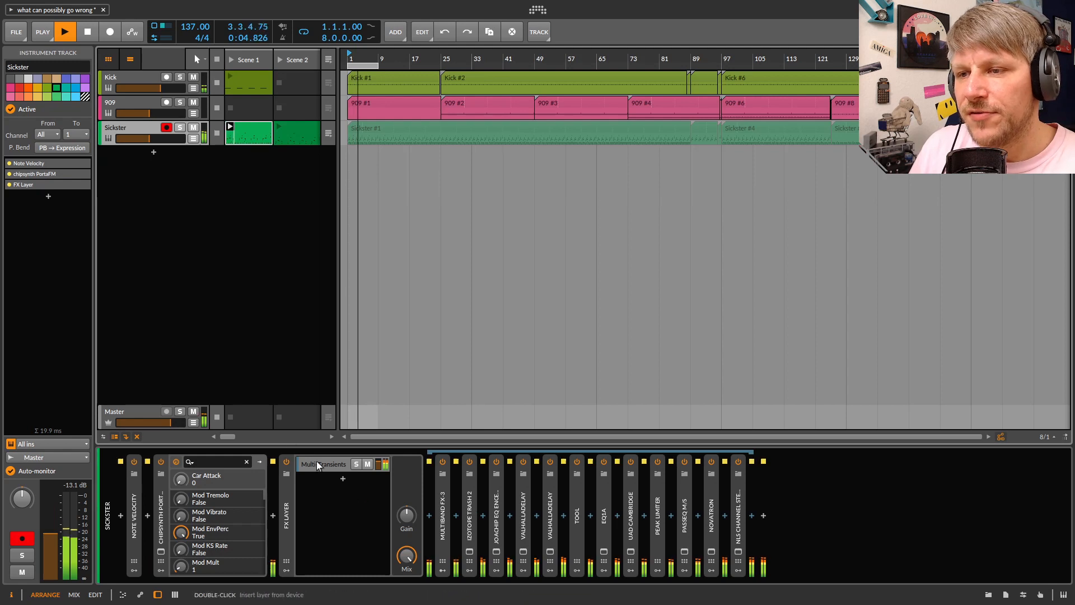
pyautogui.click(138, 414)
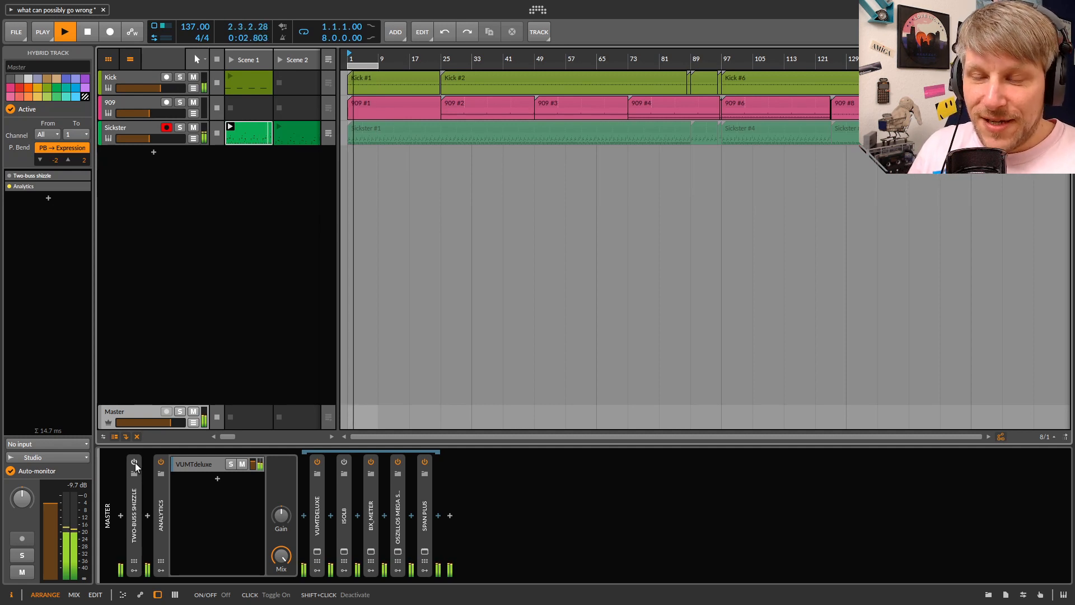
pyautogui.click(158, 140)
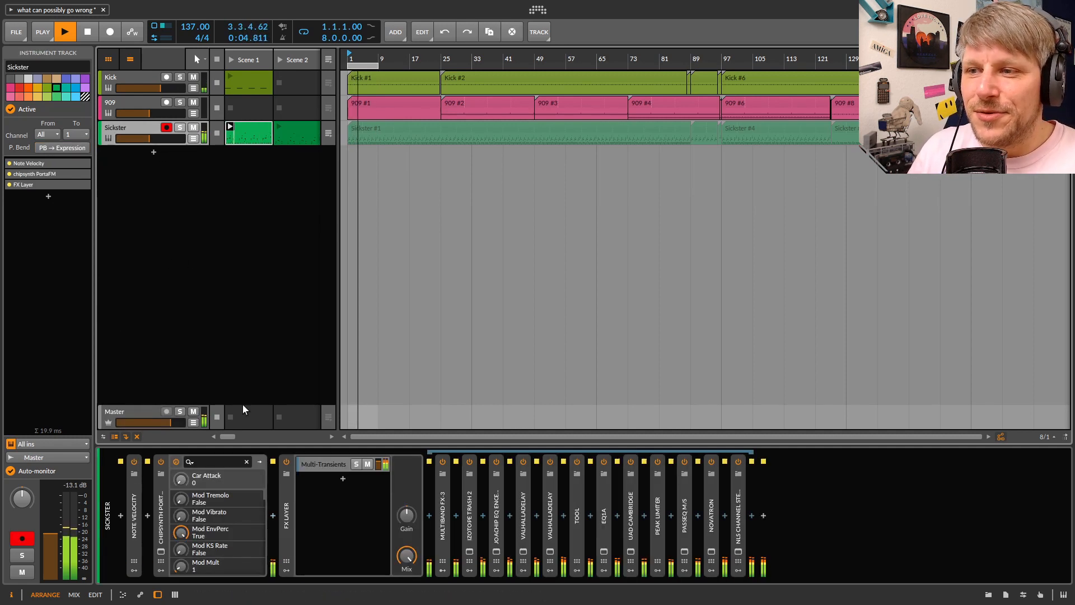
# Expand the Multiband FX-3 and Note Velocity devices, and show the Perform remote controls of Multiband FX-3
pyautogui.click(444, 498)
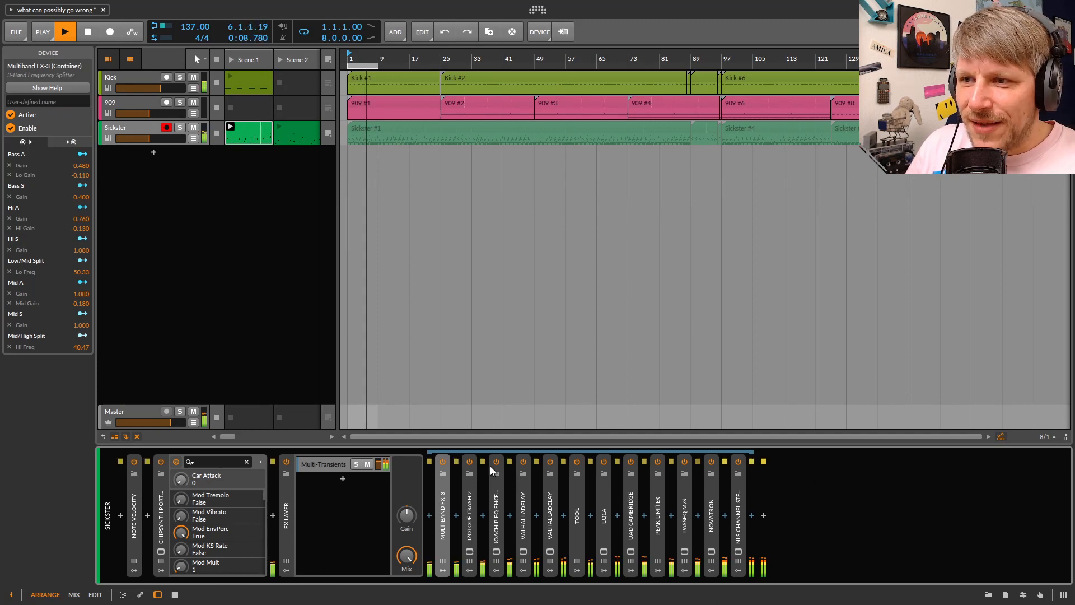
pyautogui.click(445, 502)
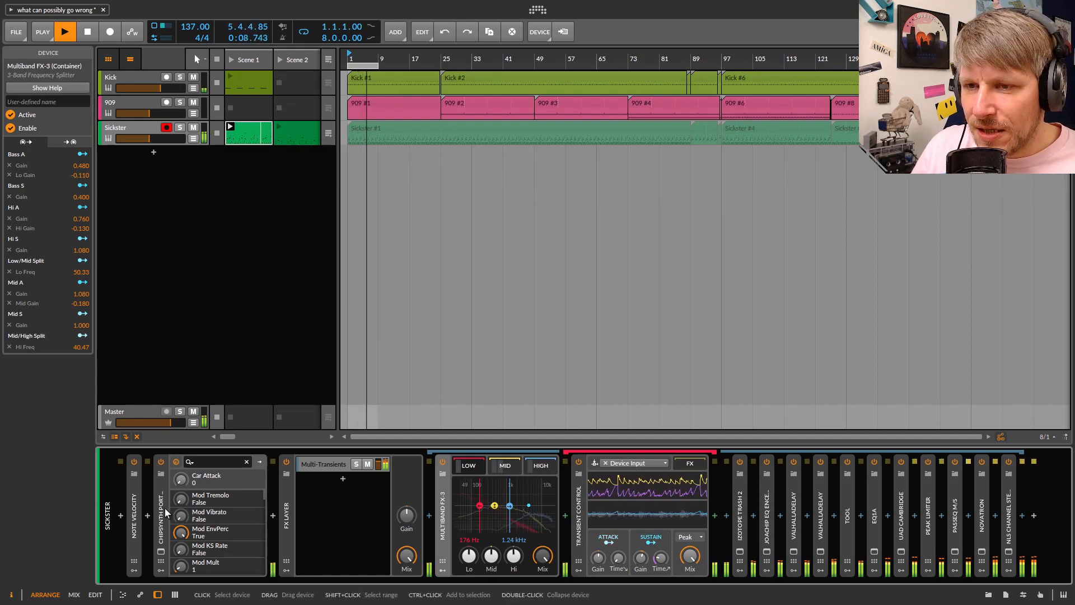
pyautogui.click(138, 503)
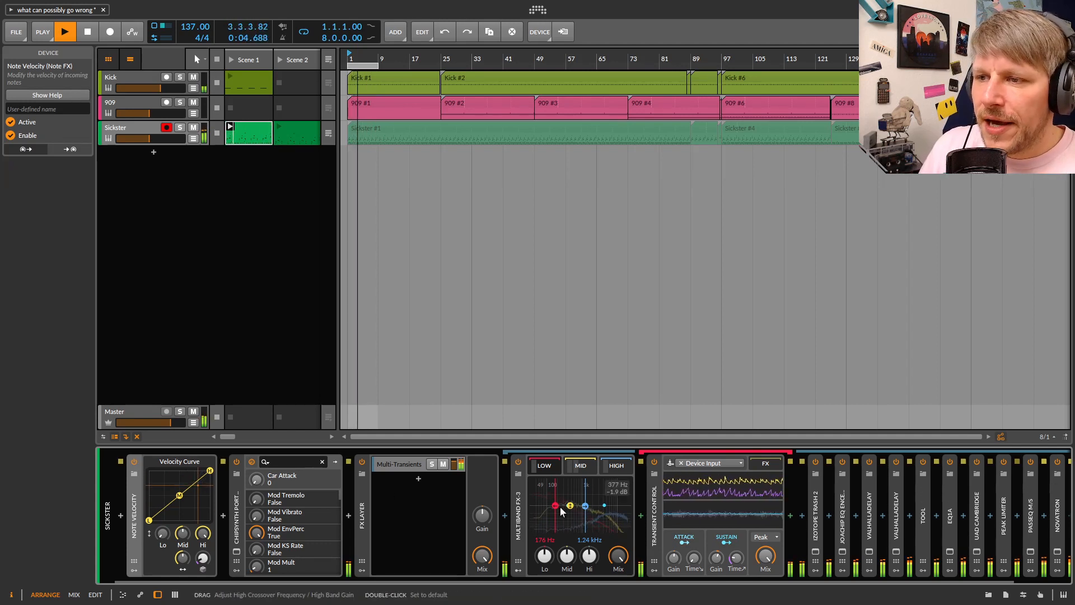
pyautogui.click(518, 515)
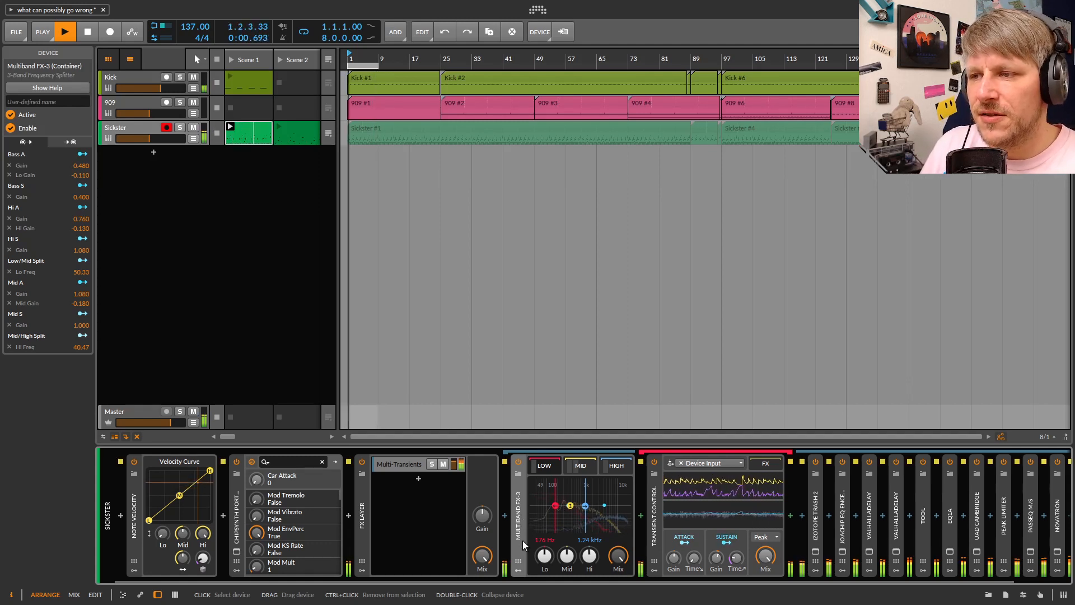
pyautogui.click(515, 571)
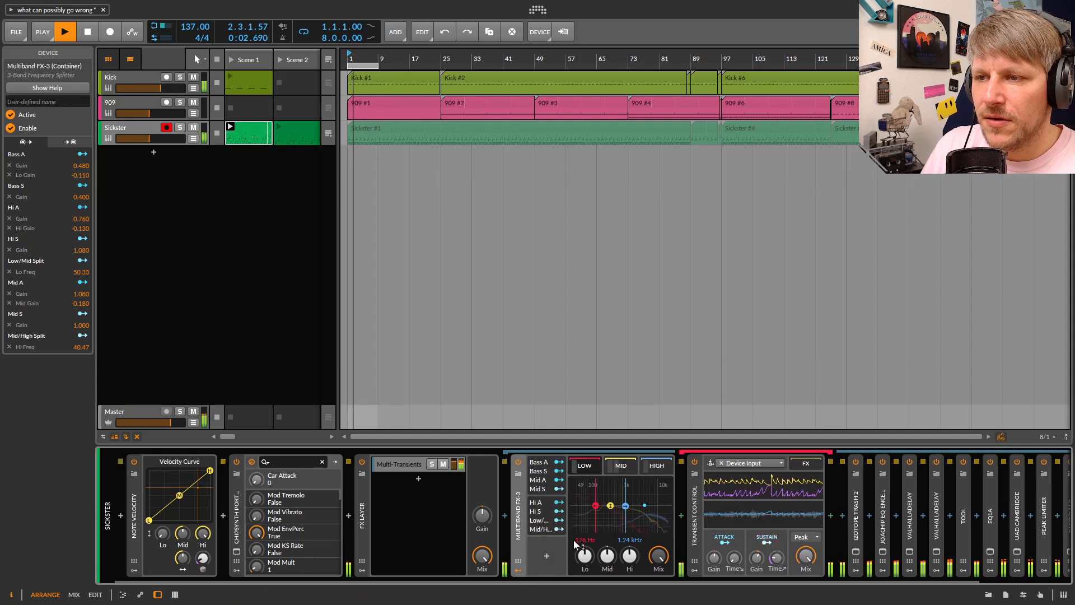
pyautogui.click(520, 572)
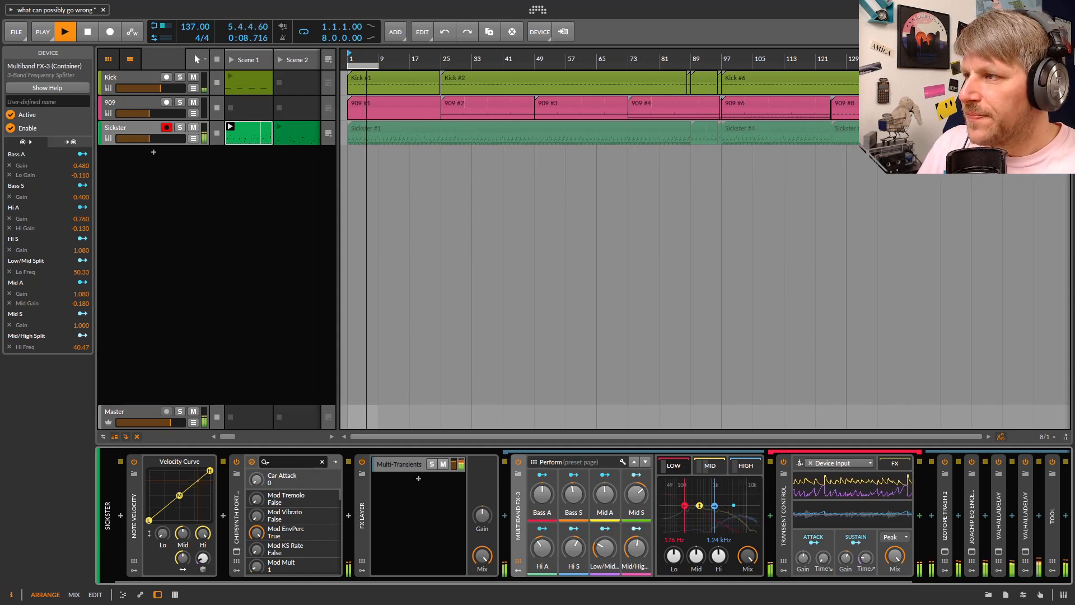
# Place the DIGICheck Totalyser over the arrangement and audition a lower Mid S amount on Multiband FX-3, raising it back again
pyautogui.moveTo(728, 1); pyautogui.dragTo(728, 205)
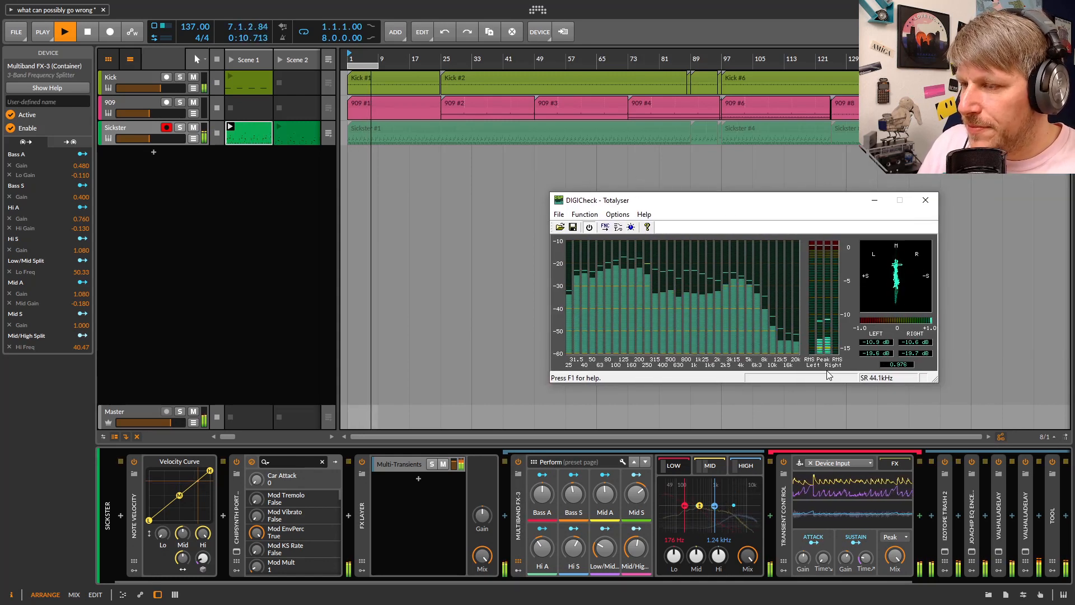
pyautogui.click(519, 514)
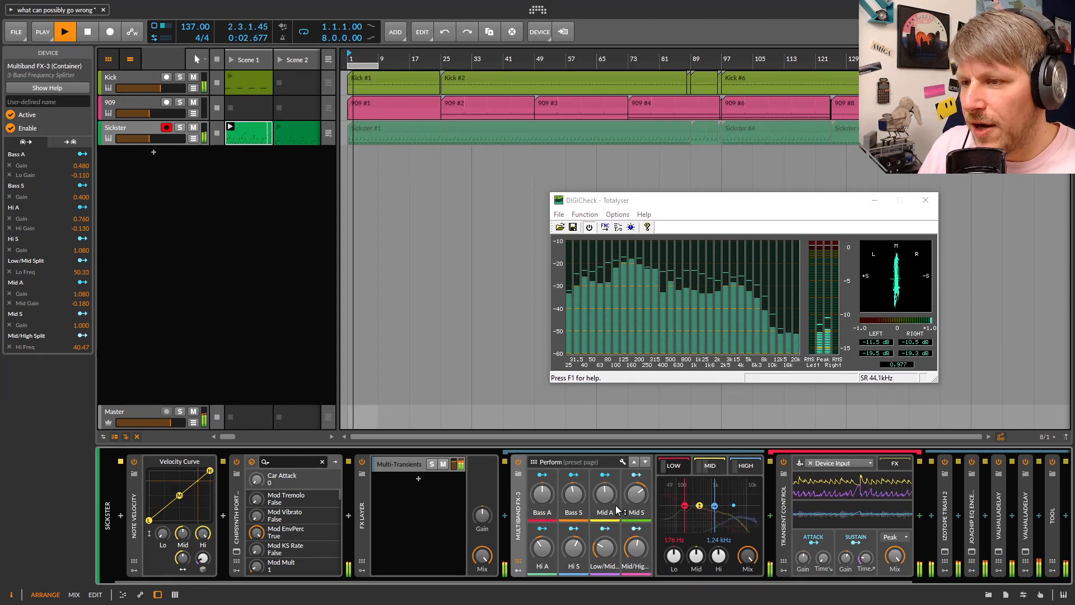
pyautogui.moveTo(636, 503); pyautogui.dragTo(636, 540)
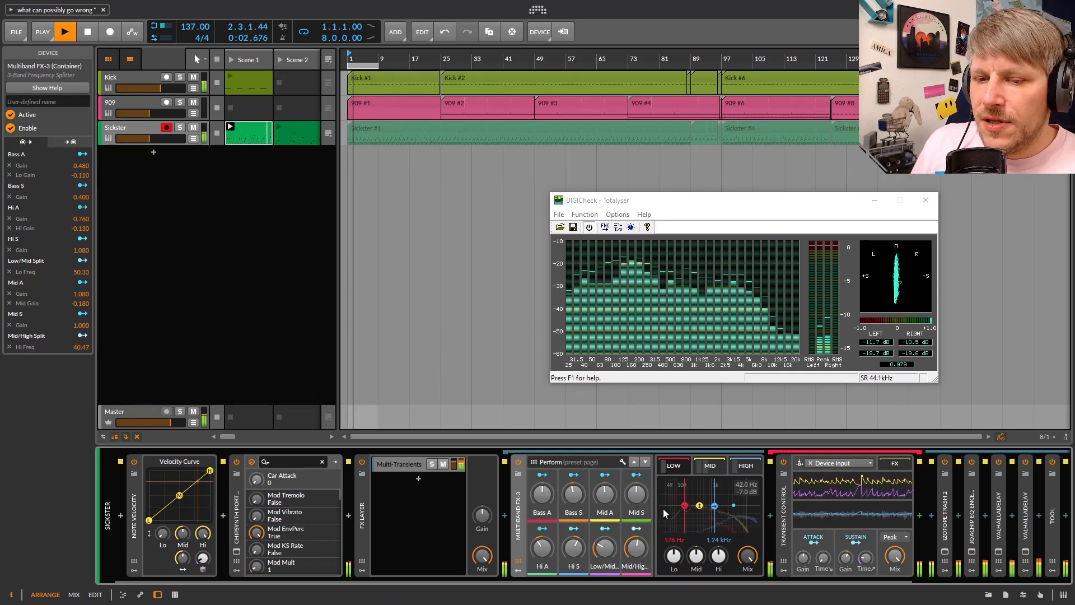
pyautogui.moveTo(633, 497); pyautogui.dragTo(633, 487)
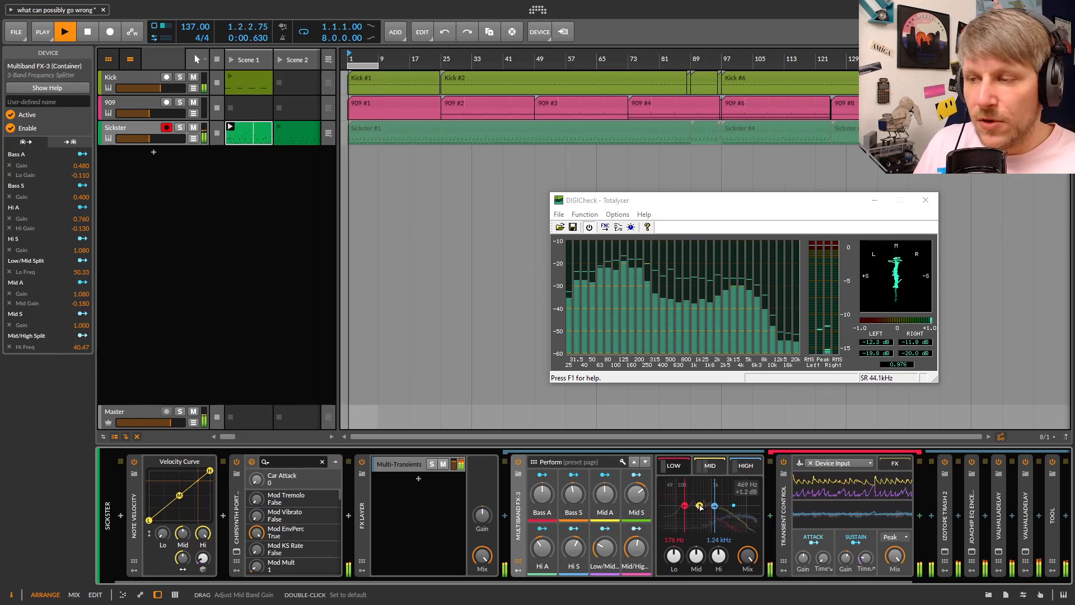
# Look over the Transient Control section and collapse Multiband FX-3 with its Perform controls still shown
pyautogui.hscroll(3, 609, 581)
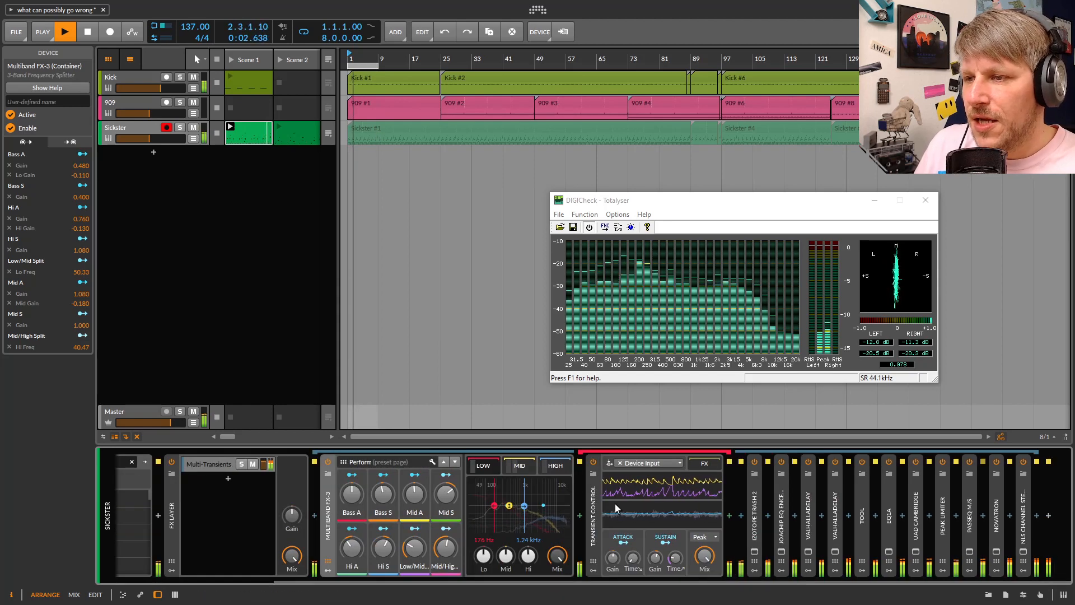
pyautogui.hscroll(-3, 328, 498)
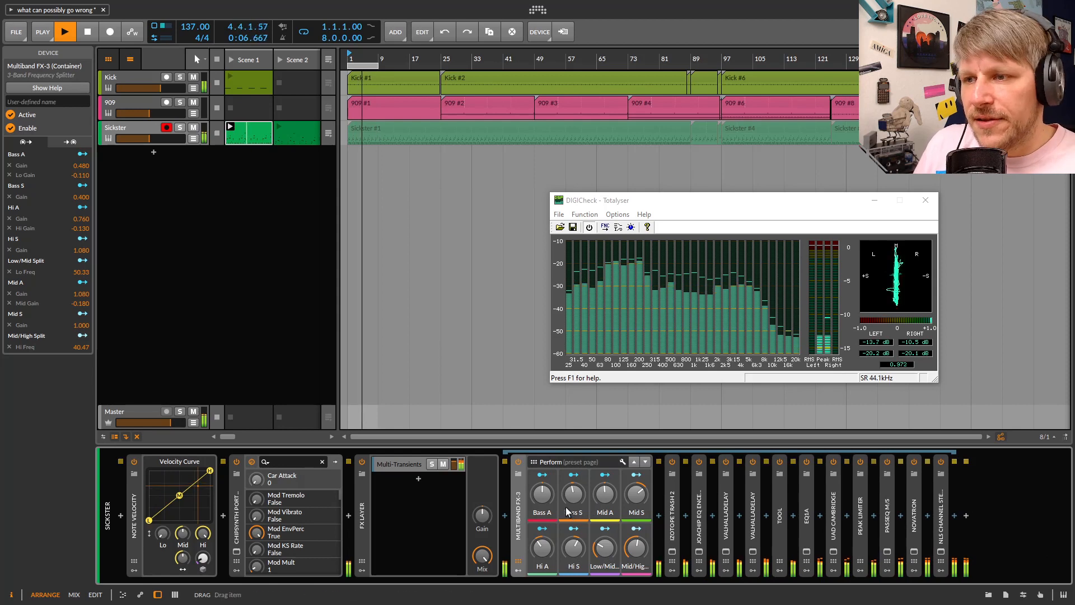
pyautogui.doubleClick(517, 495)
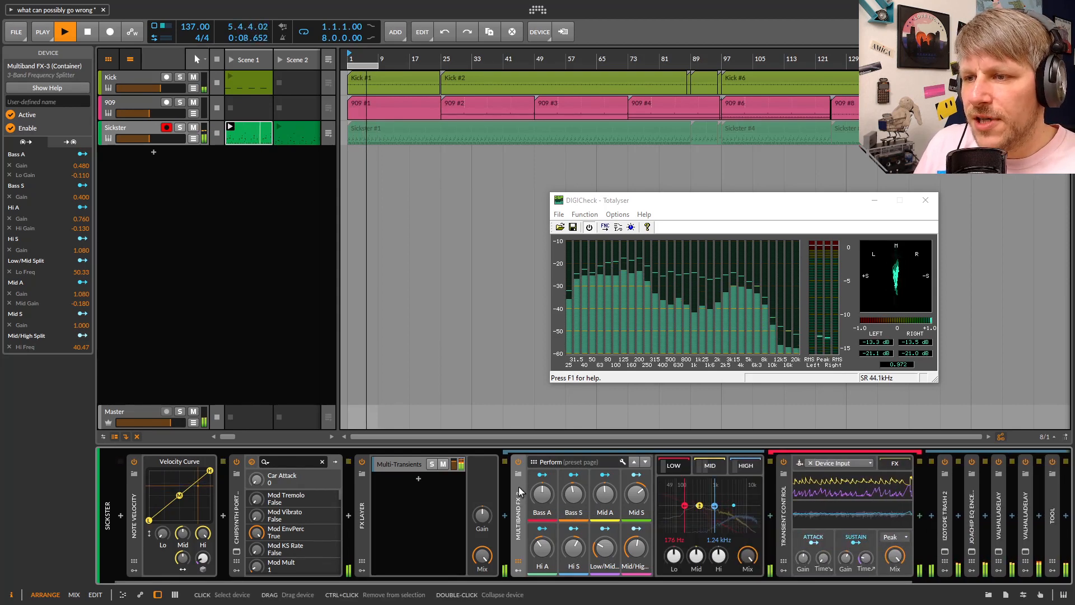
pyautogui.doubleClick(520, 480)
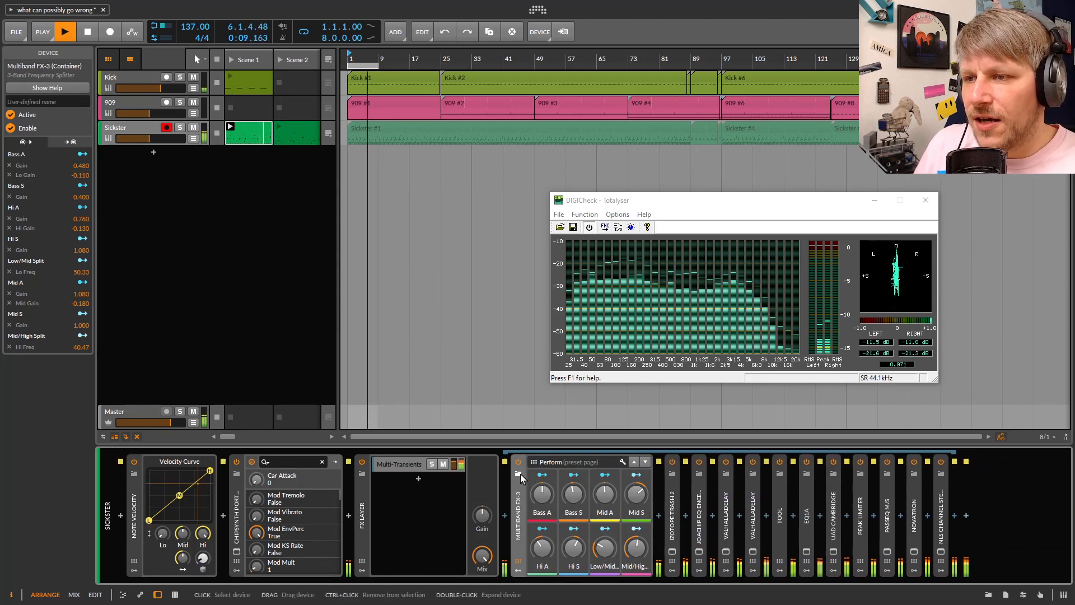
# Open the iZotope Trash 2 window with the analyzer moved out of the way, and compare the sound with Trash 2 off and on
pyautogui.click(672, 500)
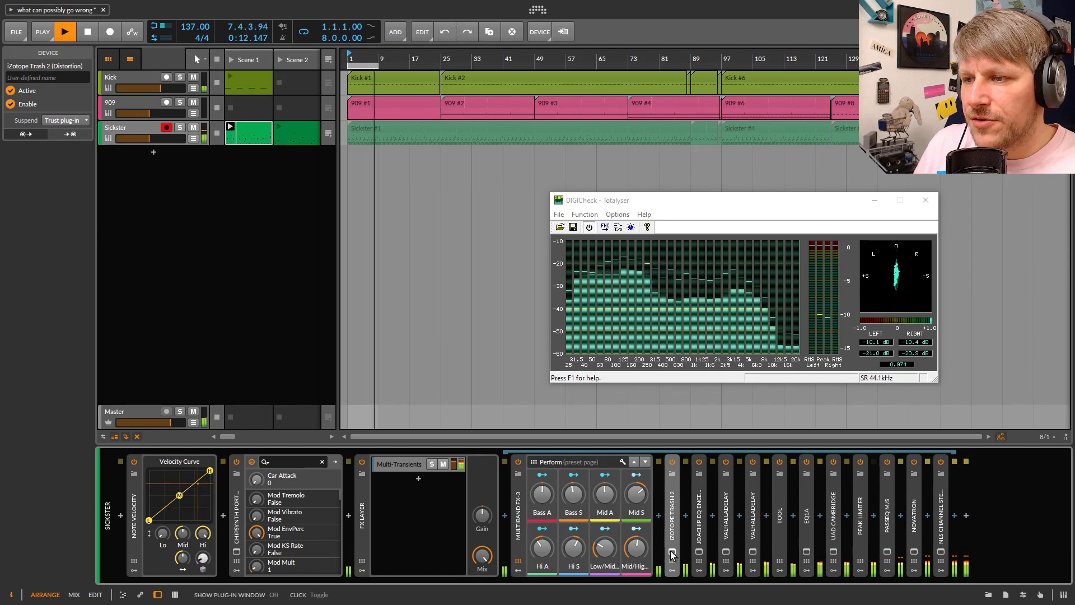
pyautogui.click(670, 464)
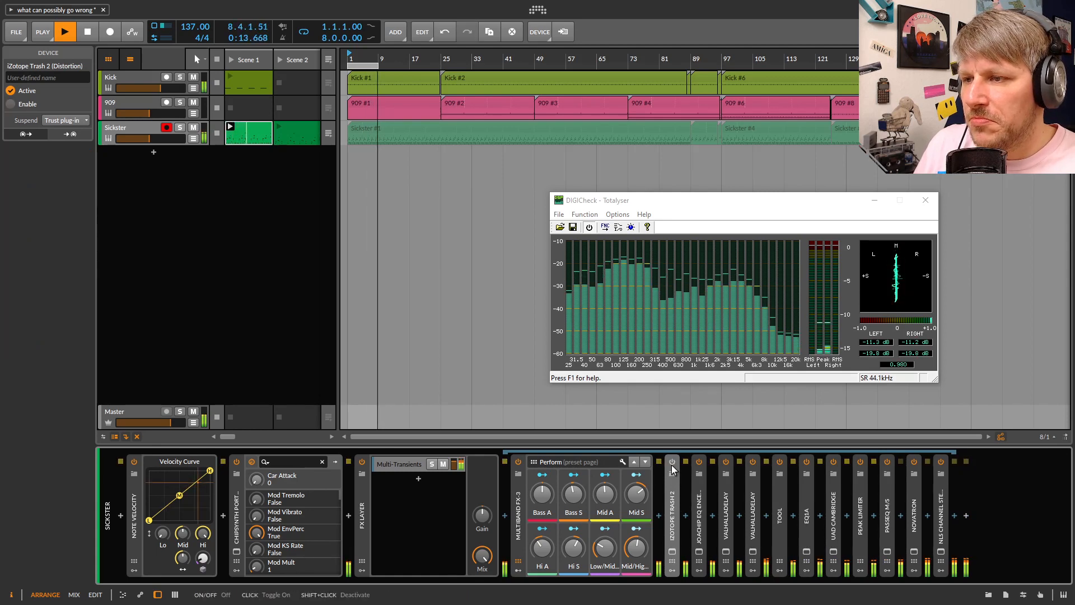
pyautogui.click(672, 551)
pyautogui.moveTo(659, 205); pyautogui.dragTo(882, 408)
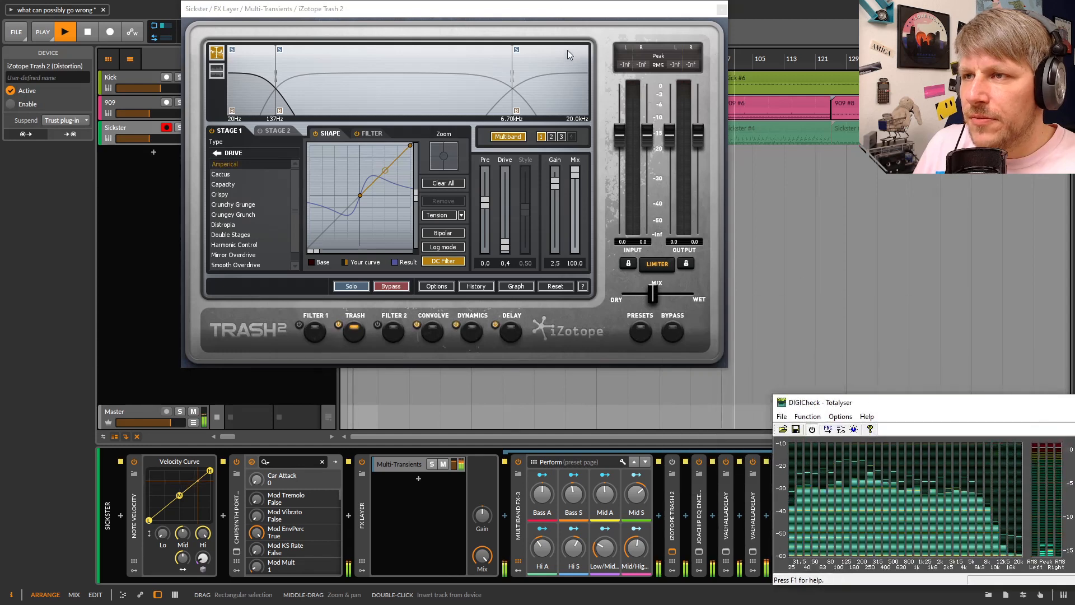
pyautogui.moveTo(562, 6); pyautogui.dragTo(462, 68)
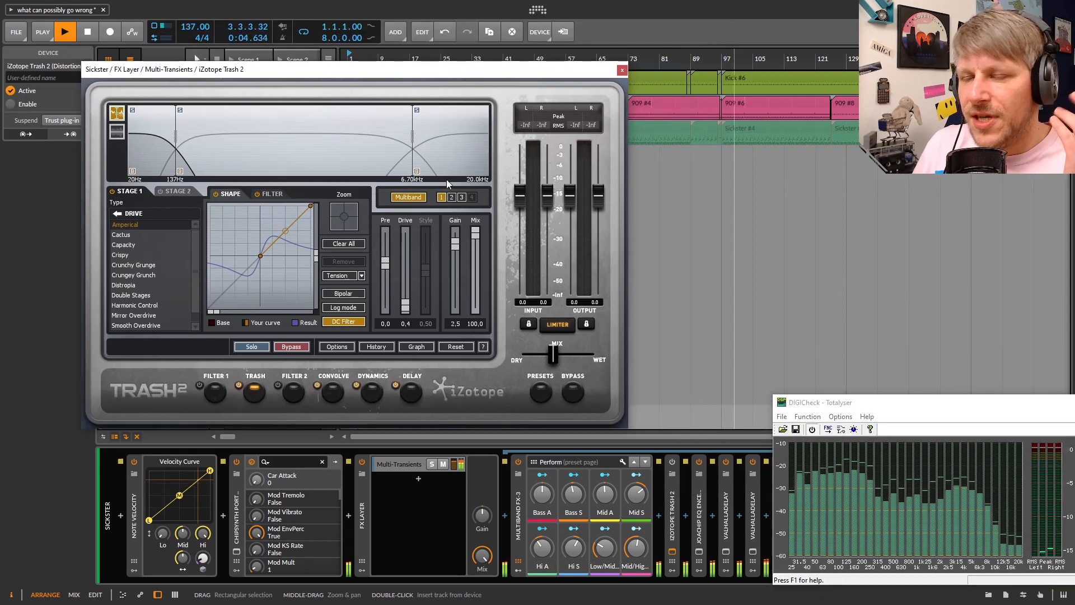
pyautogui.click(673, 462)
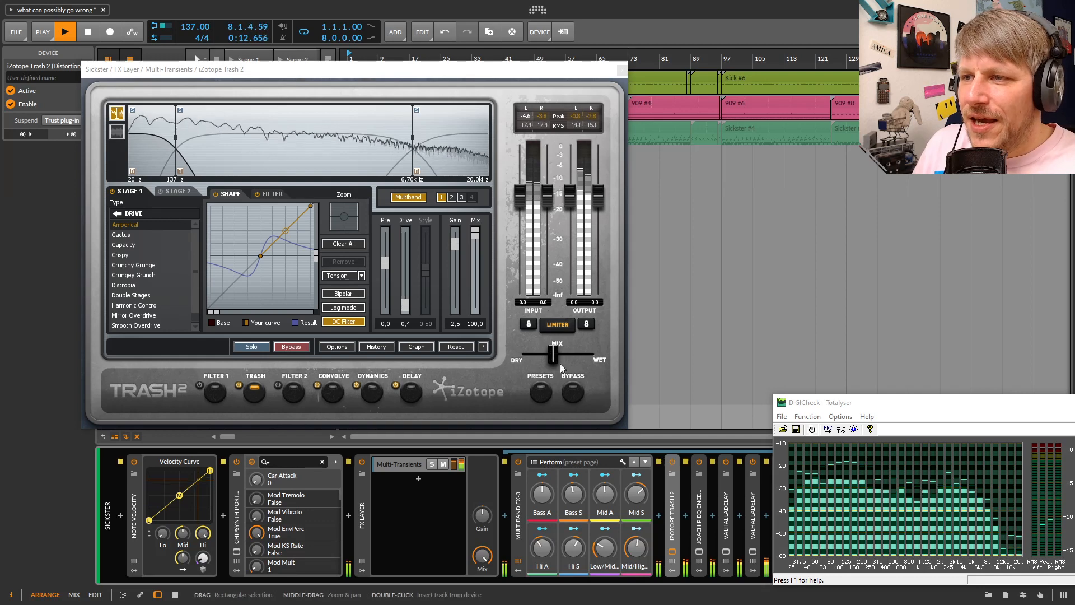
# Audition the Trash 2 mix fully dry and fully wet, return it near the middle, and move the window clear of the track list
pyautogui.moveTo(555, 357); pyautogui.dragTo(496, 364)
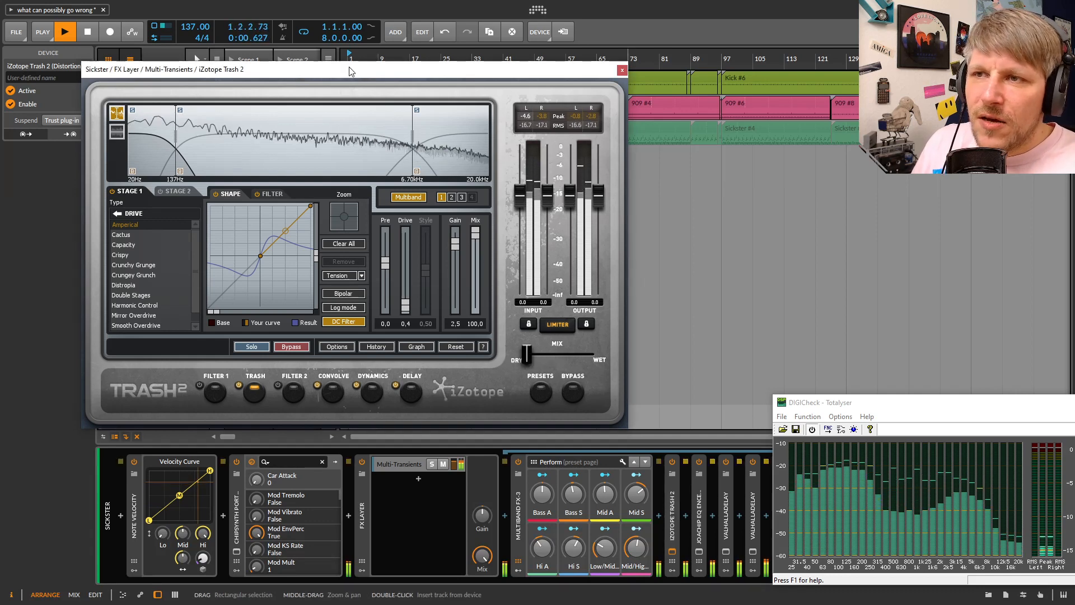
pyautogui.moveTo(355, 69); pyautogui.dragTo(414, 82)
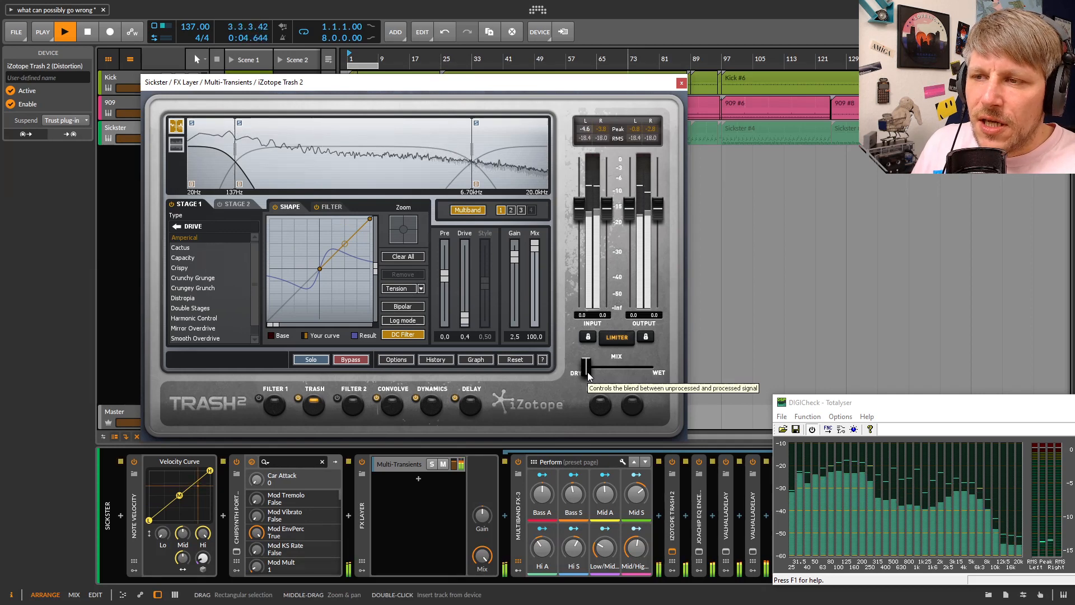
pyautogui.moveTo(586, 371); pyautogui.dragTo(690, 371)
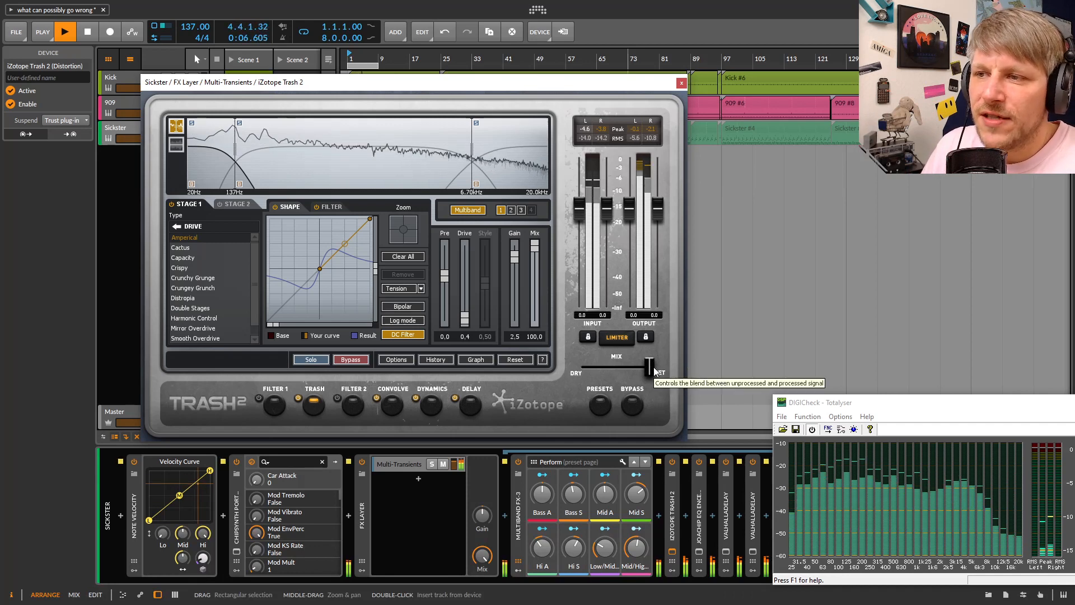
pyautogui.moveTo(647, 367); pyautogui.dragTo(617, 368)
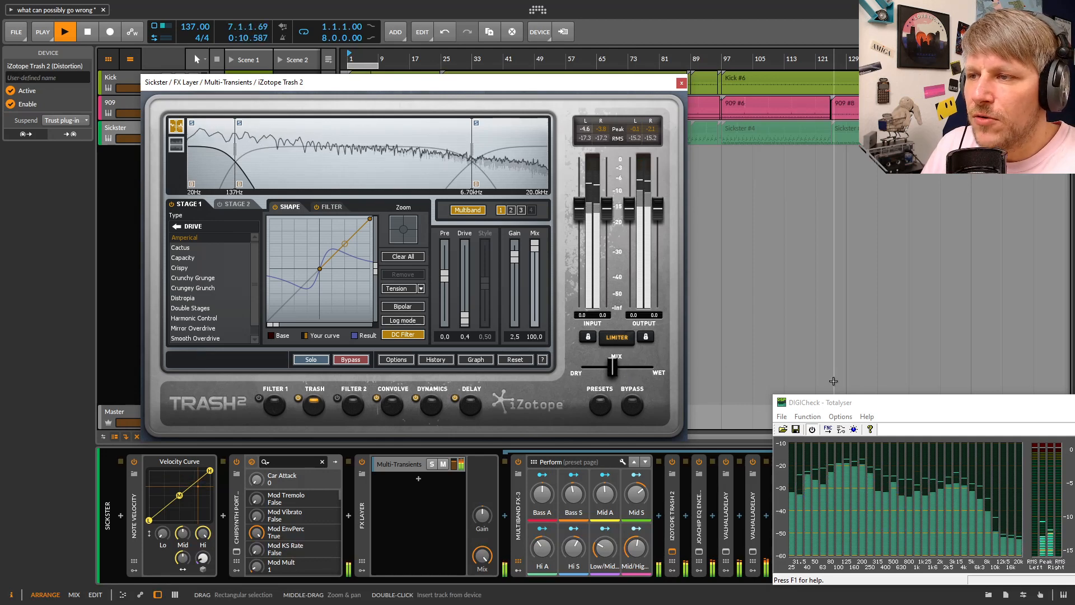
pyautogui.moveTo(369, 83); pyautogui.dragTo(398, 105)
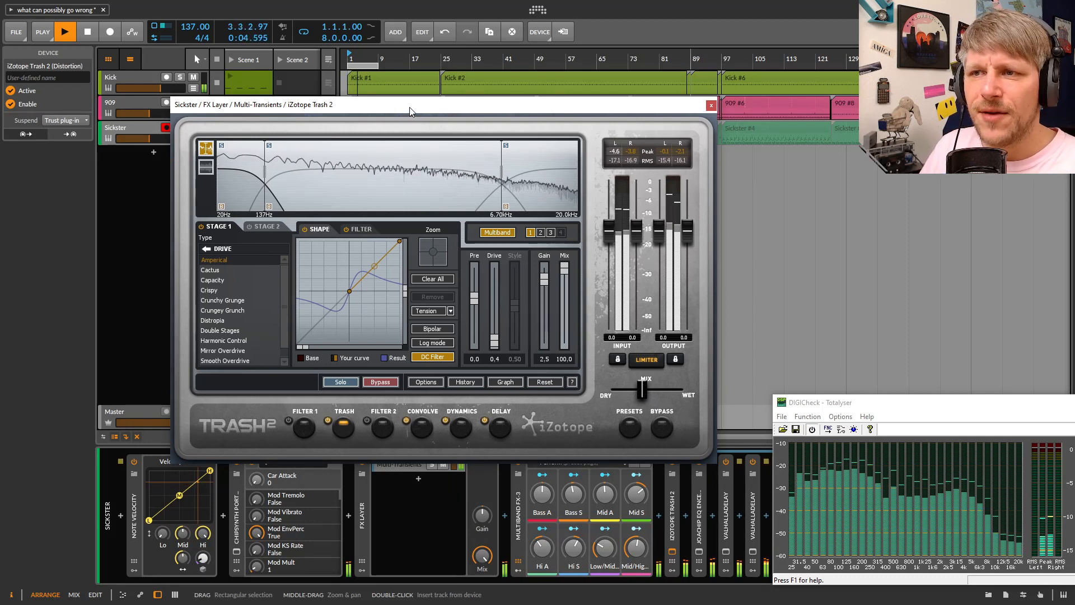
pyautogui.moveTo(314, 105); pyautogui.dragTo(359, 95)
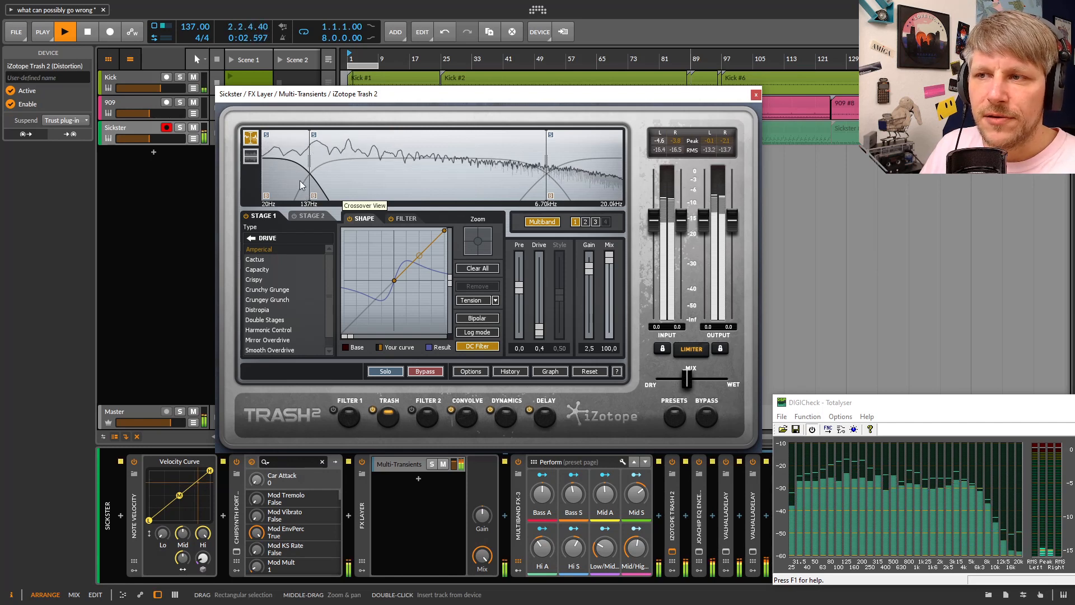
# Examine the Stage 1 filter curve in Trash 2, moving its window off the timeline, and close the plug-in window
pyautogui.click(403, 219)
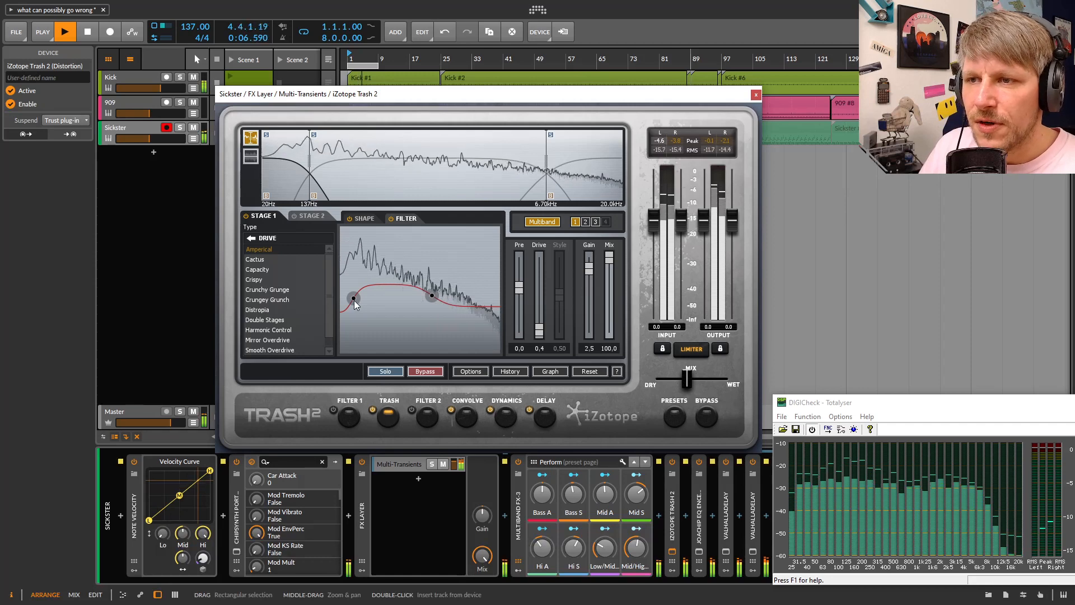
pyautogui.moveTo(472, 95); pyautogui.dragTo(423, 70)
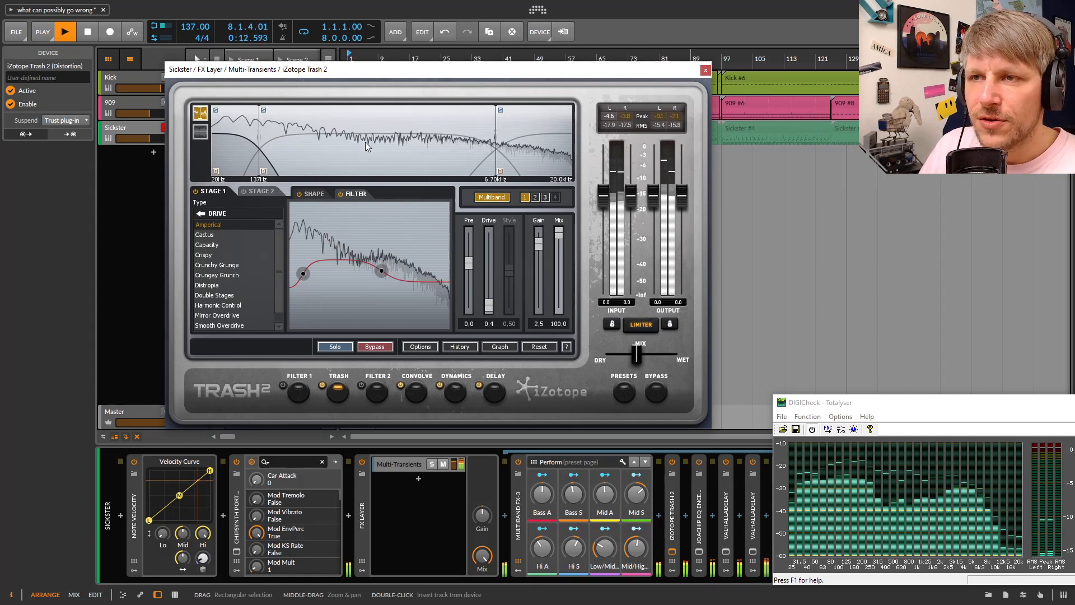
pyautogui.moveTo(357, 69); pyautogui.dragTo(314, 57)
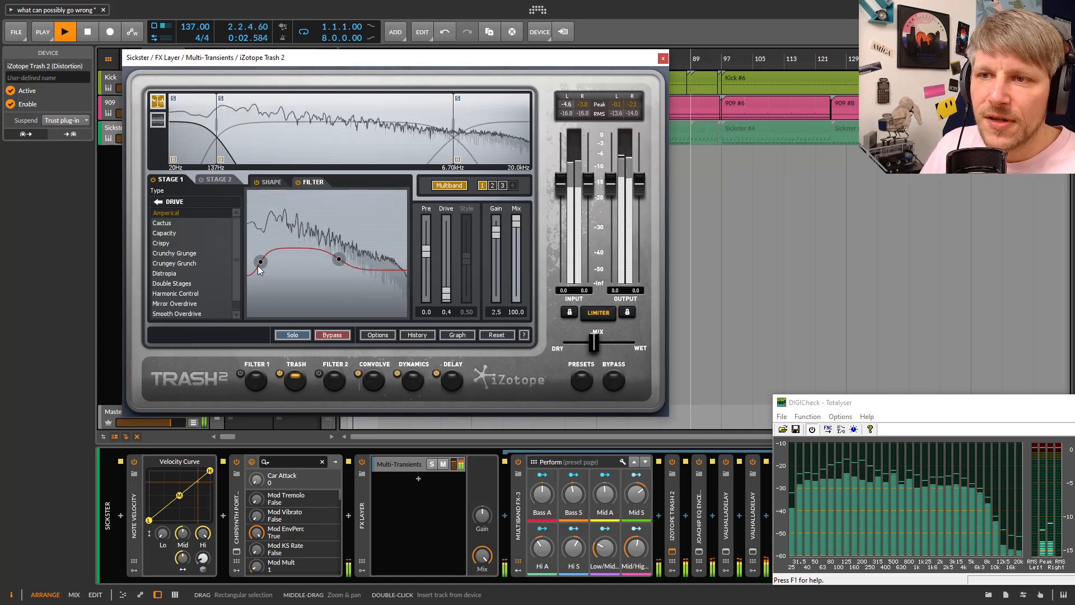
pyautogui.moveTo(262, 265); pyautogui.dragTo(238, 262)
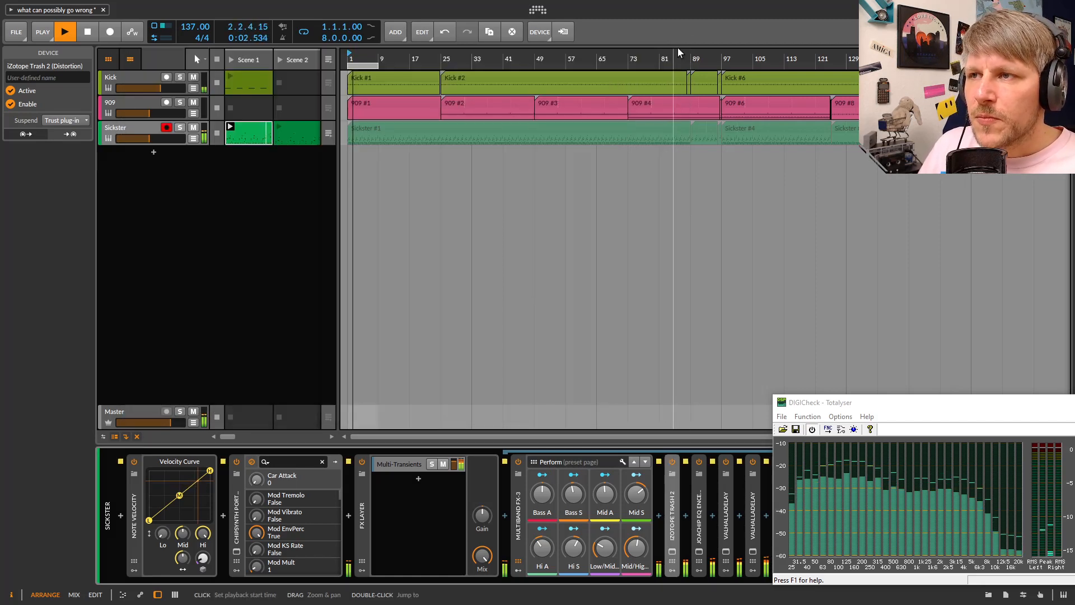
pyautogui.click(663, 58)
# Bring the DIGICheck Totalyser fully into view over the arrangement and open the JoaCHIP EQ Enceladus window beside it
pyautogui.moveTo(904, 405); pyautogui.dragTo(658, 199)
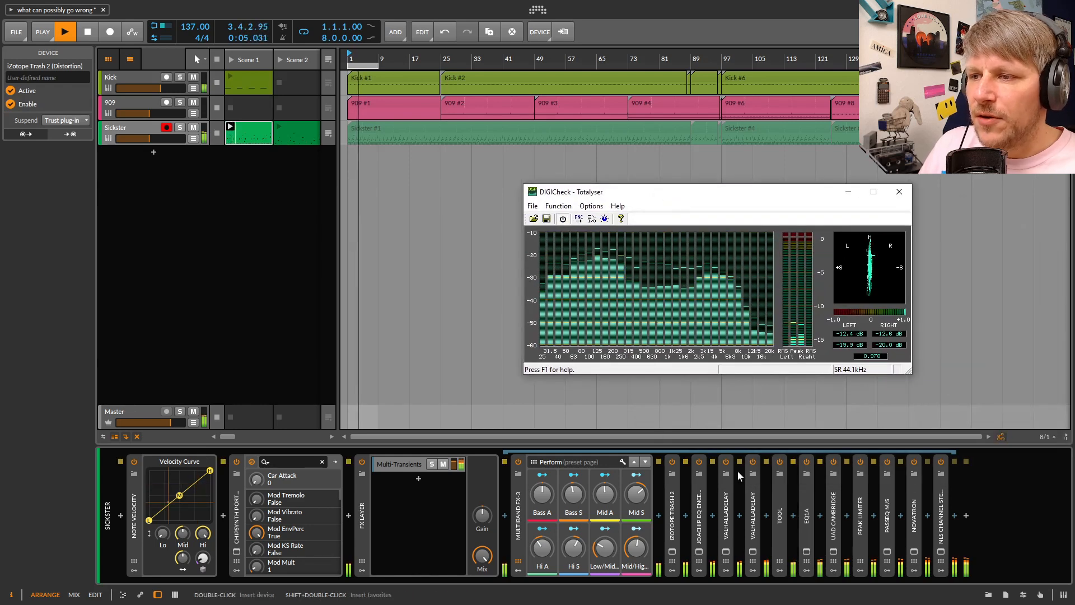
pyautogui.click(700, 554)
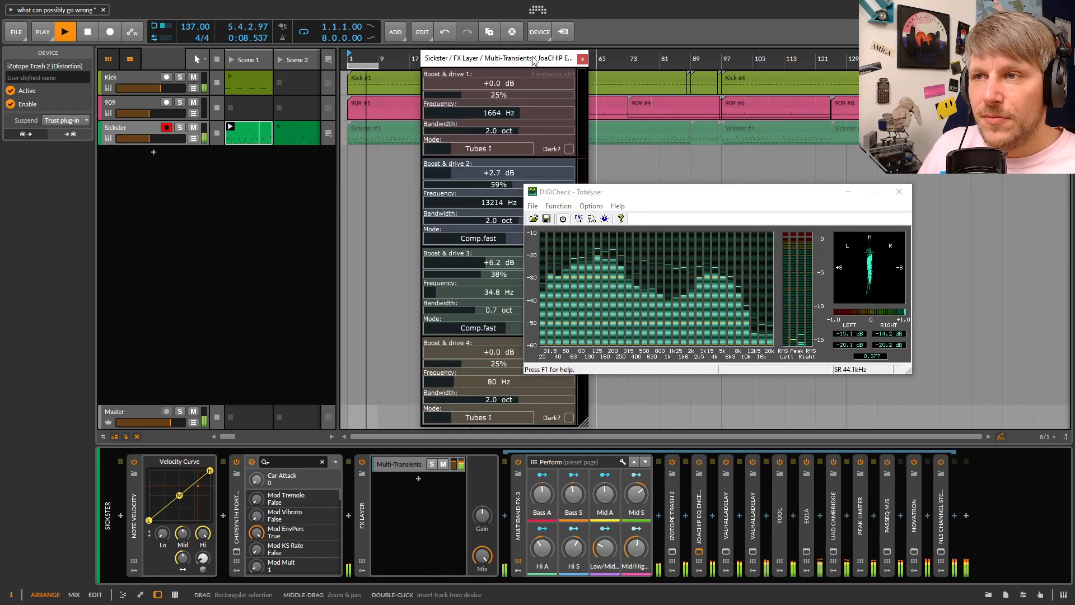
pyautogui.moveTo(532, 62); pyautogui.dragTo(354, 67)
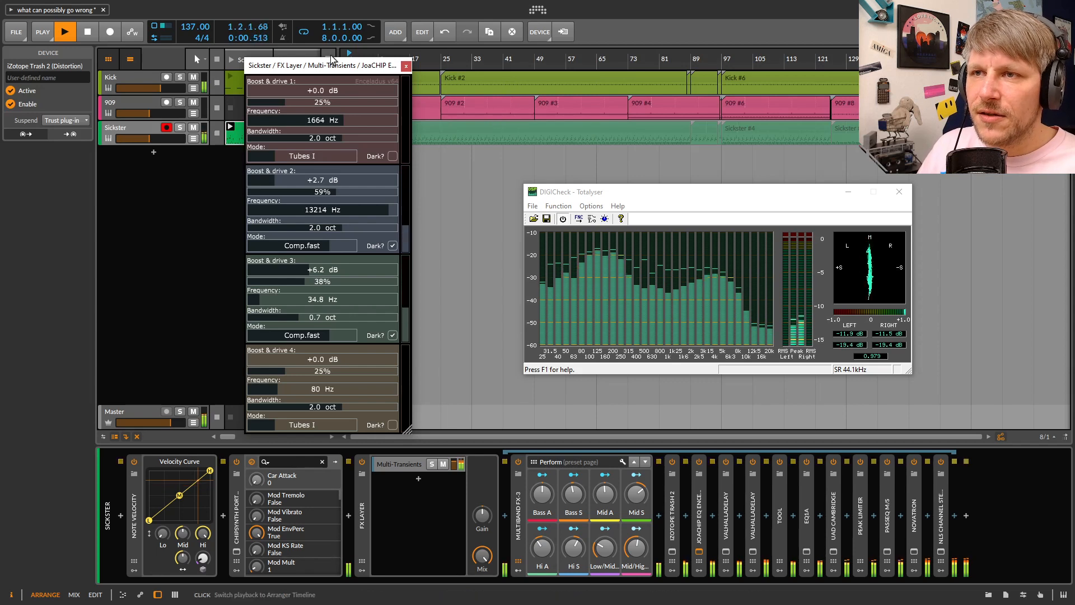
pyautogui.moveTo(330, 69); pyautogui.dragTo(341, 79)
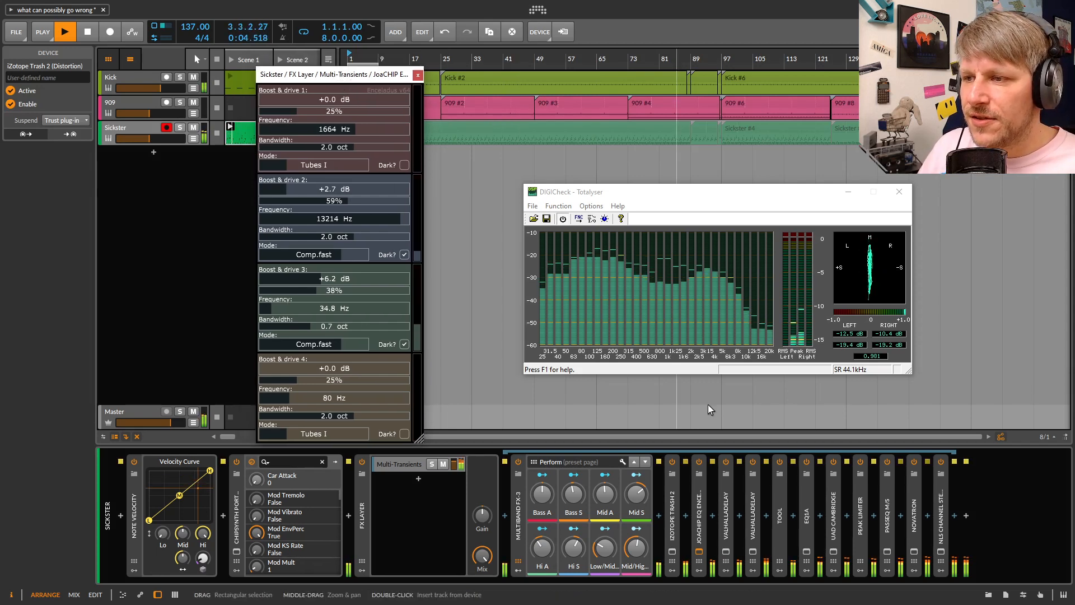
# Compare the Sickster sound with the JoaCHIP EQ Enceladus off and on, leaving it on
pyautogui.click(700, 462)
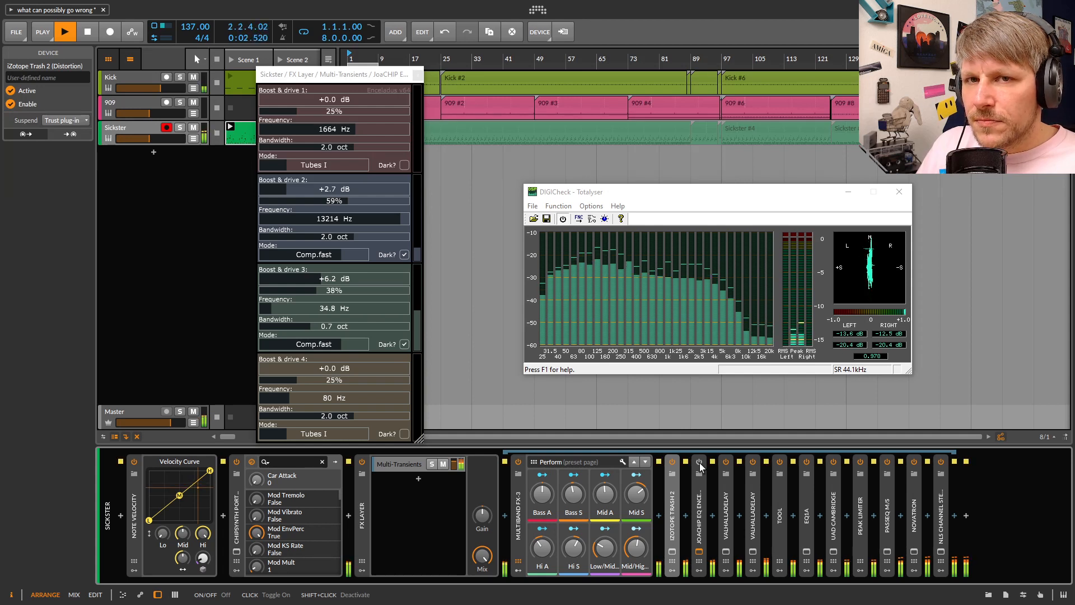
pyautogui.click(699, 463)
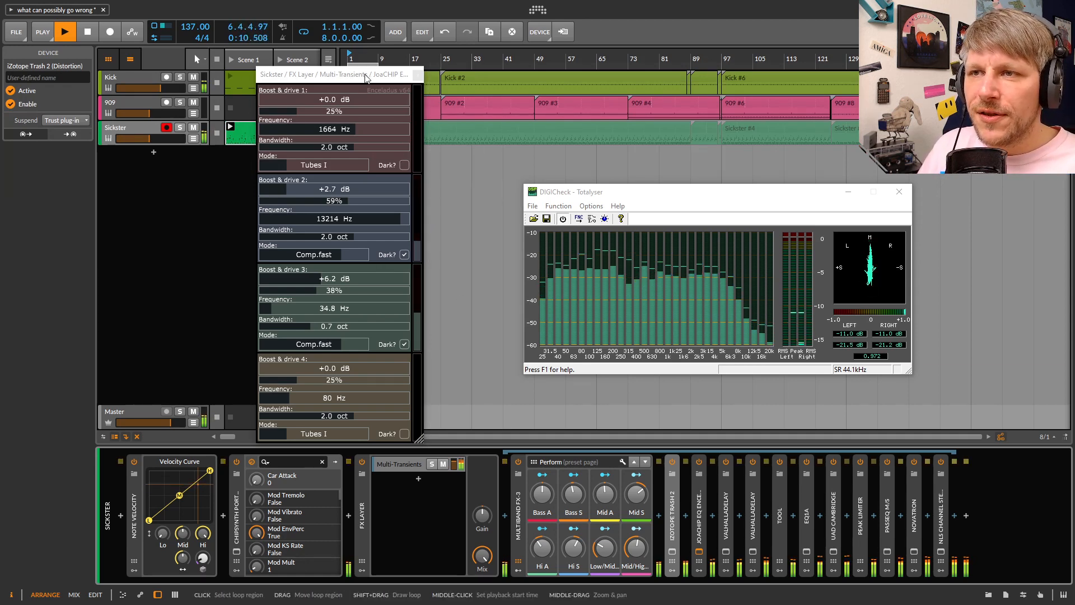
pyautogui.moveTo(365, 77); pyautogui.dragTo(383, 75)
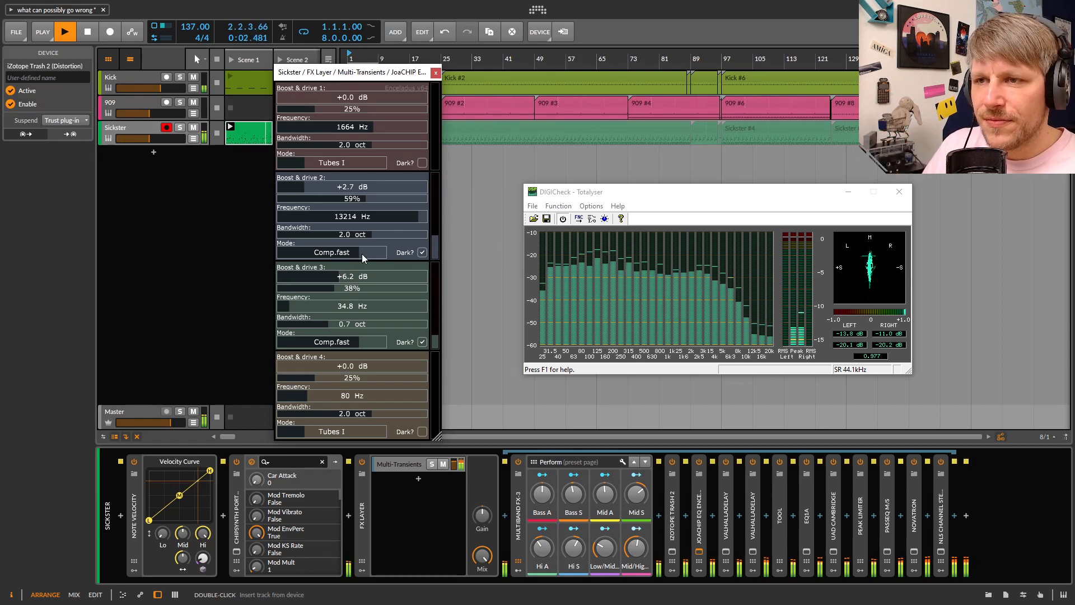
# Audition Transistor mode on Boost & drive 2 of the JoaCHIP EQ, restore Comp.fast, and close the window
pyautogui.moveTo(357, 252); pyautogui.dragTo(280, 253)
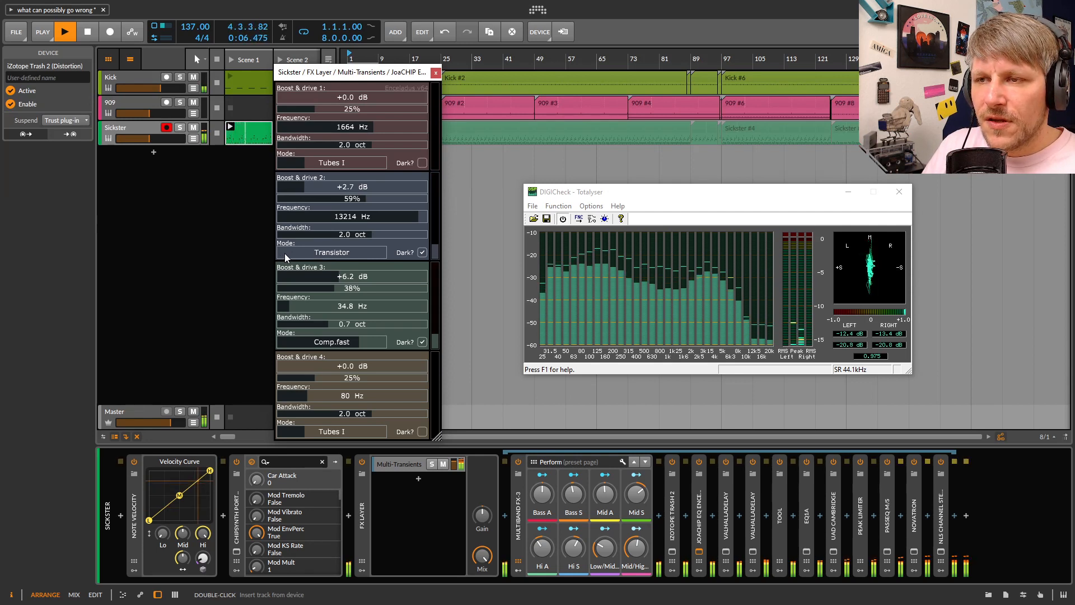
pyautogui.moveTo(285, 253); pyautogui.dragTo(360, 257)
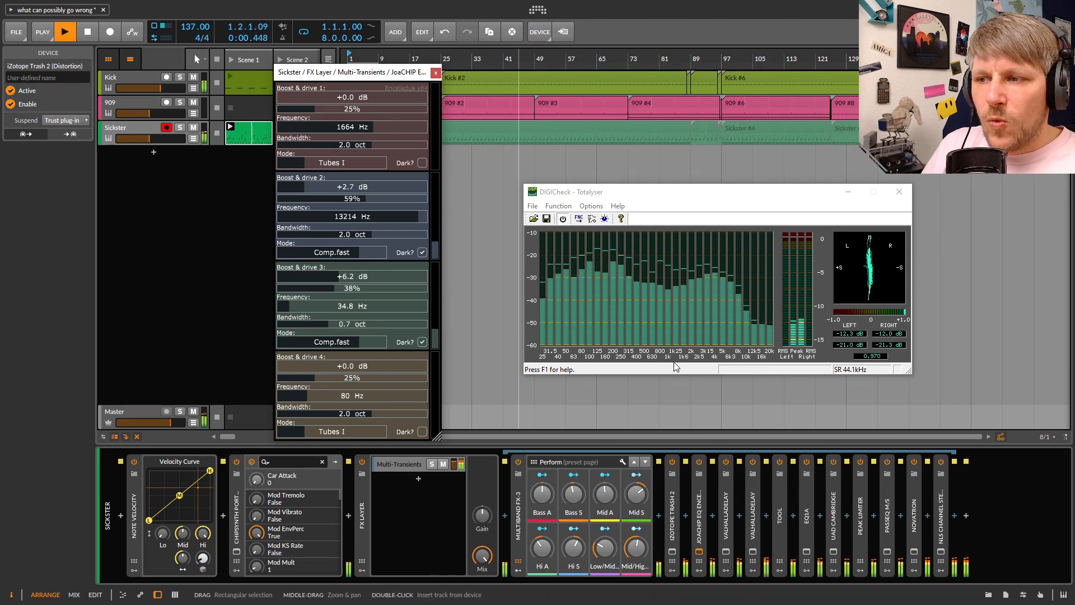
pyautogui.click(436, 73)
# Expand the JoaCHIP EQ device in the chain to view its parameters and collapse it again
pyautogui.click(277, 298)
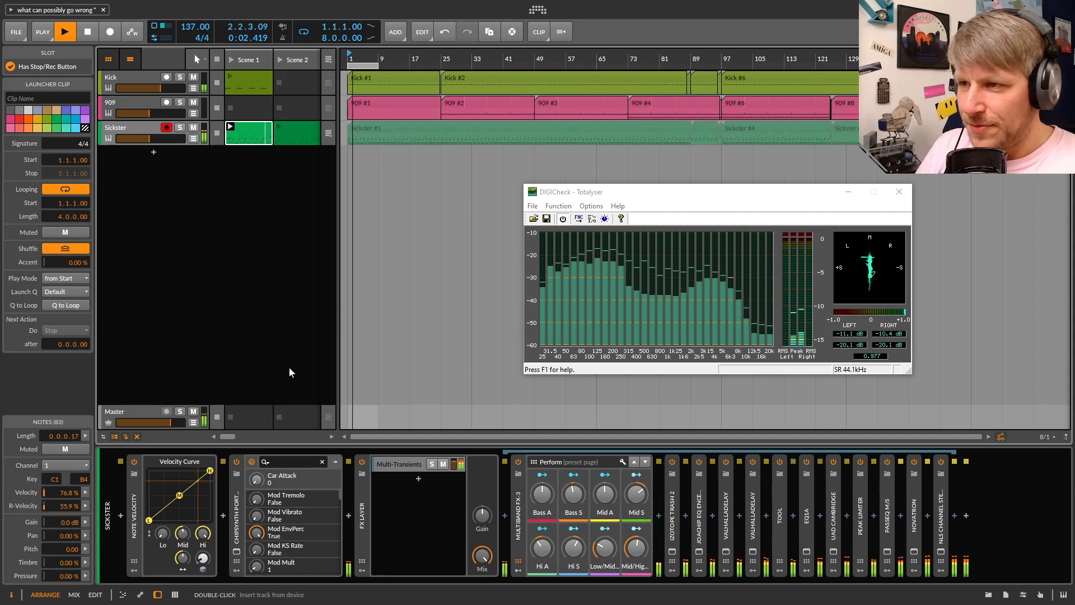
pyautogui.click(699, 510)
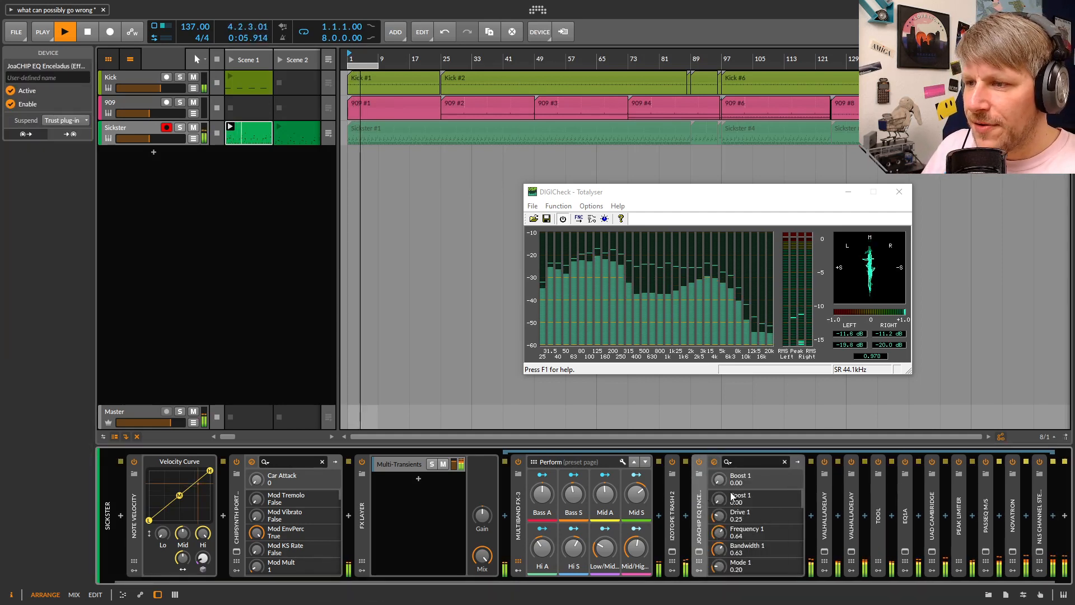
pyautogui.doubleClick(700, 500)
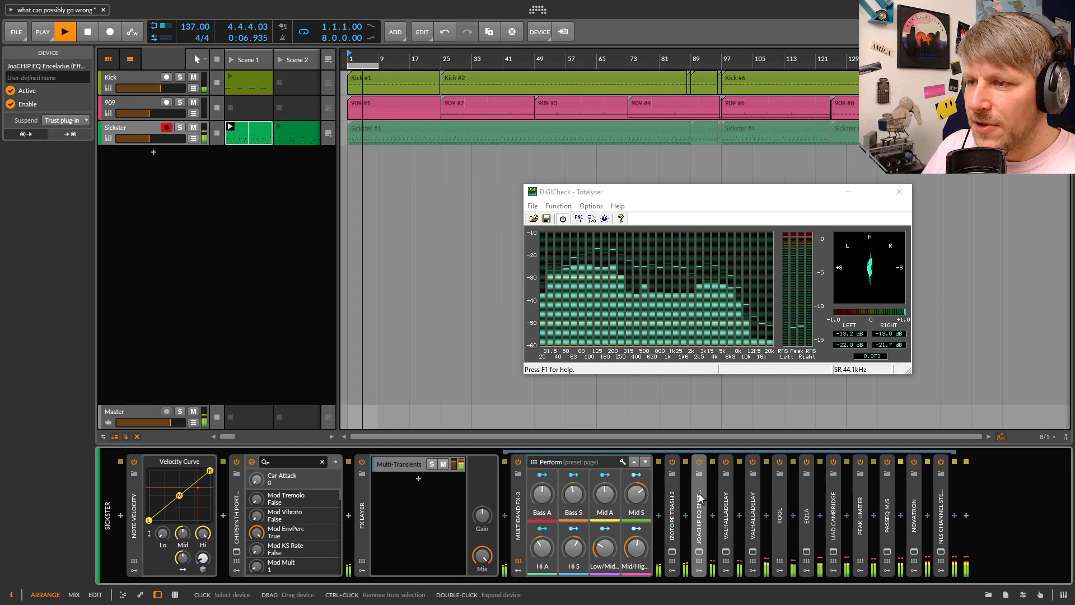
# Open the windows of both ValhallaDelay devices and place them one below the other, clear of the Totalyser
pyautogui.click(726, 503)
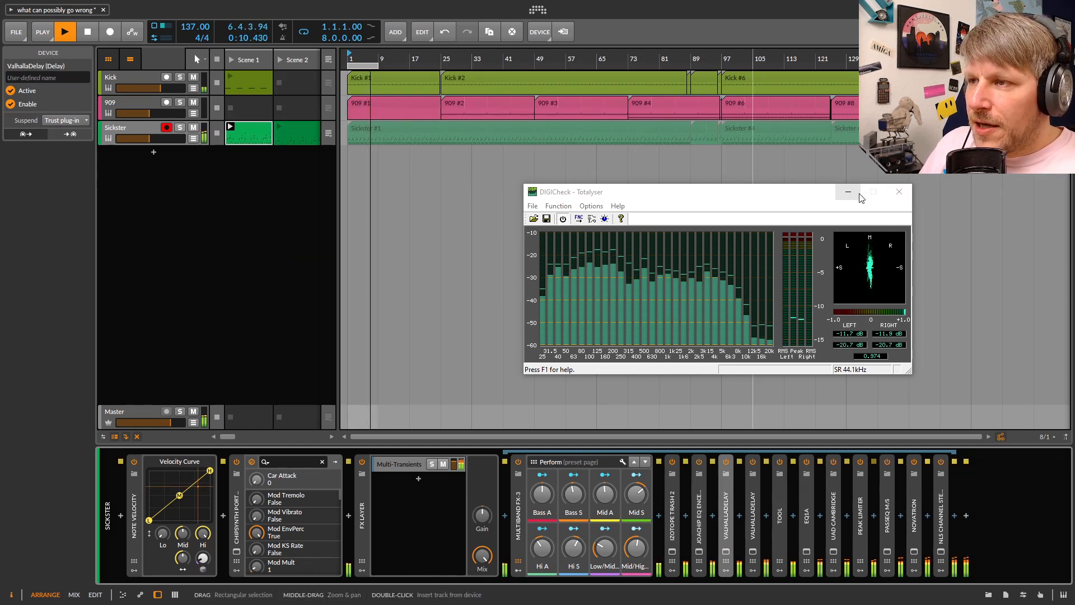
pyautogui.click(726, 550)
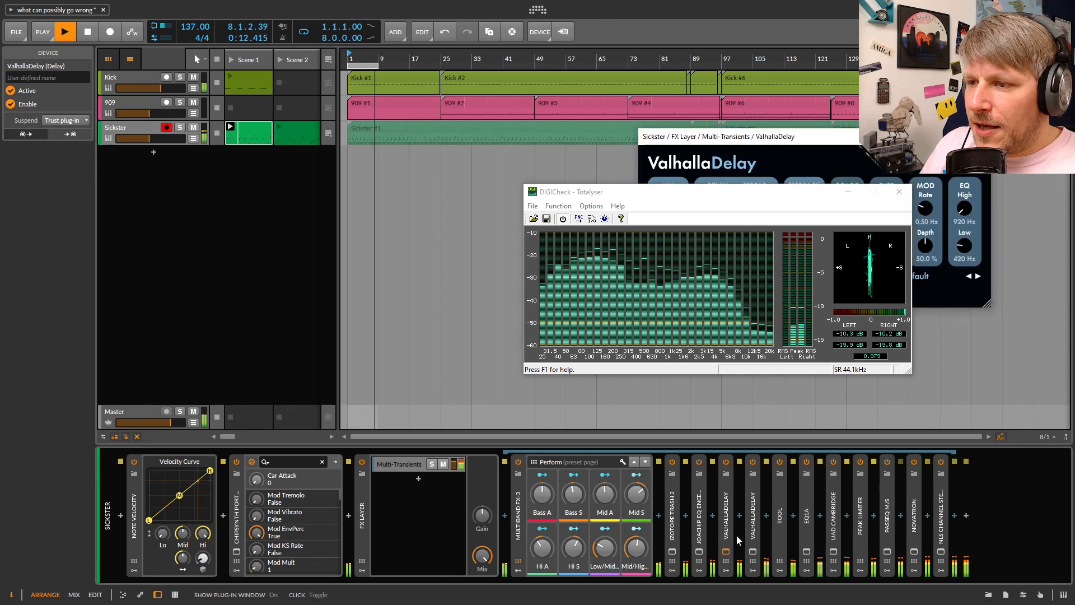
pyautogui.moveTo(793, 141); pyautogui.dragTo(237, 154)
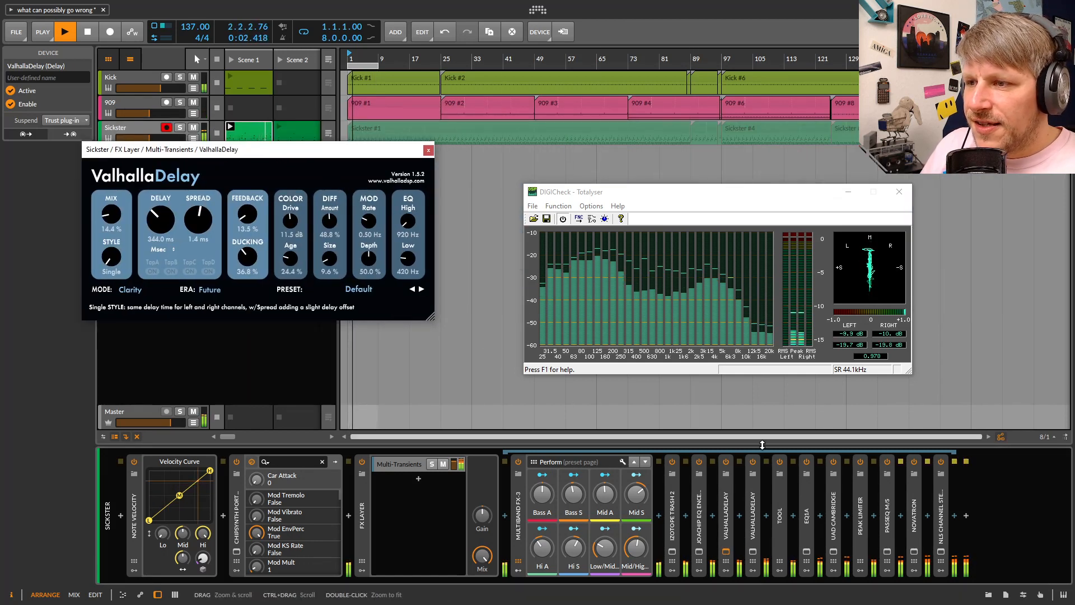
pyautogui.click(753, 554)
pyautogui.moveTo(690, 86); pyautogui.dragTo(329, 311)
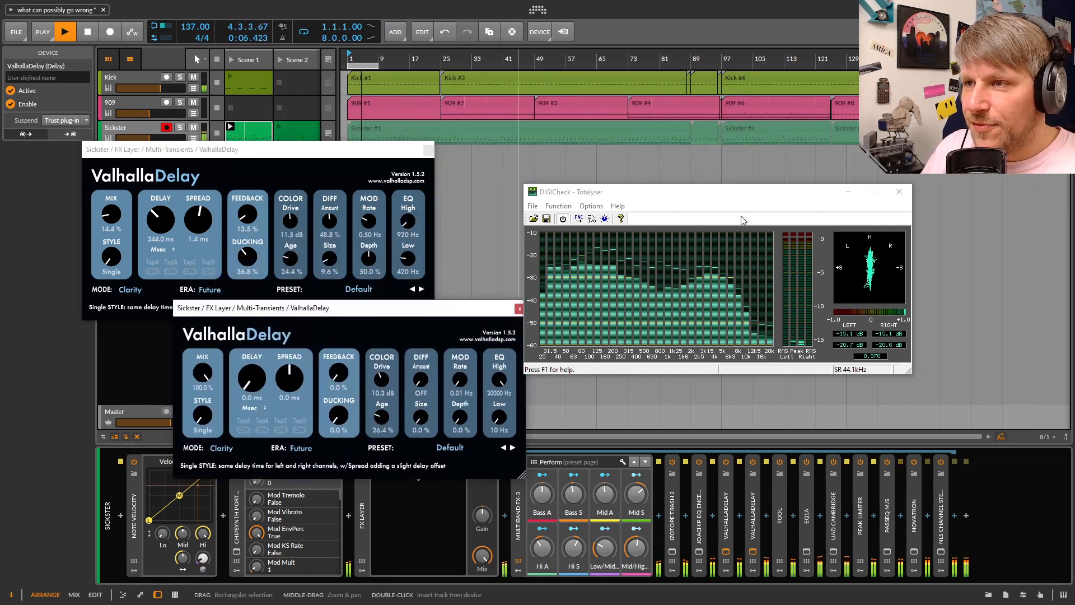
# Move the Totalyser further aside, rearrange the two ValhallaDelay windows, and enlarge the window with the 344 ms delay
pyautogui.moveTo(728, 192); pyautogui.dragTo(889, 215)
pyautogui.moveTo(403, 149); pyautogui.dragTo(385, 174)
pyautogui.moveTo(457, 314); pyautogui.dragTo(556, 334)
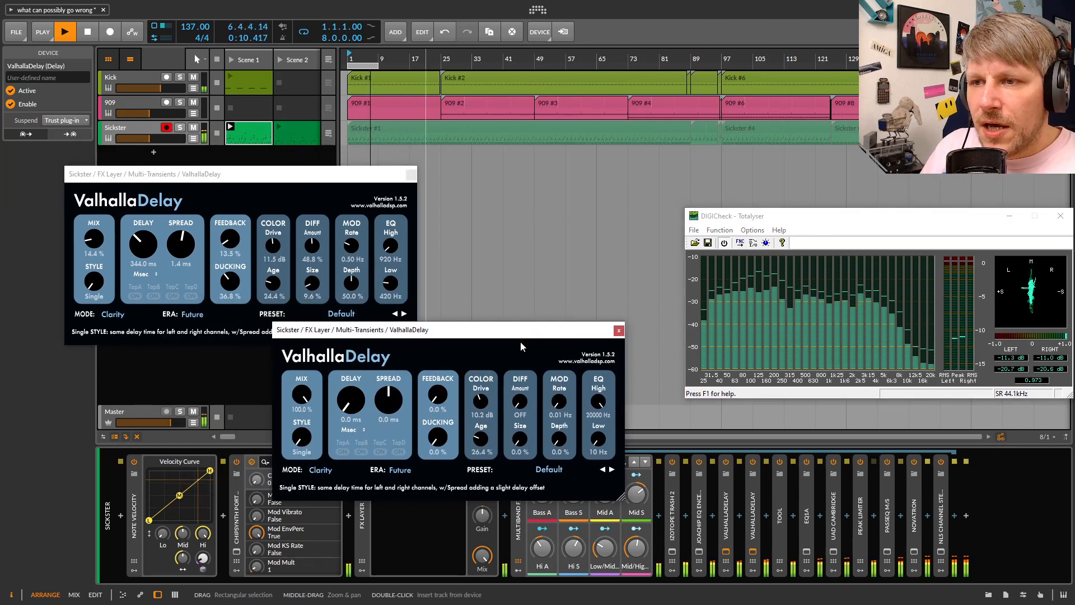
pyautogui.moveTo(259, 177); pyautogui.dragTo(430, 183)
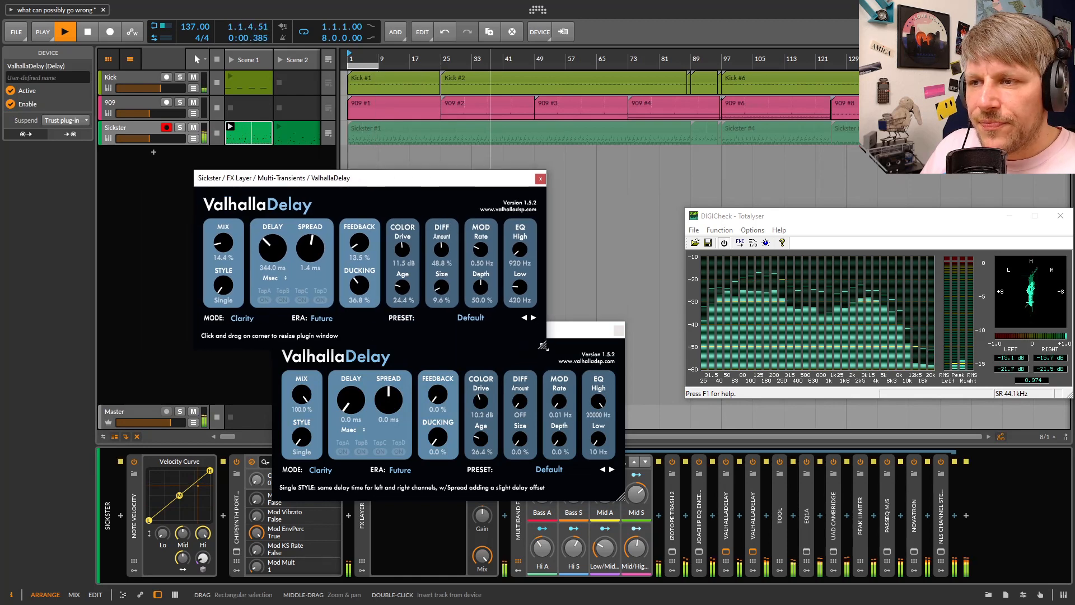
pyautogui.moveTo(542, 343); pyautogui.dragTo(688, 415)
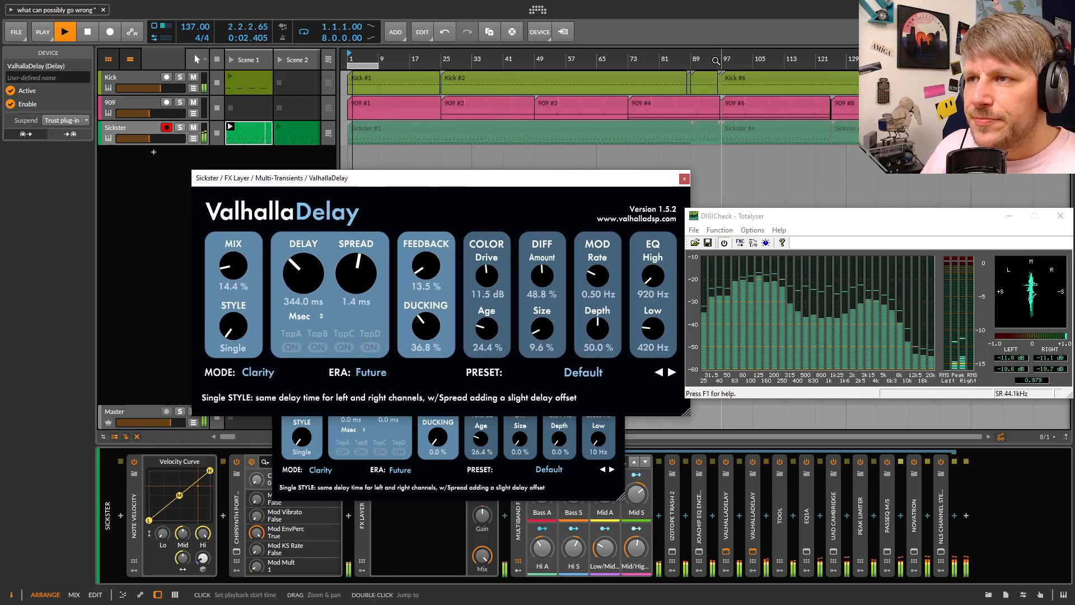
# Mute the 909 track, play the arrangement from about bar 57 to watch the first ValhallaDelay's automation, and close its window
pyautogui.click(193, 102)
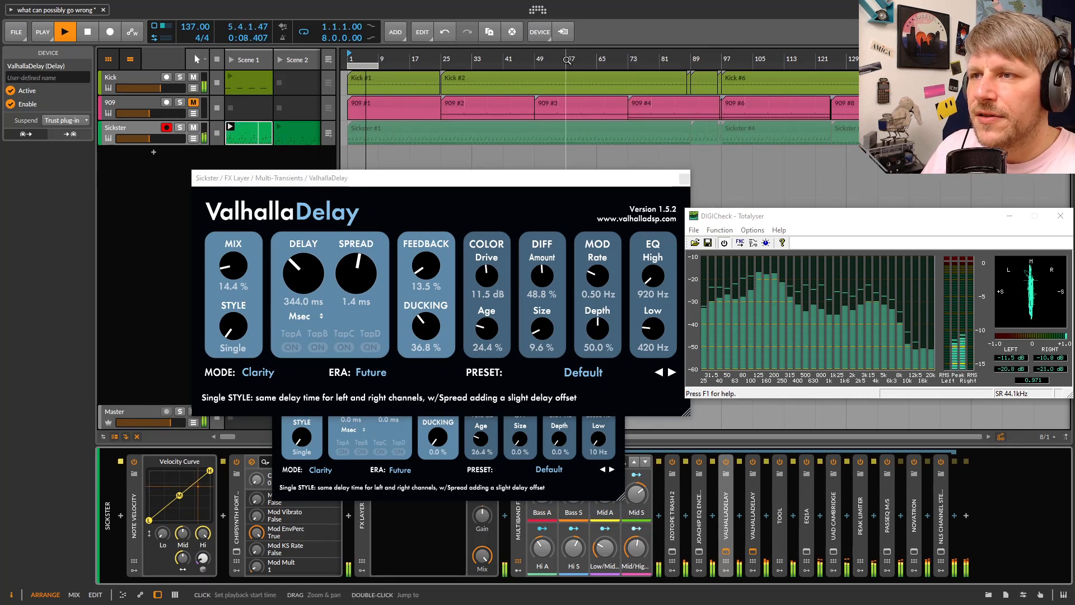
pyautogui.click(572, 60)
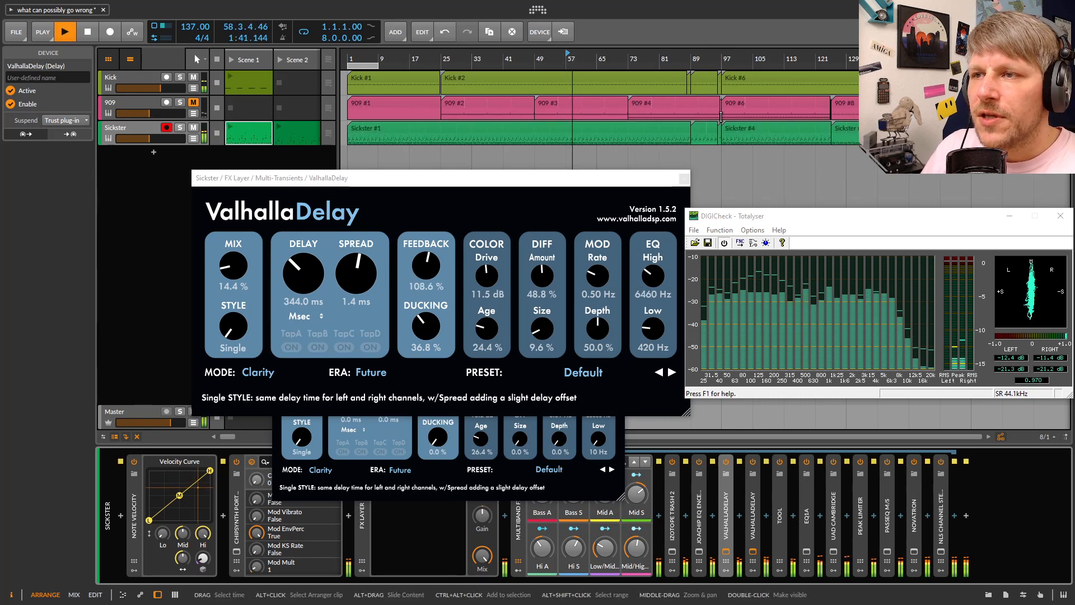
pyautogui.moveTo(512, 175); pyautogui.dragTo(452, 135)
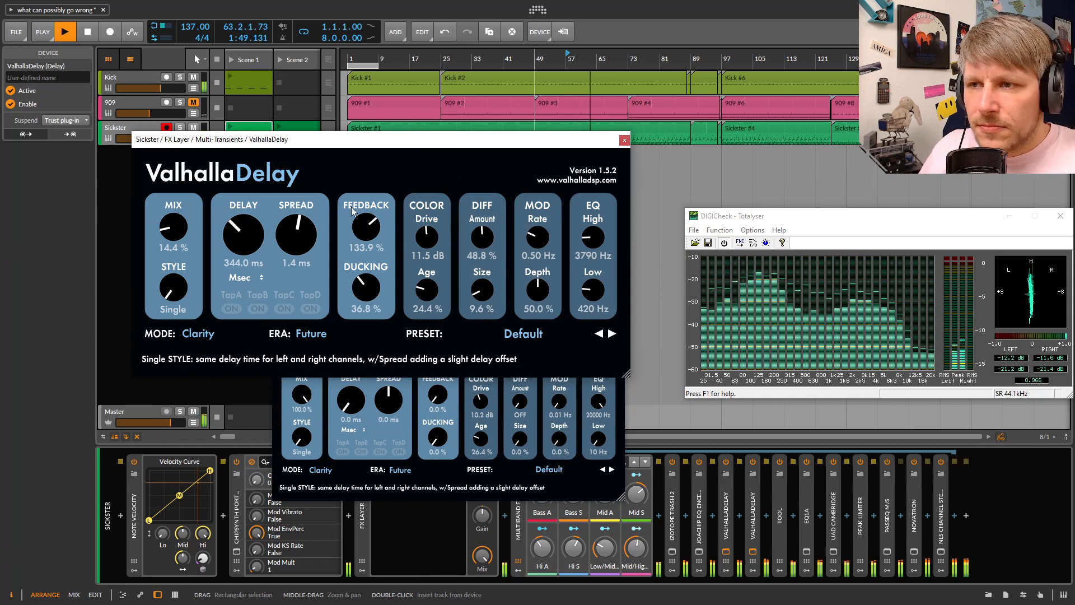
pyautogui.click(623, 141)
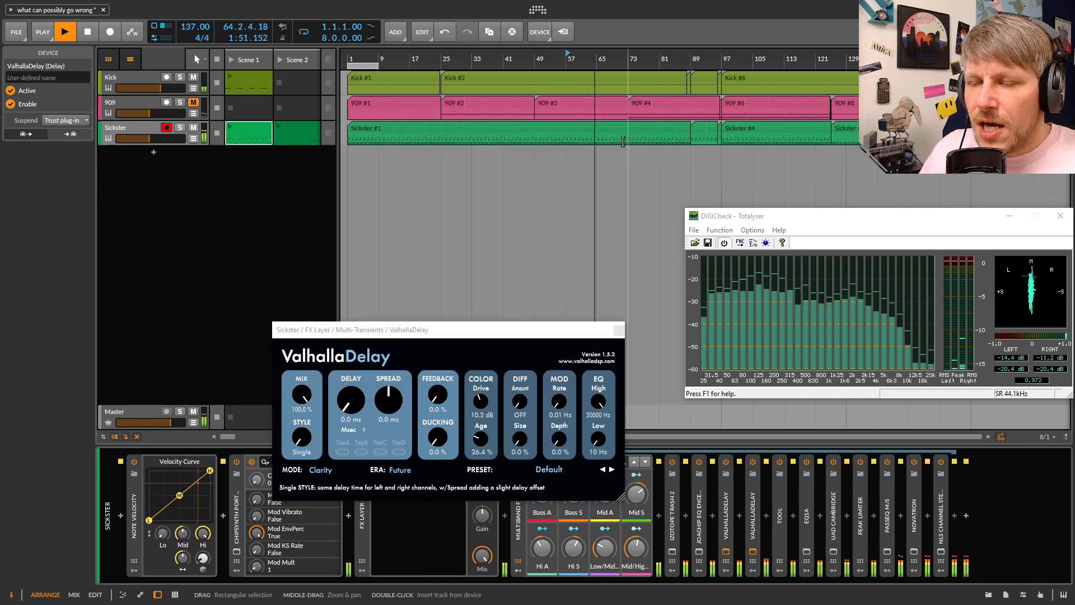
# Position the second ValhallaDelay's window over the arrangement and bypass the device to compare the Sickster sound without it
pyautogui.moveTo(458, 327); pyautogui.dragTo(394, 242)
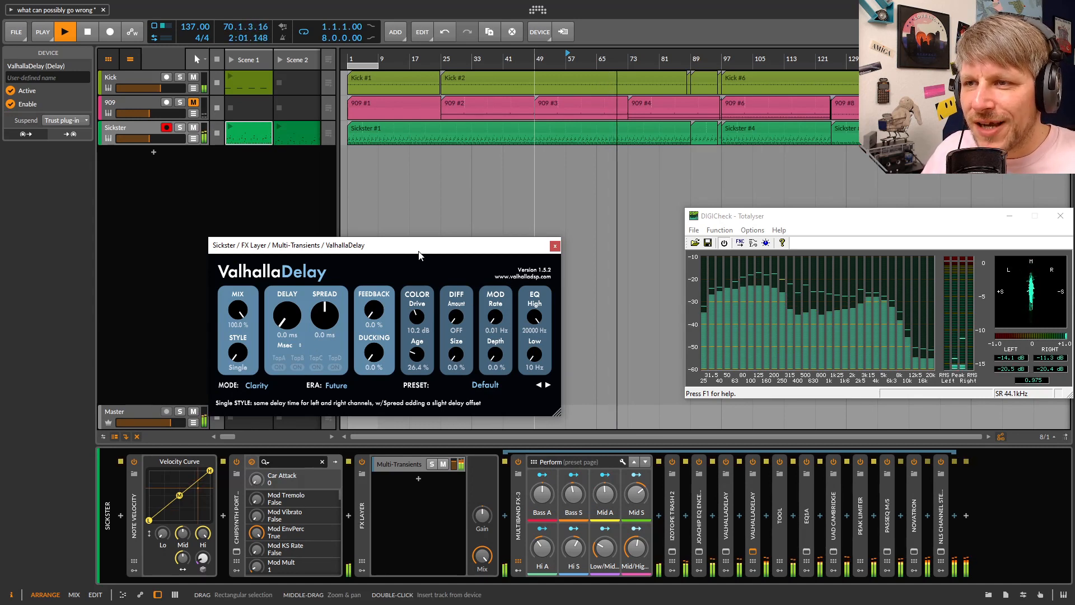
pyautogui.moveTo(418, 245); pyautogui.dragTo(455, 247)
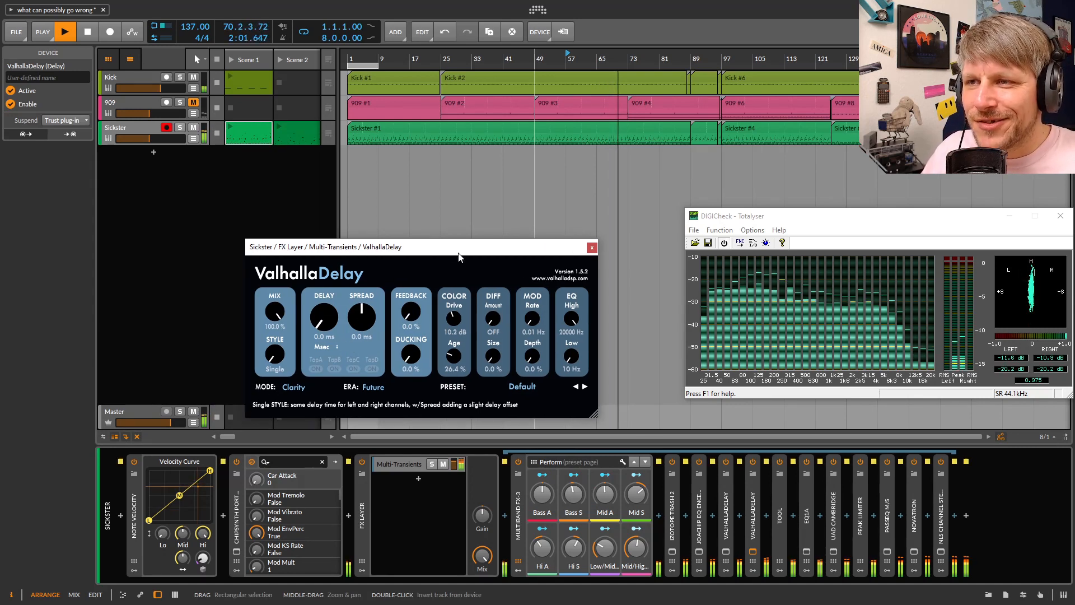
pyautogui.click(753, 463)
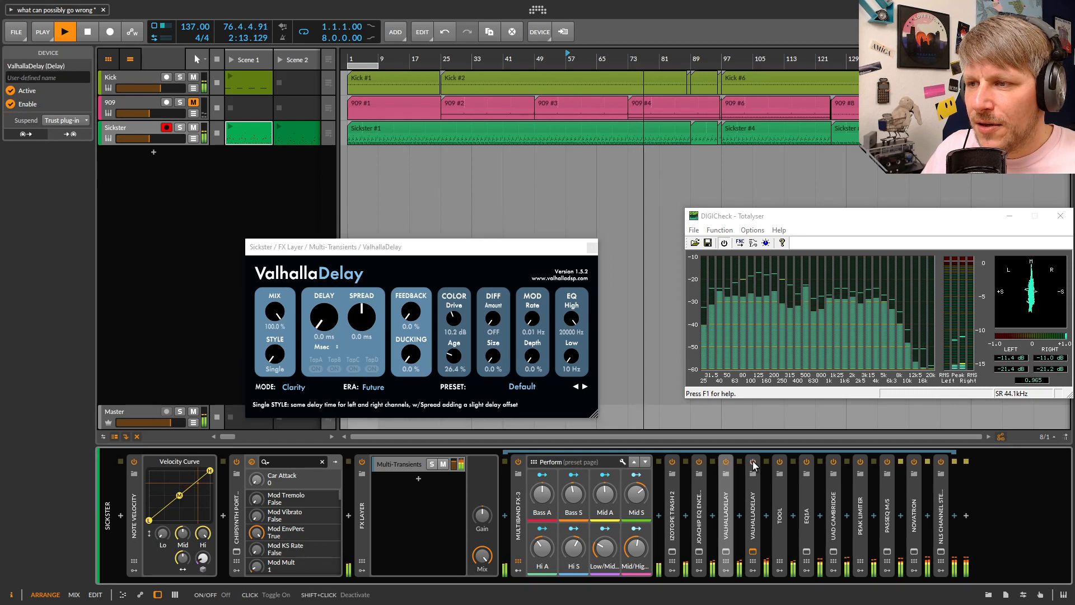
pyautogui.moveTo(502, 246); pyautogui.dragTo(531, 204)
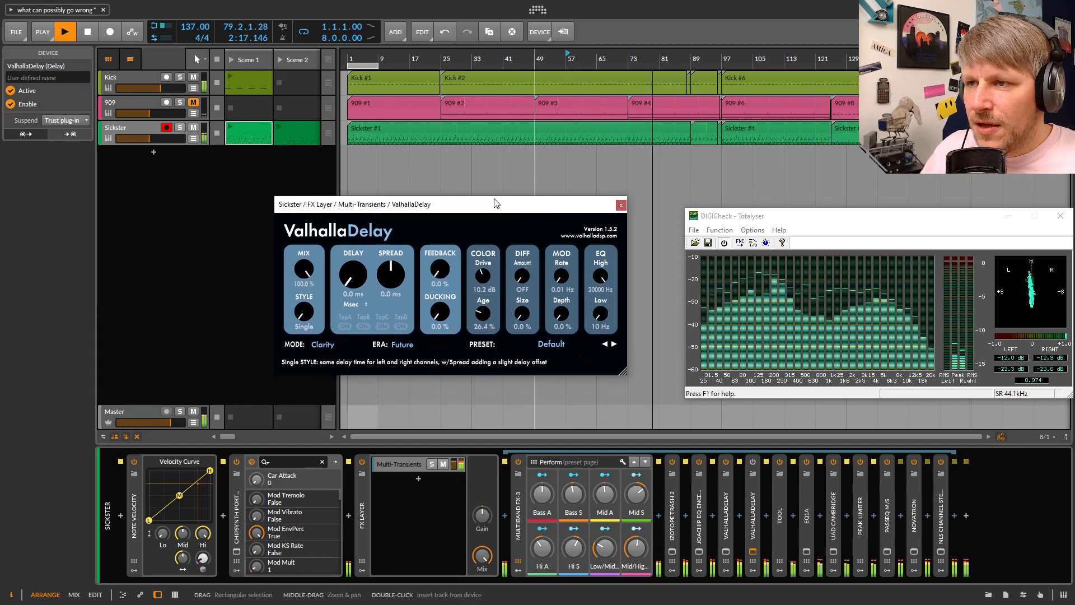
pyautogui.moveTo(494, 207); pyautogui.dragTo(521, 197)
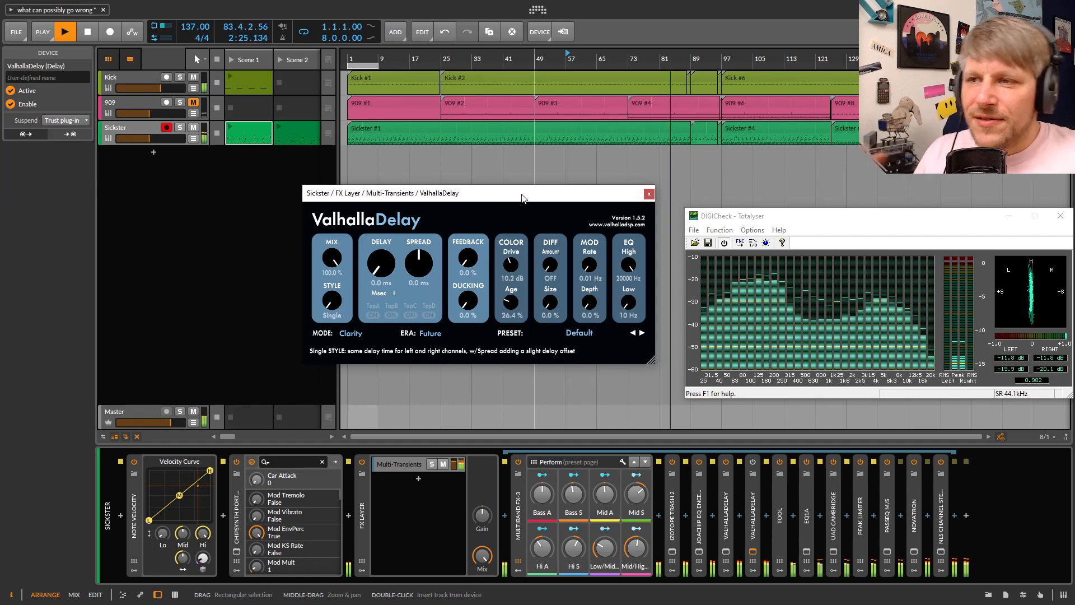
# Move the second ValhallaDelay window away from the Totalyser and restart arrangement playback from bar 1
pyautogui.moveTo(519, 204); pyautogui.dragTo(455, 207)
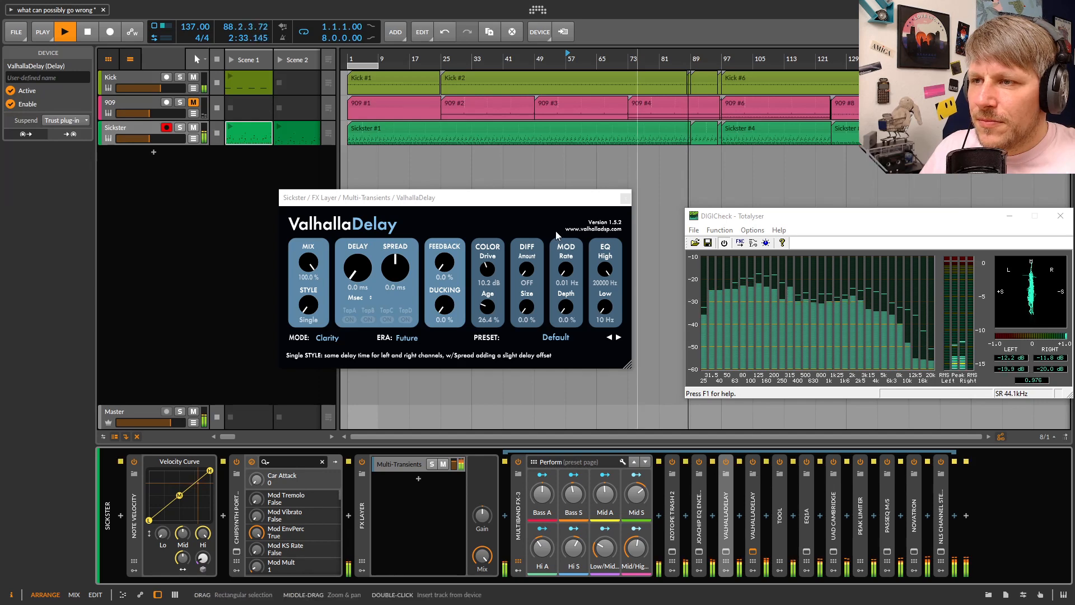
pyautogui.moveTo(629, 204); pyautogui.dragTo(554, 236)
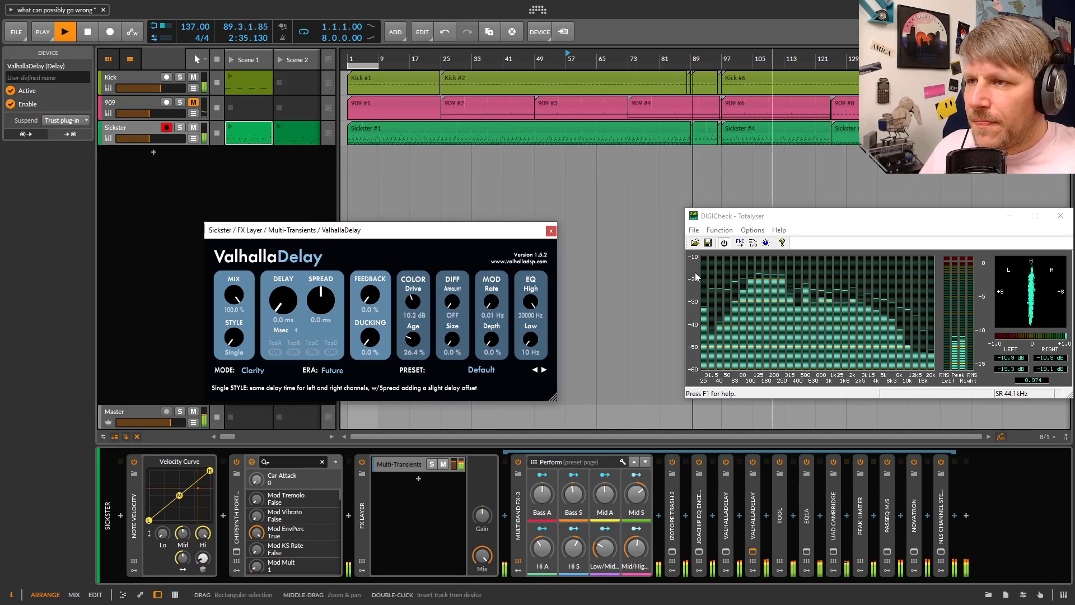
pyautogui.click(362, 56)
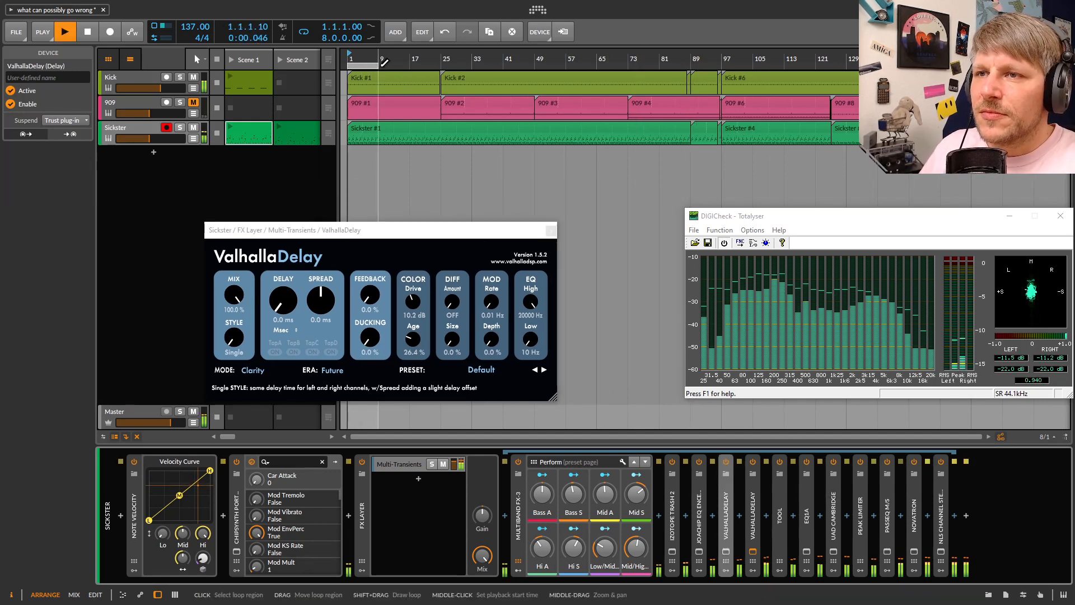
# Expand the Tool device in the Sickster effects chain and reposition the ValhallaDelay window over the empty arrangement area
pyautogui.doubleClick(778, 492)
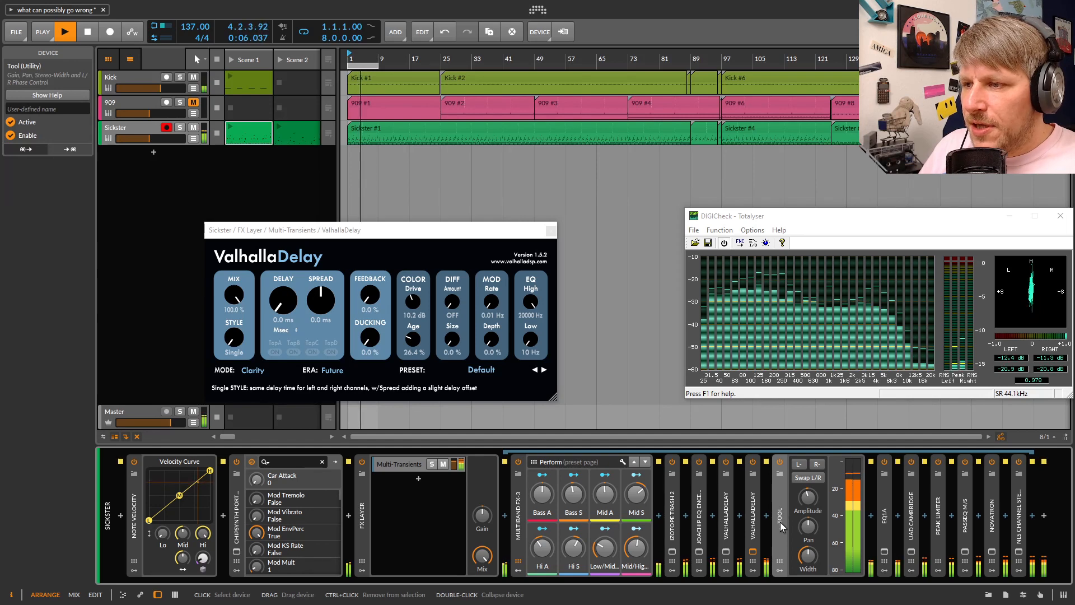
pyautogui.moveTo(413, 234); pyautogui.dragTo(459, 199)
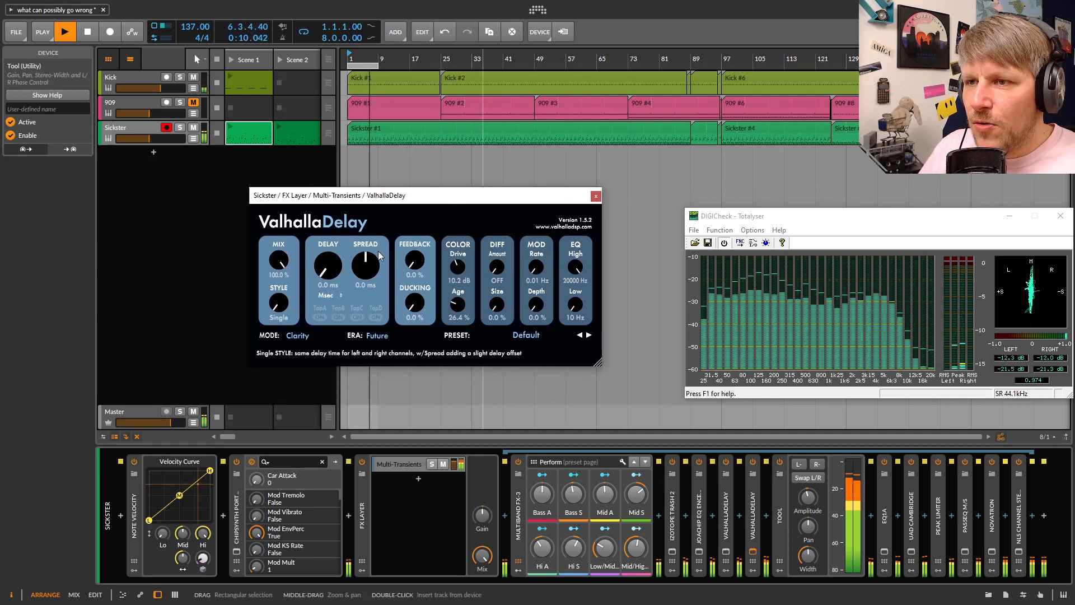
pyautogui.moveTo(444, 196); pyautogui.dragTo(402, 199)
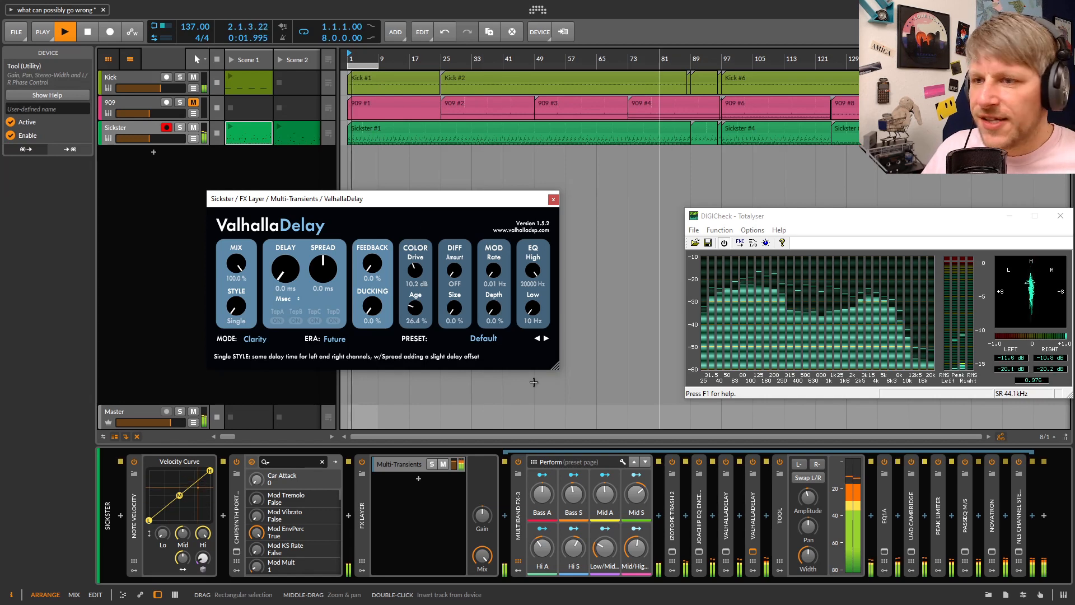
# Show the mixer, clear the ValhallaDelay and Totalyser windows away from the channel strips, and check the Kick channel's peak level
pyautogui.click(78, 596)
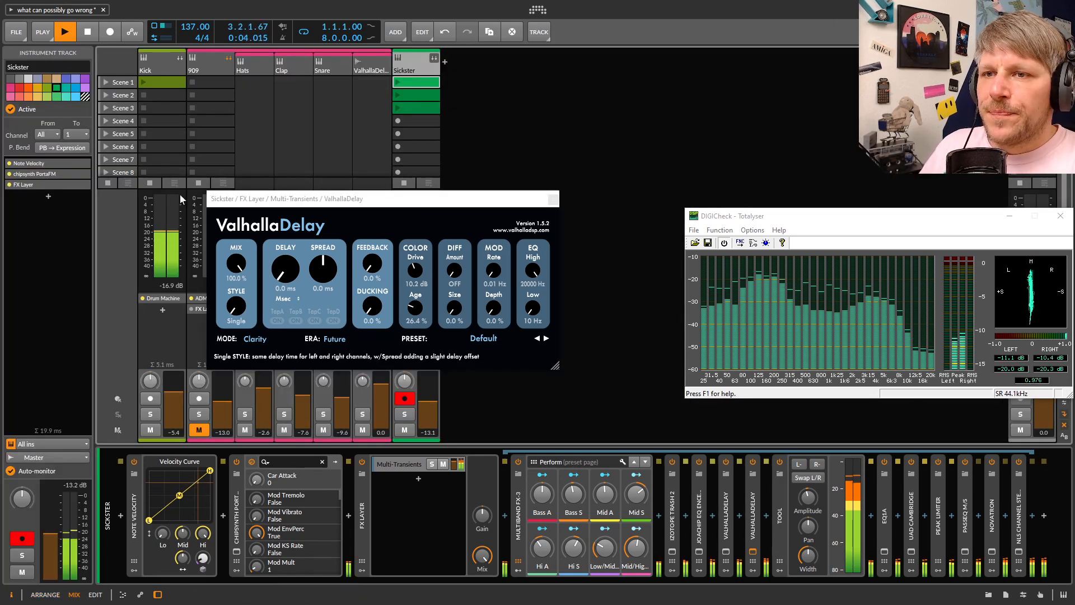
pyautogui.moveTo(370, 206); pyautogui.dragTo(595, 143)
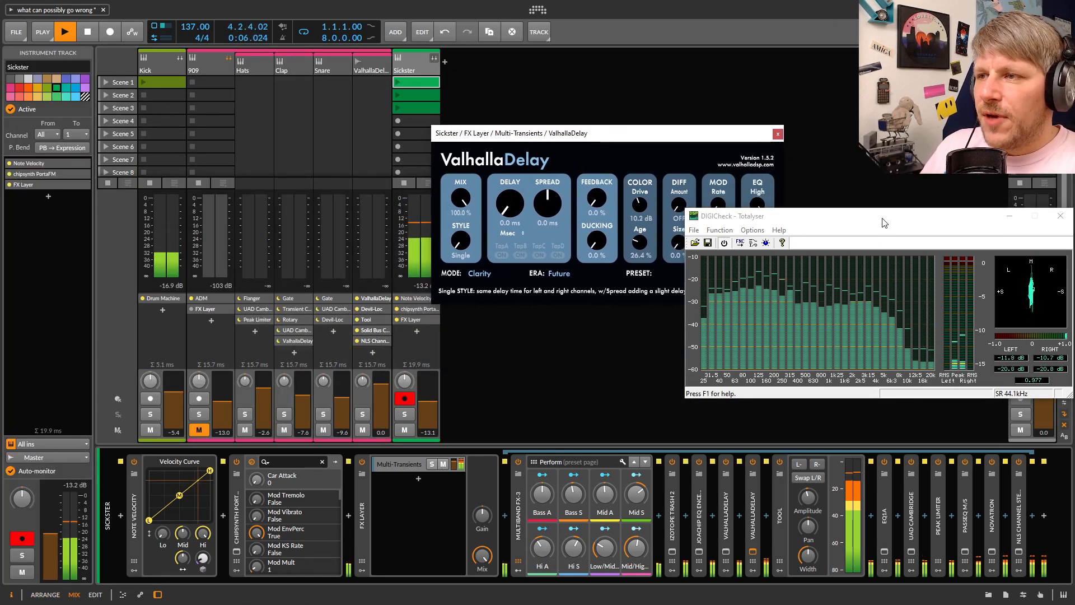
pyautogui.moveTo(883, 218); pyautogui.dragTo(704, 256)
pyautogui.click(883, 255)
pyautogui.moveTo(672, 133); pyautogui.dragTo(759, 131)
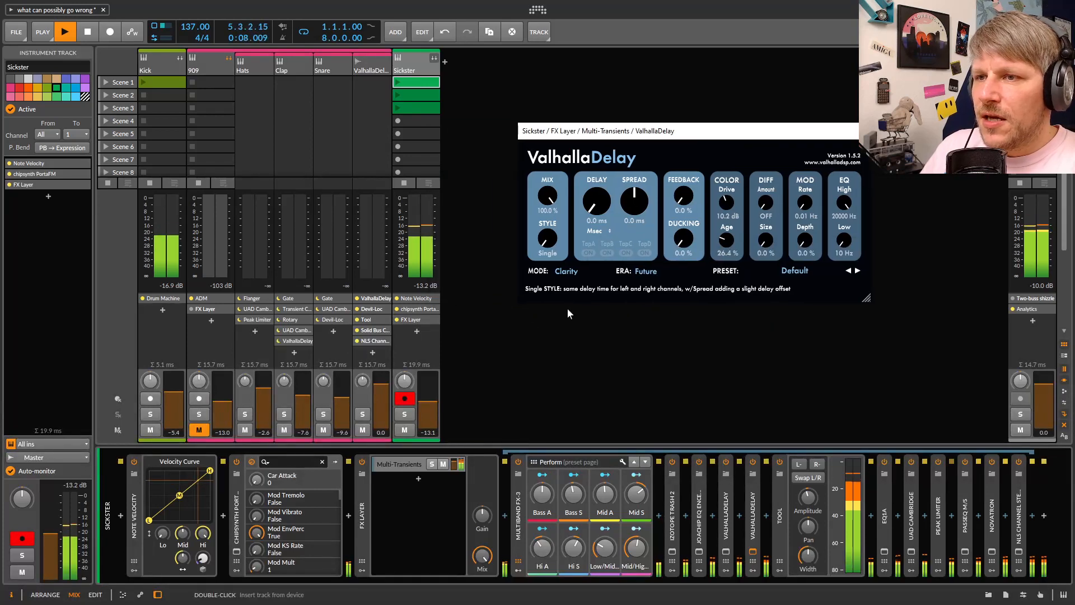
pyautogui.click(176, 287)
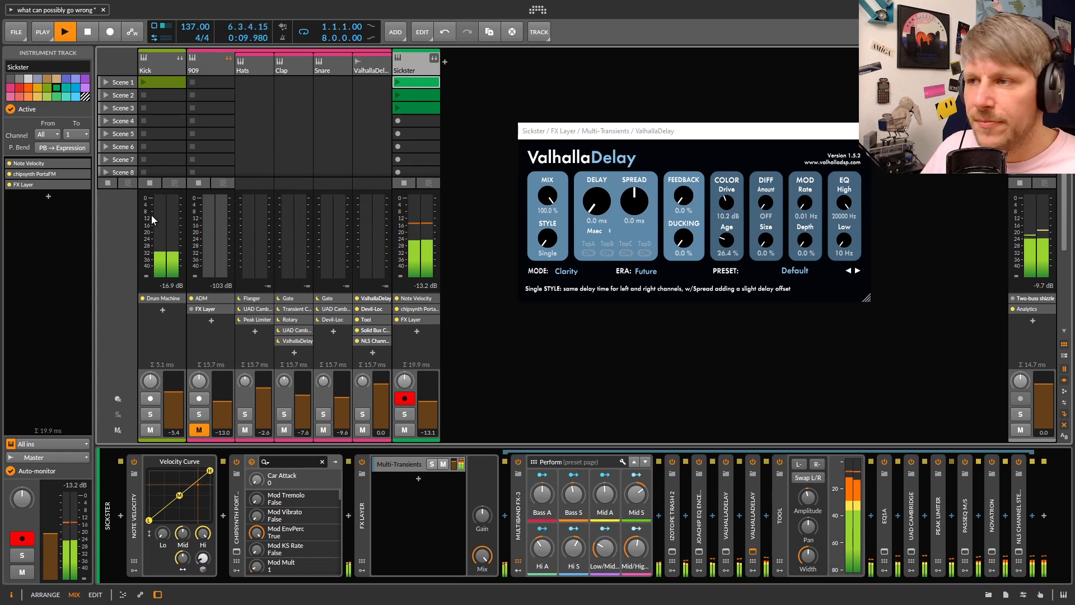
# Select the Tool device in the Sickster chain and collapse it
pyautogui.click(777, 485)
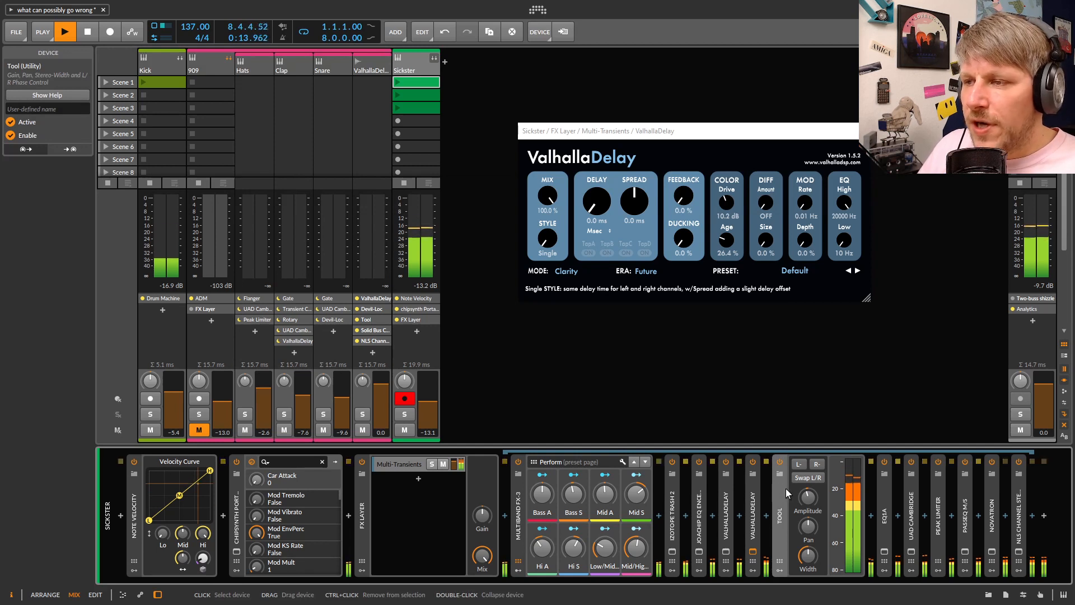
pyautogui.doubleClick(779, 491)
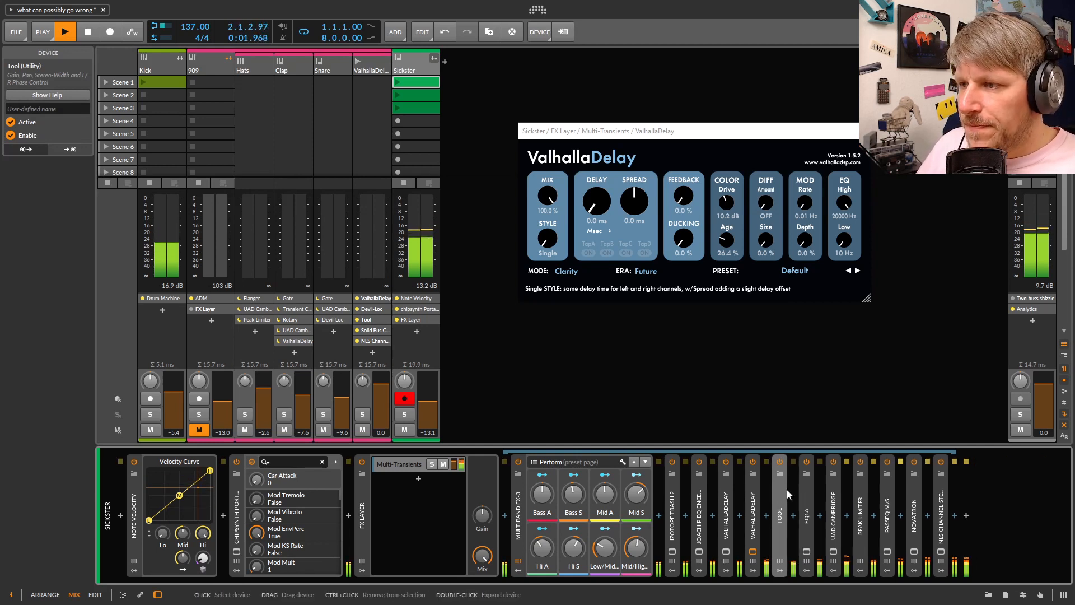
# Open the EQ1A in the Sickster chain, place its window over the mixer channels, and set its low-cut frequency to 10 Hz
pyautogui.click(806, 551)
pyautogui.moveTo(591, 163); pyautogui.dragTo(283, 143)
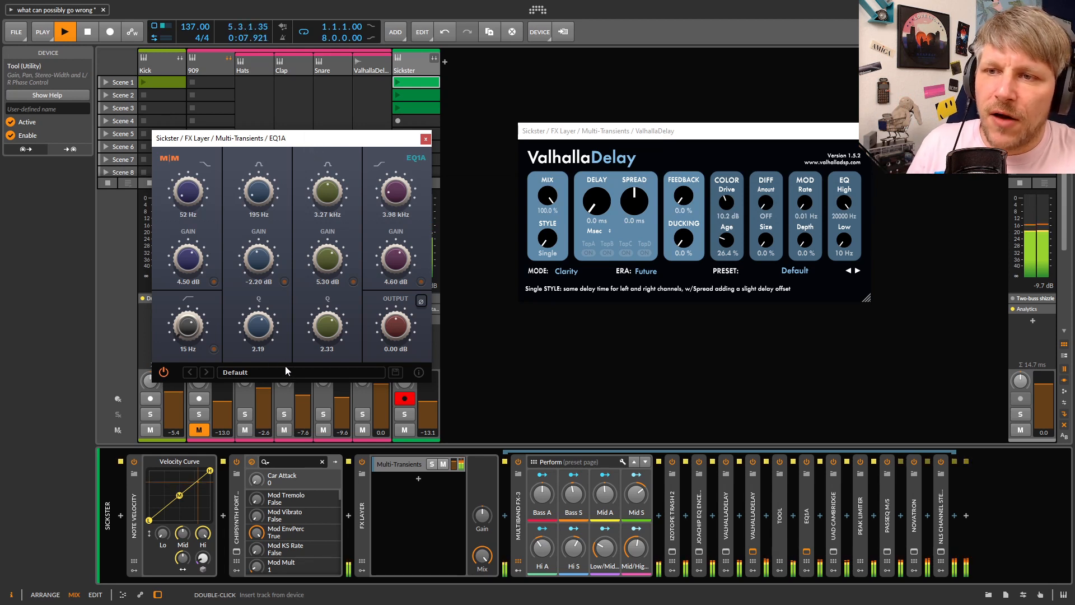
pyautogui.moveTo(298, 140); pyautogui.dragTo(348, 138)
pyautogui.moveTo(237, 327); pyautogui.dragTo(223, 347)
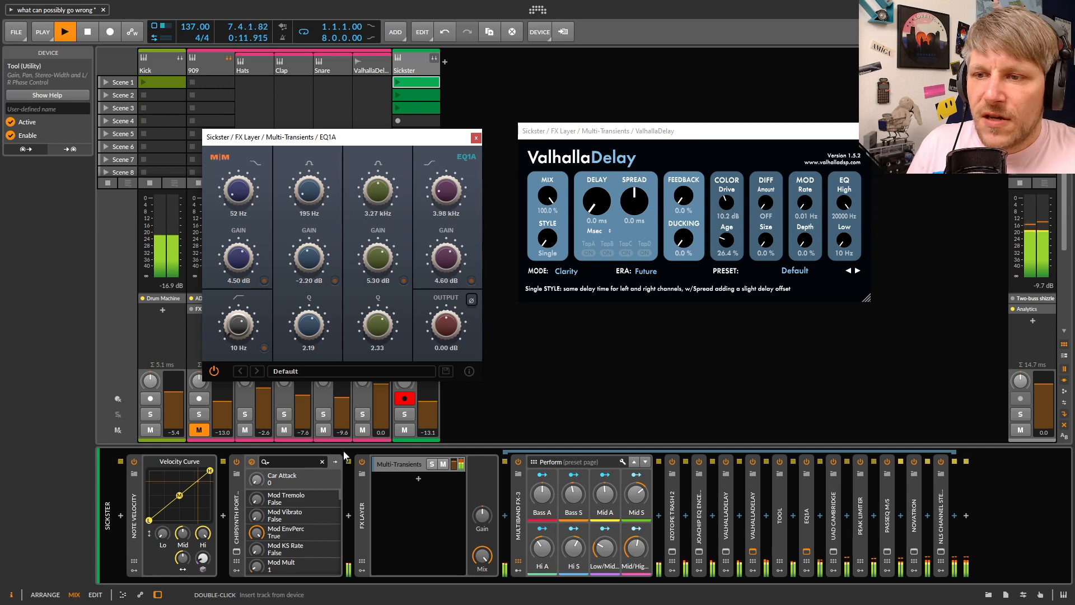
# Bring up the DIGICheck Totalyser, place it beside EQ1A to view the spectrum, and close it again
pyautogui.press('super')
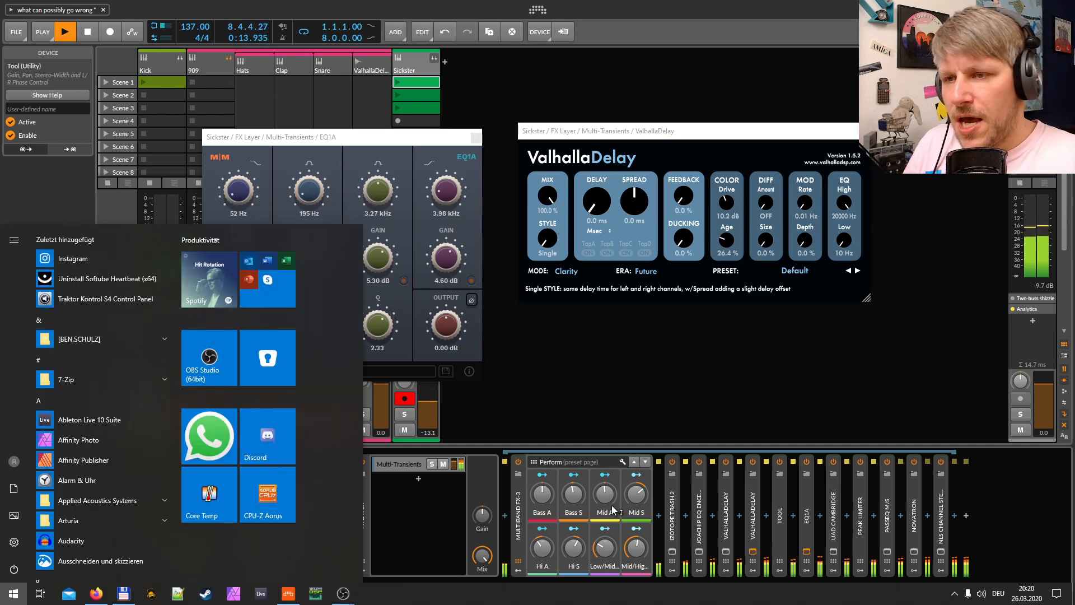
pyautogui.click(316, 592)
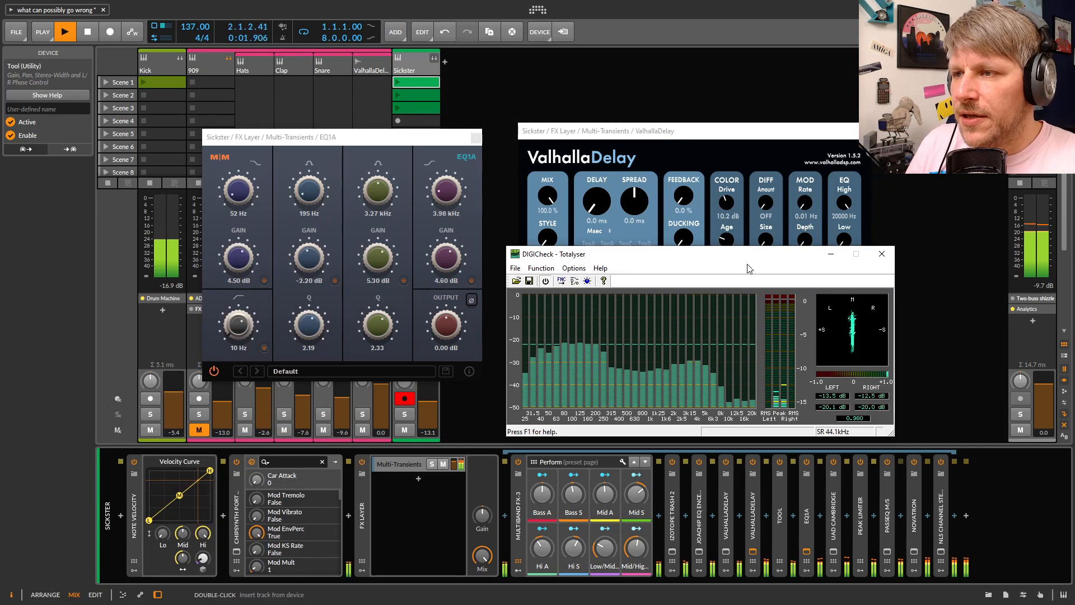
pyautogui.moveTo(721, 257); pyautogui.dragTo(806, 234)
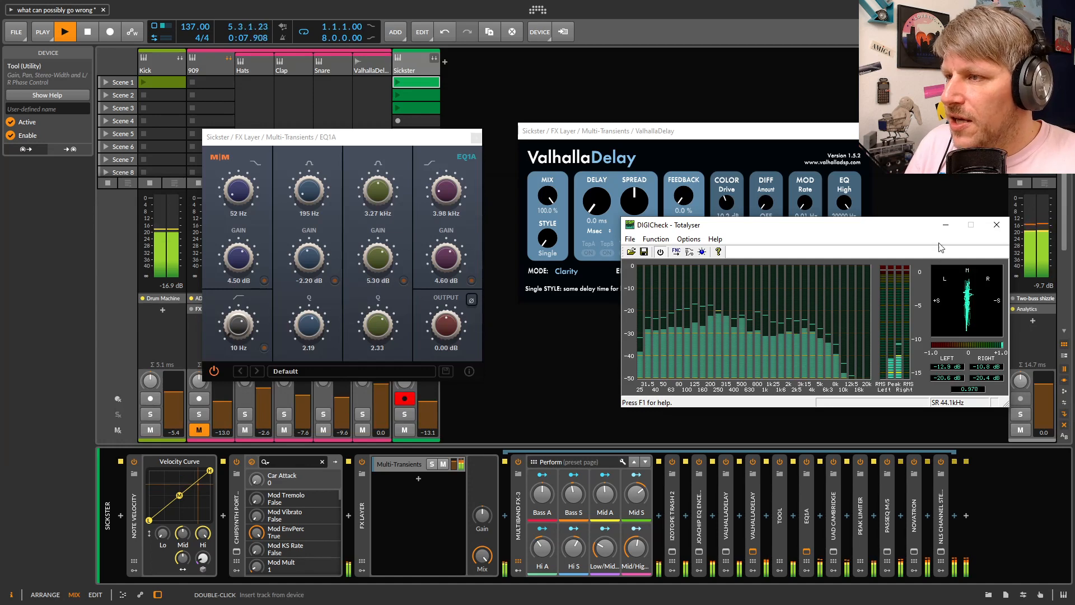
pyautogui.click(996, 224)
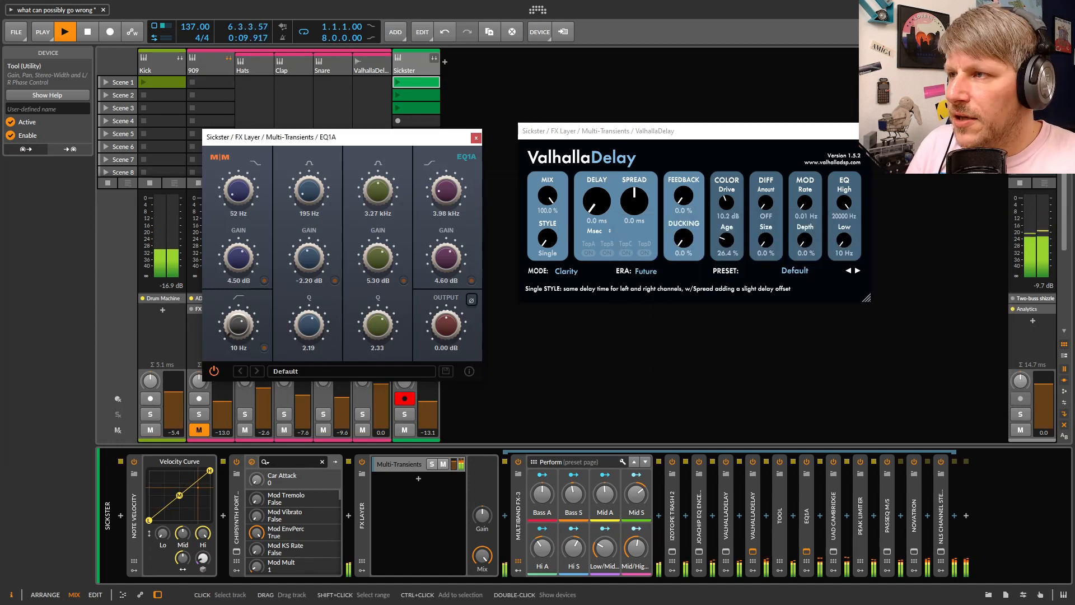
# Open SPAN Plus from the Master's Analytics chain and place its window beside EQ1A
pyautogui.click(1035, 298)
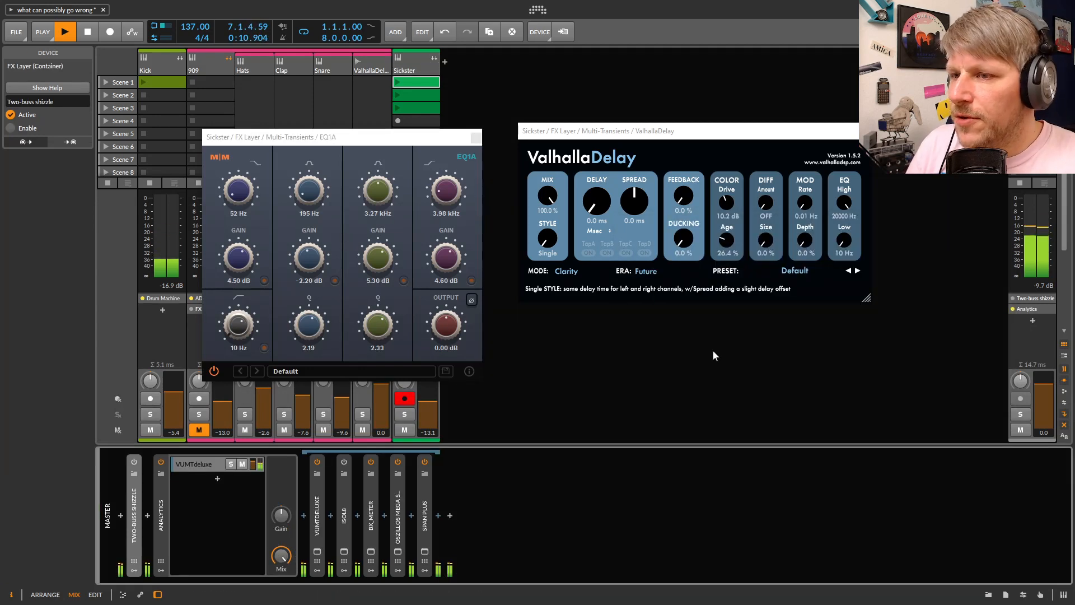
pyautogui.click(425, 552)
pyautogui.moveTo(684, 96); pyautogui.dragTo(717, 71)
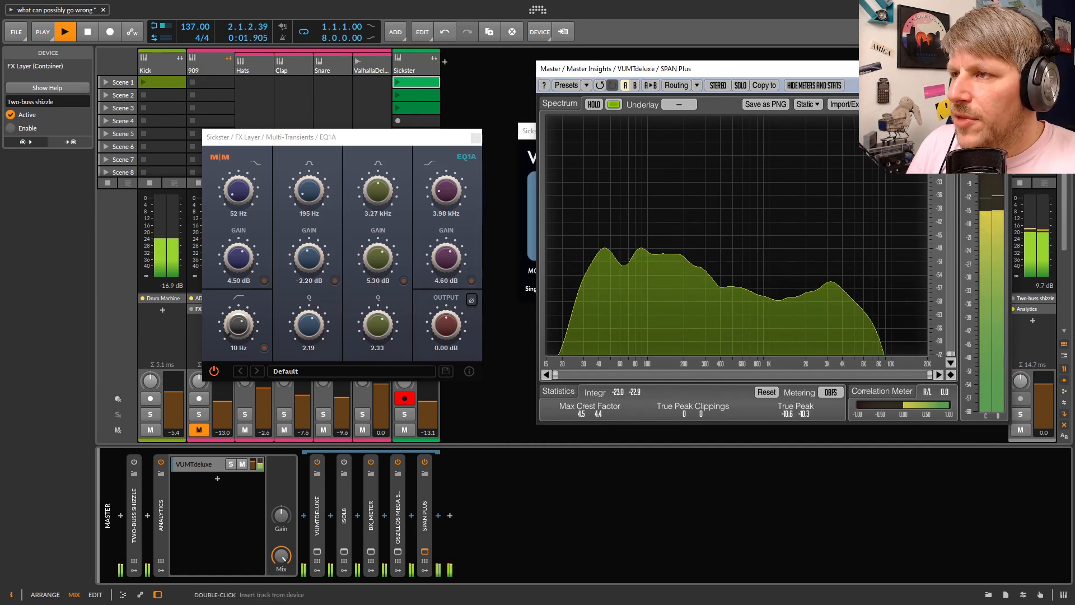
# In SPAN Plus's Spectrum Mode Editor, set Freq Lo to 1.0, lower Range Lo, and close the editor
pyautogui.click(950, 104)
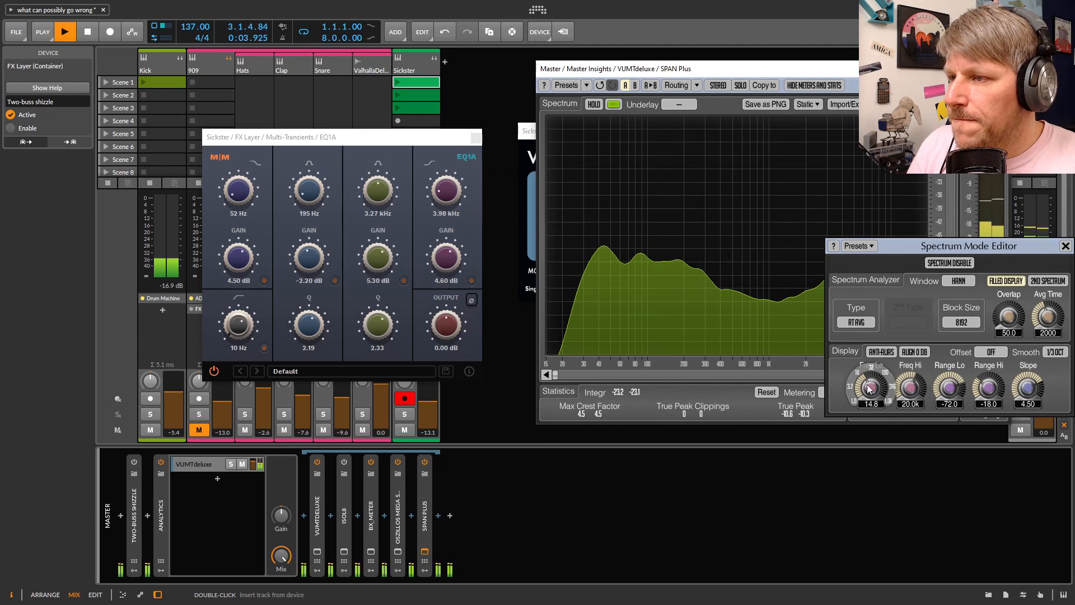
pyautogui.moveTo(871, 388); pyautogui.dragTo(872, 420)
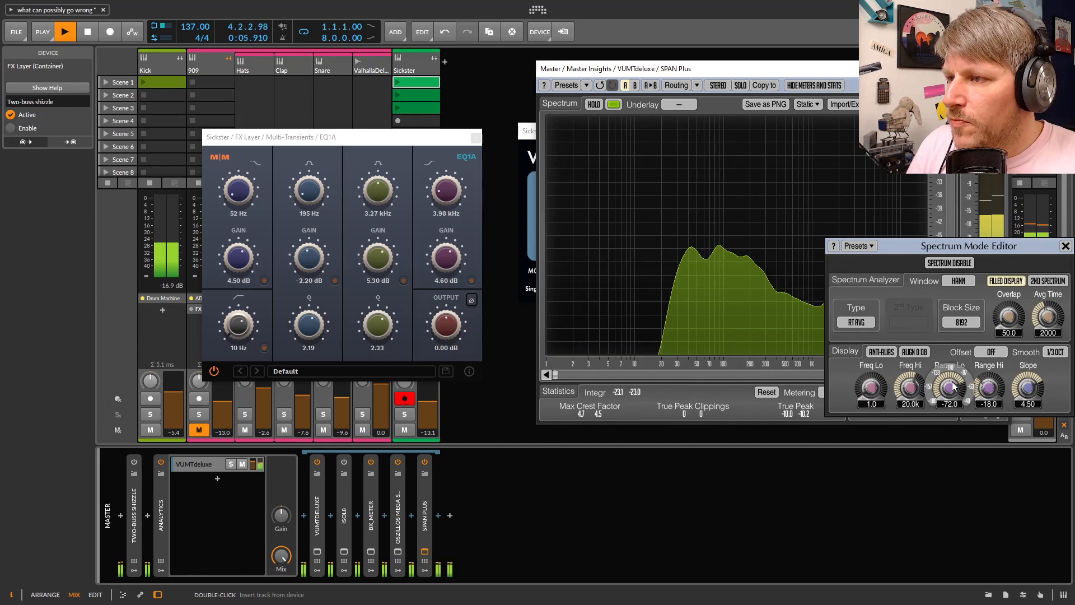
pyautogui.moveTo(952, 387); pyautogui.dragTo(952, 414)
pyautogui.click(1065, 246)
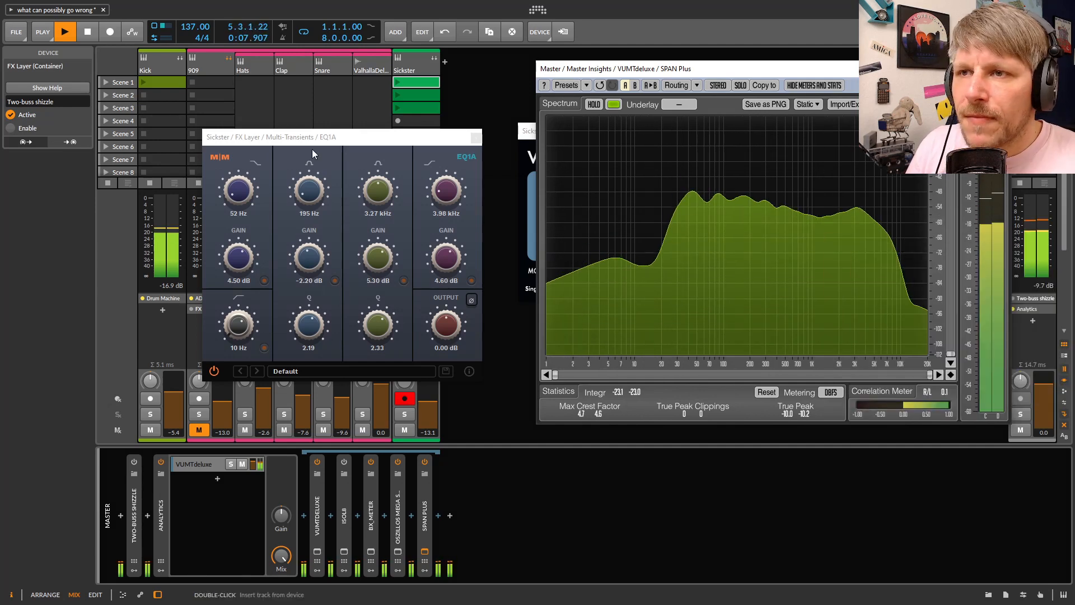
# Return to the Sickster device chain, shift the EQ1A window slightly, and set its low-cut frequency to 20 Hz
pyautogui.click(411, 67)
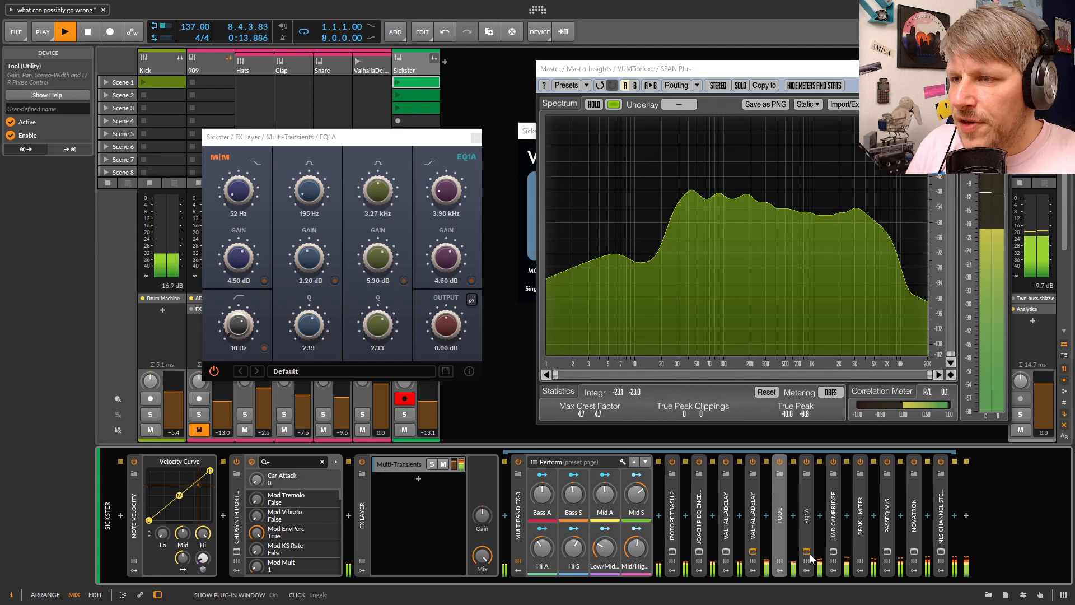
pyautogui.moveTo(345, 144)
pyautogui.mouseDown()
pyautogui.moveTo(383, 156)
pyautogui.moveTo(356, 156)
pyautogui.mouseUp()
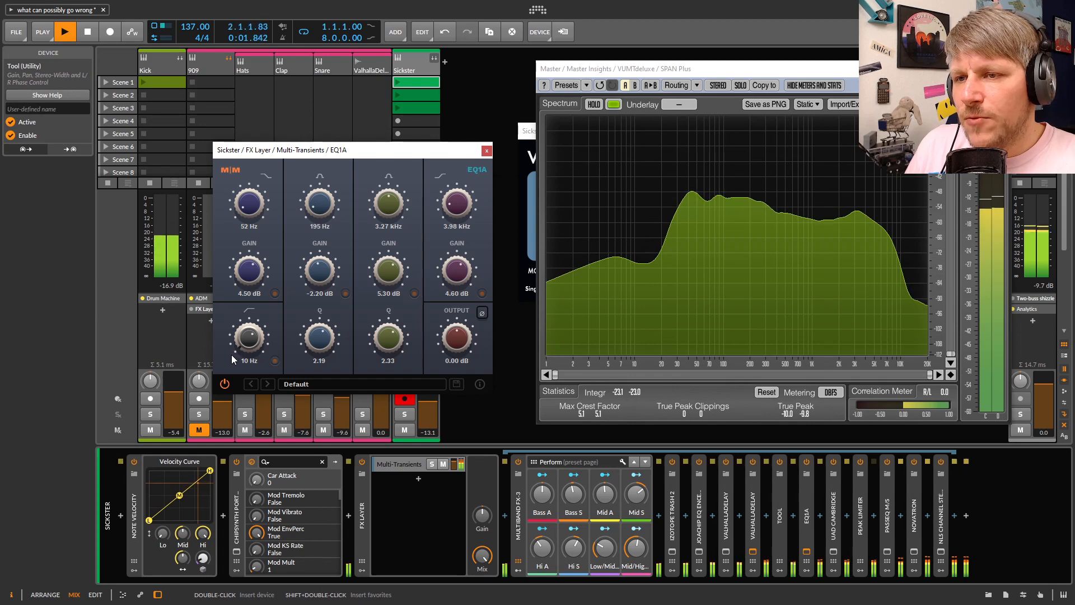
pyautogui.moveTo(229, 353); pyautogui.dragTo(234, 355)
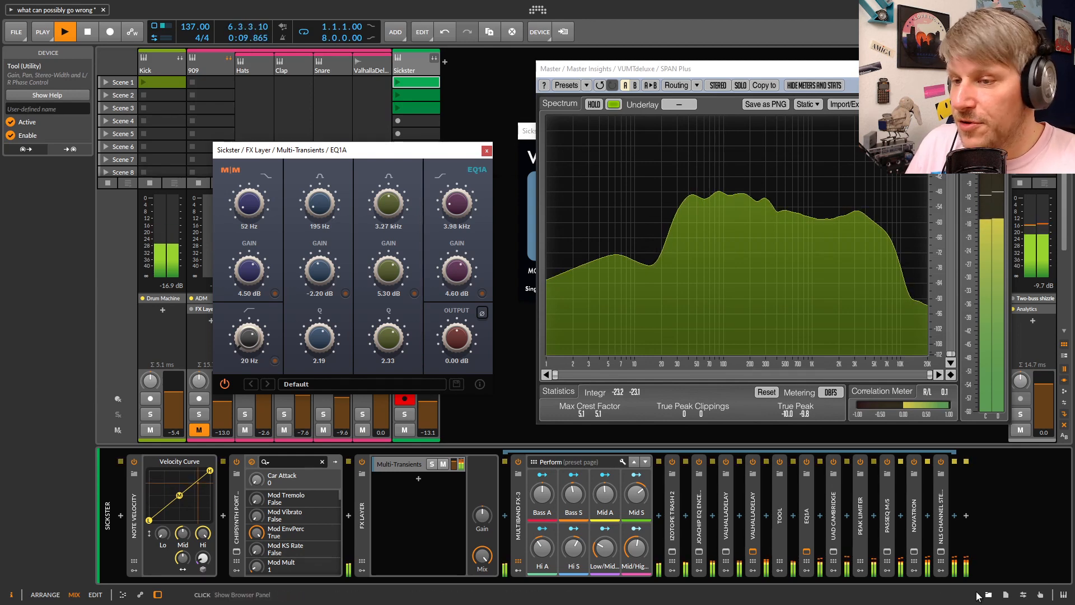
# Dismiss the Hammerfall DSP Settings, open RME TotalMix FX, raise the Main output fader to 0.0 dB, and put the mixer away
pyautogui.press('super')
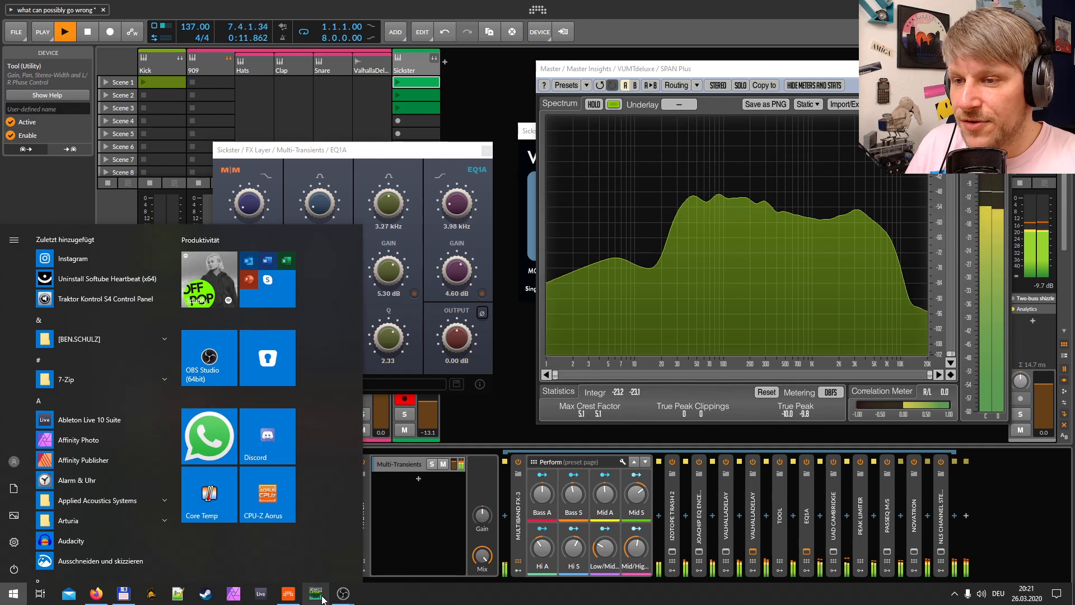
pyautogui.click(954, 593)
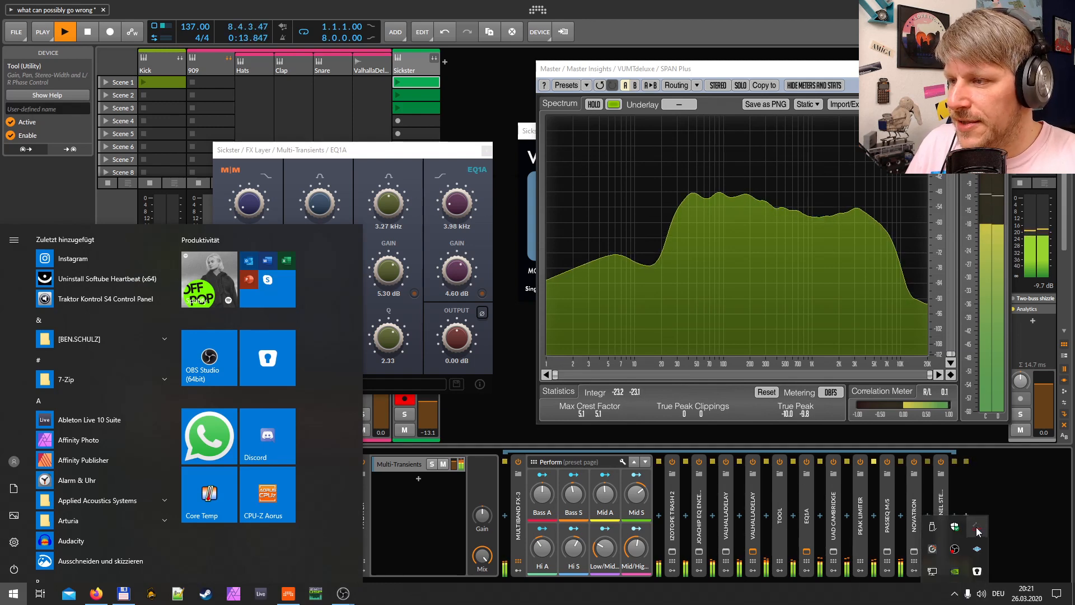
pyautogui.click(977, 549)
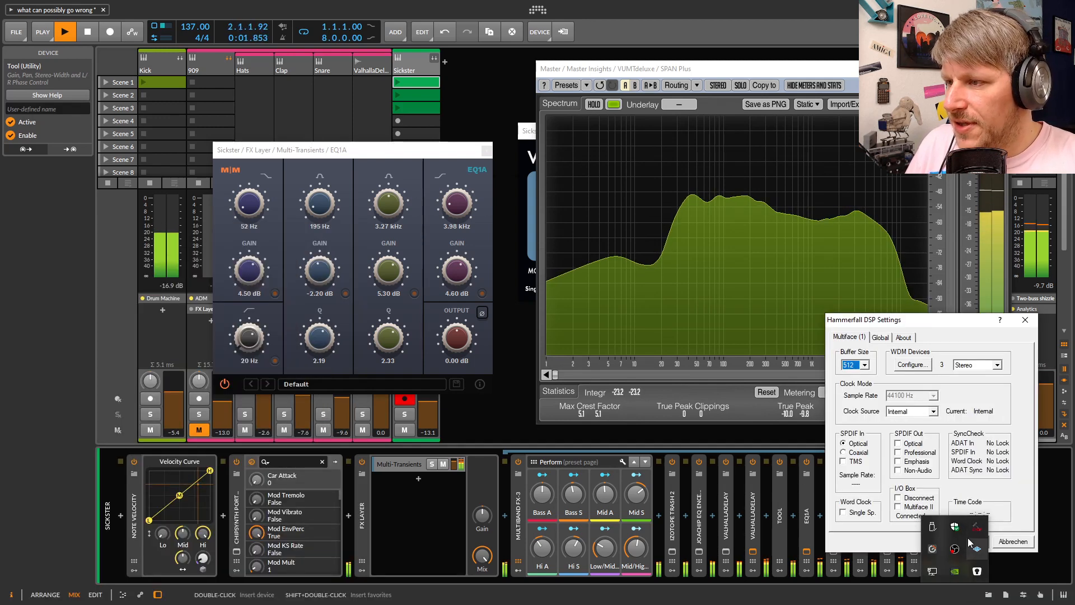
pyautogui.click(939, 557)
pyautogui.click(1028, 542)
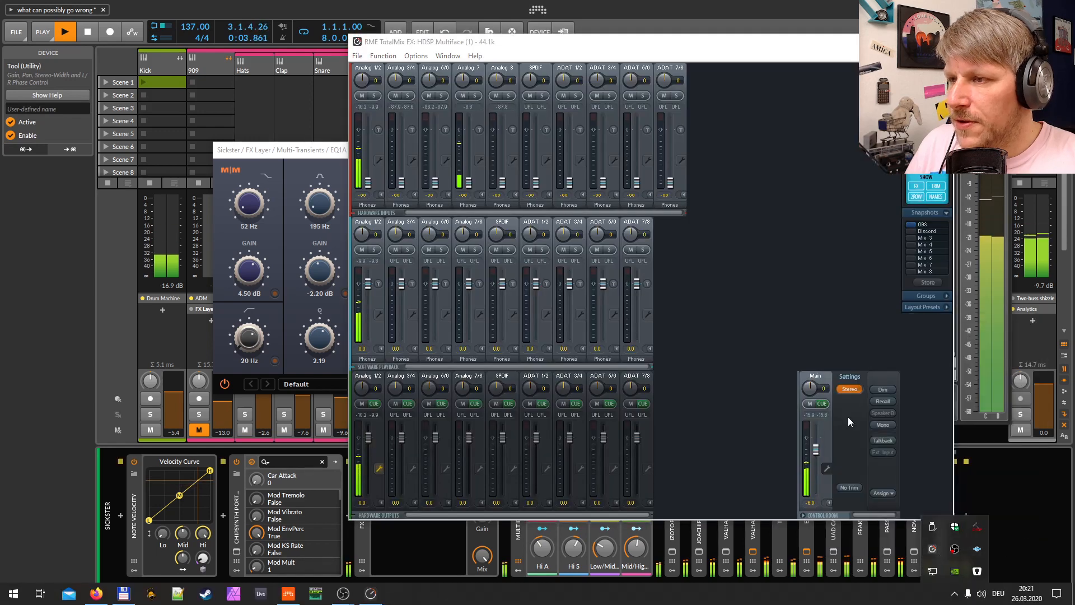
pyautogui.moveTo(817, 451); pyautogui.dragTo(819, 427)
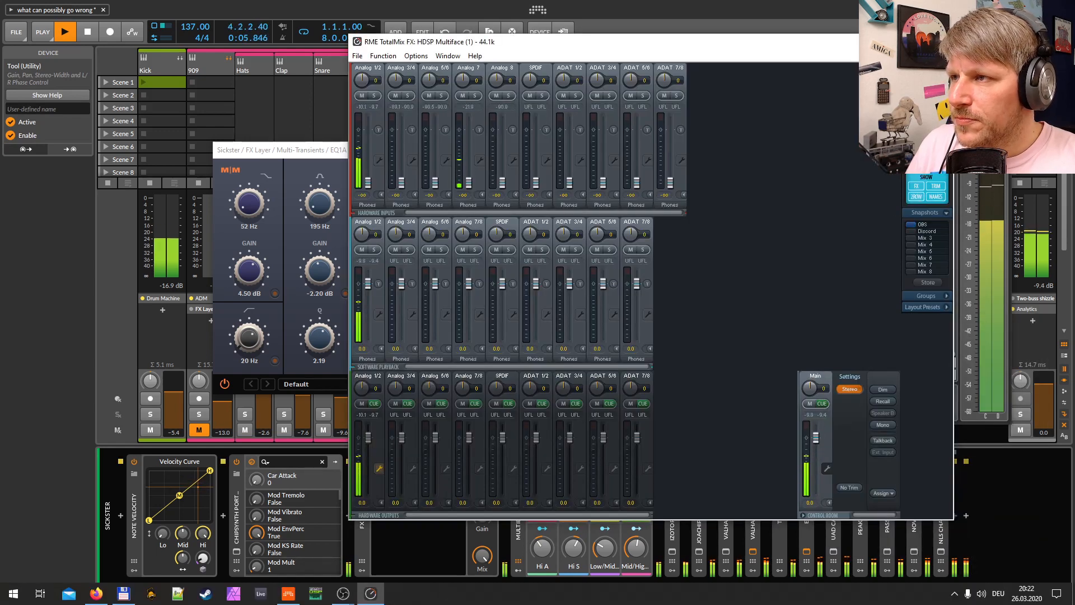
pyautogui.click(941, 42)
# Reposition the EQ1A window, sweep its low-cut frequency up to 30 Hz, and bring it back to 15 Hz
pyautogui.moveTo(392, 161); pyautogui.dragTo(381, 150)
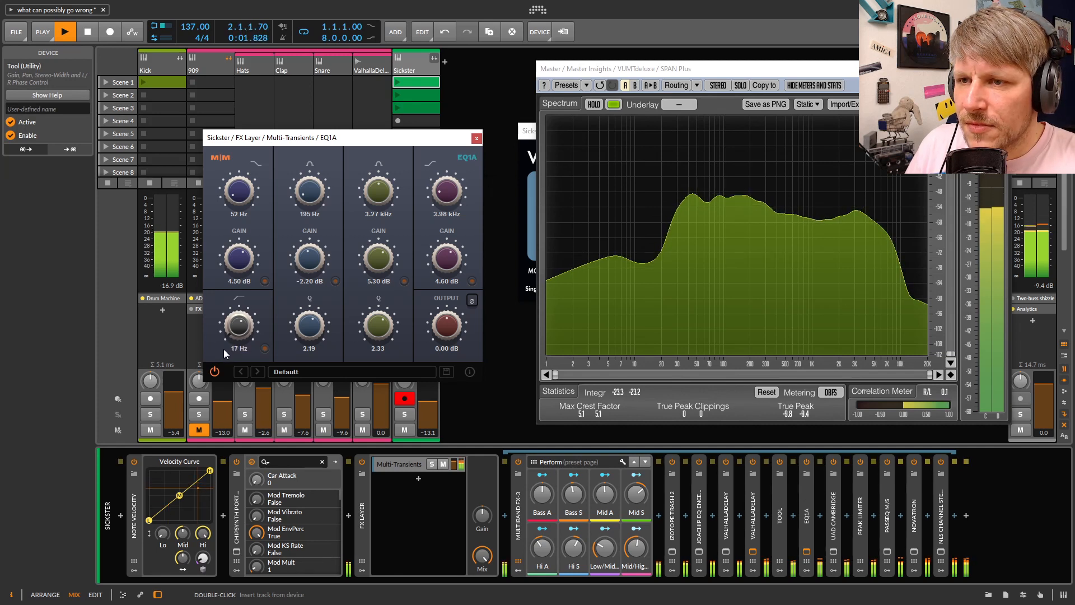
pyautogui.moveTo(224, 349); pyautogui.dragTo(222, 348)
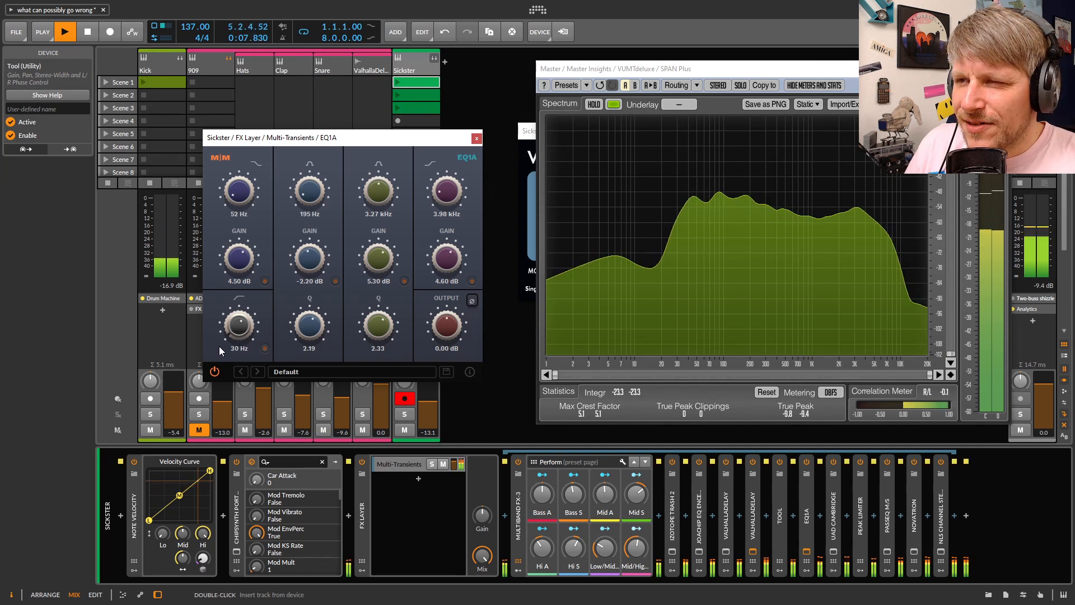
pyautogui.moveTo(219, 346); pyautogui.dragTo(220, 349)
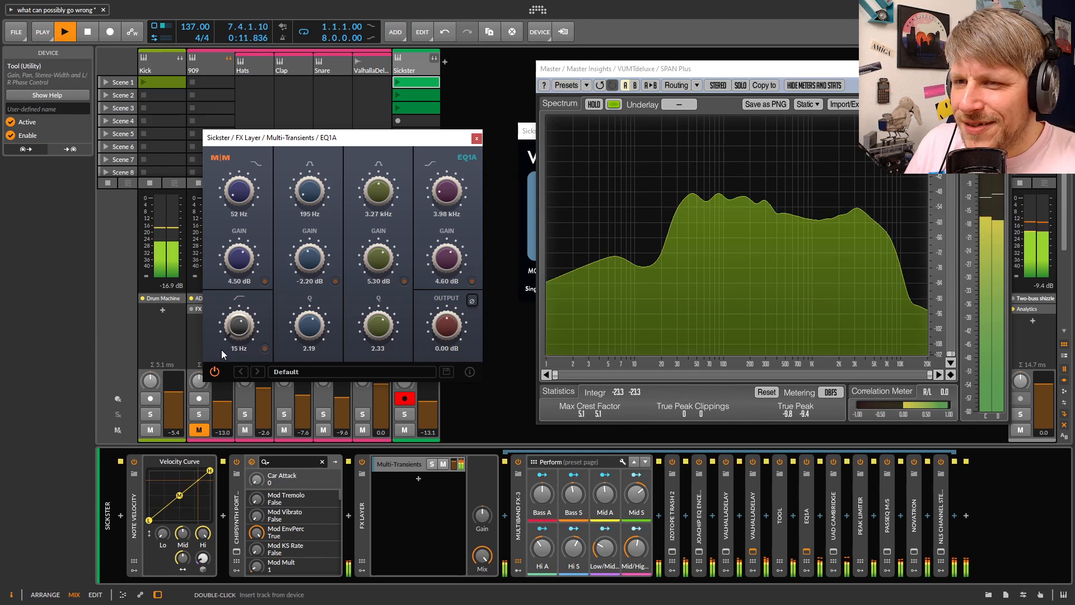
# Close the EQ1A, SPAN Plus and ValhallaDelay windows
pyautogui.click(476, 138)
pyautogui.click(996, 69)
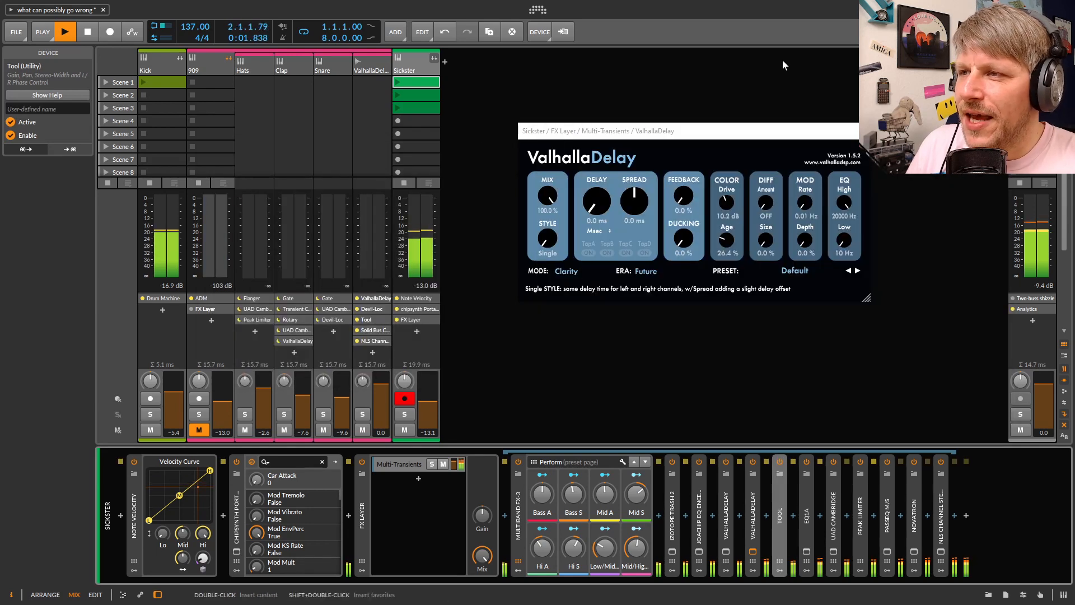
pyautogui.click(863, 130)
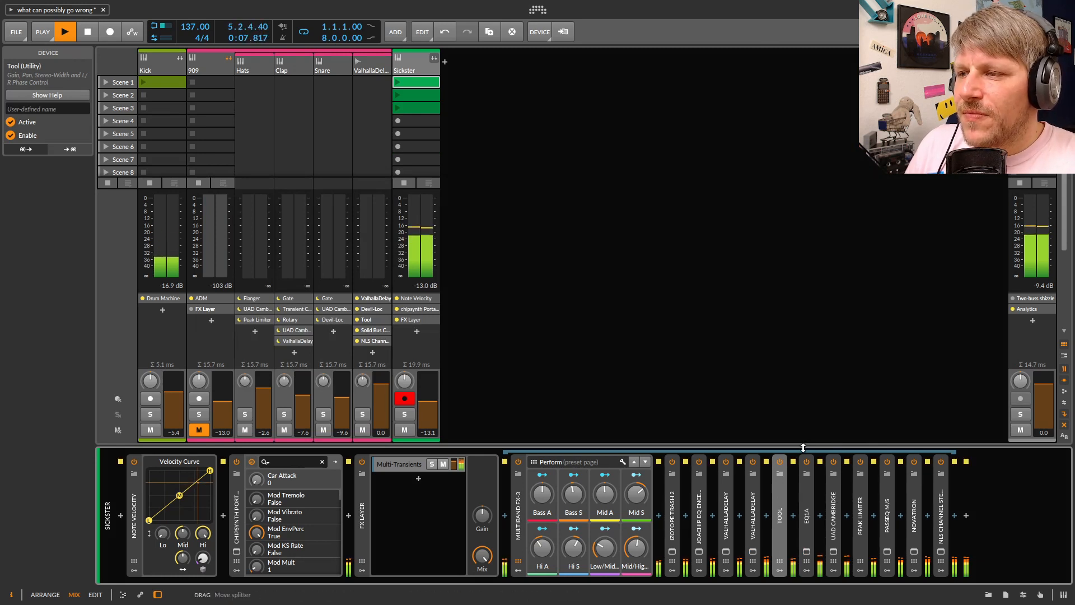
# Examine the Kick track's device chain and return to the Sickster track
pyautogui.click(161, 66)
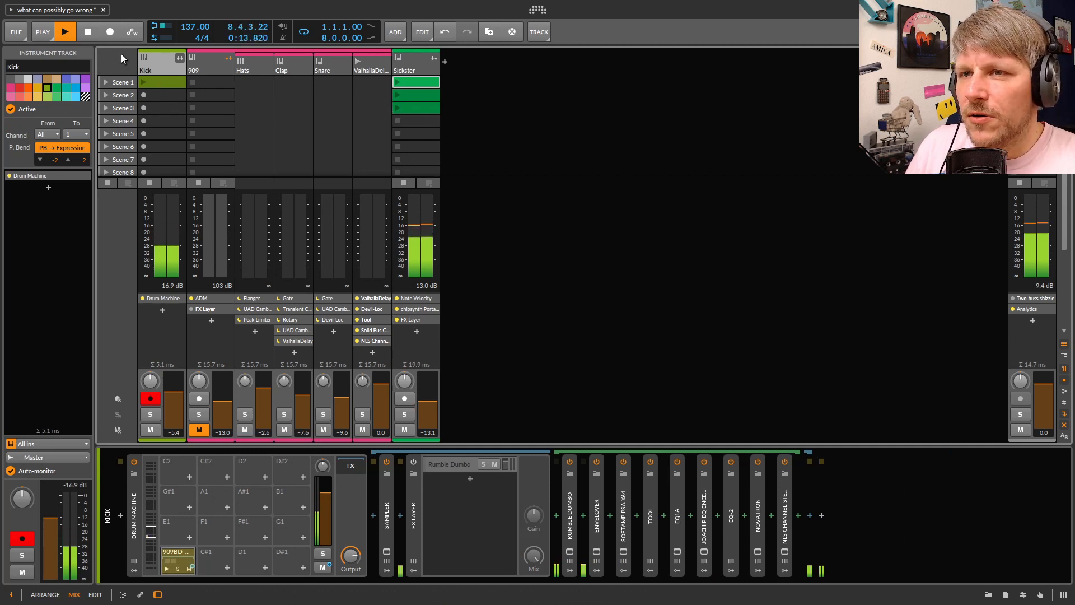
pyautogui.click(414, 71)
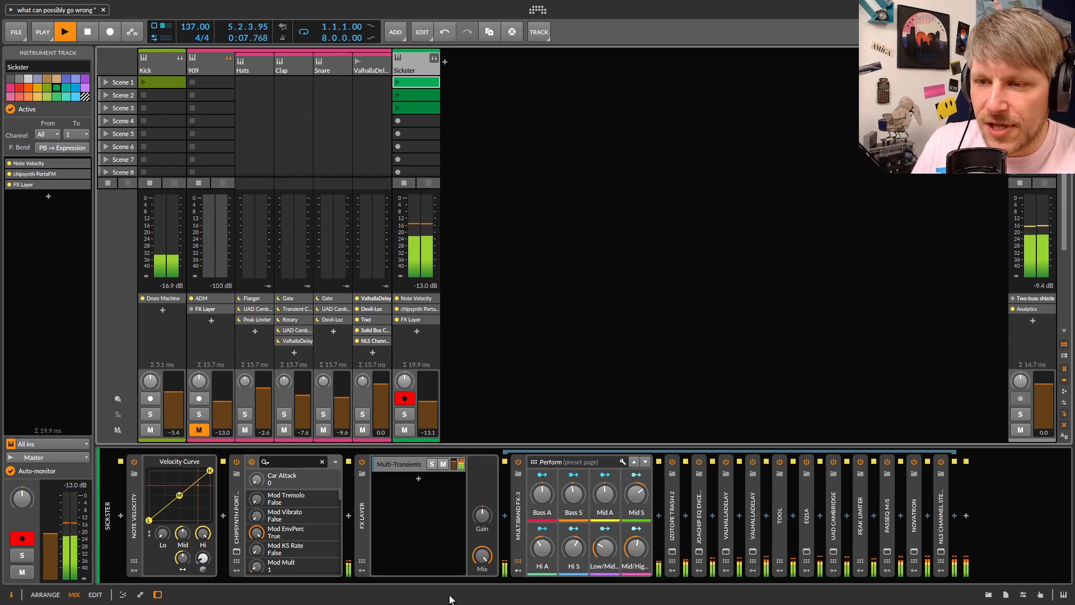
# Bring up the DIGICheck Totalyser and place its window over the empty area of the mixer
pyautogui.press('super')
pyautogui.click(315, 593)
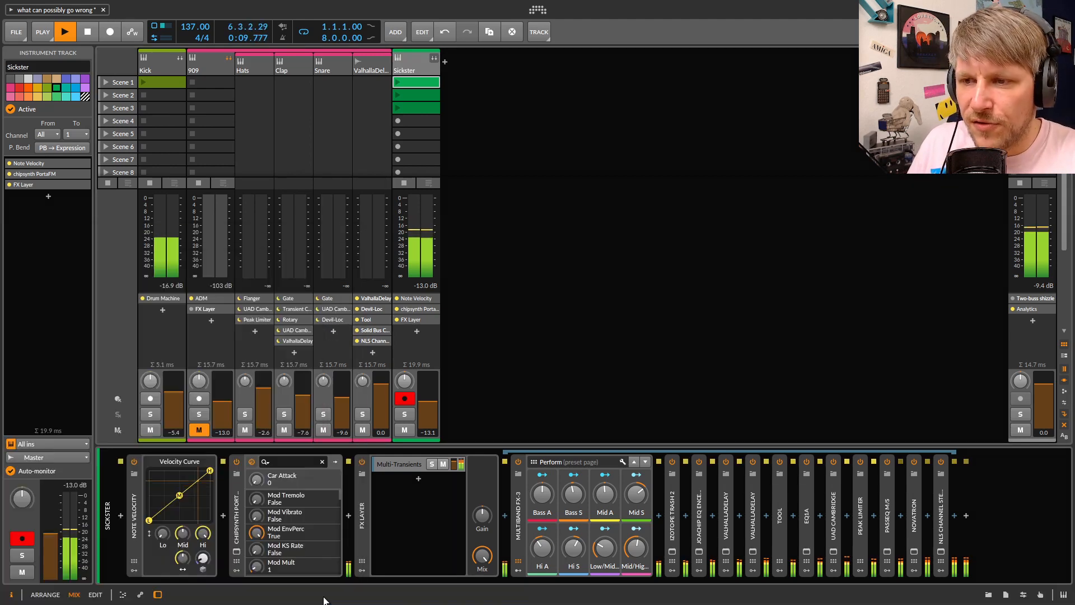
pyautogui.moveTo(778, 234); pyautogui.dragTo(756, 131)
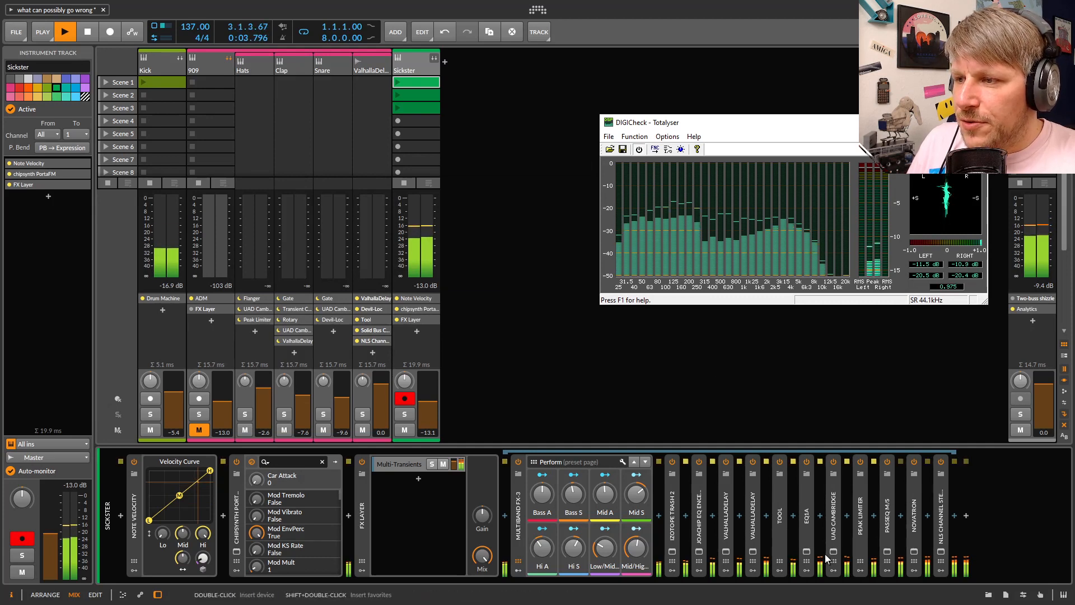
# Open the Sickster chain's EQ1A, adjust its low-cut frequency to 20 Hz, and close its window
pyautogui.click(806, 551)
pyautogui.moveTo(239, 343); pyautogui.dragTo(220, 335)
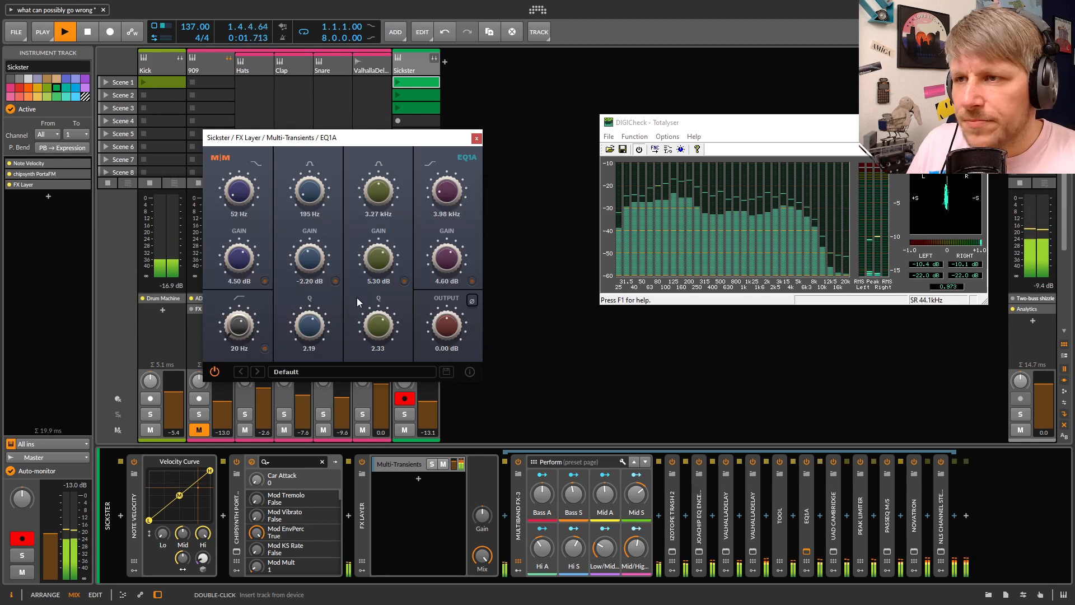
pyautogui.click(475, 138)
# Reposition the Totalyser and examine the Master track's device chain, including Two-buss shizzle, alternating with the Sickster chain
pyautogui.moveTo(720, 128); pyautogui.dragTo(665, 134)
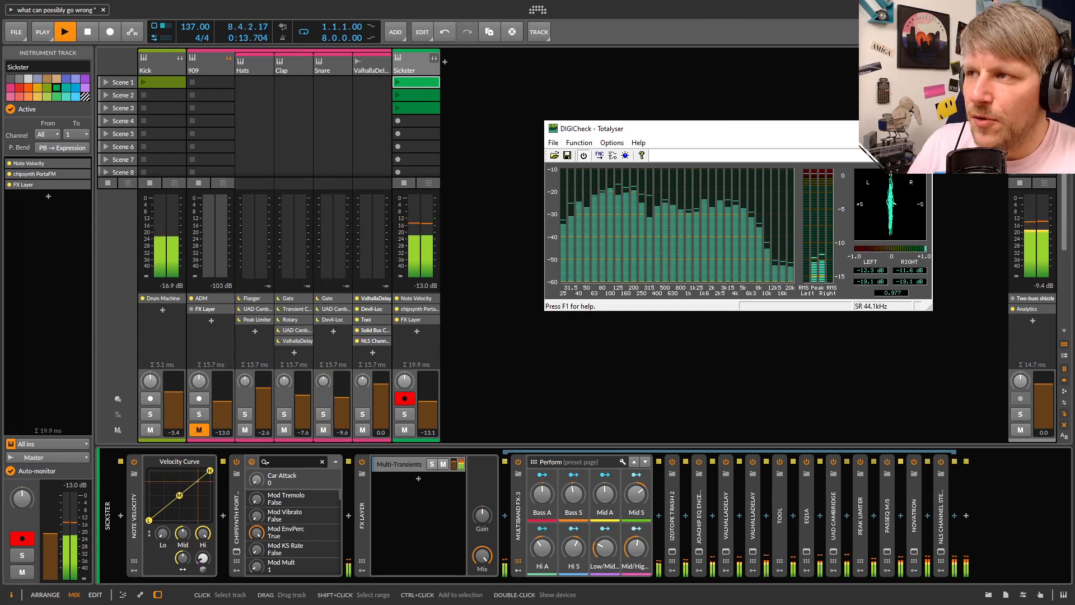
pyautogui.click(1031, 65)
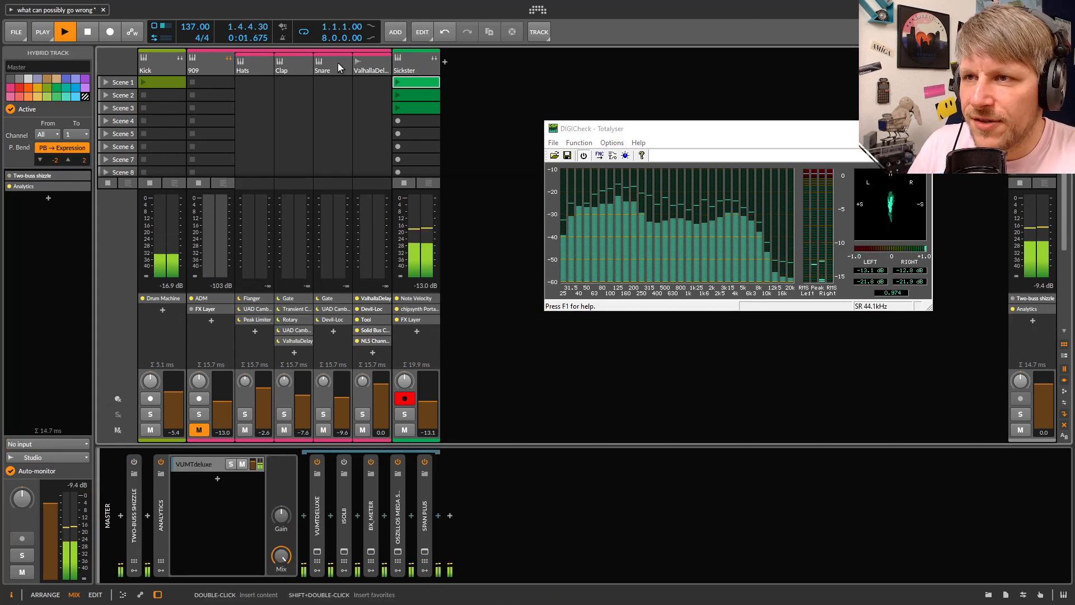
pyautogui.click(409, 66)
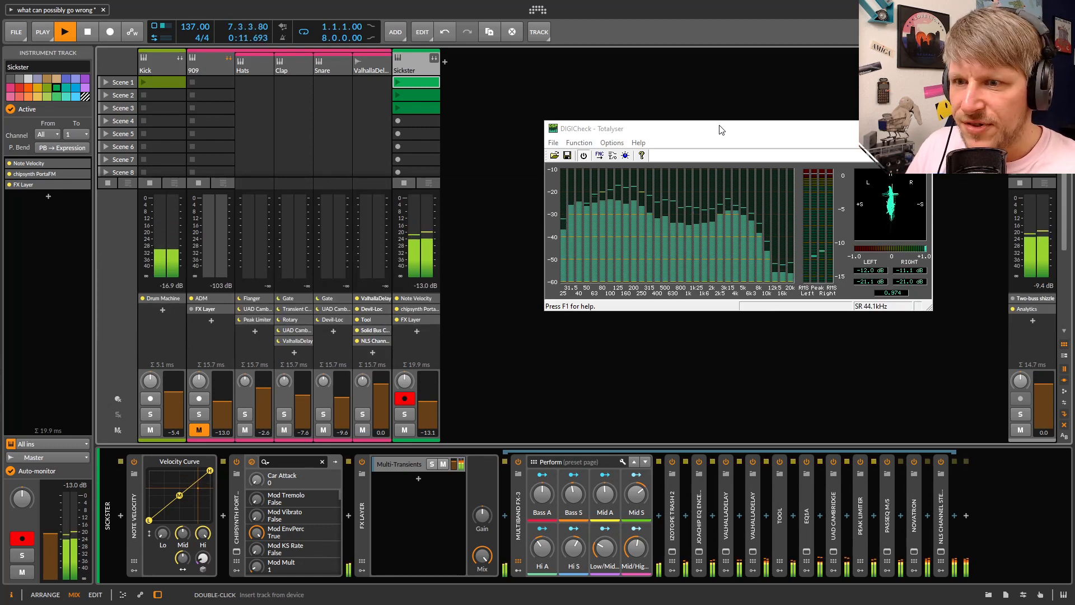
pyautogui.click(1031, 66)
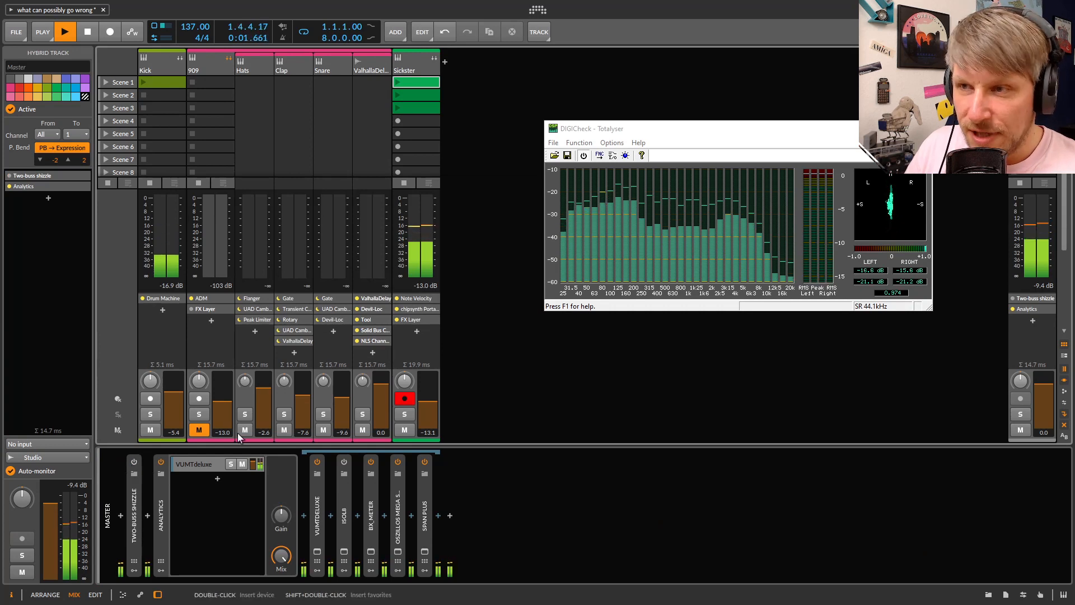
pyautogui.click(407, 66)
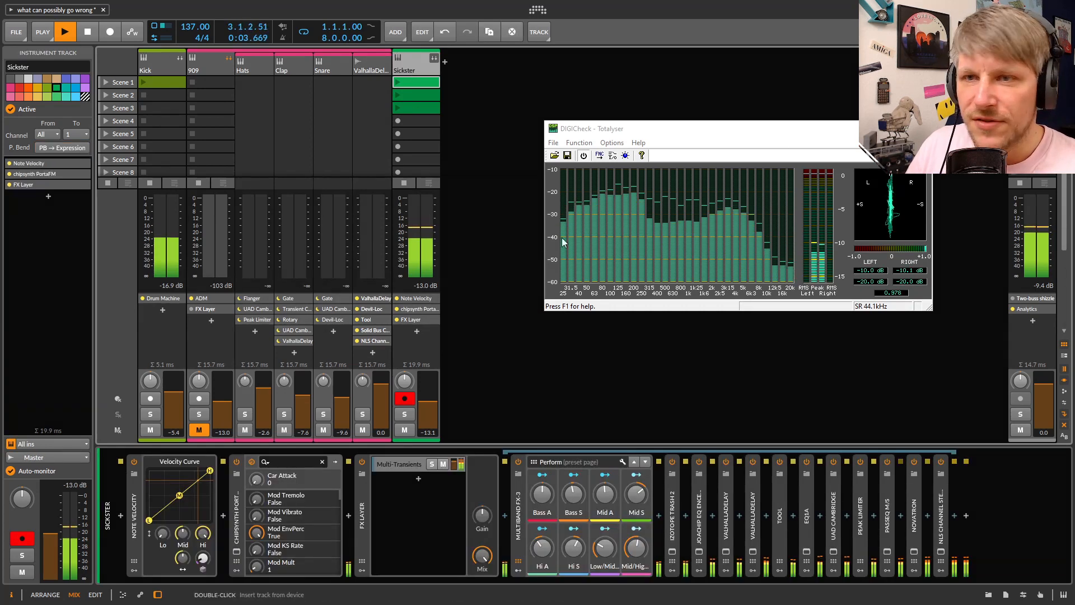
pyautogui.click(1031, 66)
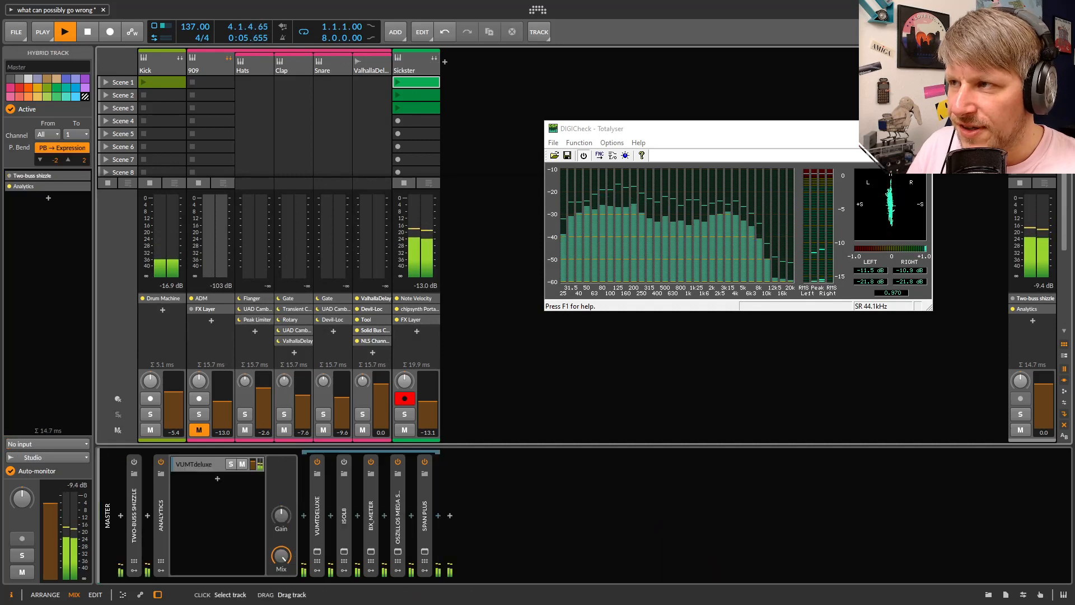
pyautogui.click(132, 499)
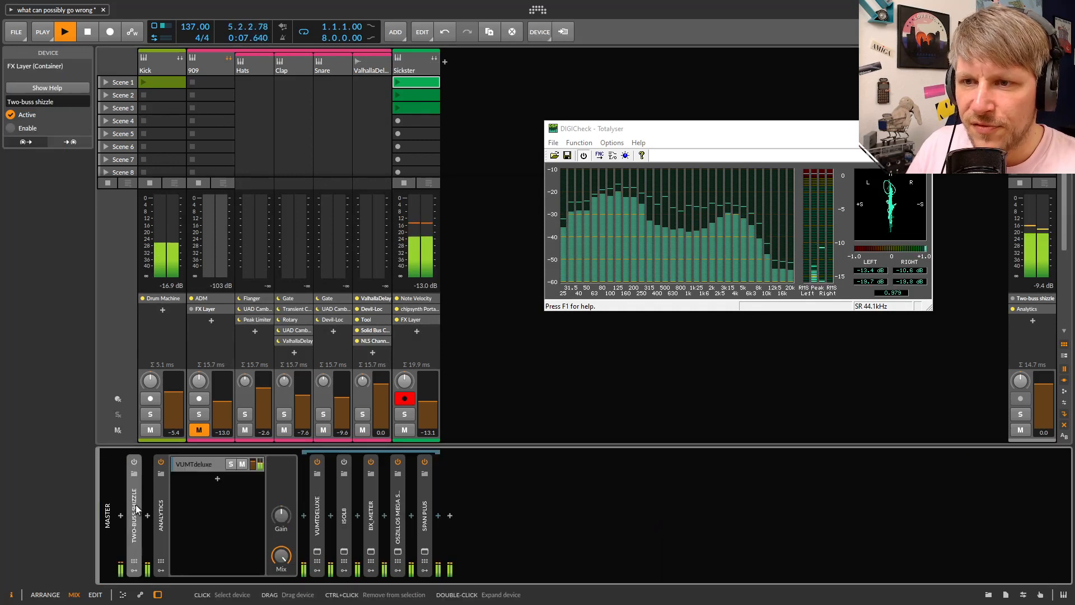
# Open the UAD Cambridge equaliser on the Sickster track and arrange its window beside the Totalyser for inspection
pyautogui.click(410, 62)
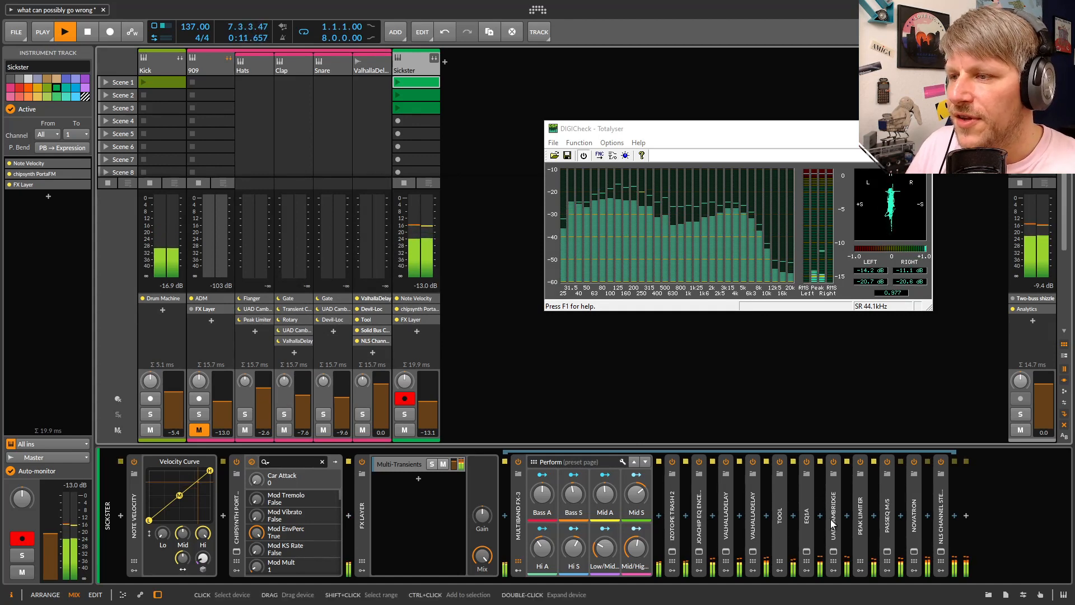
pyautogui.click(833, 553)
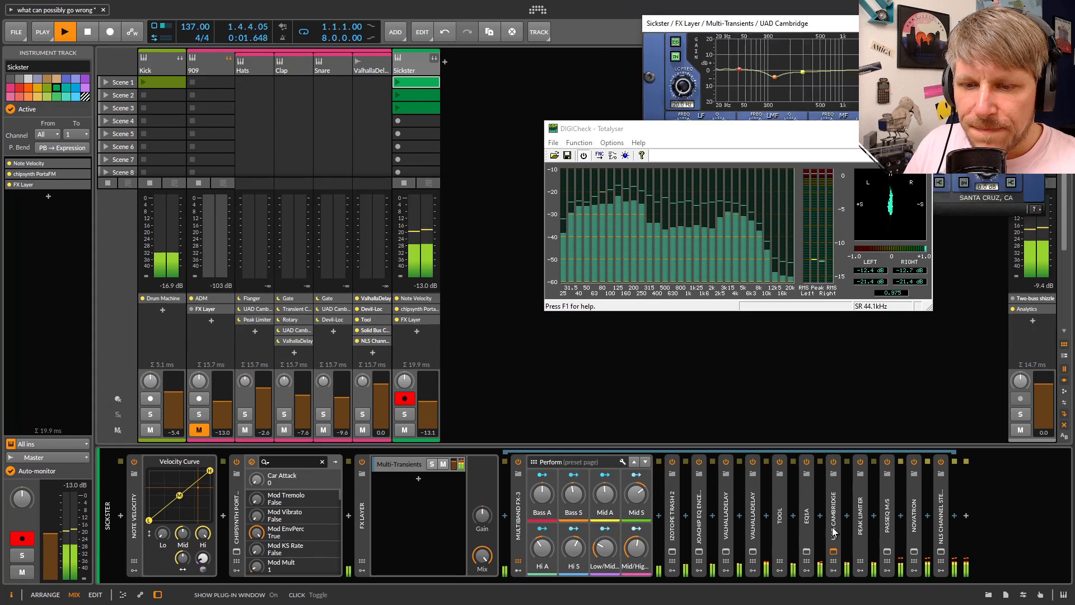
pyautogui.moveTo(802, 23); pyautogui.dragTo(278, 225)
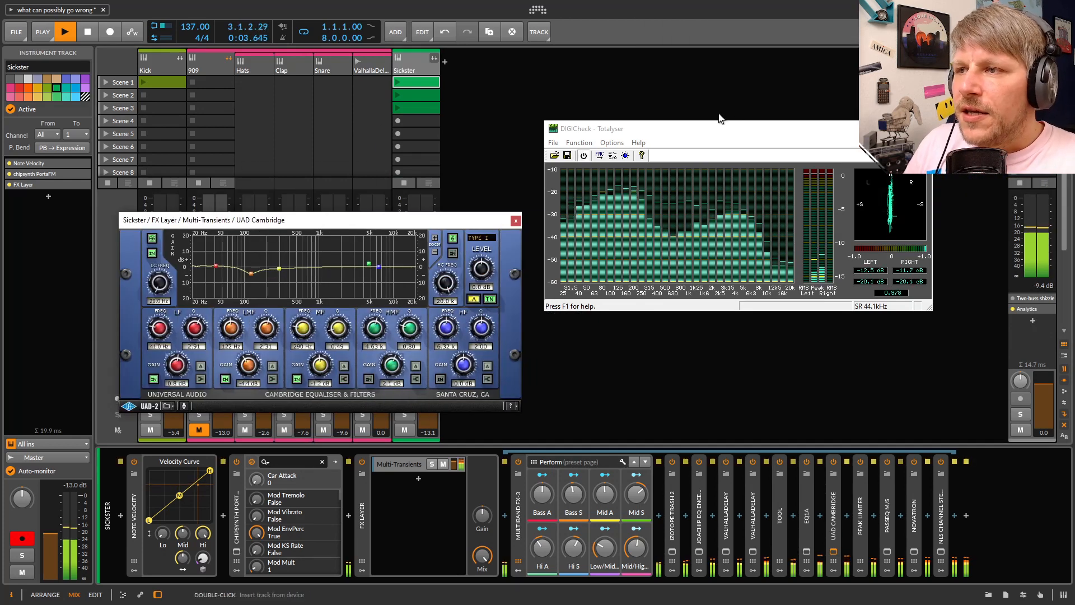
pyautogui.moveTo(700, 128); pyautogui.dragTo(820, 123)
pyautogui.moveTo(373, 223); pyautogui.dragTo(441, 192)
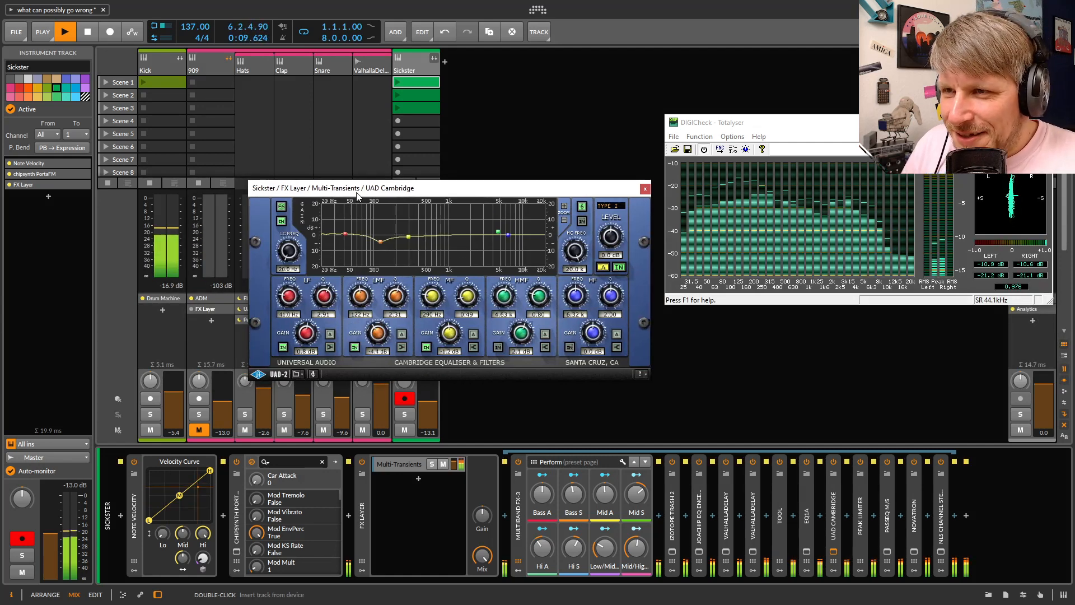
pyautogui.moveTo(353, 192); pyautogui.dragTo(315, 193)
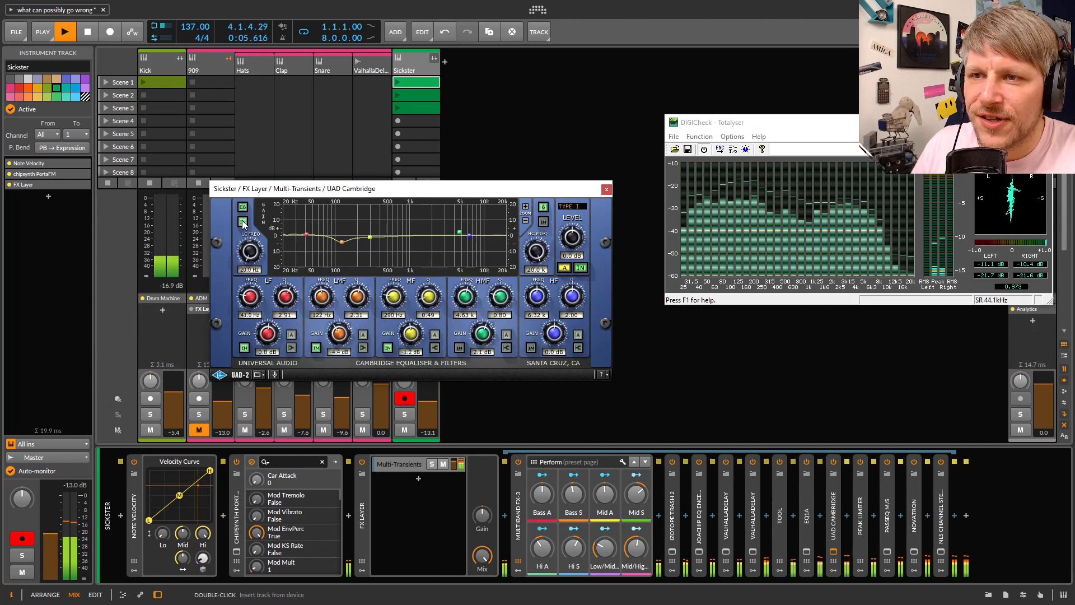
pyautogui.moveTo(341, 189); pyautogui.dragTo(327, 183)
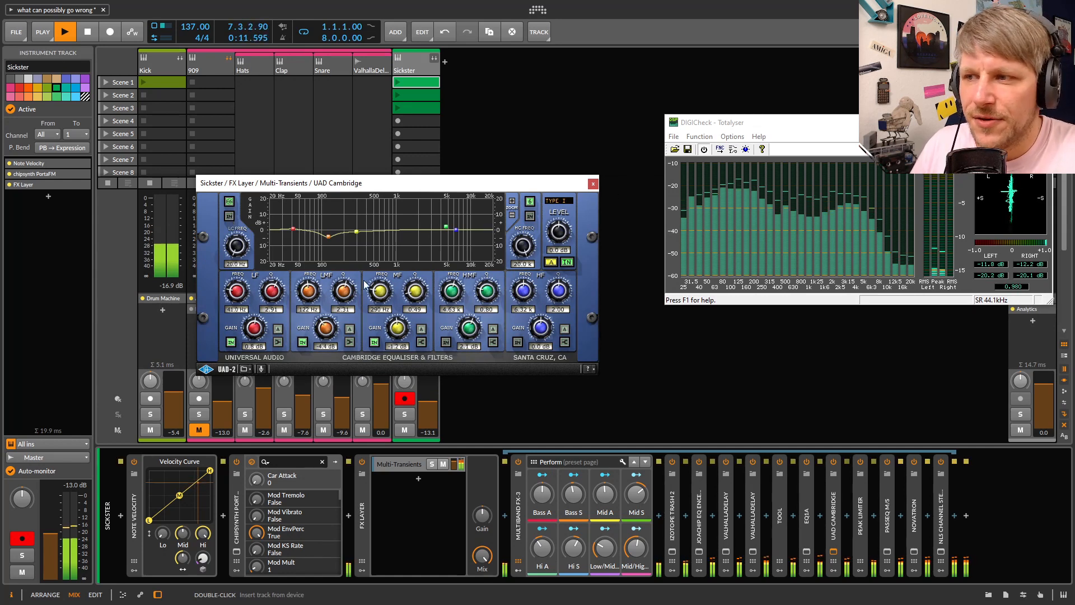
# Reopen the EQ1A to examine its low-cut setting, and close both the EQ1A and UAD Cambridge windows
pyautogui.click(807, 551)
pyautogui.moveTo(345, 140); pyautogui.dragTo(290, 121)
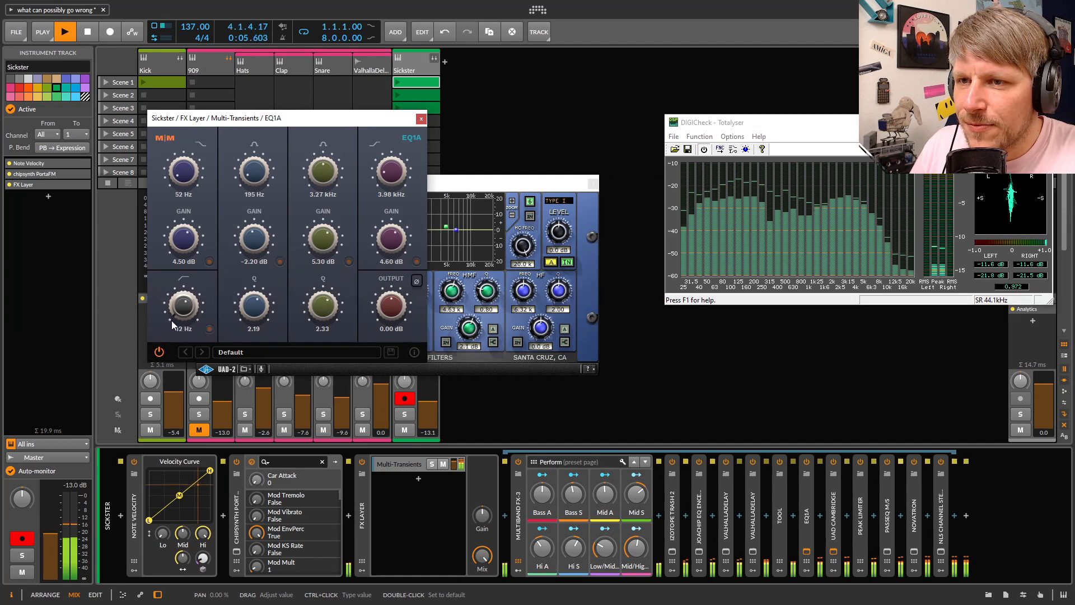
pyautogui.click(421, 118)
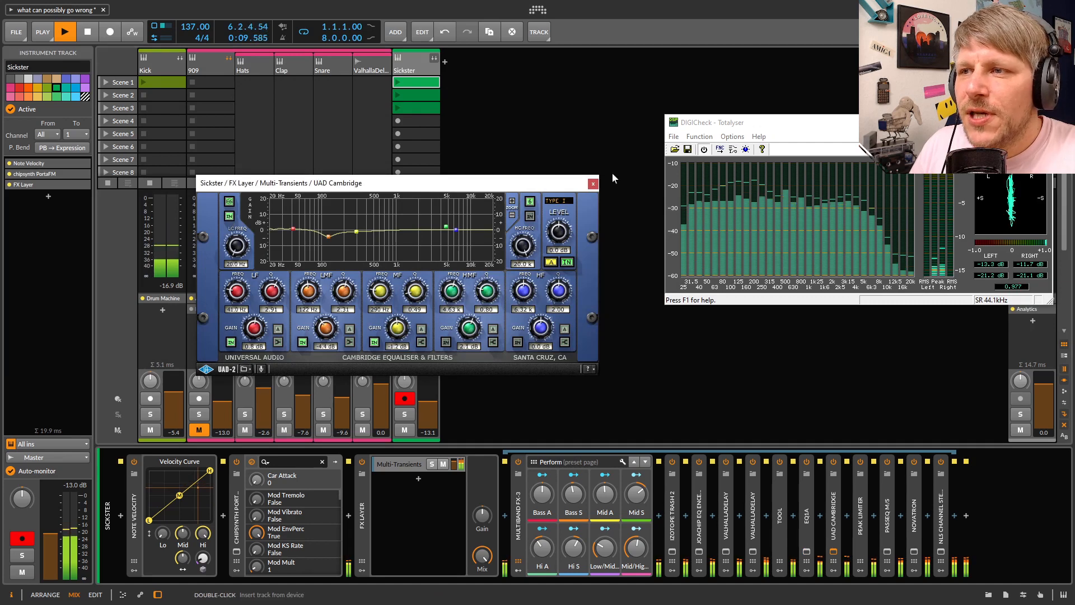
pyautogui.click(591, 183)
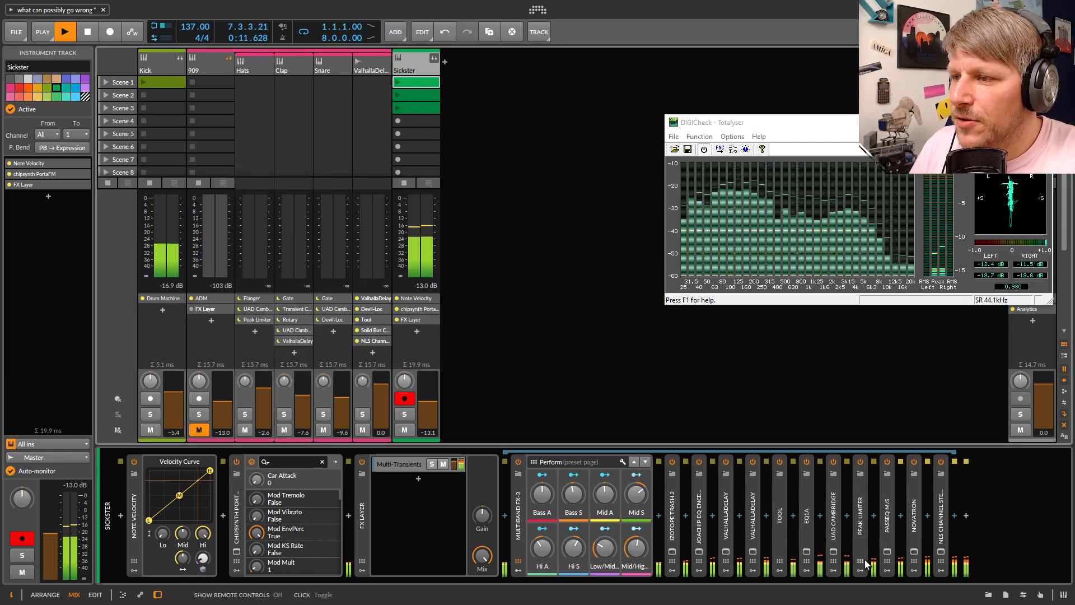
# Expand the Peak Limiter in the Sickster chain and compare the sound with it bypassed and re-enabled
pyautogui.doubleClick(862, 507)
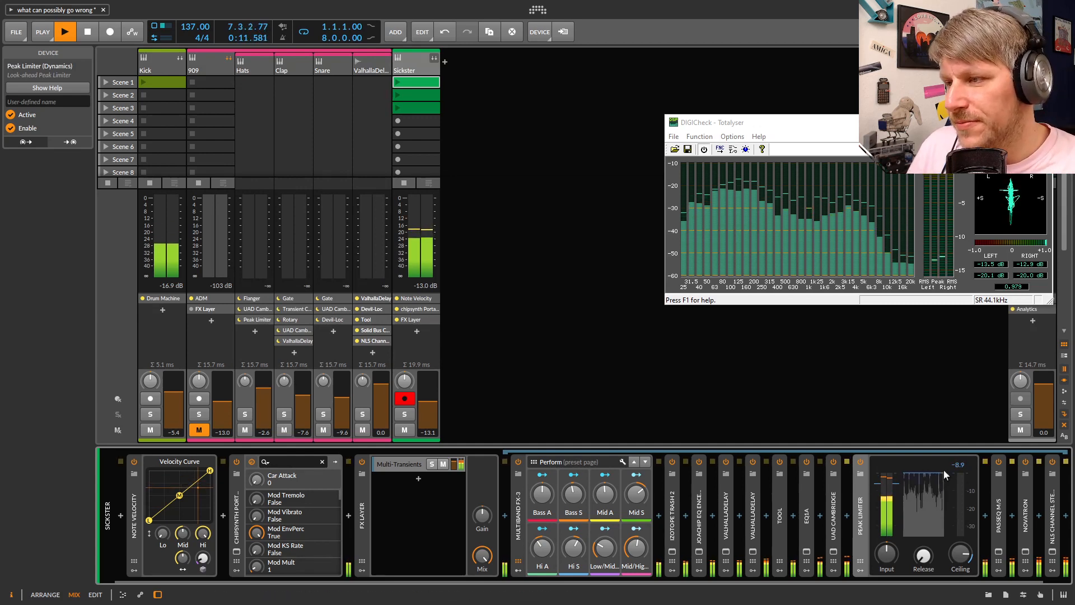
pyautogui.click(865, 463)
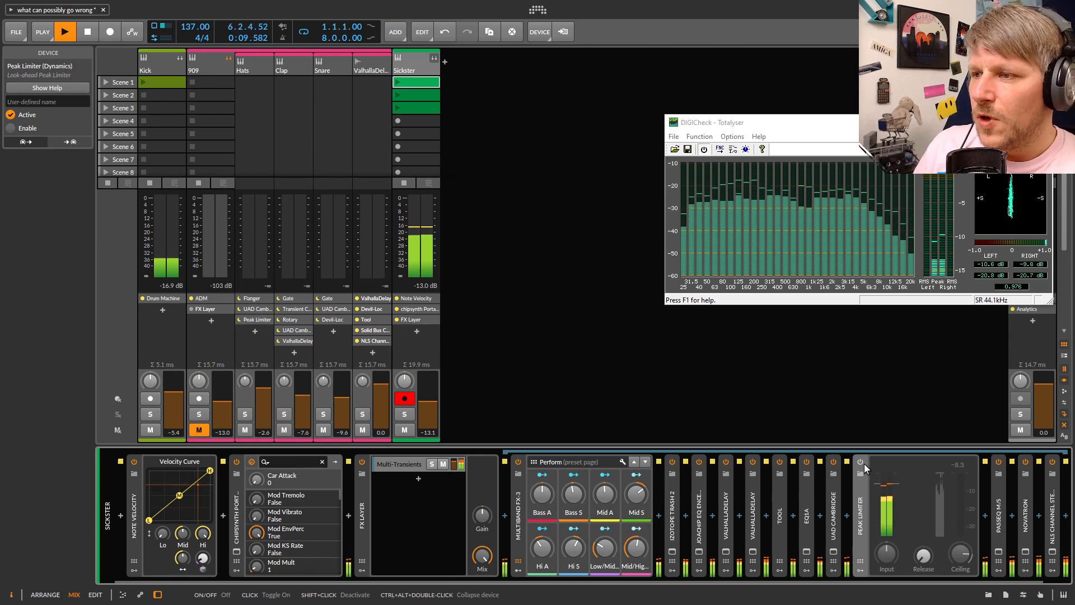
pyautogui.click(864, 463)
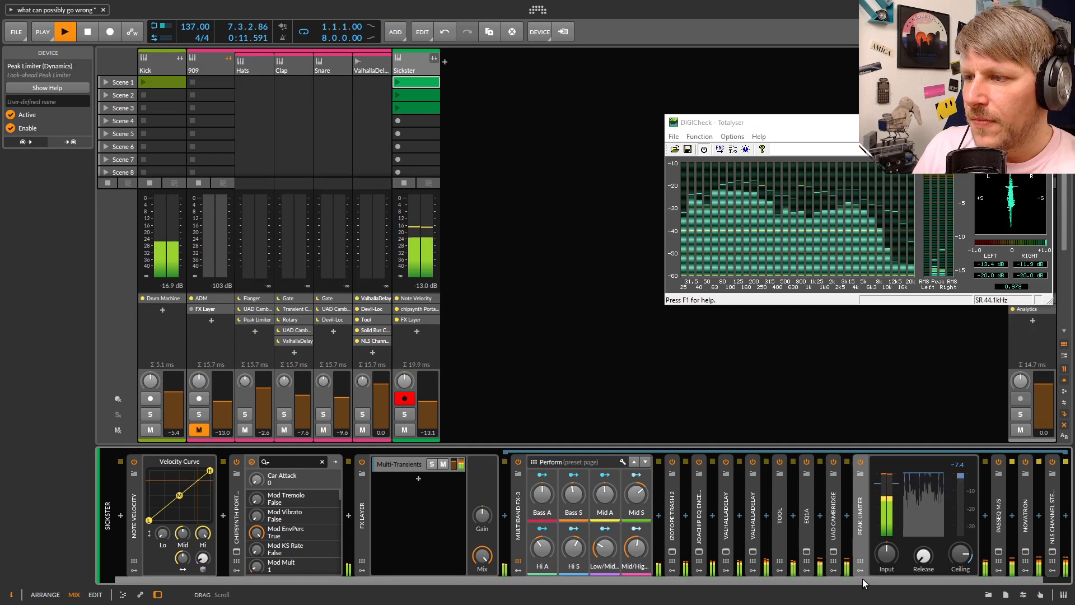
# Open the Passeq M/S equaliser and arrange it and the Totalyser so both can be examined
pyautogui.hscroll(1, 862, 579)
pyautogui.doubleClick(966, 519)
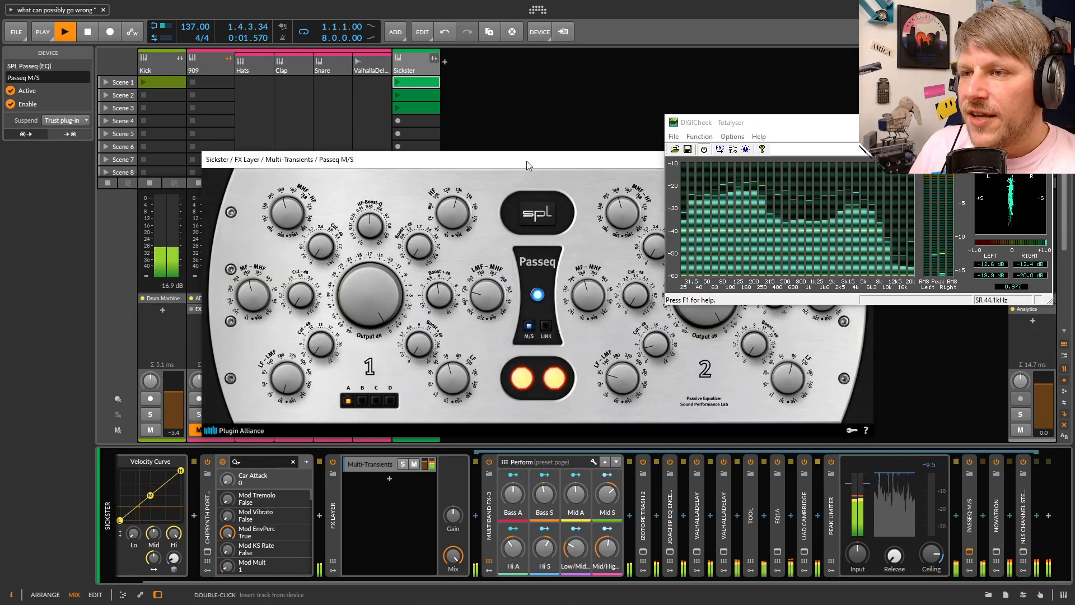
pyautogui.moveTo(527, 160); pyautogui.dragTo(396, 140)
pyautogui.moveTo(754, 117); pyautogui.dragTo(770, 3)
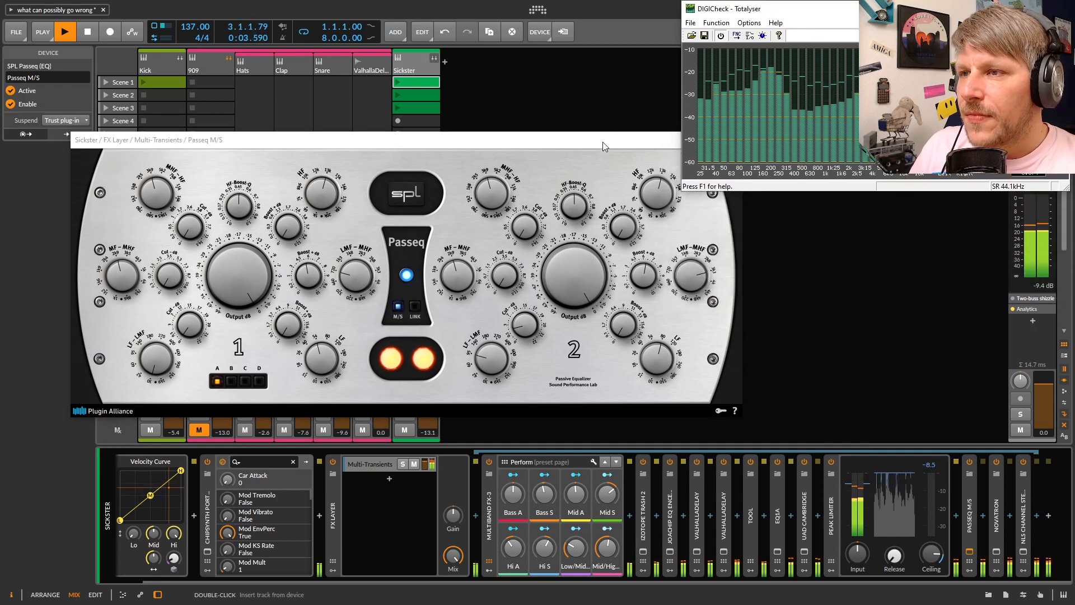
pyautogui.moveTo(595, 143); pyautogui.dragTo(546, 127)
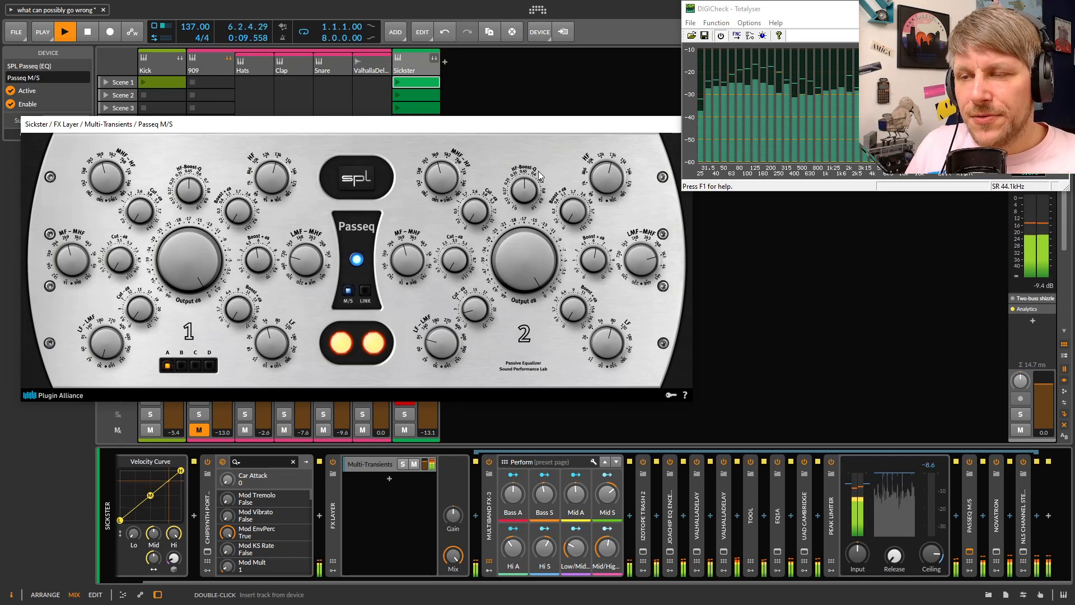
pyautogui.moveTo(371, 129); pyautogui.dragTo(375, 142)
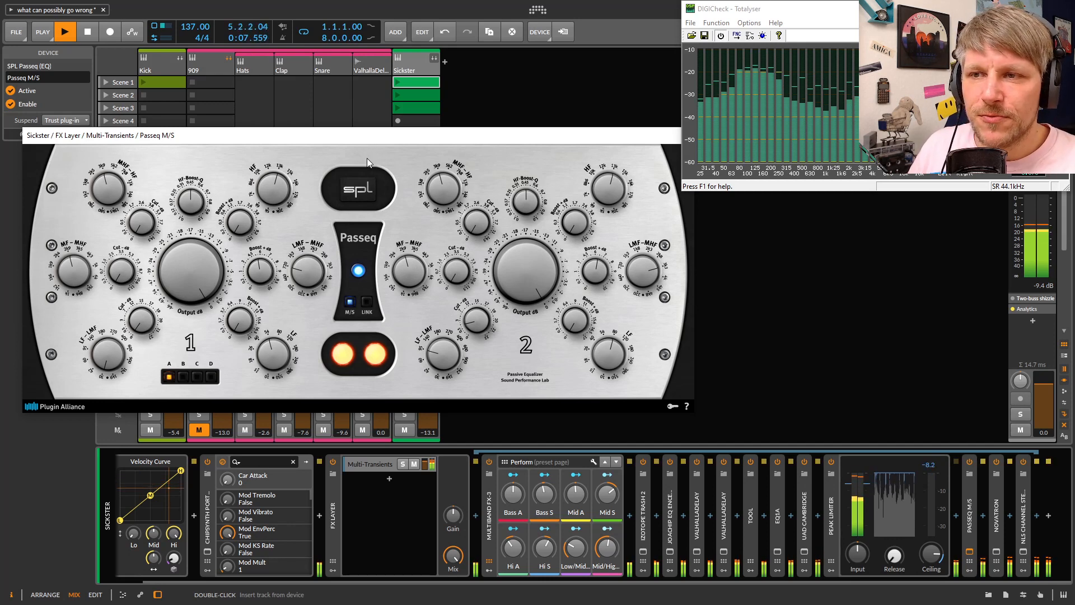
pyautogui.moveTo(377, 137); pyautogui.dragTo(396, 169)
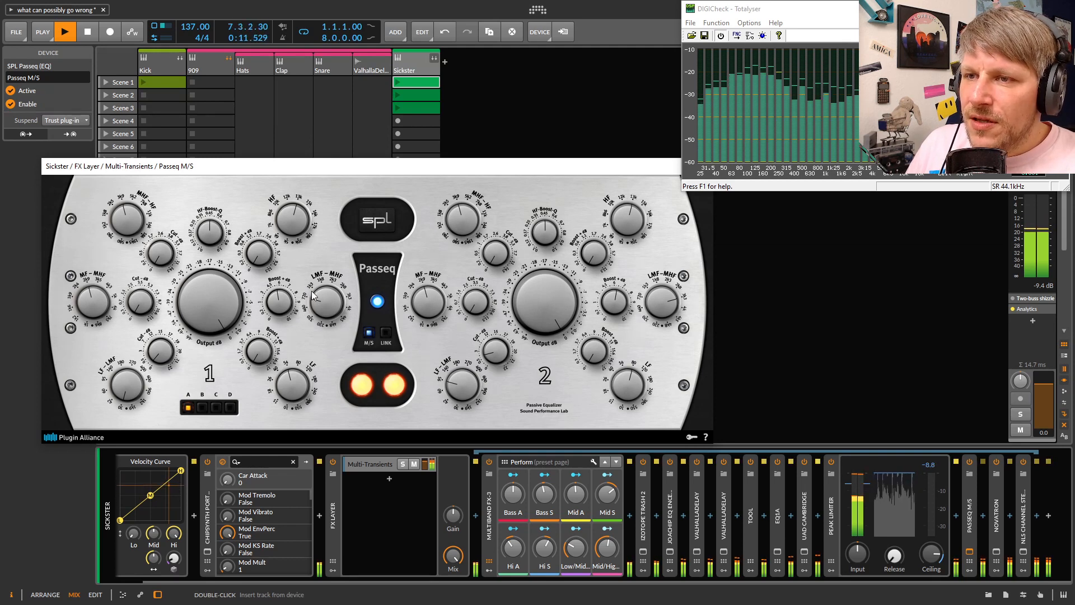
# Bypass the Passeq M/S to compare the spectrum, close its window, and re-enable it
pyautogui.click(970, 461)
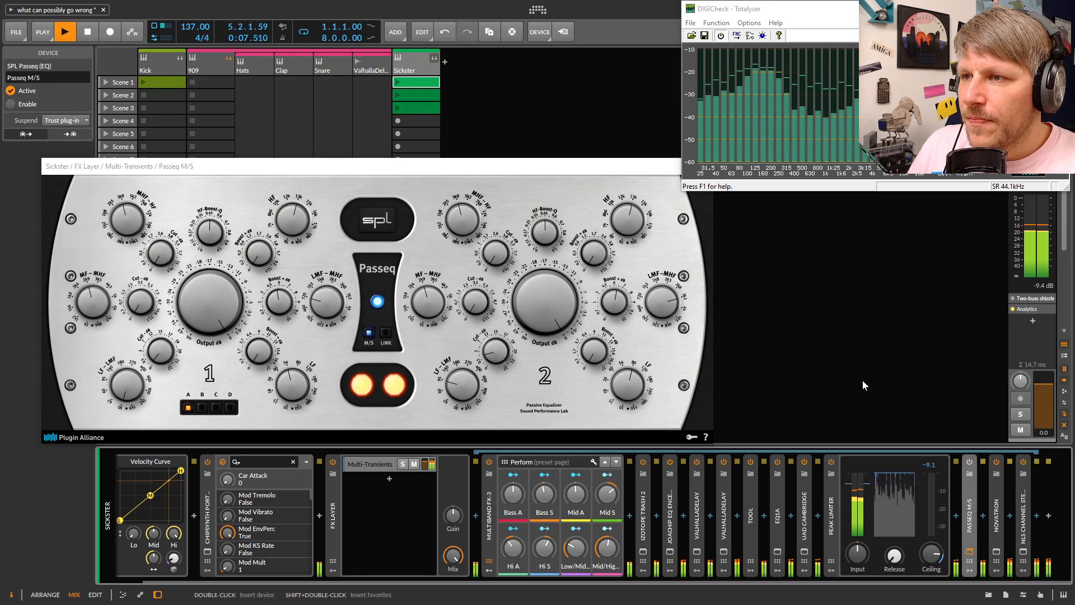
pyautogui.moveTo(552, 172); pyautogui.dragTo(515, 169)
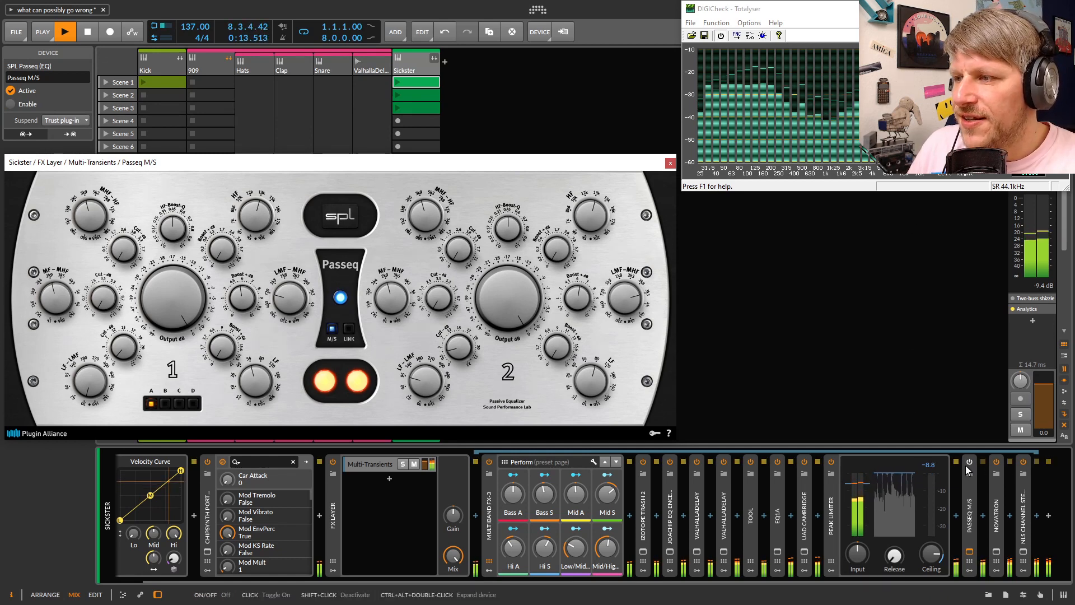
pyautogui.moveTo(502, 164); pyautogui.dragTo(519, 224)
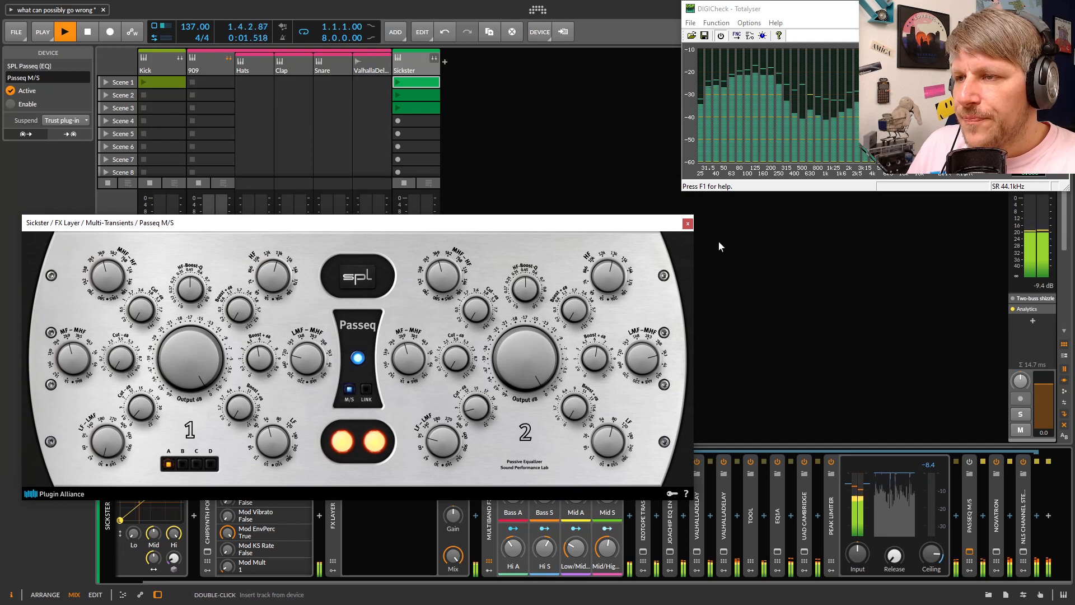
pyautogui.click(688, 224)
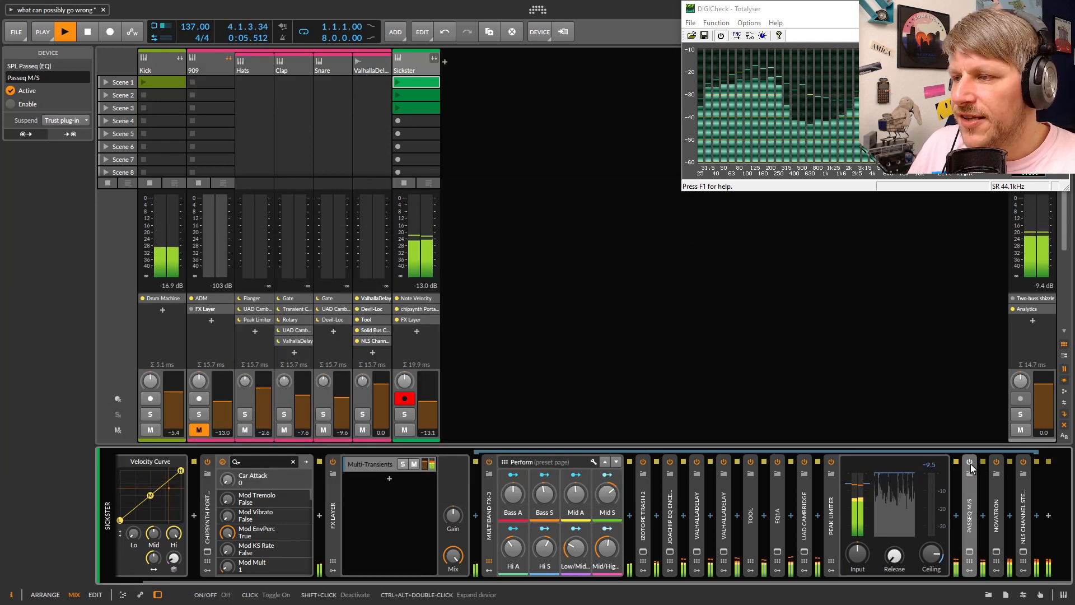
pyautogui.click(970, 462)
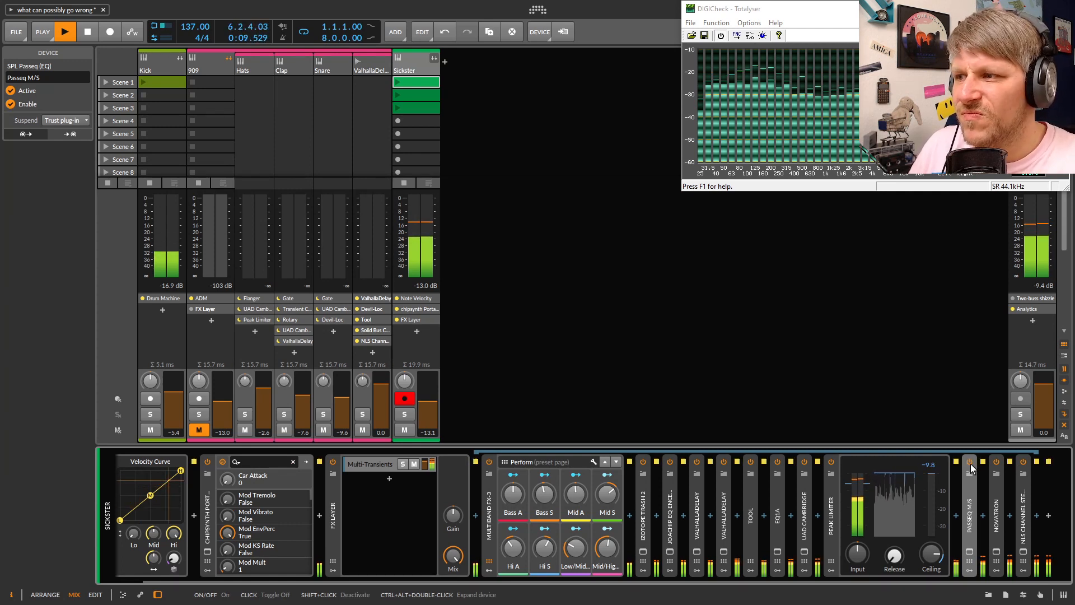
# Open the Novatron compressor from the Sickster chain and position its window clear of the Totalyser to examine its settings
pyautogui.click(996, 553)
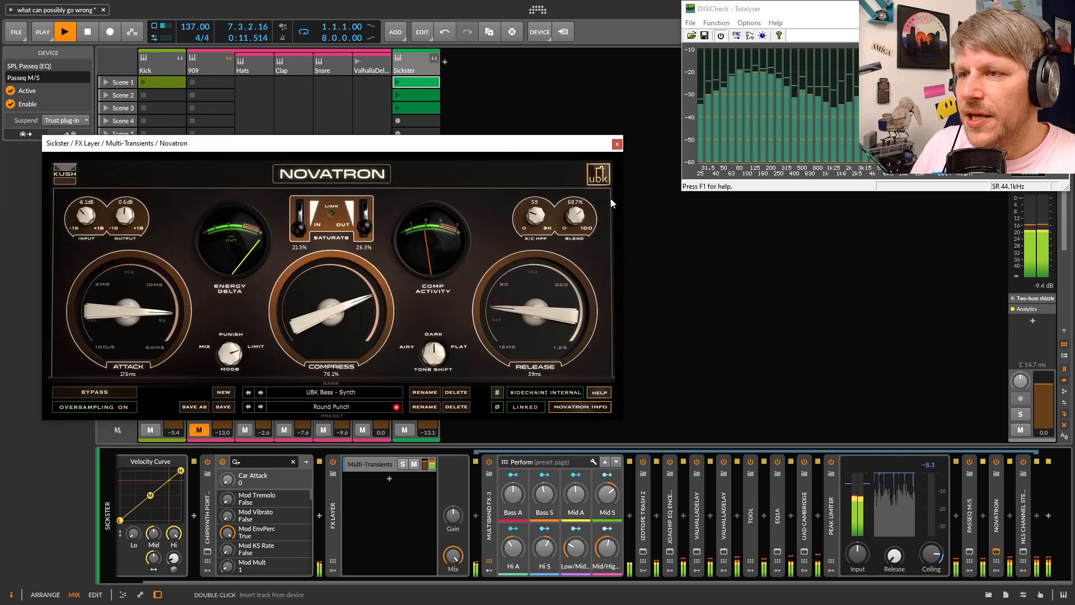
pyautogui.moveTo(526, 144); pyautogui.dragTo(526, 180)
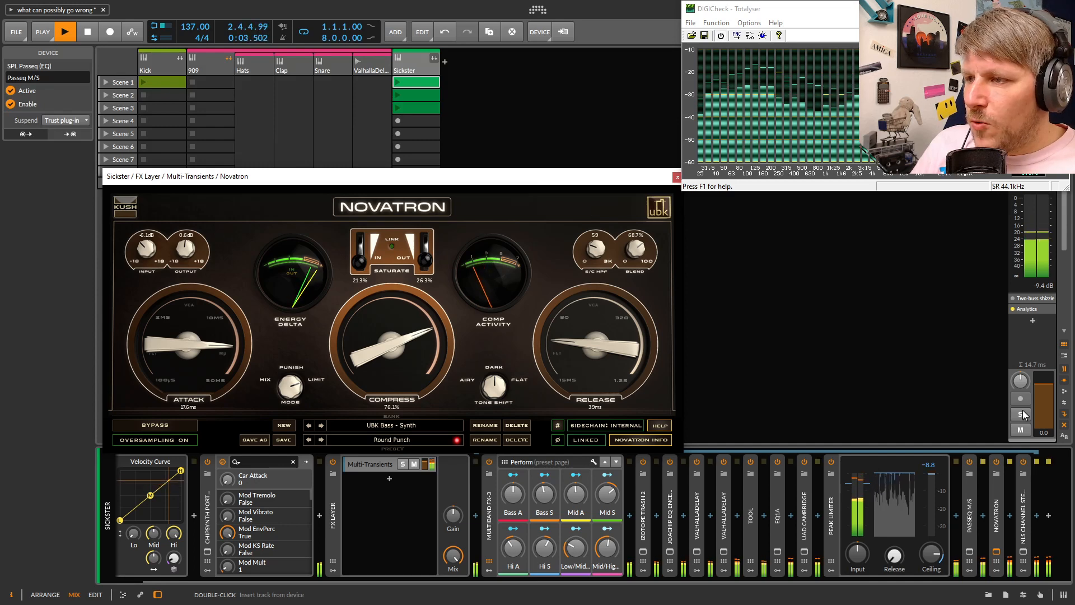
pyautogui.moveTo(398, 178); pyautogui.dragTo(404, 158)
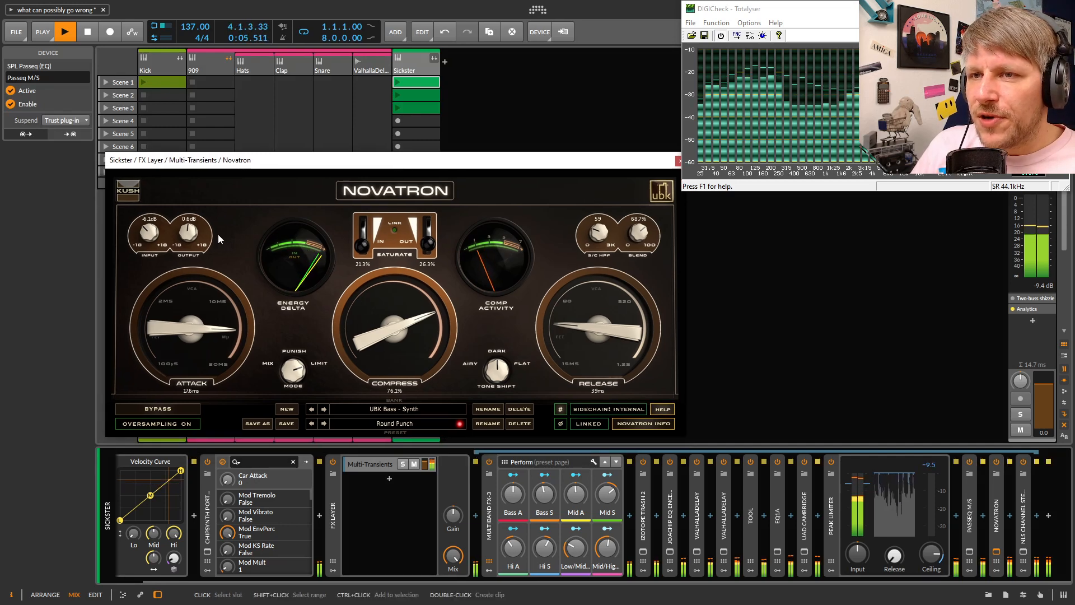
# Compare the Novatron bypassed and re-enabled with the Sickster track soloed, and close the compressor's window
pyautogui.click(996, 463)
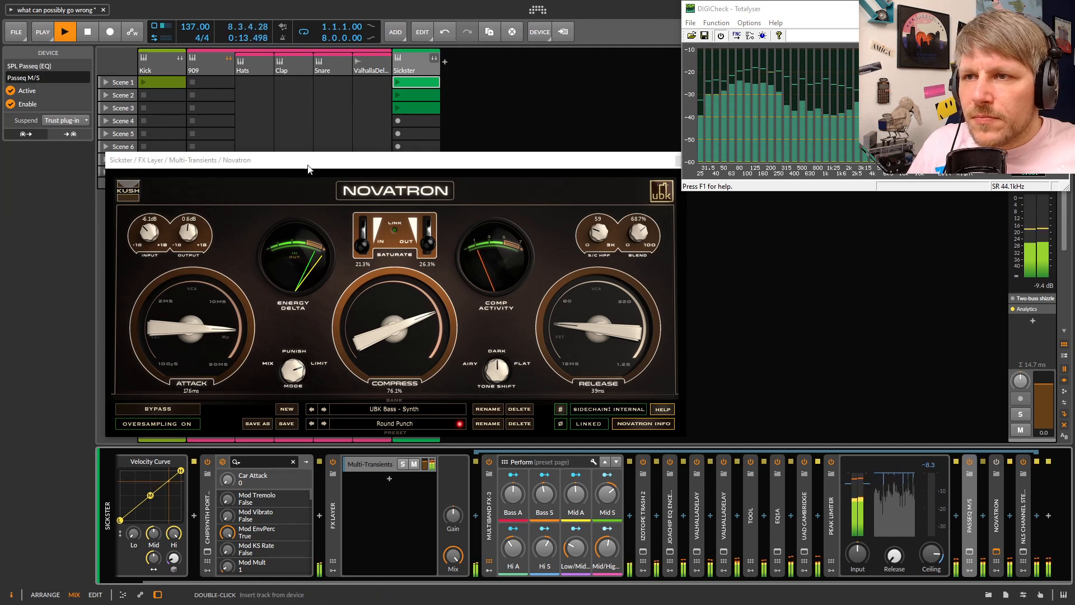
pyautogui.moveTo(336, 165); pyautogui.dragTo(709, 103)
pyautogui.click(404, 414)
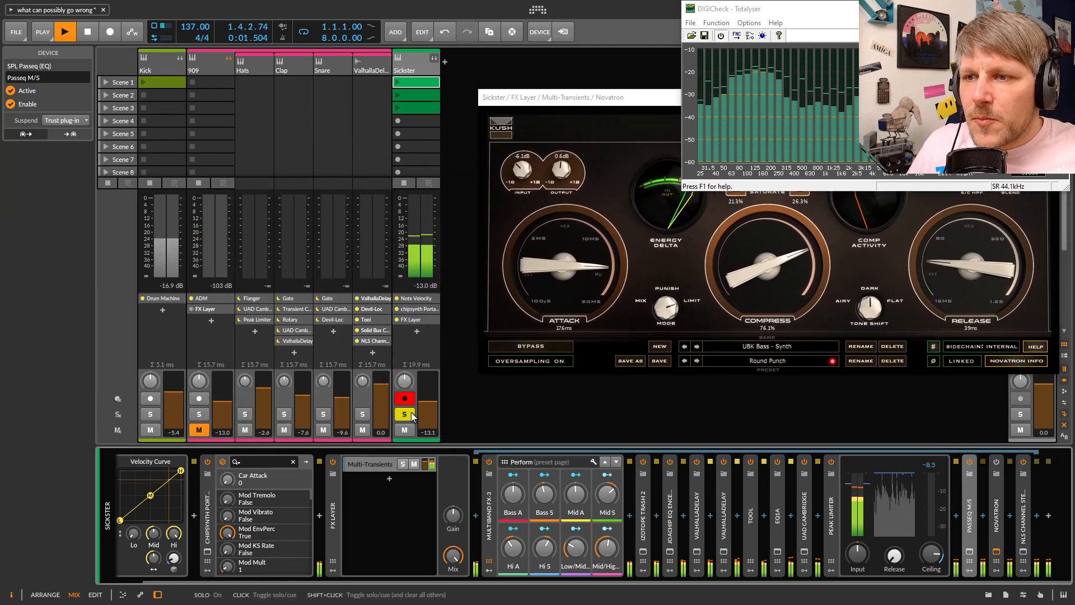
pyautogui.moveTo(625, 100); pyautogui.dragTo(204, 96)
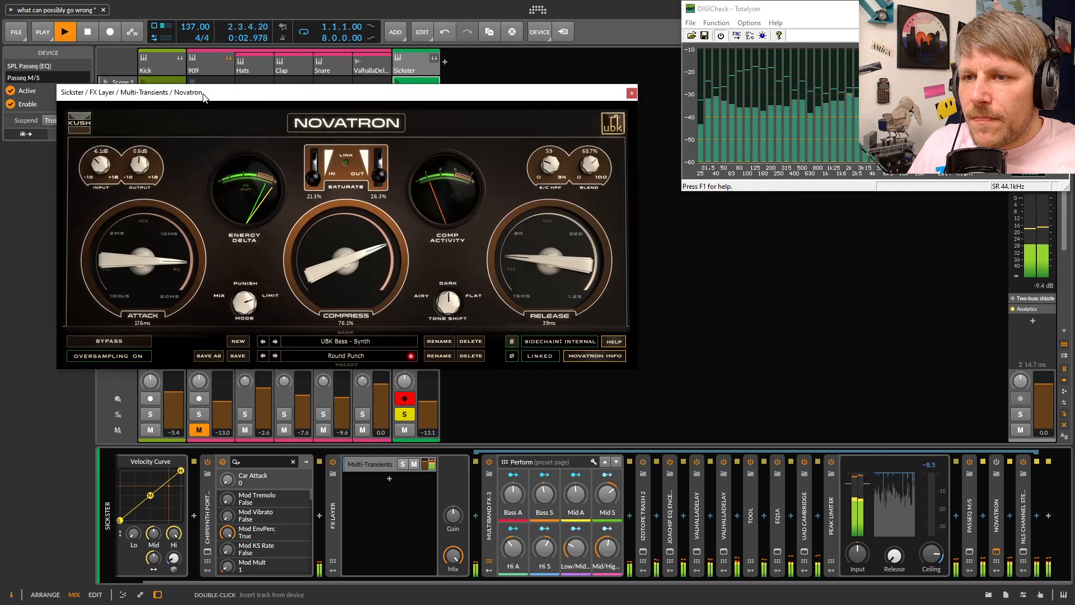
pyautogui.click(998, 468)
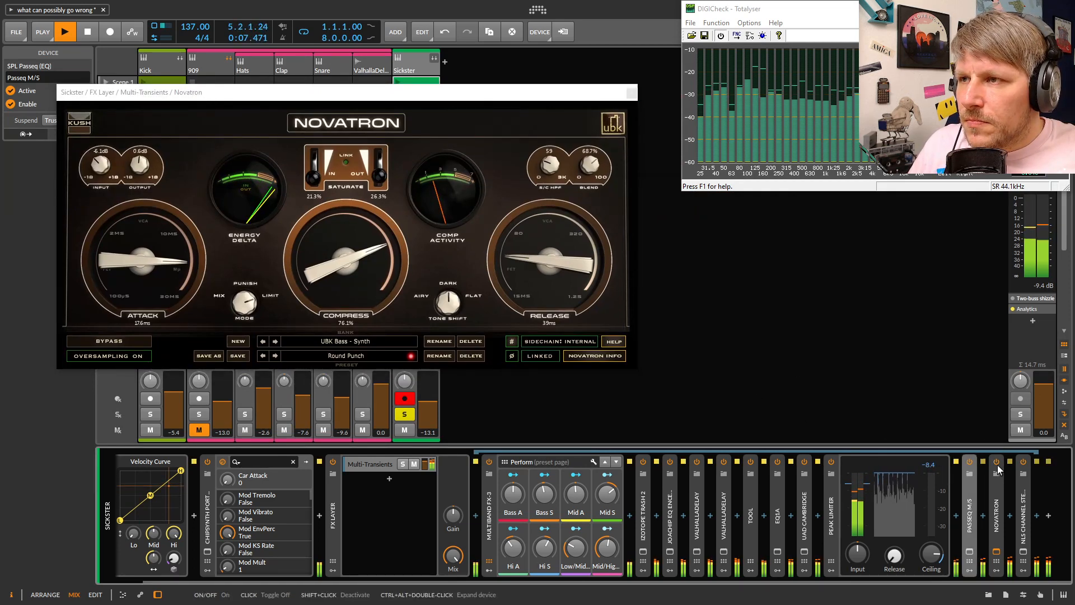
pyautogui.moveTo(493, 103); pyautogui.dragTo(513, 134)
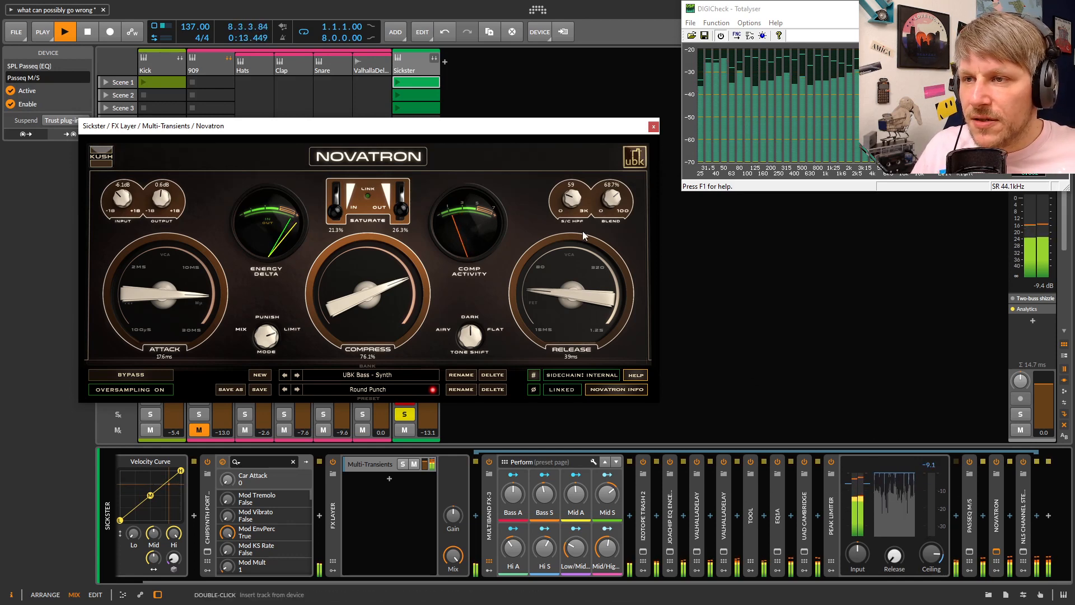
pyautogui.click(653, 128)
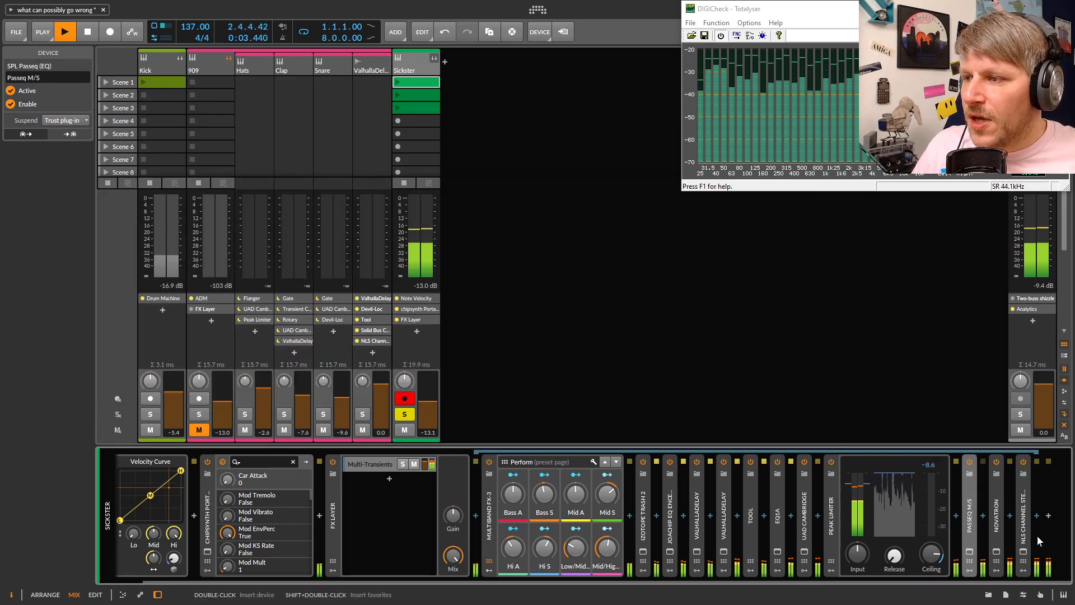
# Open the NLS Channel Stereo from the Sickster chain, examine its settings, and close its window
pyautogui.click(1023, 551)
pyautogui.moveTo(553, 129); pyautogui.dragTo(496, 130)
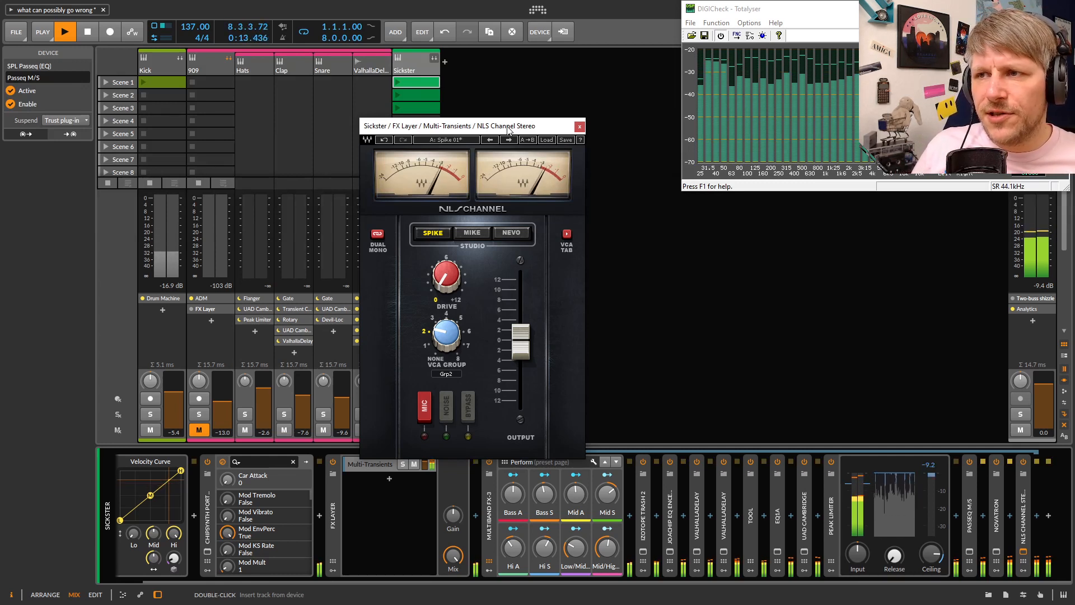
pyautogui.click(580, 127)
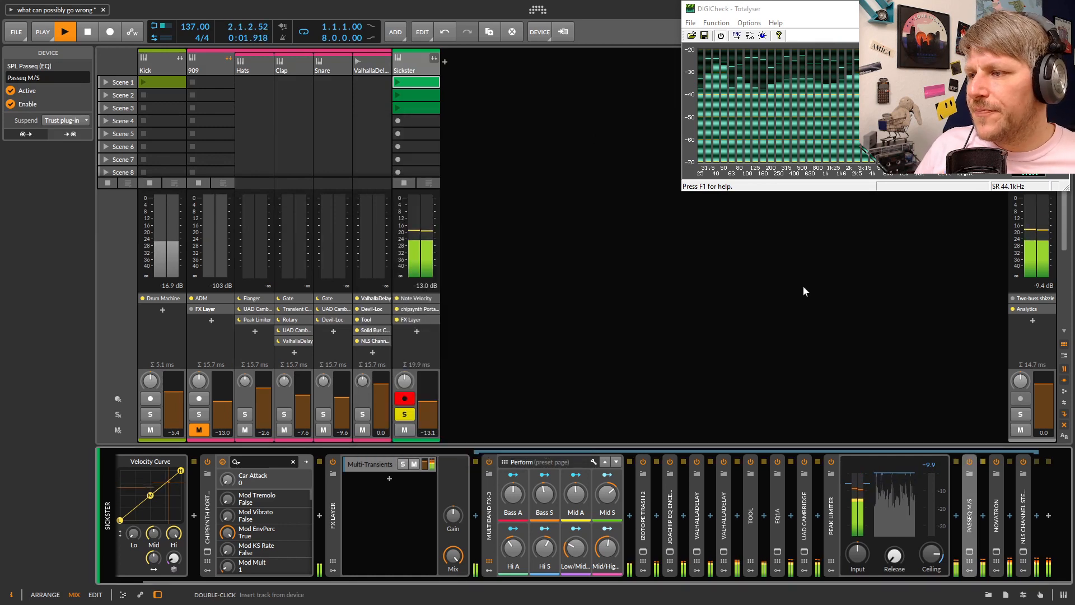
pyautogui.click(1023, 551)
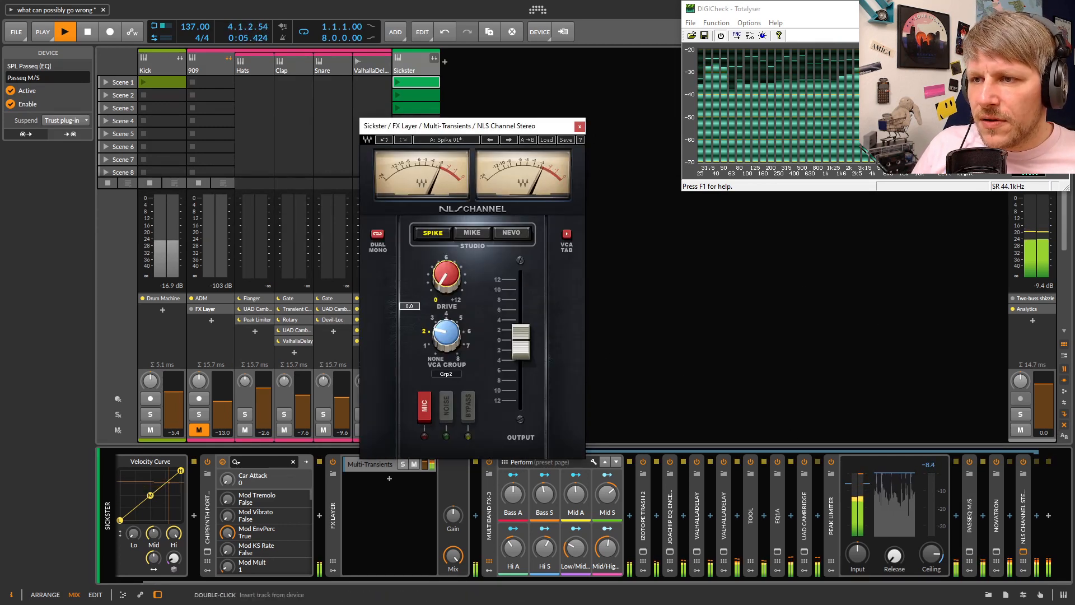
pyautogui.click(579, 127)
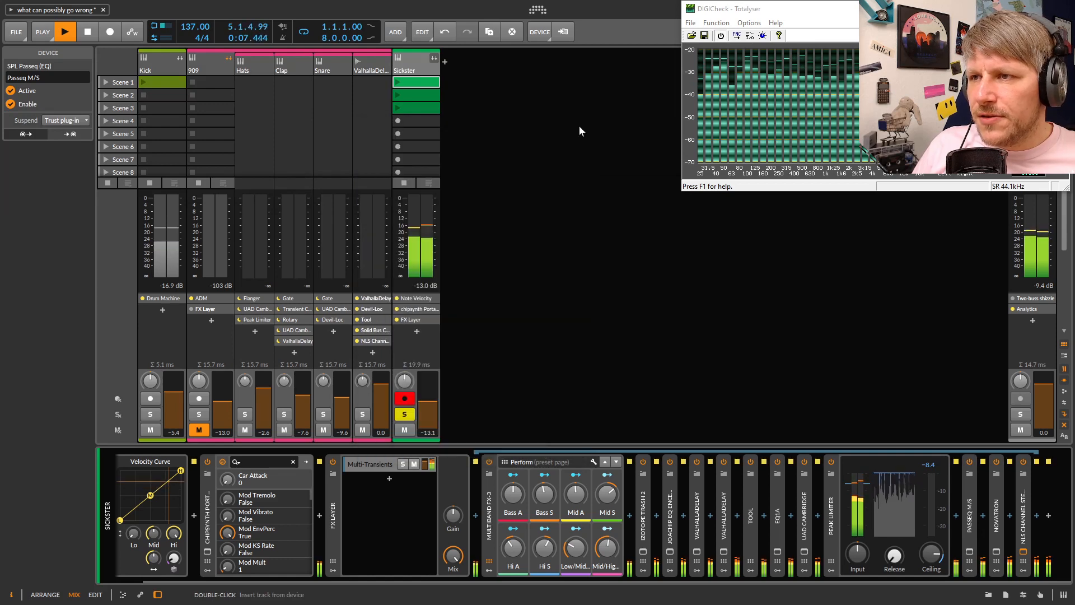
# Unsolo the Sickster track and compare its sound with the whole FX Layer bypassed and re-enabled
pyautogui.click(404, 415)
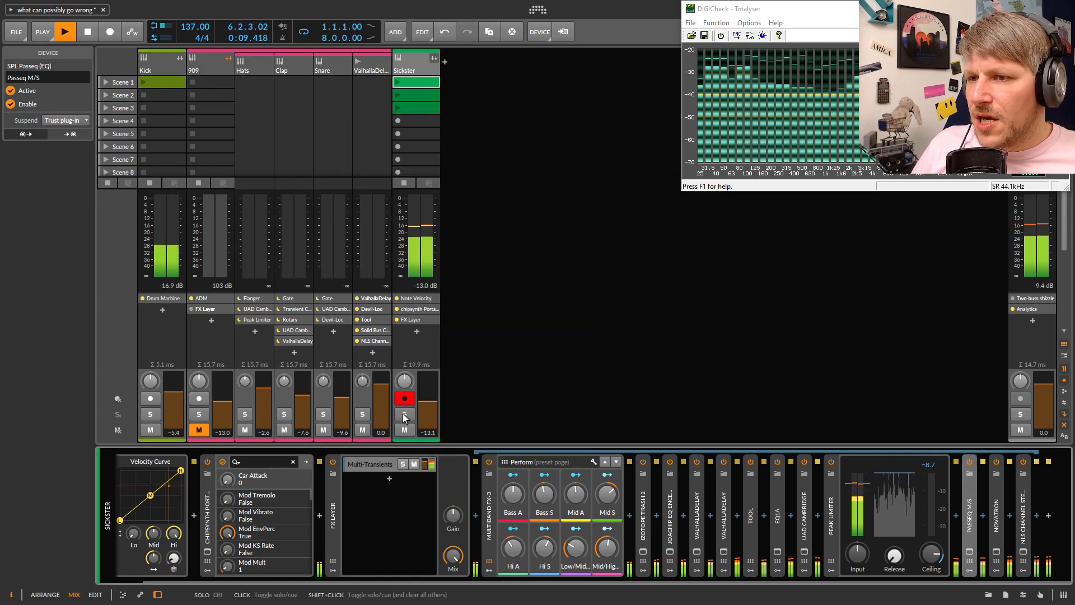
pyautogui.click(543, 365)
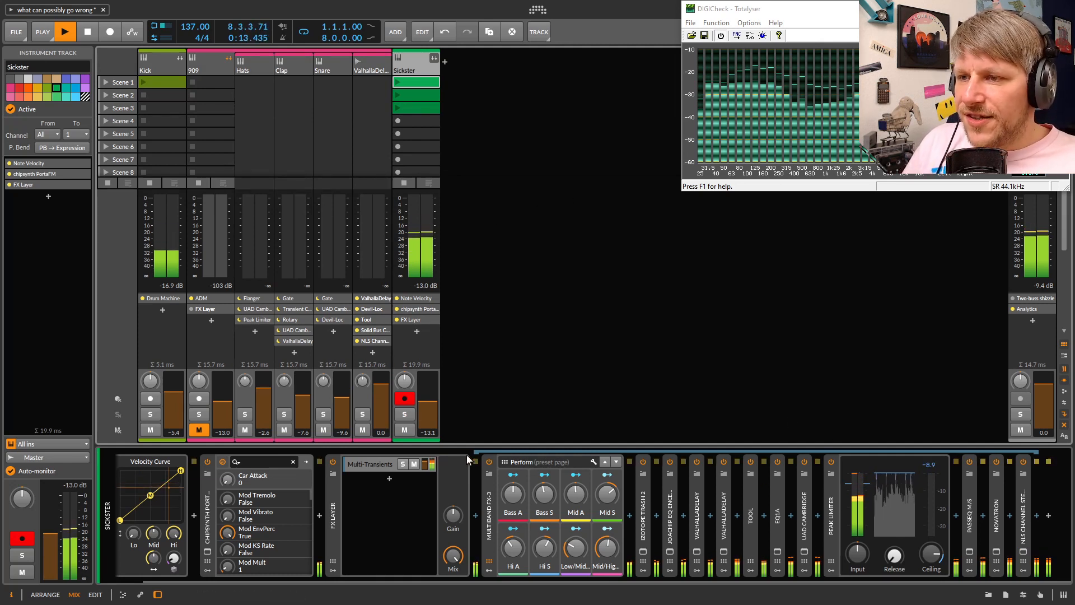
pyautogui.click(333, 463)
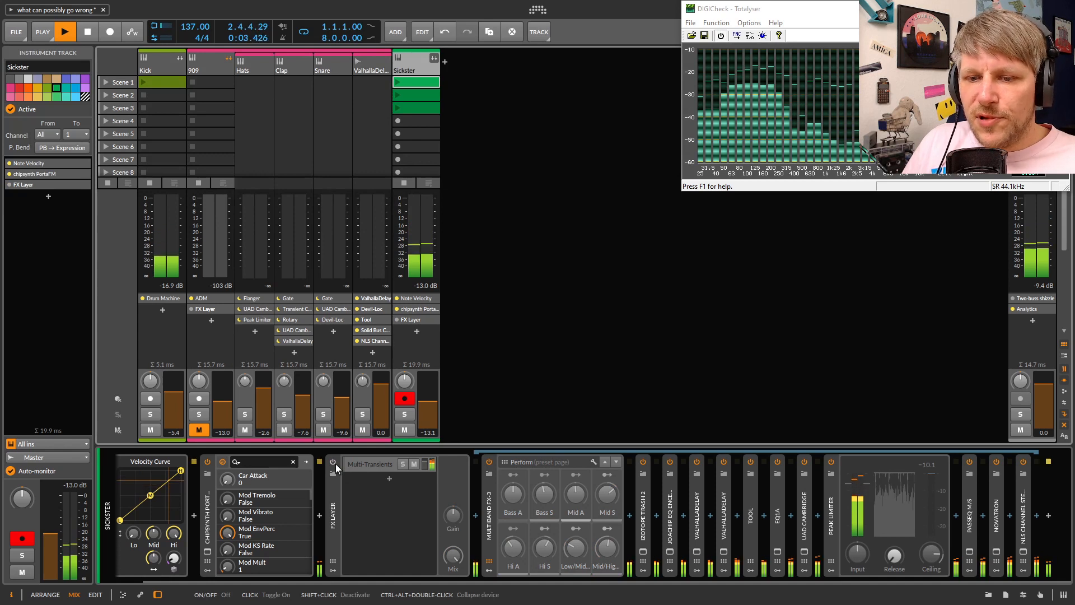
pyautogui.click(334, 463)
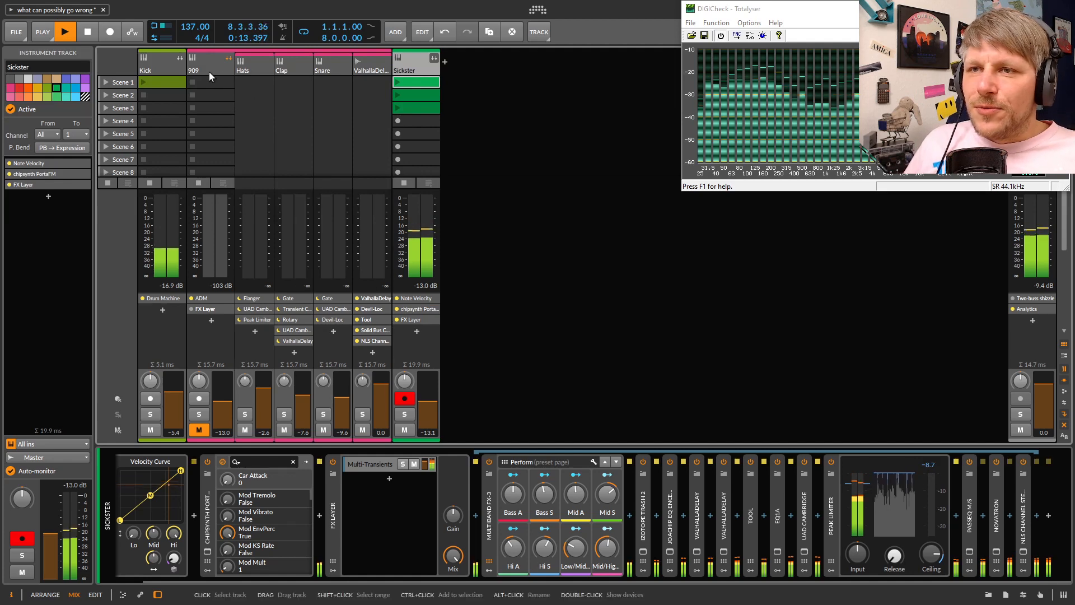
# Enable the Rumble Dumbo FX Layer on the Kick track and solo the track
pyautogui.click(166, 68)
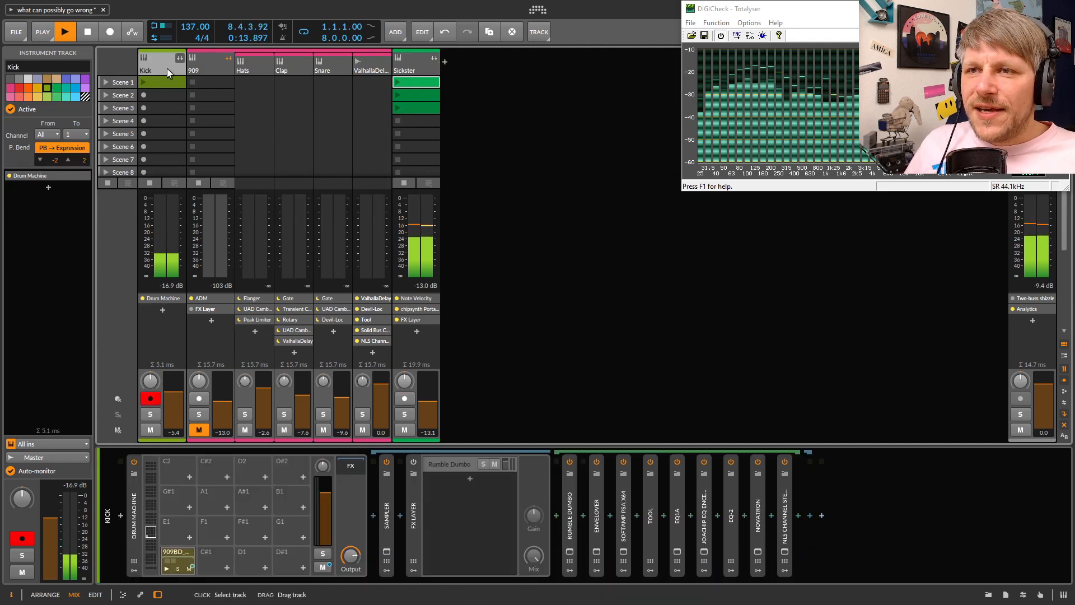
pyautogui.click(414, 464)
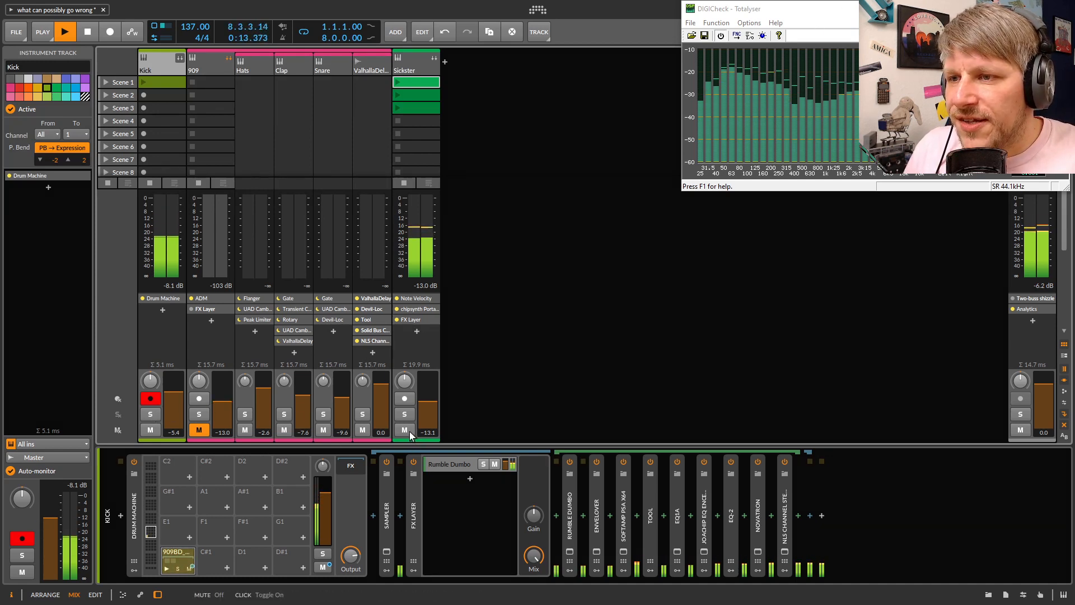
pyautogui.click(147, 415)
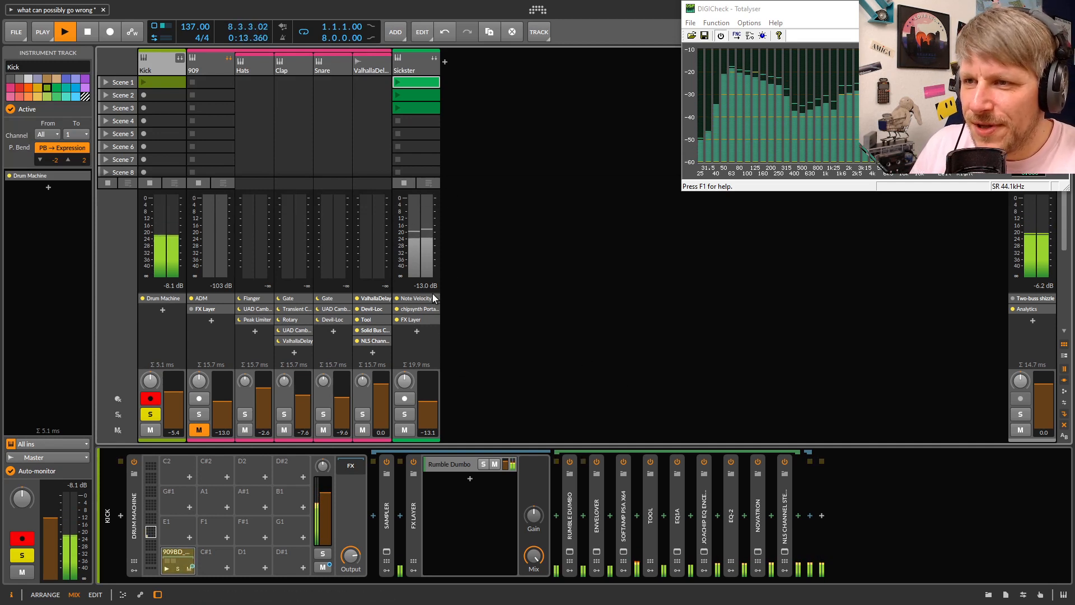
# Open the Rumble Dumbo ValhallaPlate reverb, compare it bypassed and re-enabled, and position its window clear of the Totalyser
pyautogui.click(574, 488)
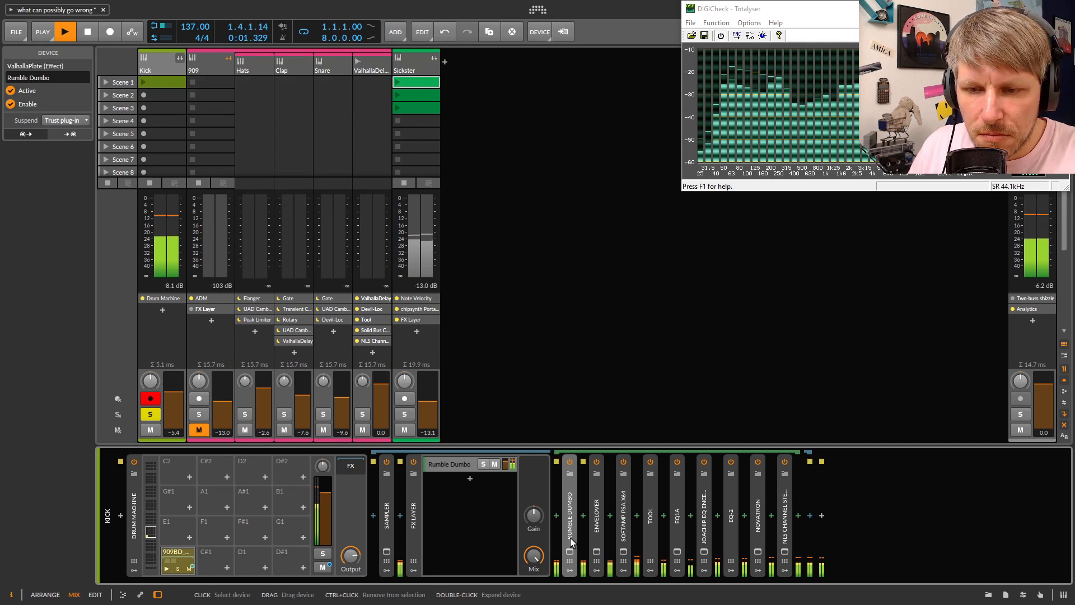
pyautogui.click(569, 465)
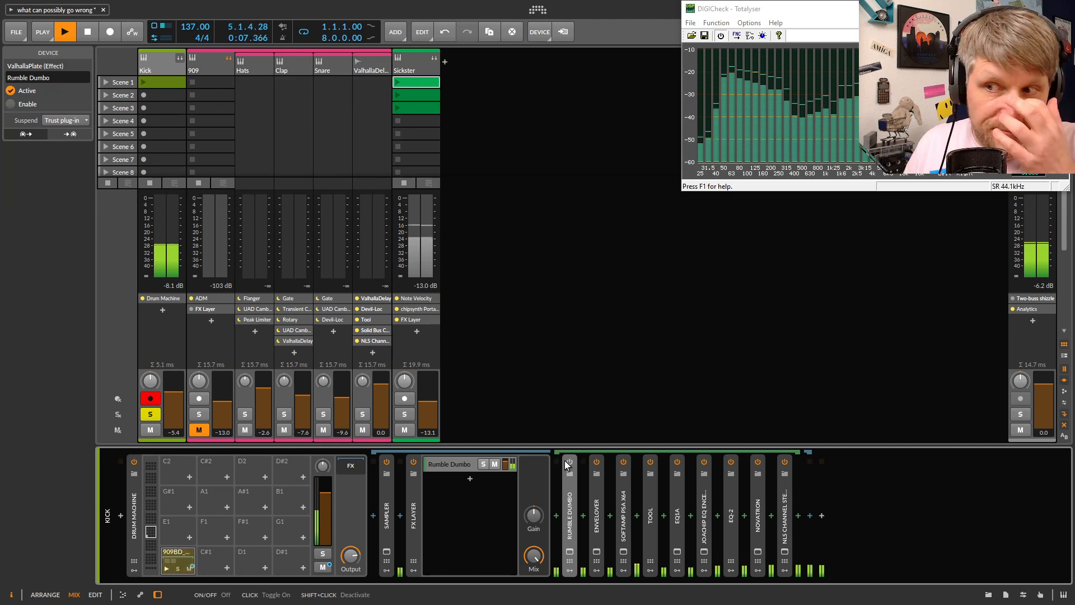
pyautogui.click(569, 551)
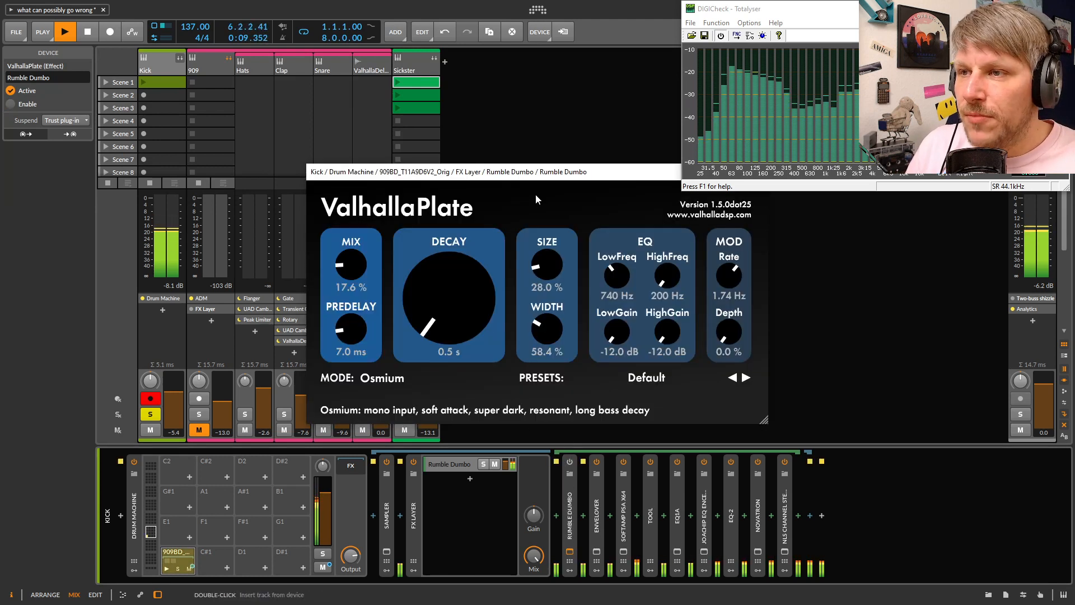
pyautogui.moveTo(535, 172); pyautogui.dragTo(308, 120)
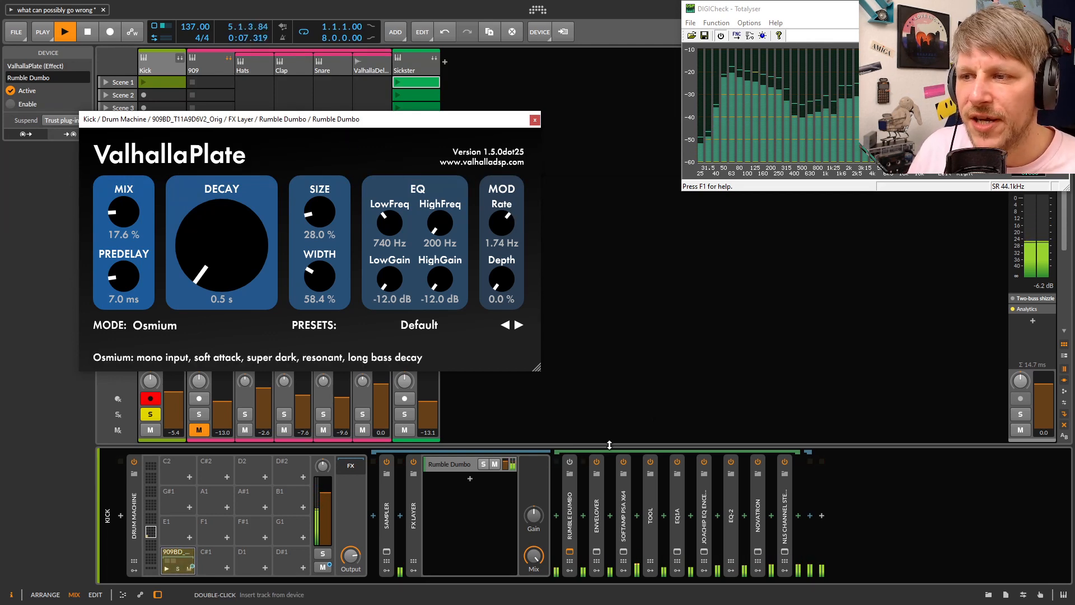
pyautogui.click(570, 462)
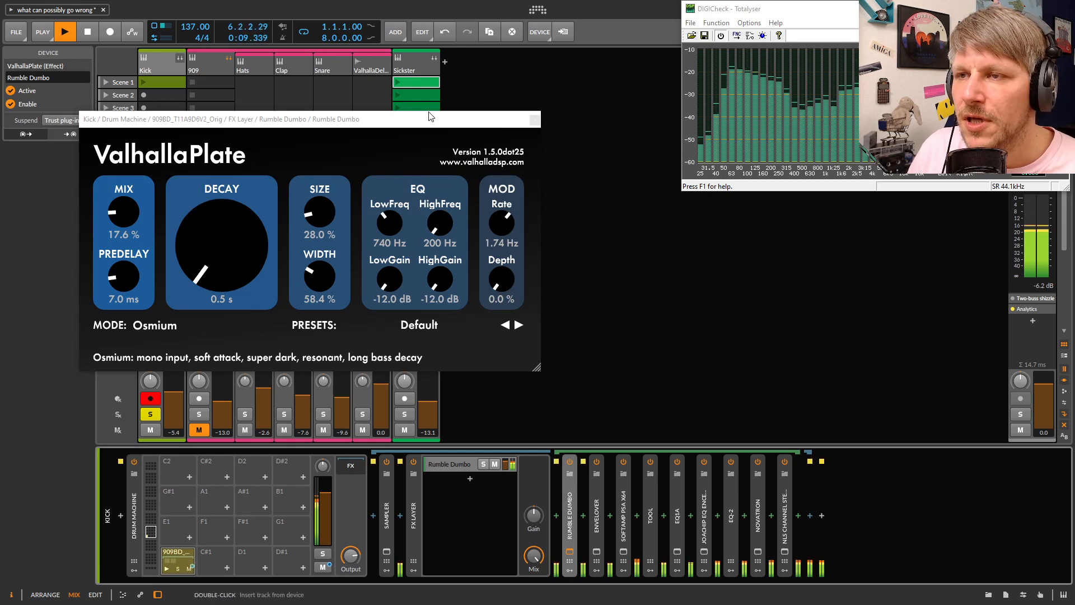
pyautogui.moveTo(429, 116); pyautogui.dragTo(480, 137)
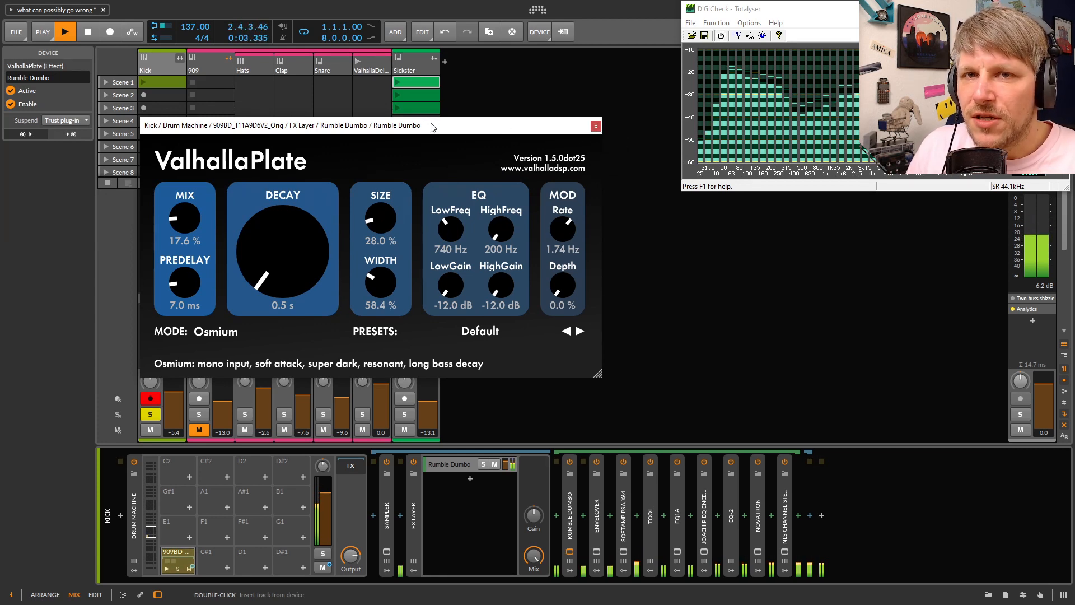
pyautogui.moveTo(431, 126); pyautogui.dragTo(439, 127)
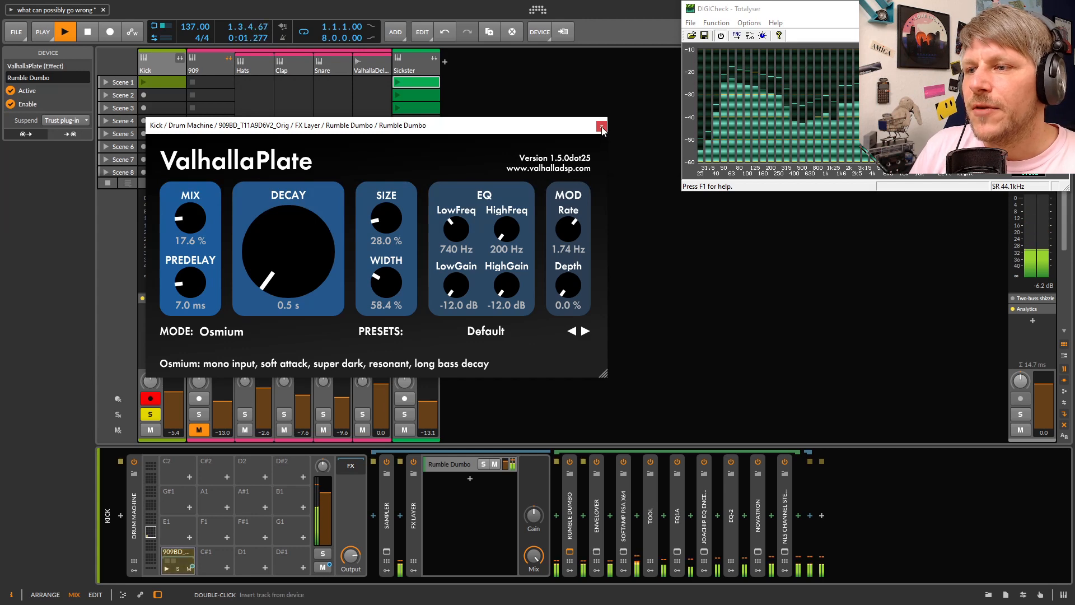
# Open the Envelover from the Rumble Dumbo chain and place it beside the ValhallaPlate to examine both
pyautogui.click(596, 552)
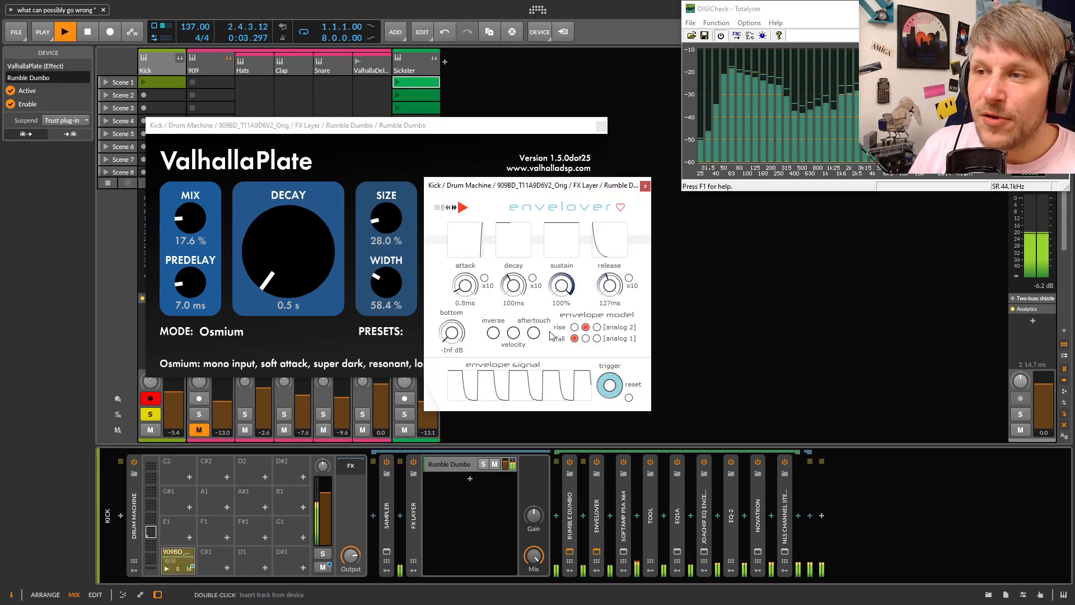
pyautogui.moveTo(540, 185); pyautogui.dragTo(391, 204)
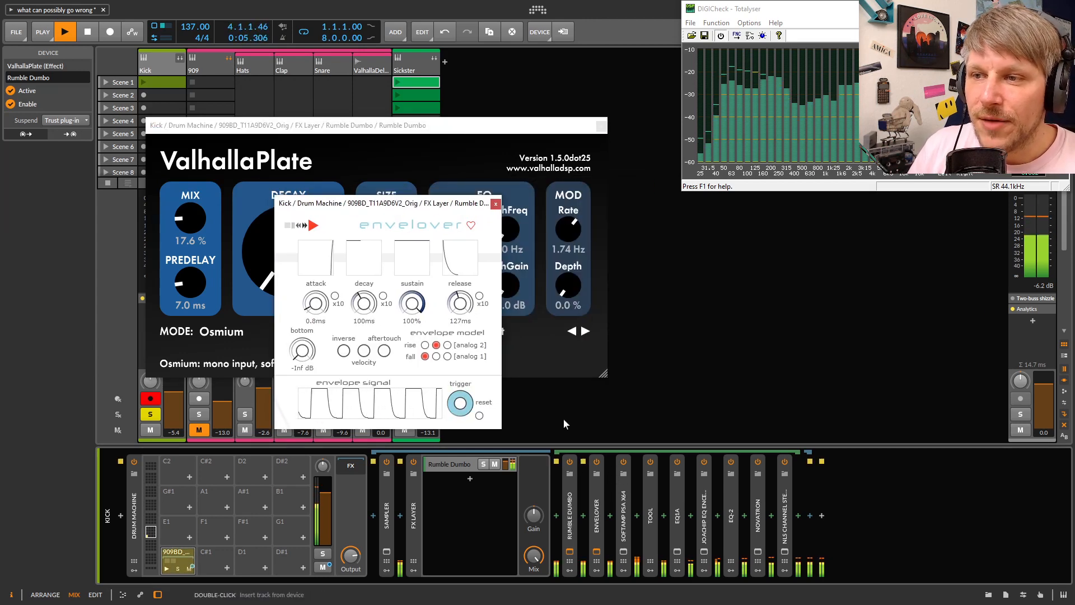
pyautogui.click(705, 408)
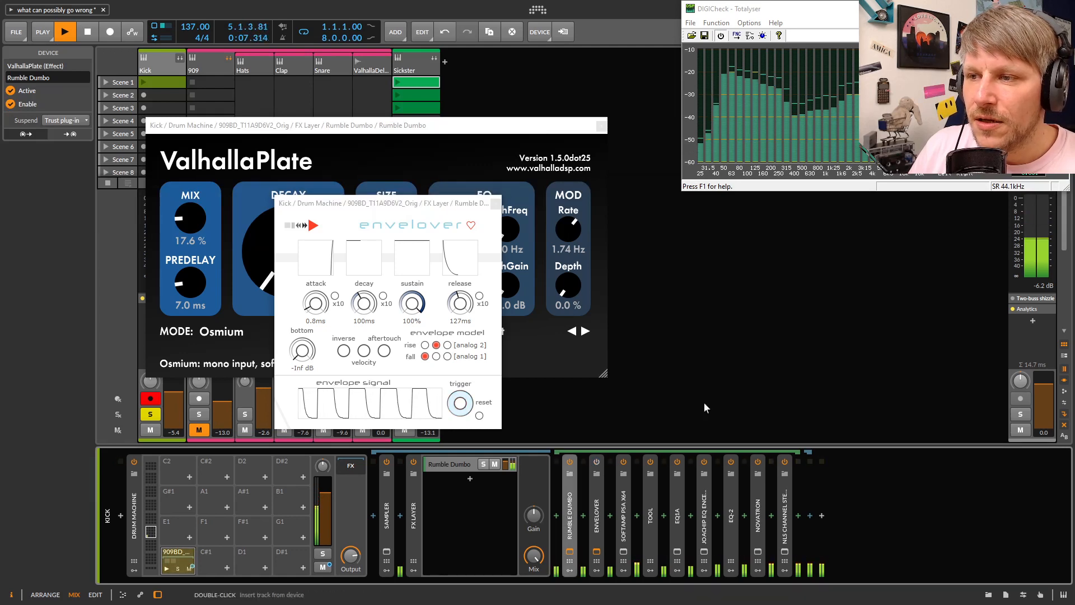
pyautogui.moveTo(336, 204); pyautogui.dragTo(728, 226)
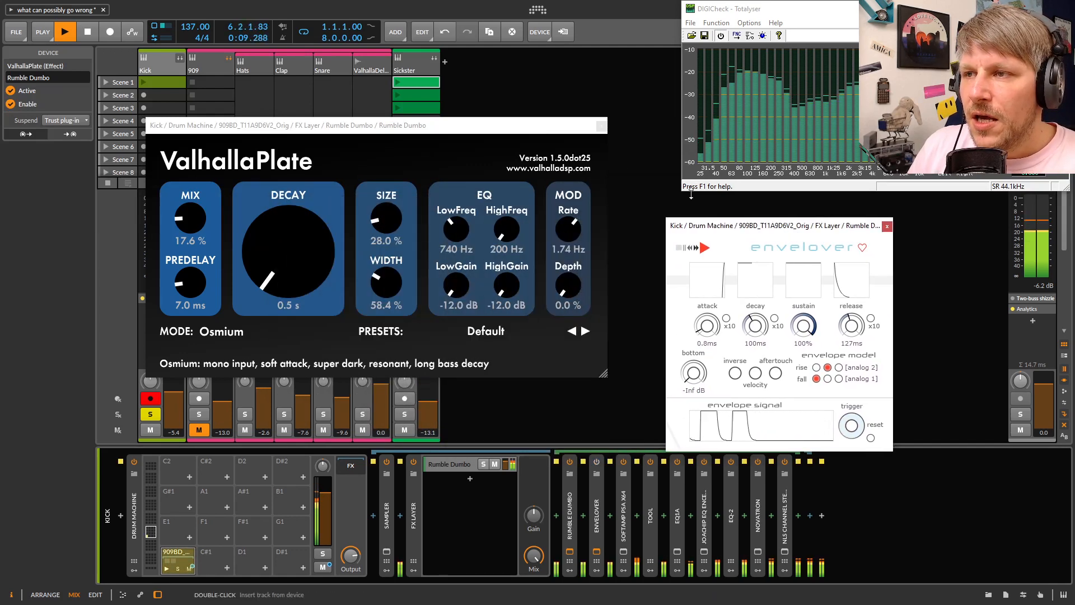
pyautogui.moveTo(505, 125); pyautogui.dragTo(431, 111)
pyautogui.moveTo(784, 226); pyautogui.dragTo(679, 211)
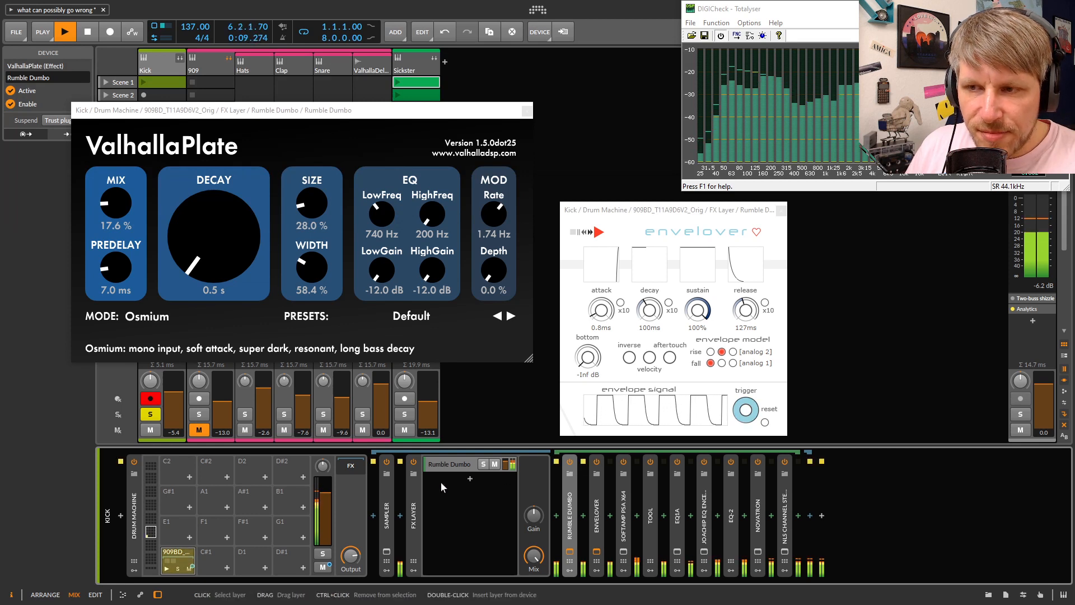
# Compare the kick with the Sampler and the FX Layer each bypassed and re-enabled in turn
pyautogui.click(386, 461)
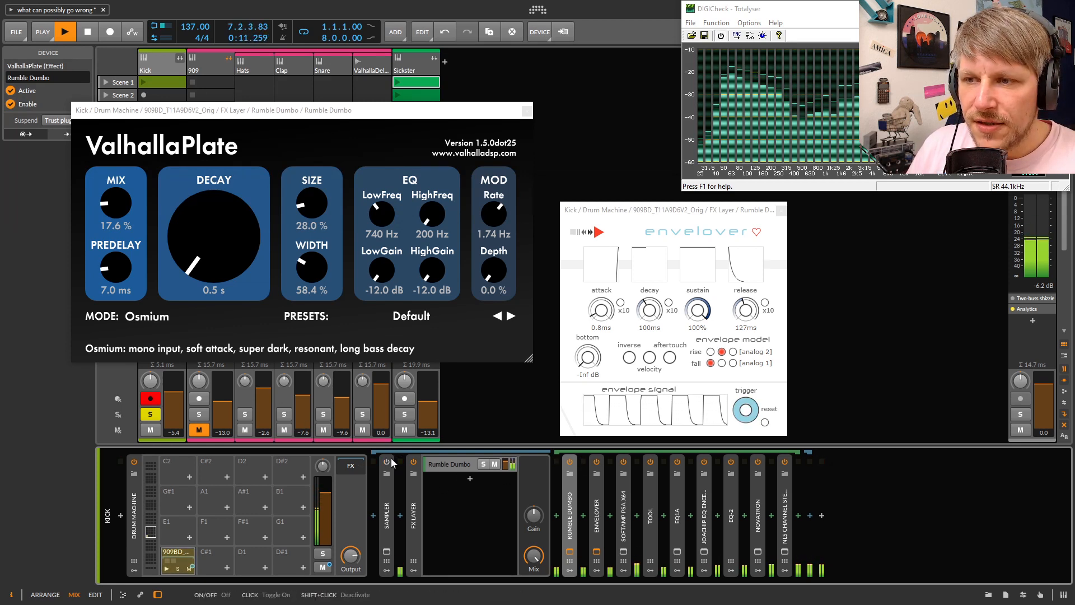
pyautogui.click(387, 461)
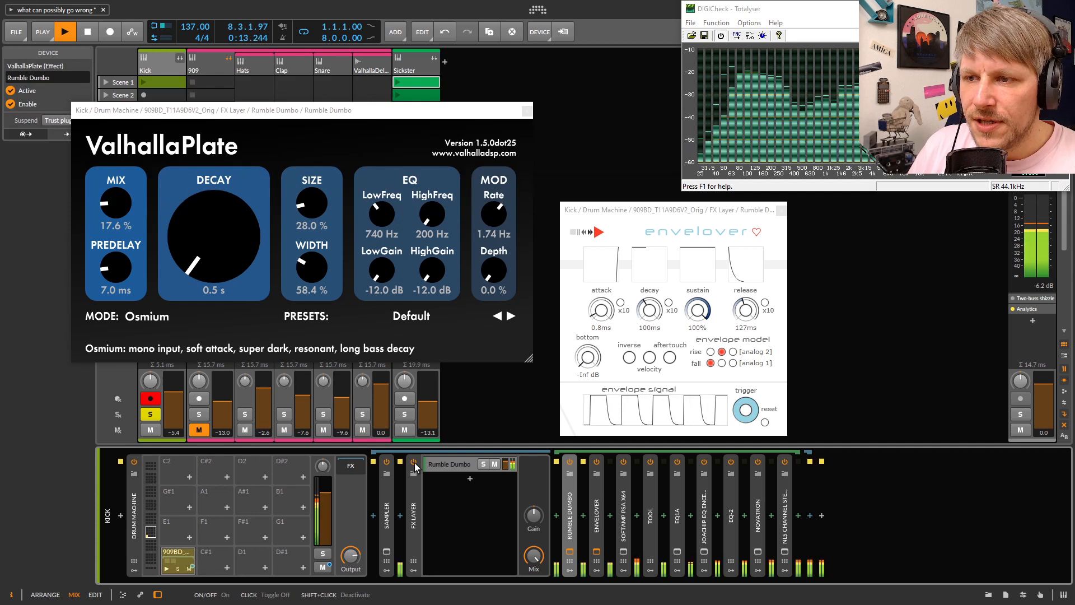
pyautogui.click(414, 463)
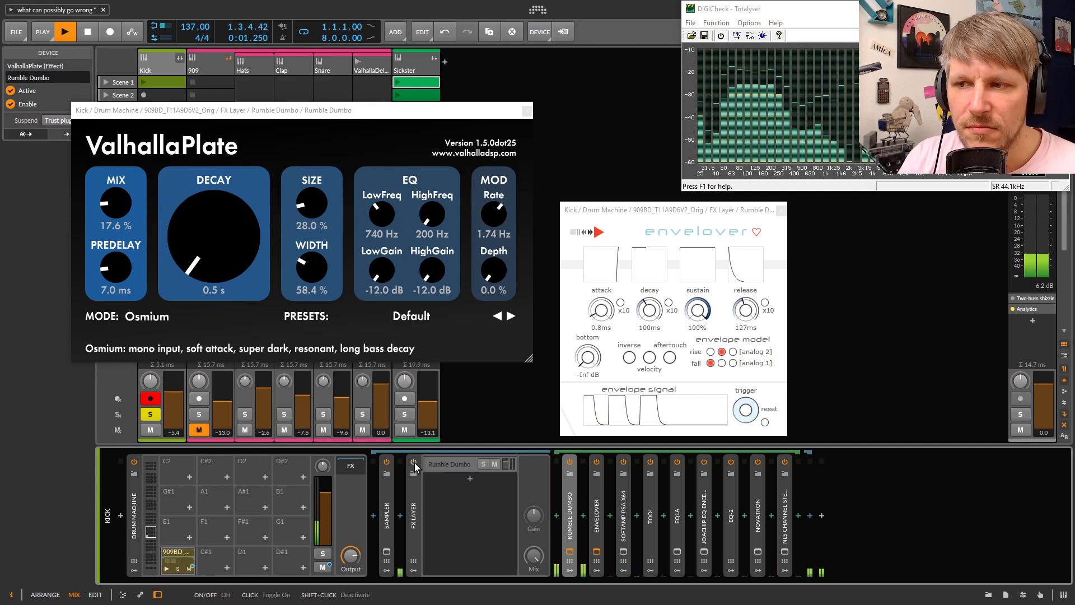
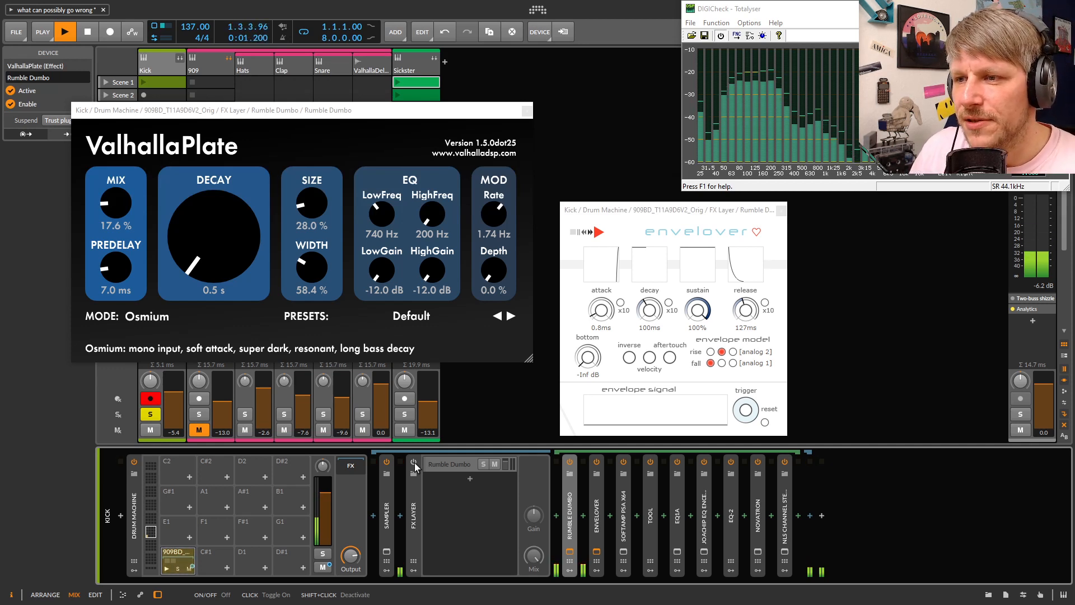
pyautogui.click(413, 461)
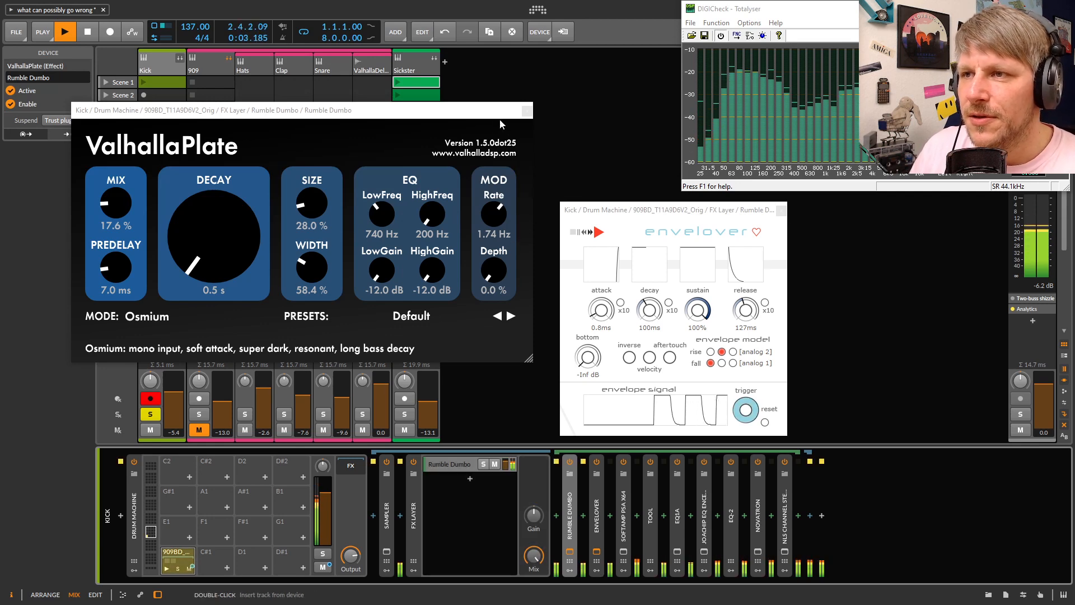
# Close the ValhallaPlate window and reposition the Envelover window over the mixer to examine its envelope settings
pyautogui.click(527, 111)
pyautogui.moveTo(776, 210); pyautogui.dragTo(590, 179)
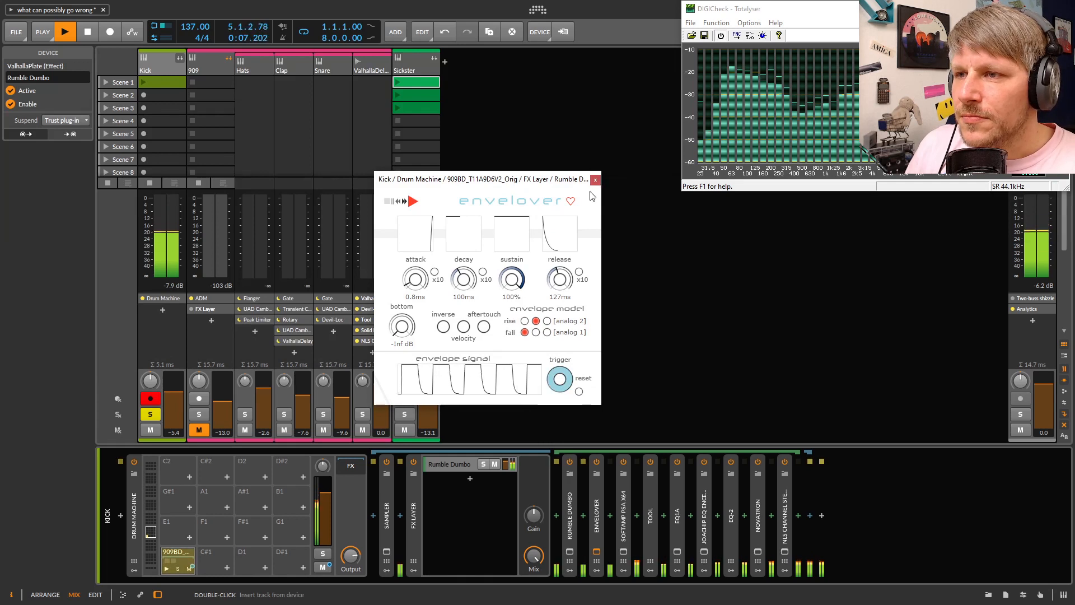
pyautogui.moveTo(499, 179); pyautogui.dragTo(306, 149)
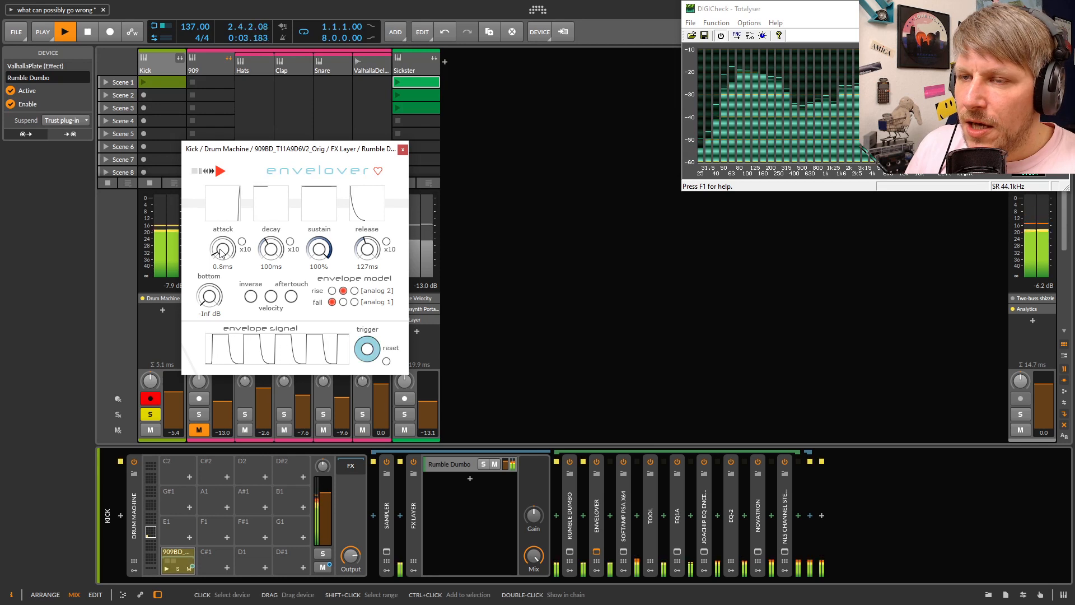
pyautogui.moveTo(273, 152); pyautogui.dragTo(342, 156)
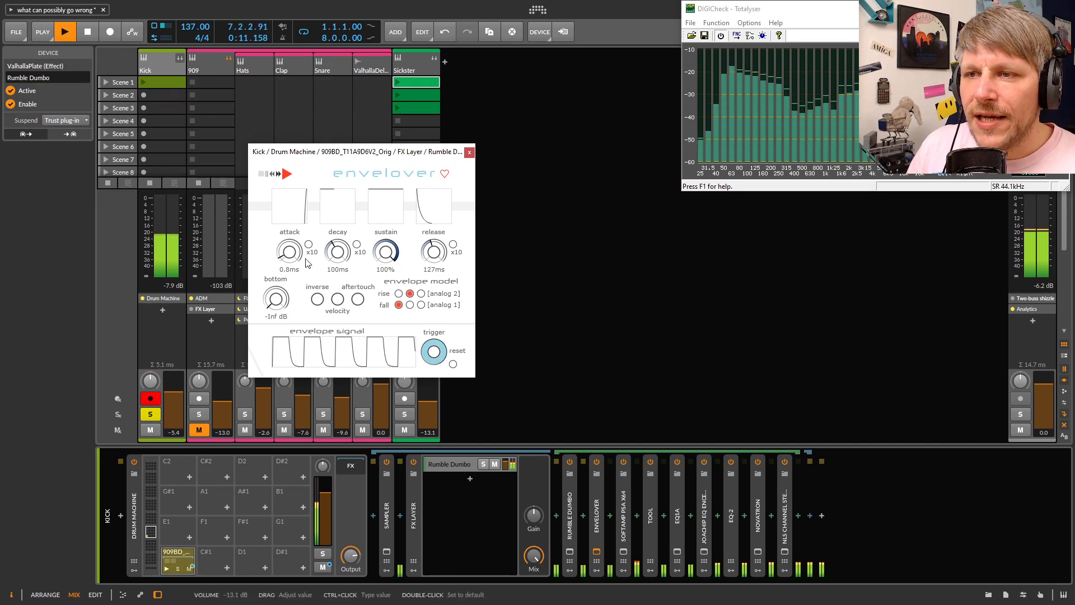
pyautogui.moveTo(374, 157); pyautogui.dragTo(394, 159)
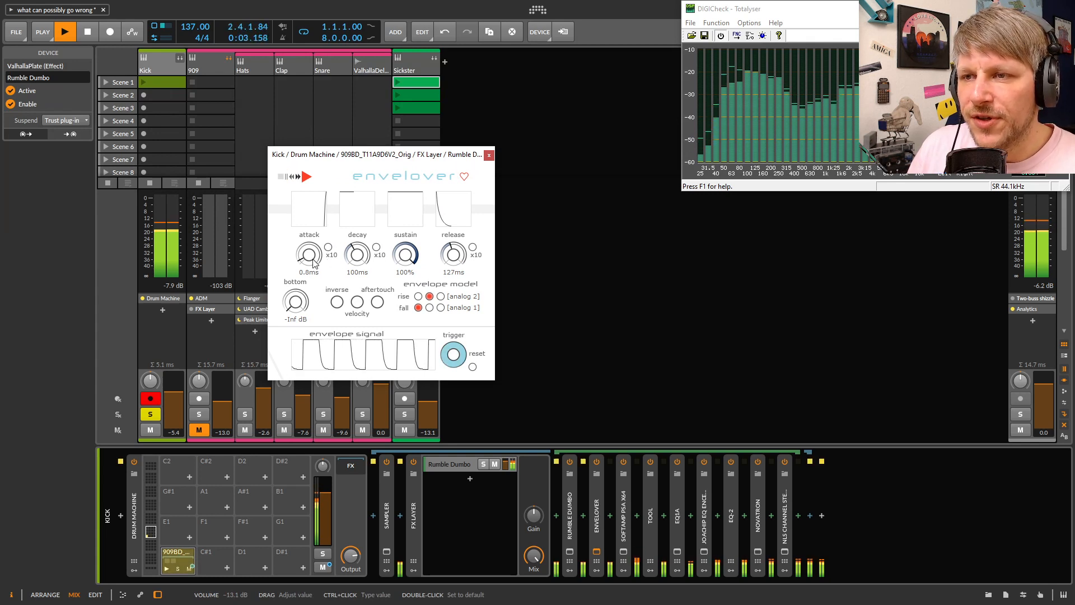
pyautogui.click(759, 519)
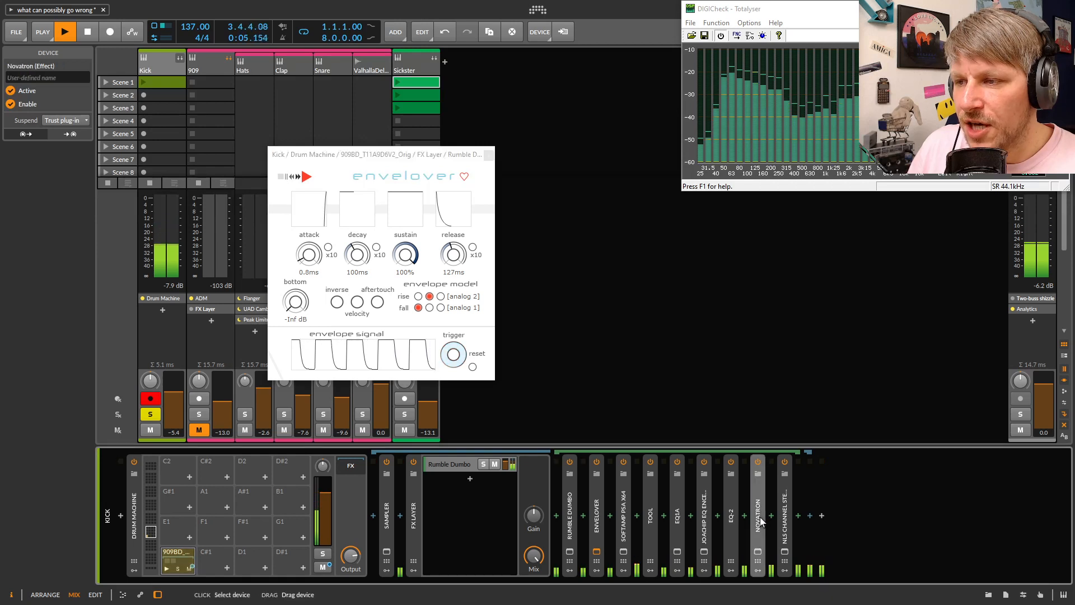
# Try a longer Envelover attack of about 3.3 ms and bring it back to 0.7 ms
pyautogui.click(311, 260)
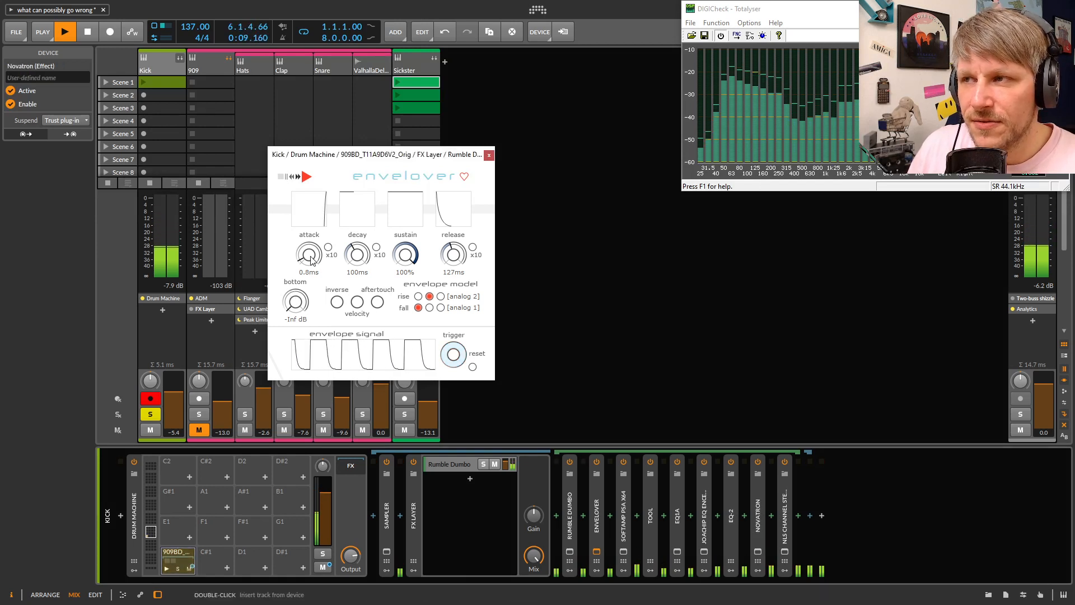
pyautogui.moveTo(311, 259); pyautogui.dragTo(313, 264)
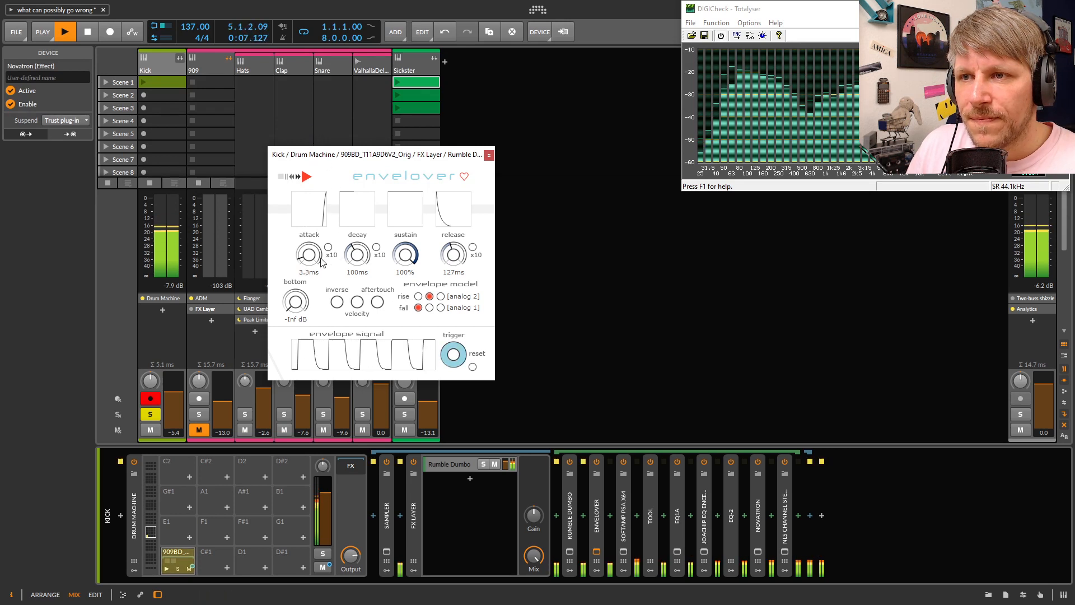
pyautogui.moveTo(306, 258); pyautogui.dragTo(306, 256)
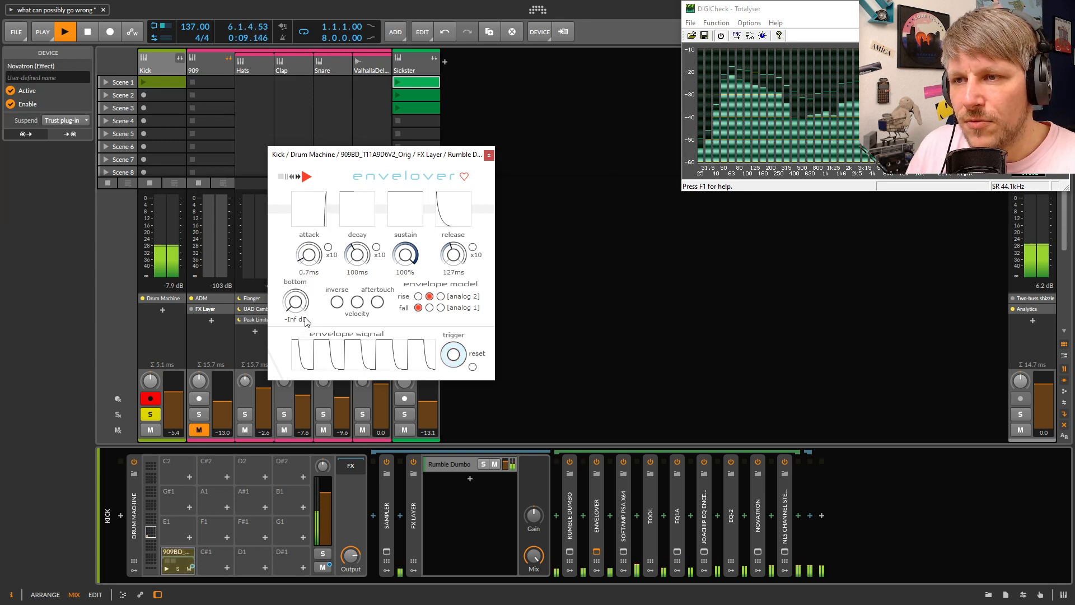
# Compare Envelover's analog 1 and analog 2 rise models with a longer attack, restore analog 2 with a 0.9 ms attack, and close the plug-in
pyautogui.click(419, 296)
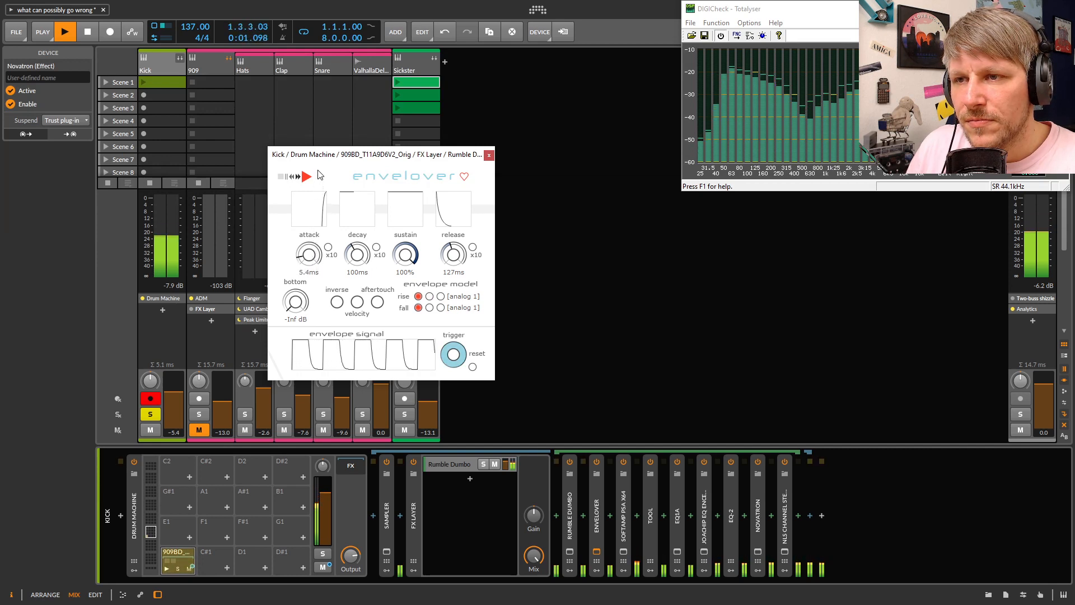
pyautogui.click(429, 296)
pyautogui.click(418, 297)
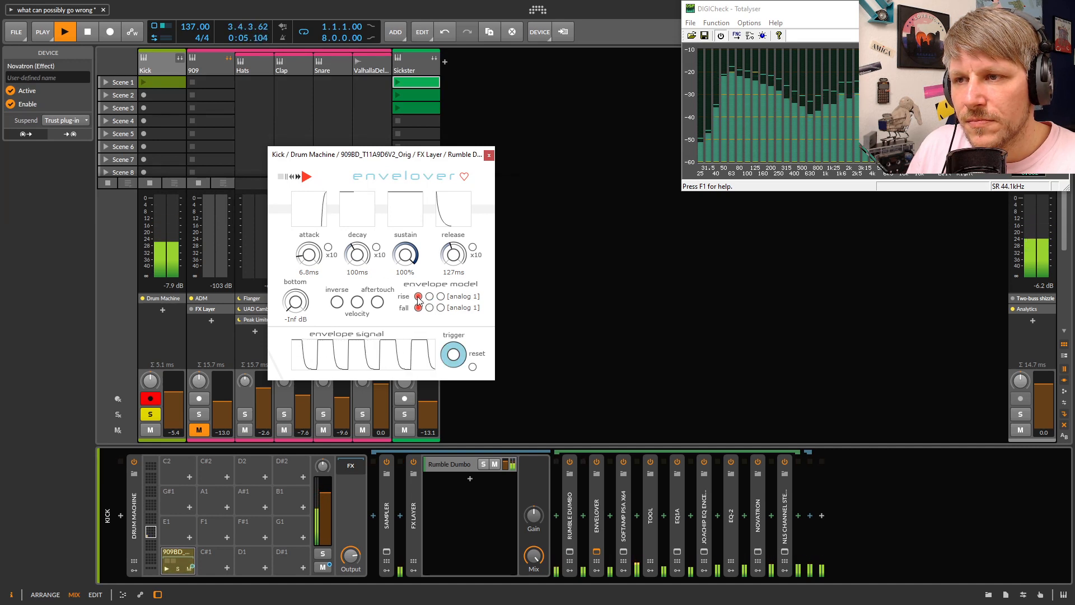
pyautogui.click(429, 297)
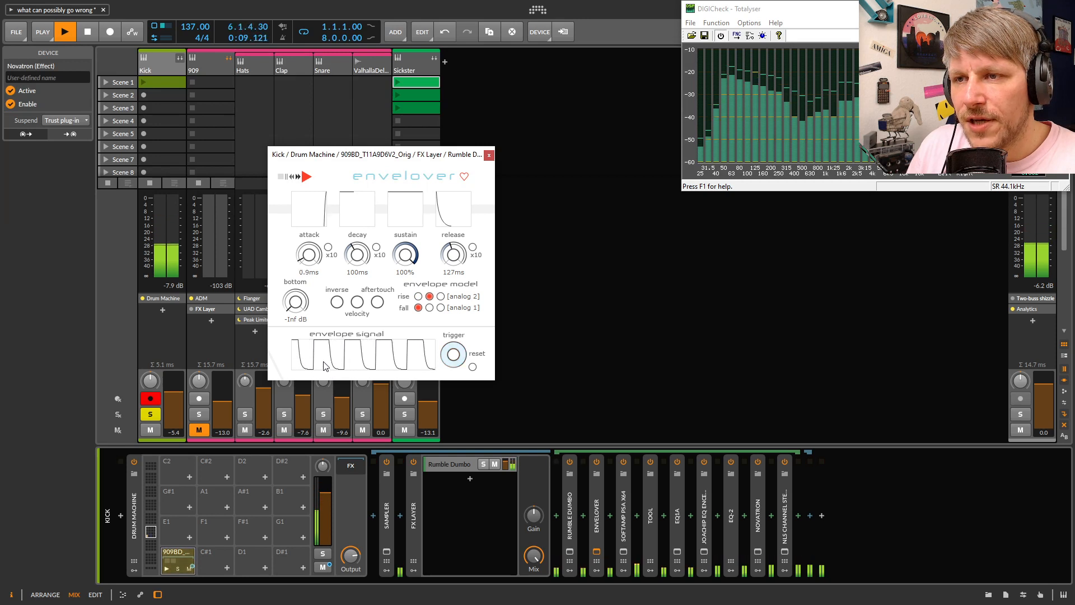
pyautogui.click(489, 156)
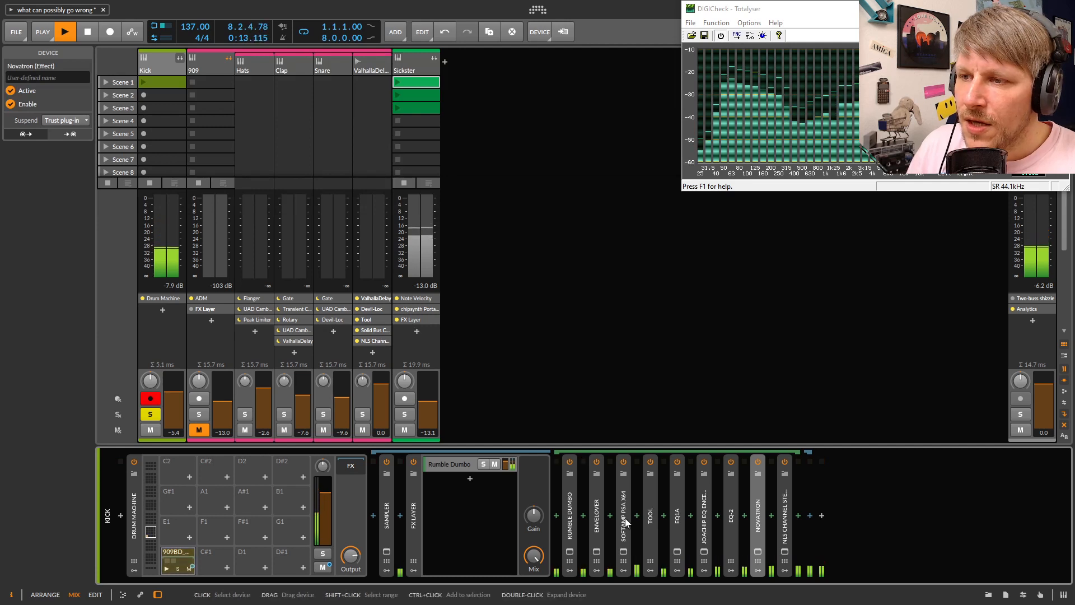
# Open the SoftAmp PSA x64 in the Rumble Dumbo chain and compare it bypassed and re-enabled
pyautogui.click(627, 512)
pyautogui.click(623, 551)
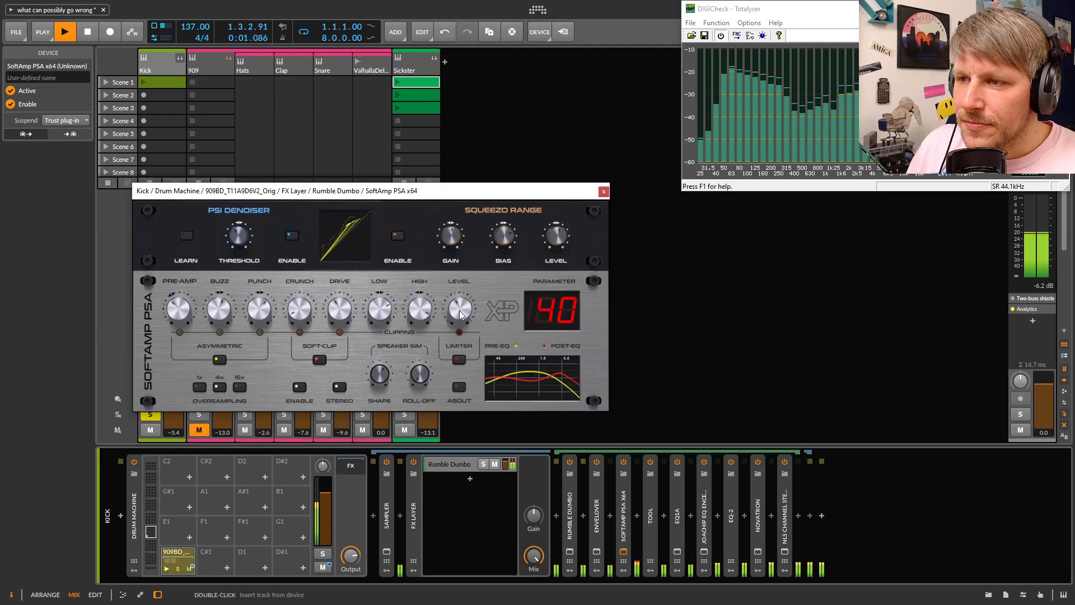
pyautogui.click(623, 463)
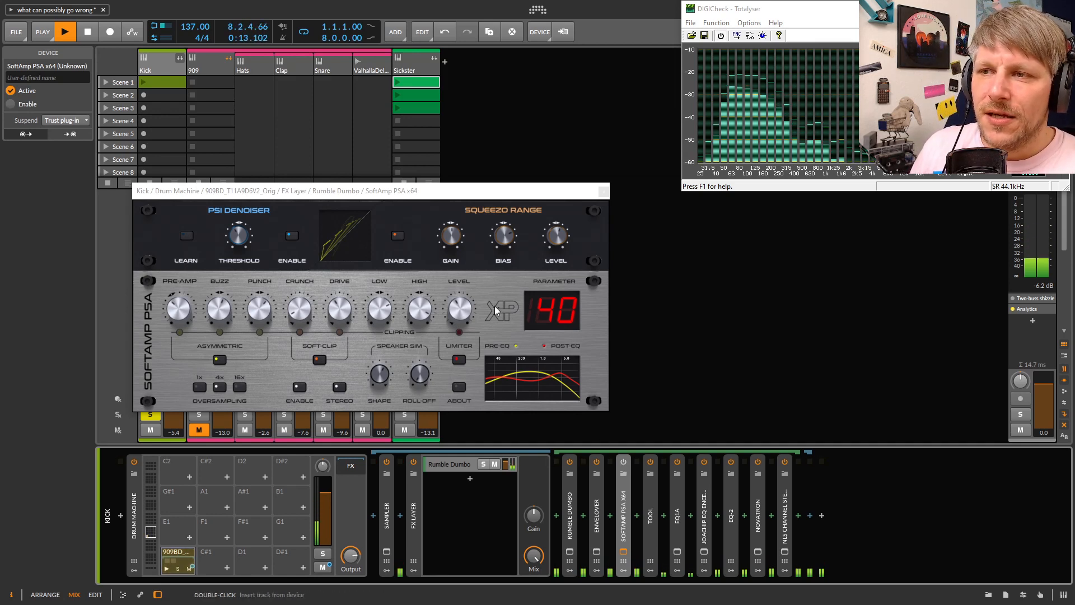
pyautogui.click(626, 466)
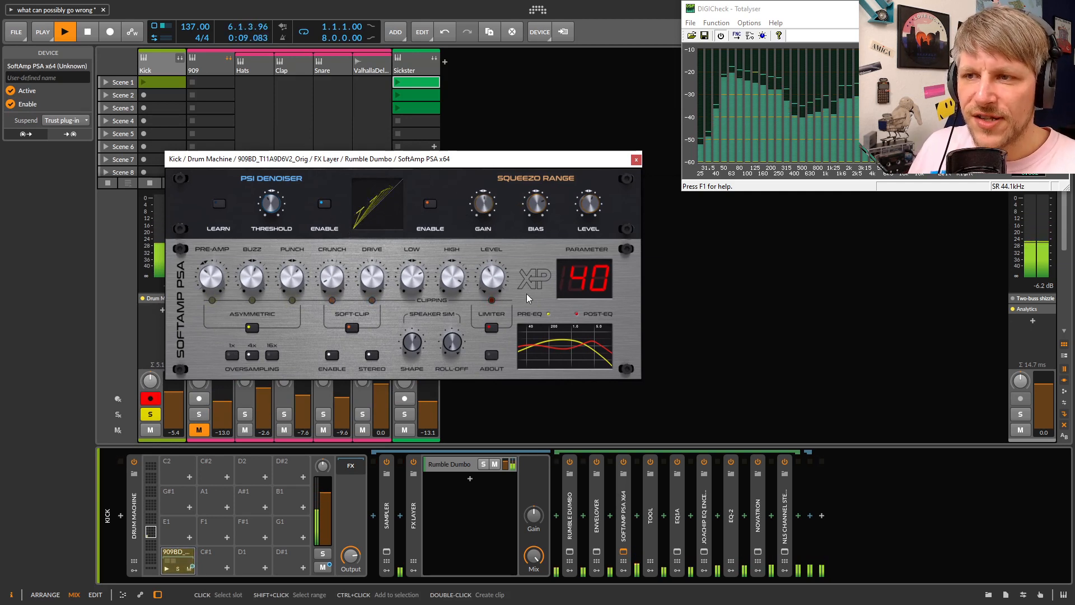
# Compare the SoftAmp PSA with its PSI Denoiser switched off and back on, and close the plug-in window
pyautogui.click(323, 204)
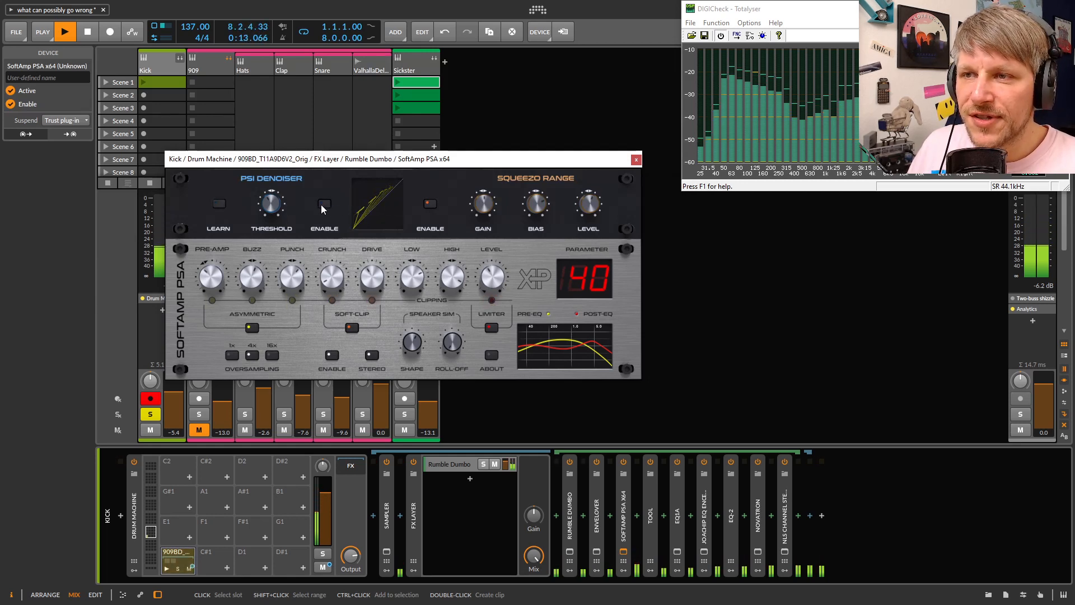
pyautogui.moveTo(322, 158)
pyautogui.mouseDown()
pyautogui.moveTo(362, 157)
pyautogui.moveTo(339, 156)
pyautogui.mouseUp()
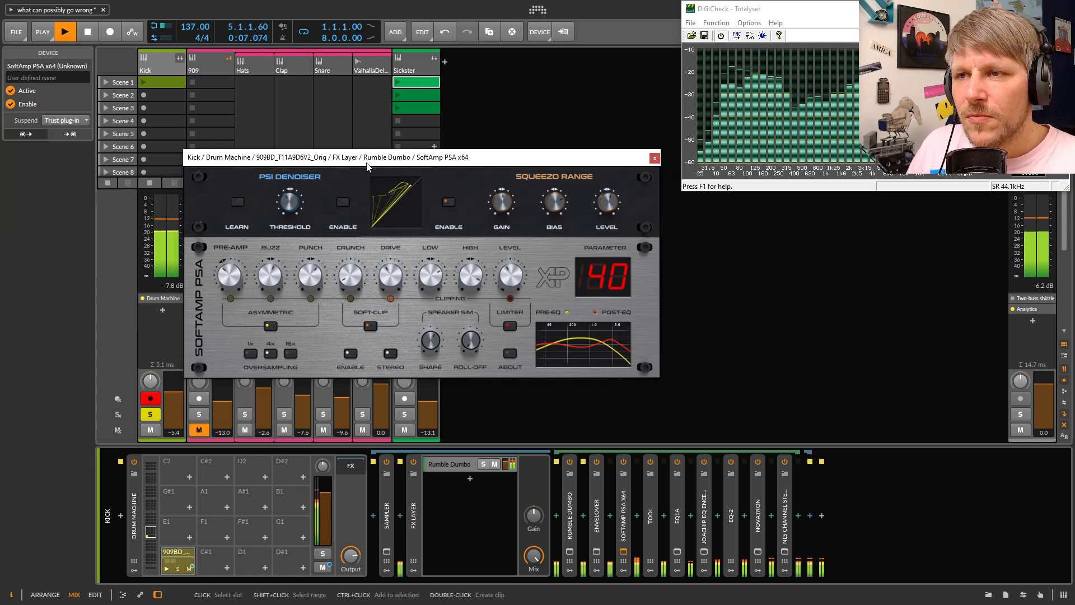
pyautogui.moveTo(365, 165); pyautogui.dragTo(319, 162)
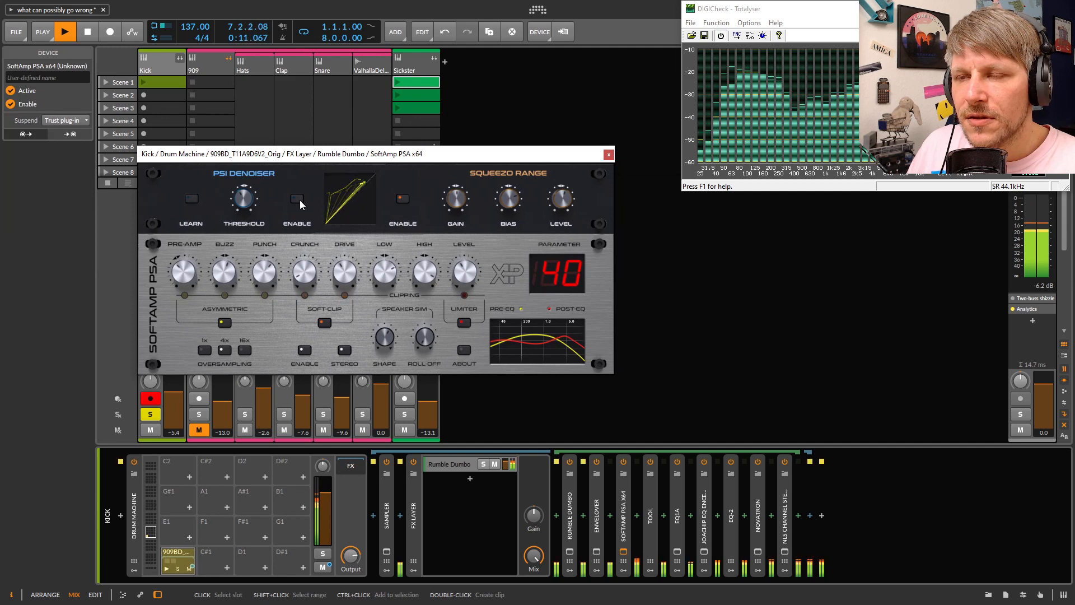
pyautogui.click(300, 202)
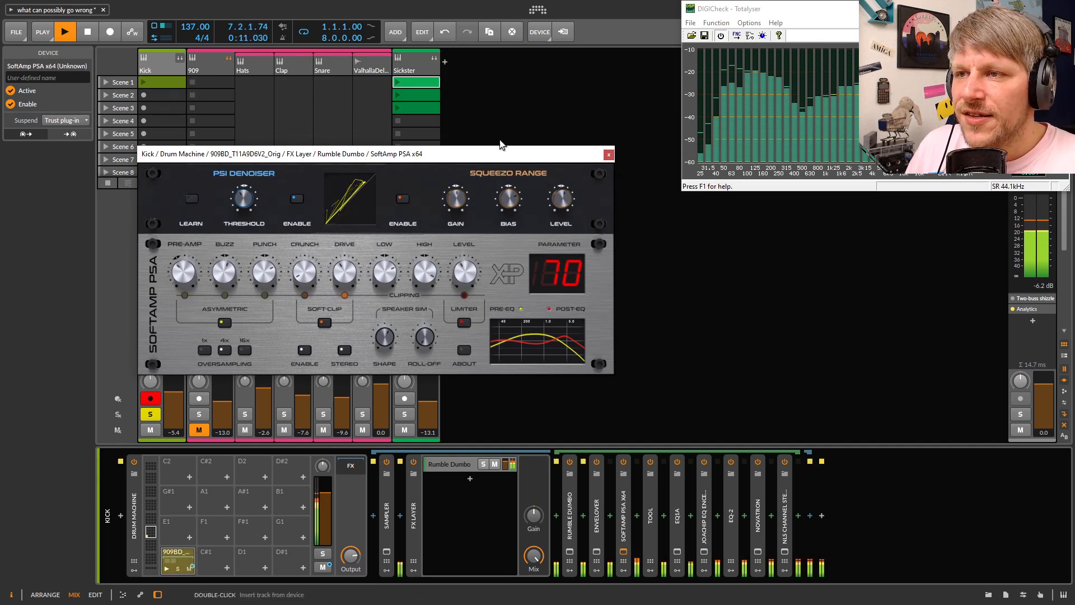
pyautogui.moveTo(496, 162); pyautogui.dragTo(498, 126)
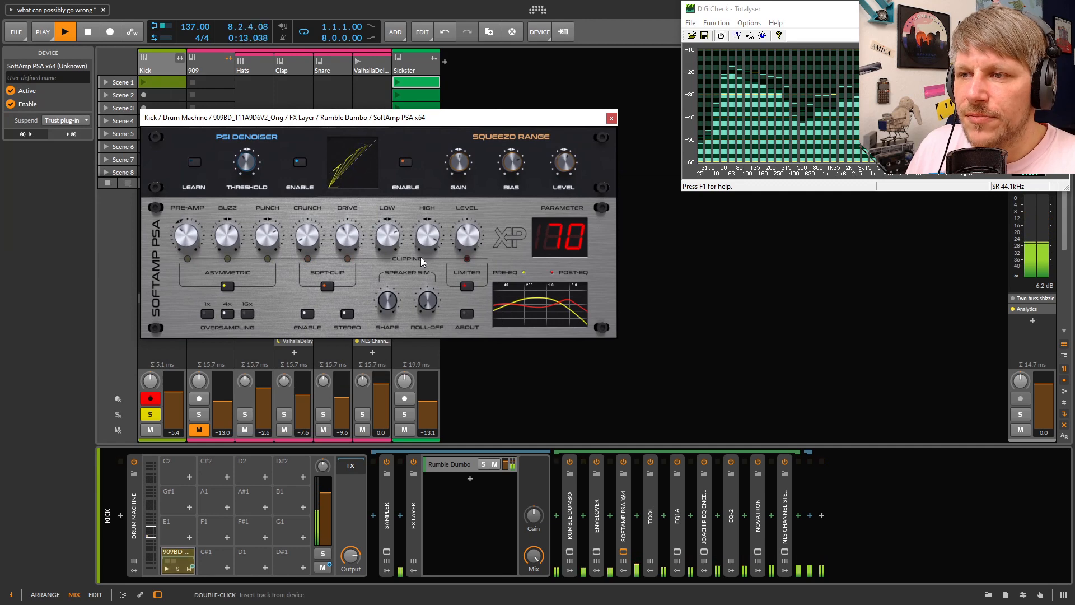
pyautogui.click(612, 118)
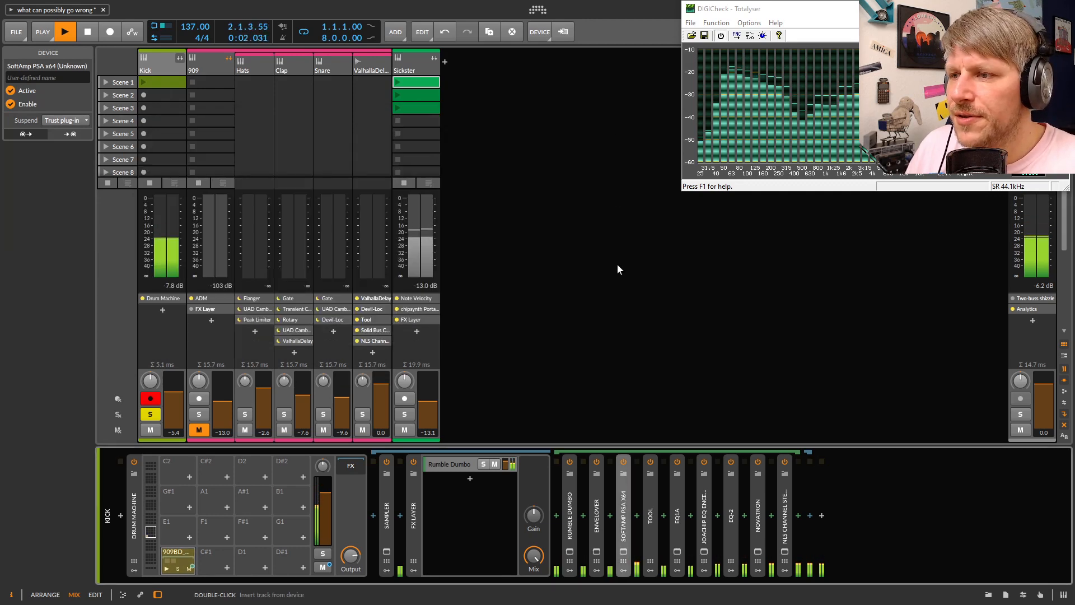
# Expand the Tool device, compare it bypassed and re-enabled beside the reopened SoftAmp PSA, and close the SoftAmp window and collapse Tool
pyautogui.doubleClick(648, 493)
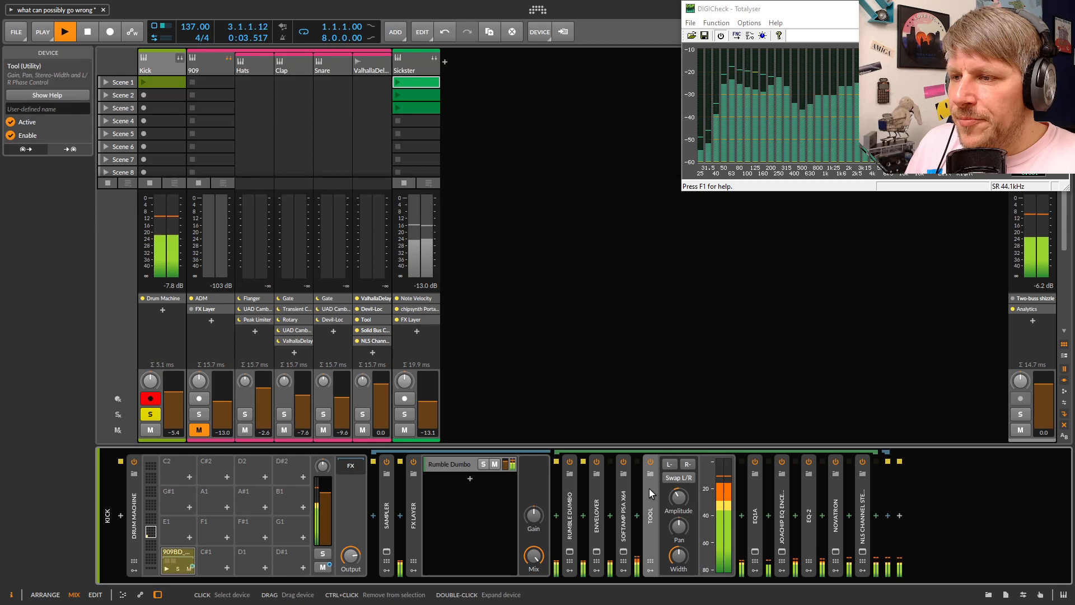
pyautogui.click(624, 552)
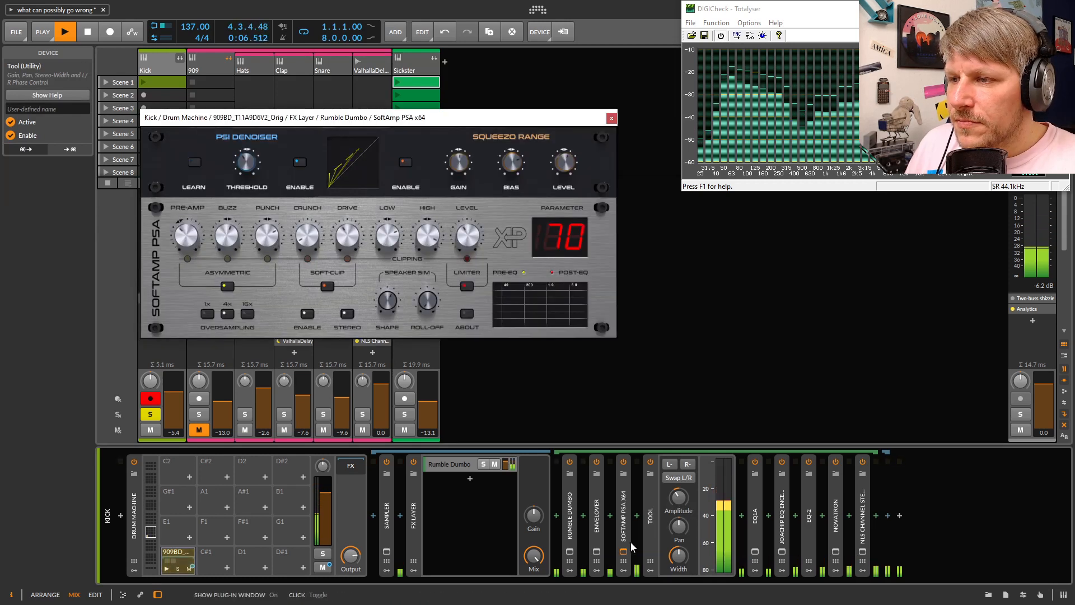
pyautogui.click(650, 463)
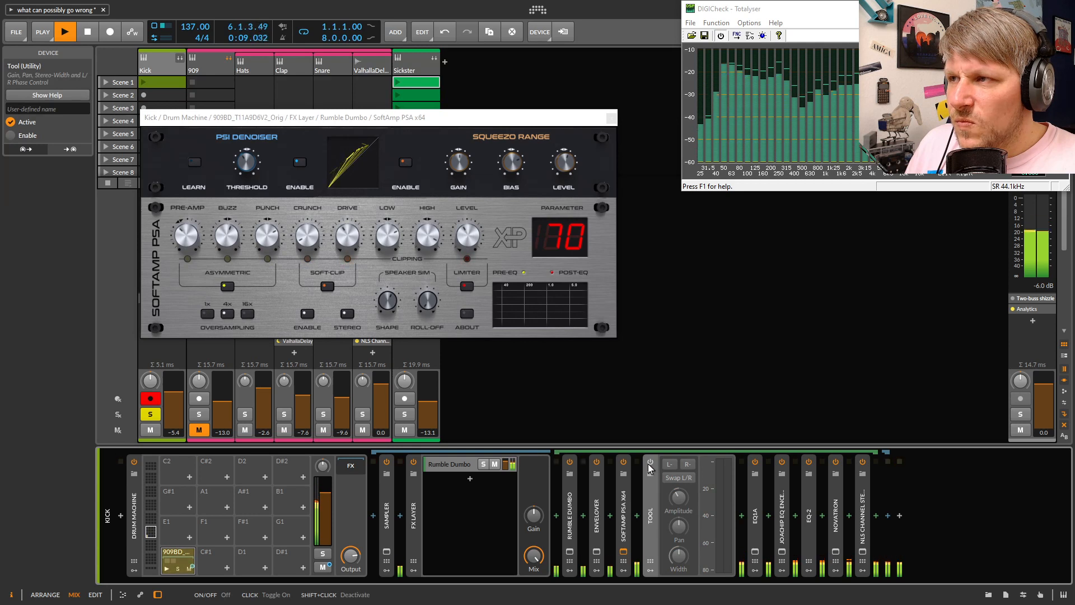
pyautogui.click(650, 462)
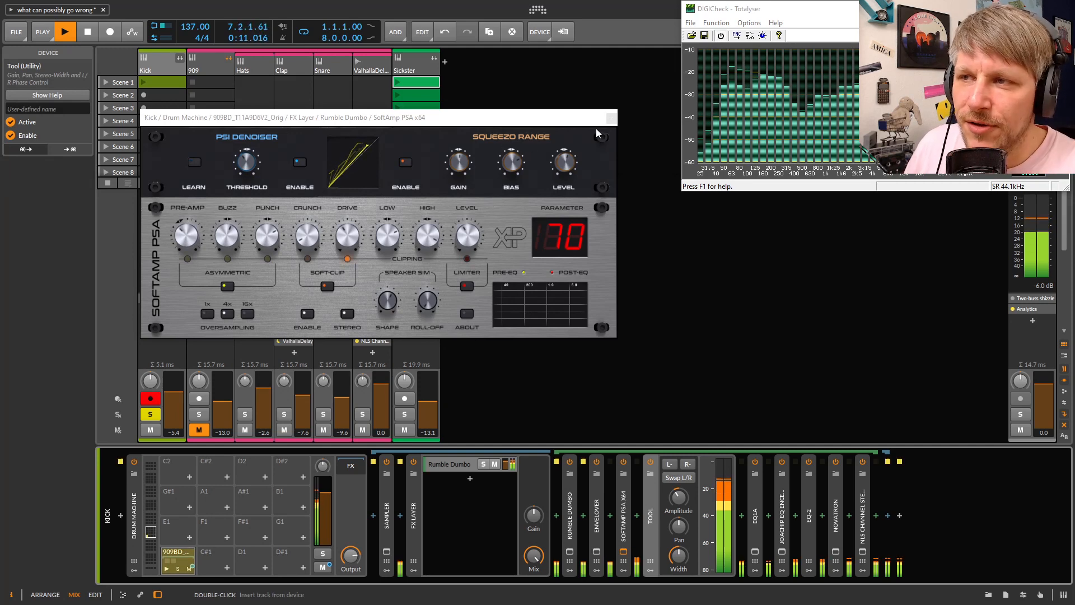
pyautogui.click(612, 117)
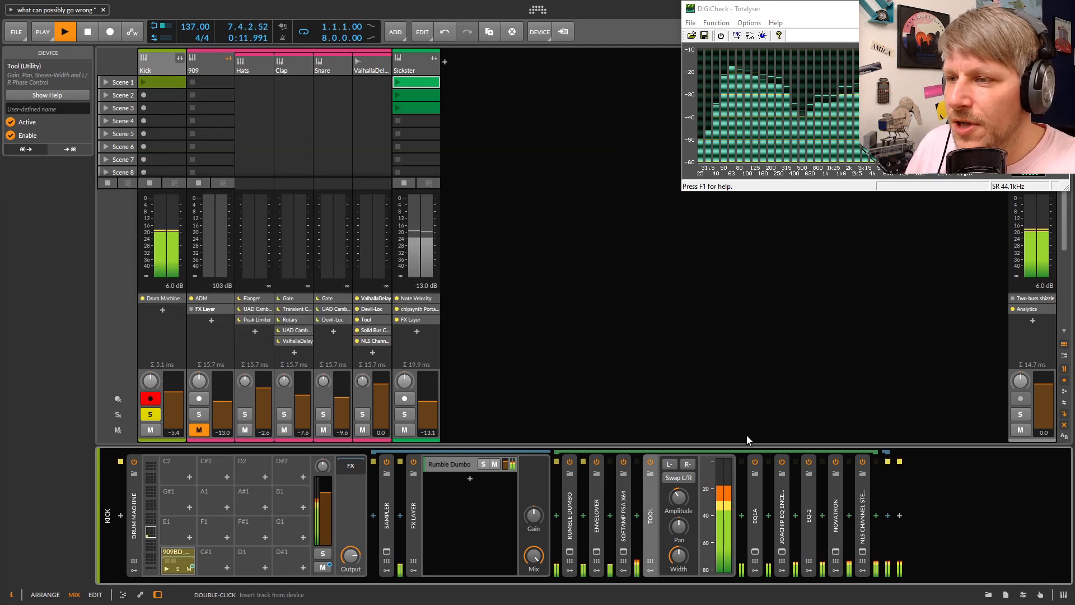
pyautogui.doubleClick(651, 487)
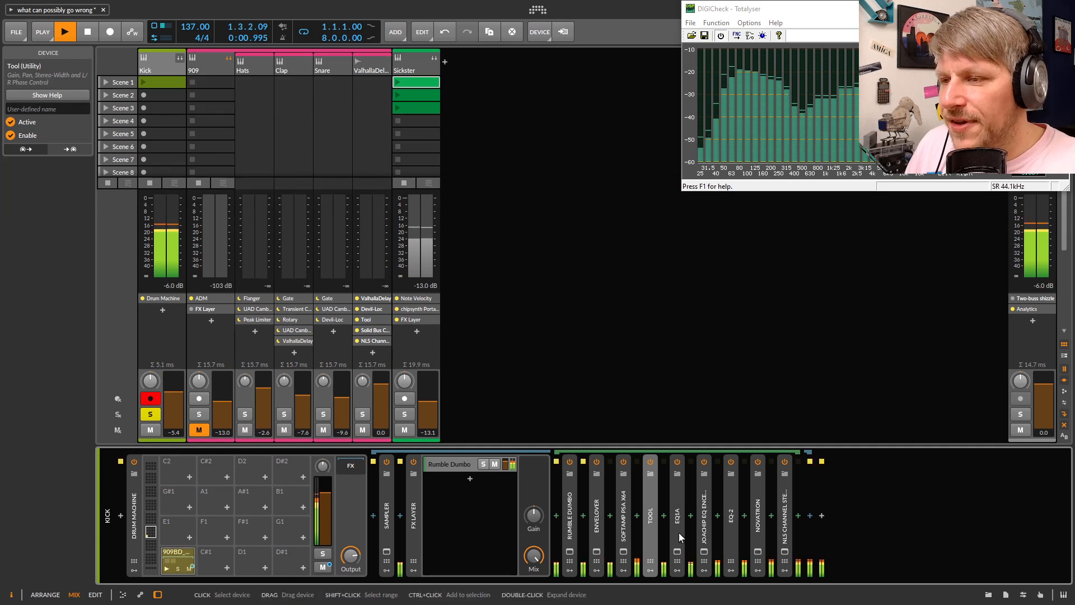
# Open the EQ1A in the Rumble Dumbo chain, reposition its window, and compare it bypassed and re-enabled
pyautogui.click(677, 551)
pyautogui.moveTo(391, 168); pyautogui.dragTo(392, 135)
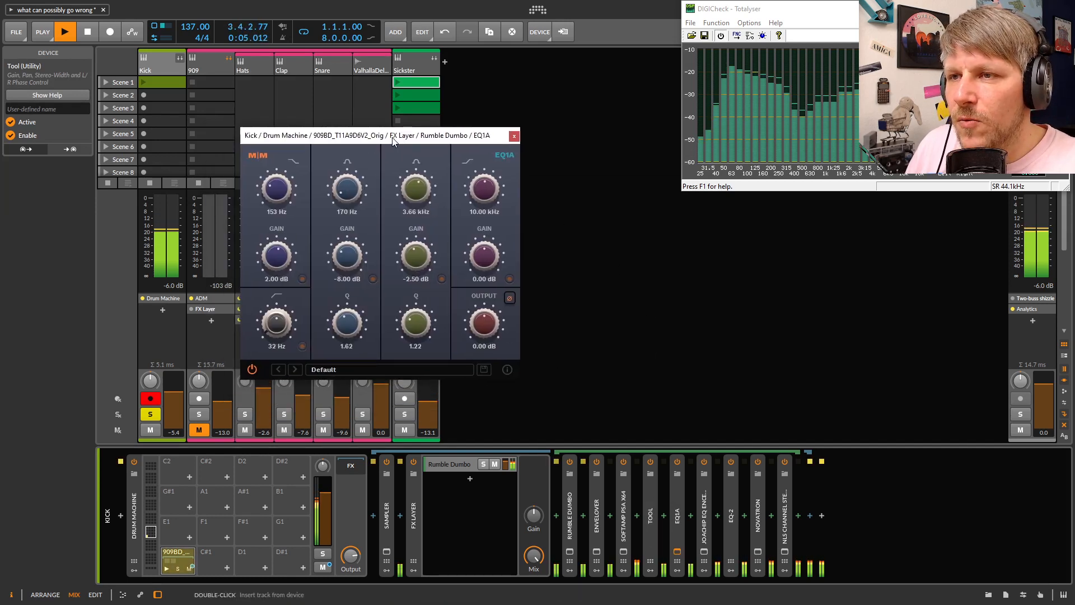
pyautogui.click(677, 462)
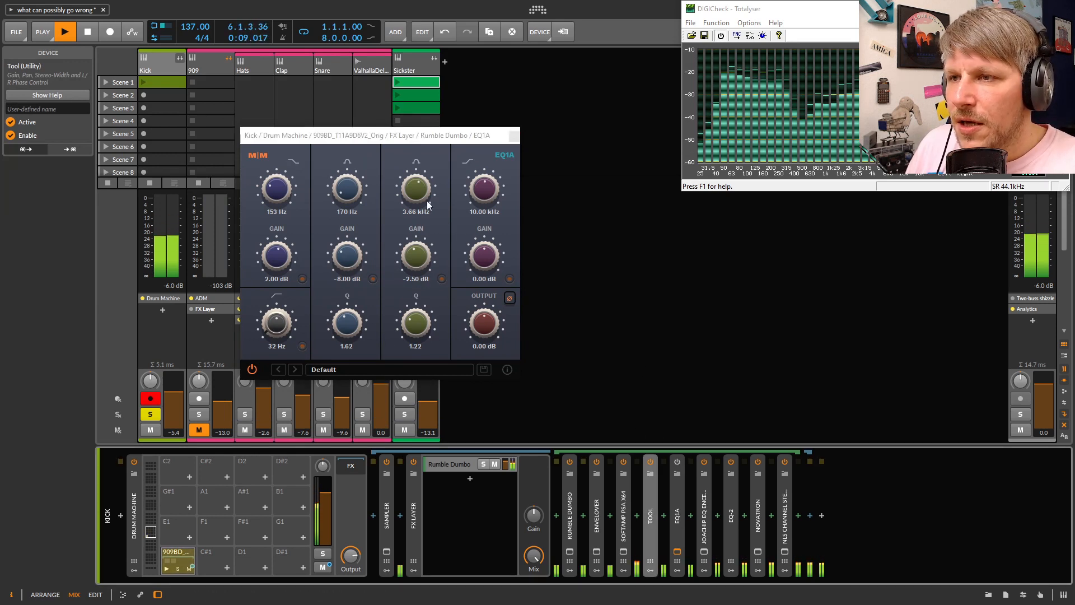
pyautogui.moveTo(410, 140); pyautogui.dragTo(426, 129)
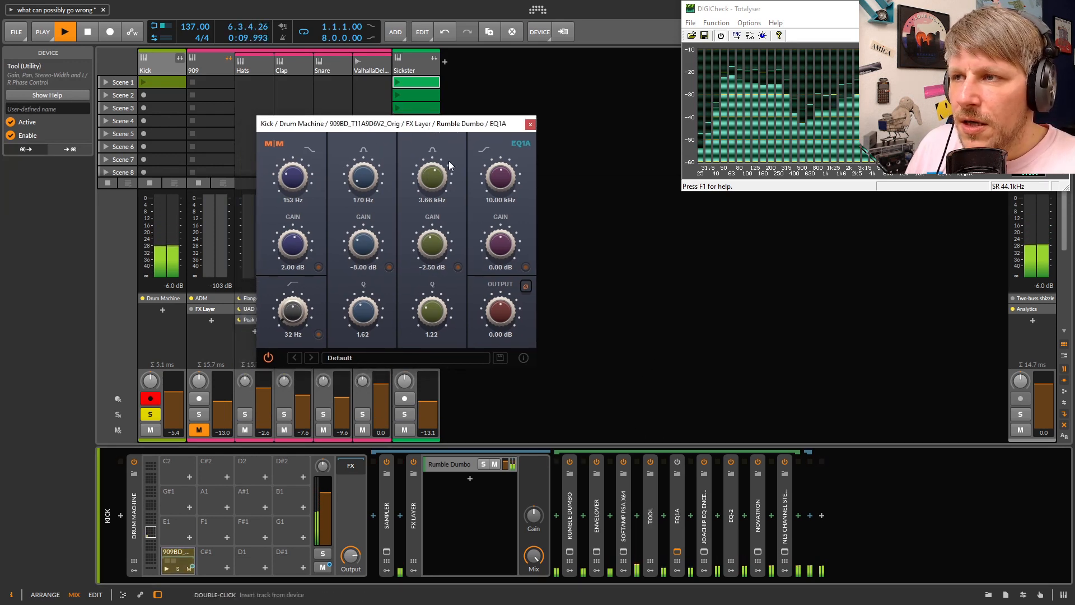
pyautogui.click(678, 462)
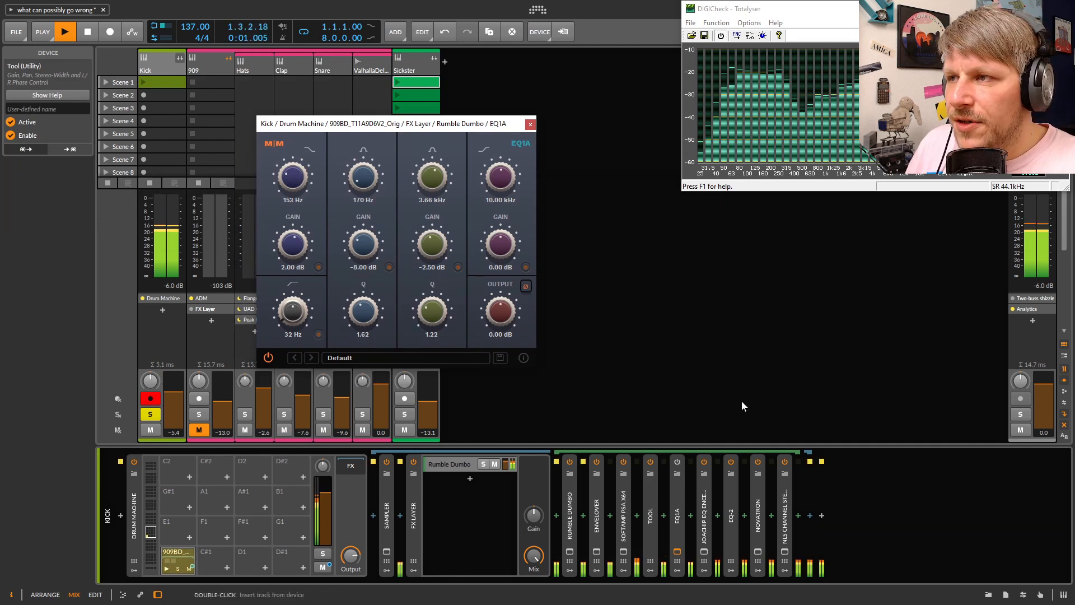
pyautogui.click(677, 464)
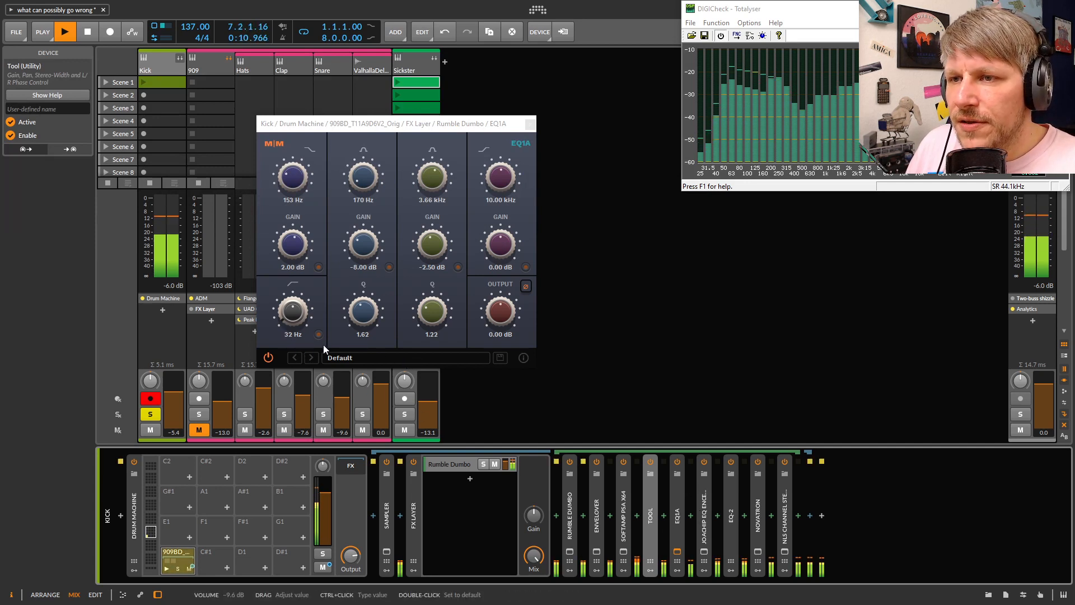
# Open the Joachip EQ Enceladus, move its window clear of the EQ1A controls, and toggle its bypass for comparison
pyautogui.click(704, 553)
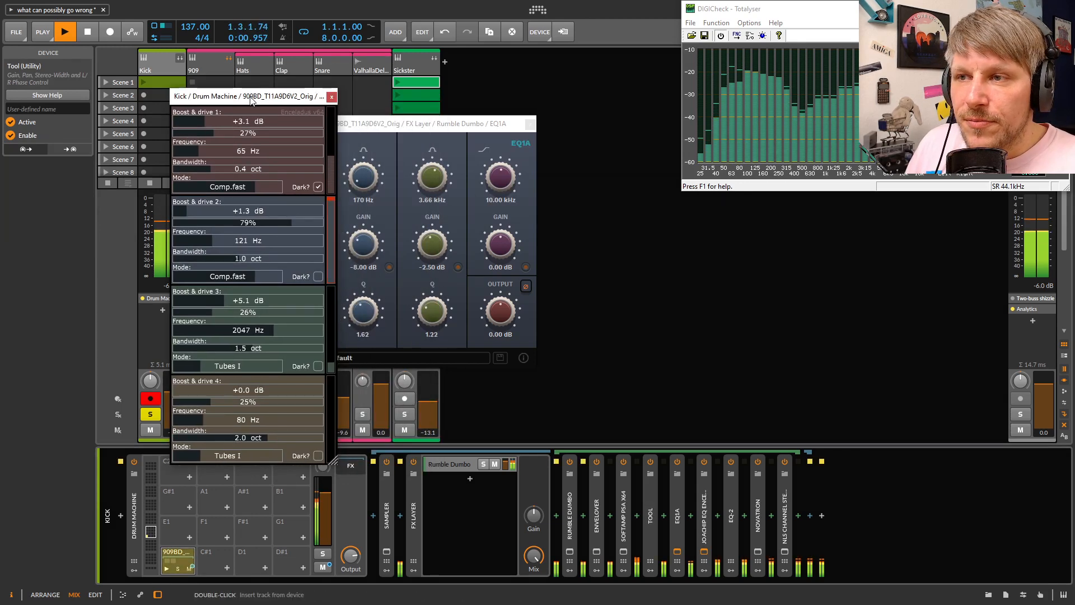
pyautogui.moveTo(363, 96); pyautogui.dragTo(267, 96)
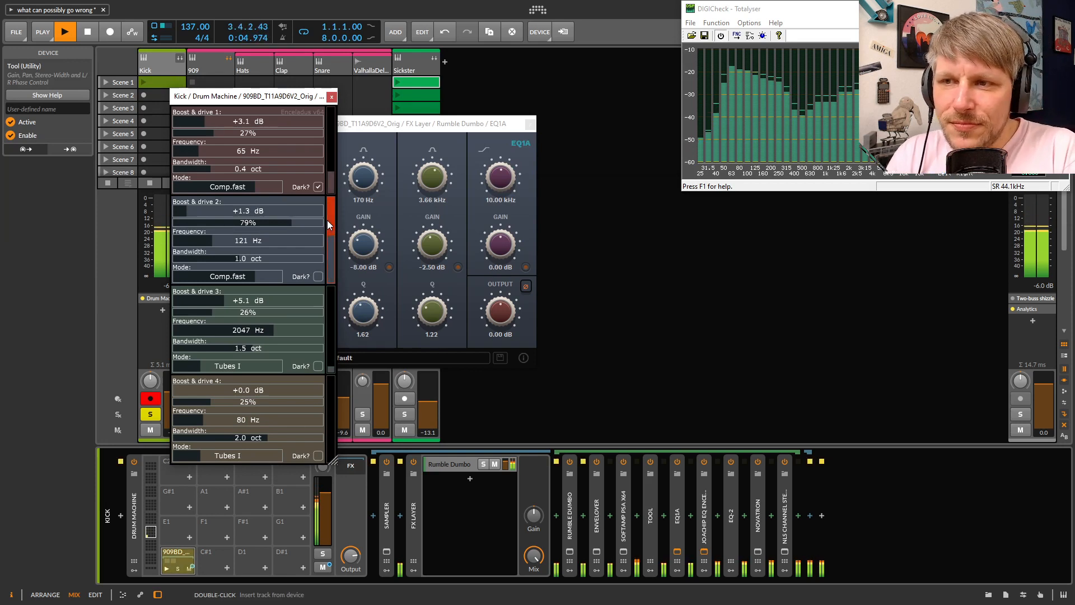
pyautogui.click(705, 462)
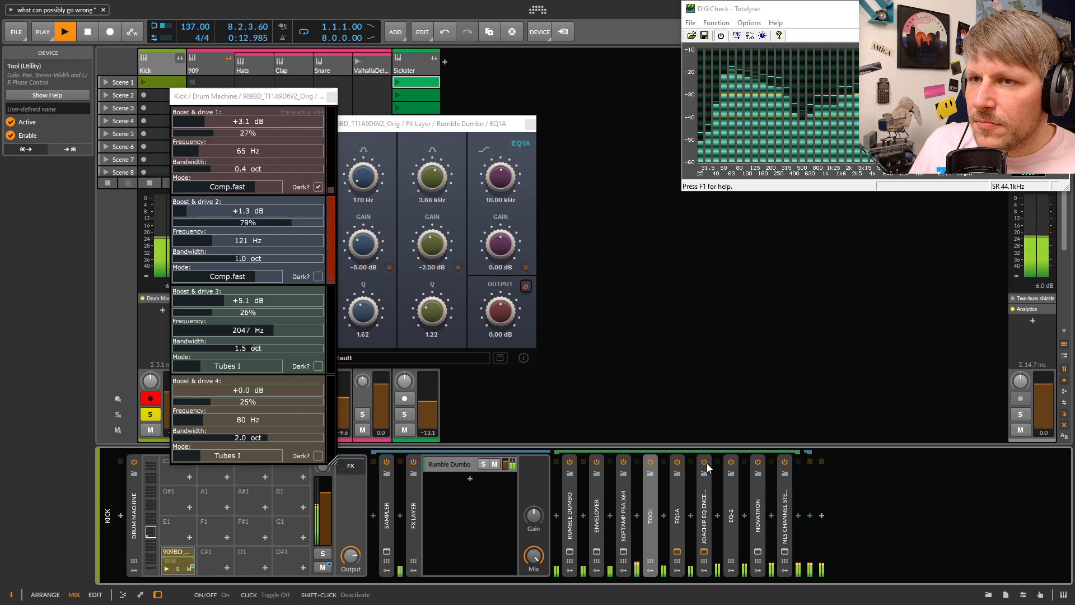
# Finish the Joachip EQ Enceladus bypass comparison, review the SoftAmp PSA settings, and close all open plug-in windows
pyautogui.click(704, 462)
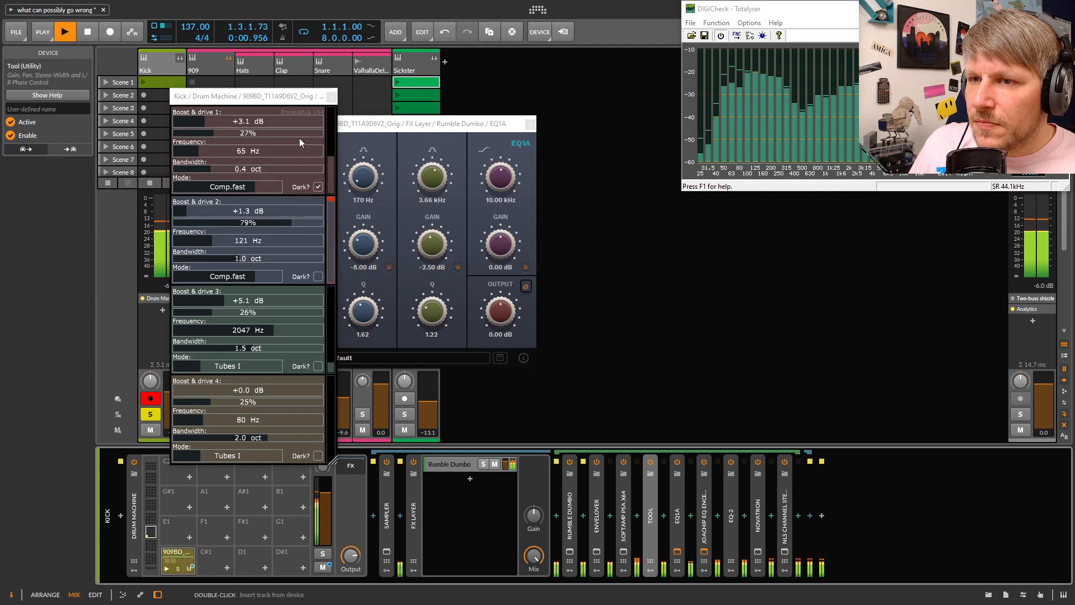
pyautogui.click(331, 97)
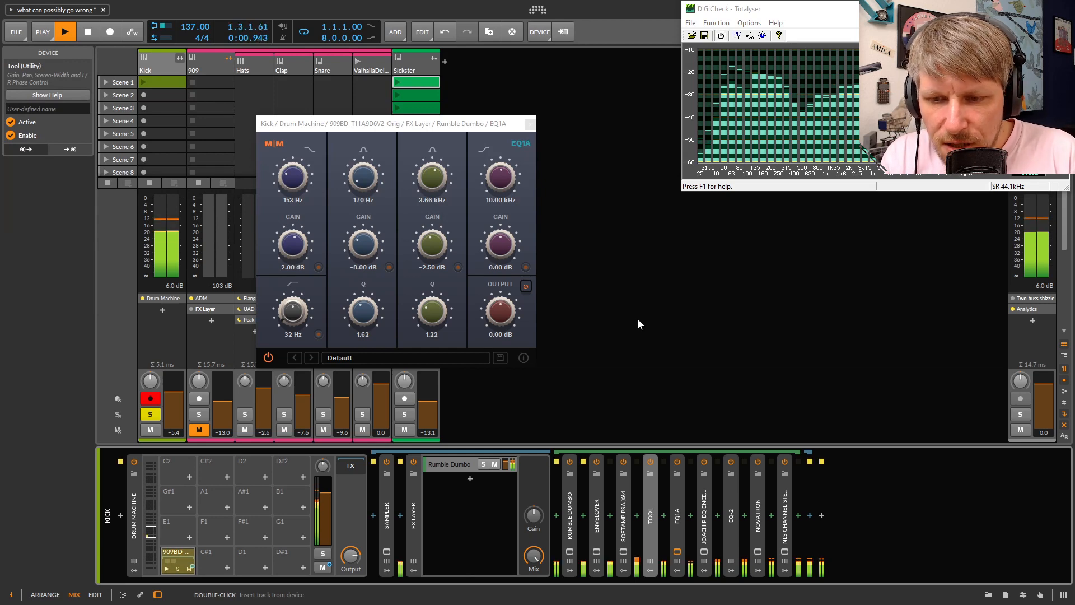
pyautogui.click(622, 552)
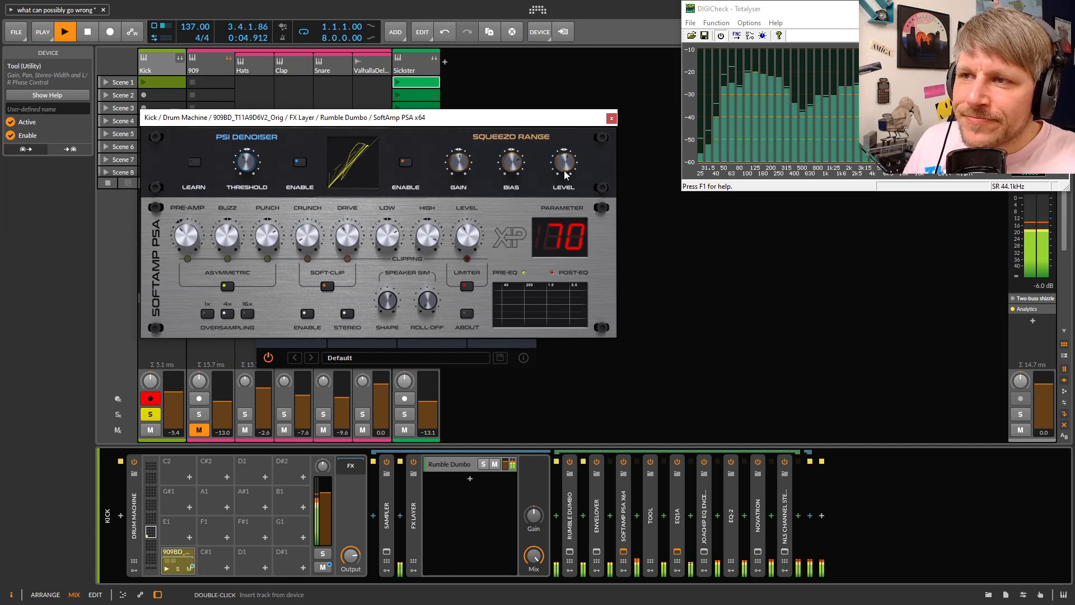
pyautogui.click(611, 118)
pyautogui.click(530, 125)
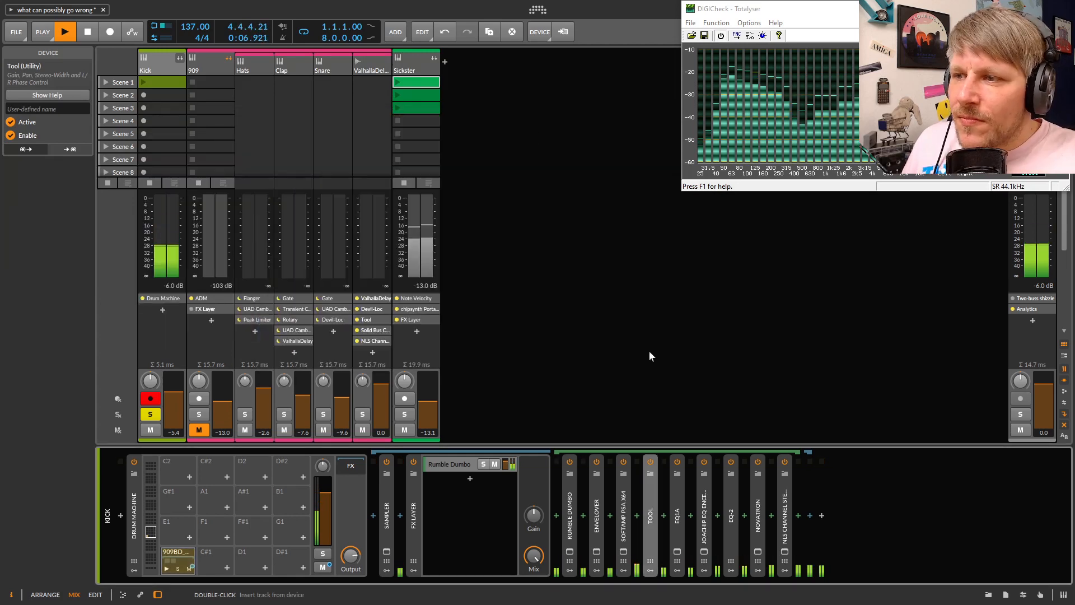
# Expand the EQ-2 device, reopen and reposition the EQ1A window, and compare the EQ1A bypassed and re-enabled
pyautogui.doubleClick(730, 535)
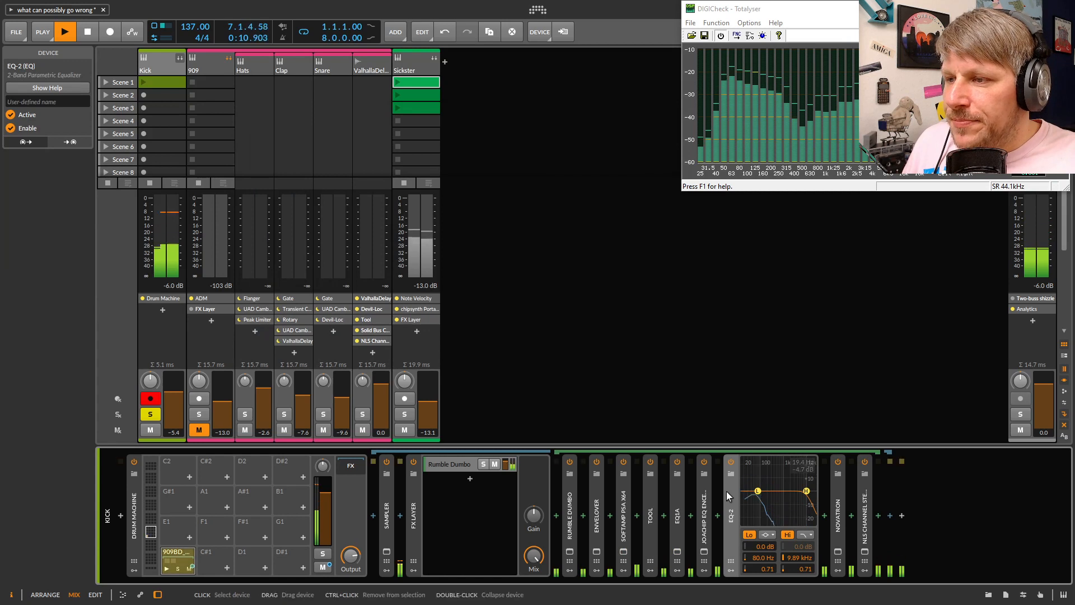
pyautogui.click(680, 513)
pyautogui.click(676, 551)
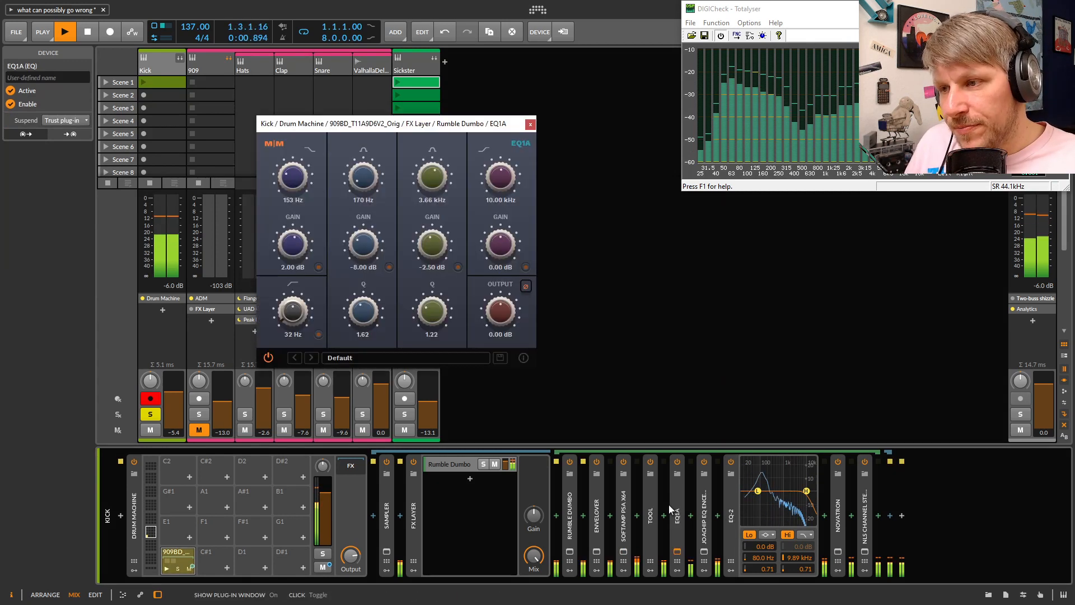
pyautogui.moveTo(410, 127); pyautogui.dragTo(346, 127)
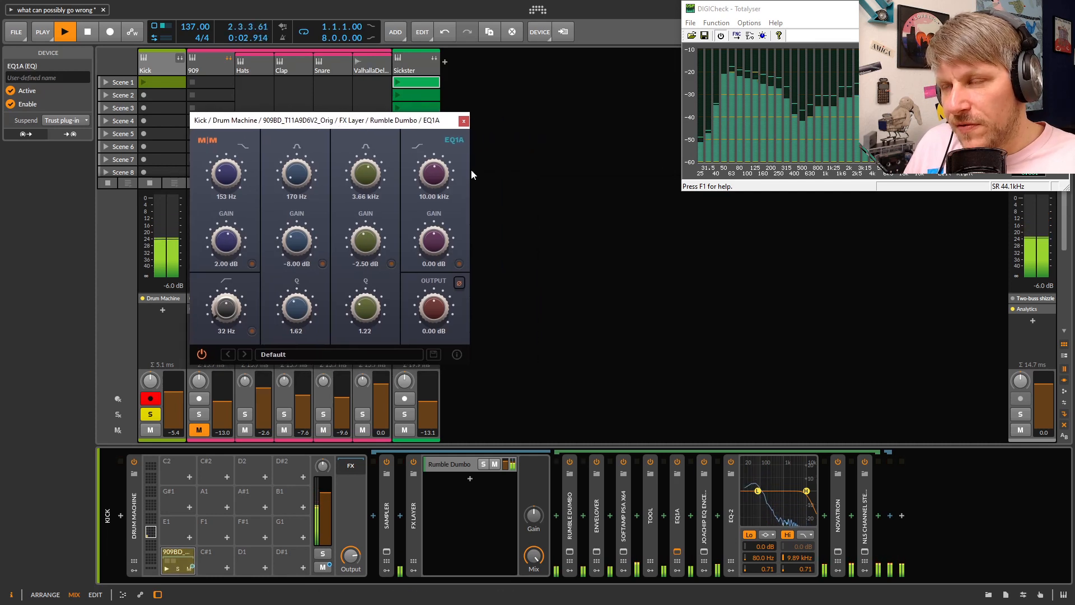
pyautogui.click(677, 464)
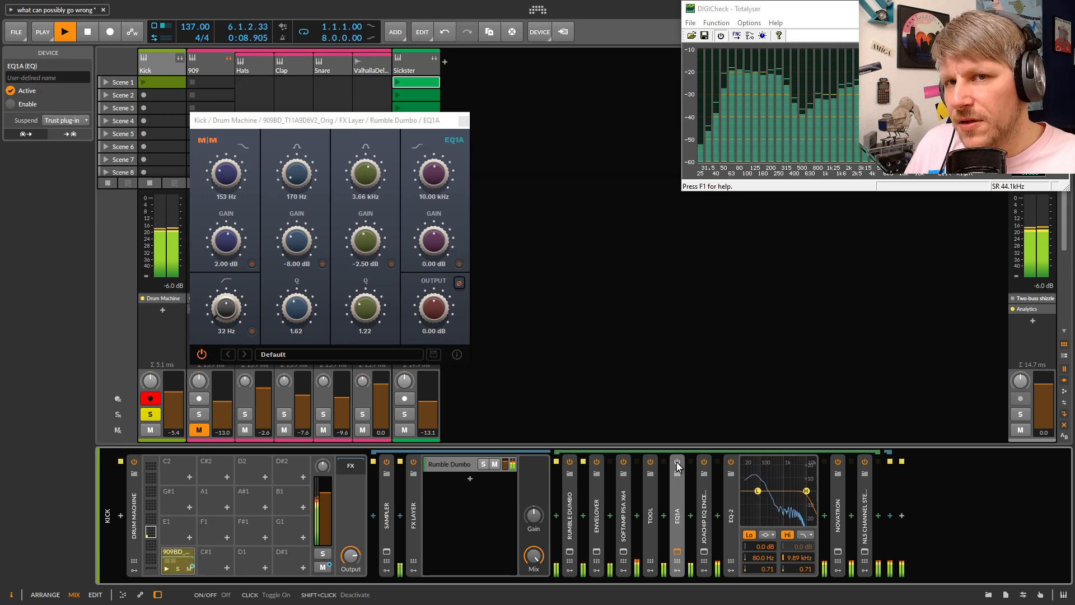
pyautogui.click(677, 463)
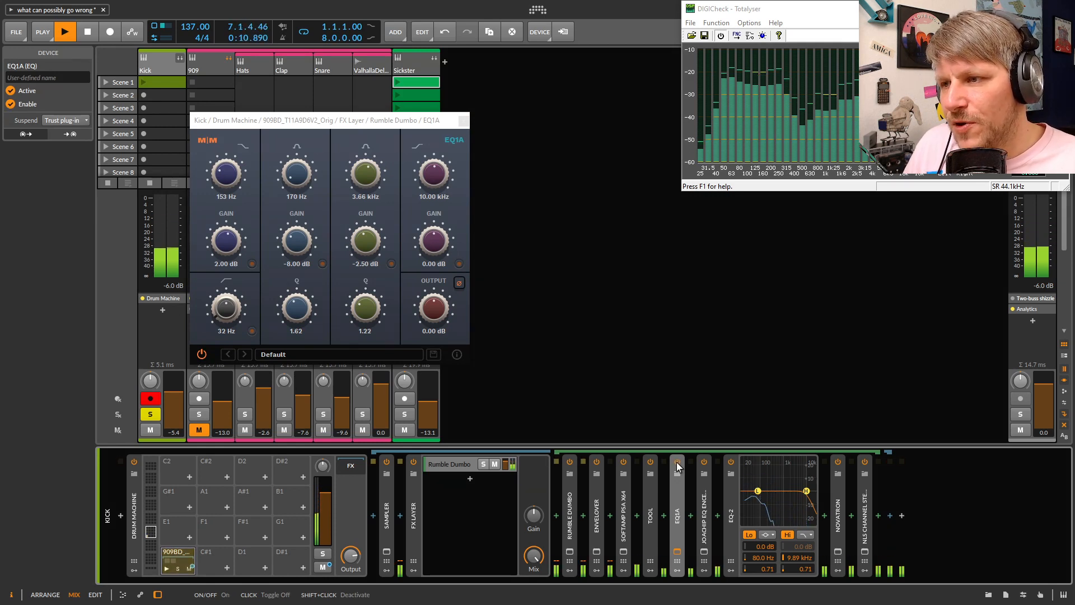
# Compare the Joachip EQ Enceladus and the EQ-2 in turn, each bypassed and re-enabled
pyautogui.click(706, 485)
pyautogui.click(706, 464)
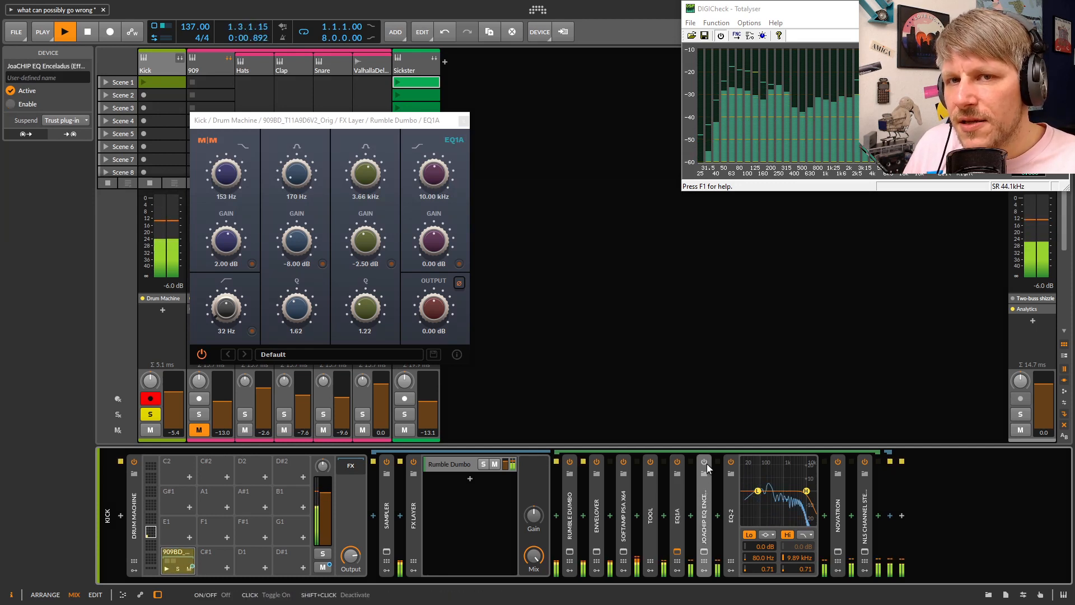
pyautogui.click(705, 462)
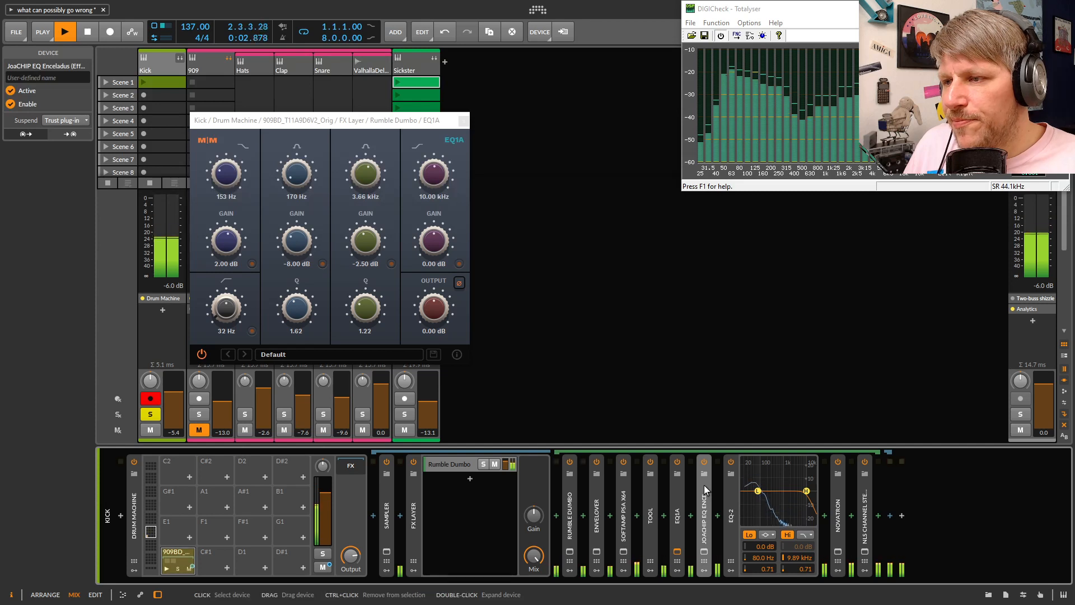
pyautogui.click(731, 509)
pyautogui.click(730, 462)
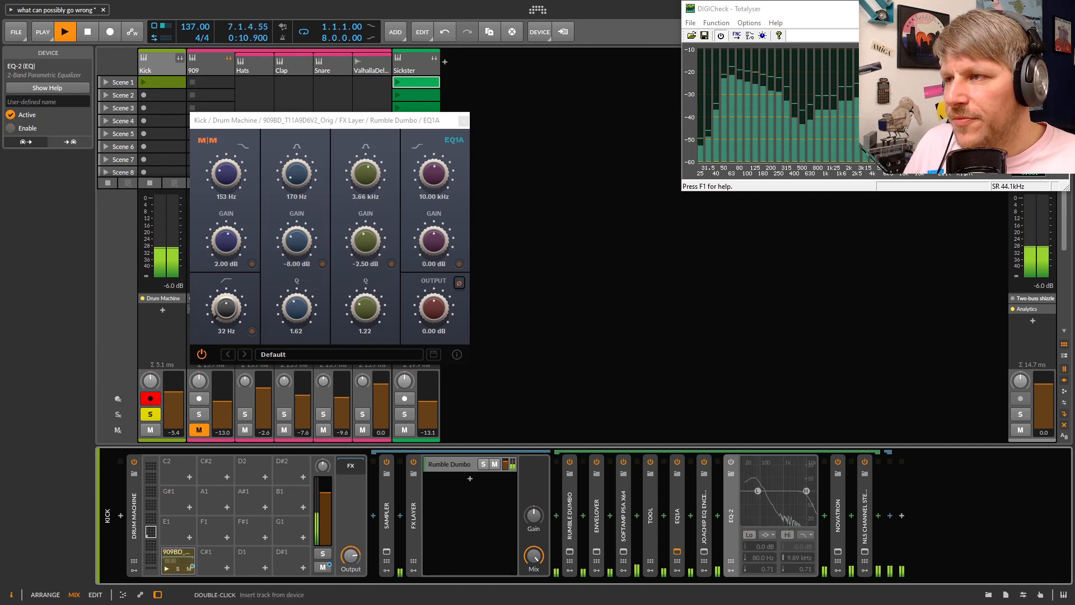
pyautogui.click(731, 460)
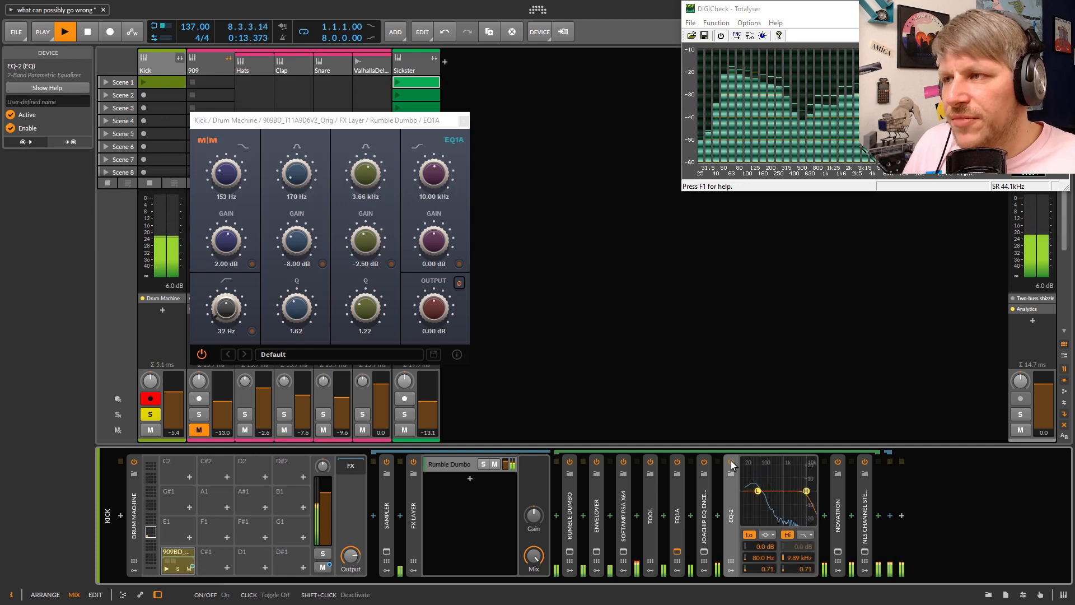
# Replace the EQ1A window with the Novatron's, compare the Novatron bypassed and re-enabled, and close its window
pyautogui.click(840, 484)
pyautogui.click(837, 552)
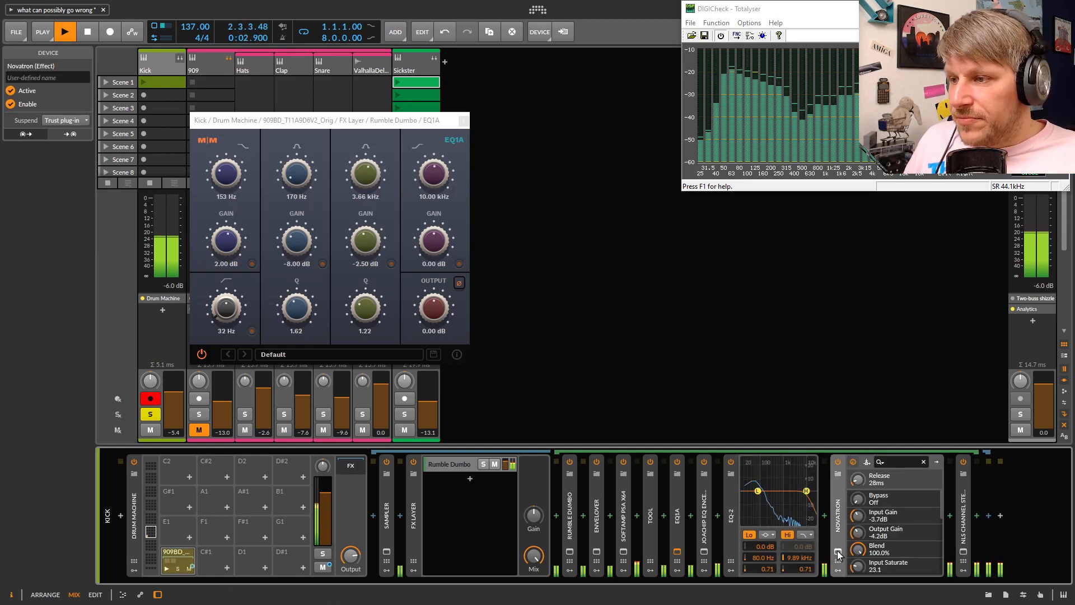
pyautogui.click(463, 121)
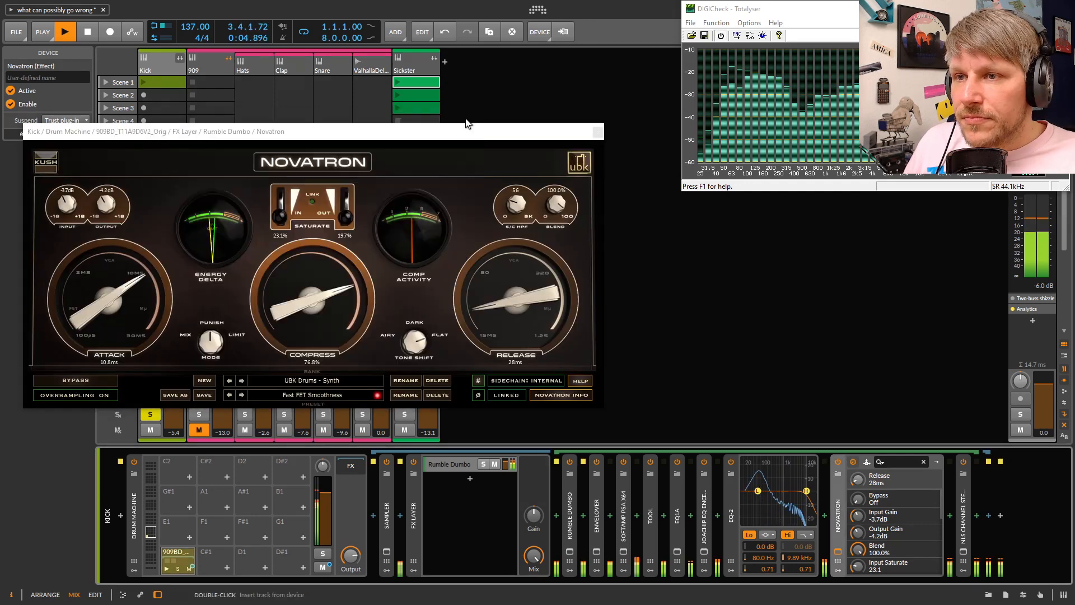
pyautogui.moveTo(361, 135); pyautogui.dragTo(407, 130)
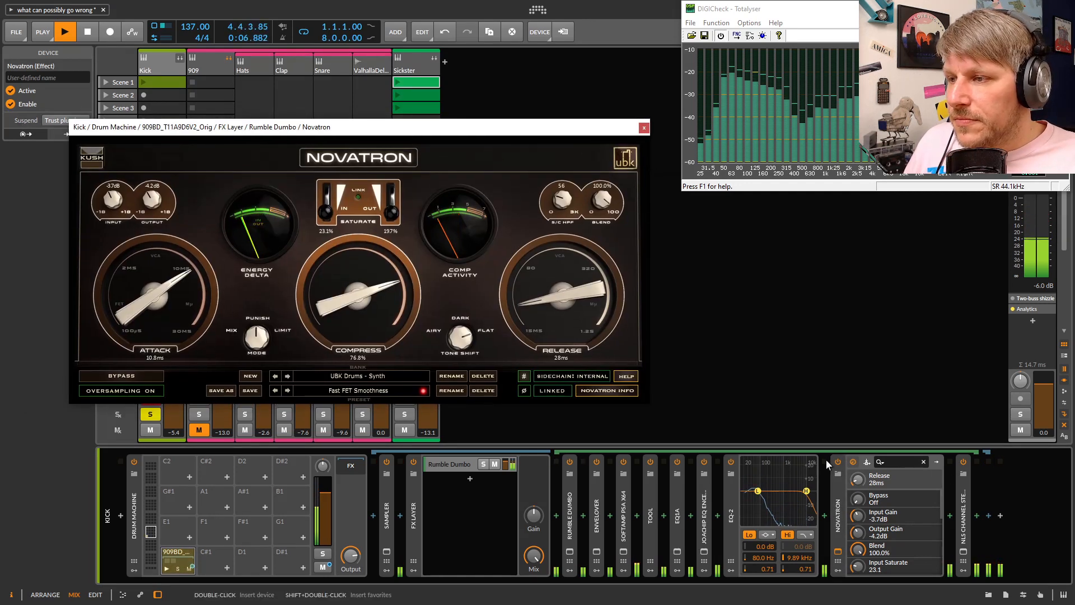
pyautogui.click(852, 462)
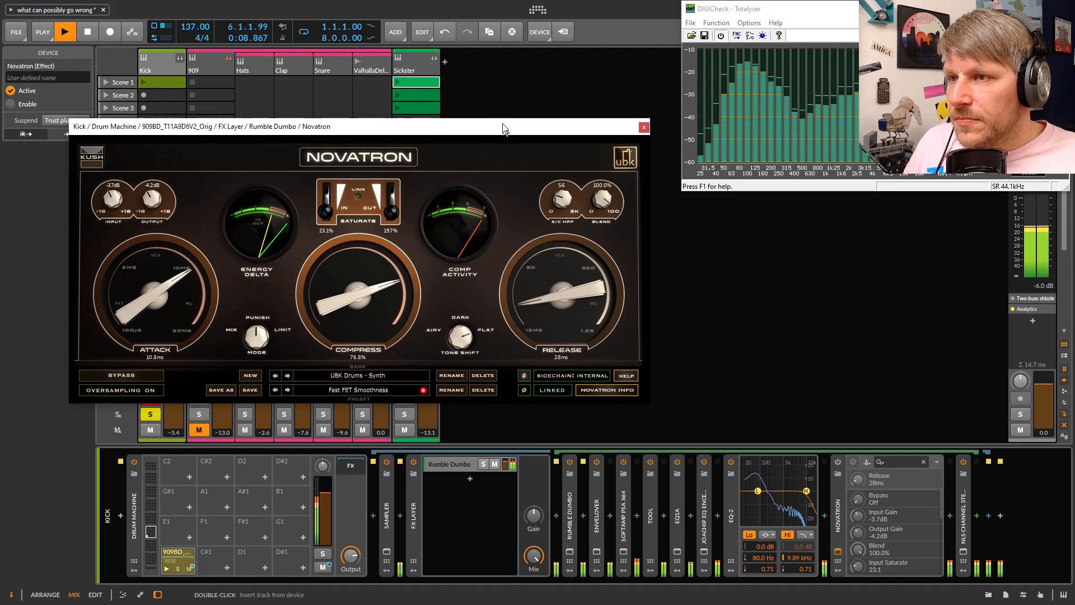
pyautogui.moveTo(503, 127); pyautogui.dragTo(498, 99)
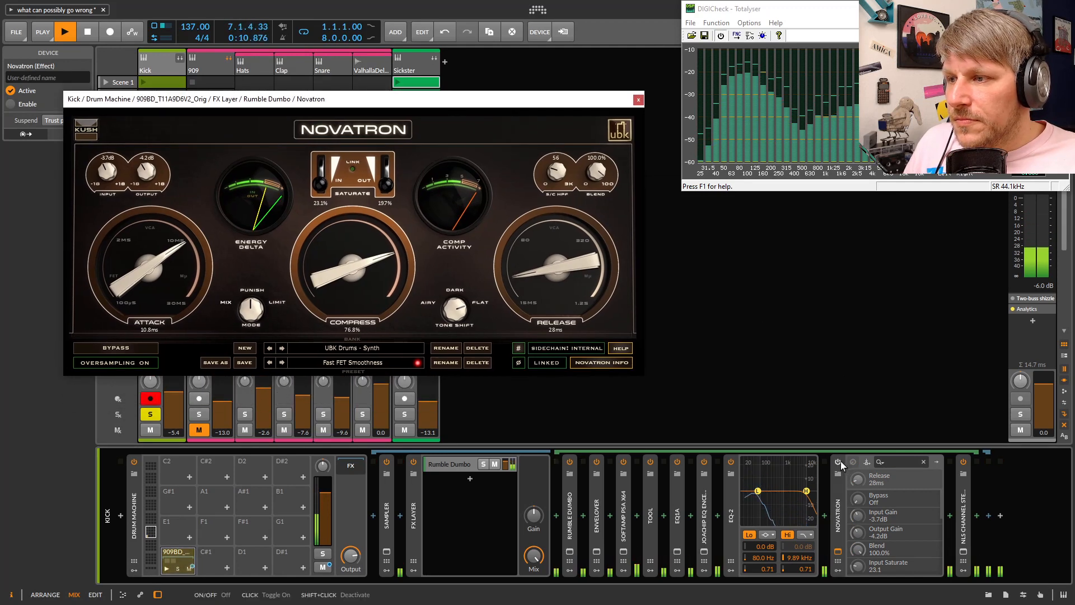
pyautogui.click(841, 461)
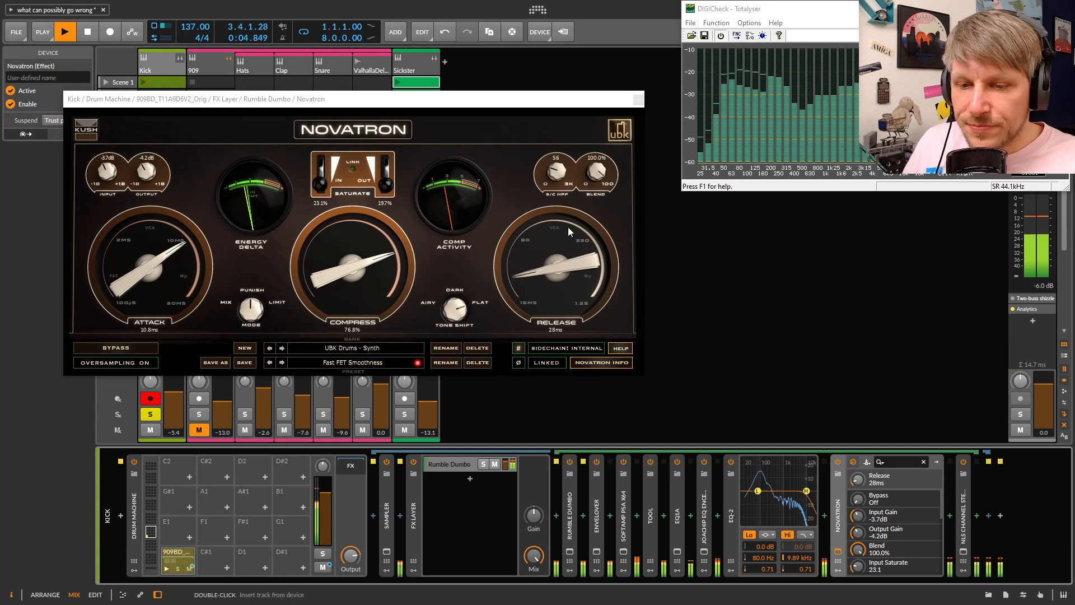
pyautogui.click(637, 99)
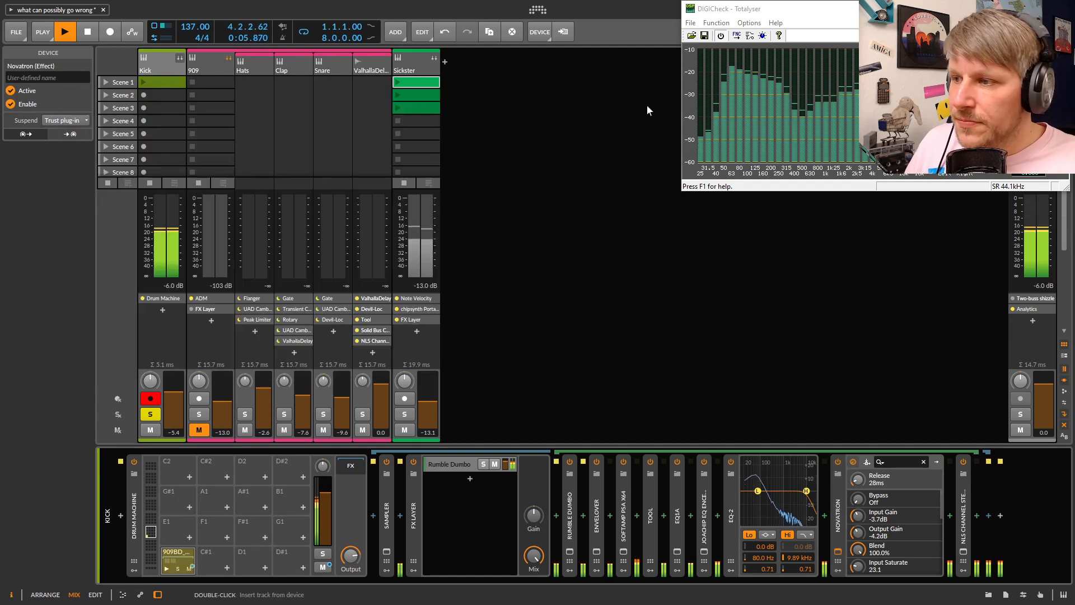
# Expand the NLS Channel Stereo at the end of the Rumble Dumbo chain, examine its plug-in window, and close it
pyautogui.click(962, 535)
pyautogui.click(963, 550)
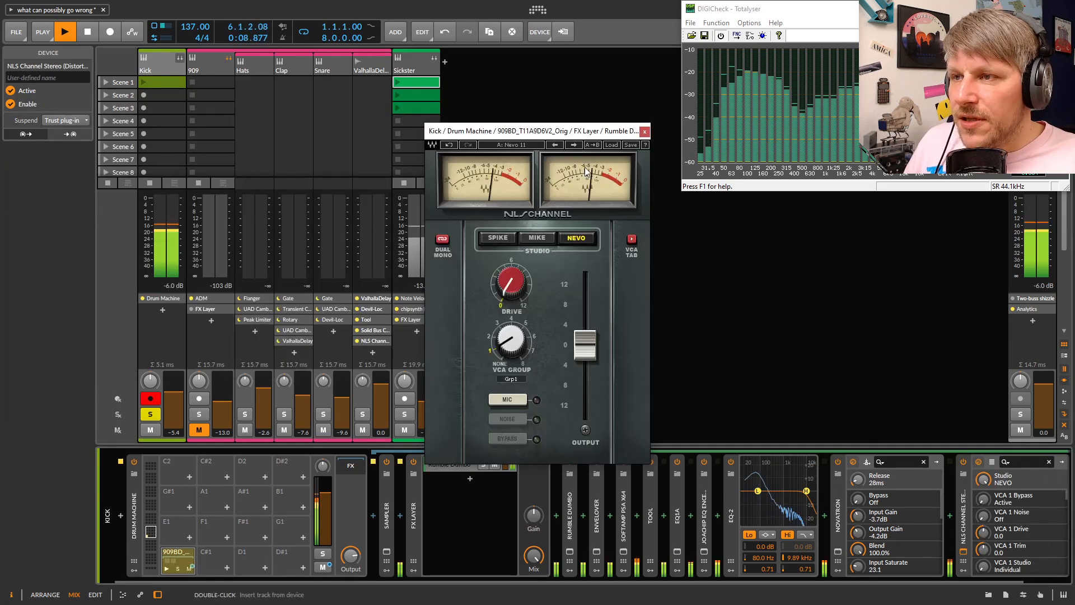
pyautogui.moveTo(532, 133); pyautogui.dragTo(385, 90)
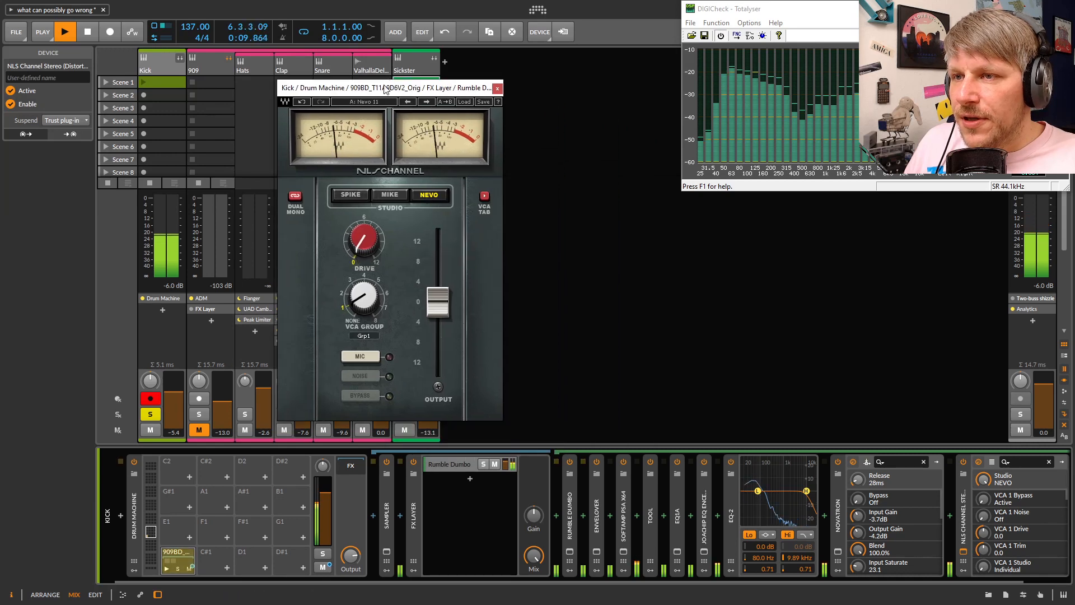
pyautogui.click(497, 88)
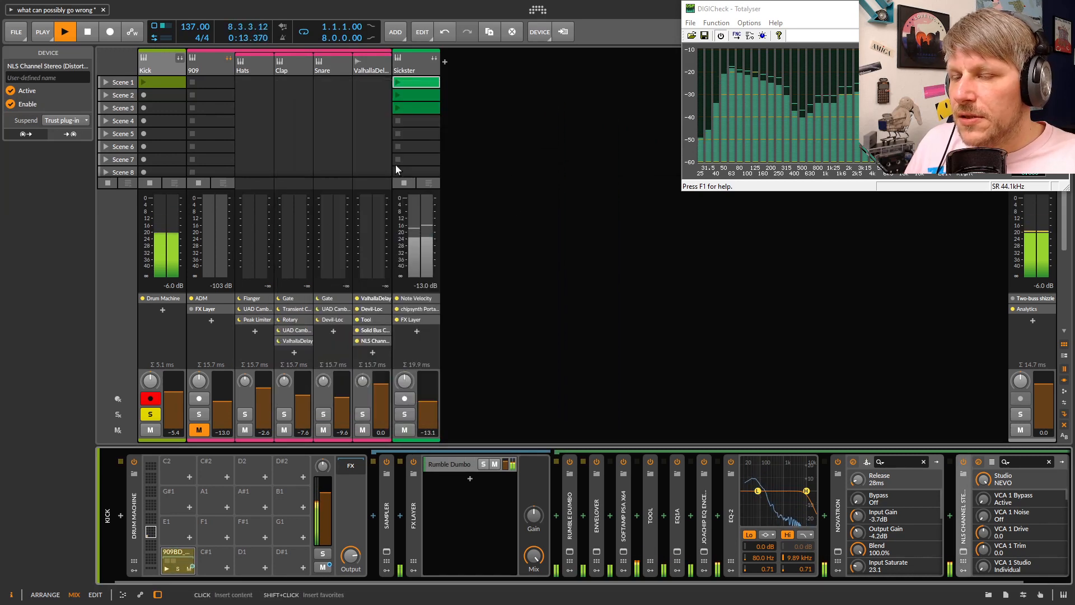
# Turn off solo on the Kick track and select that track
pyautogui.click(151, 416)
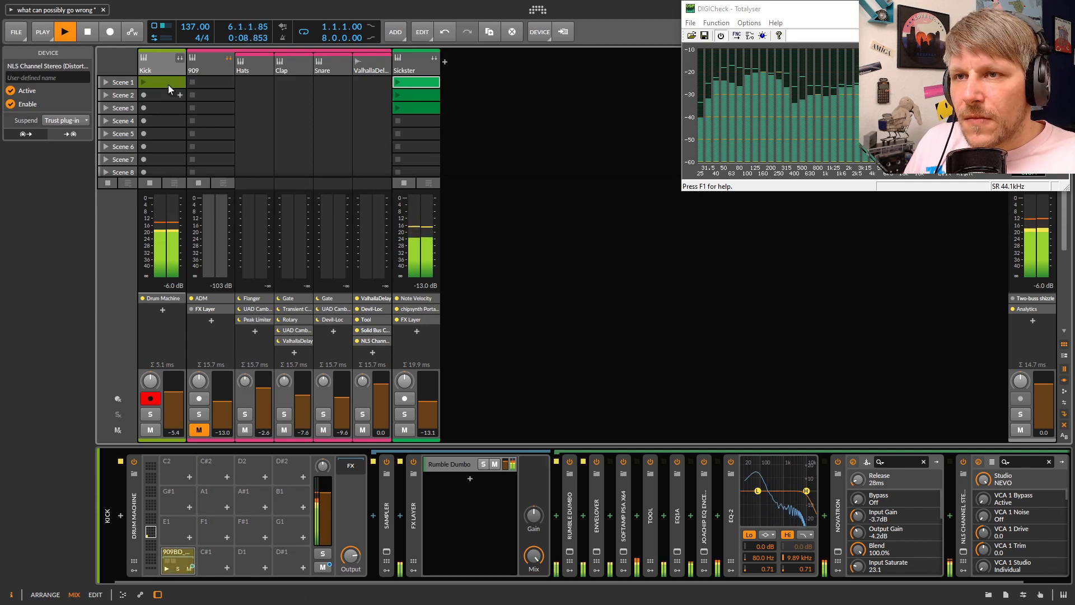
pyautogui.doubleClick(162, 65)
pyautogui.click(162, 65)
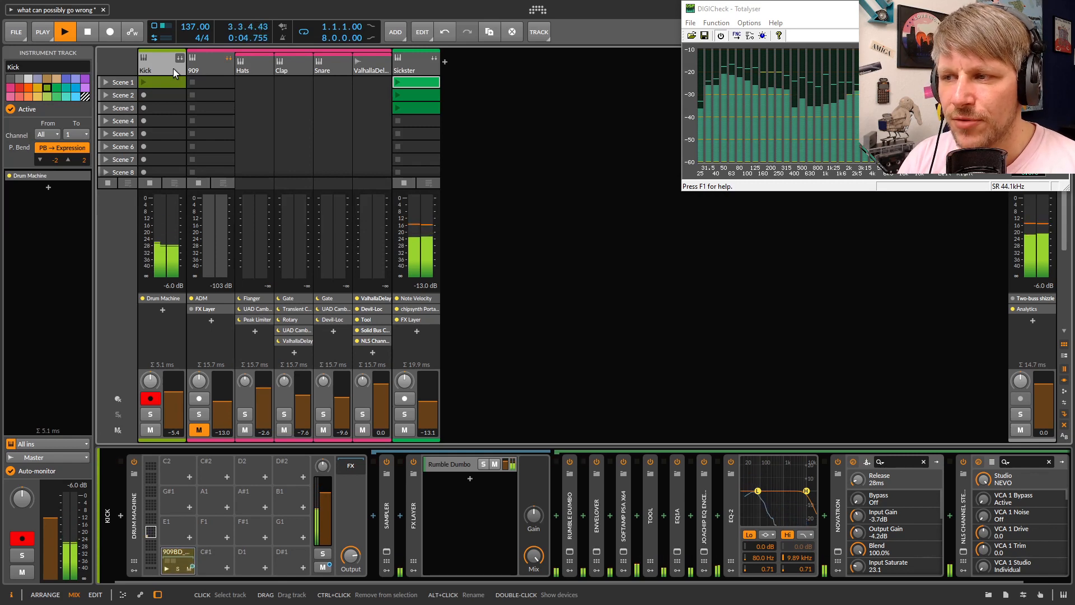
# Set the attack of the Rumble Dumbo chain's Novatron to 14.4 ms while comparing it with bypass, and close its window
pyautogui.click(837, 552)
pyautogui.moveTo(465, 116); pyautogui.dragTo(491, 124)
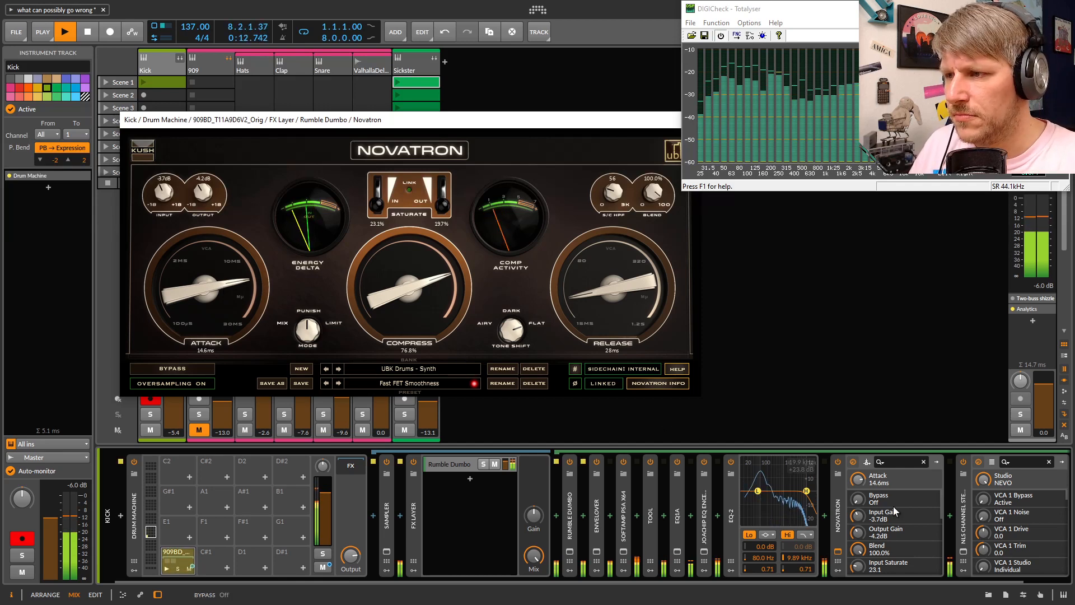
pyautogui.click(840, 515)
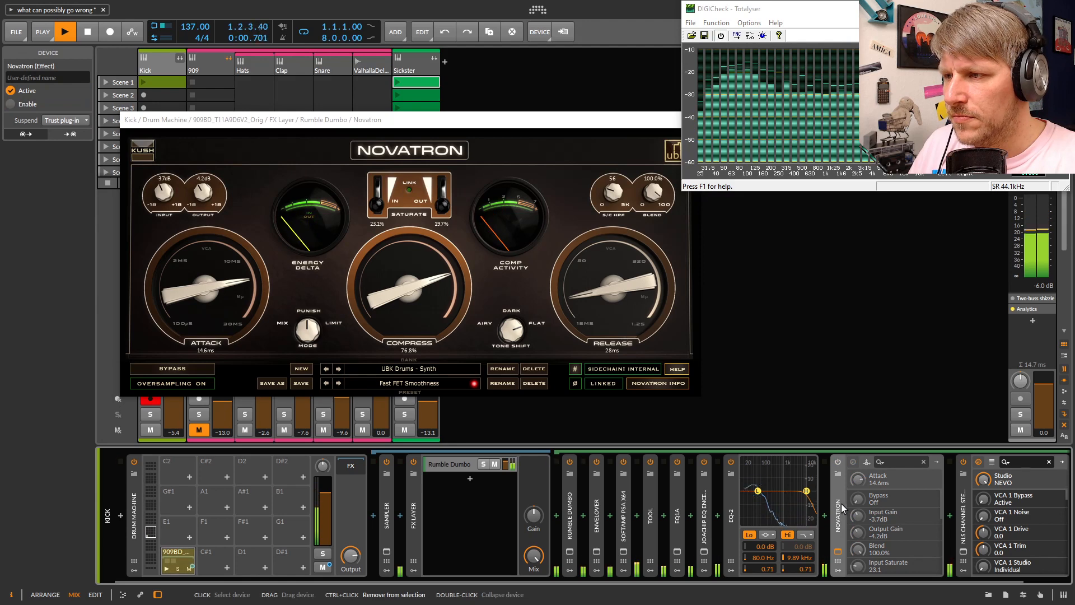
pyautogui.moveTo(237, 287)
pyautogui.mouseDown()
pyautogui.moveTo(214, 317)
pyautogui.moveTo(216, 388)
pyautogui.moveTo(230, 259)
pyautogui.moveTo(232, 286)
pyautogui.mouseUp()
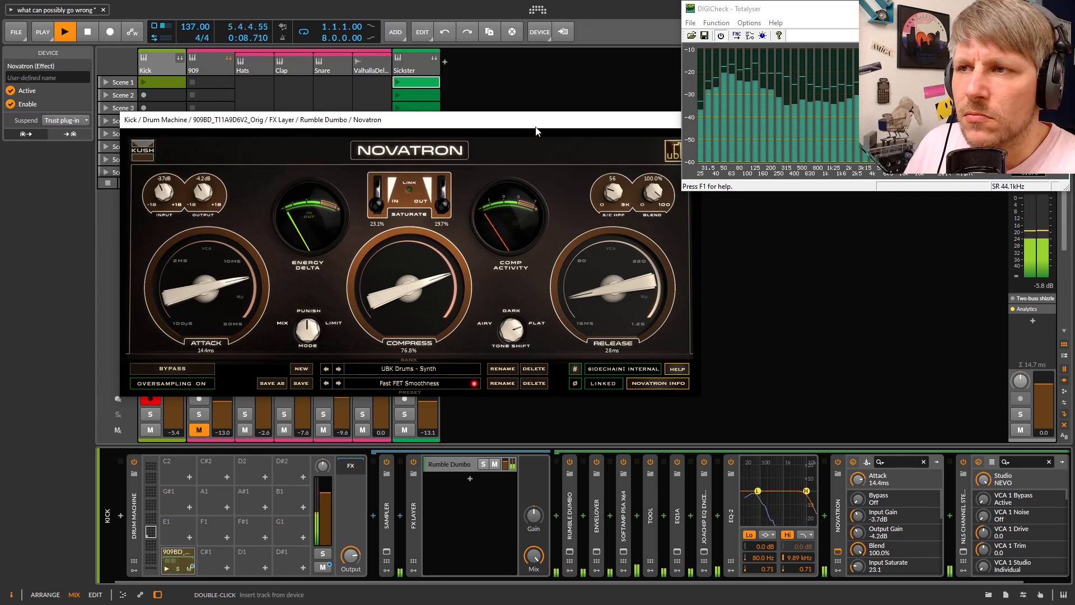
pyautogui.moveTo(539, 126); pyautogui.dragTo(476, 146)
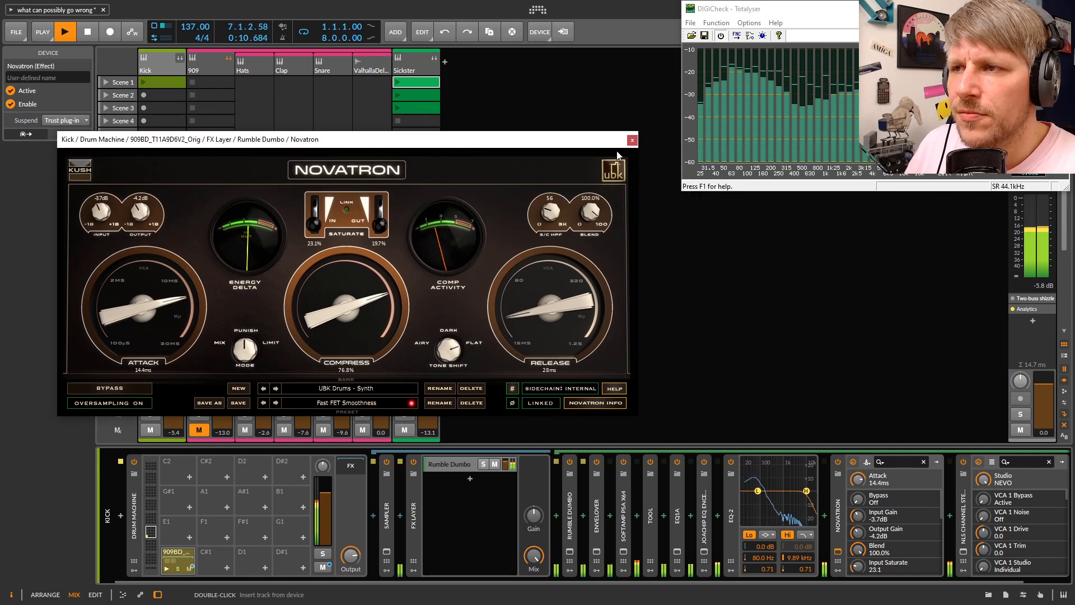
pyautogui.click(633, 141)
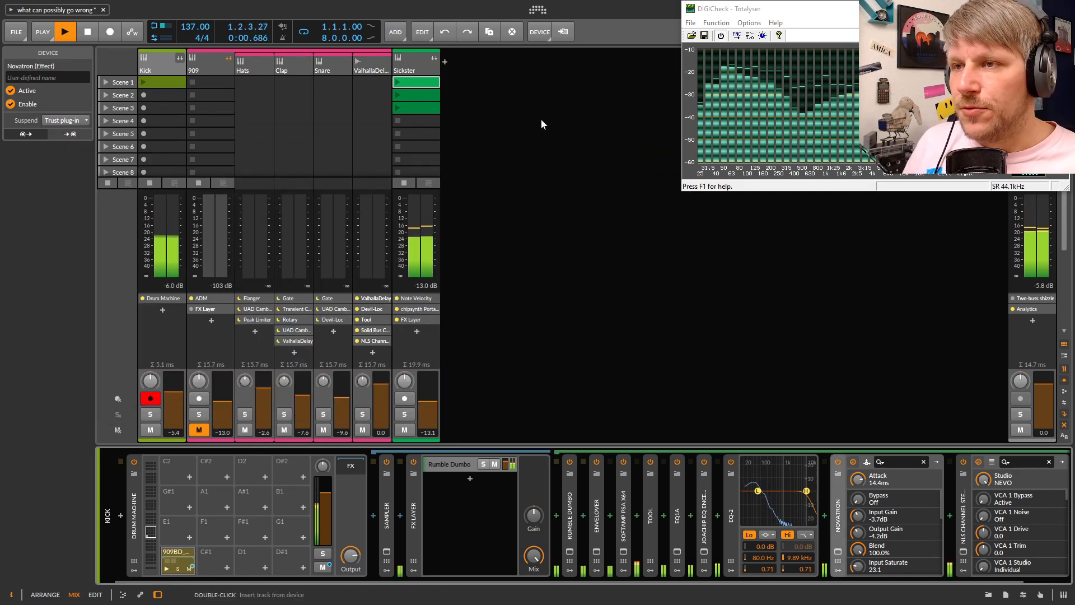
# Examine the notes of the Sickster track's Scene 1 clip in an enlarged detail editor, and return to the track's device chain
pyautogui.click(416, 65)
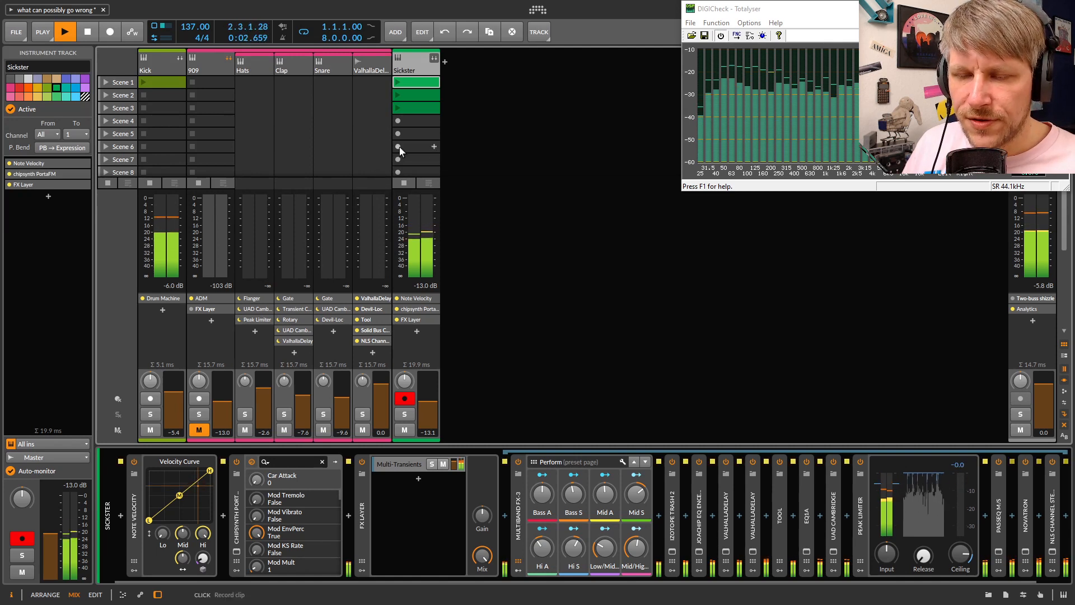
pyautogui.doubleClick(421, 86)
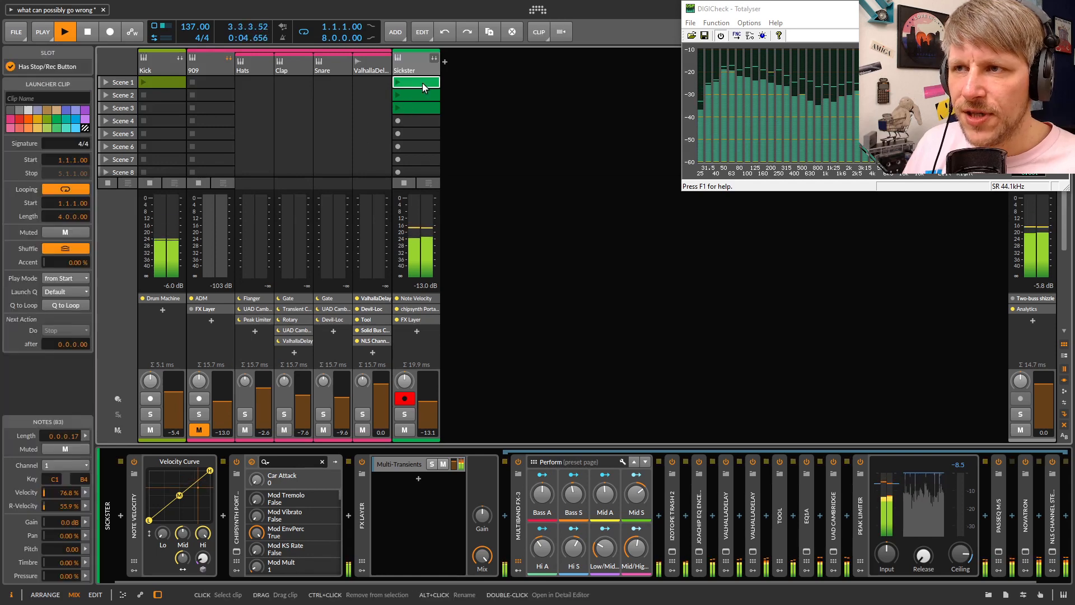
pyautogui.moveTo(525, 419); pyautogui.dragTo(525, 179)
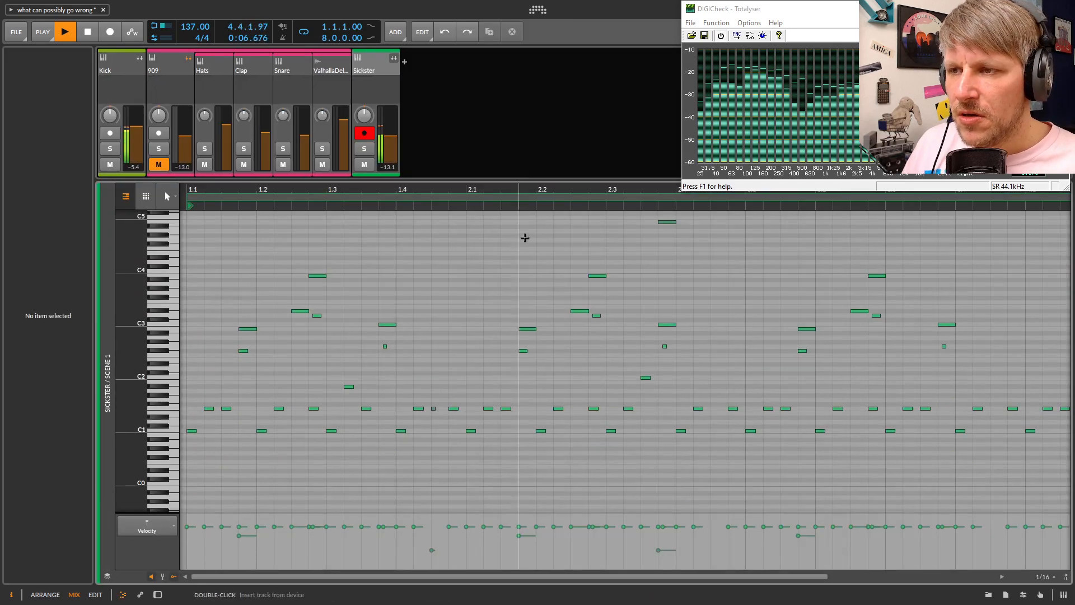
pyautogui.click(375, 66)
pyautogui.moveTo(457, 181); pyautogui.dragTo(457, 445)
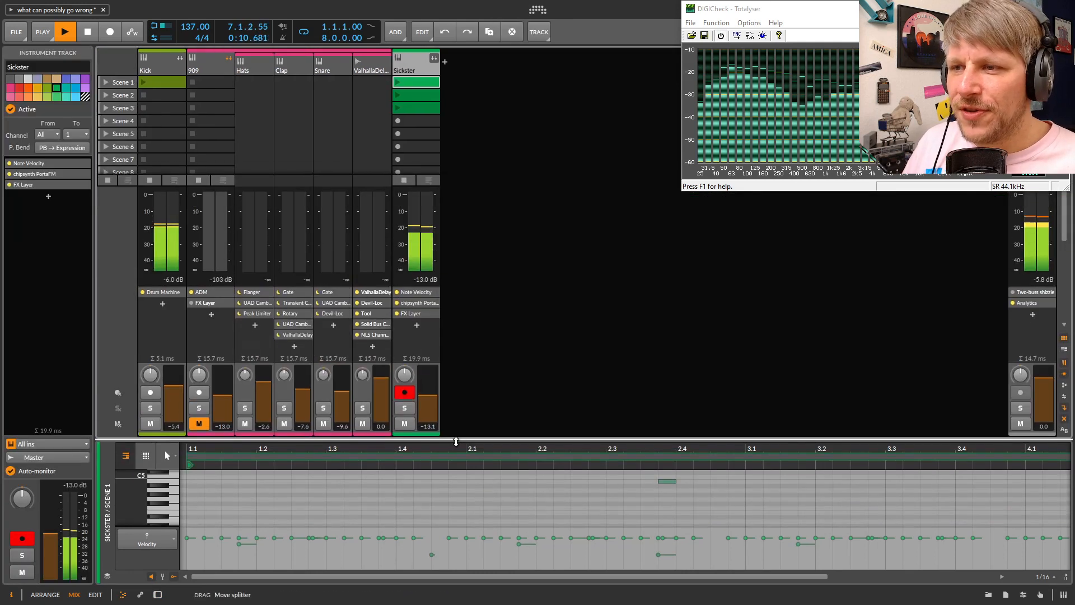
pyautogui.doubleClick(412, 67)
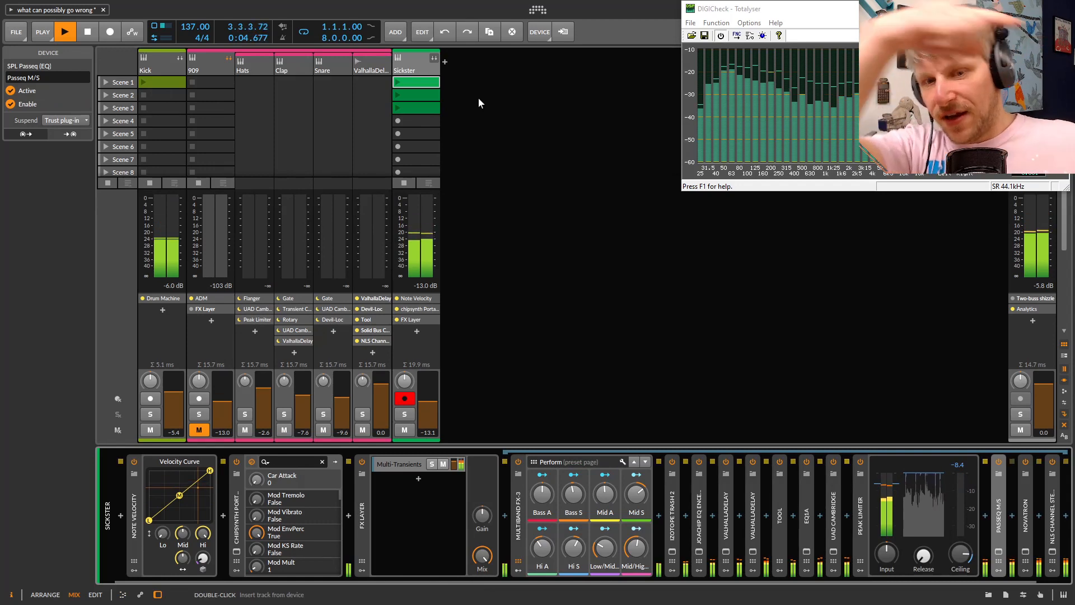
# Examine the Sickster track's chipsynth PortaFM plug-in window, and clear it and the DIGICheck Totalyser window from the screen
pyautogui.click(428, 69)
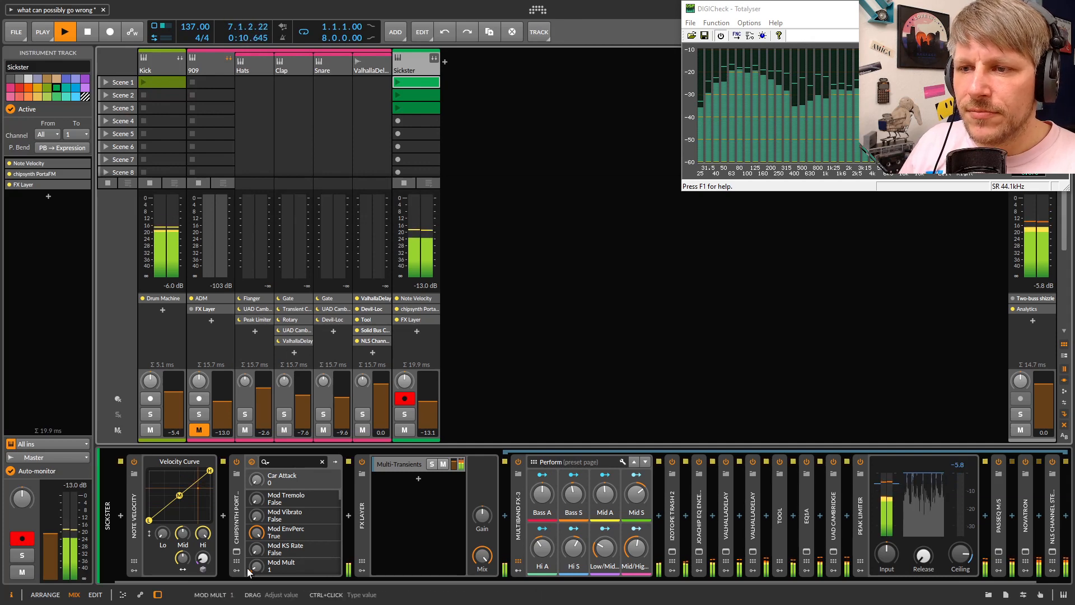
pyautogui.click(236, 551)
pyautogui.moveTo(469, 159); pyautogui.dragTo(374, 115)
pyautogui.click(566, 117)
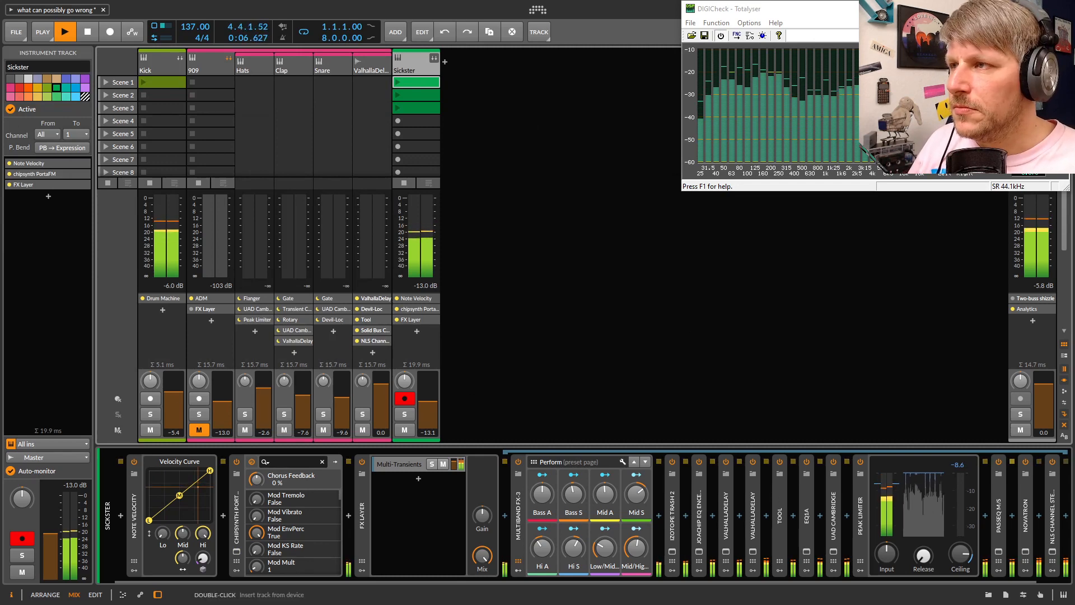
pyautogui.moveTo(1005, 7); pyautogui.dragTo(834, 184)
pyautogui.click(839, 190)
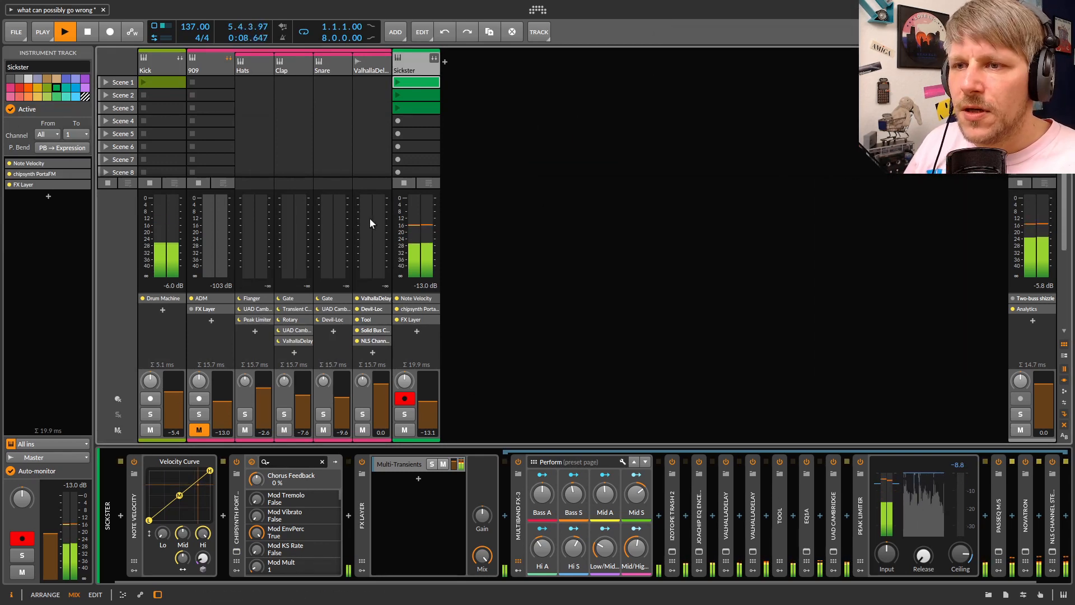
# Turn off looping in the arrangement, move the loop region to bar 49, and restart playback from bar 25
pyautogui.hotkey('alt', '1')
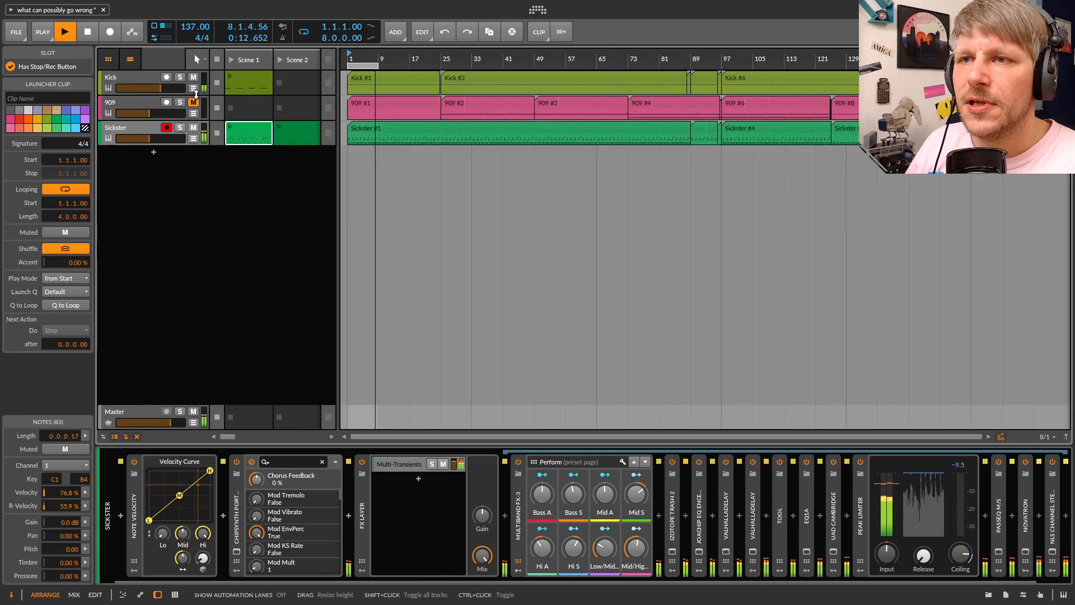
pyautogui.click(304, 32)
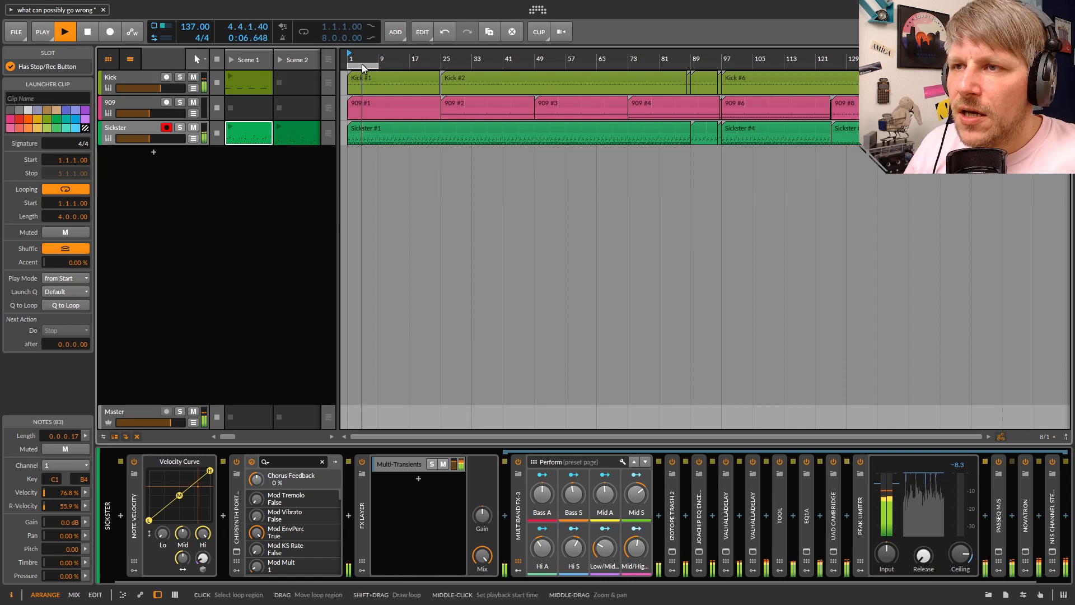
pyautogui.moveTo(366, 63); pyautogui.dragTo(553, 67)
pyautogui.click(445, 63)
pyautogui.press('space')
pyautogui.press('space')
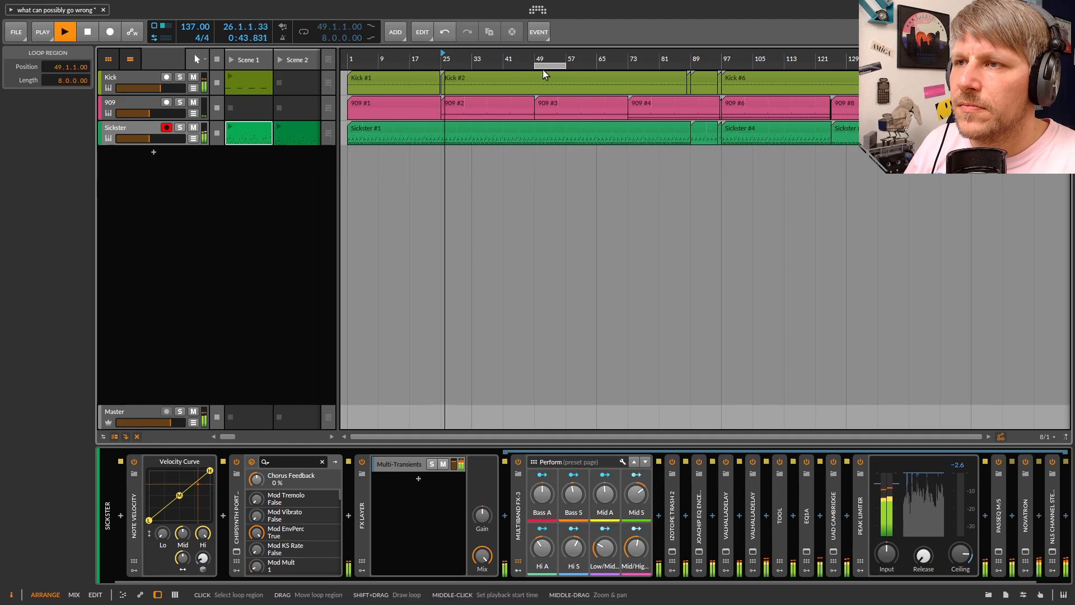
# Select the 909 track and enable its FX Layer in the mixer
pyautogui.click(128, 106)
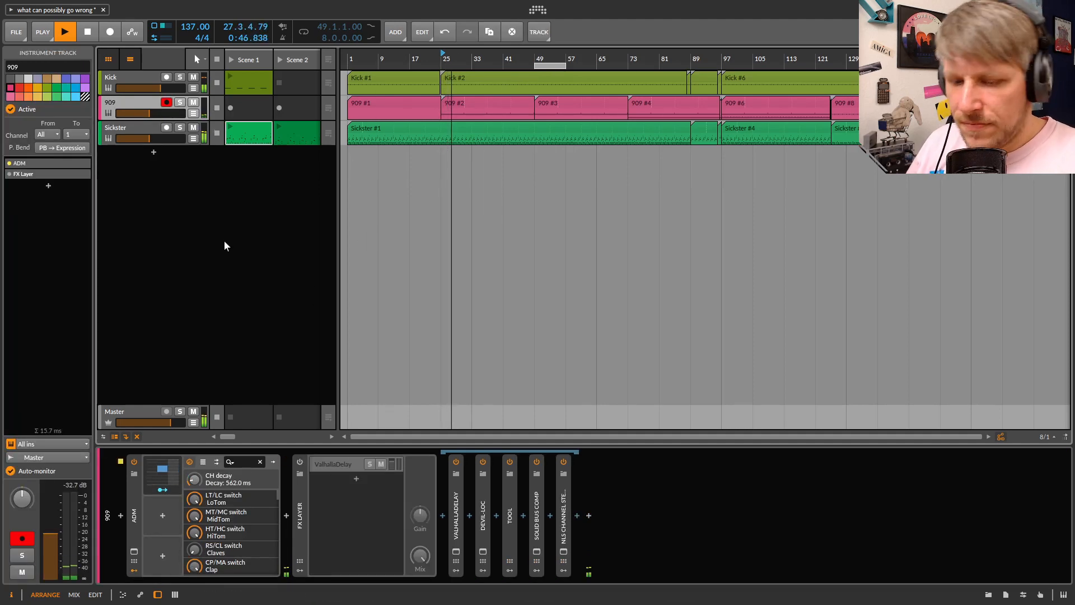
pyautogui.hotkey('alt', '2')
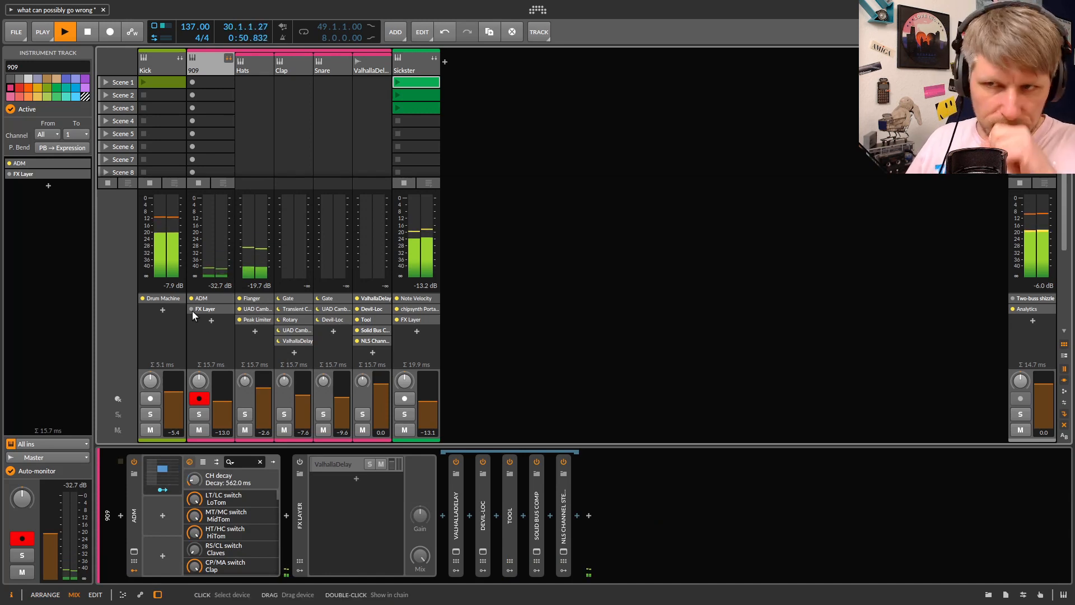
pyautogui.click(193, 310)
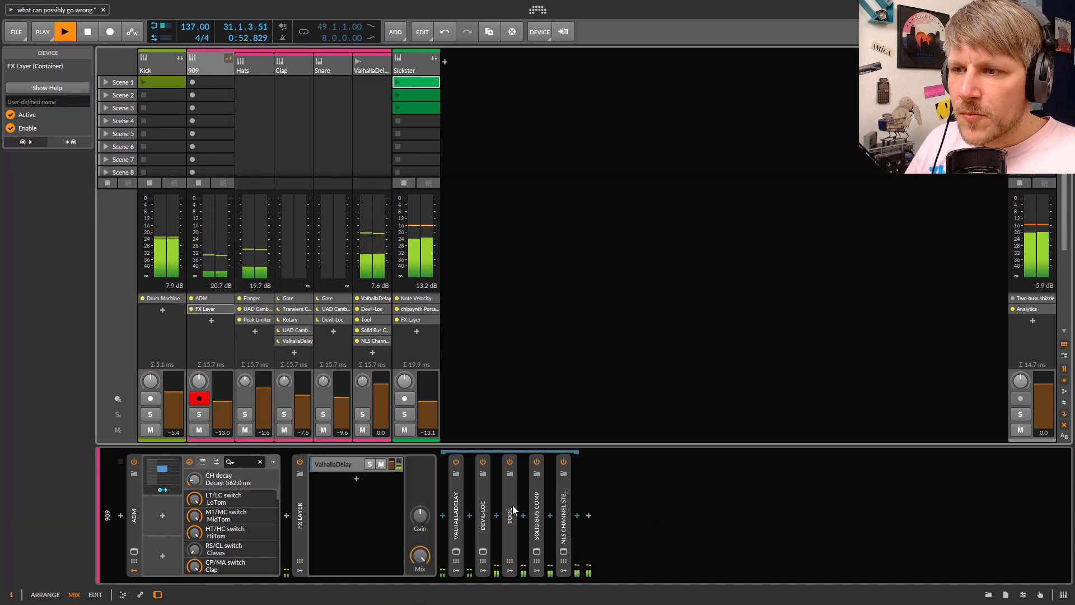
# Examine the plug-in window of the ValhallaDelay in the 909 track's FX Layer, and close it
pyautogui.click(456, 520)
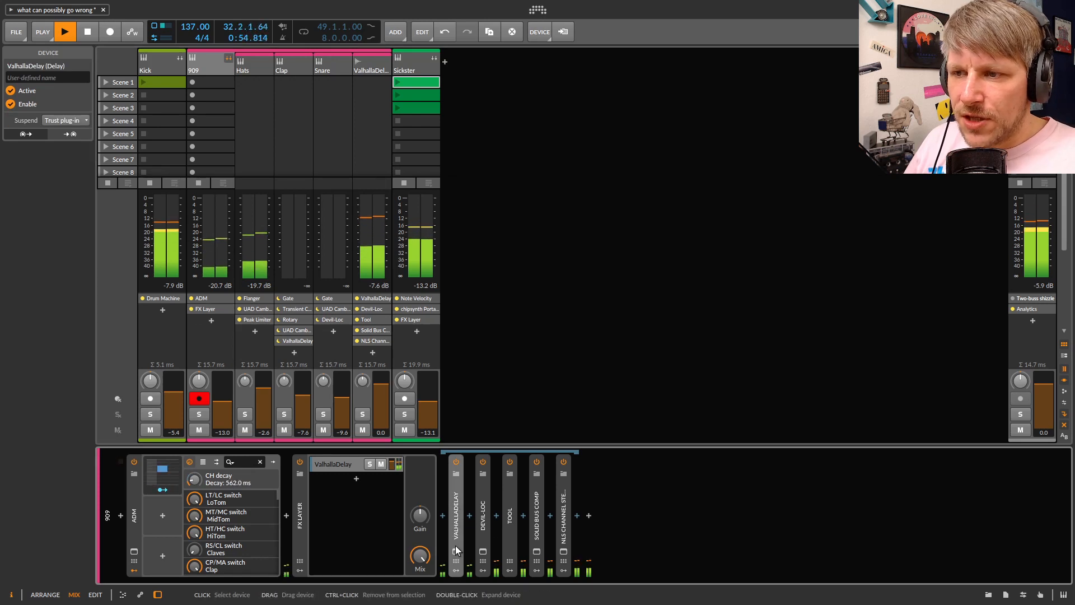
pyautogui.click(455, 548)
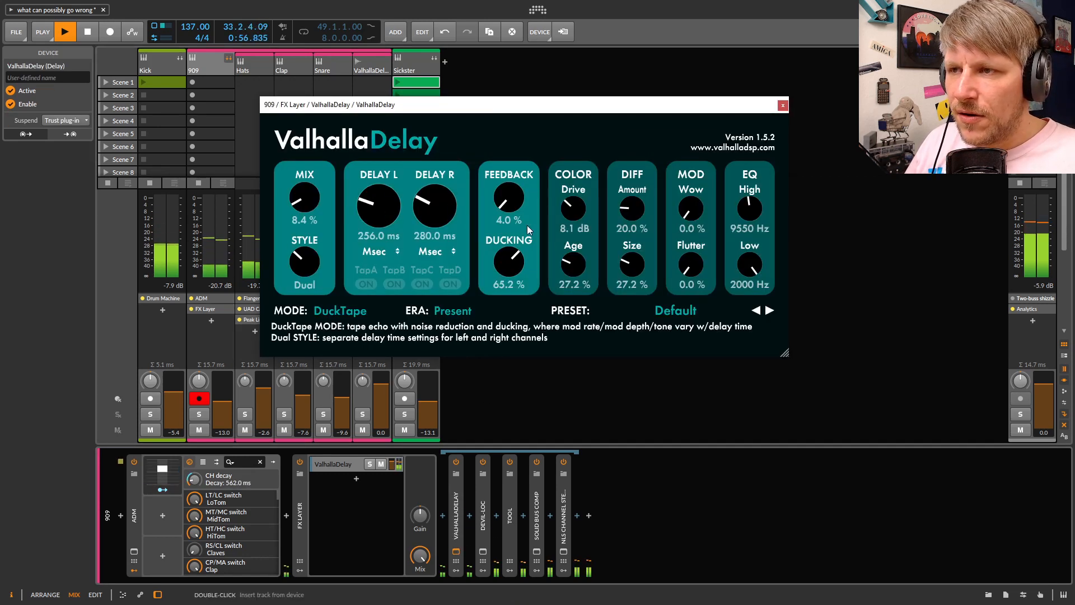
pyautogui.click(783, 105)
# Open the 909 FX Layer's Devil-Loc and examine its Crush and Crunch settings beside the mixer channels
pyautogui.click(483, 552)
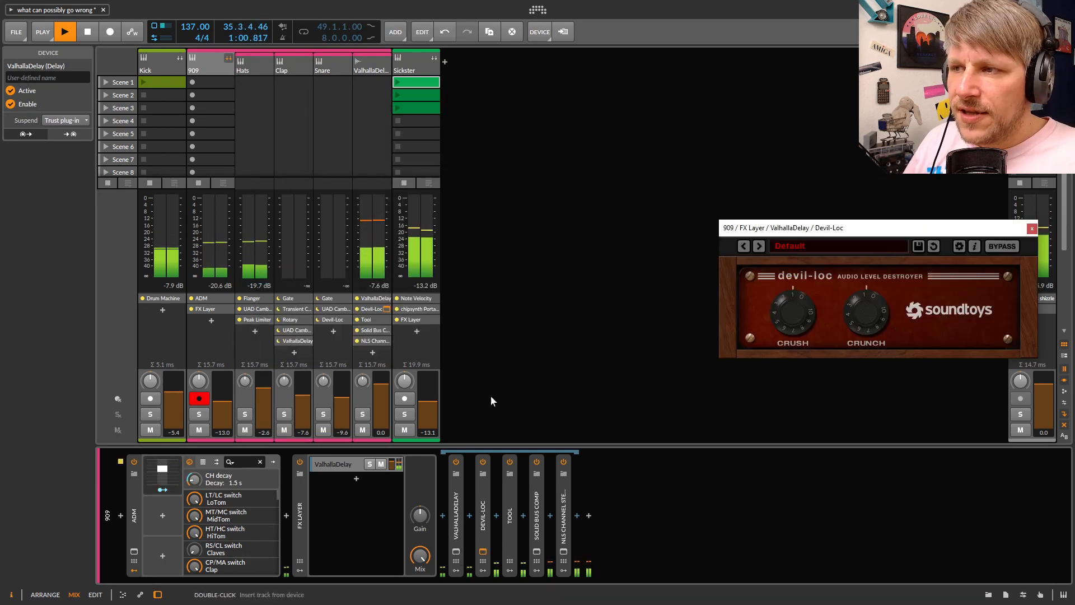
pyautogui.moveTo(826, 224); pyautogui.dragTo(284, 226)
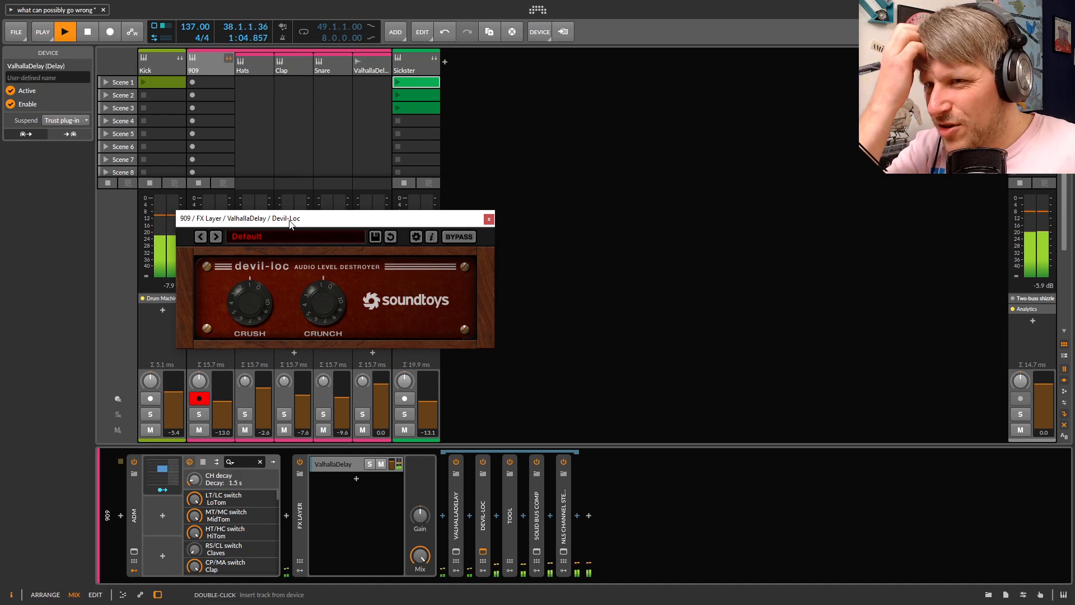
pyautogui.moveTo(278, 225); pyautogui.dragTo(545, 274)
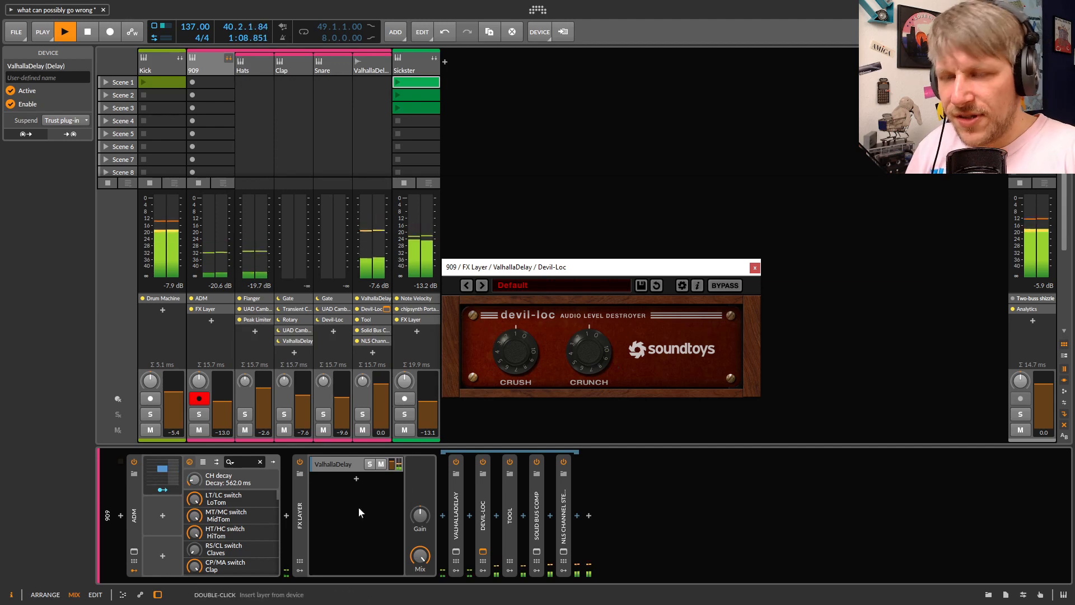
# Restart arrangement playback from bar 63 to hear the lead-up to the 909 #4 clip
pyautogui.hotkey('alt', '1')
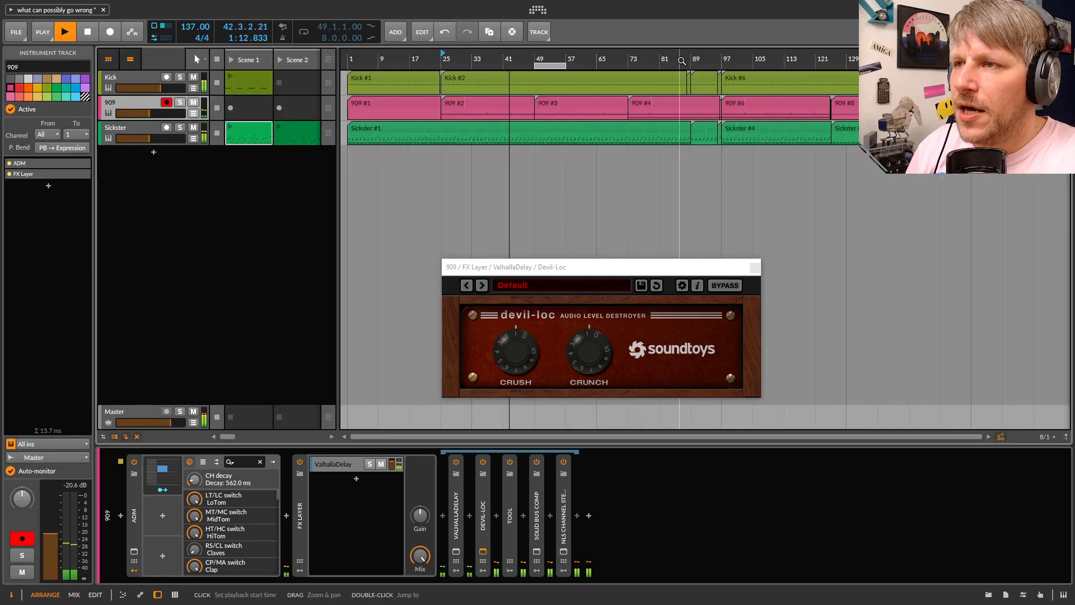
pyautogui.click(662, 52)
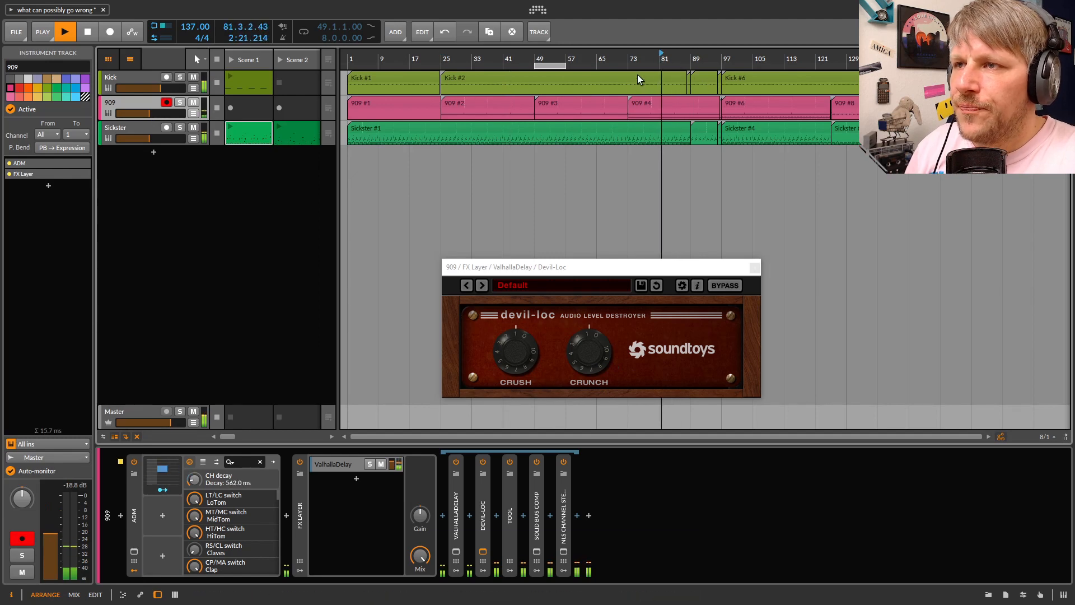
pyautogui.click(628, 61)
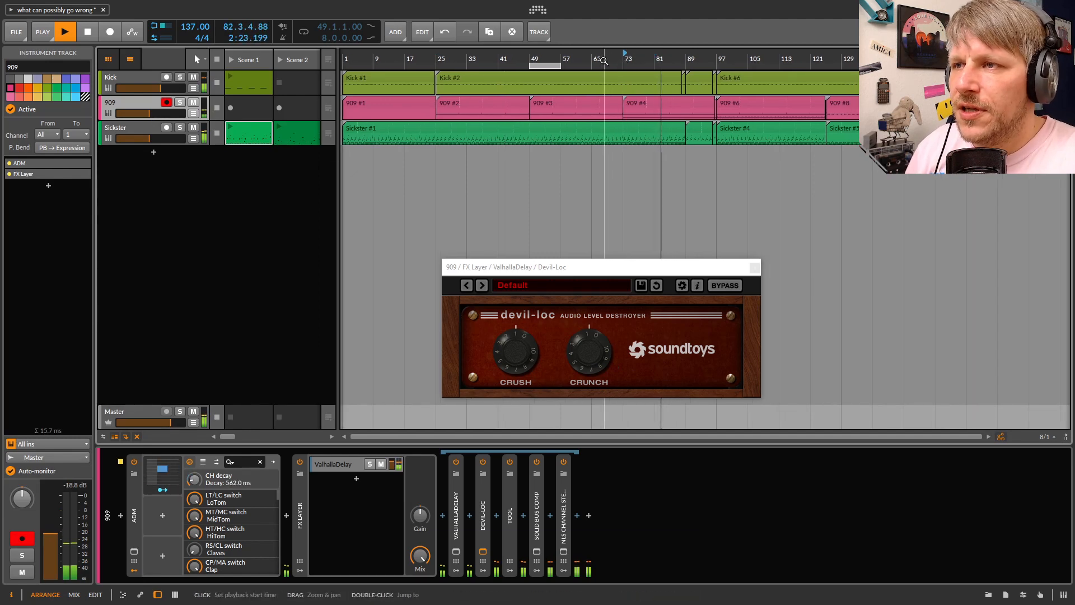
pyautogui.moveTo(610, 59); pyautogui.dragTo(565, 212)
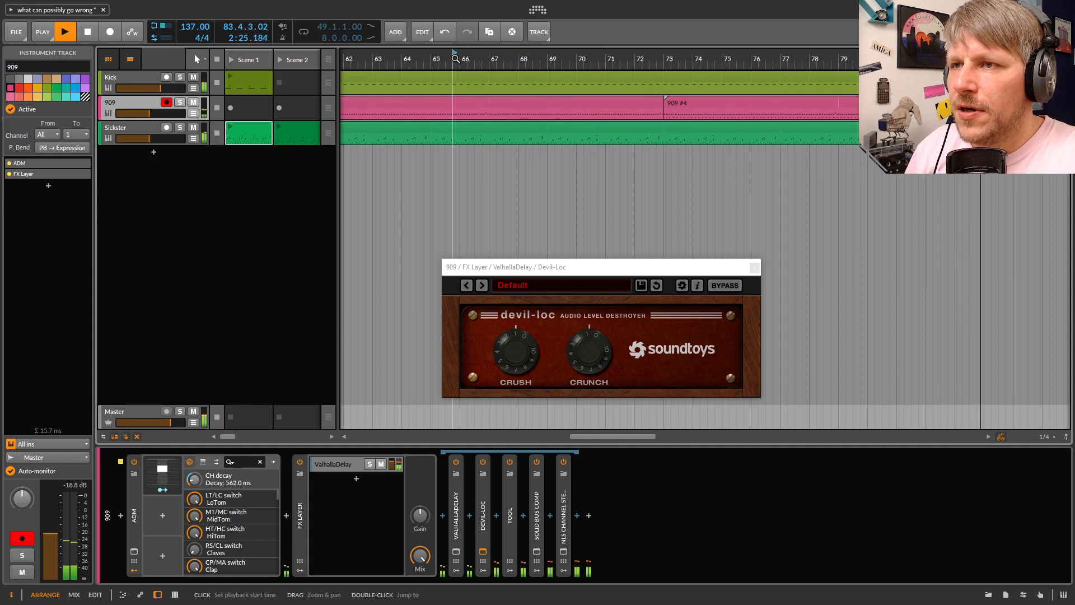
pyautogui.click(382, 59)
pyautogui.press('space')
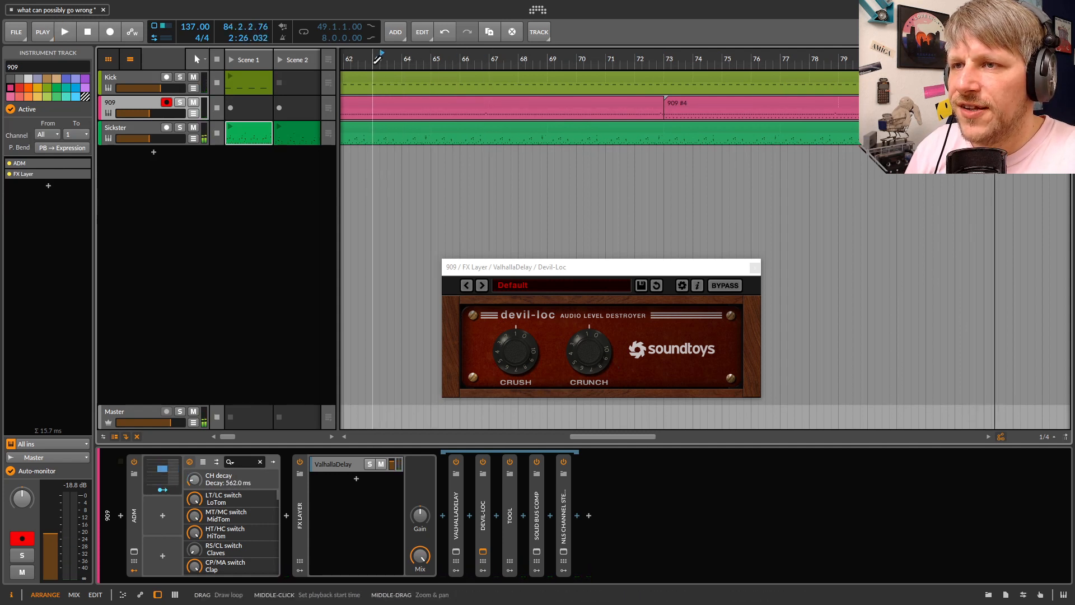
pyautogui.press('space')
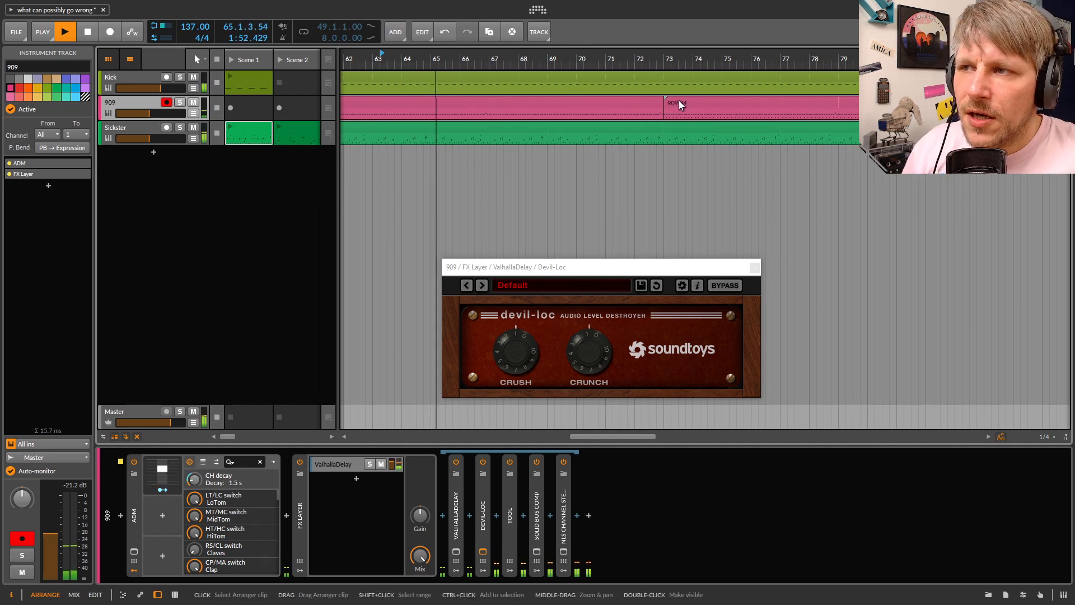
# Select the 909 #4 clip while examining the Devil-Loc during playback, and close the plug-in's window
pyautogui.click(692, 104)
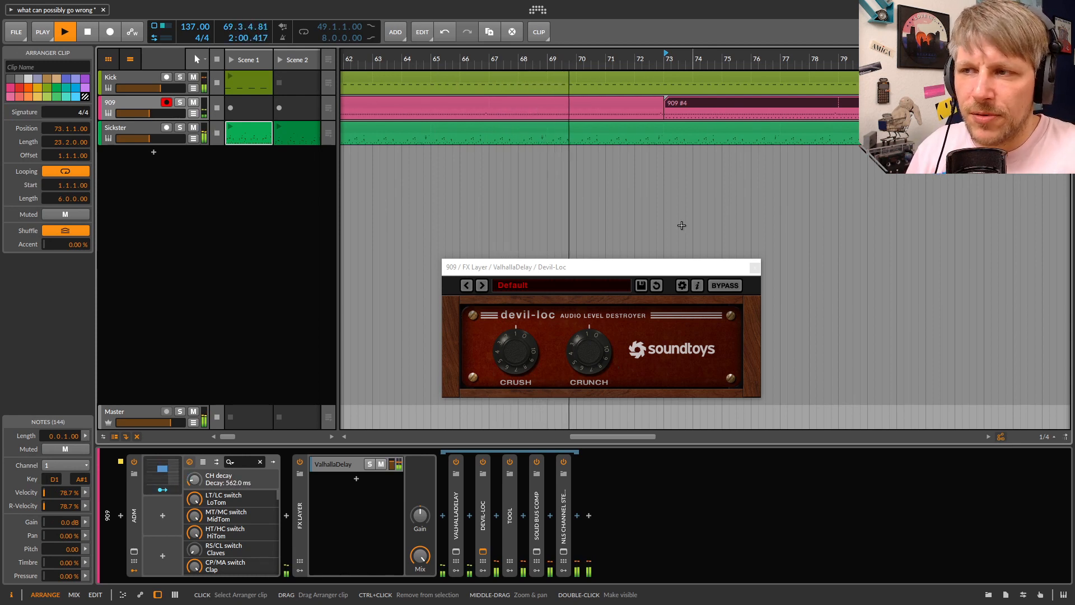
pyautogui.moveTo(619, 267); pyautogui.dragTo(594, 263)
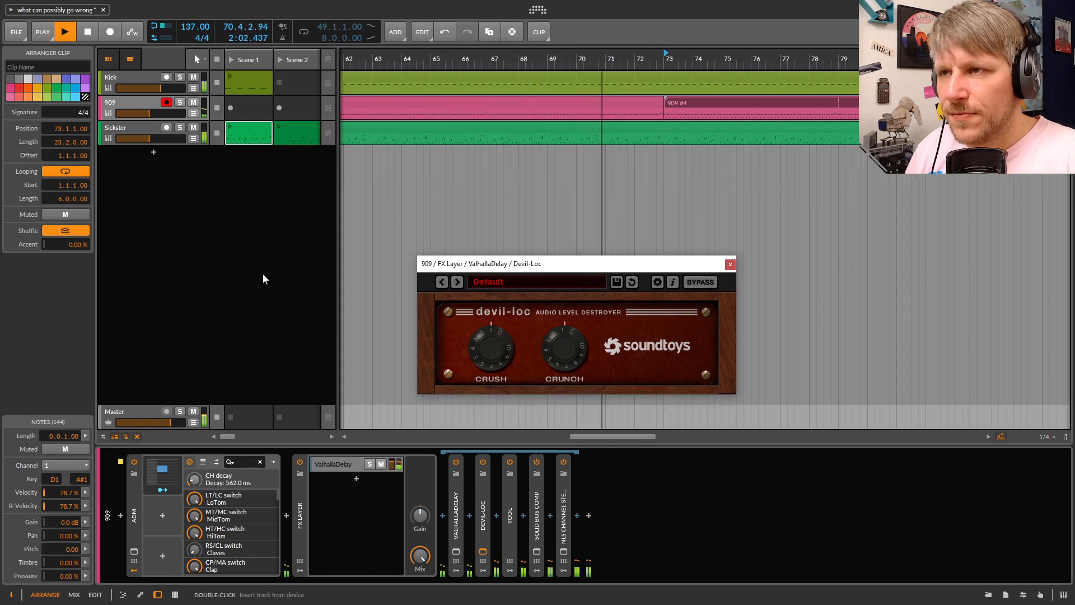
pyautogui.click(250, 245)
pyautogui.moveTo(506, 268); pyautogui.dragTo(351, 247)
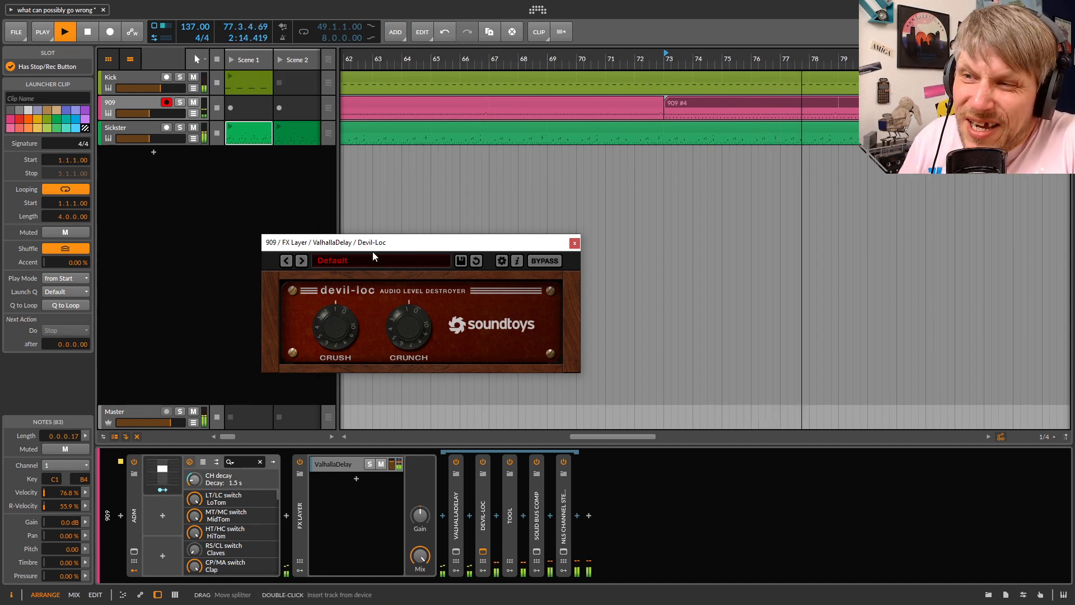
pyautogui.click(574, 245)
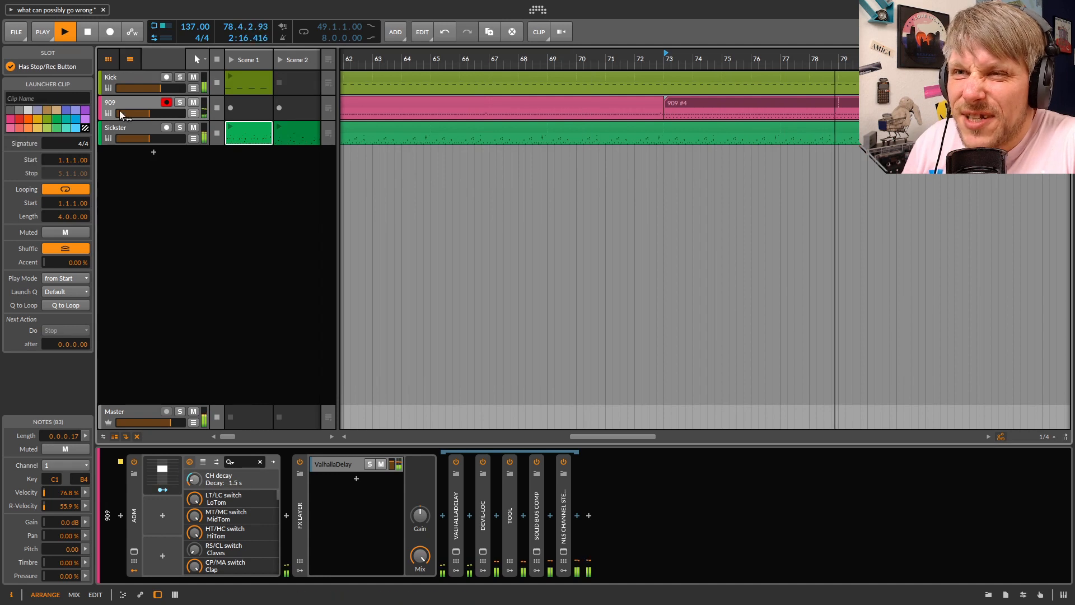
# Expand the Tool device in the 909 track's FX Layer and compare its effect with it switched off and on
pyautogui.click(284, 338)
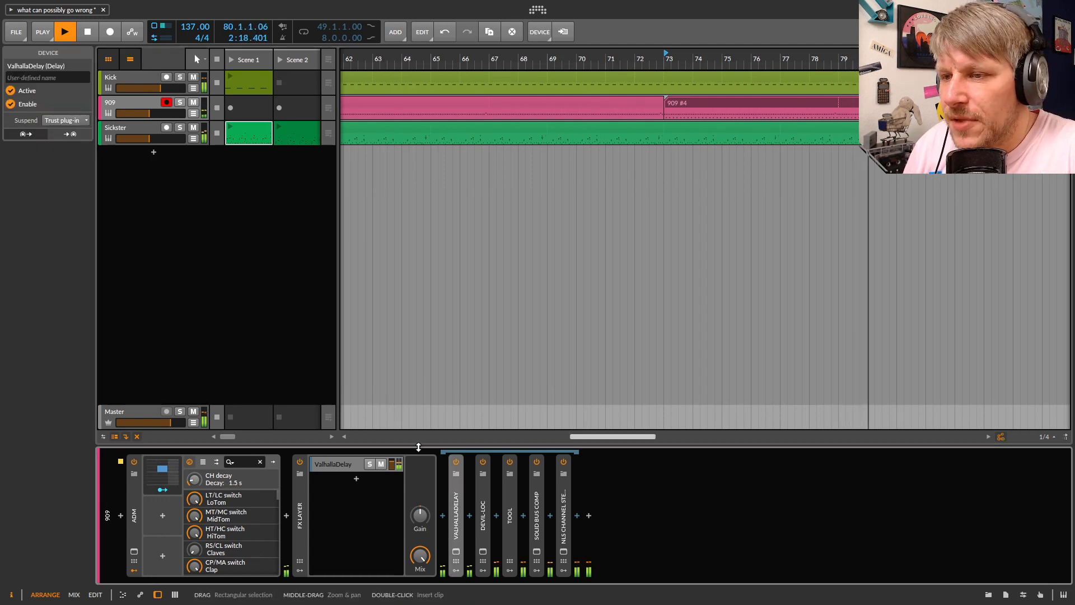
pyautogui.click(511, 498)
pyautogui.doubleClick(512, 498)
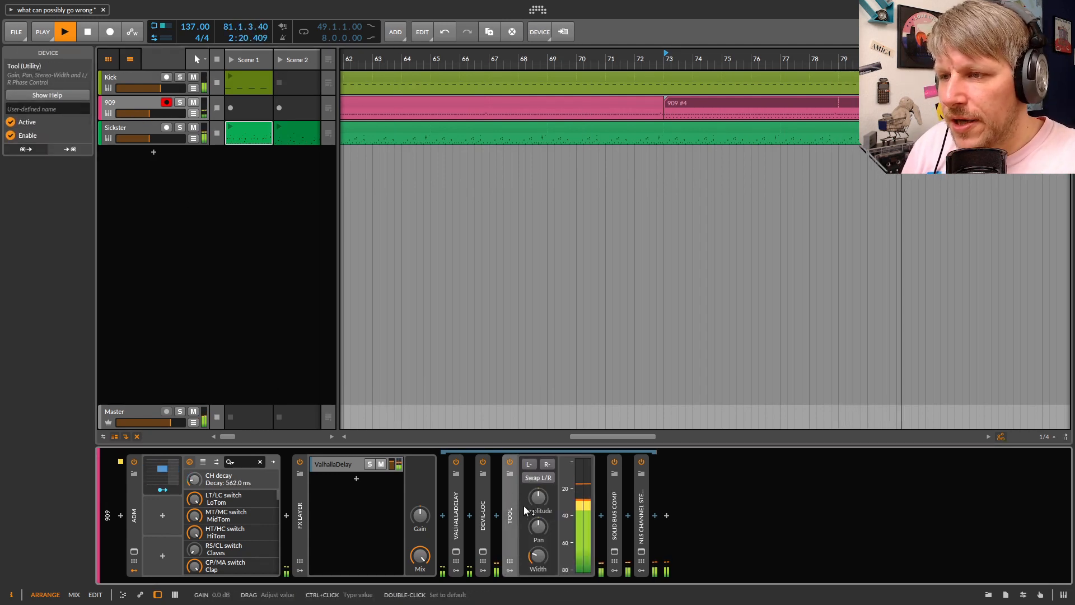
pyautogui.click(534, 479)
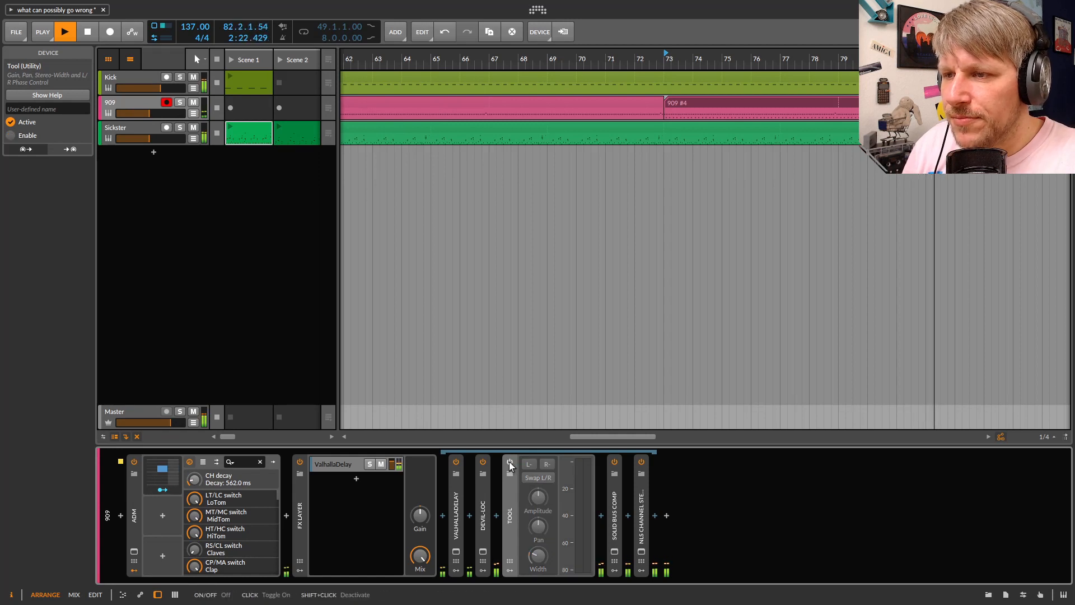
# Examine the 909 FX Layer's Solid Bus Comp and NLS Channel Stereo plug-in windows, and close both
pyautogui.click(614, 551)
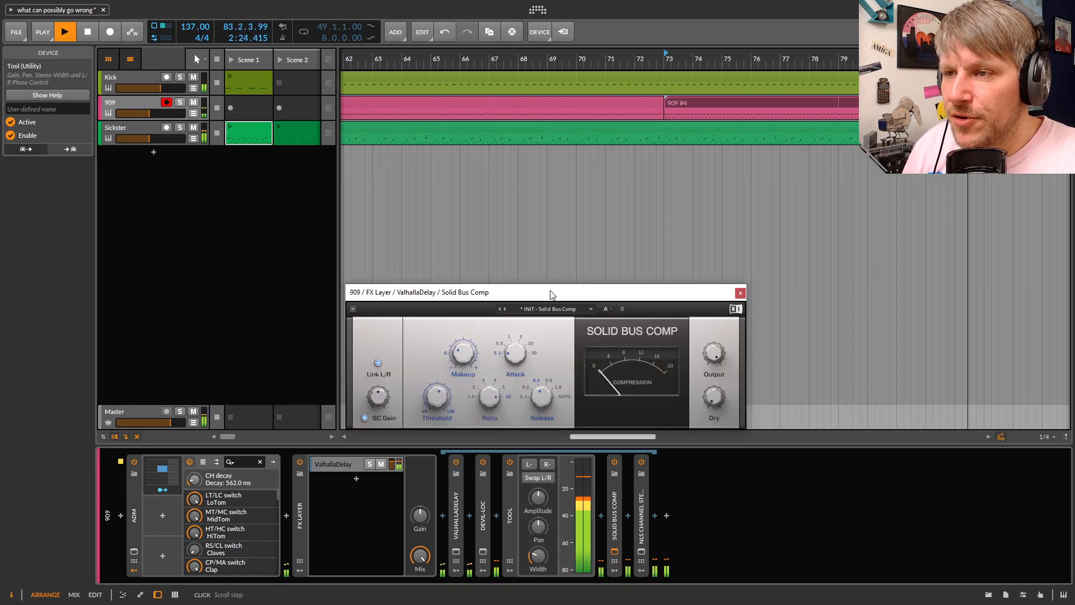
pyautogui.moveTo(552, 292); pyautogui.dragTo(356, 211)
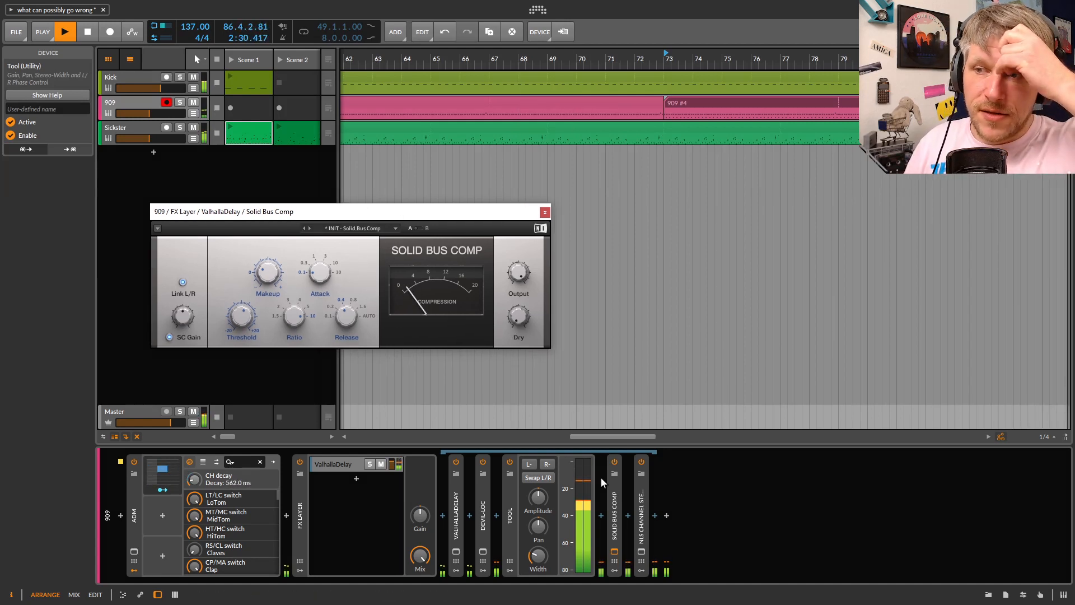
pyautogui.click(641, 552)
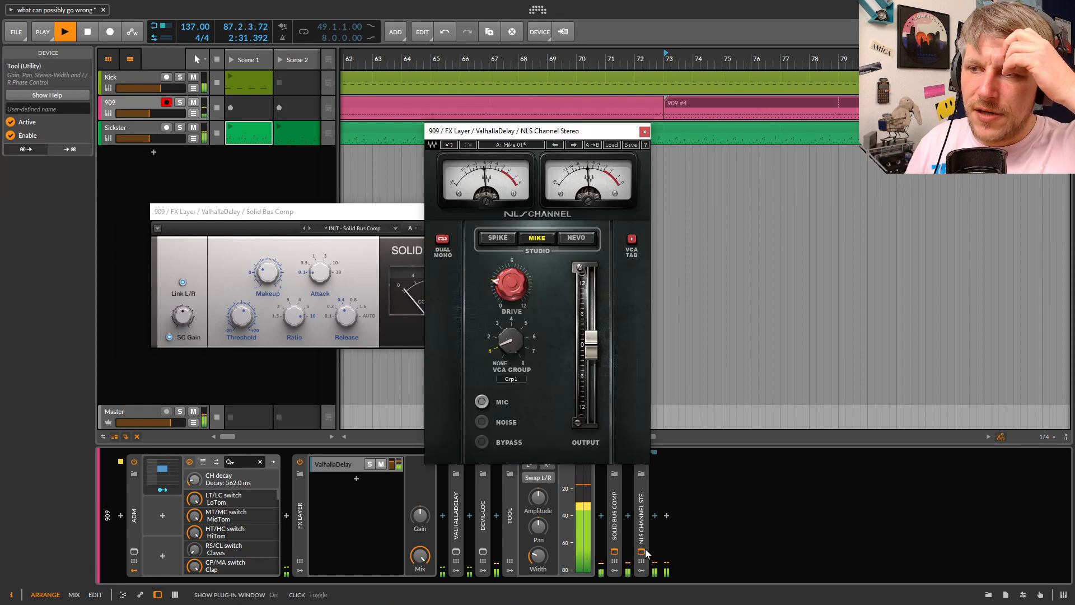
pyautogui.click(644, 132)
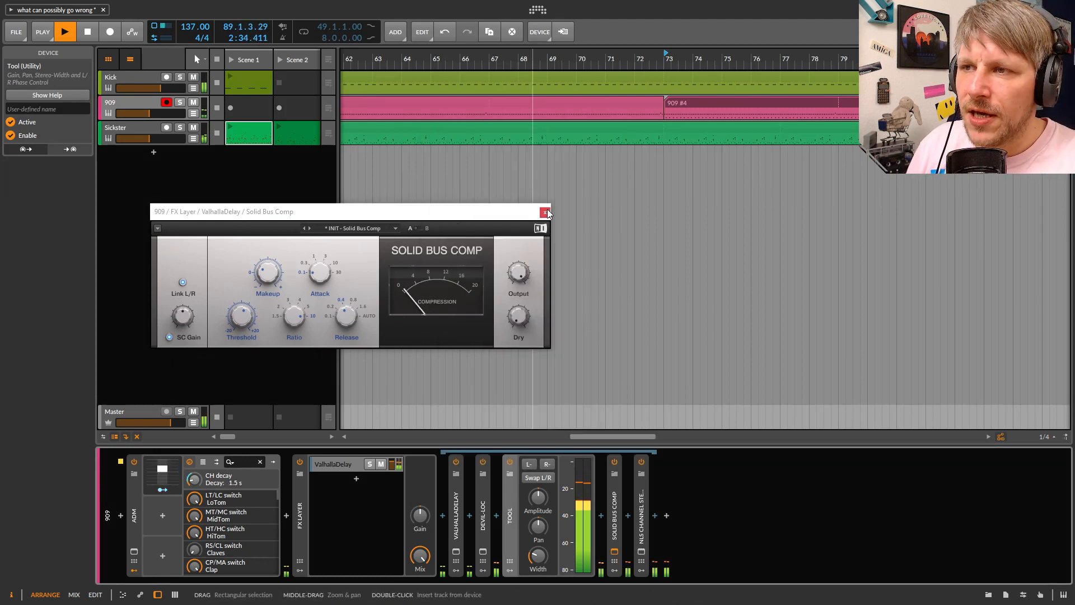
pyautogui.click(544, 211)
# Jump arrangement playback to bar 33 and expand the Two-buss shizzle container on the Master track
pyautogui.press('z')
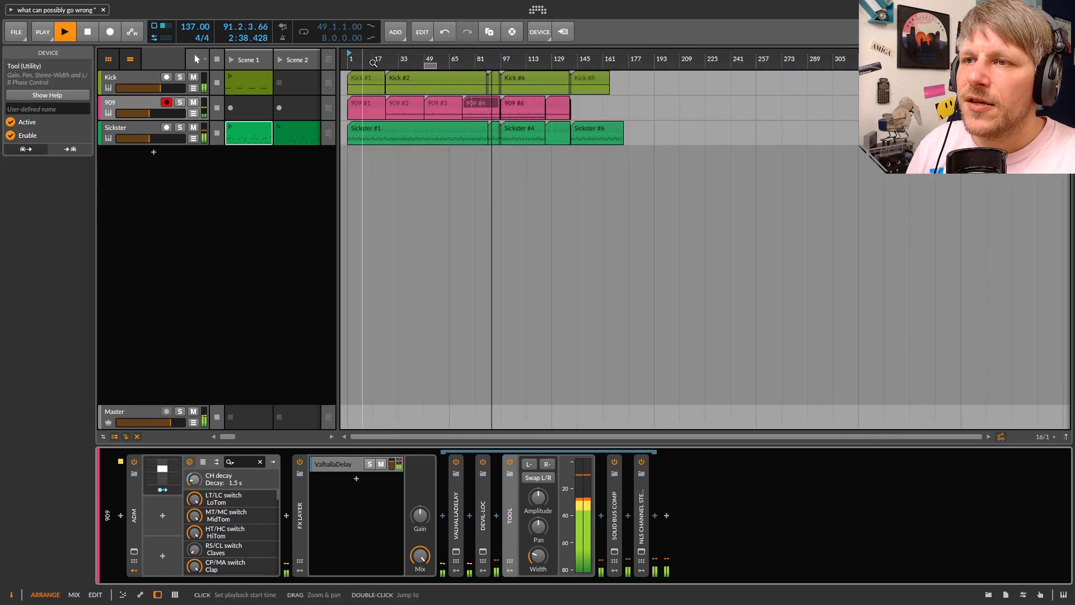
pyautogui.click(399, 58)
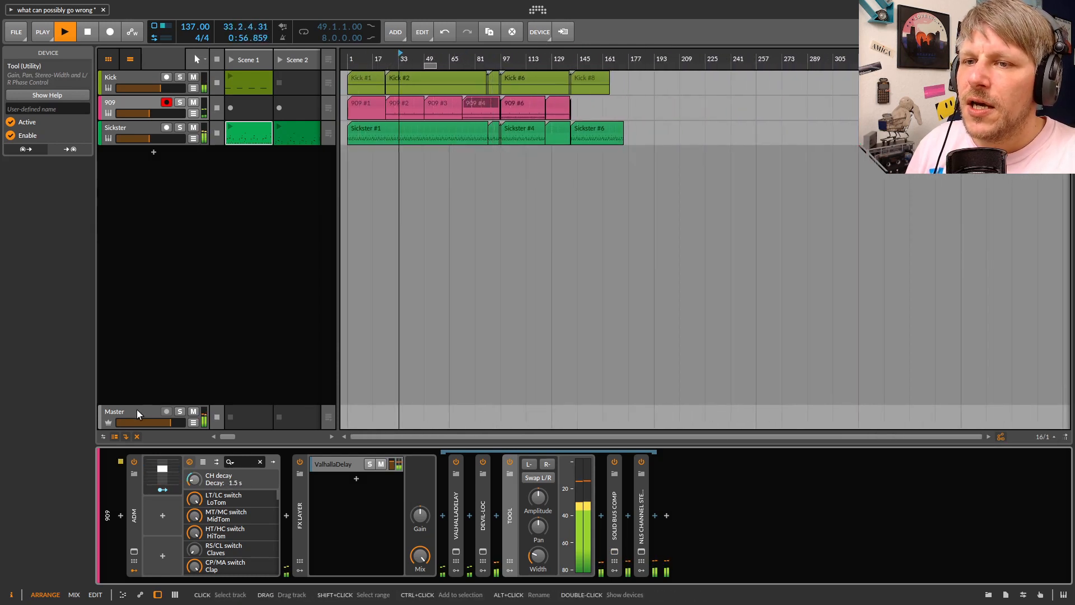
pyautogui.click(134, 415)
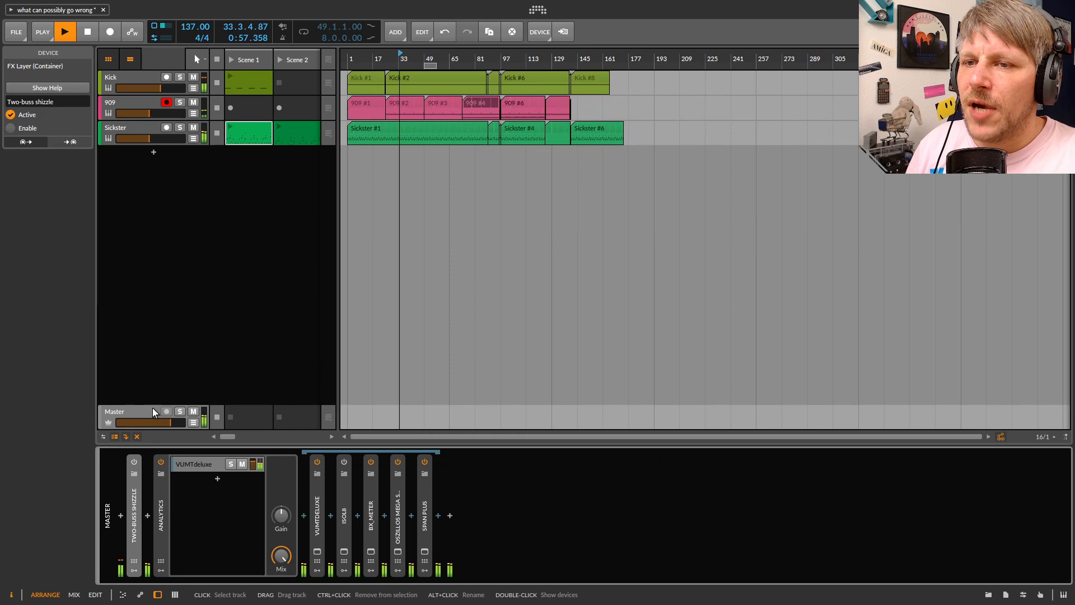
pyautogui.doubleClick(137, 500)
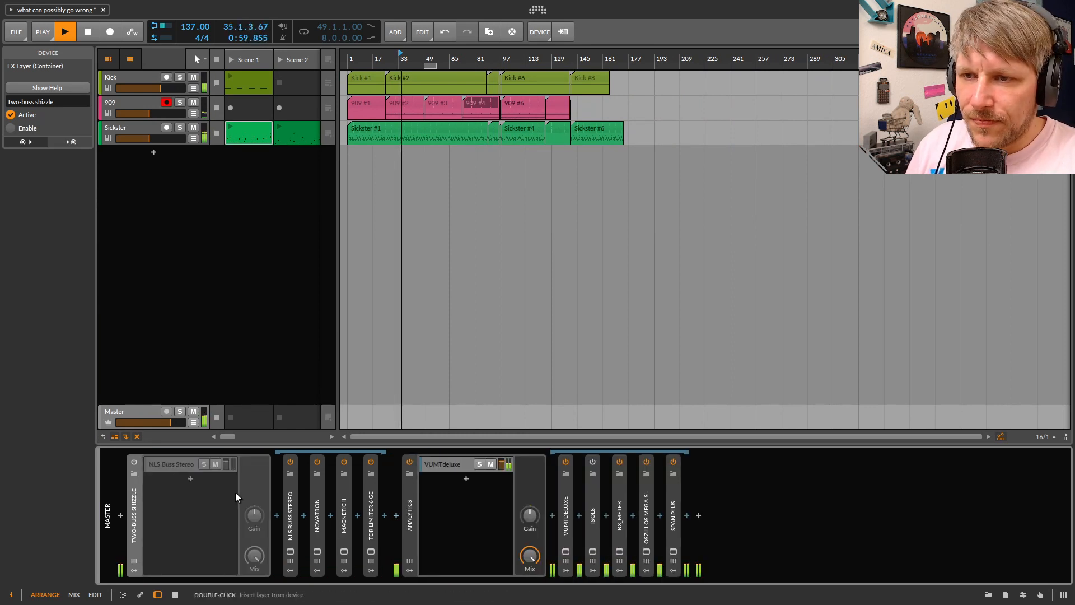
# Switch off the Analytics container on the Master track and delete it from the device chain
pyautogui.click(409, 461)
pyautogui.click(409, 500)
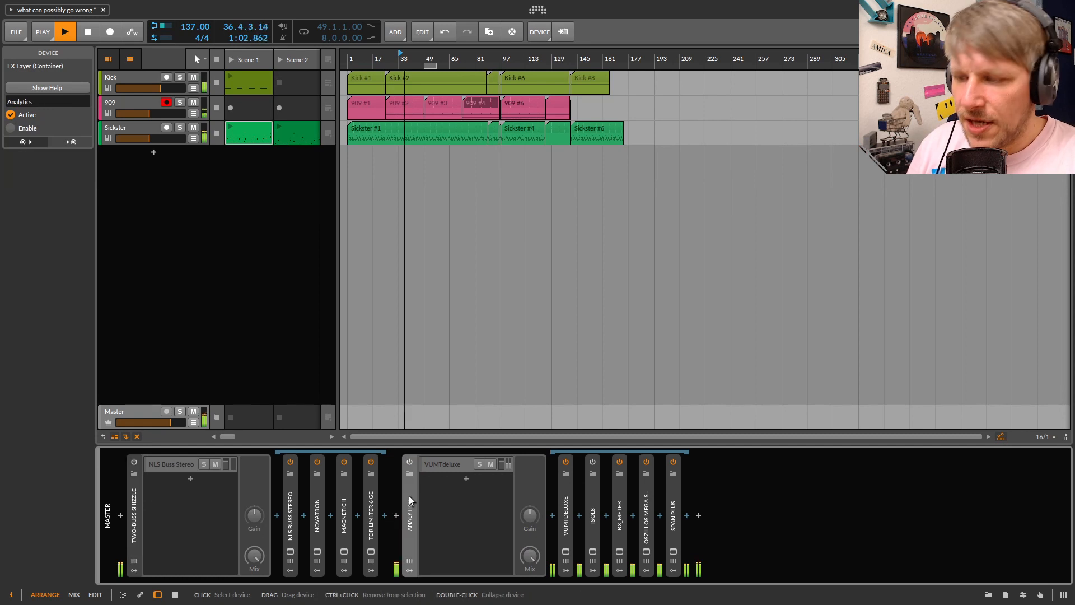
pyautogui.press('Delete')
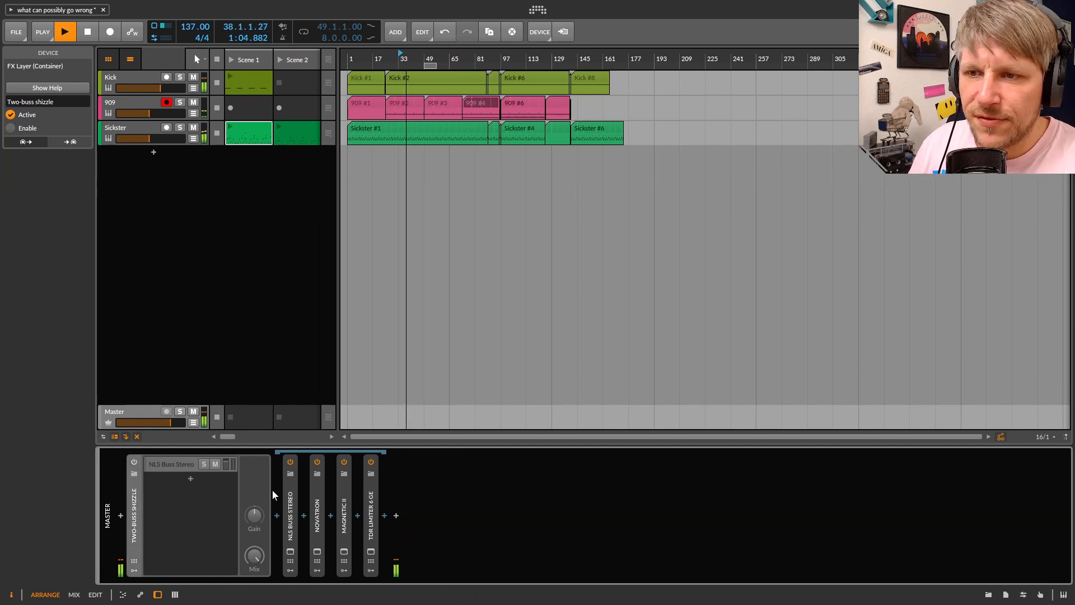
# Switch off NLS Buss Stereo, Novatron, Magnetic II and TDR Limiter 6 GE, and enable their Two-buss shizzle container
pyautogui.click(290, 463)
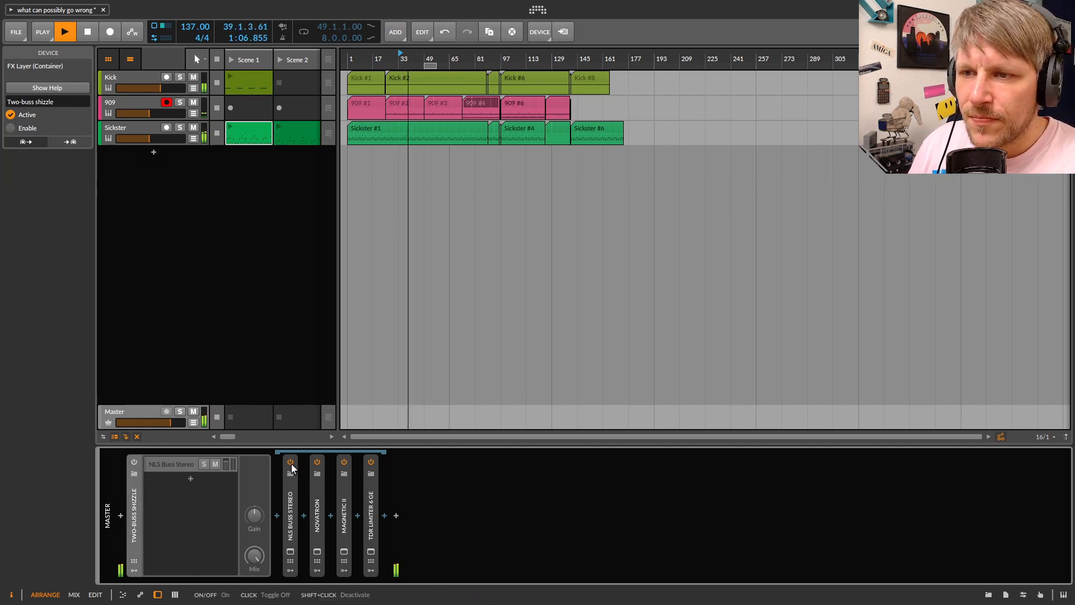
pyautogui.click(317, 462)
pyautogui.click(344, 462)
pyautogui.click(370, 463)
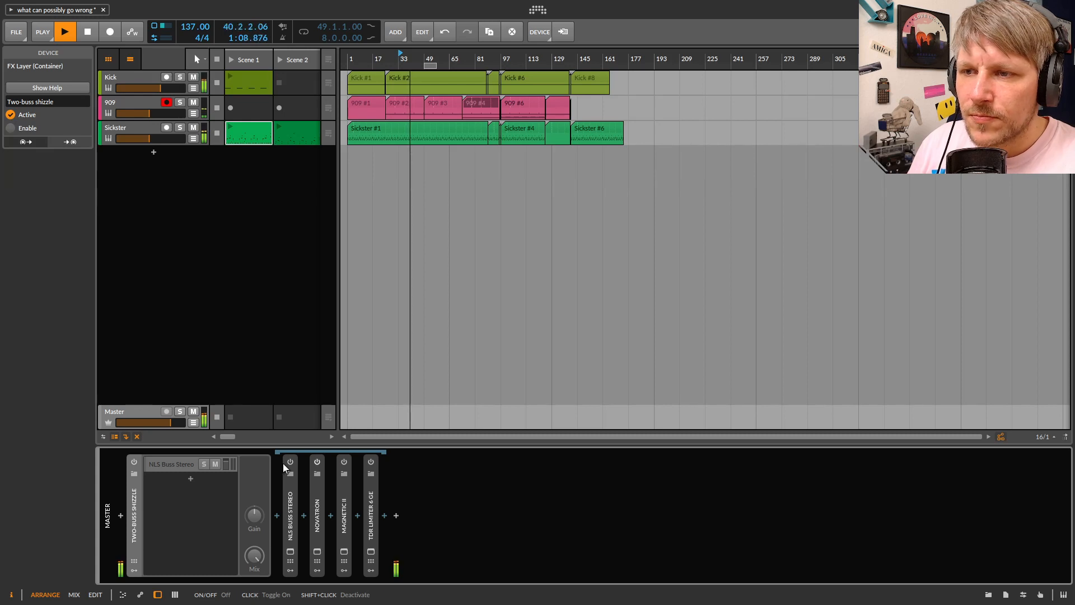
pyautogui.click(134, 462)
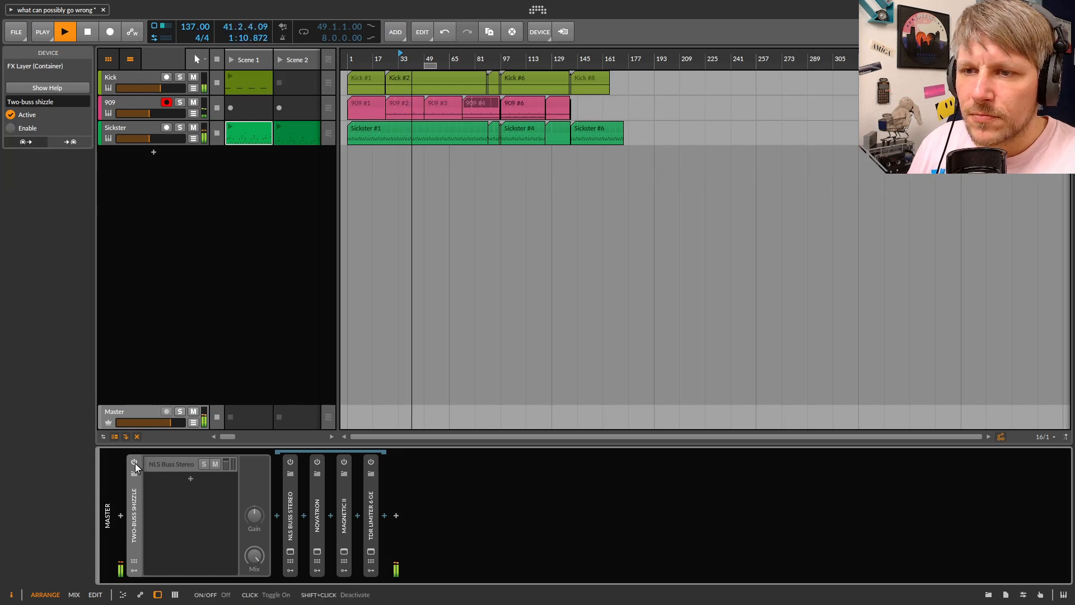
# Switch on NLS Buss Stereo in the Two-buss shizzle container and examine its Drive and VCA group settings in the plug-in window
pyautogui.click(290, 462)
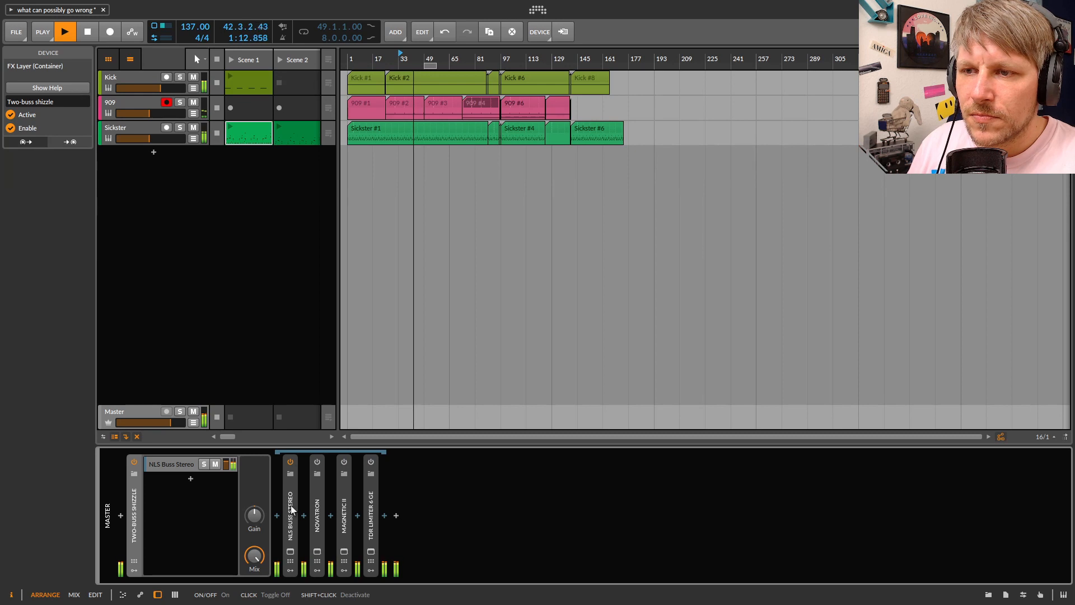
pyautogui.click(290, 553)
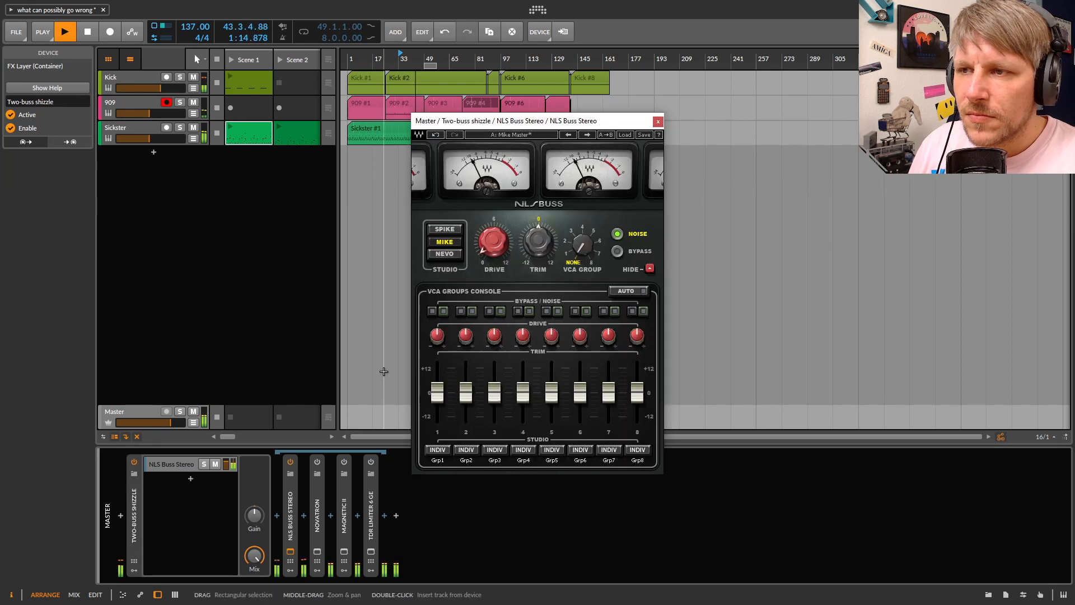
pyautogui.moveTo(579, 129); pyautogui.dragTo(363, 106)
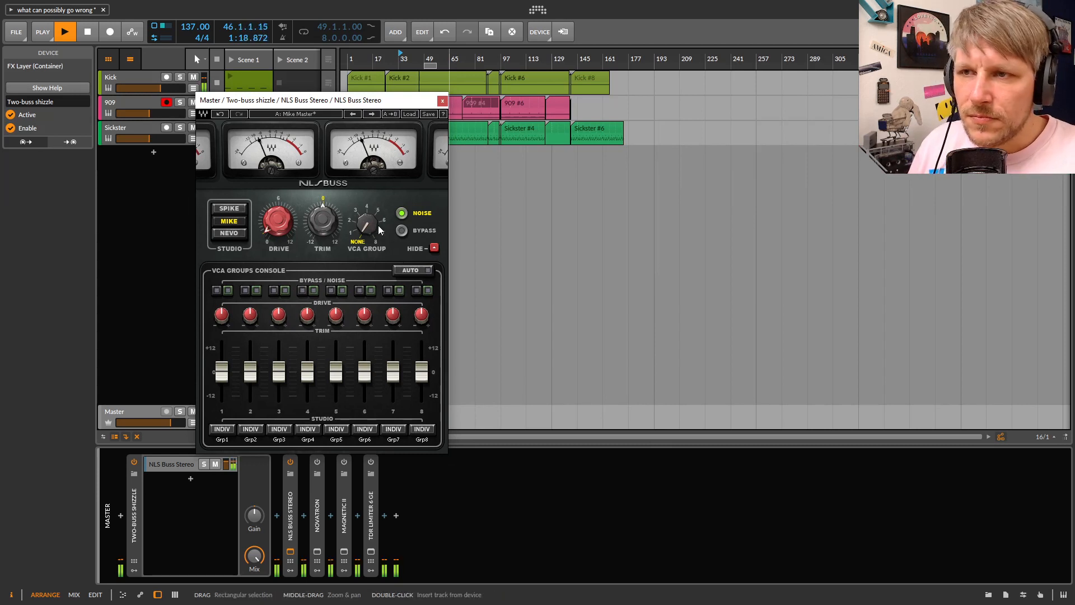
pyautogui.moveTo(281, 224)
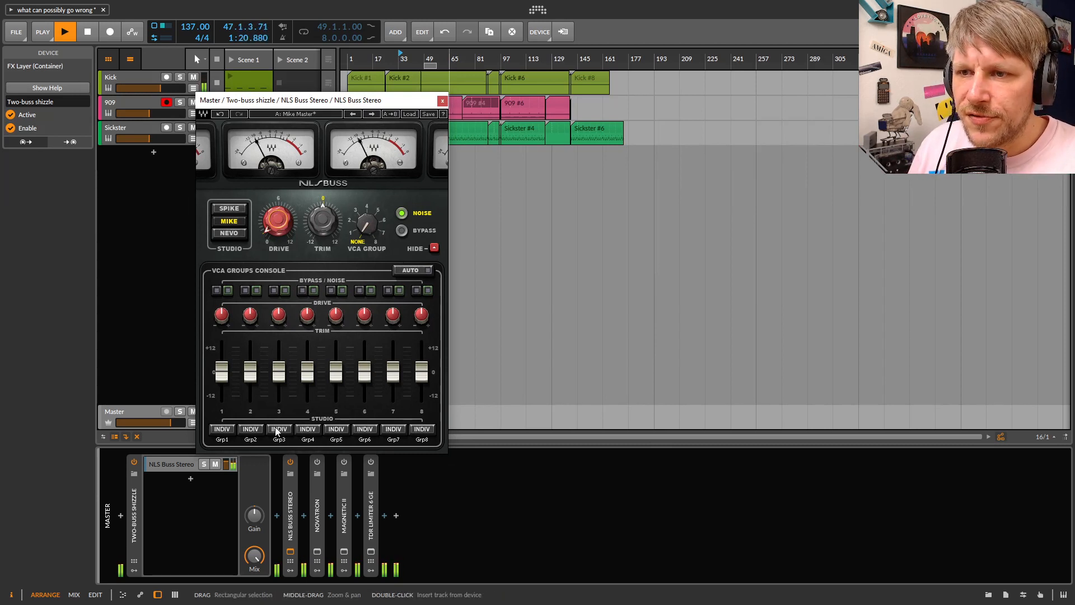
pyautogui.moveTo(336, 104); pyautogui.dragTo(305, 75)
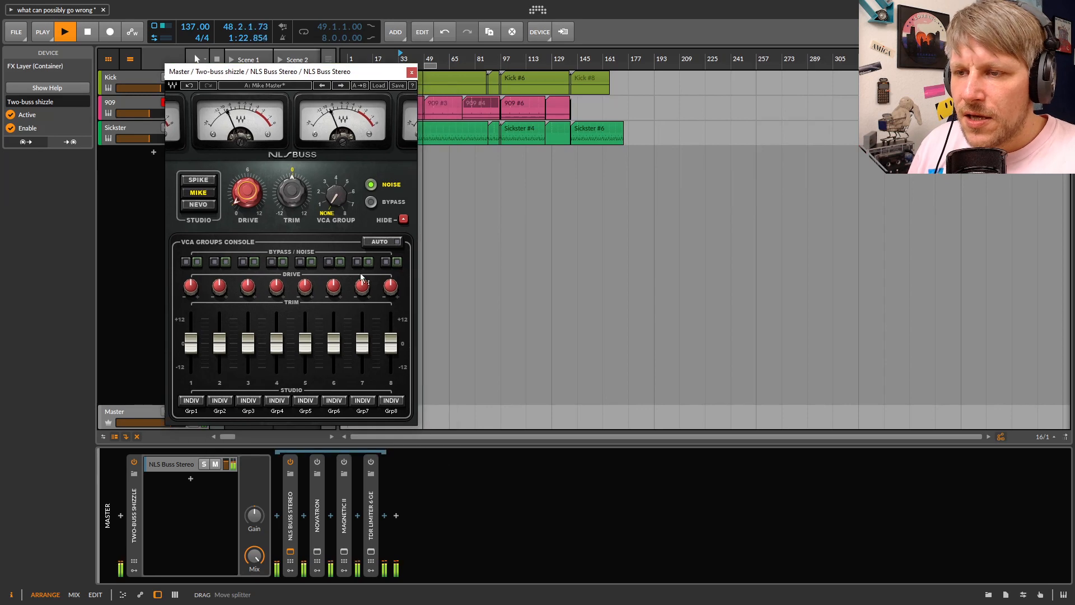
# Bring up the DIGICheck Totalyser and show the project's mixer view, with the analyser placed beside the plug-in window
pyautogui.press('super')
pyautogui.click(315, 594)
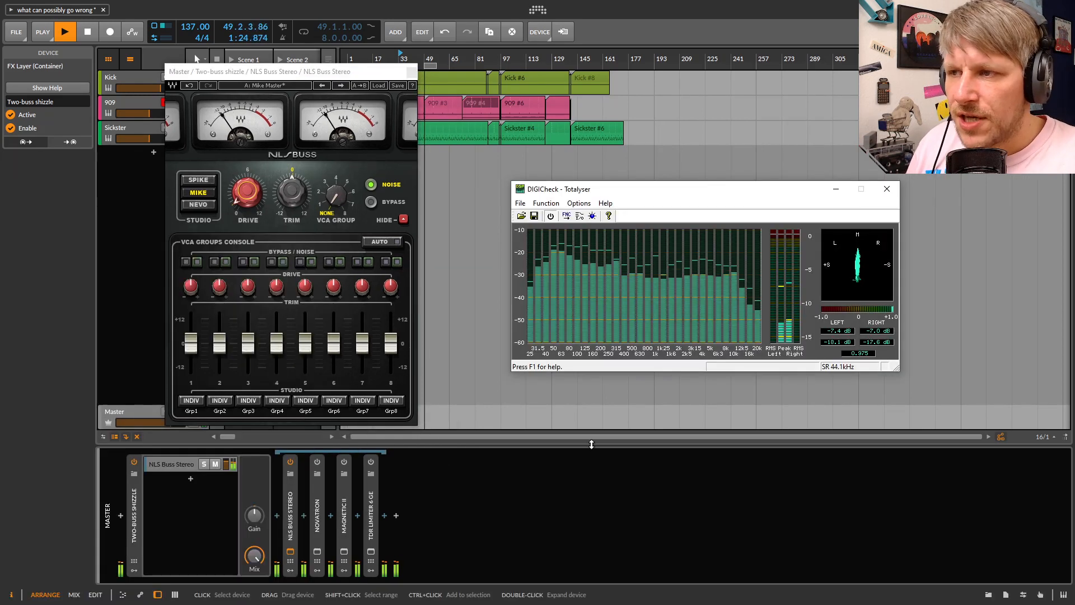
pyautogui.moveTo(751, 188); pyautogui.dragTo(757, 270)
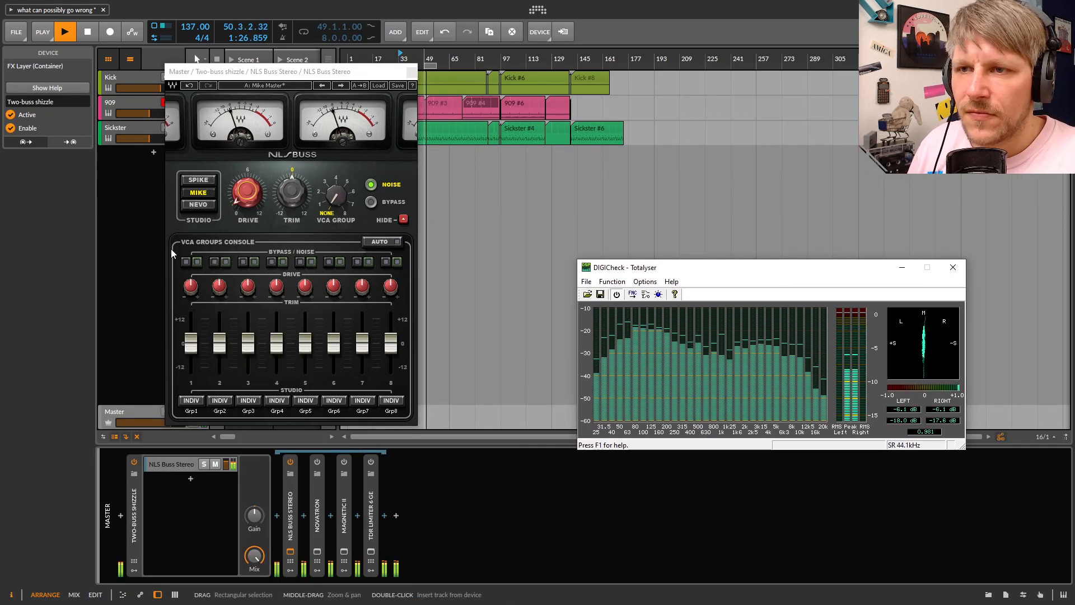
pyautogui.click(127, 257)
pyautogui.hotkey('alt', '2')
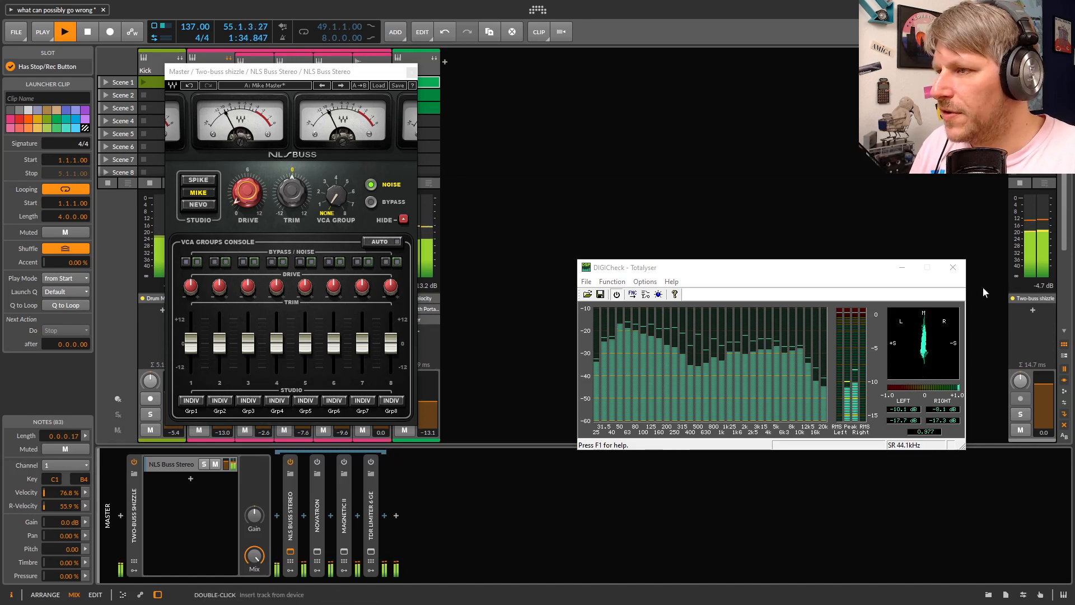
pyautogui.moveTo(879, 272); pyautogui.dragTo(796, 65)
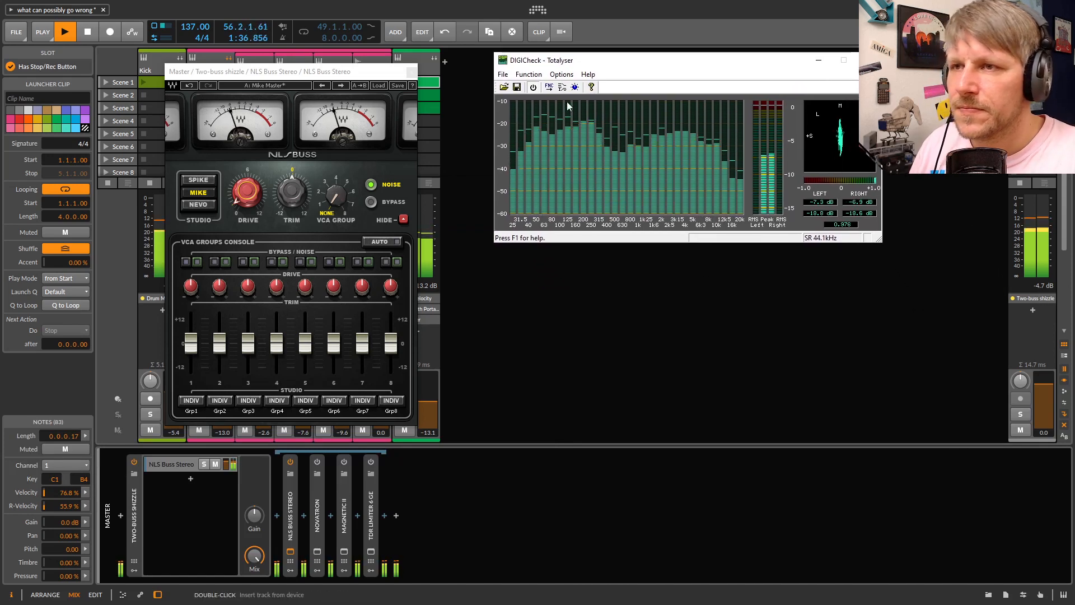
# Close the NLS Buss Stereo window and compare the device's effect switched off and on
pyautogui.moveTo(392, 71); pyautogui.dragTo(451, 154)
pyautogui.click(471, 155)
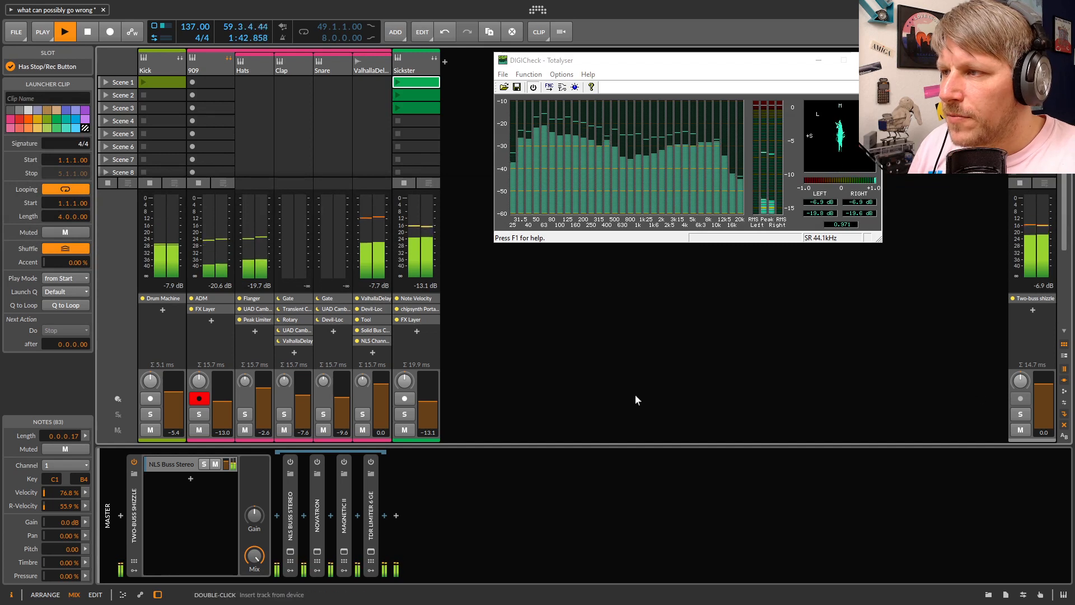
pyautogui.click(289, 462)
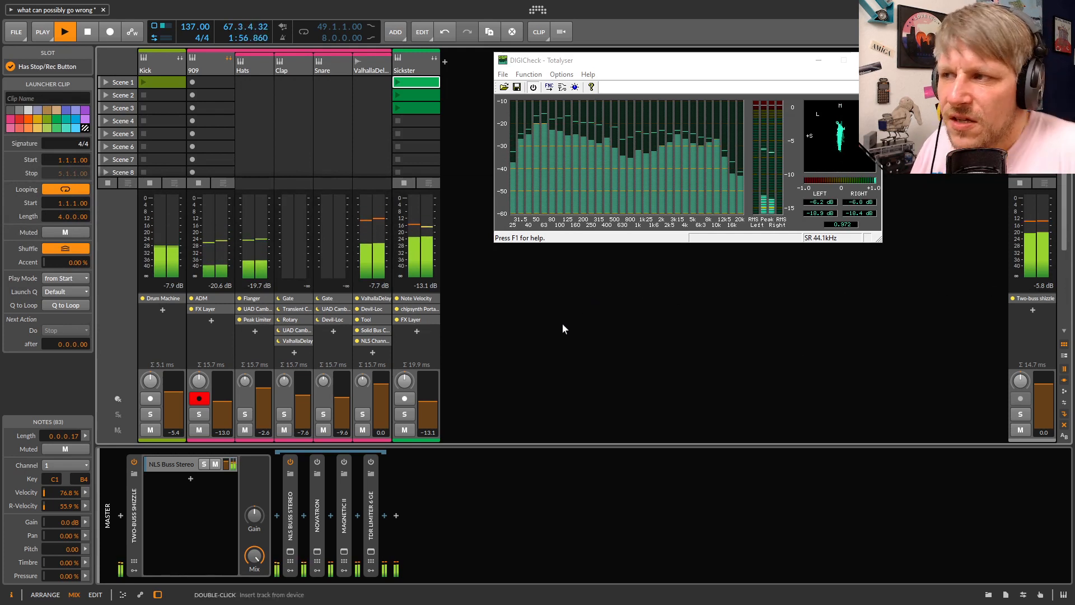
# Switch on Novatron, examine its plug-in window alongside the Totalyser, and close the plug-in window
pyautogui.click(317, 466)
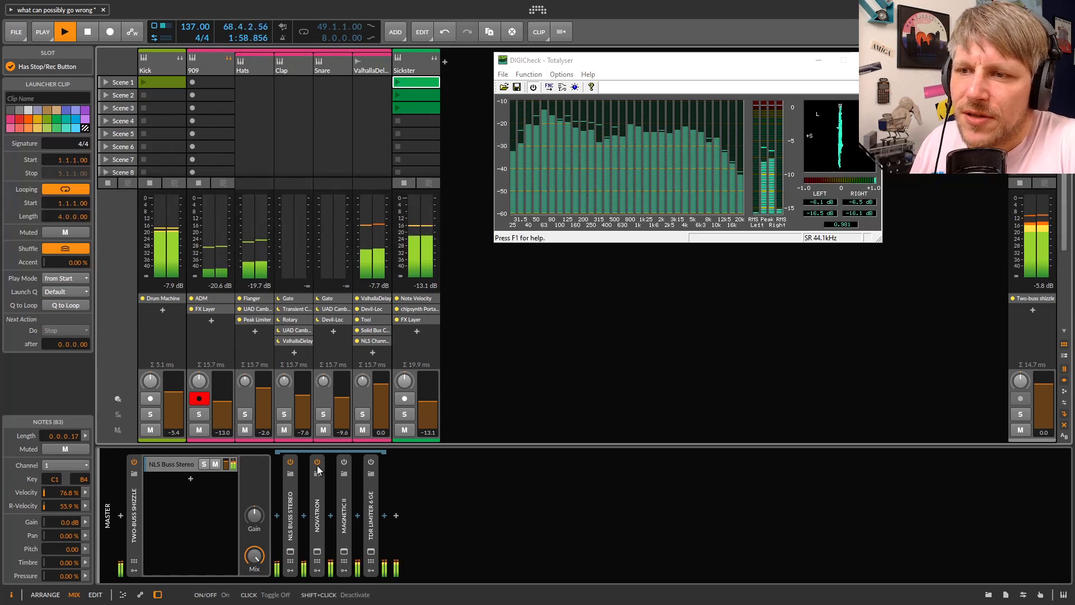
pyautogui.click(317, 552)
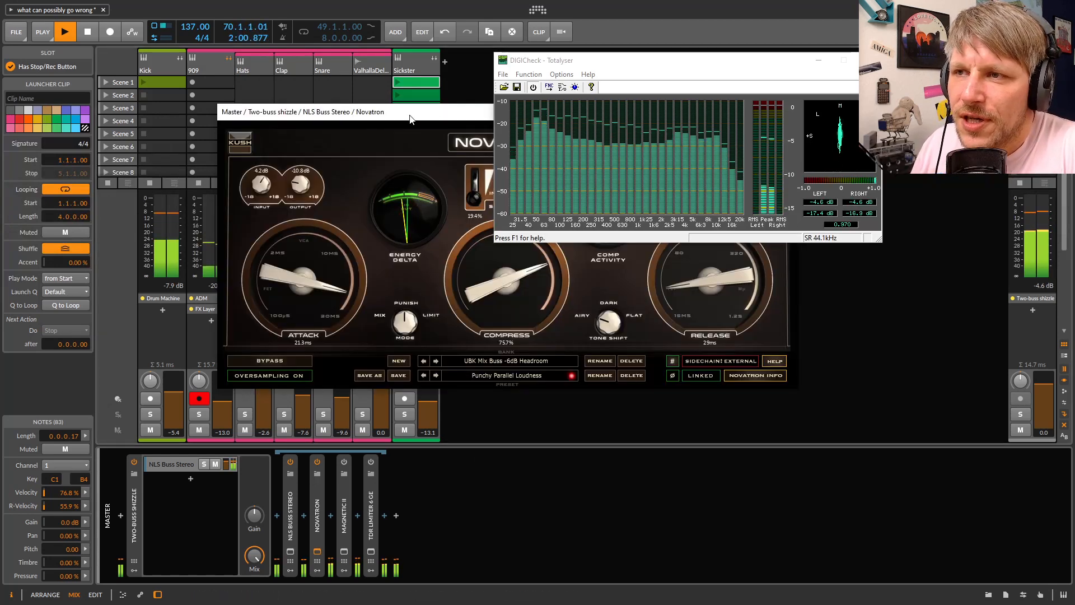
pyautogui.moveTo(409, 113); pyautogui.dragTo(231, 94)
pyautogui.moveTo(635, 65); pyautogui.dragTo(746, 58)
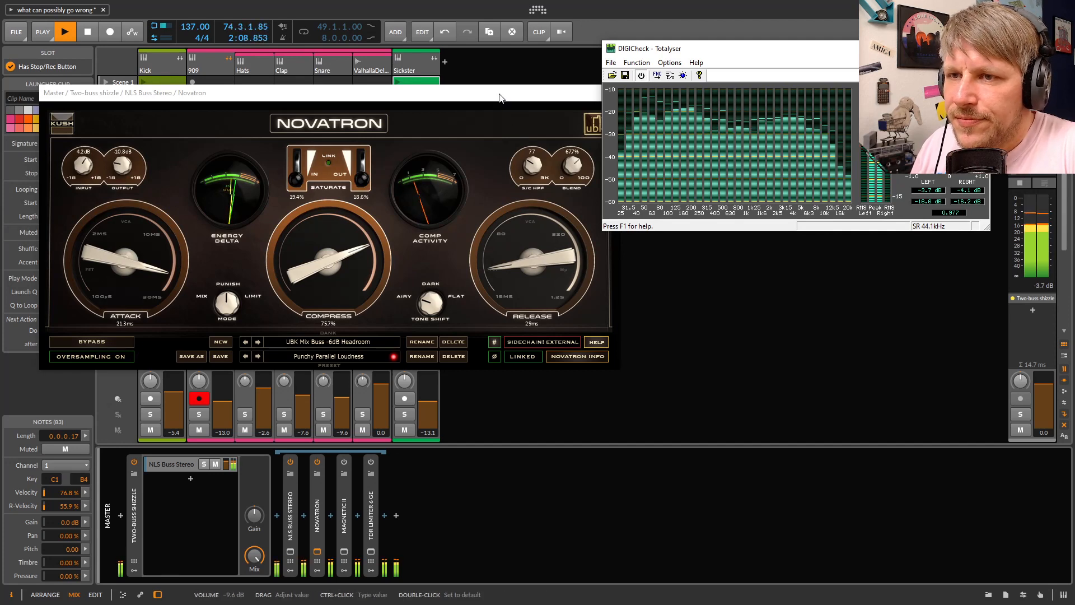
pyautogui.moveTo(500, 98); pyautogui.dragTo(465, 205)
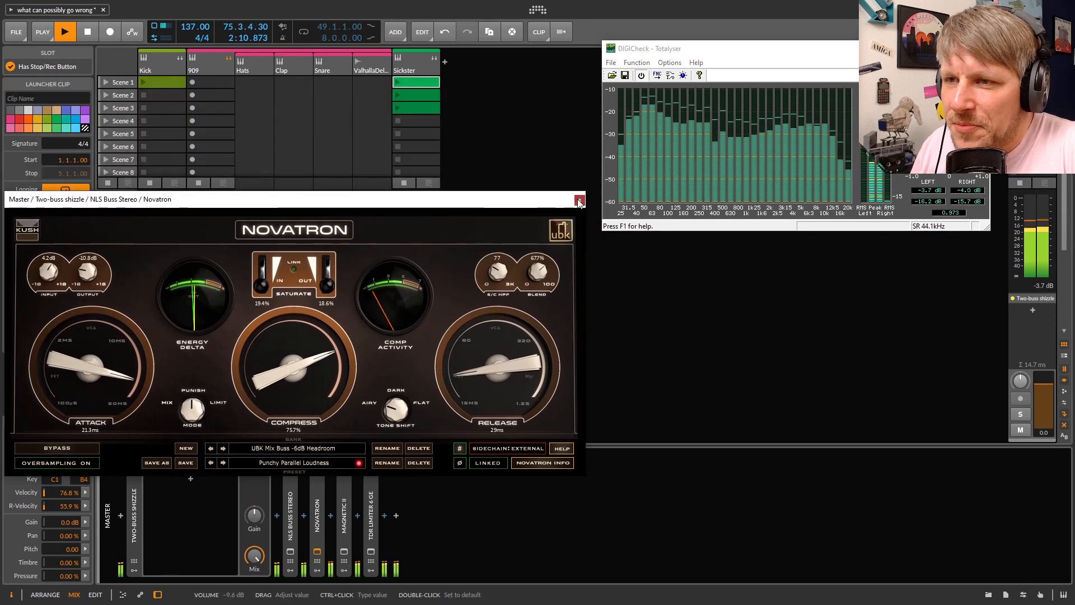
pyautogui.click(578, 200)
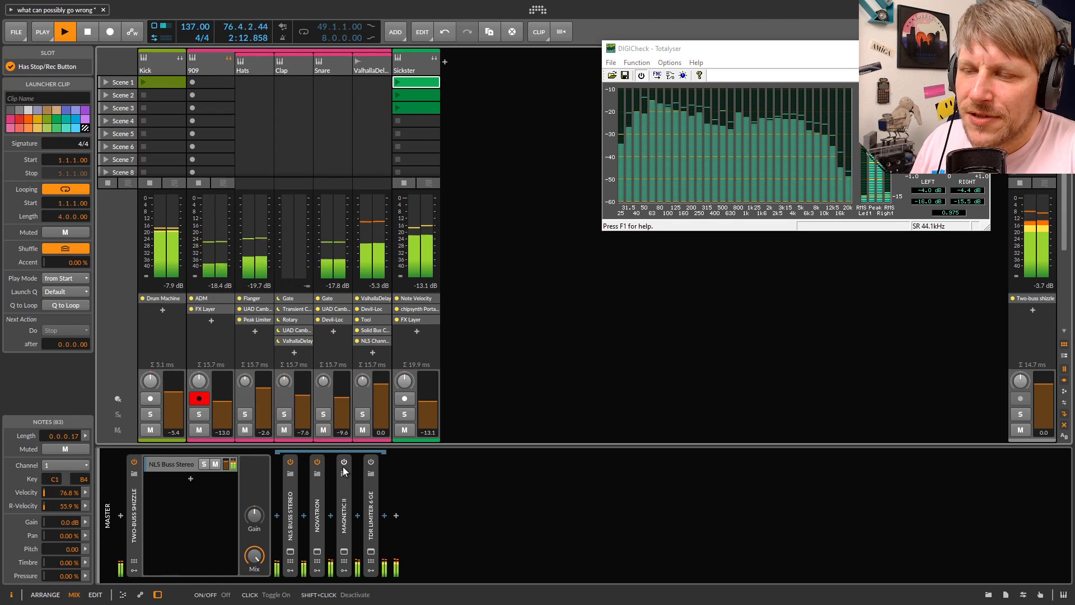
# Switch on Magnetic II and examine its tape settings in the plug-in window alongside the Totalyser
pyautogui.click(344, 462)
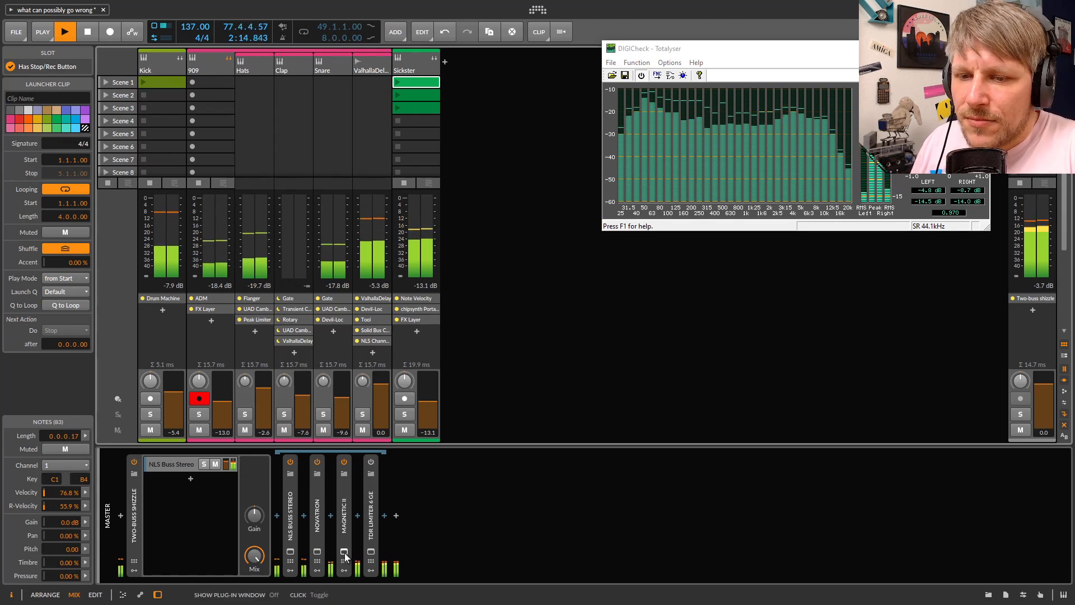
pyautogui.click(344, 552)
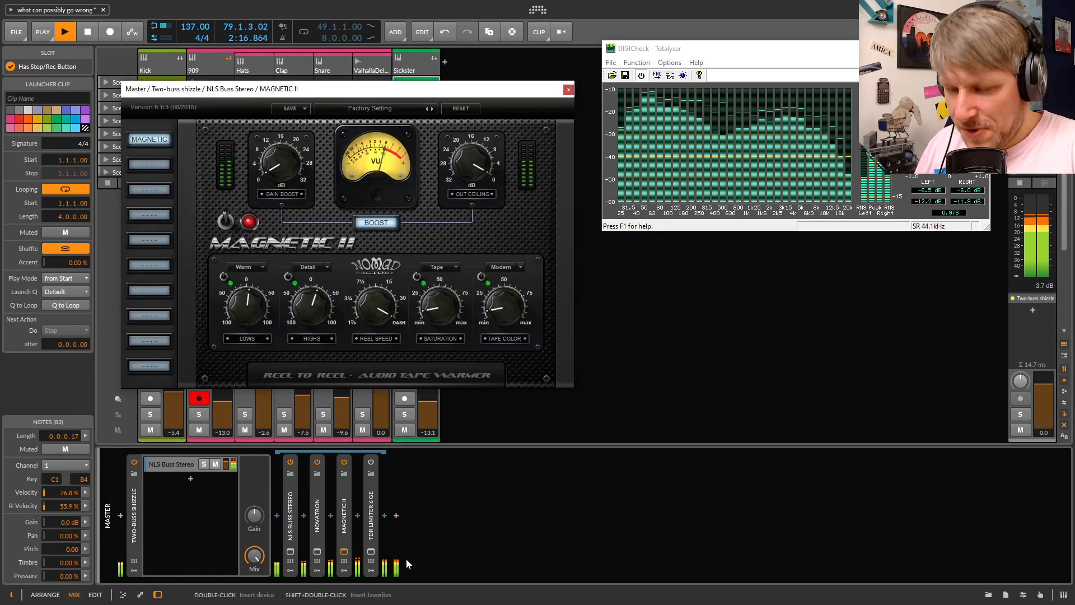
pyautogui.press('super')
pyautogui.moveTo(326, 601)
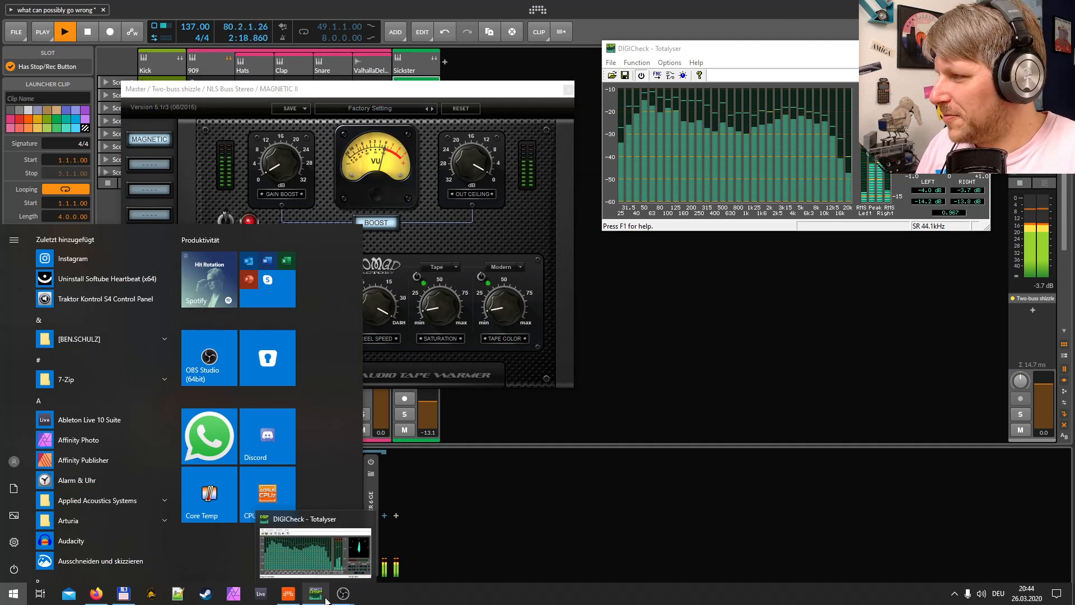
pyautogui.click(394, 95)
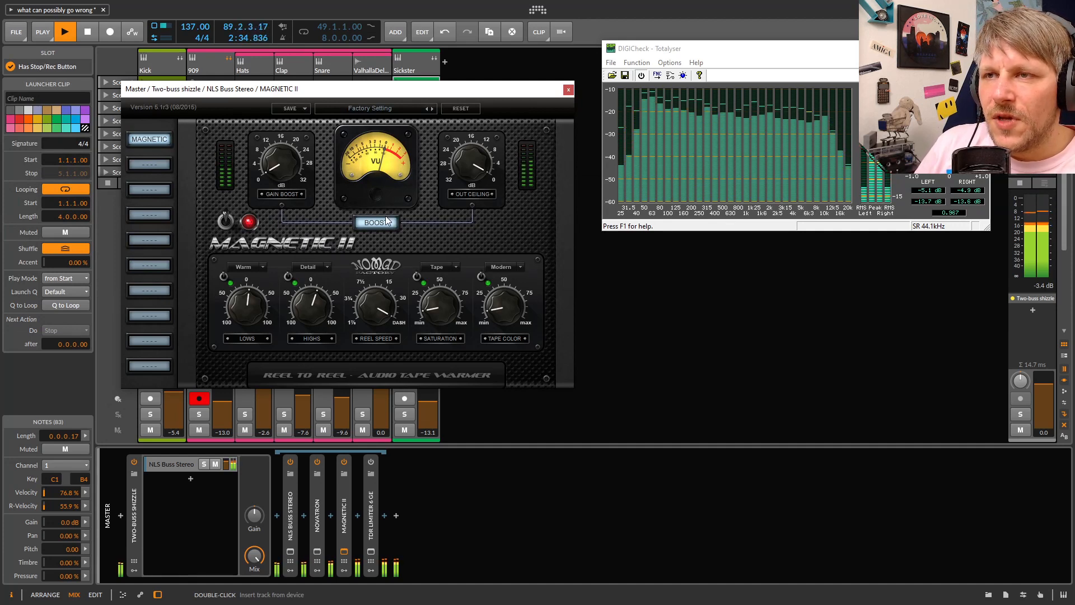
pyautogui.moveTo(353, 95); pyautogui.dragTo(350, 117)
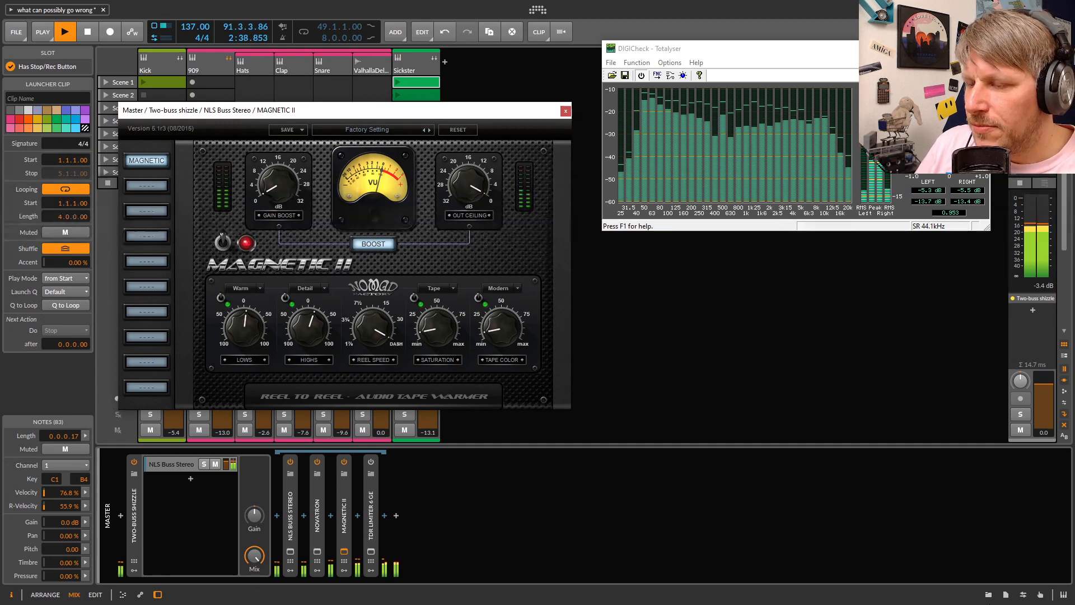
# Check the main output level in RME TotalMix FX, and put away the DIGICheck Totalyser and TotalMix windows
pyautogui.press('super')
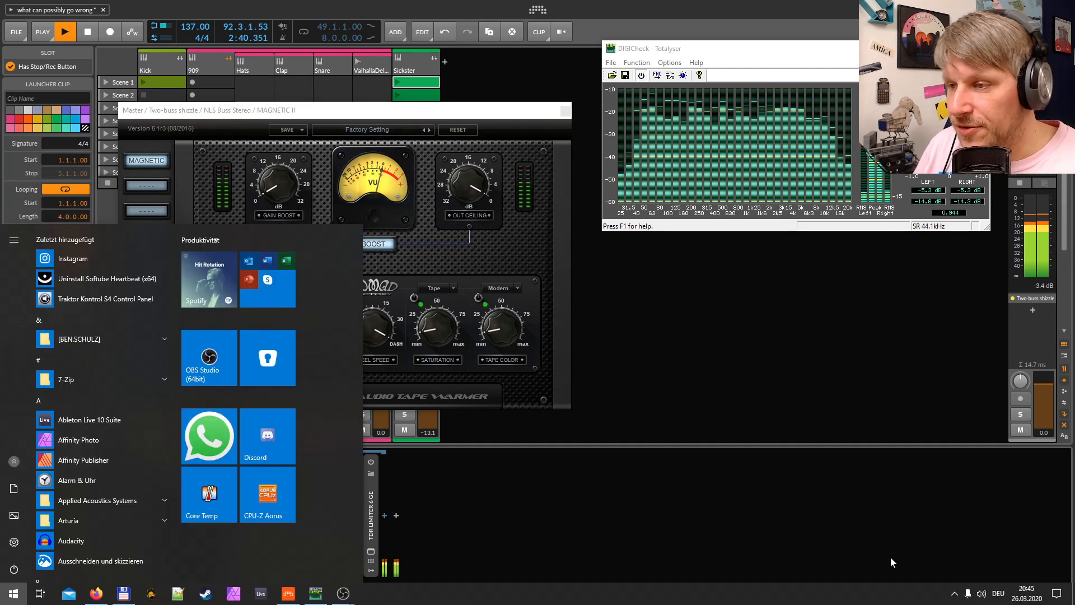
pyautogui.click(955, 593)
pyautogui.click(987, 525)
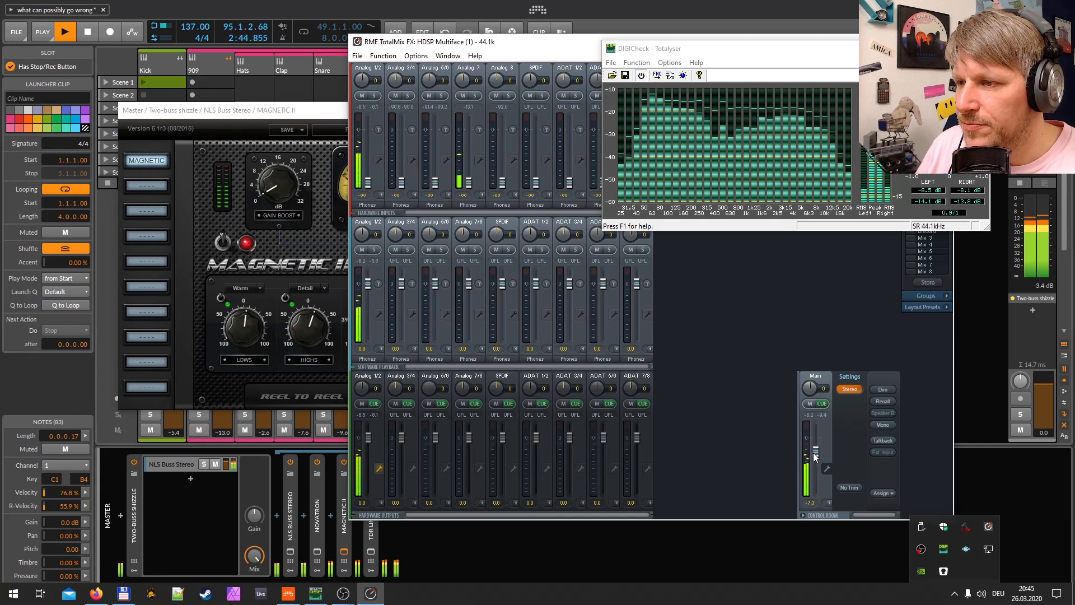
pyautogui.click(925, 48)
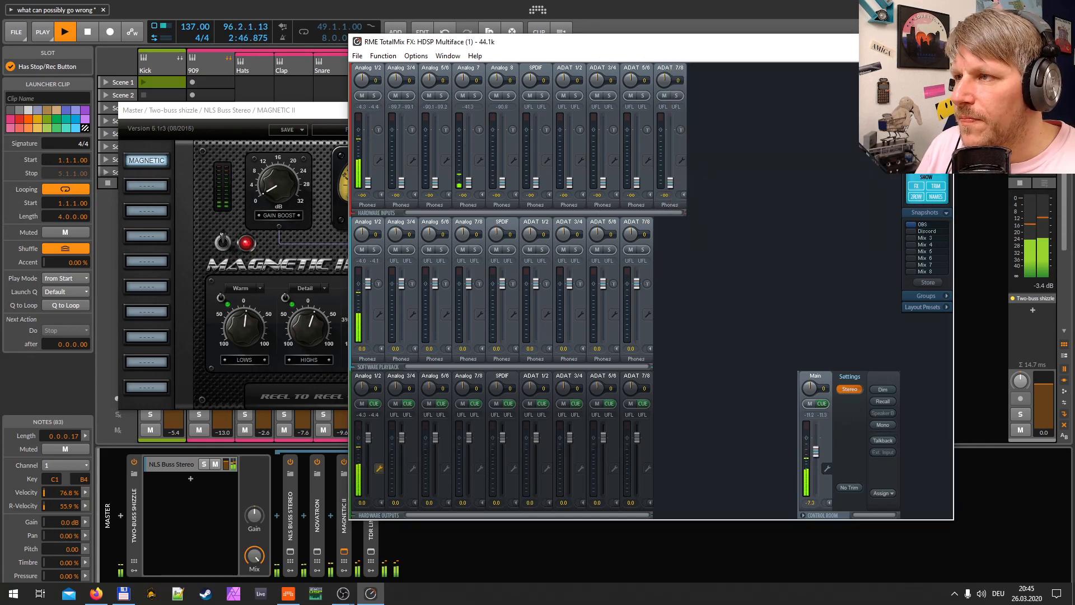
pyautogui.click(940, 42)
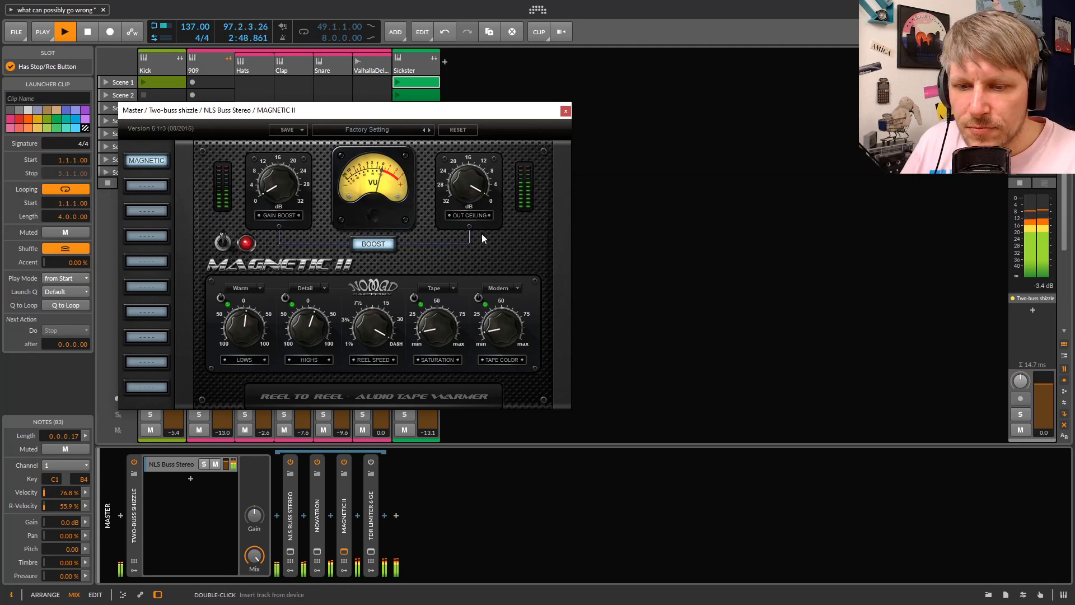
# Move the Magnetic II window clear of the mixer channels and compare the device's effect switched off and on
pyautogui.moveTo(322, 115); pyautogui.dragTo(548, 100)
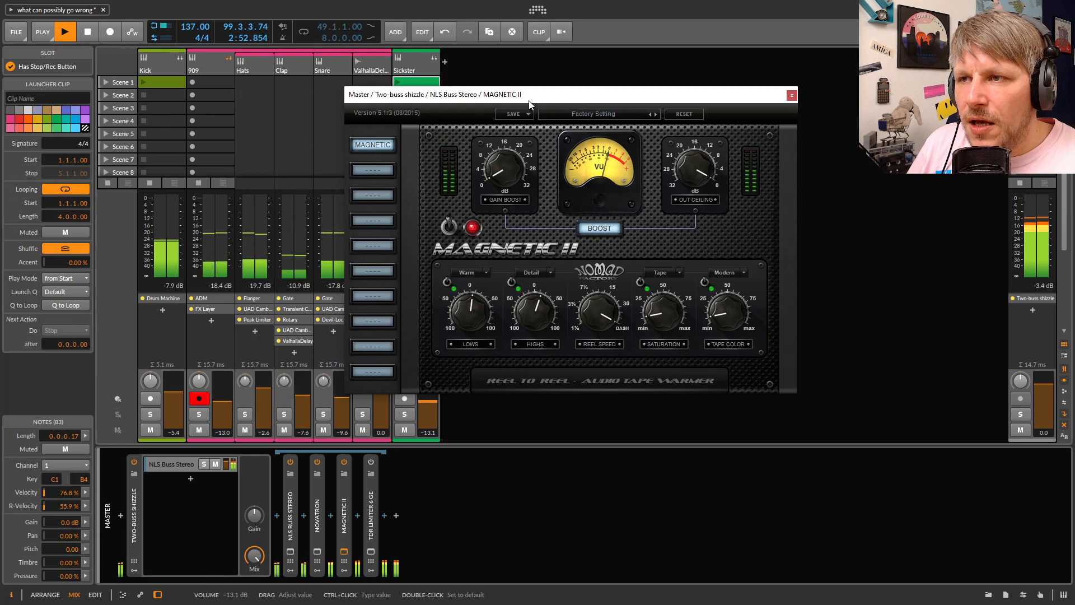
pyautogui.moveTo(529, 98); pyautogui.dragTo(513, 90)
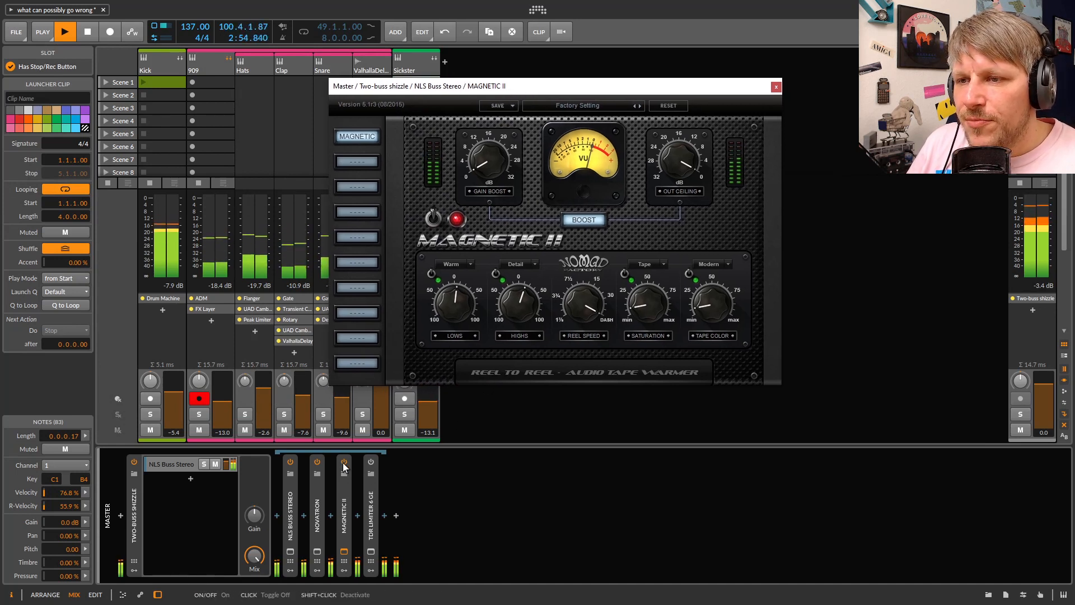
pyautogui.click(343, 463)
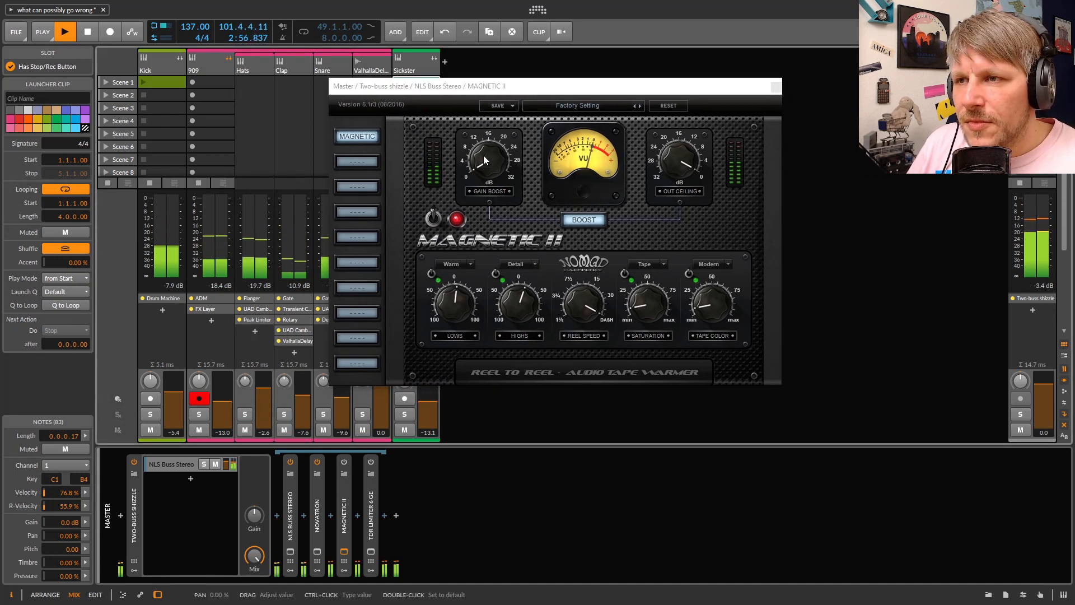
pyautogui.click(703, 216)
pyautogui.moveTo(616, 86); pyautogui.dragTo(547, 83)
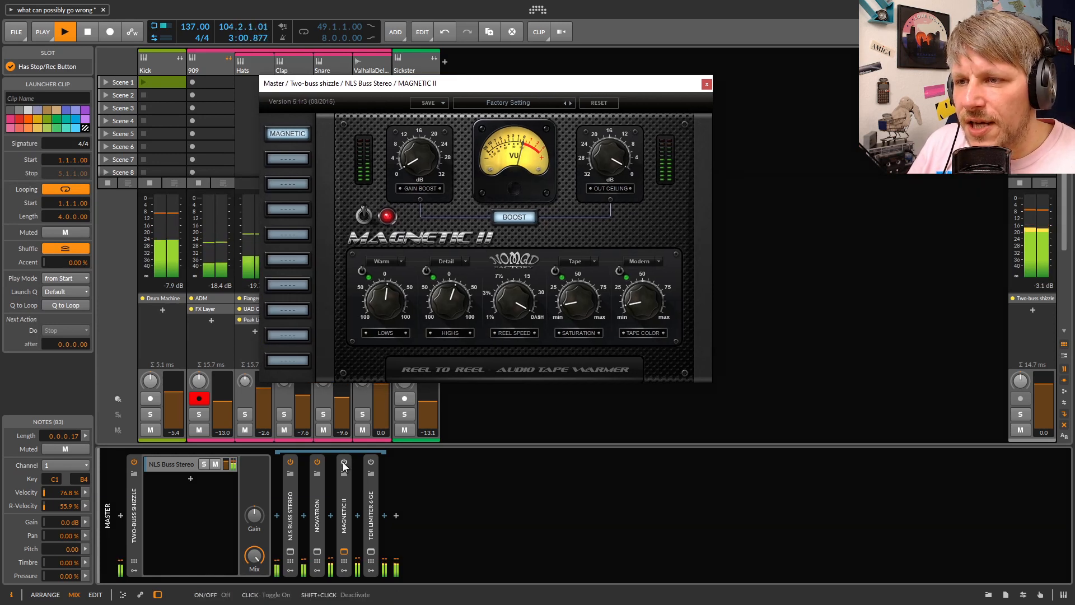
pyautogui.click(344, 463)
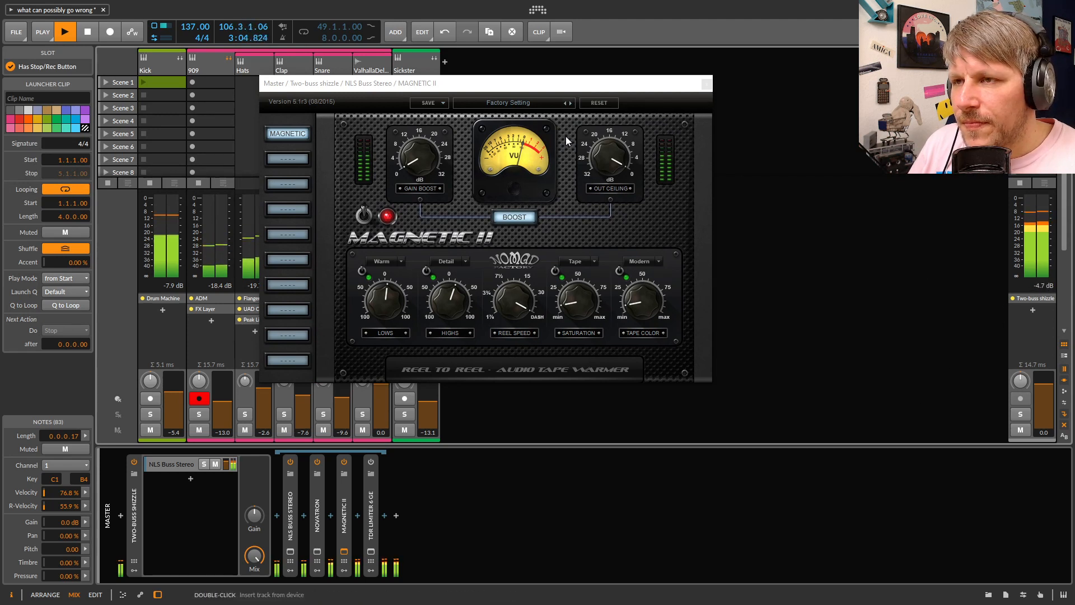
# Move the Magnetic II window off the mixer channels to view their meters and insert devices
pyautogui.moveTo(523, 88); pyautogui.dragTo(486, 96)
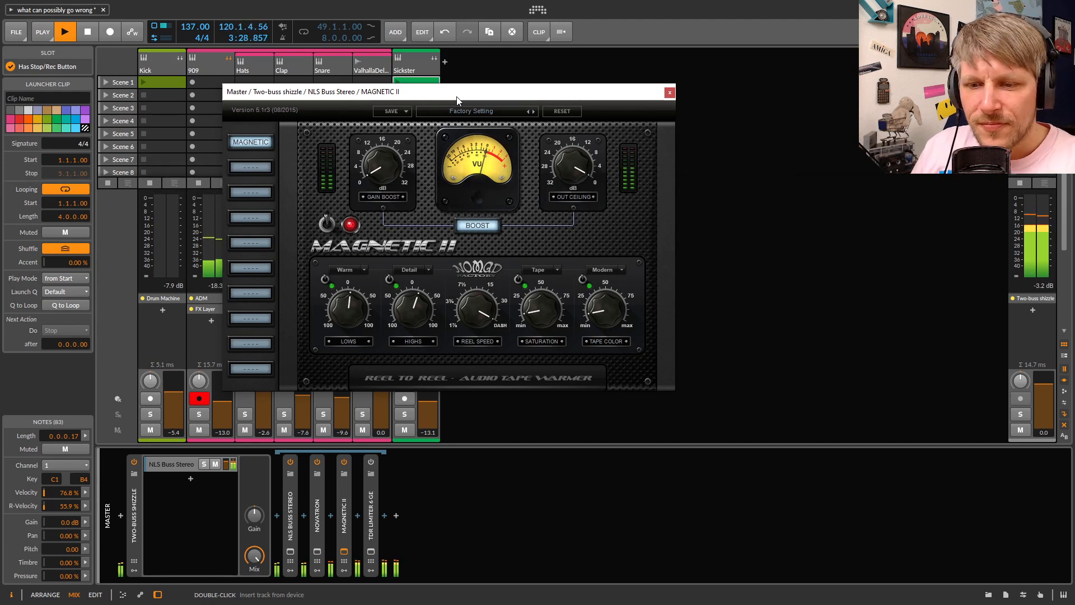
pyautogui.moveTo(456, 101); pyautogui.dragTo(608, 232)
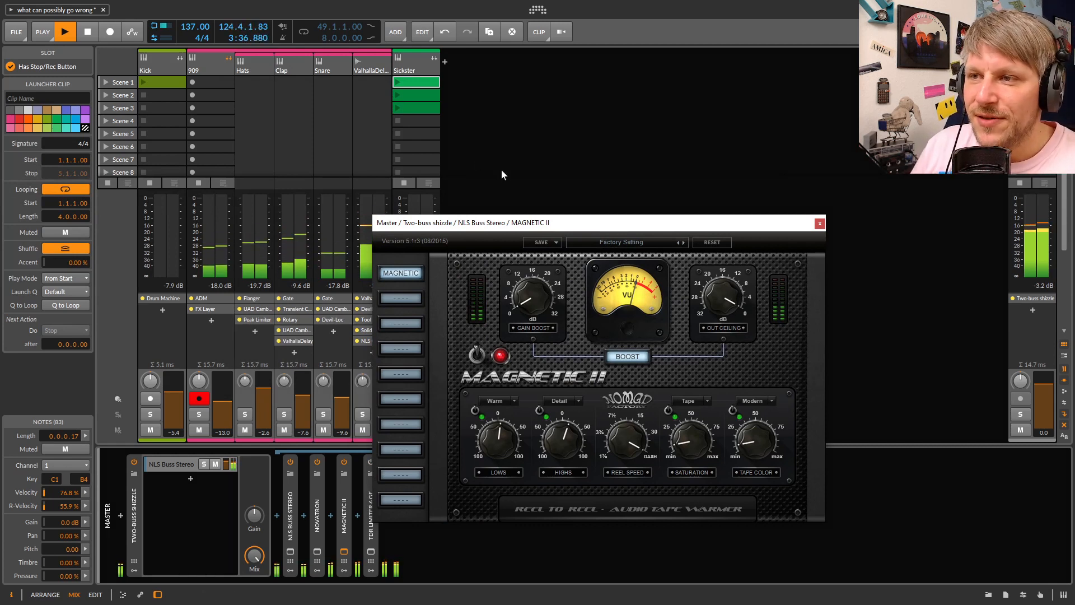
pyautogui.moveTo(513, 224); pyautogui.dragTo(533, 163)
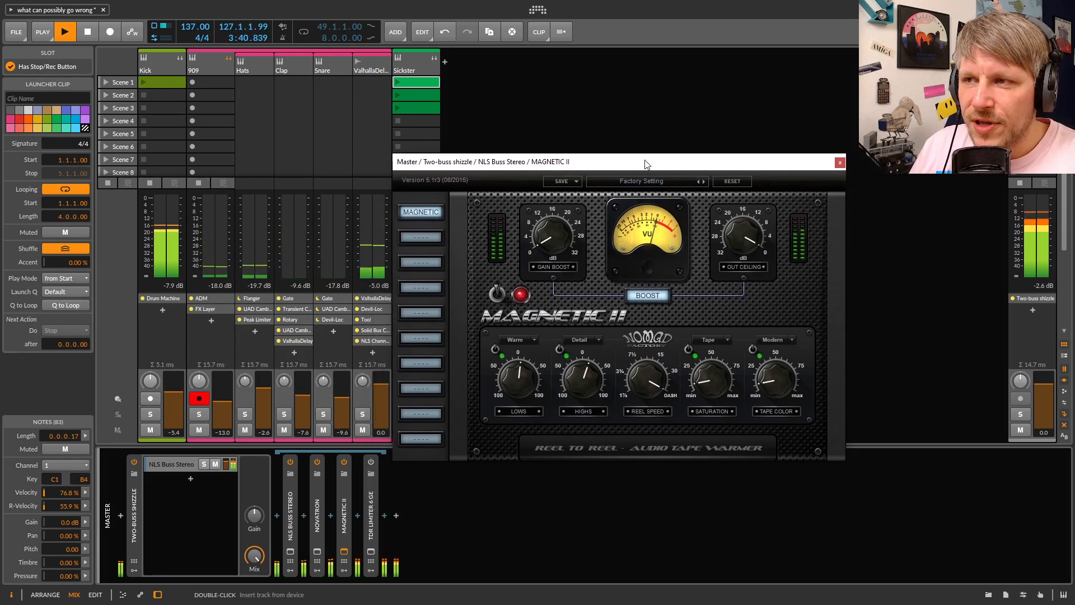
pyautogui.moveTo(646, 163); pyautogui.dragTo(671, 153)
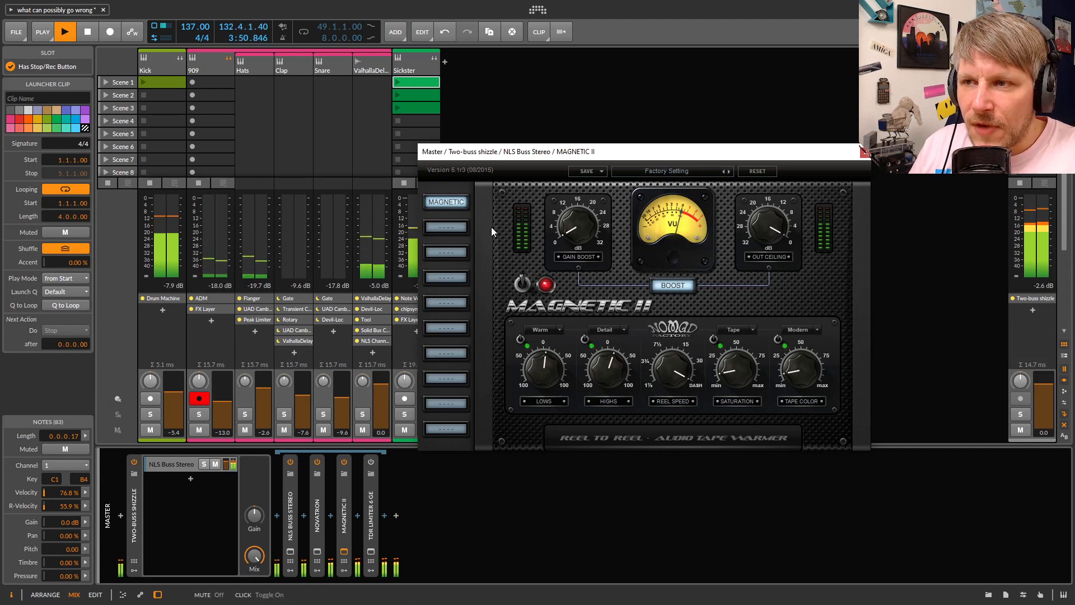
# Audition the Magnetic II tape machine models MM1200, MTR-90, JH24, A827, A80, ATR60 and ATR-102 while the track plays
pyautogui.moveTo(515, 152); pyautogui.dragTo(298, 122)
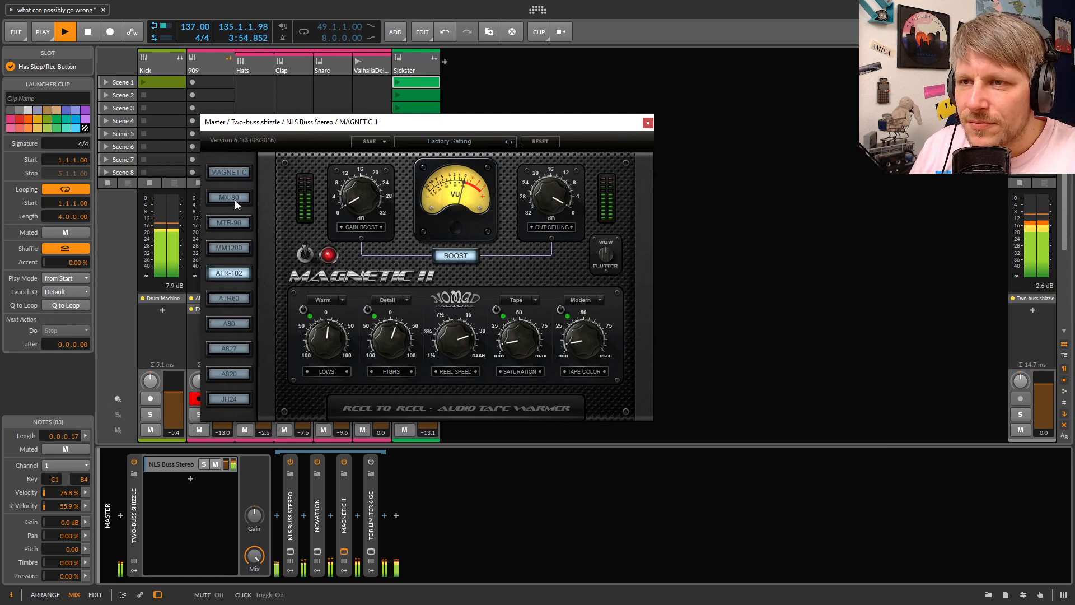
pyautogui.click(230, 245)
pyautogui.click(227, 224)
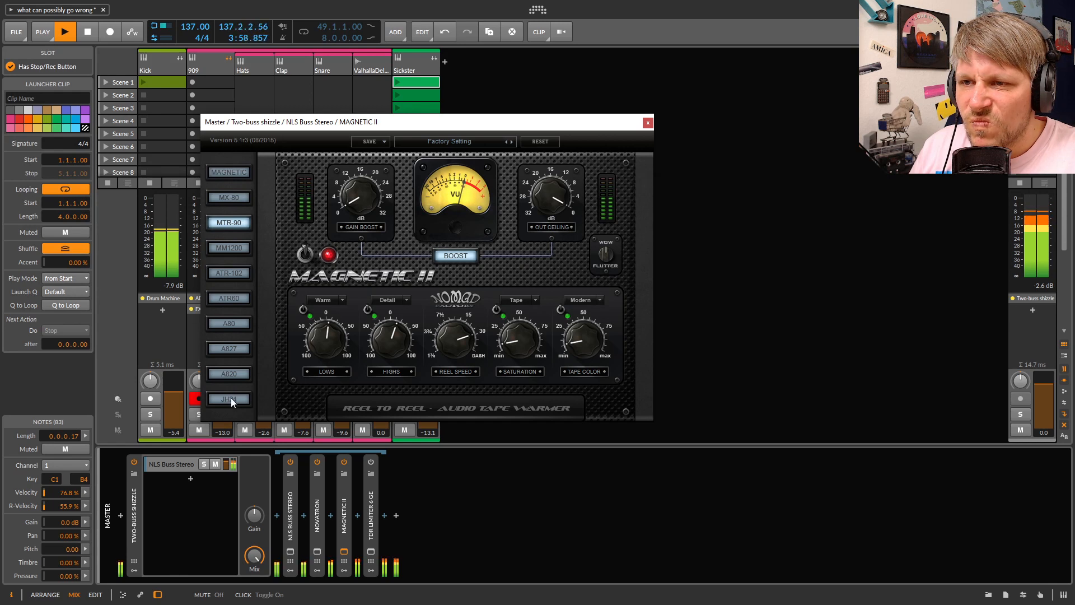
pyautogui.click(231, 398)
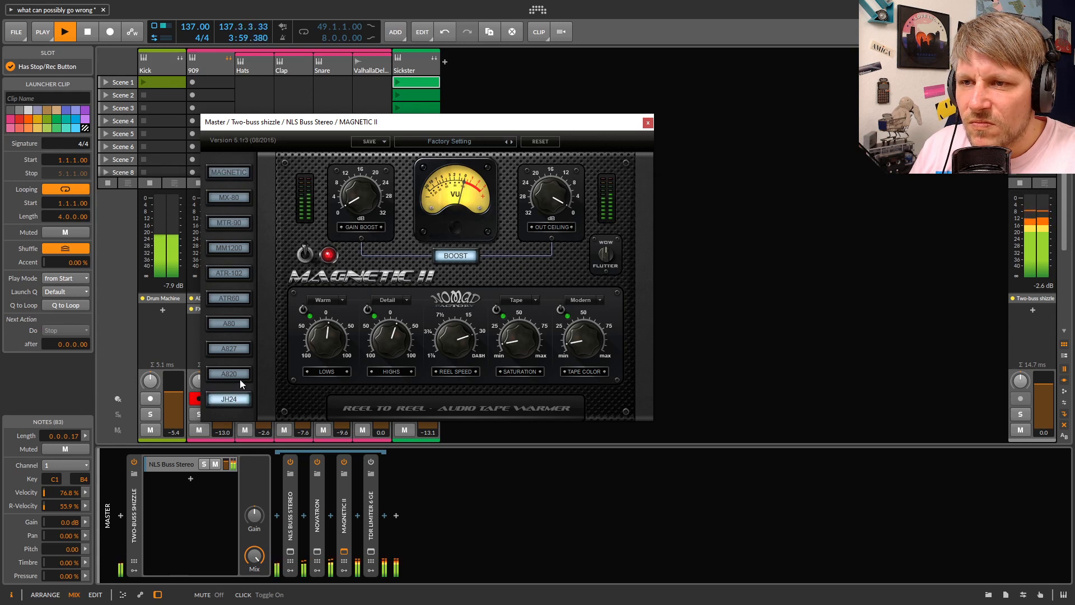
pyautogui.click(241, 349)
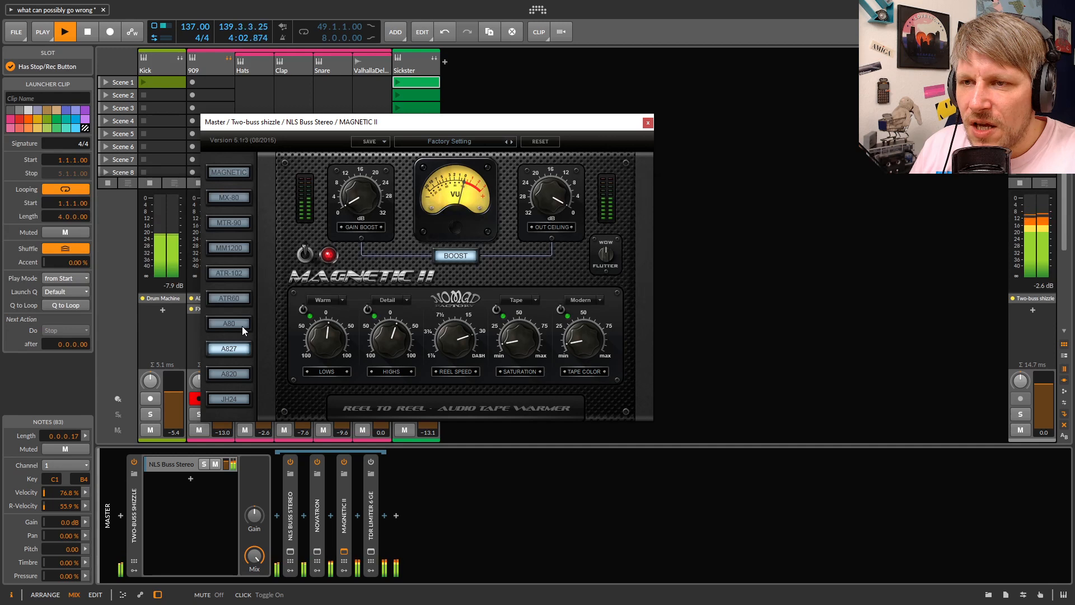
pyautogui.click(242, 325)
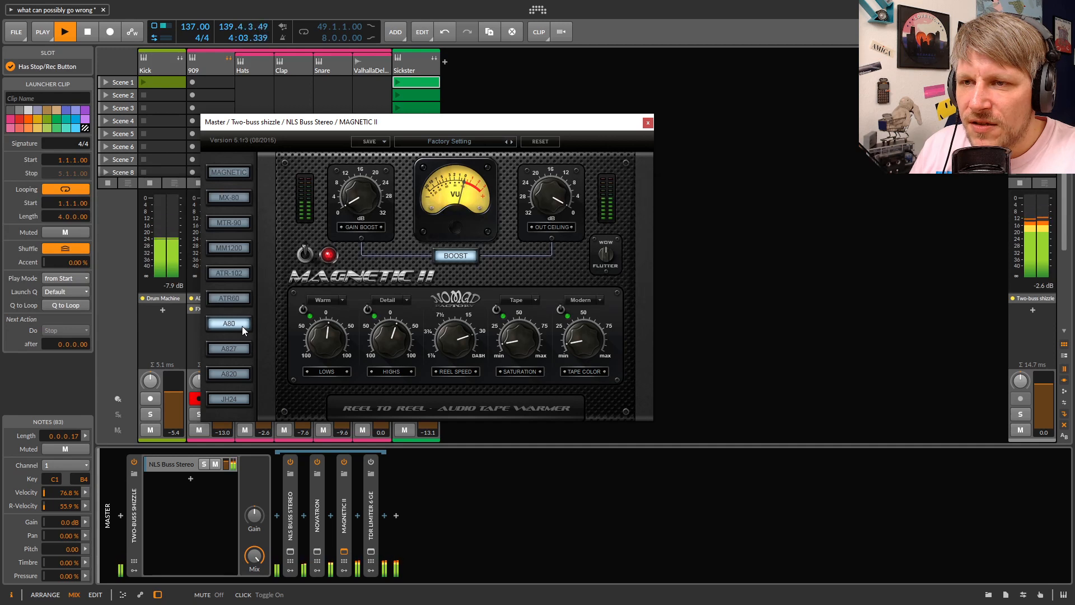
pyautogui.click(239, 298)
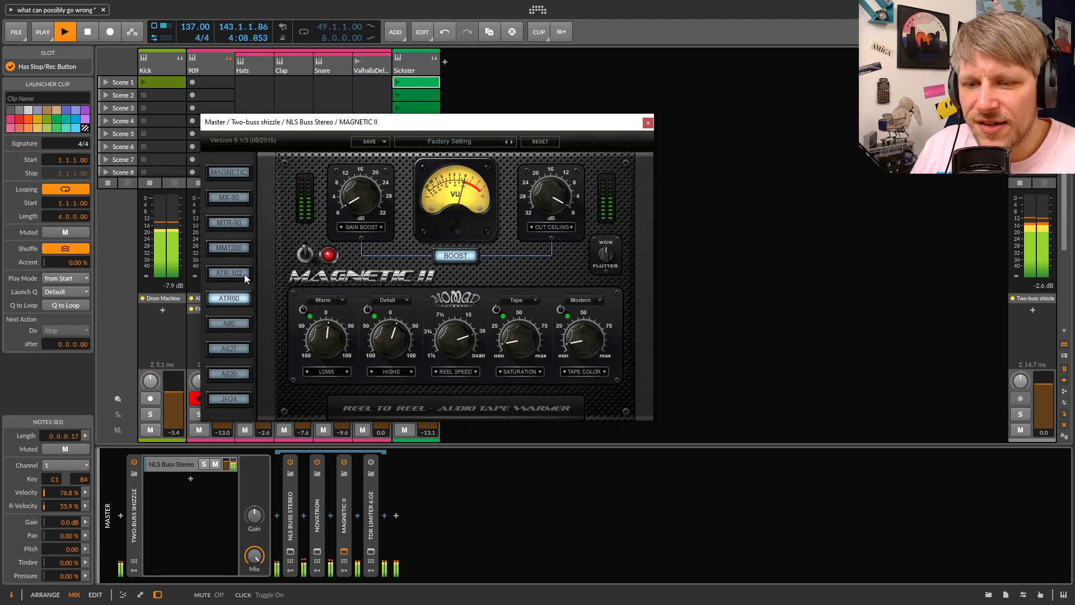
pyautogui.click(244, 274)
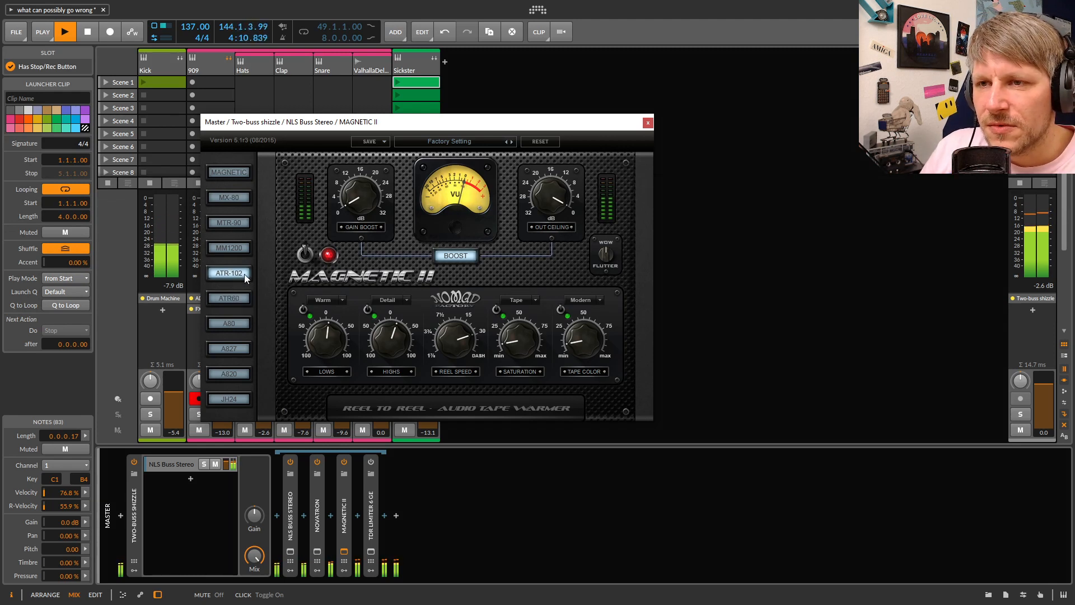
pyautogui.click(244, 222)
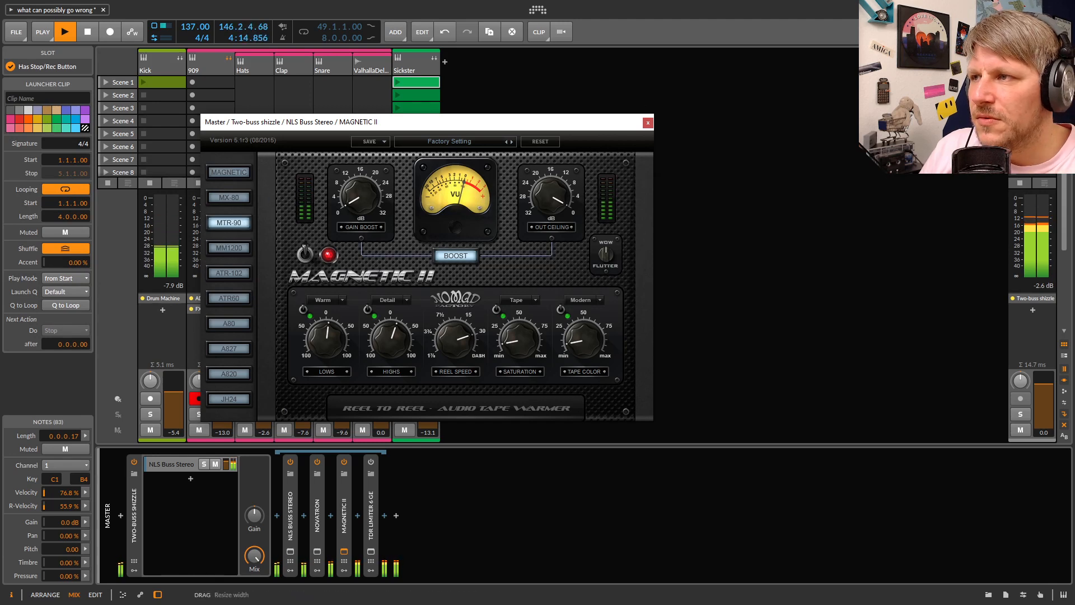
# In the arrangement, restart playback from bar 97, move the eight-bar loop region to start at bar 97, and enable looping
pyautogui.hotkey('alt', '1')
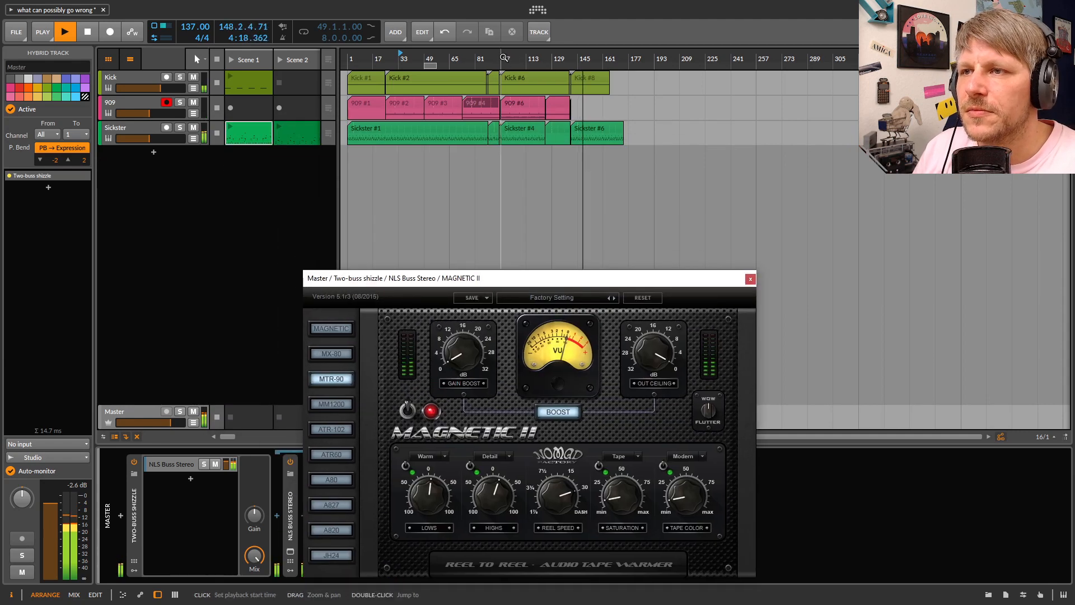
pyautogui.click(504, 58)
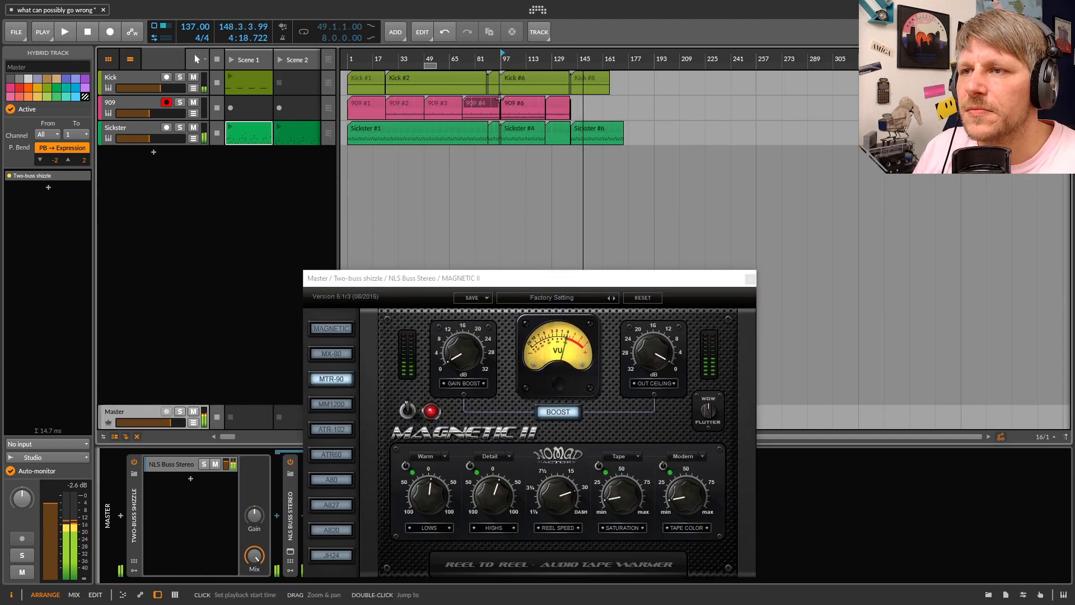
pyautogui.click(433, 66)
pyautogui.moveTo(433, 66); pyautogui.dragTo(505, 66)
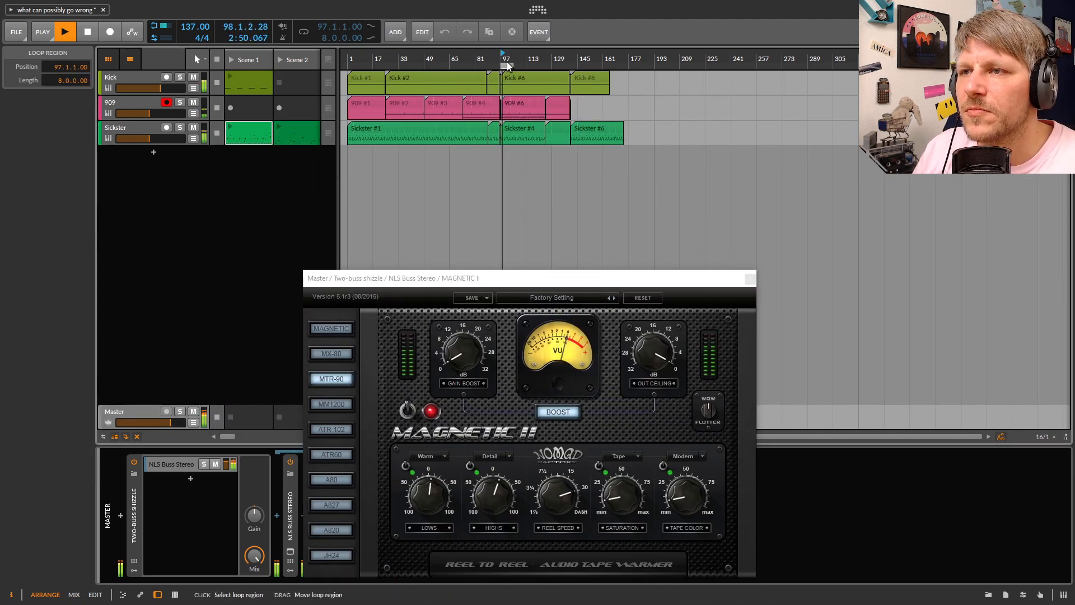
pyautogui.click(303, 32)
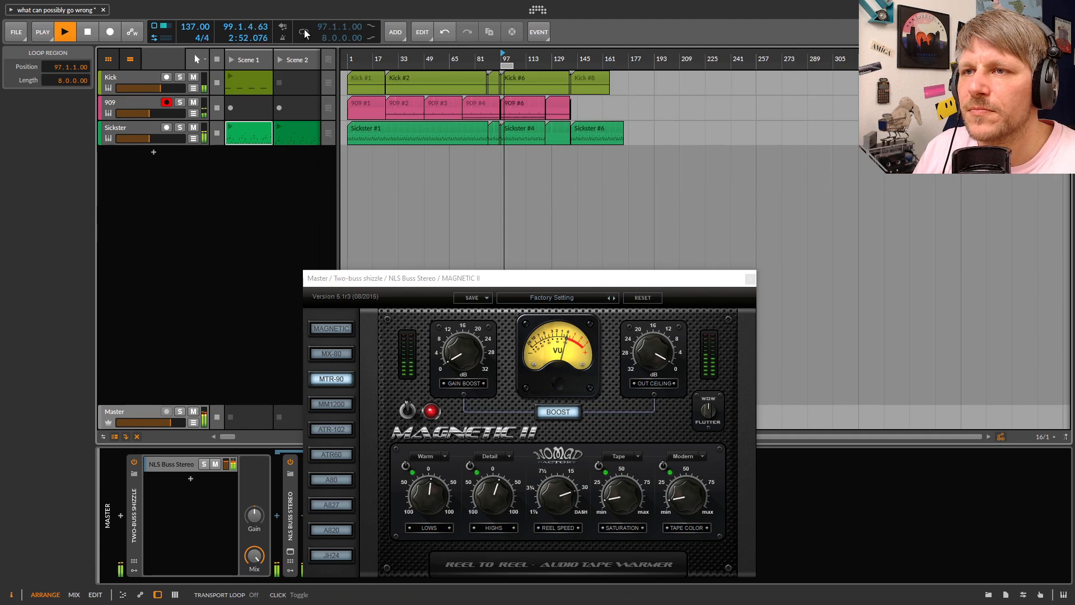
# Move the Magnetic II window clear of the Master device chain and compare the device off and on over the loop
pyautogui.moveTo(478, 278); pyautogui.dragTo(417, 93)
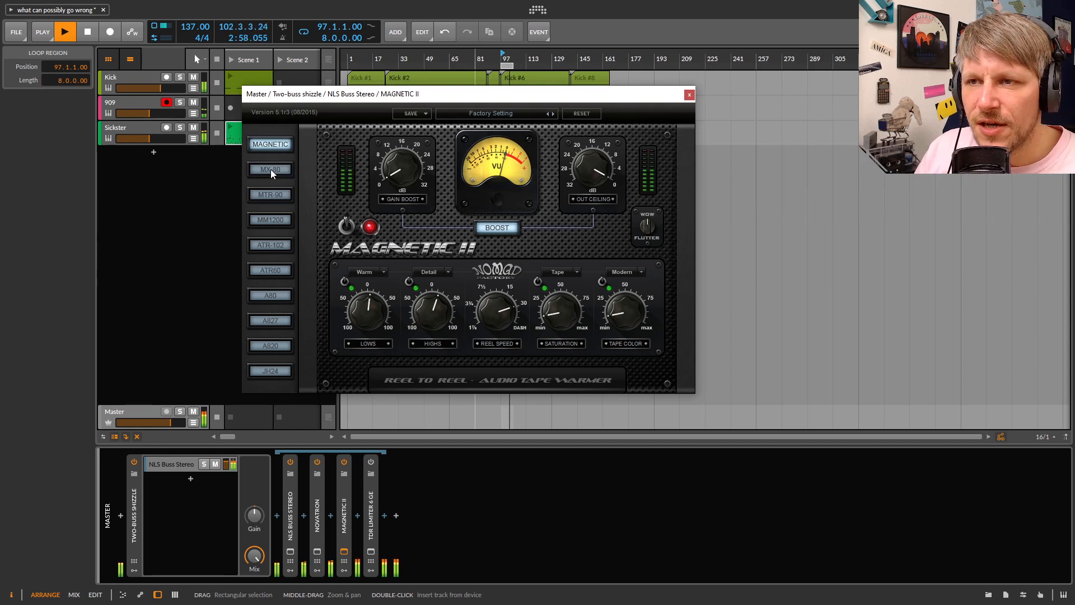
pyautogui.click(344, 462)
pyautogui.click(345, 462)
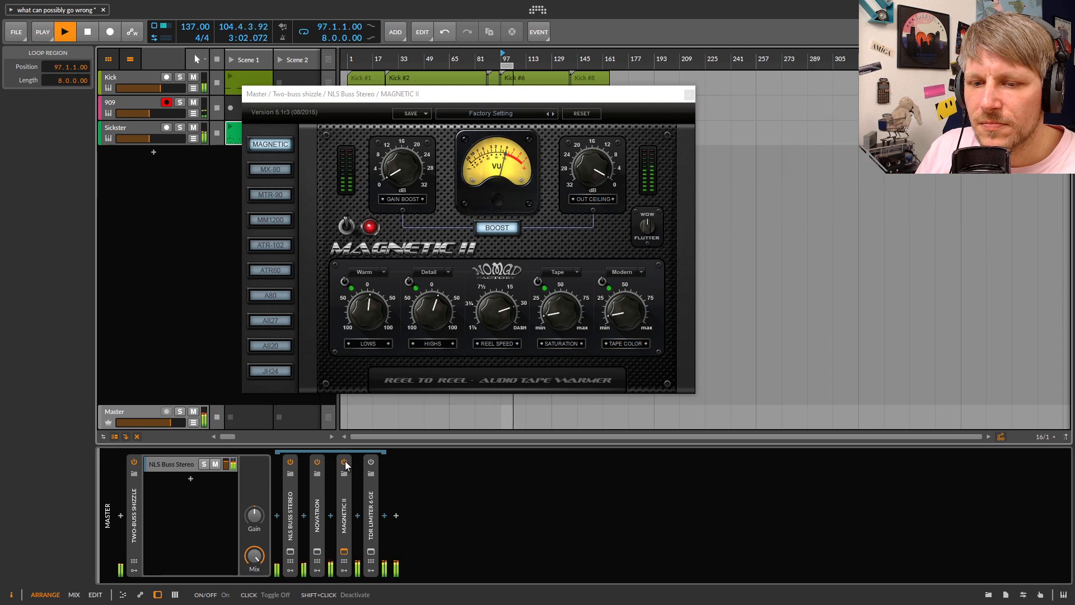
# Audition Magnetic II's MX-80, MTR-90, MM1200 and ATR-102 models over the loop, and return to the MAGNETIC model
pyautogui.click(274, 170)
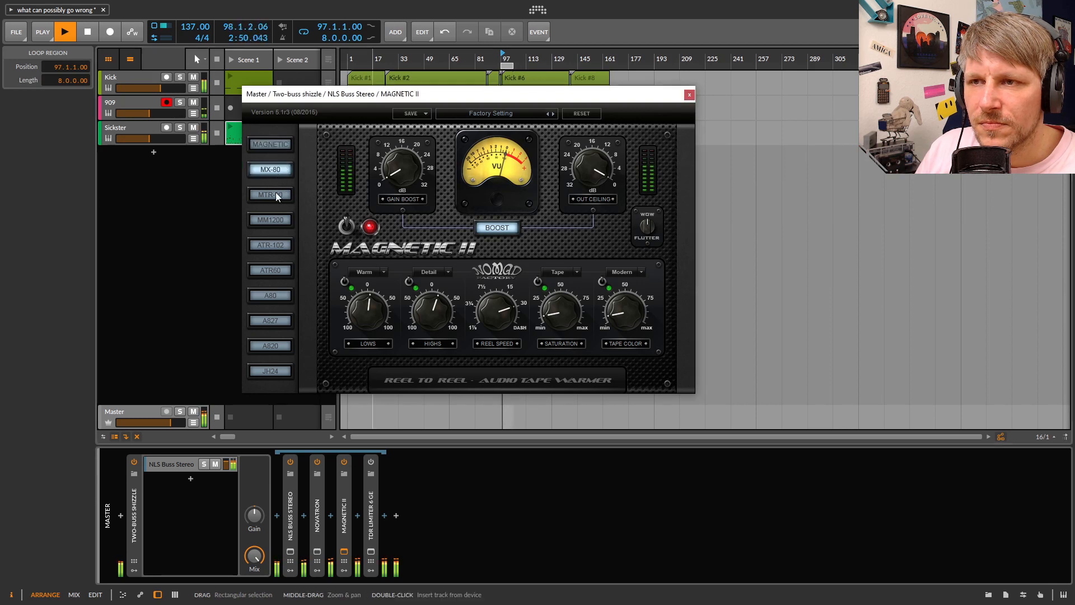
pyautogui.click(274, 194)
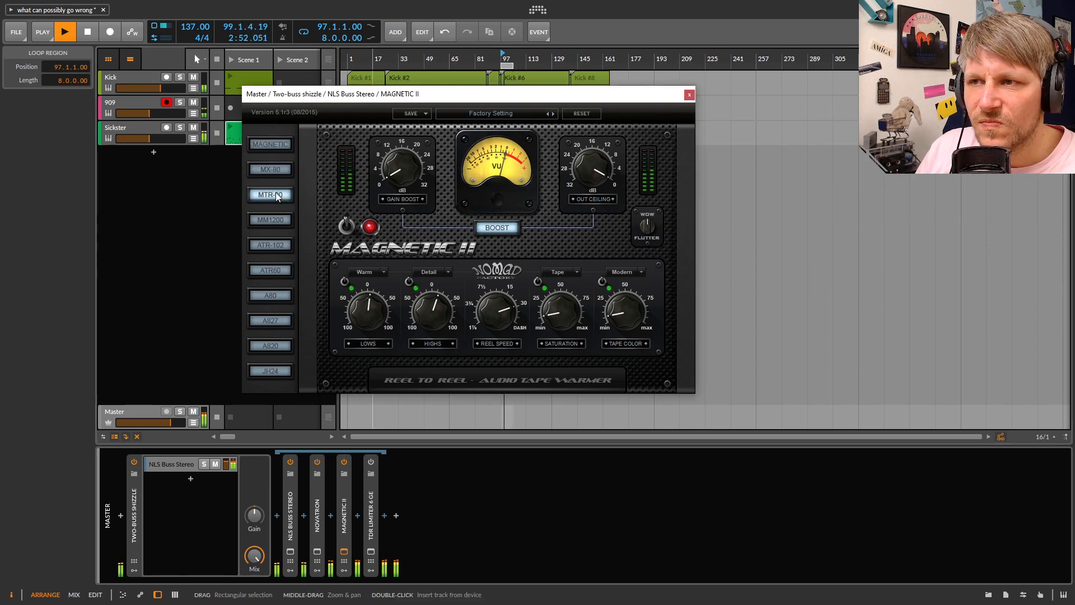
pyautogui.click(272, 220)
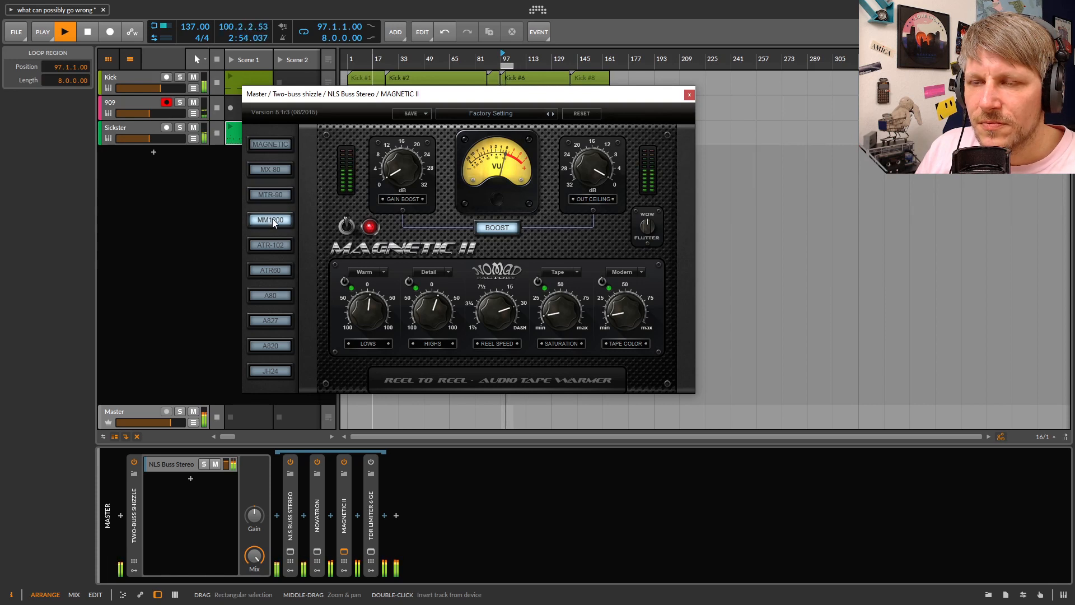
pyautogui.click(279, 247)
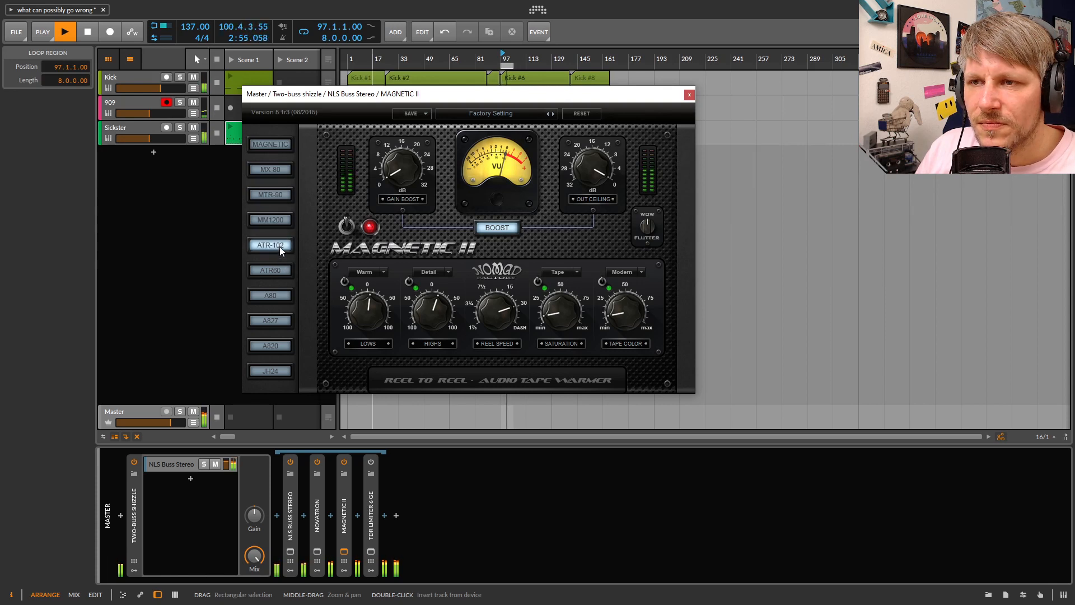
pyautogui.click(281, 146)
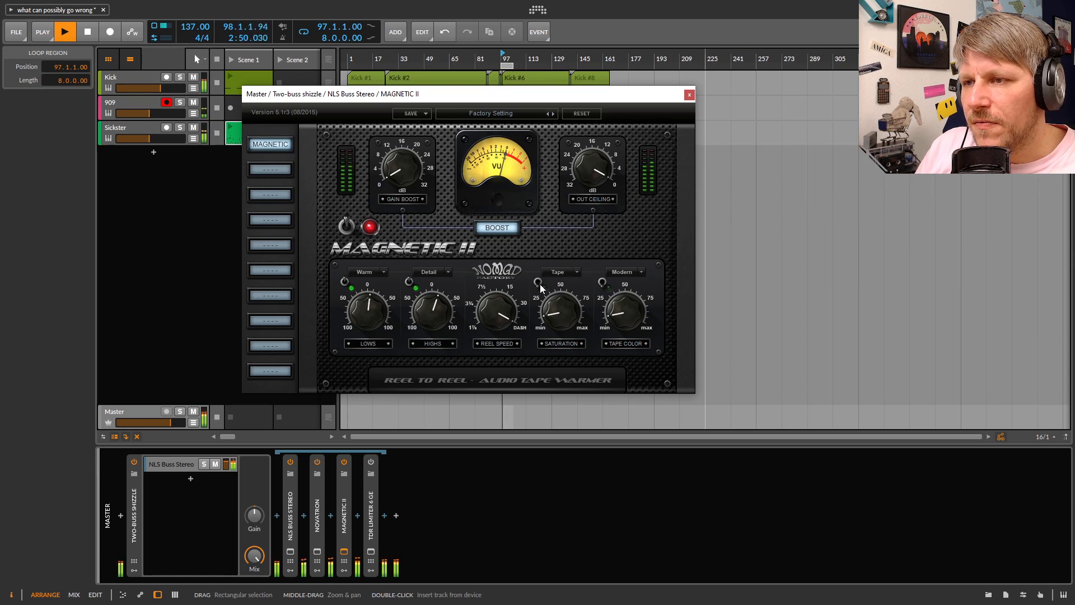
# Try higher Saturation and Tape Color amounts in Magnetic II, and turn both back down to low settings
pyautogui.moveTo(562, 324); pyautogui.dragTo(558, 280)
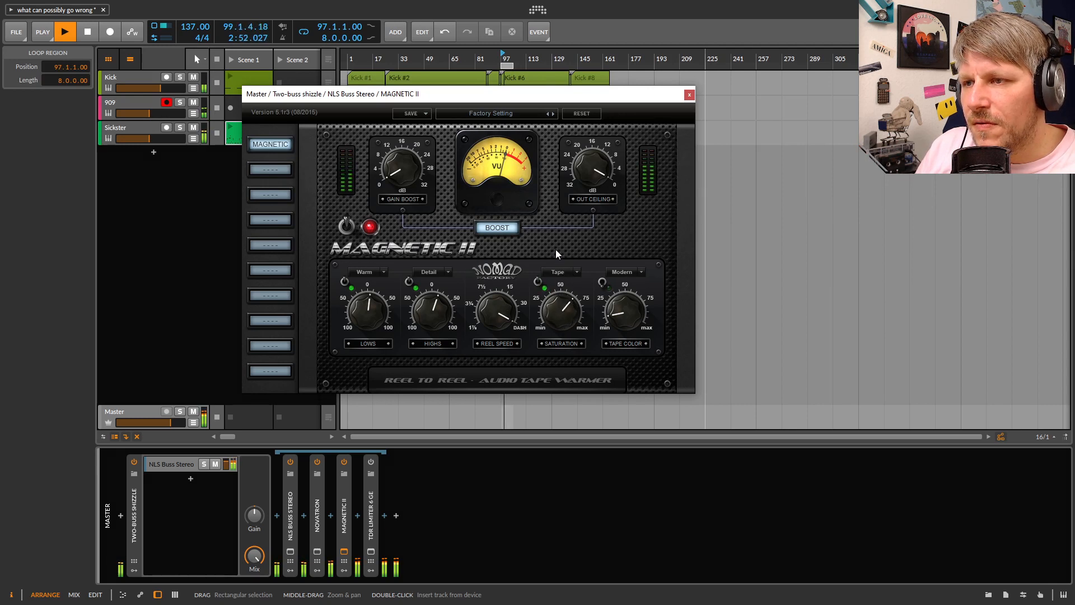
pyautogui.moveTo(556, 235); pyautogui.dragTo(547, 263)
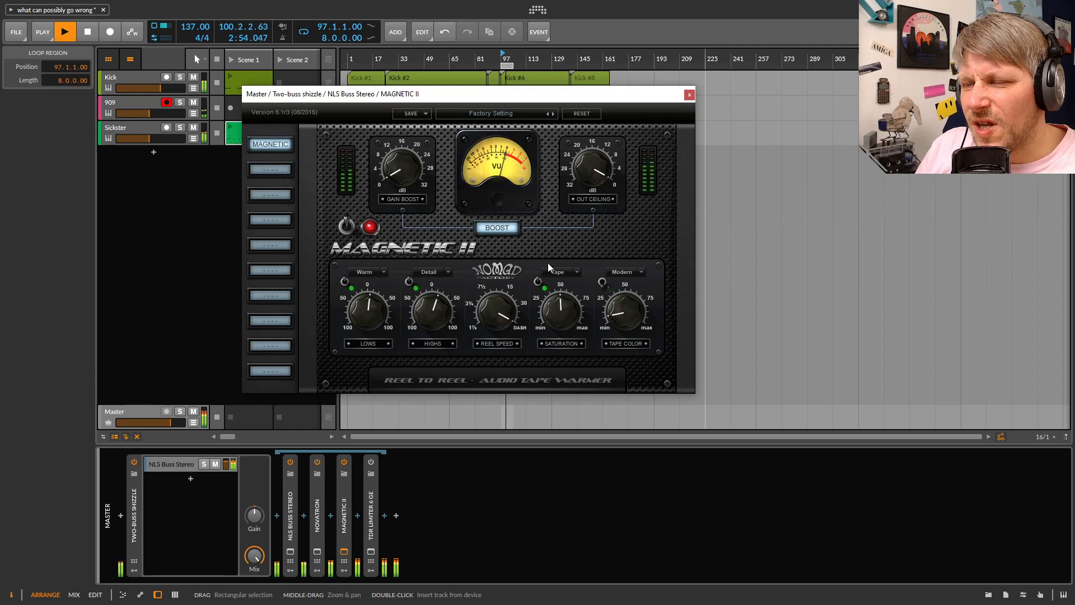
pyautogui.moveTo(546, 301); pyautogui.dragTo(547, 308)
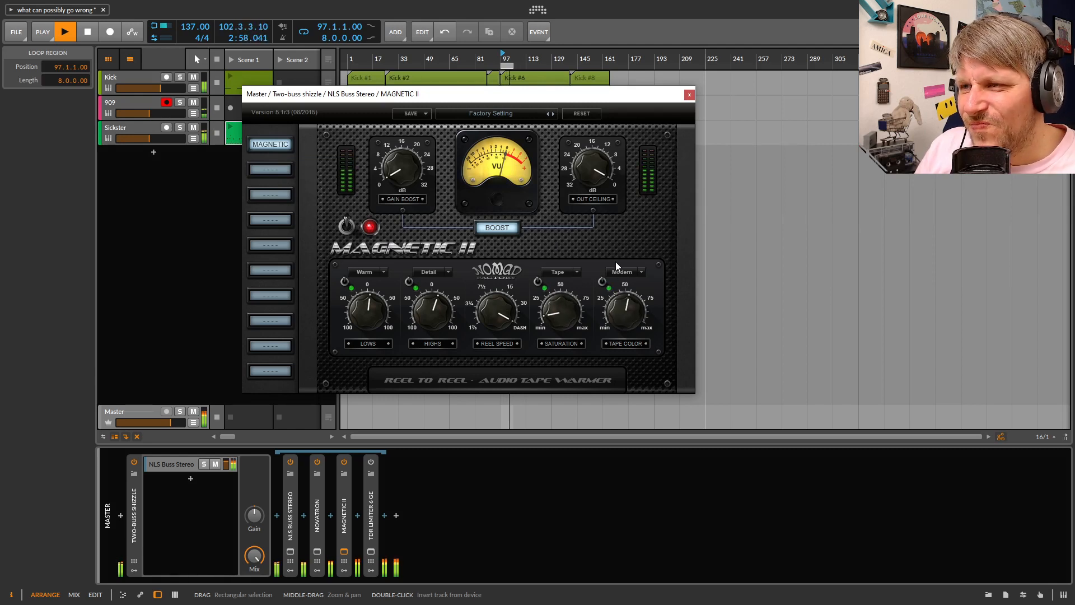
pyautogui.moveTo(614, 245); pyautogui.dragTo(612, 289)
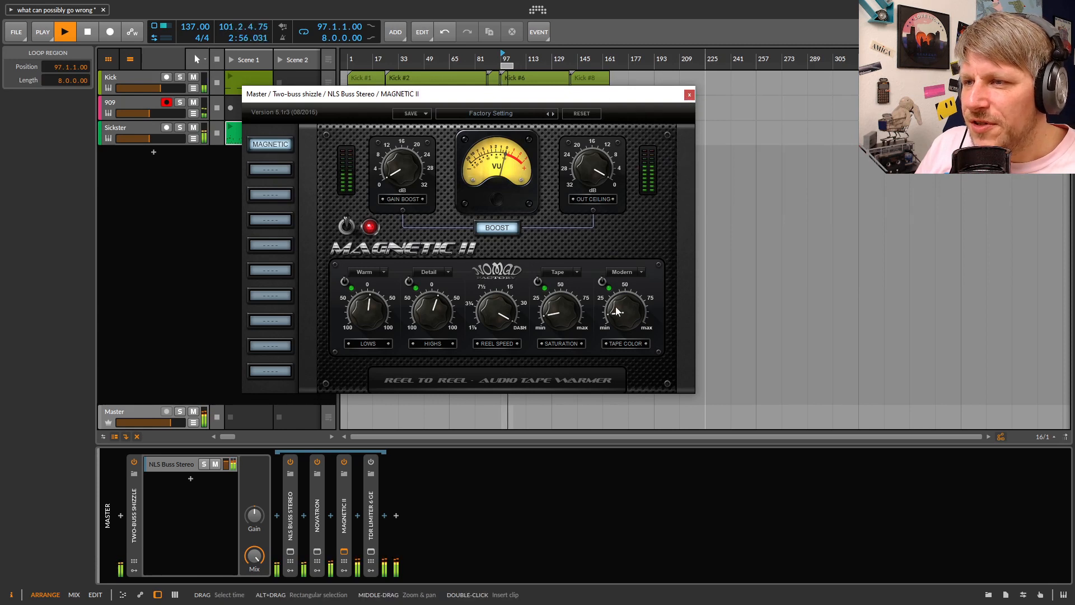
# Close the Magnetic II window and show the TDR Limiter 6 GE window together with the DIGICheck Totalyser
pyautogui.click(689, 95)
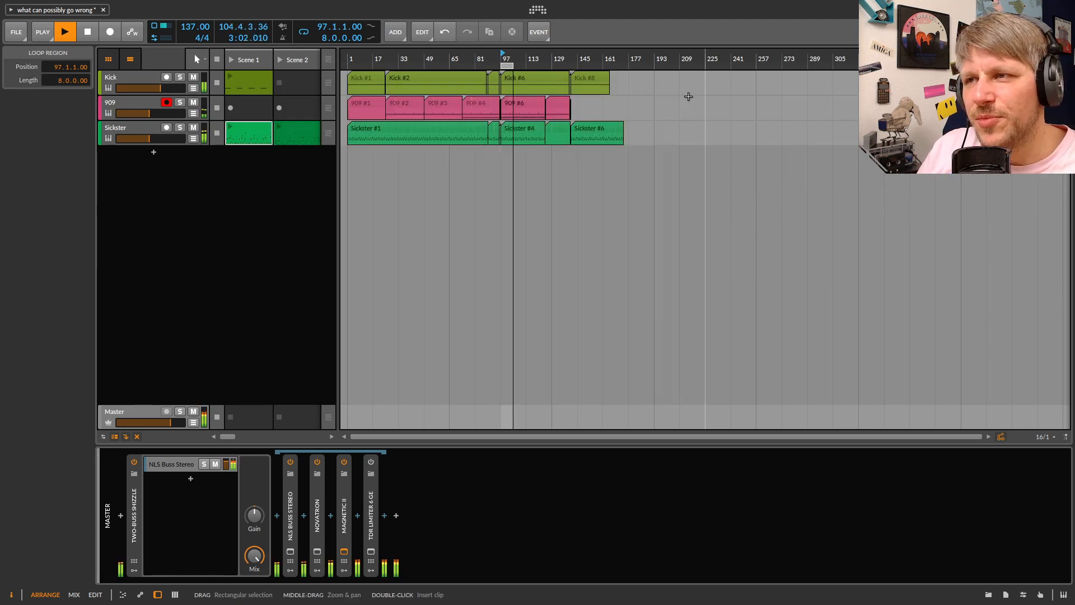
pyautogui.click(370, 552)
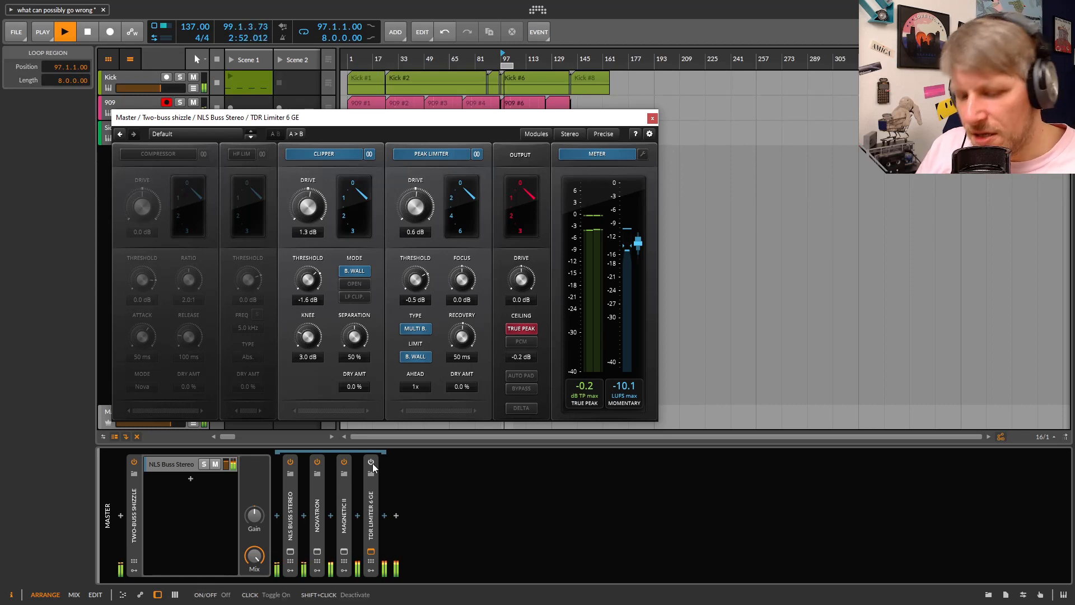
pyautogui.press('super')
pyautogui.click(314, 595)
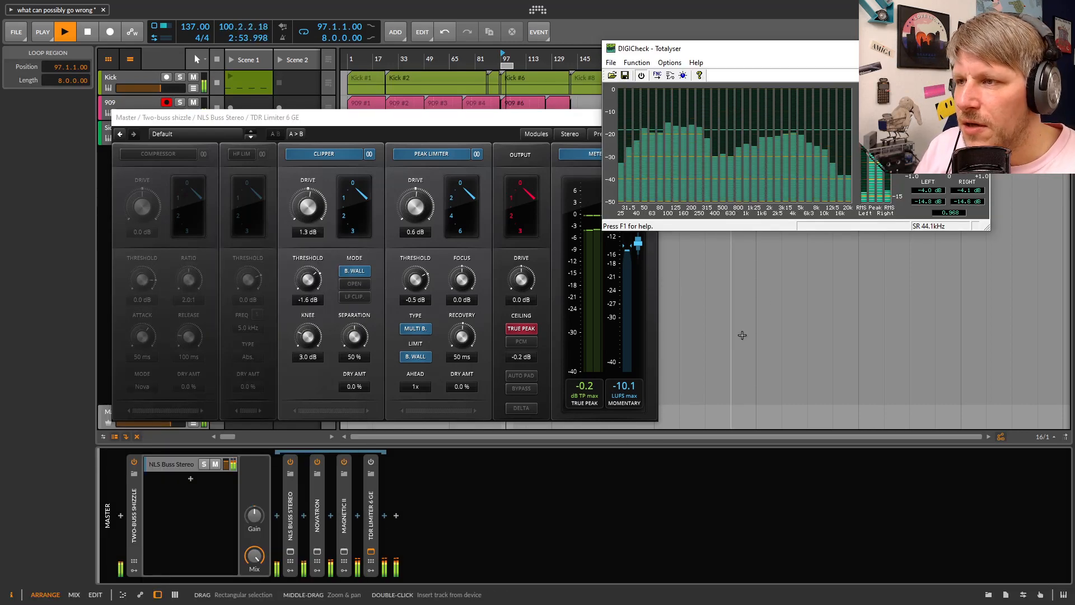
pyautogui.moveTo(526, 116); pyautogui.dragTo(516, 92)
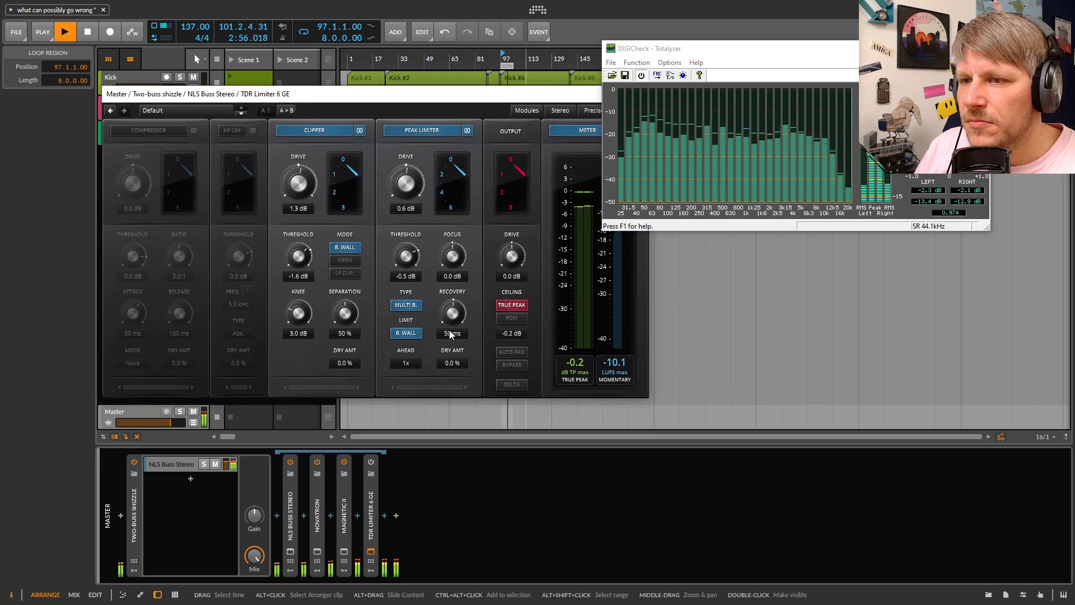
# Switch on TDR Limiter 6 GE, examine its limiting settings alongside the Totalyser, and close the plug-in window
pyautogui.click(371, 462)
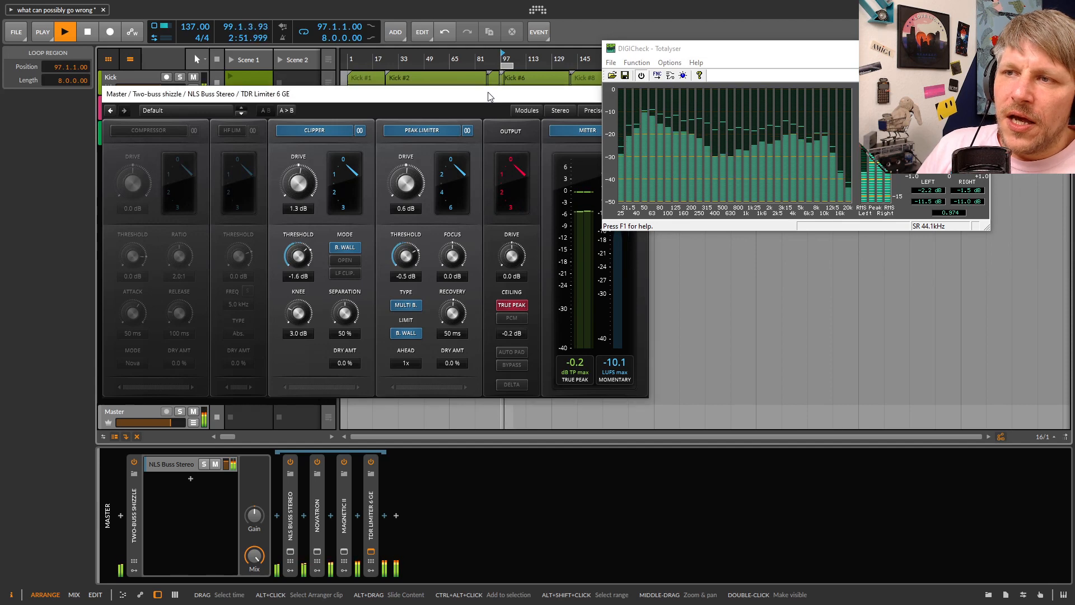
pyautogui.moveTo(492, 94); pyautogui.dragTo(561, 217)
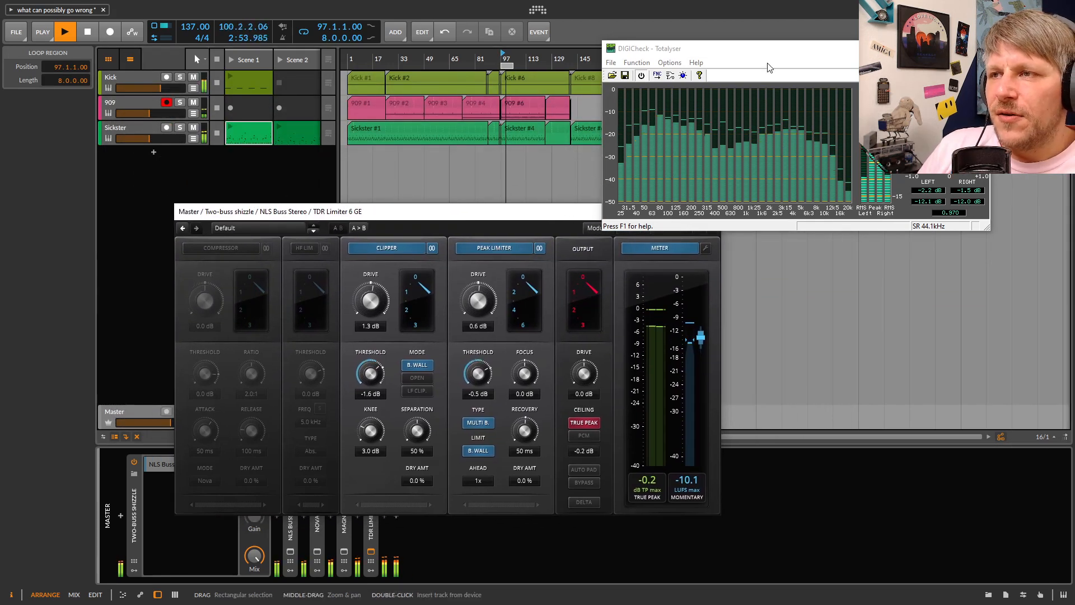
pyautogui.moveTo(749, 60); pyautogui.dragTo(801, 38)
pyautogui.moveTo(557, 216); pyautogui.dragTo(550, 104)
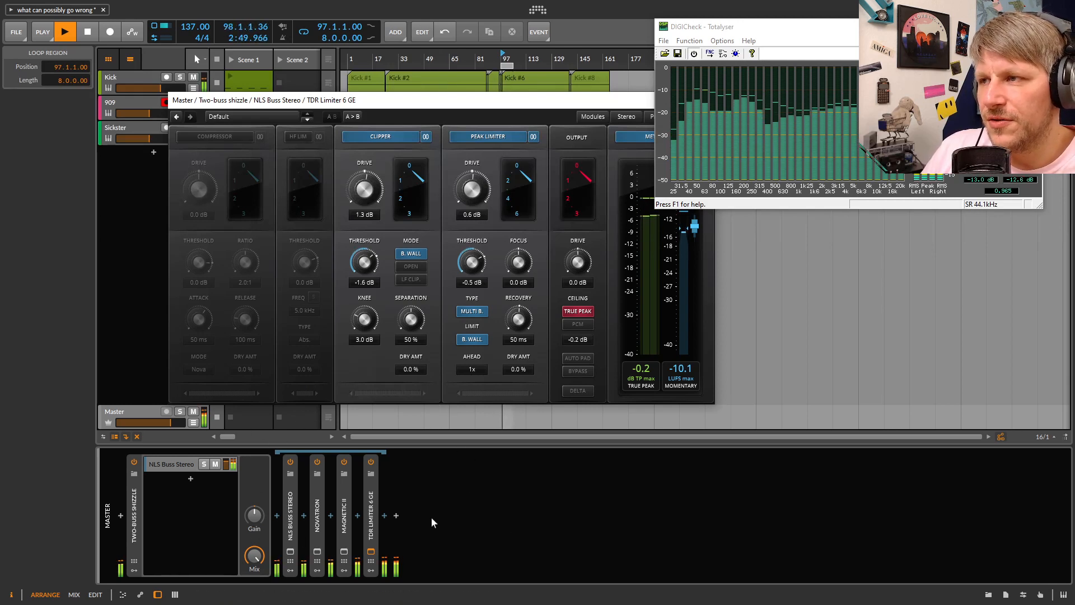
pyautogui.moveTo(460, 106); pyautogui.dragTo(379, 165)
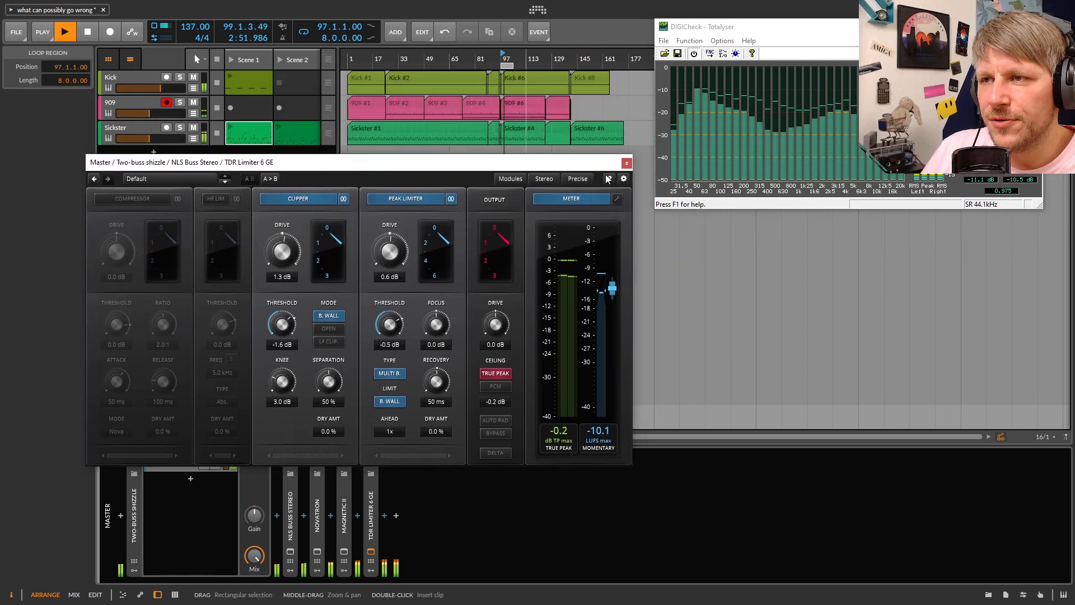
pyautogui.click(371, 551)
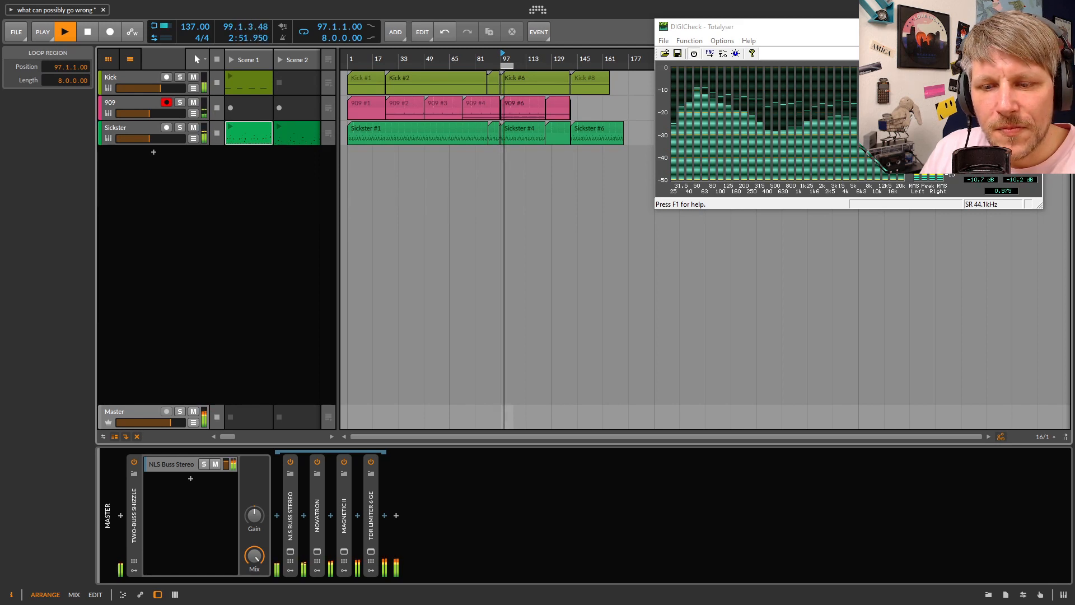
# Select the Sickster track and display its device chain
pyautogui.click(149, 132)
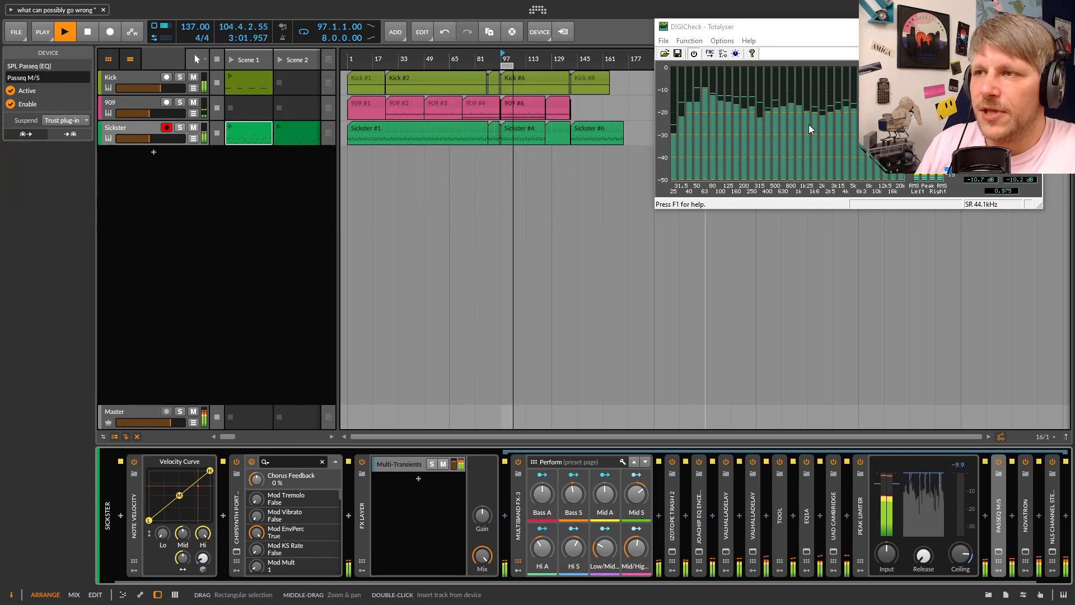
pyautogui.doubleClick(140, 127)
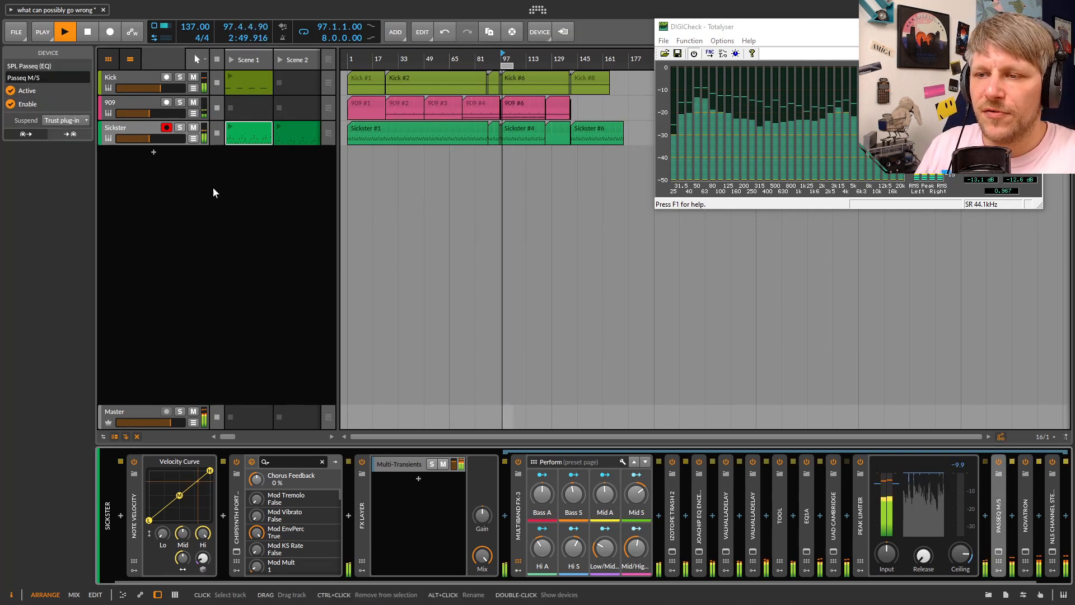
# Bring up the Windows Start menu and taskbar for switching programs
pyautogui.press('super')
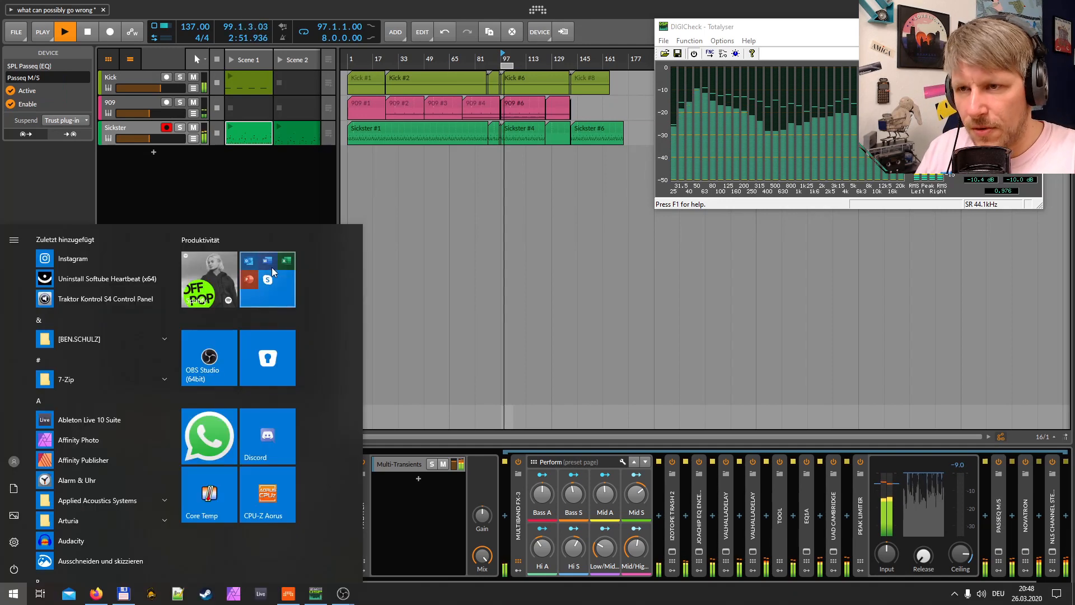
# Close the DIGICheck window and append the Master Insights FX Layer preset to the Master track's device chain, searching presets for "insi"
pyautogui.click(270, 201)
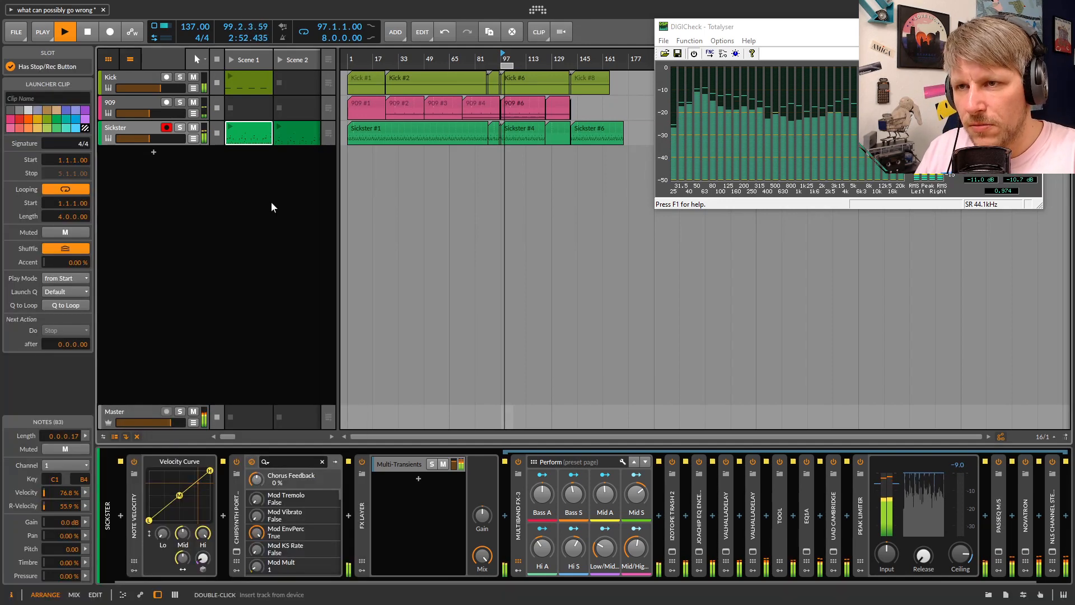
pyautogui.click(132, 417)
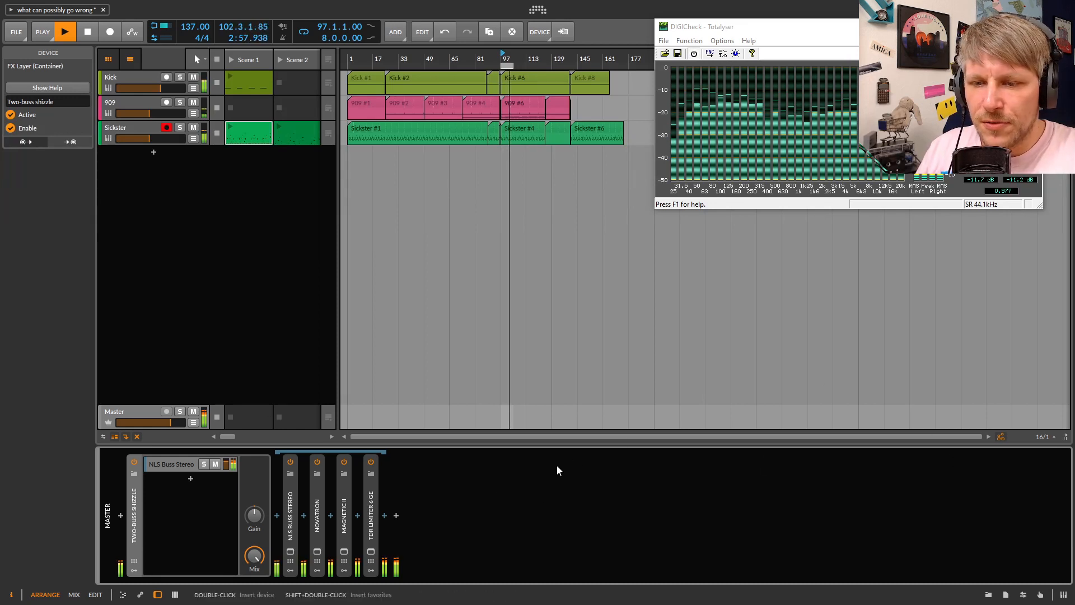
pyautogui.click(397, 515)
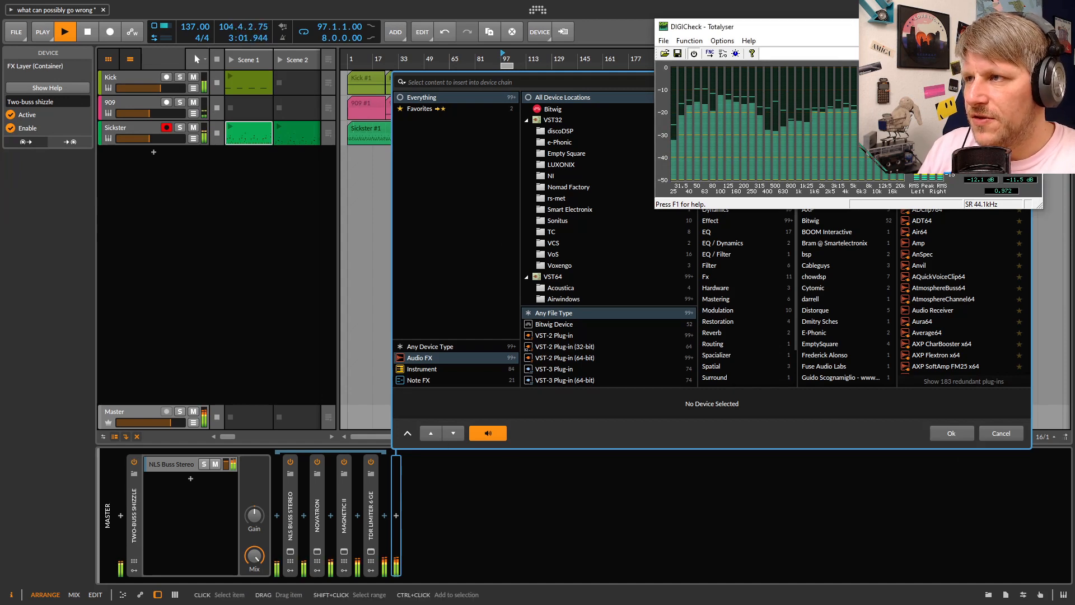
pyautogui.doubleClick(663, 27)
pyautogui.click(848, 82)
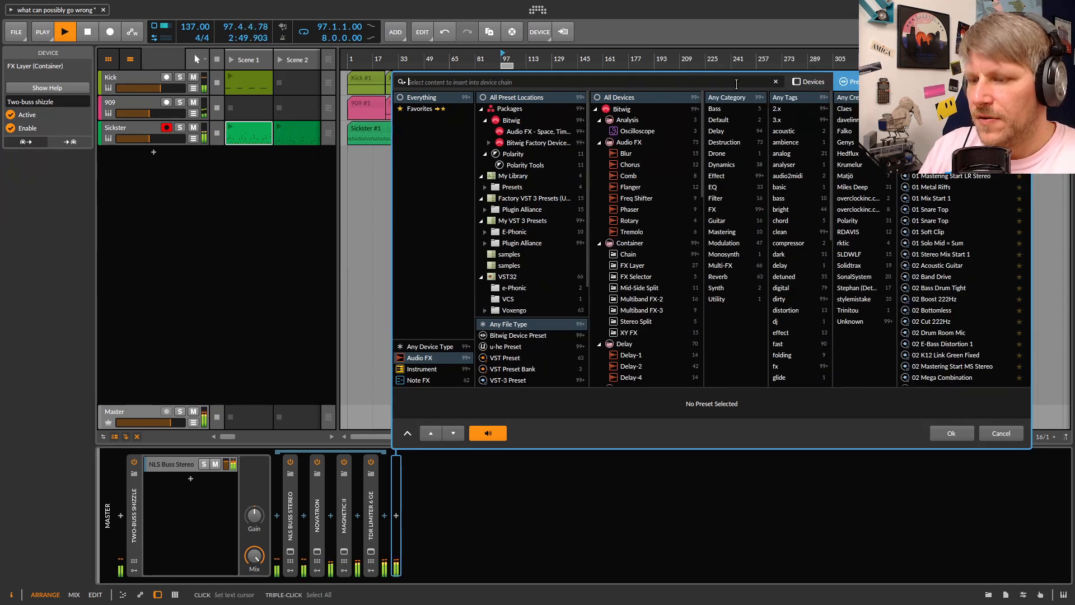
pyautogui.write('insi')
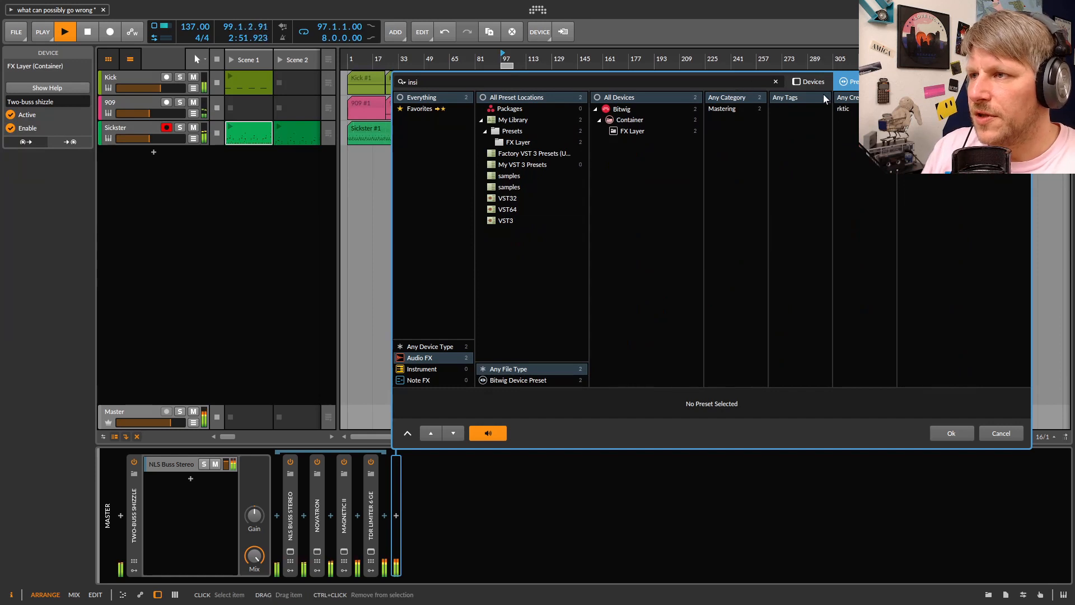
pyautogui.doubleClick(935, 101)
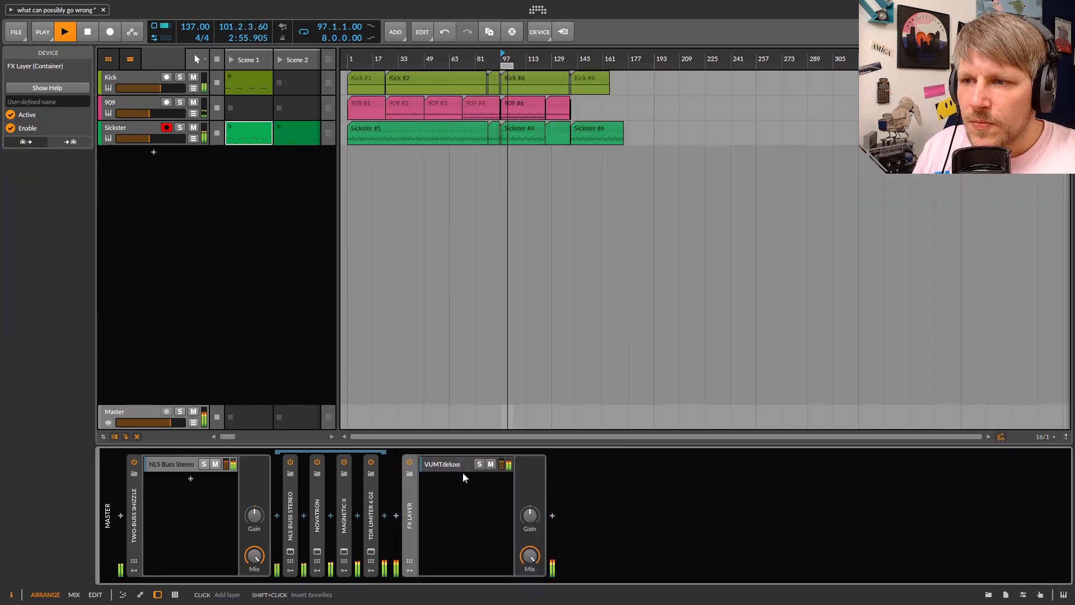
# Expand the VUMTdeluxe layer on the Master track and open the Oszillos Mega Scope plug-in window
pyautogui.click(470, 467)
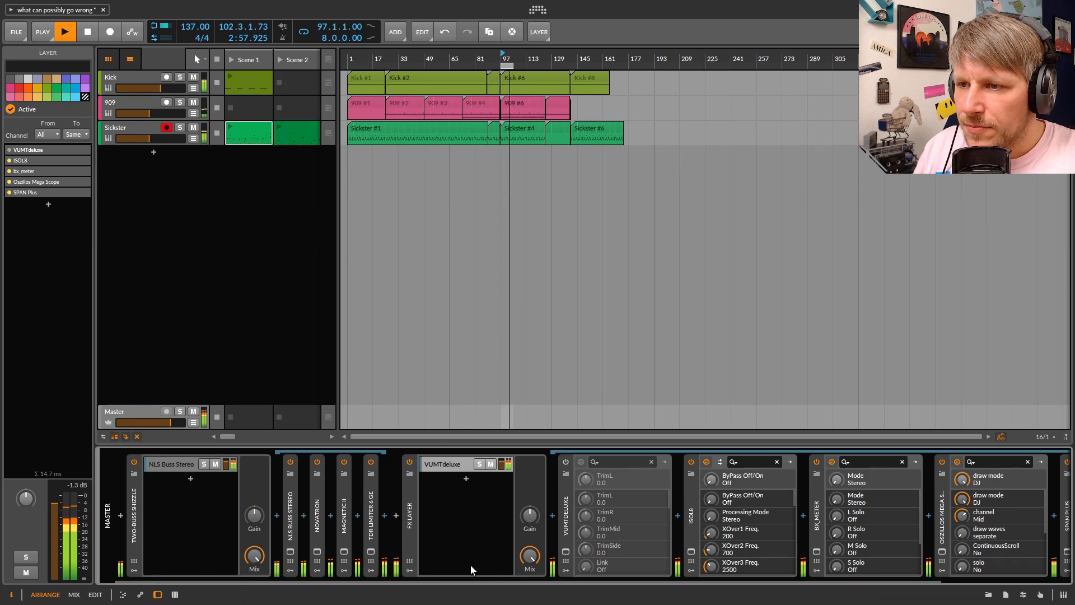
pyautogui.moveTo(460, 580); pyautogui.dragTo(781, 580)
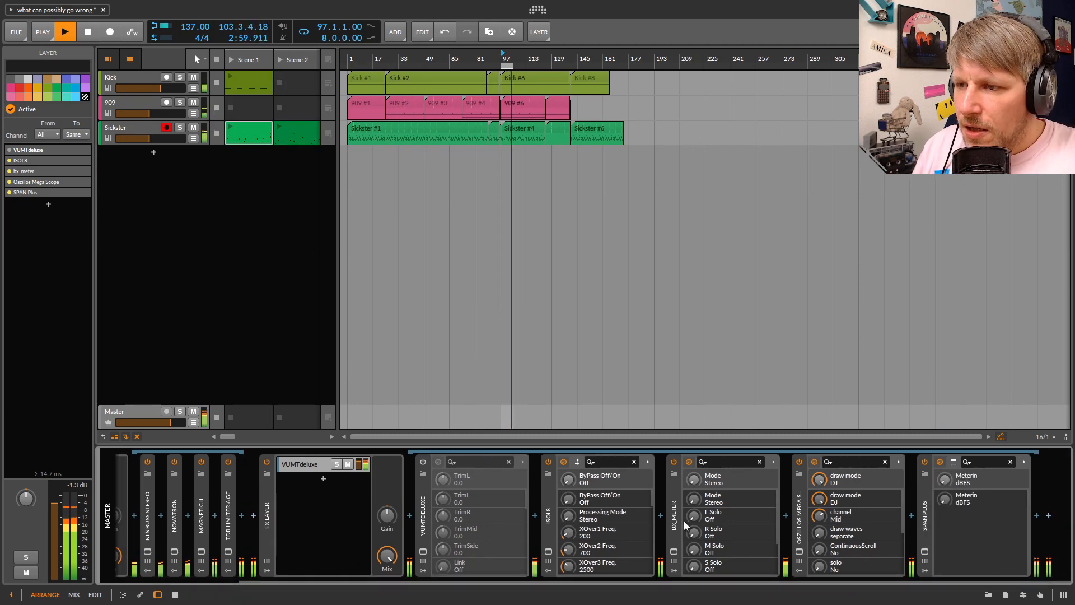
pyautogui.click(798, 552)
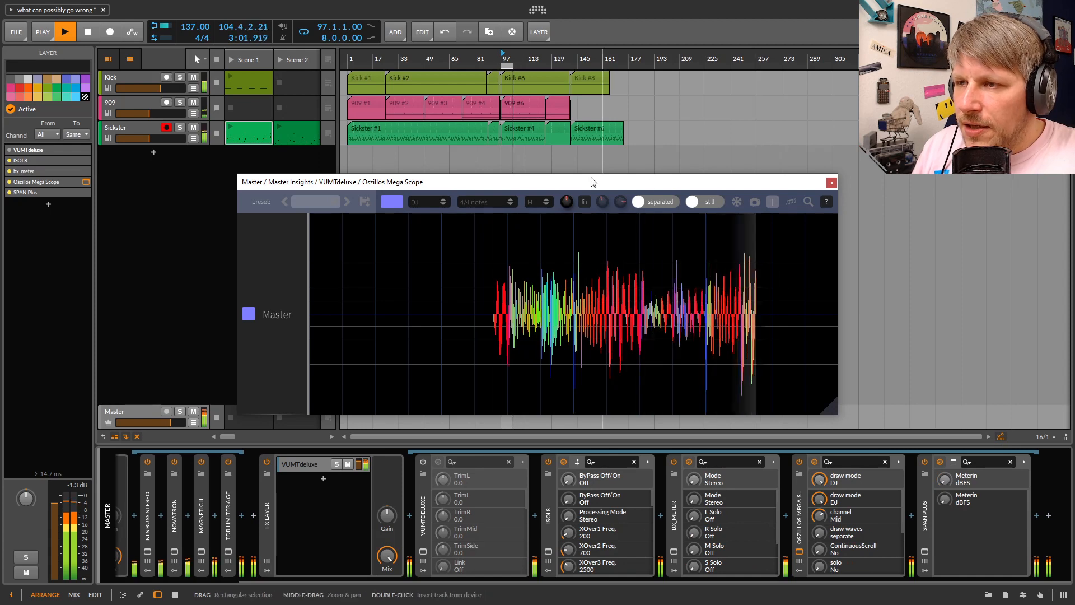
pyautogui.moveTo(662, 155); pyautogui.dragTo(742, 175)
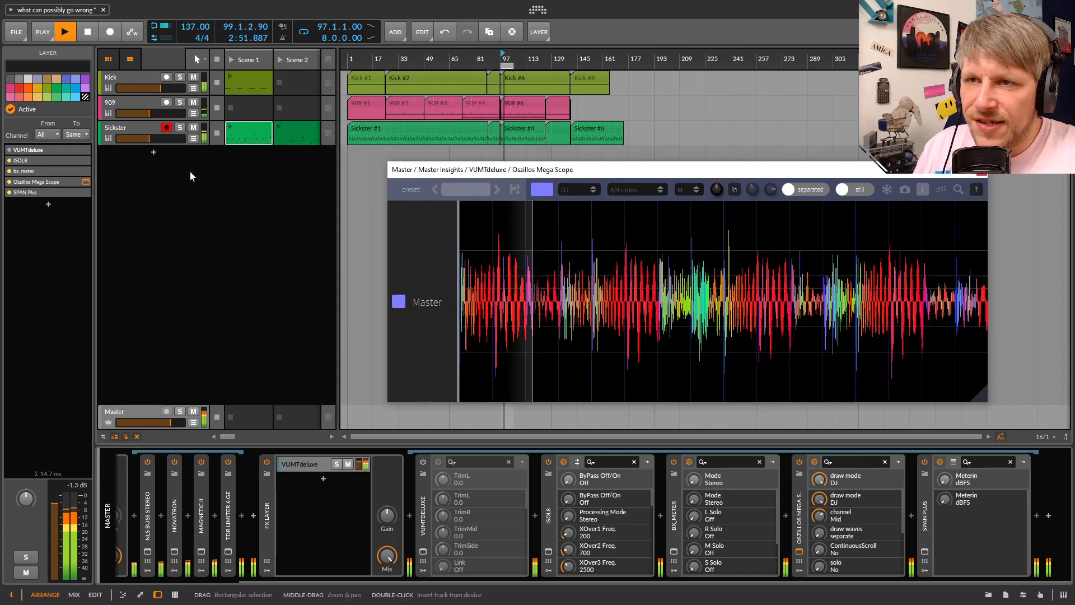
# Show the Sickster track's device chain and reposition and enlarge the Oszillos Mega Scope window above it
pyautogui.click(129, 130)
pyautogui.click(129, 130)
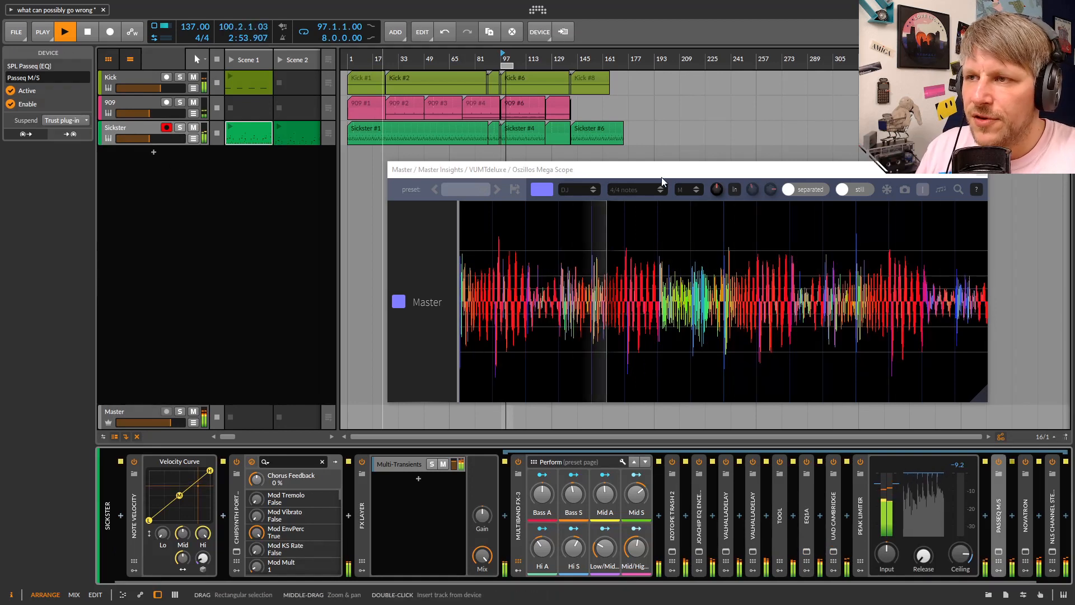
pyautogui.click(532, 170)
pyautogui.moveTo(532, 170); pyautogui.dragTo(319, 173)
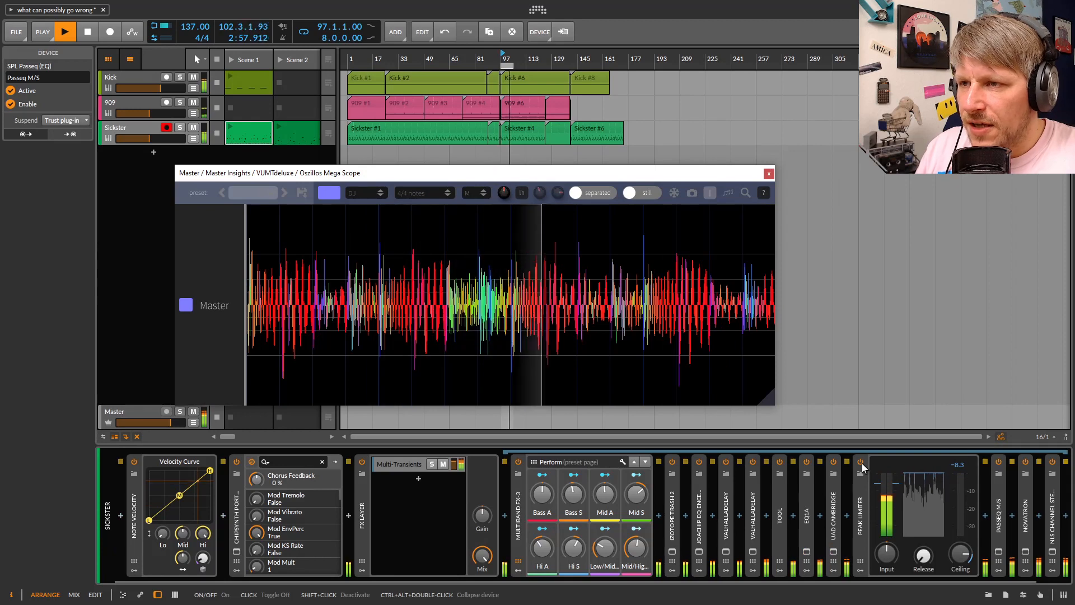
pyautogui.moveTo(464, 172); pyautogui.dragTo(439, 160)
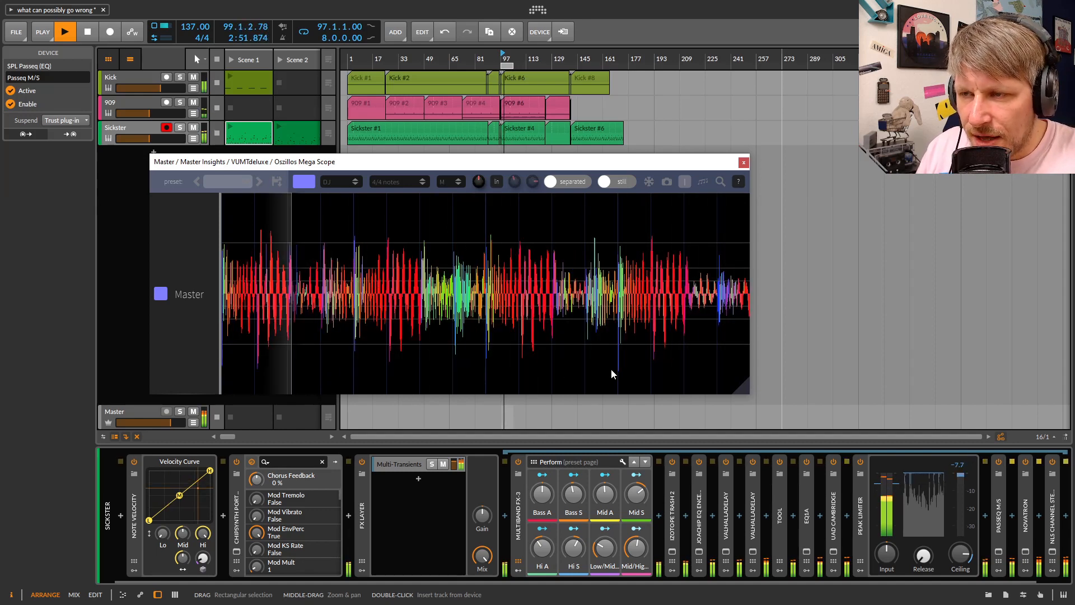
pyautogui.moveTo(508, 163); pyautogui.dragTo(534, 175)
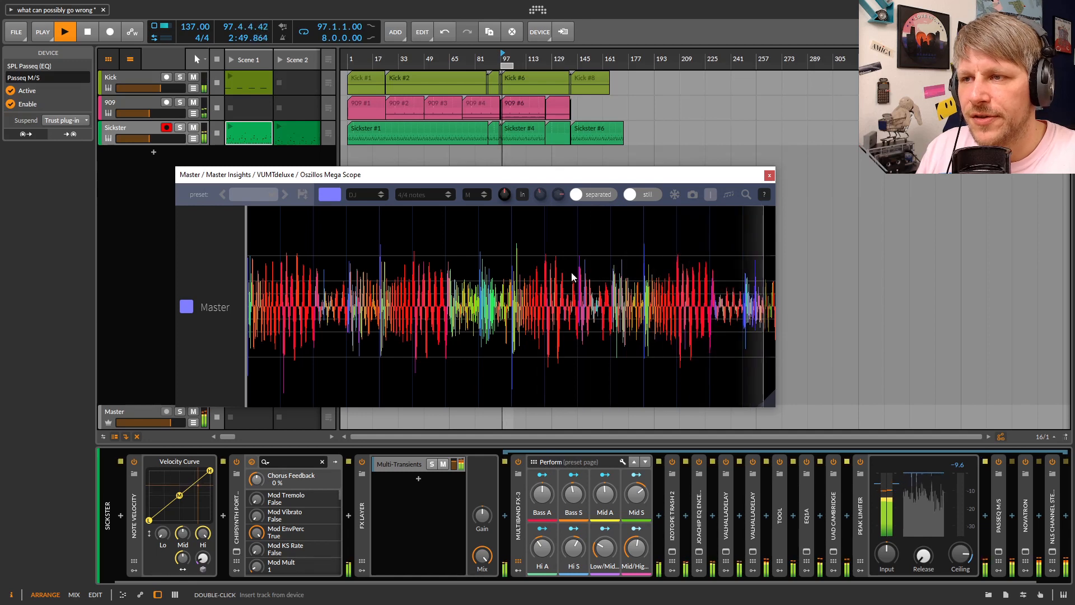
pyautogui.moveTo(534, 175); pyautogui.dragTo(449, 132)
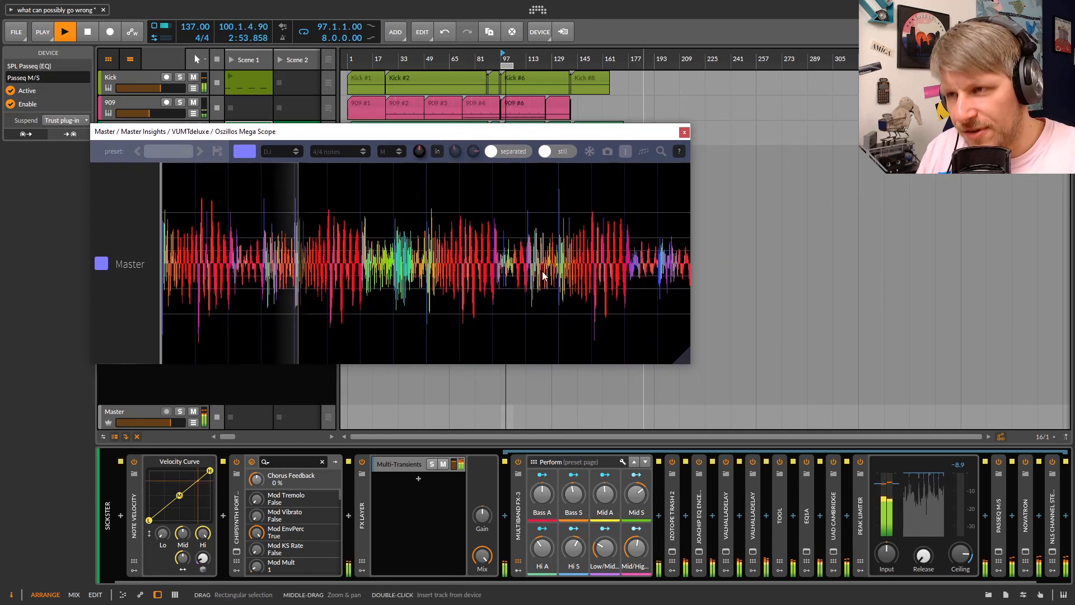
pyautogui.moveTo(693, 363); pyautogui.dragTo(909, 451)
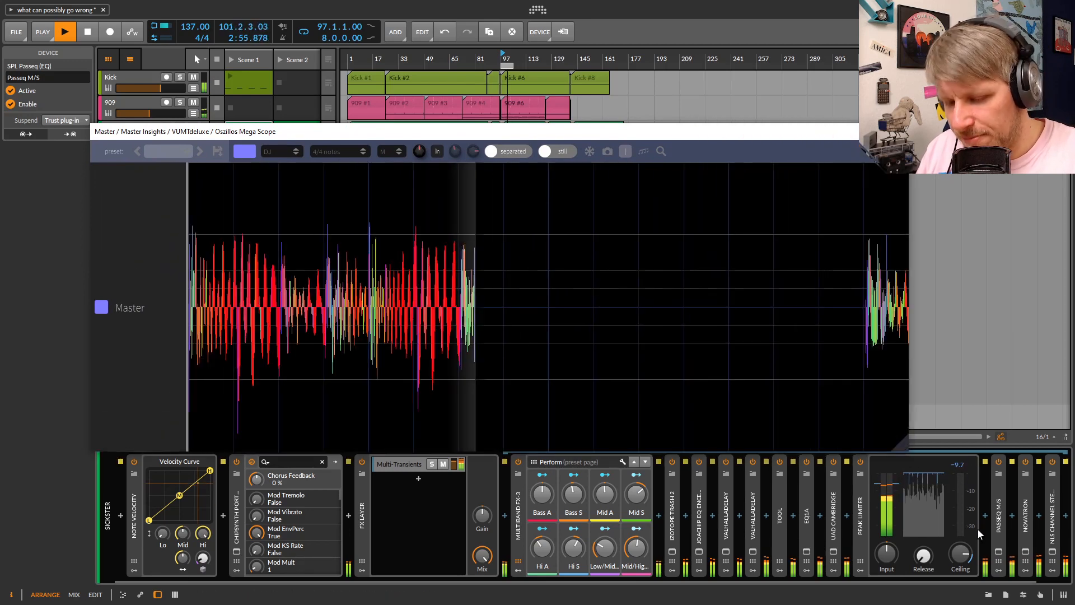
# Switch to RME TotalMix FX, adjust the Main output fader, and return to Bitwig Studio
pyautogui.press('super')
pyautogui.click(954, 593)
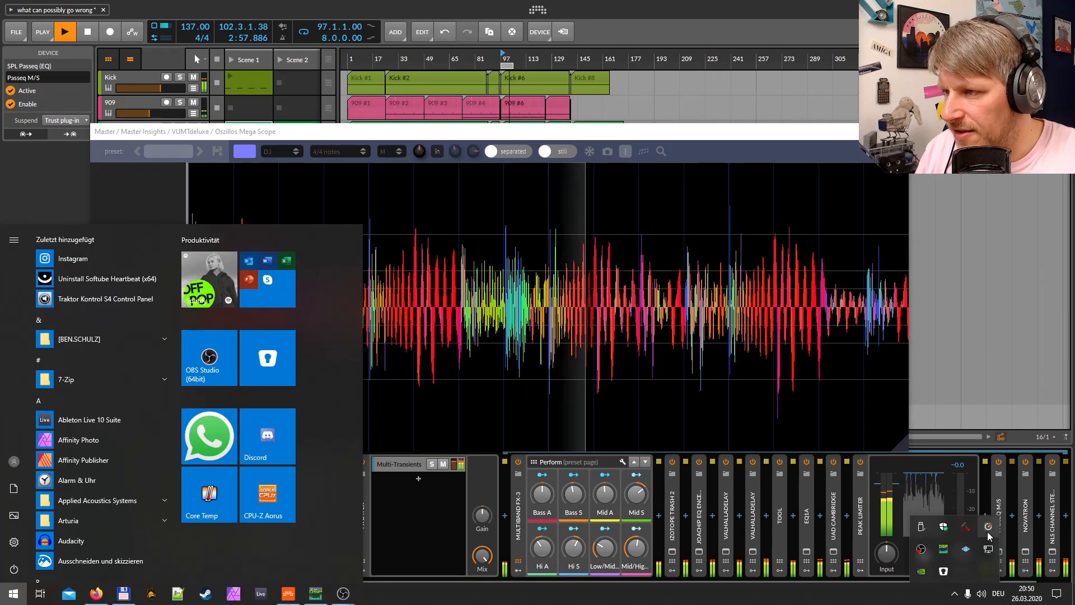
pyautogui.click(988, 527)
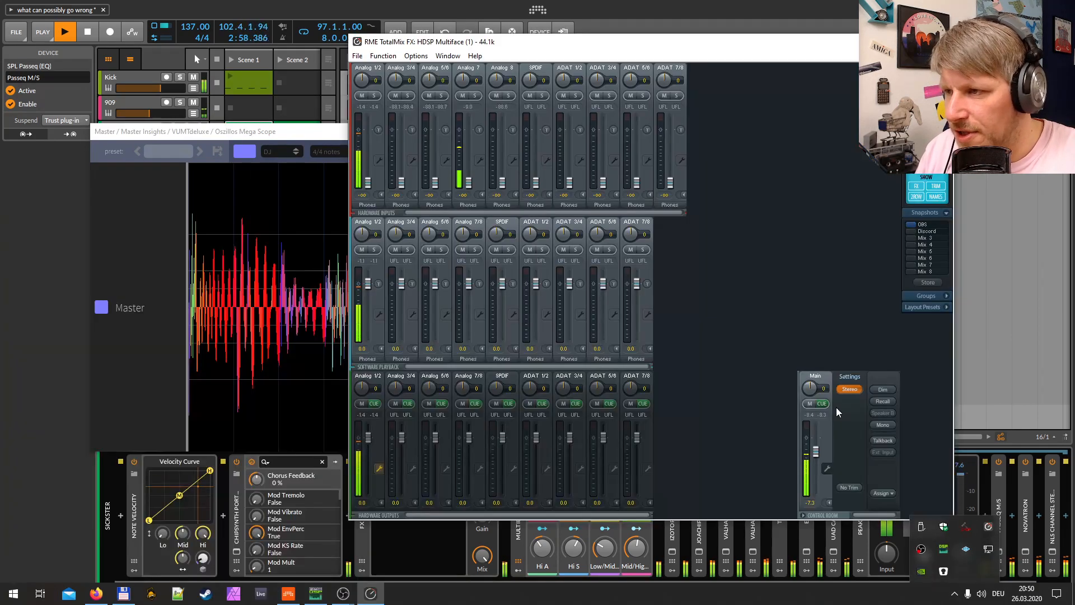
pyautogui.click(814, 457)
pyautogui.hotkey('alt', 'Tab')
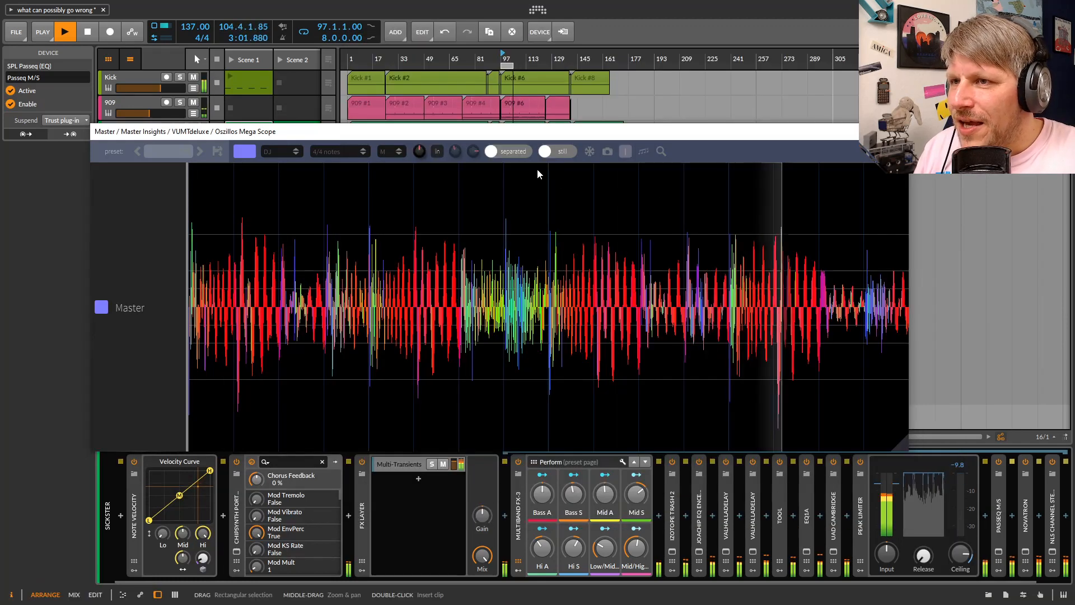
# Examine the mix waveform in Oszillos Mega Scope, closing the window and briefly reopening it from the Master track's device chain
pyautogui.moveTo(528, 125); pyautogui.dragTo(496, 89)
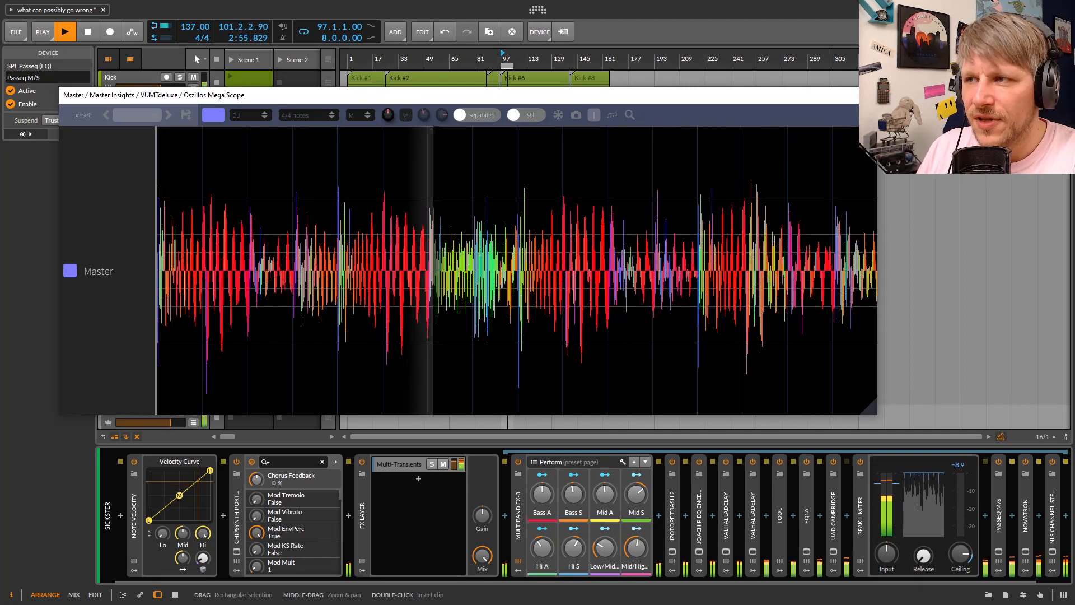
pyautogui.click(864, 95)
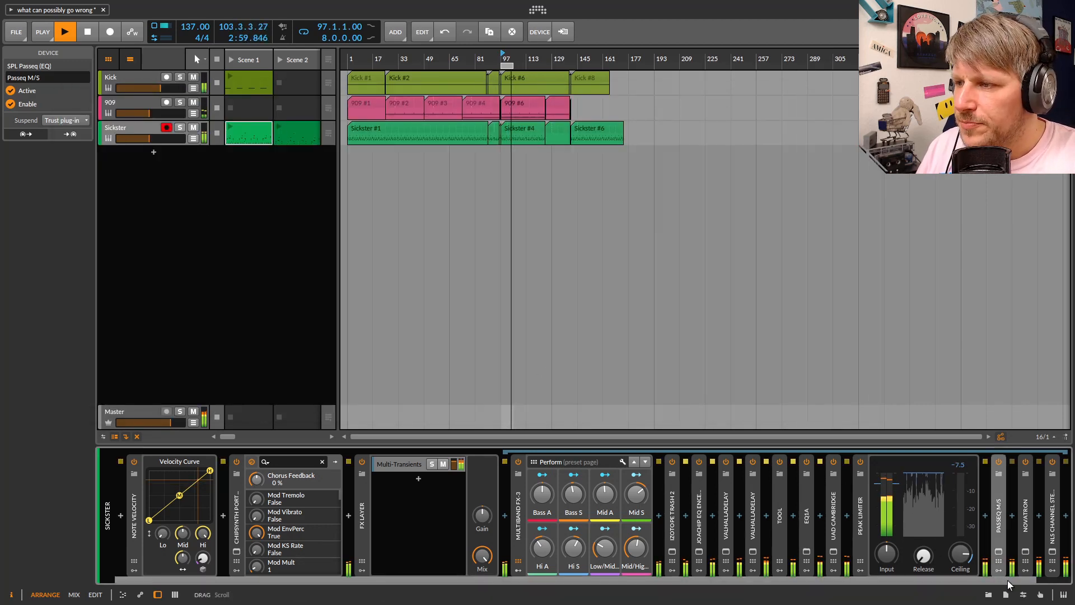
pyautogui.moveTo(1006, 582); pyautogui.dragTo(1042, 580)
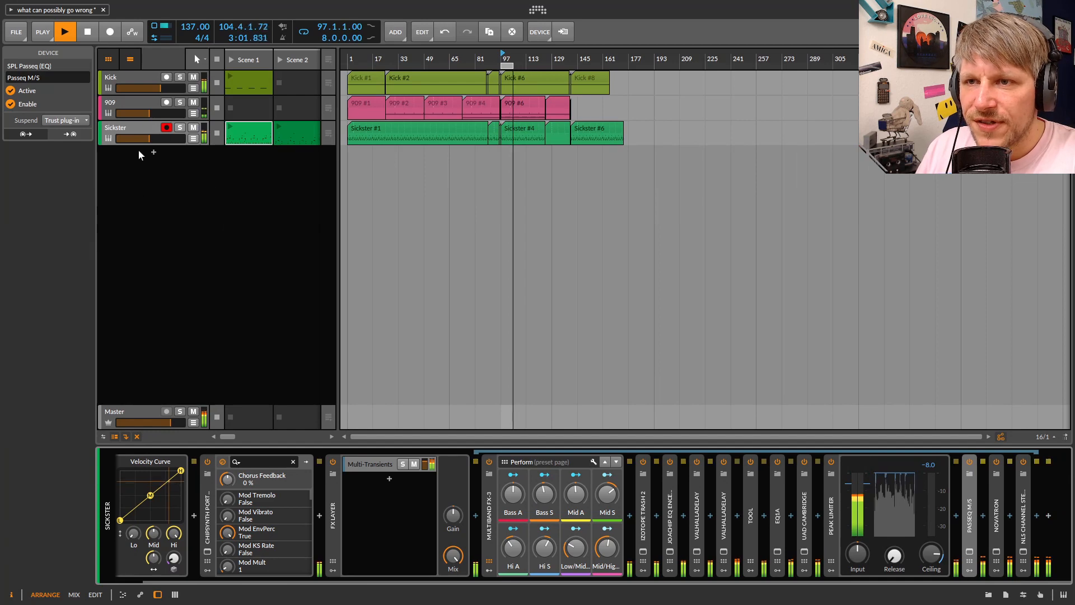
pyautogui.click(167, 415)
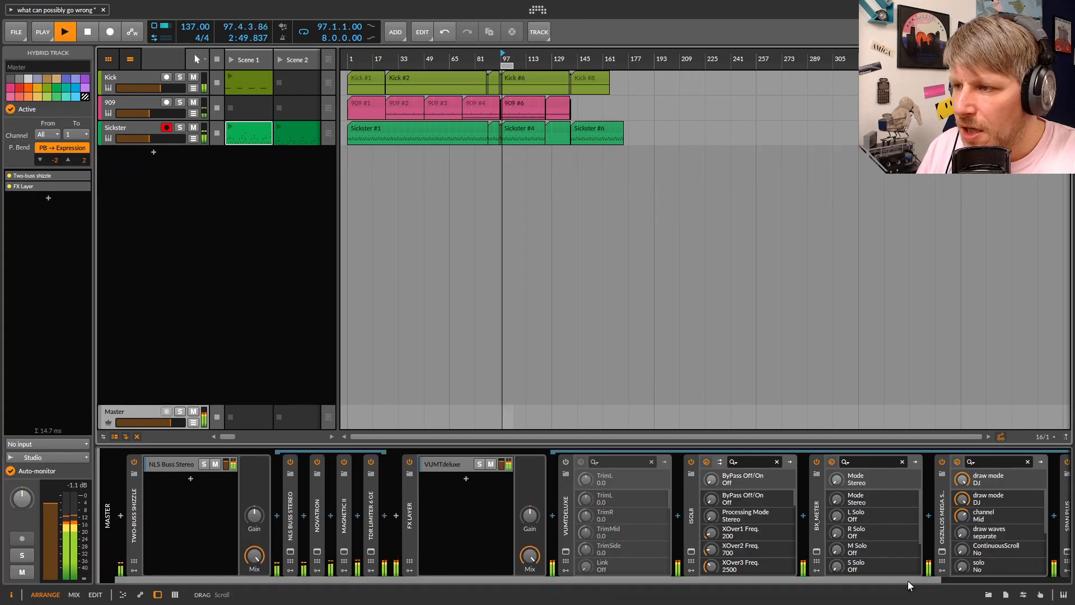
pyautogui.moveTo(908, 580); pyautogui.dragTo(991, 580)
pyautogui.click(847, 552)
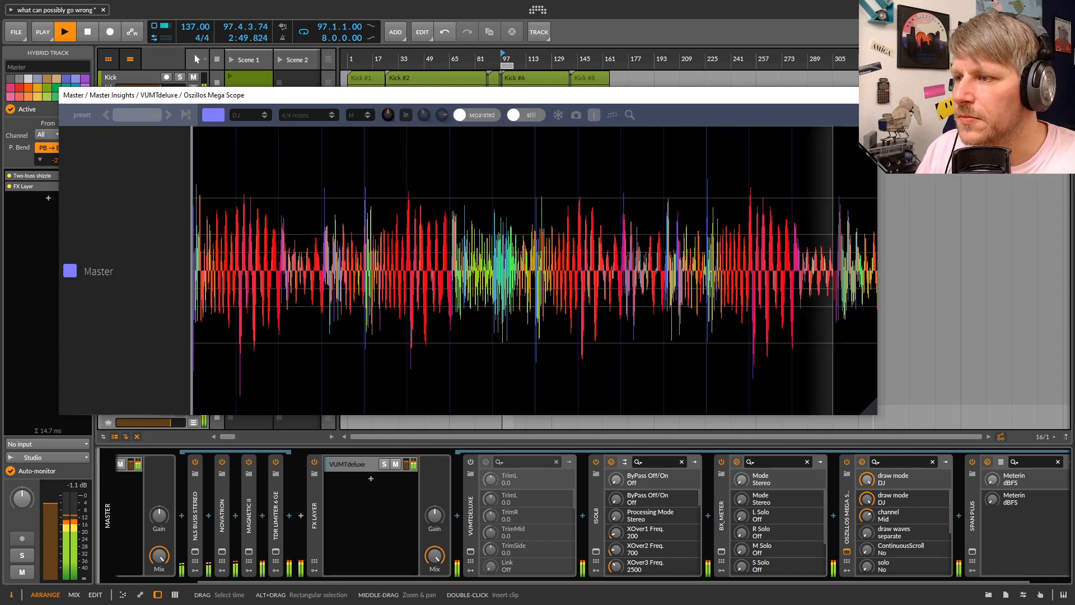
pyautogui.click(868, 95)
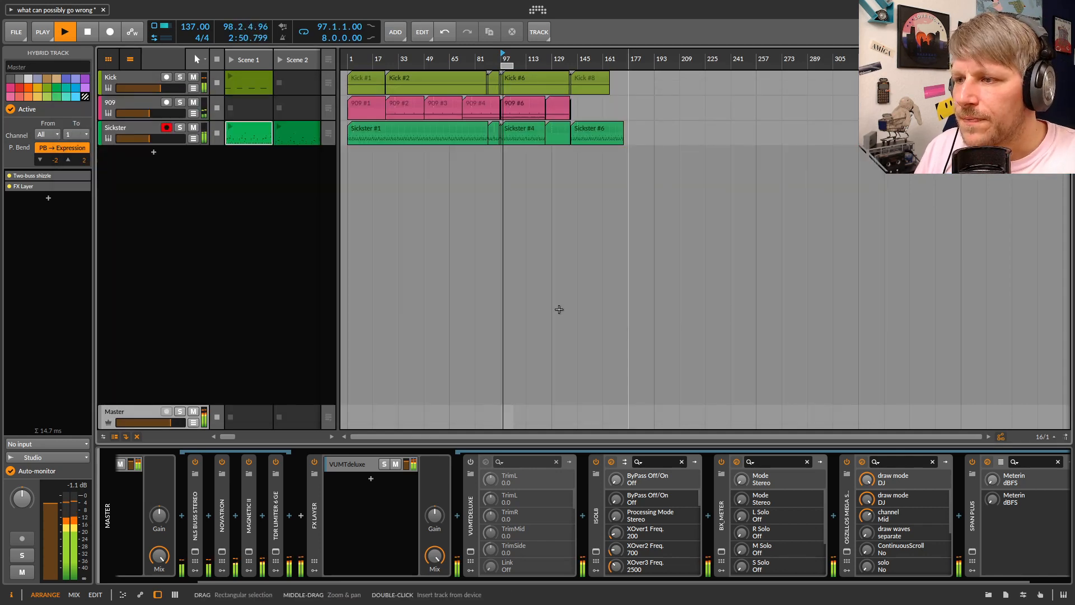
# Solo the Sickster track and switch off the FX Layer in its device chain
pyautogui.click(146, 129)
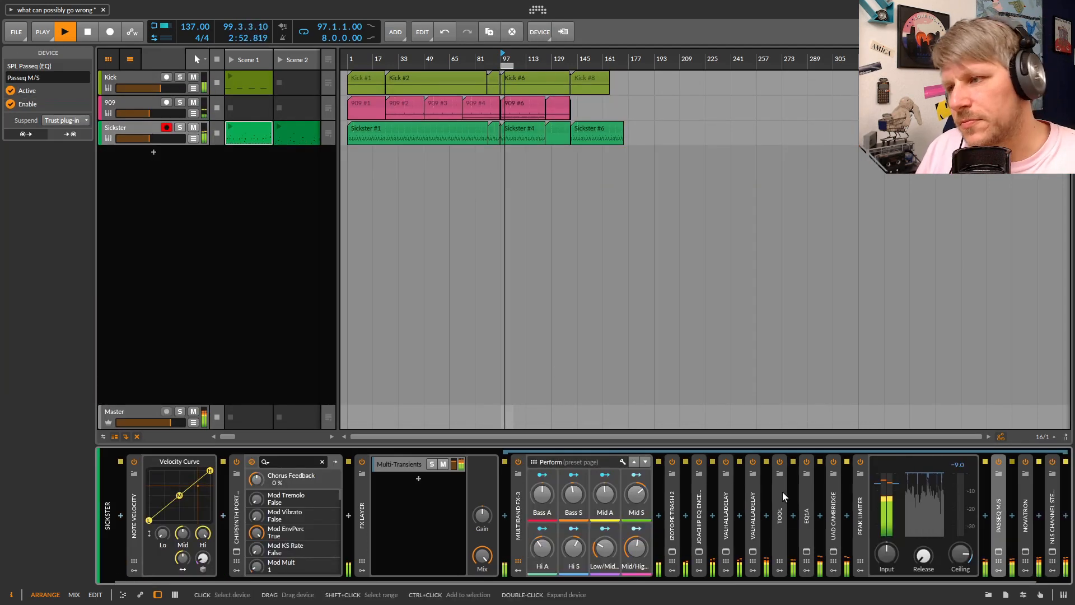
pyautogui.click(604, 583)
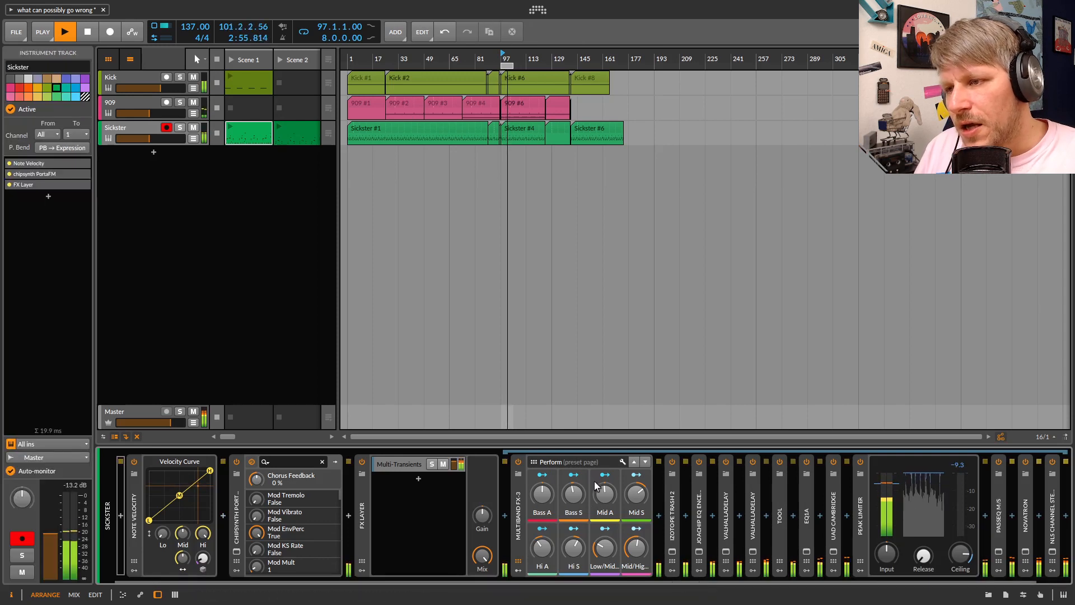
pyautogui.click(288, 347)
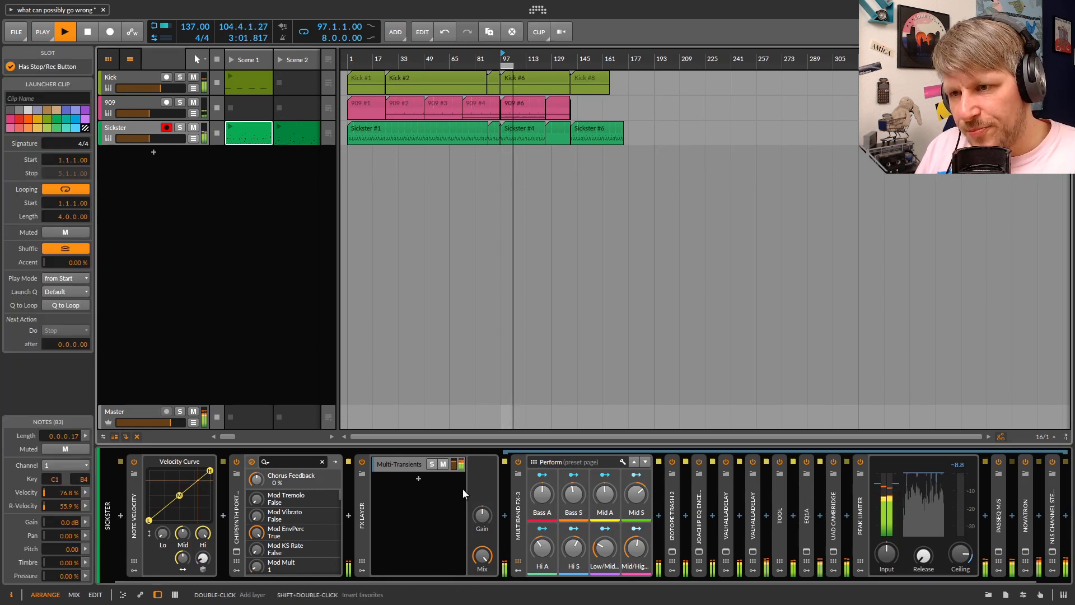
pyautogui.press('s')
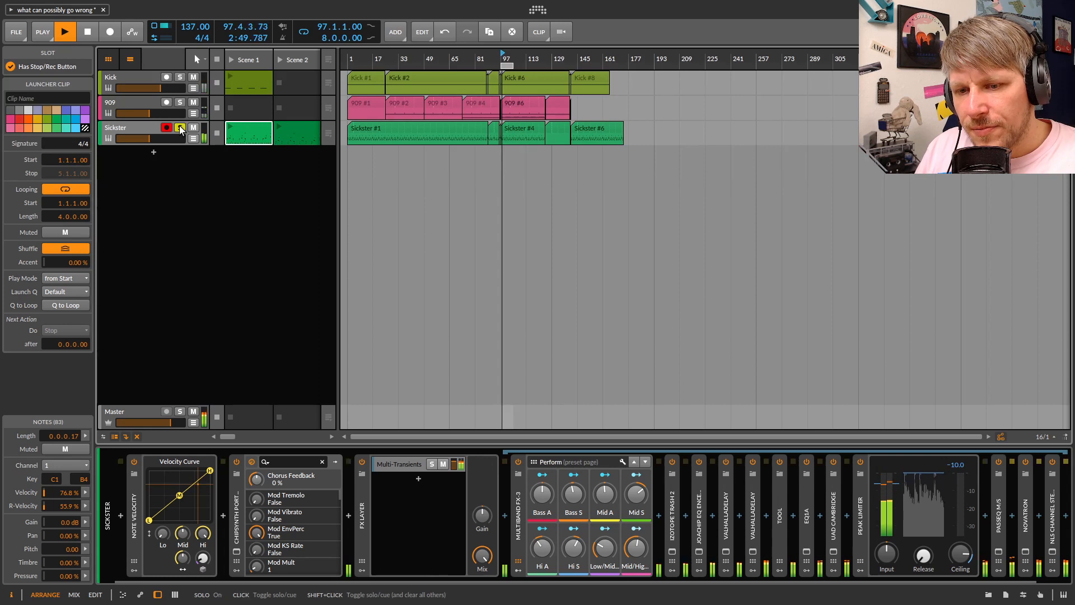
pyautogui.click(364, 496)
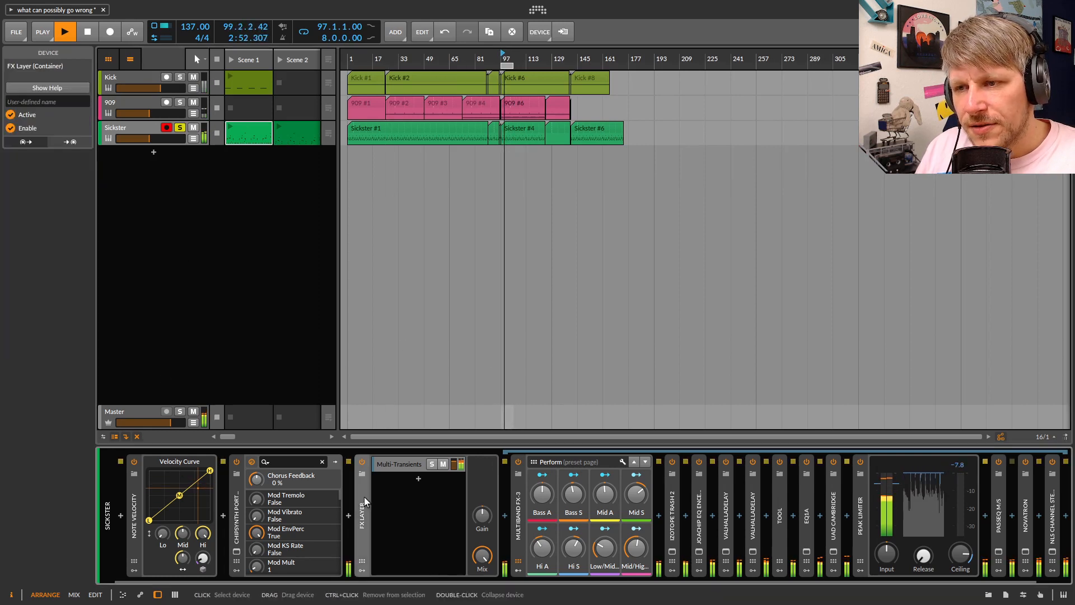
pyautogui.click(361, 462)
pyautogui.click(256, 328)
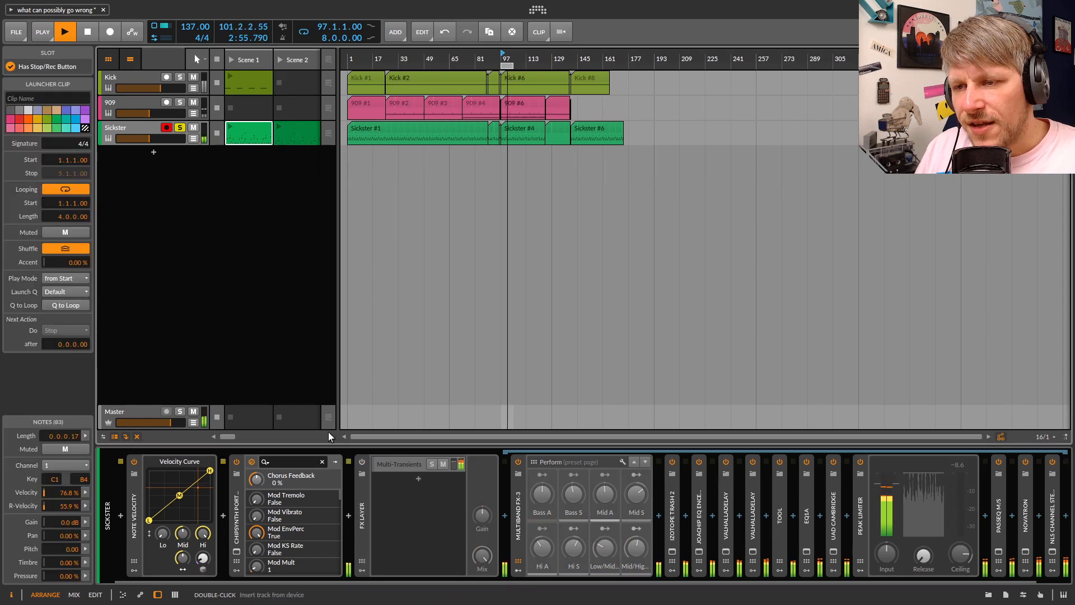
# Examine the soloed Sickster signal without effects in the Master track's Oszillos Mega Scope and close its window
pyautogui.click(146, 412)
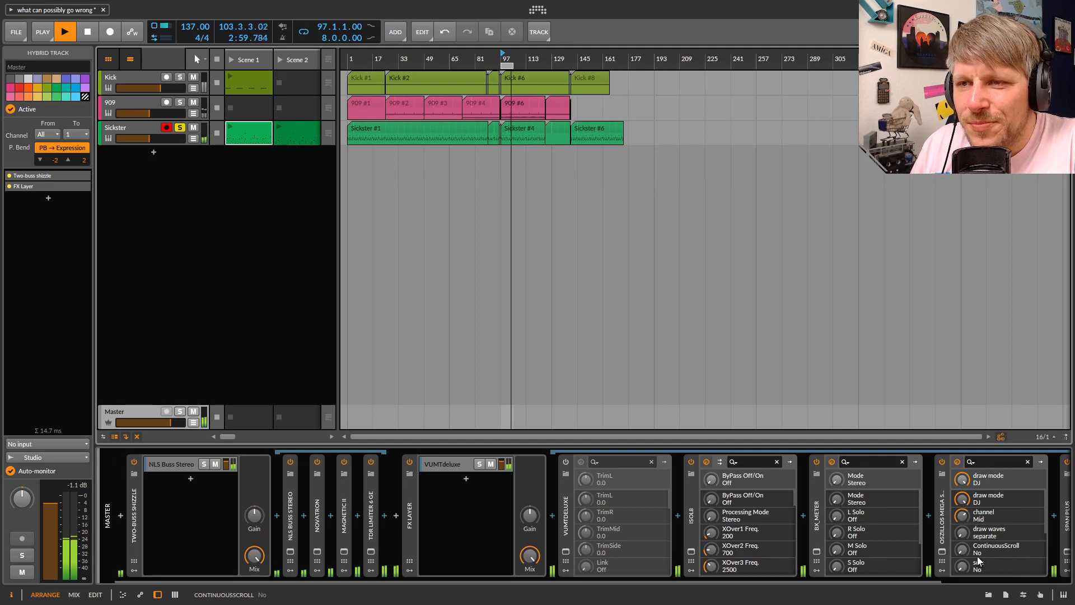
pyautogui.click(943, 552)
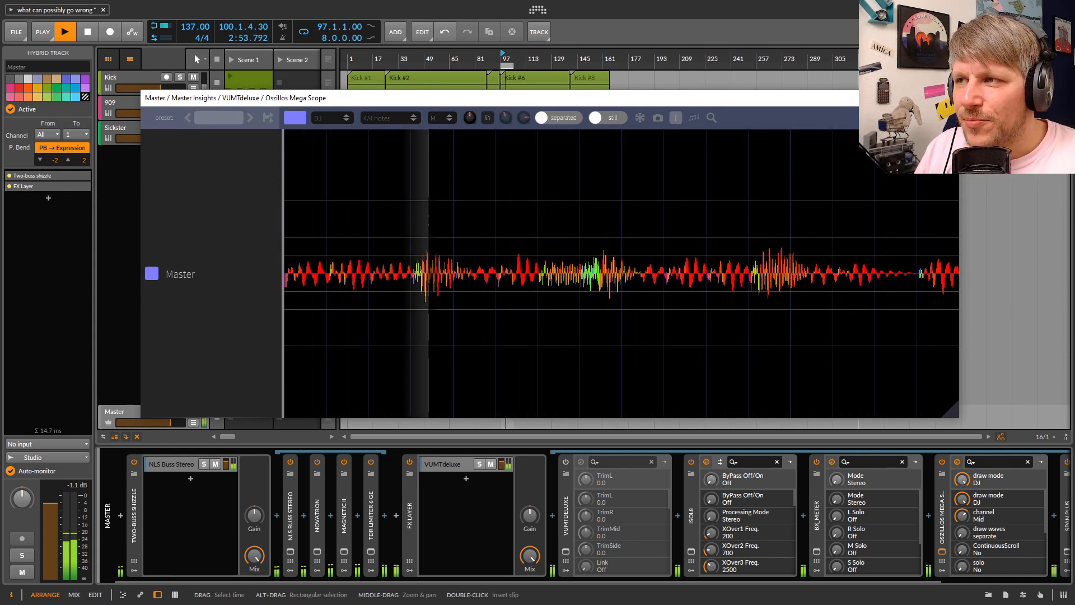
pyautogui.click(946, 98)
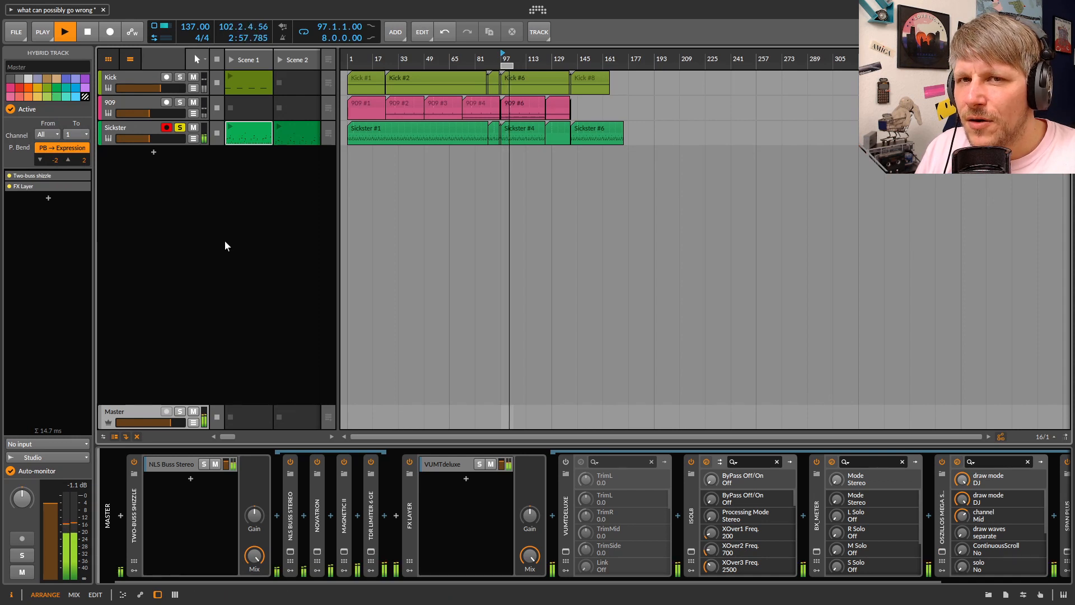
# Switch the Sickster track's FX Layer back on and compare its signal with the Peak Limiter disabled and re-enabled
pyautogui.click(133, 129)
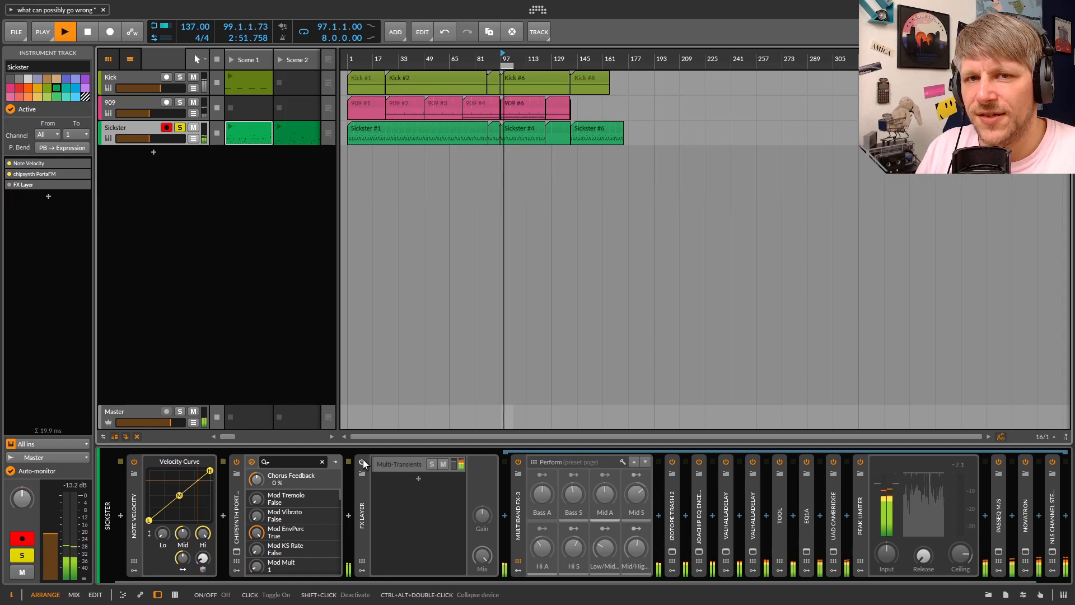
pyautogui.click(264, 307)
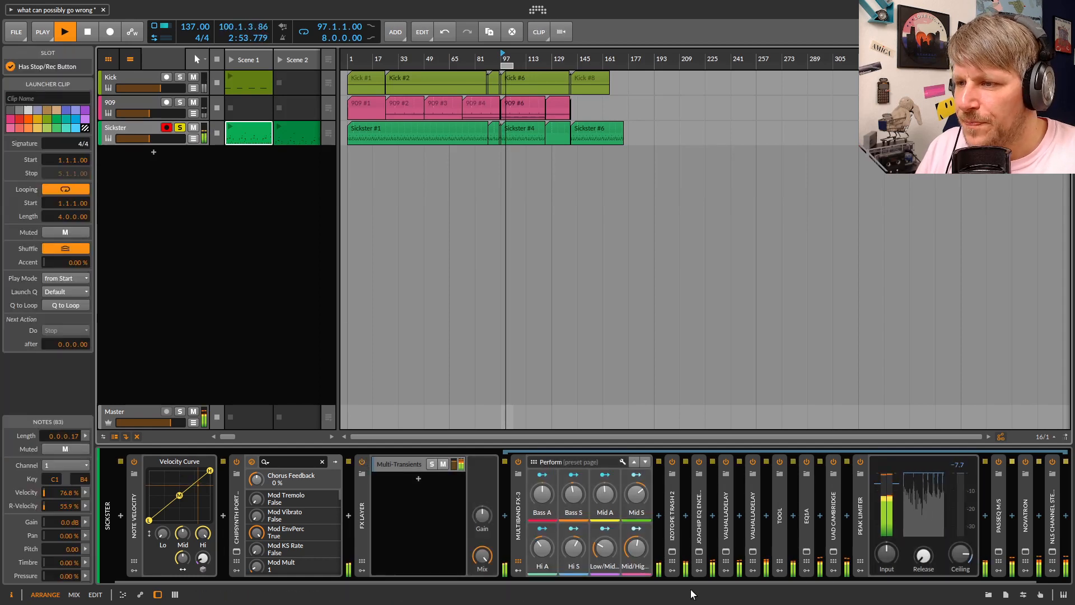
pyautogui.hscroll(1, 694, 580)
pyautogui.click(834, 491)
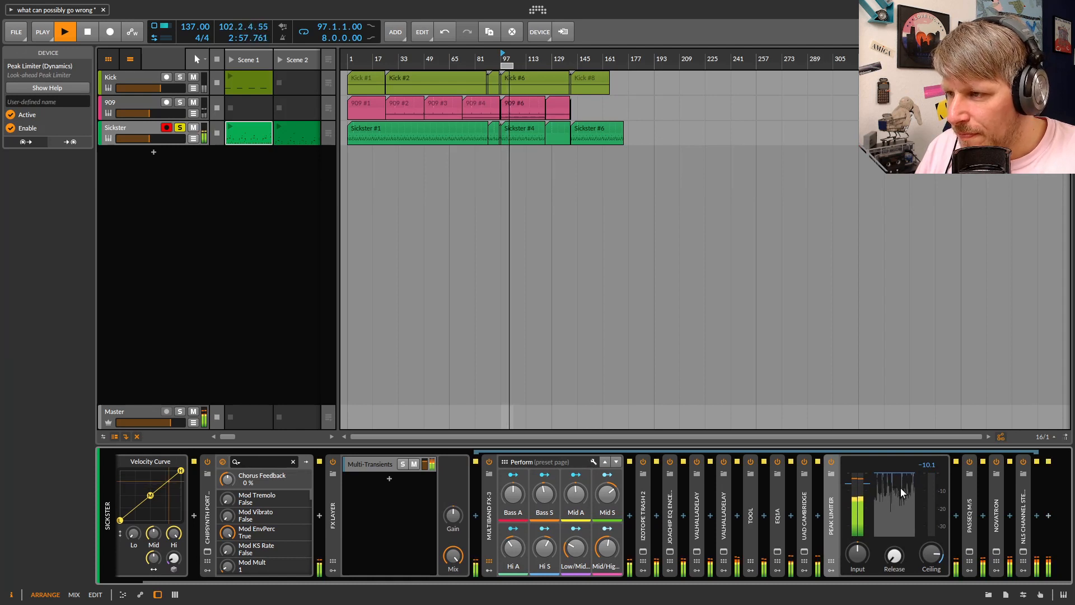
pyautogui.click(830, 462)
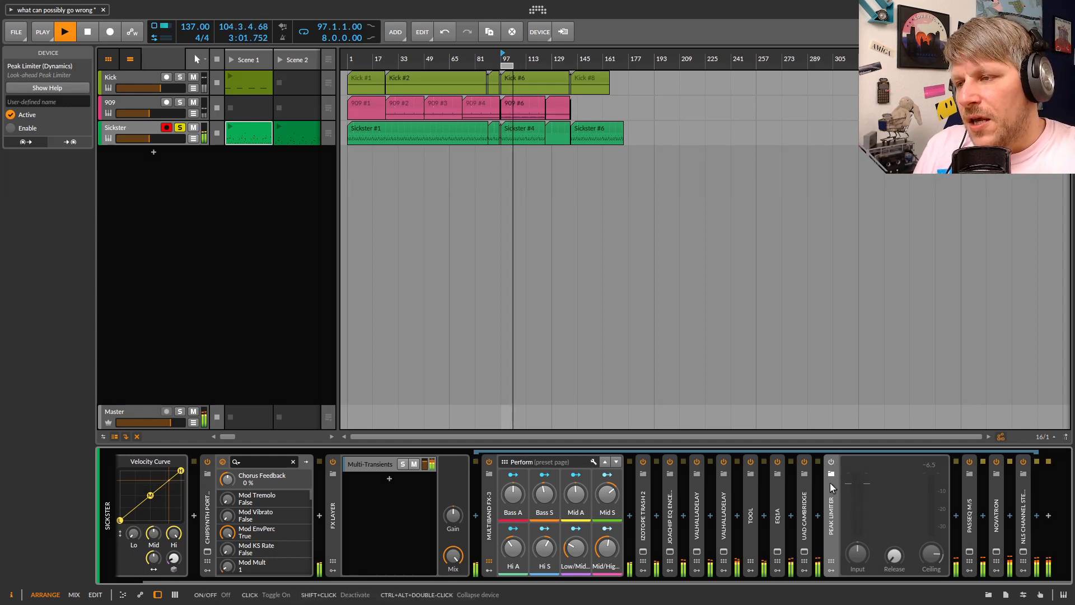
pyautogui.click(831, 460)
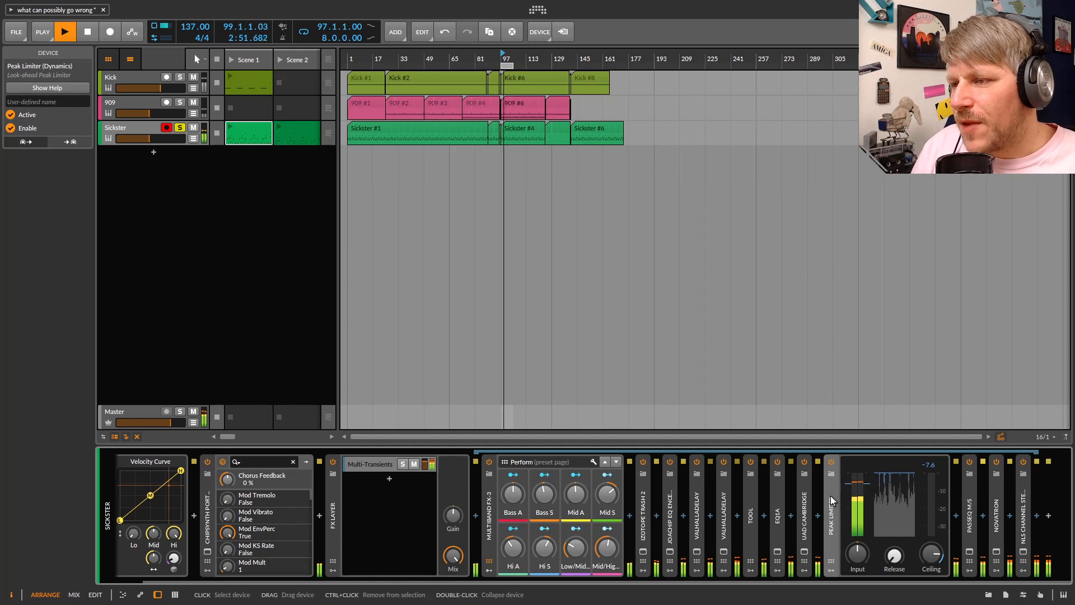
# Remove the solo from Sickster and solo the Kick track instead
pyautogui.click(130, 78)
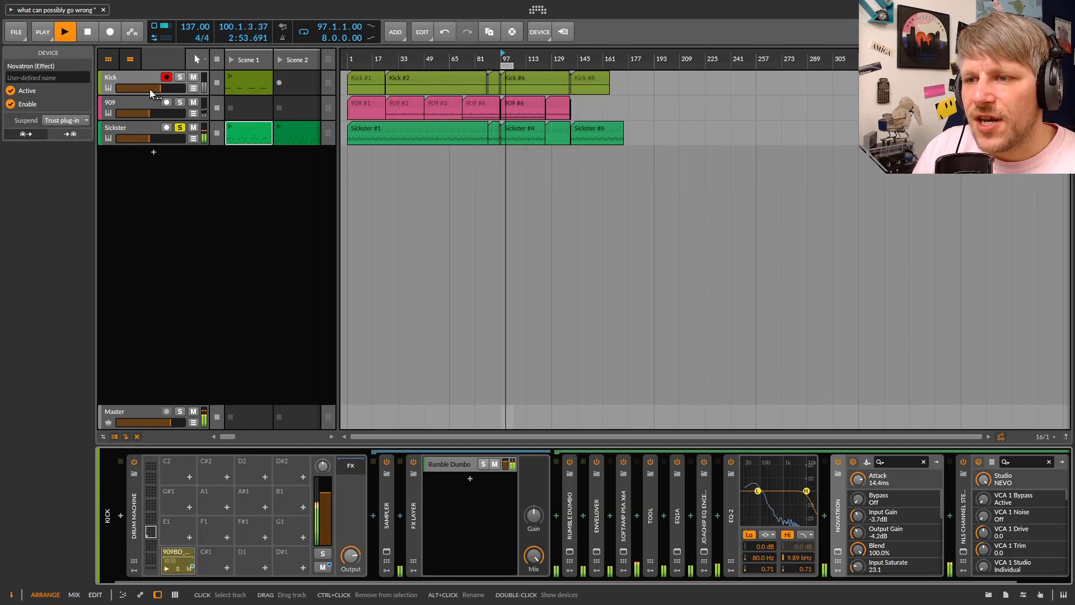
pyautogui.click(180, 128)
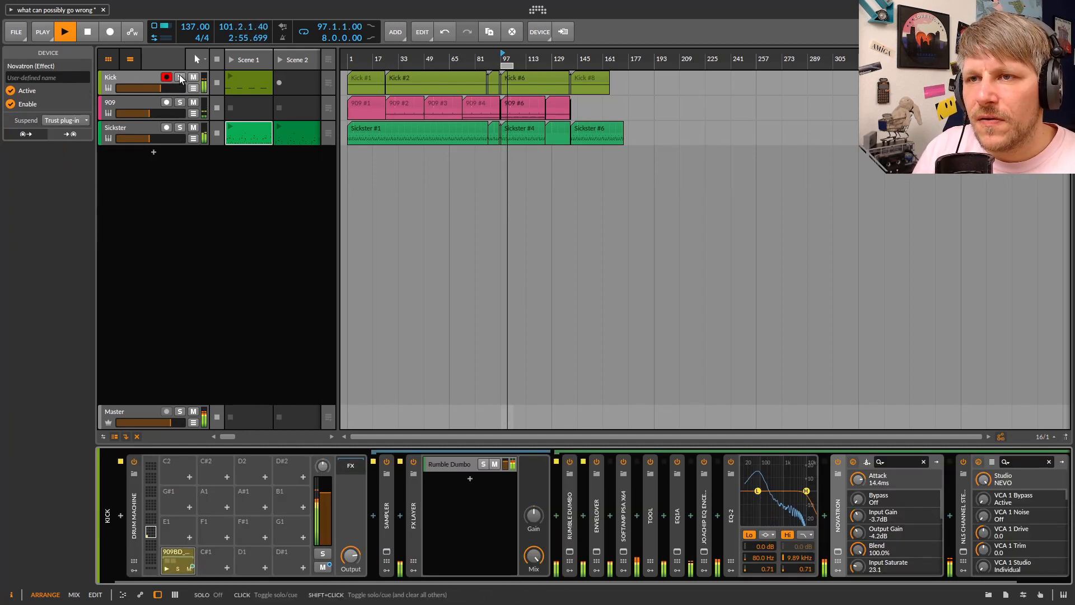
pyautogui.click(180, 77)
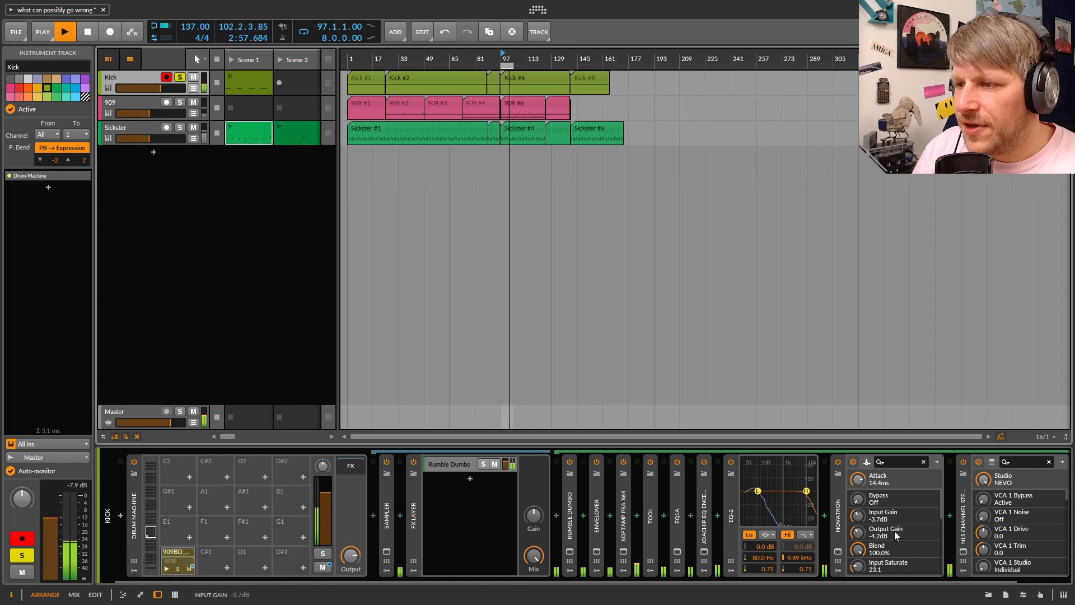
# Expand the Sampler in the Kick track's device chain, examine the kick waveform zoomed in and in full, and collapse it
pyautogui.hscroll(2, 805, 579)
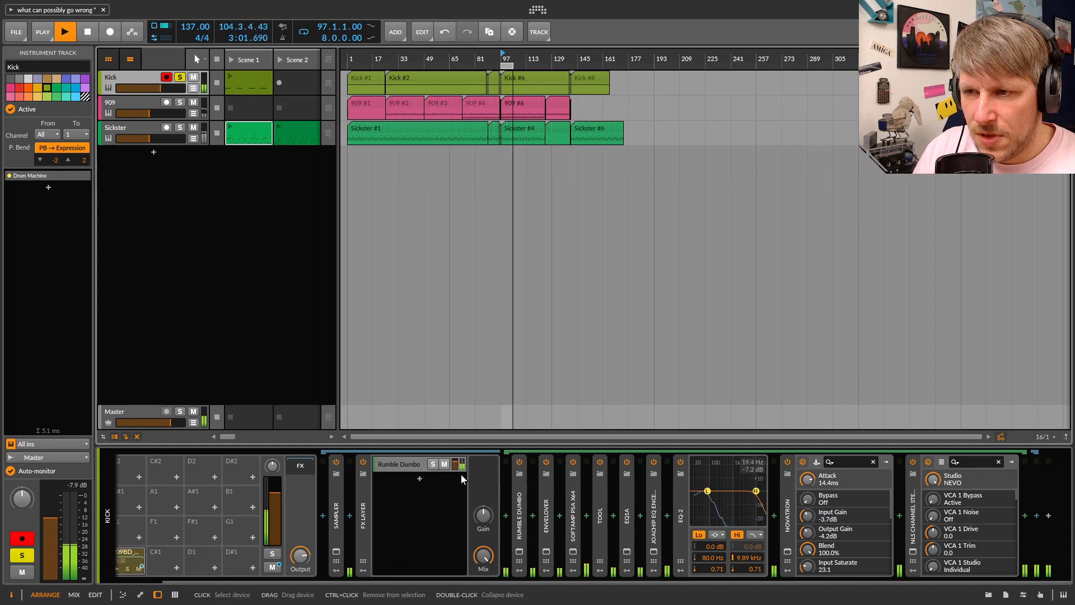
pyautogui.click(336, 496)
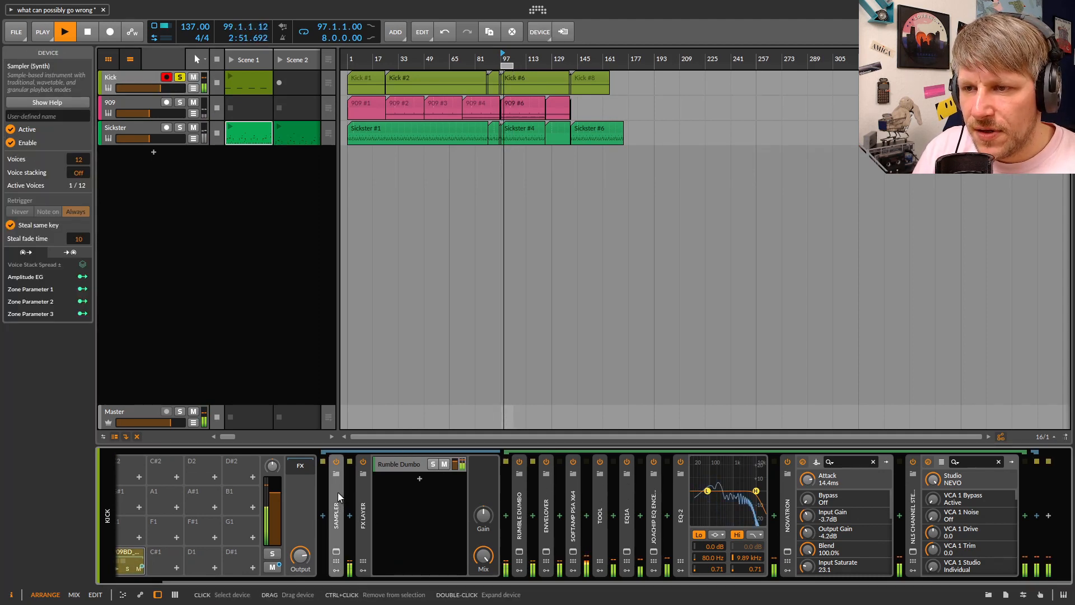
pyautogui.doubleClick(338, 492)
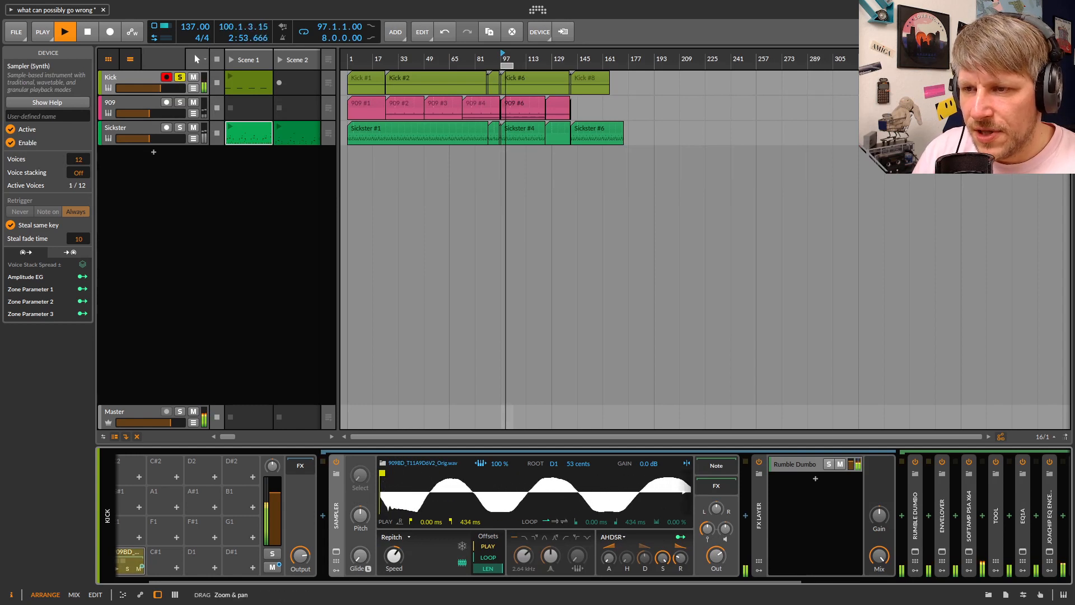
pyautogui.doubleClick(385, 508)
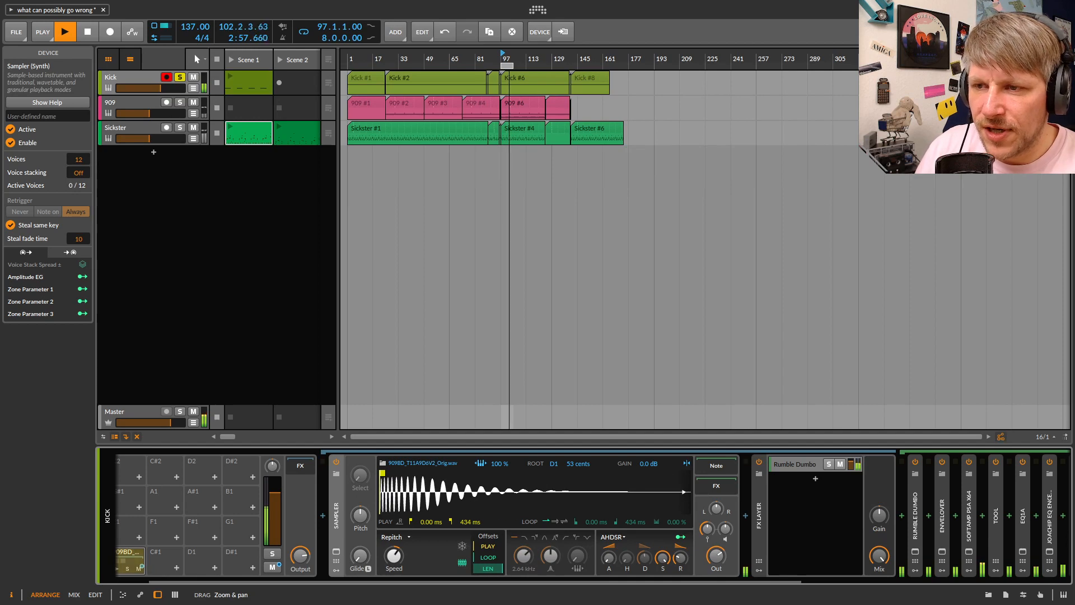
pyautogui.doubleClick(336, 496)
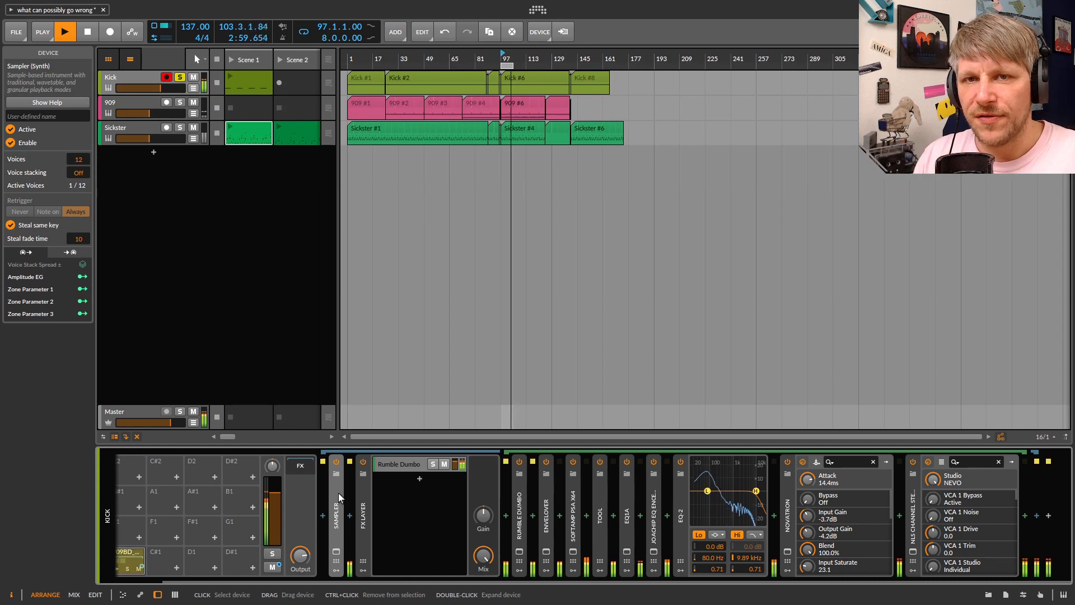
# Remove the solo from the Kick track and show the 909 track's device chain
pyautogui.click(180, 78)
pyautogui.click(133, 83)
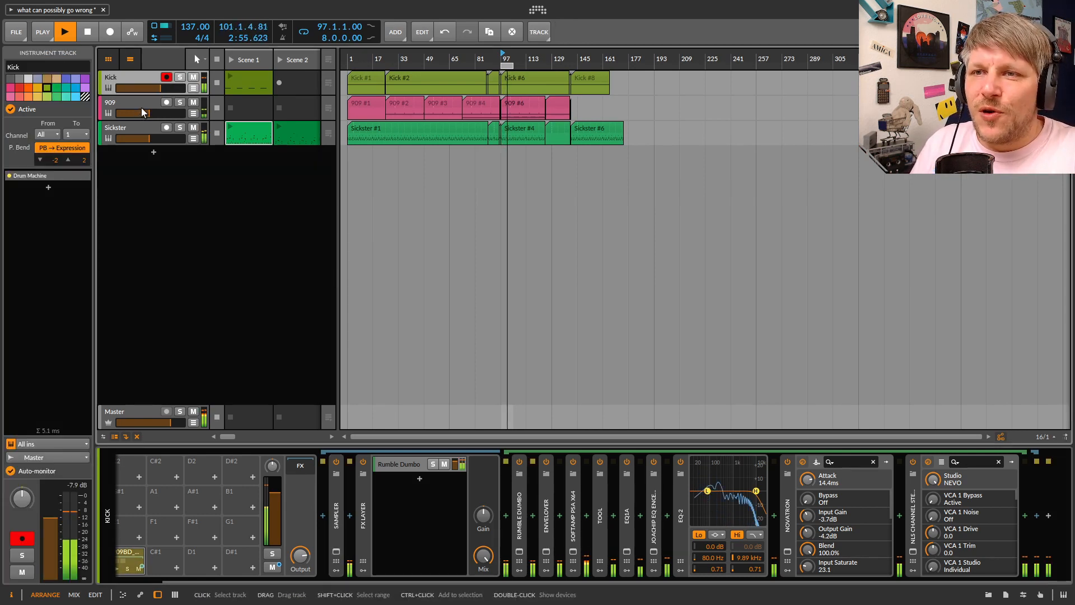
pyautogui.click(142, 112)
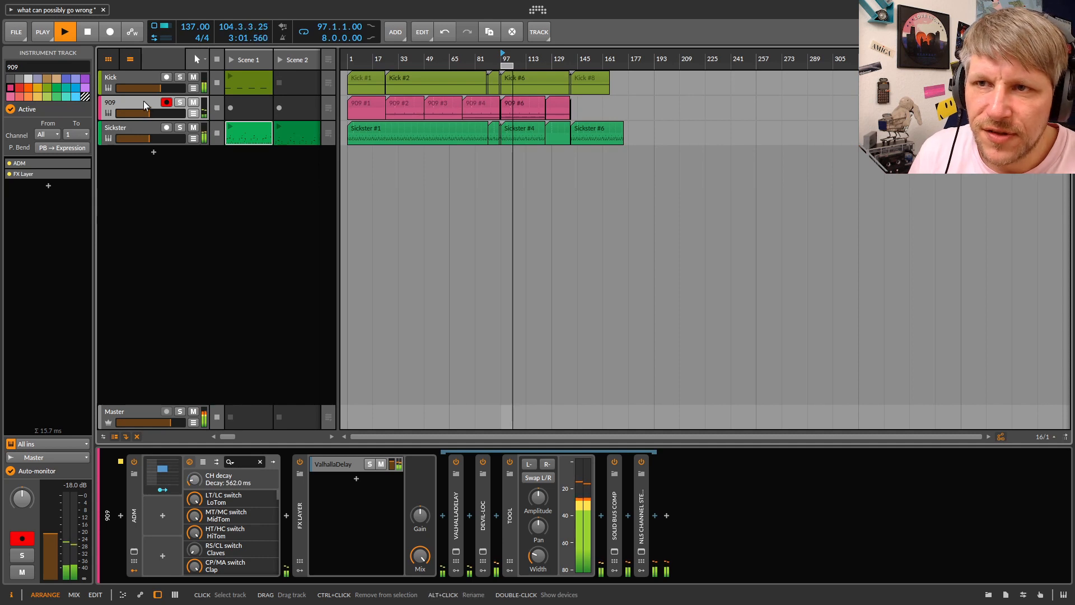
# Examine the Peak Limiter in the Sickster track's device chain while the whole mix plays
pyautogui.click(139, 132)
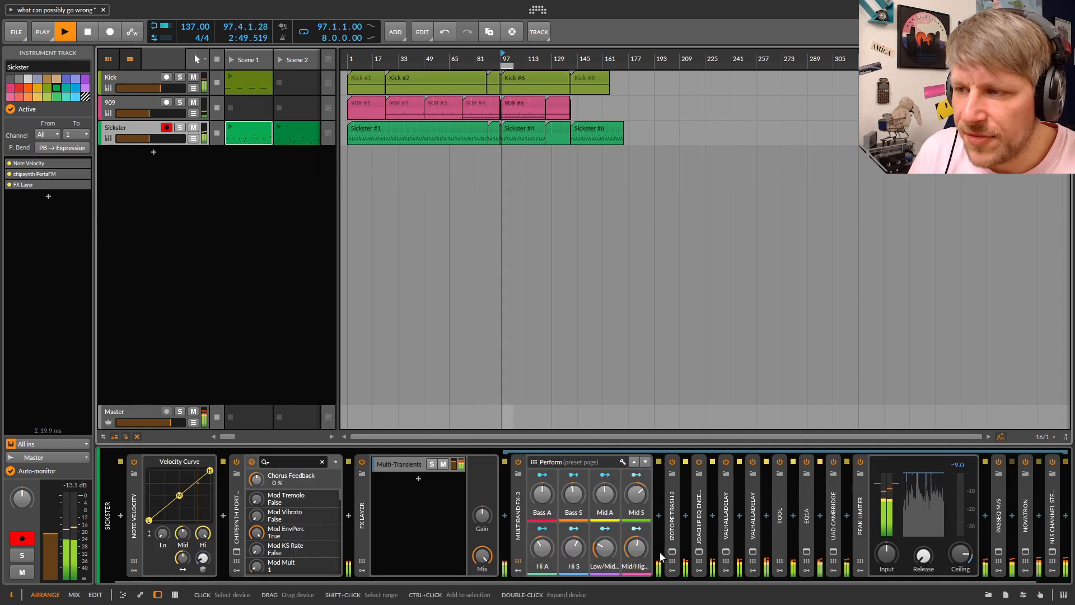
pyautogui.hscroll(1, 589, 586)
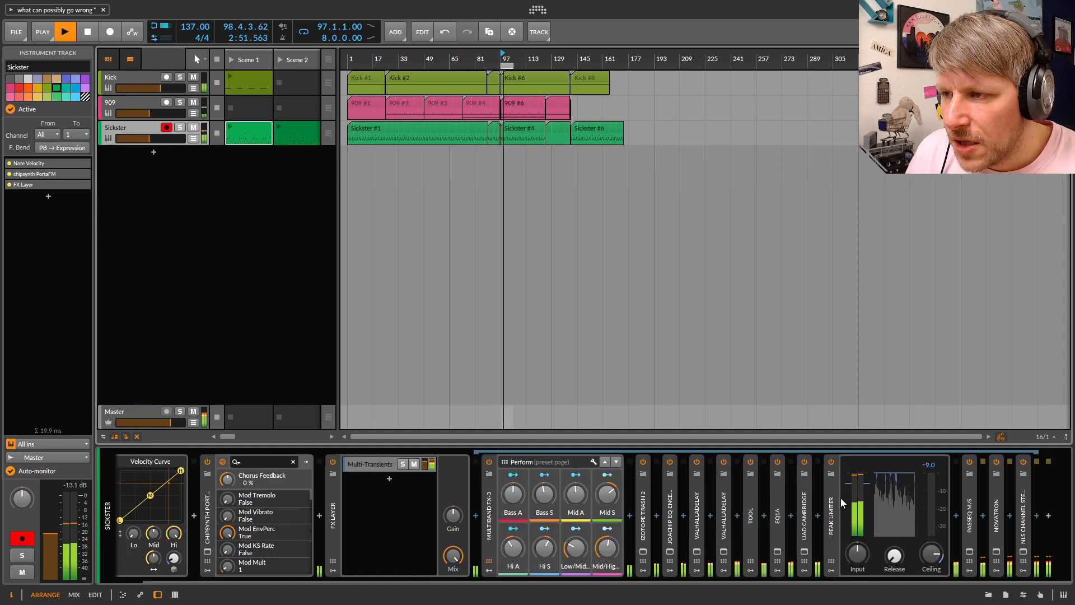
pyautogui.click(832, 513)
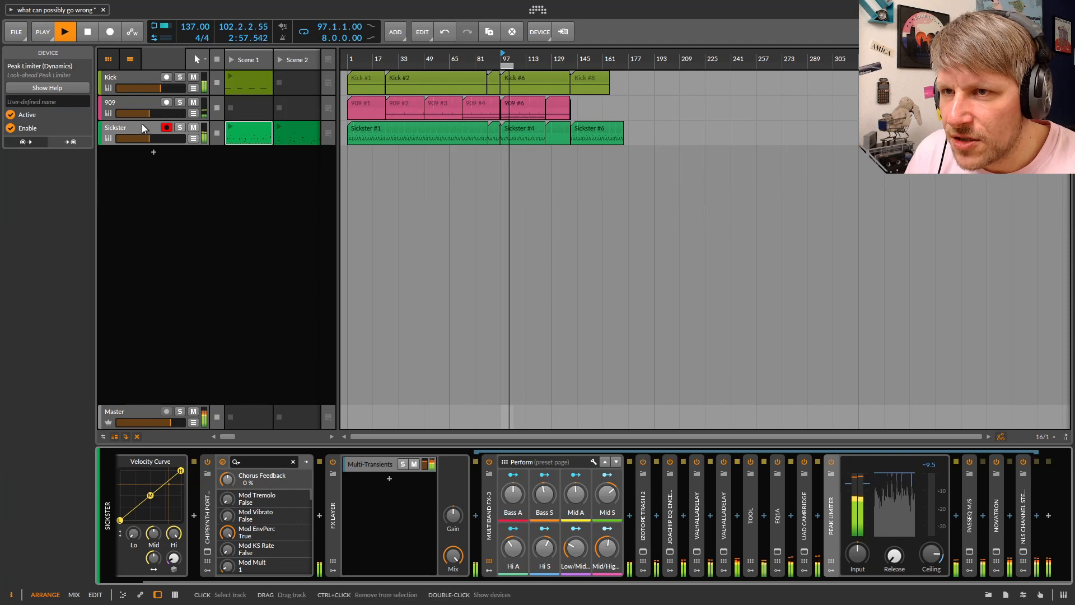
pyautogui.click(245, 288)
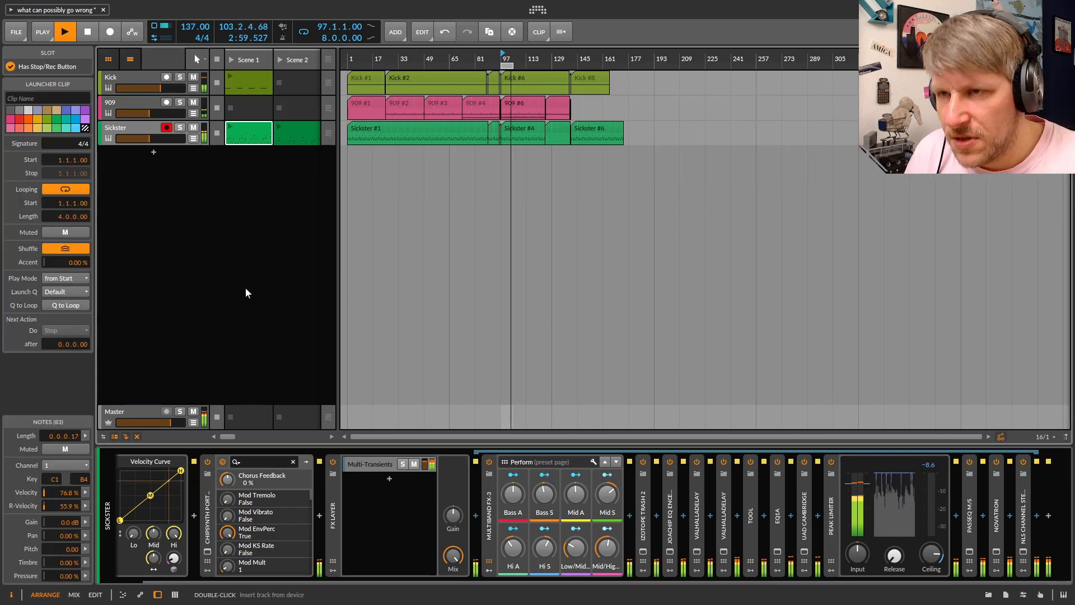
# Switch to the mixer view and check the track levels and the Sickster Peak Limiter's gain reduction
pyautogui.press('Tab')
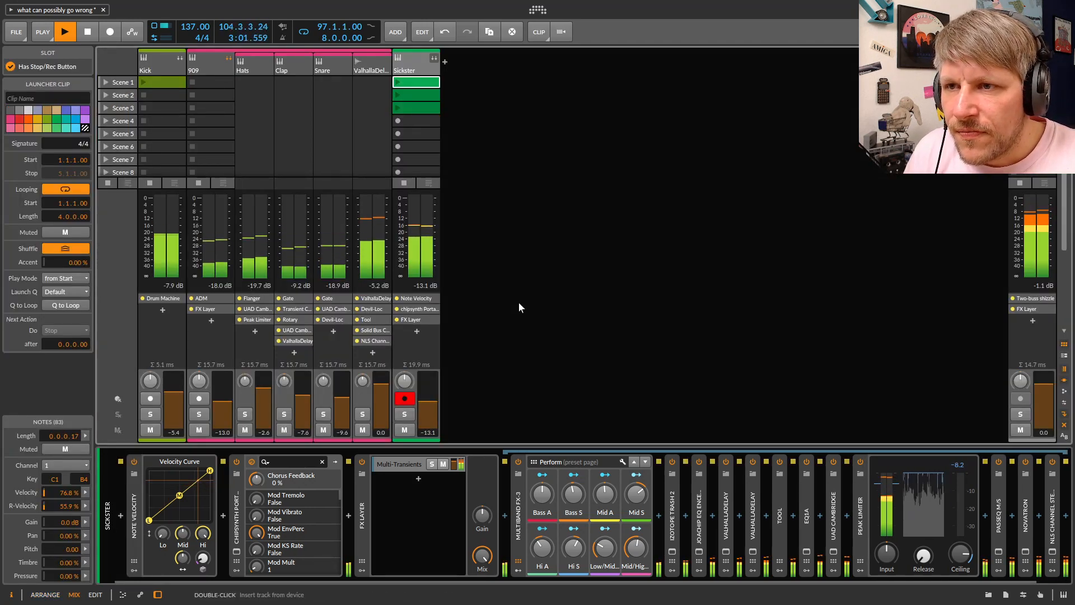
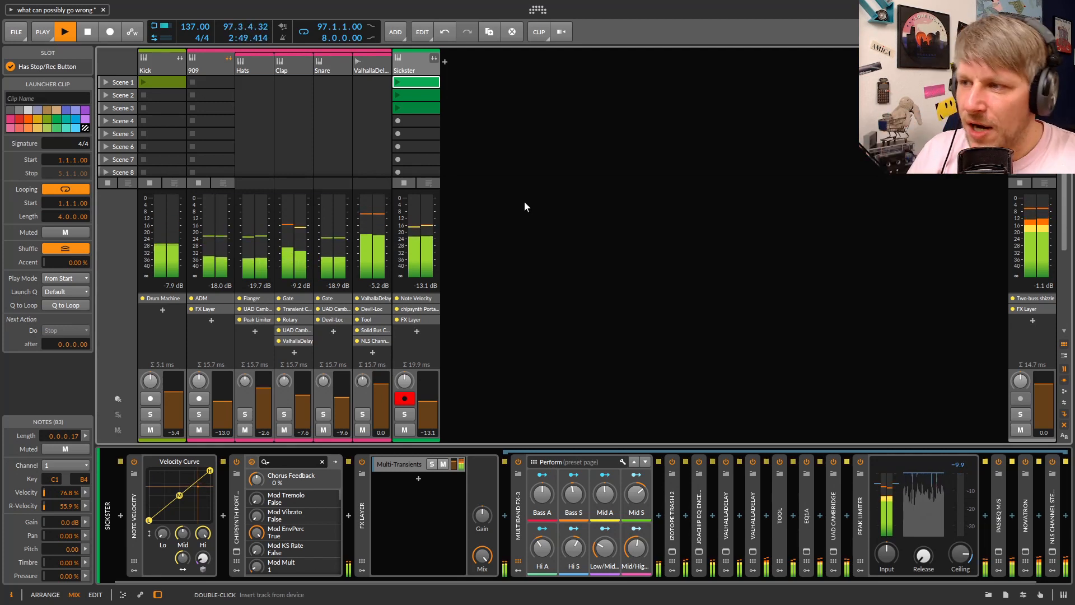
pyautogui.click(865, 492)
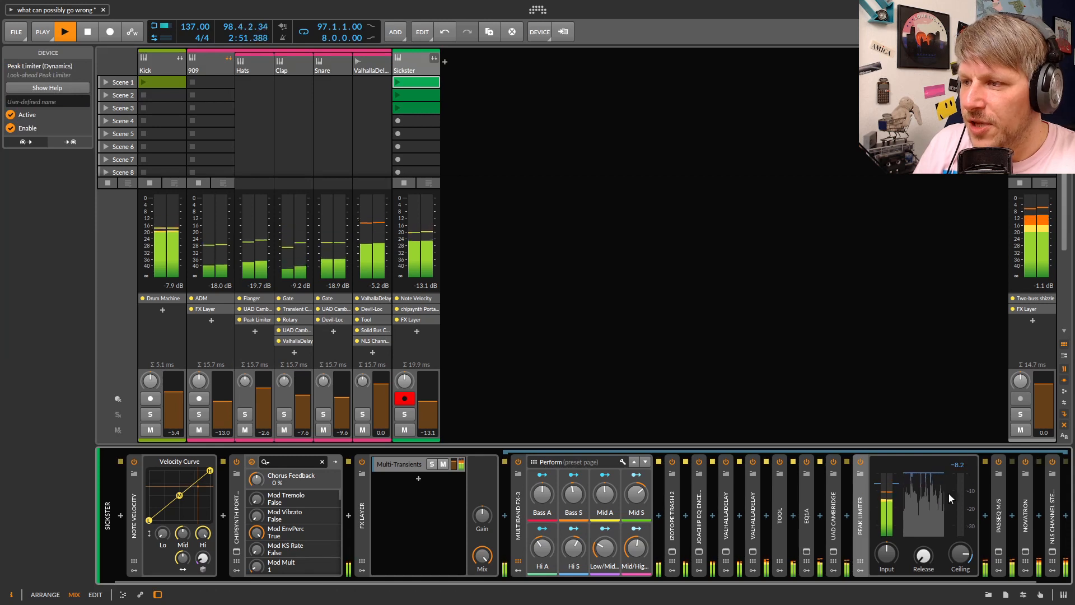
pyautogui.click(962, 467)
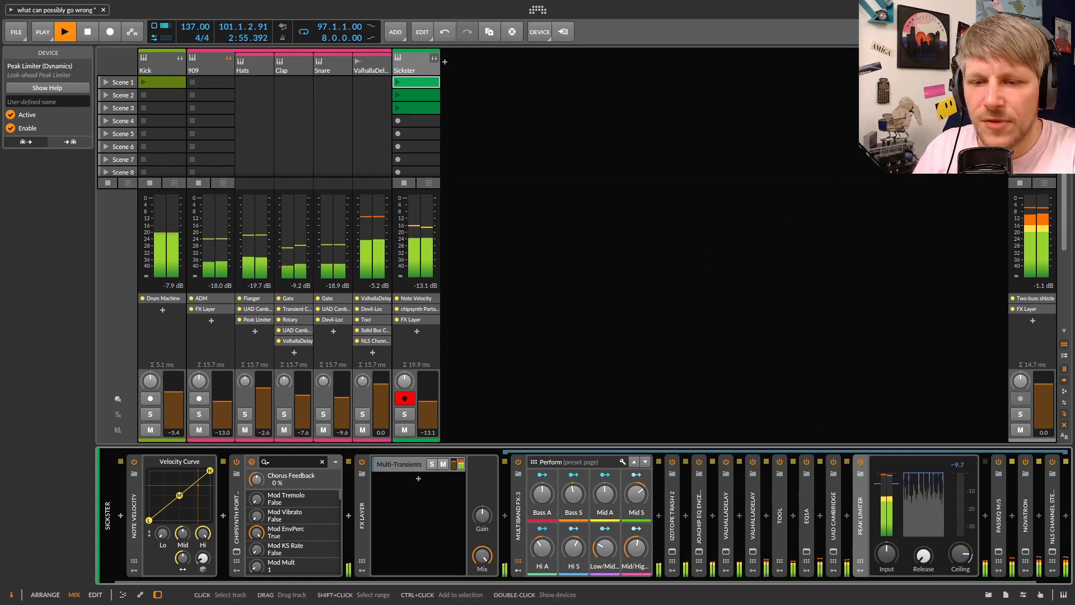
# Open TDR Limiter 6 GE on the Master track, examine its clipper, peak limiter and loudness meters, and close its window
pyautogui.click(1032, 66)
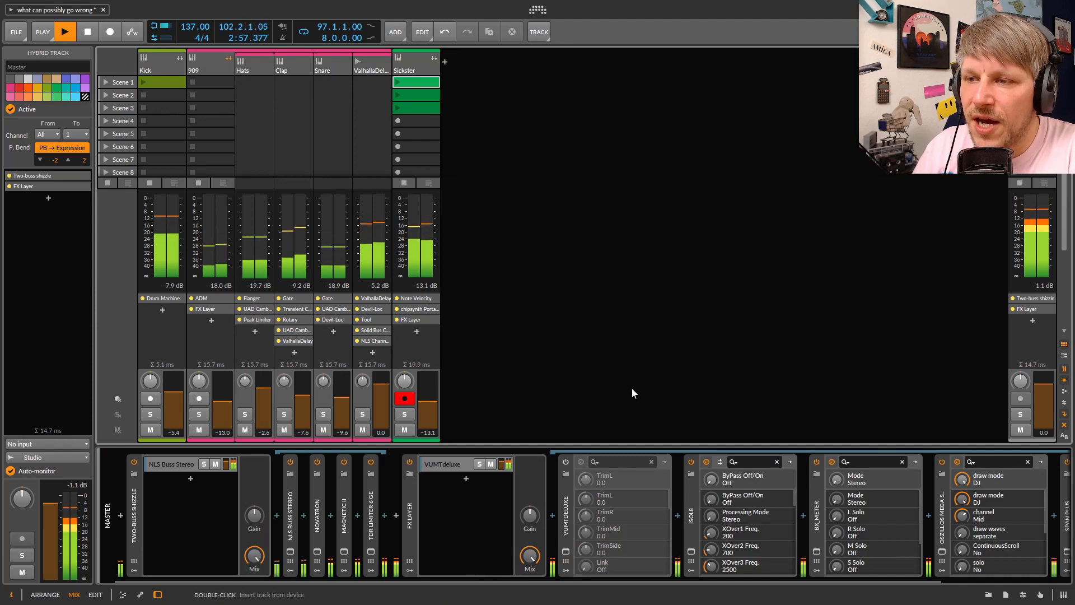
pyautogui.click(370, 551)
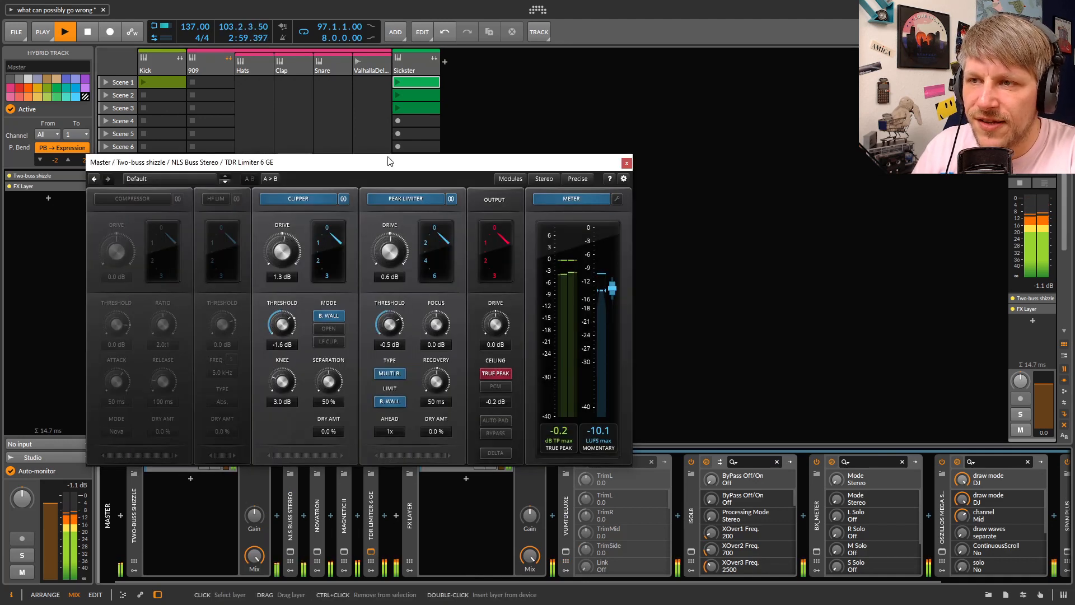
pyautogui.moveTo(388, 164); pyautogui.dragTo(469, 112)
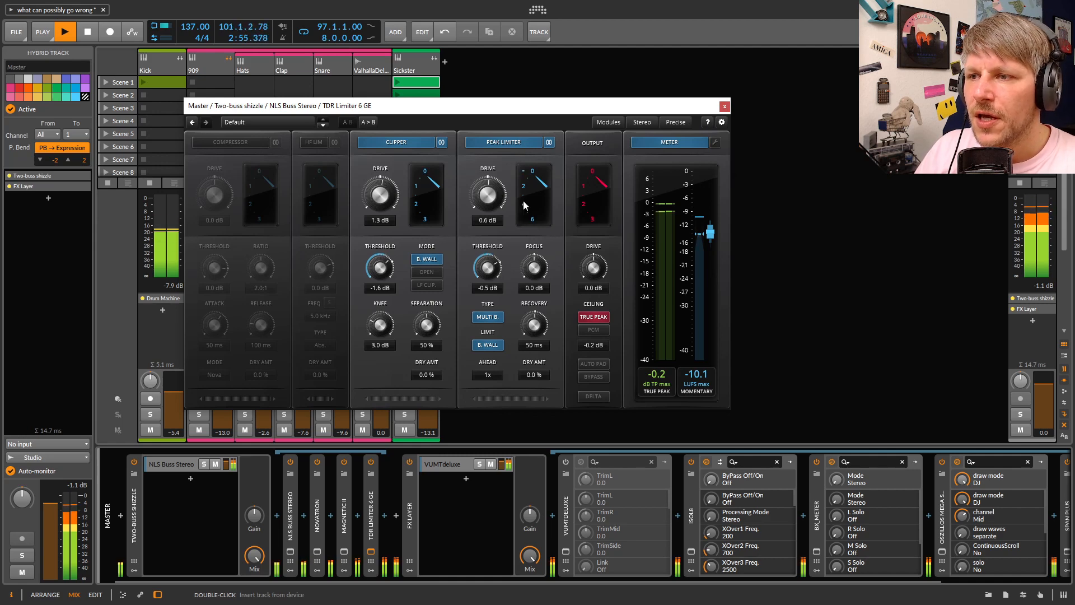
pyautogui.moveTo(504, 394)
pyautogui.mouseDown()
pyautogui.moveTo(387, 395)
pyautogui.moveTo(509, 392)
pyautogui.mouseUp()
pyautogui.moveTo(556, 107); pyautogui.dragTo(679, 99)
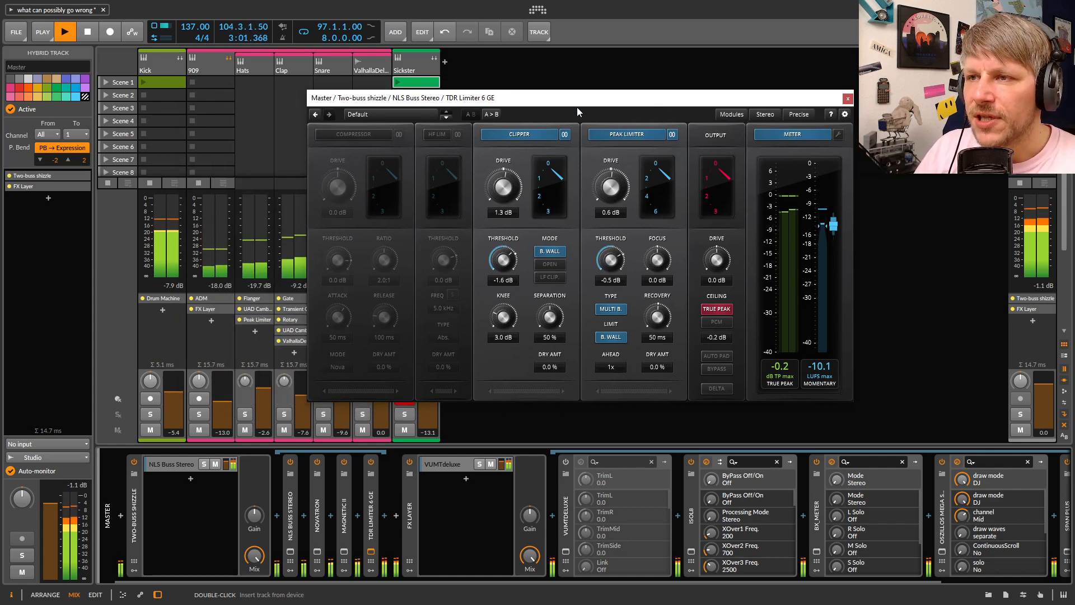
pyautogui.moveTo(577, 105); pyautogui.dragTo(468, 102)
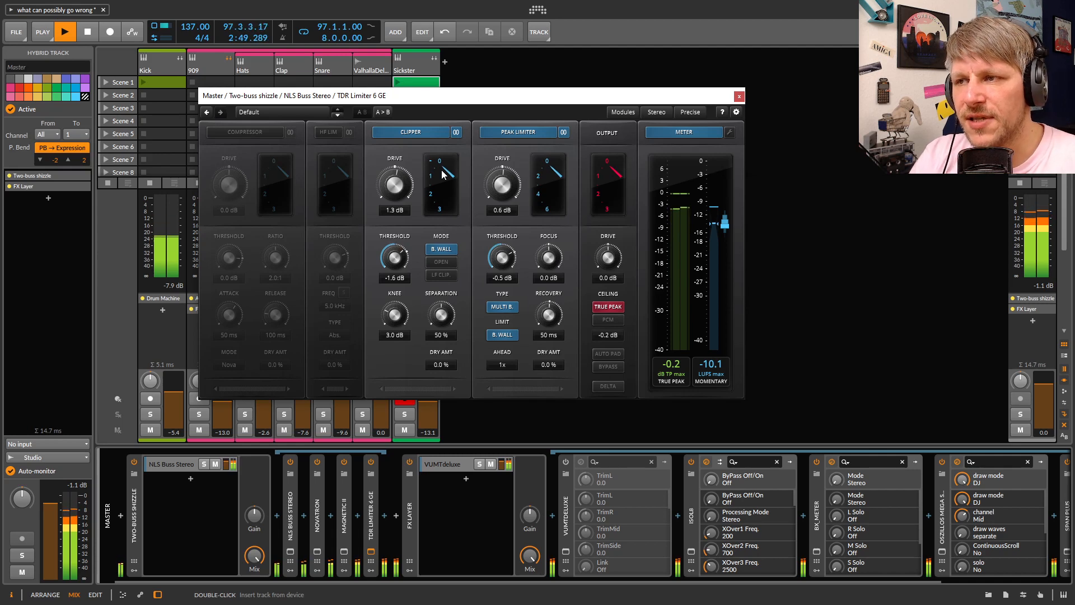
pyautogui.click(739, 96)
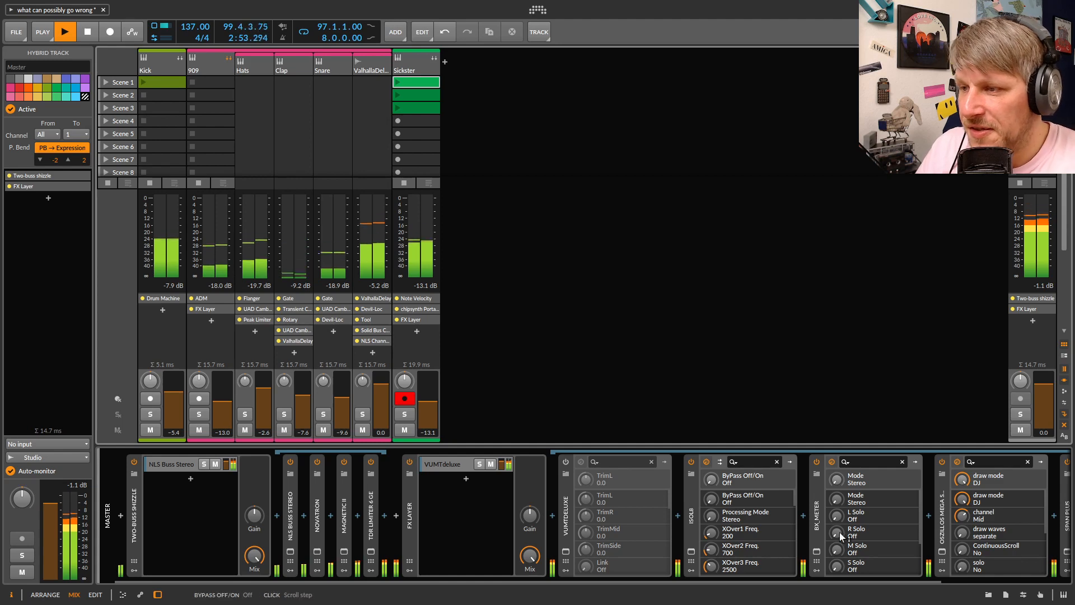
# Compare the Master track's bx_meter levels with the DIGICheck Totalyser, return to Bitwig Studio, and close the bx_meter window
pyautogui.click(816, 551)
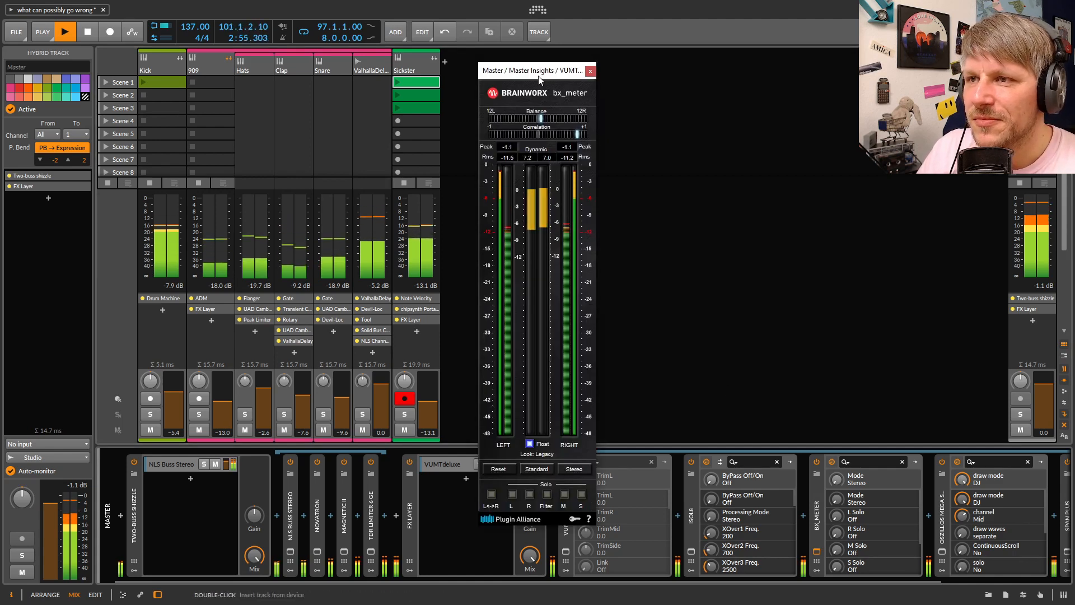
pyautogui.moveTo(537, 70); pyautogui.dragTo(486, 74)
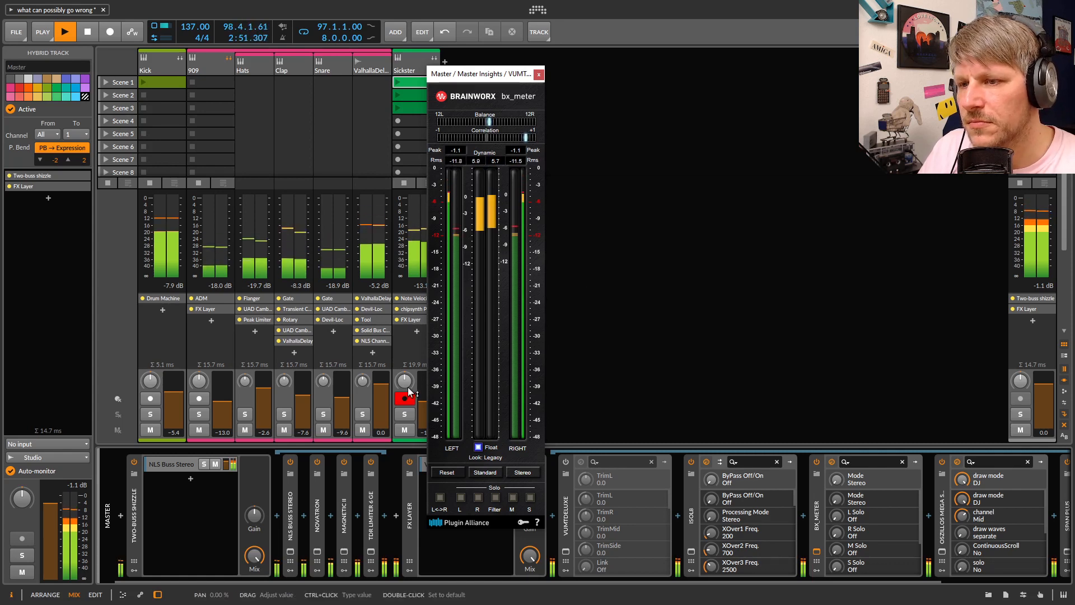
pyautogui.press('super')
pyautogui.click(307, 598)
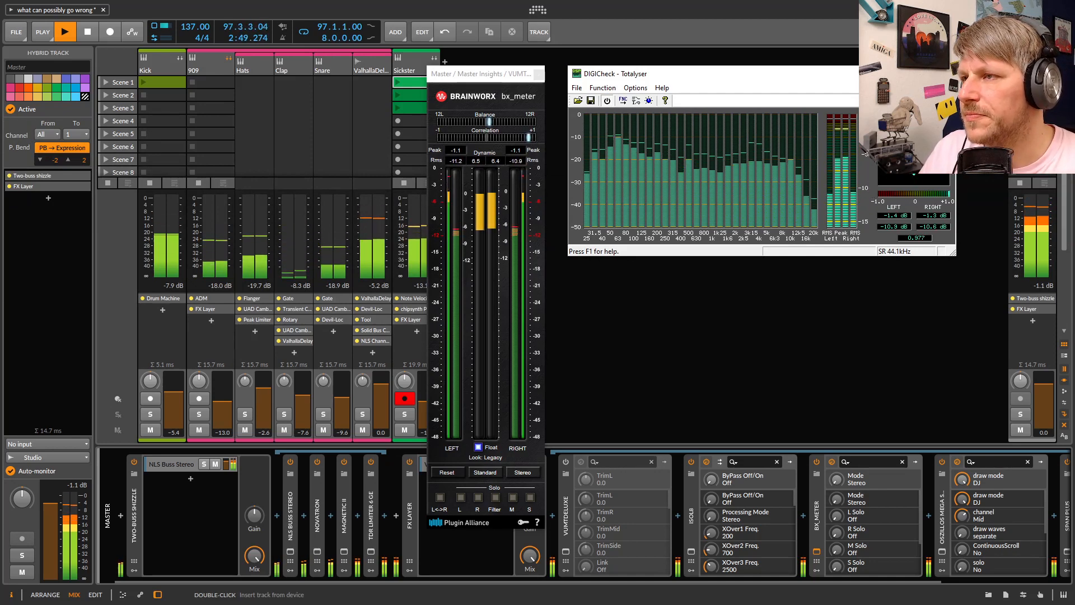
pyautogui.click(696, 108)
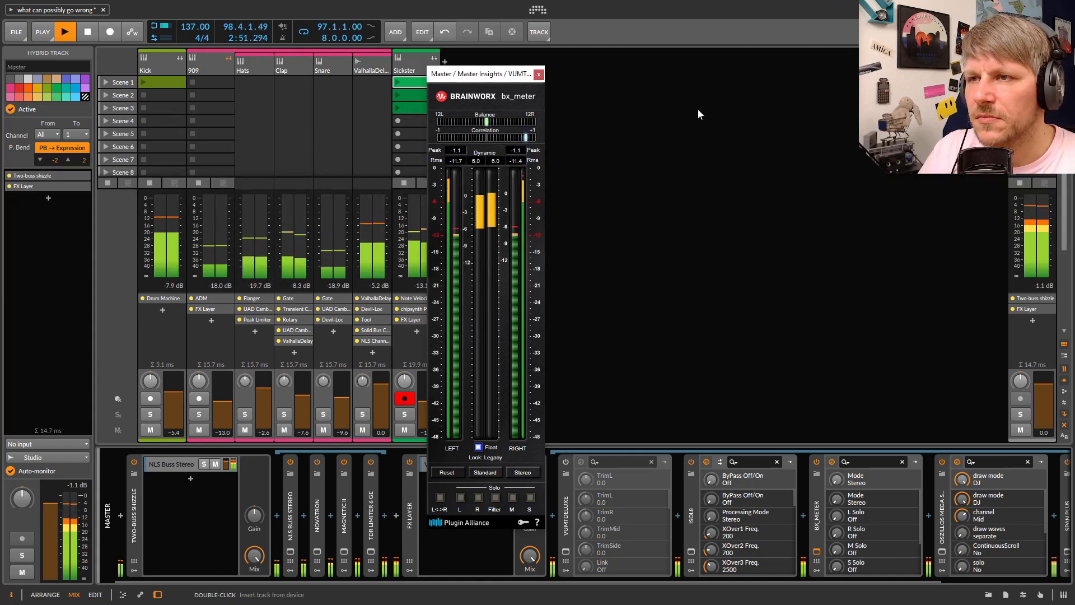
pyautogui.click(538, 74)
# View the device chains of the Sickster and Kick tracks
pyautogui.click(415, 66)
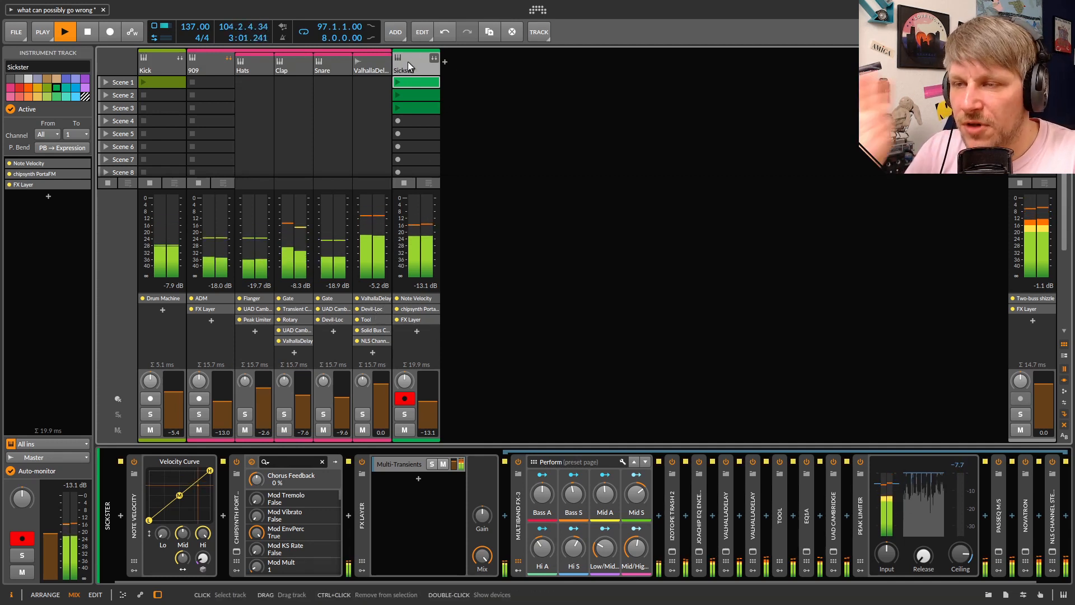
pyautogui.click(168, 68)
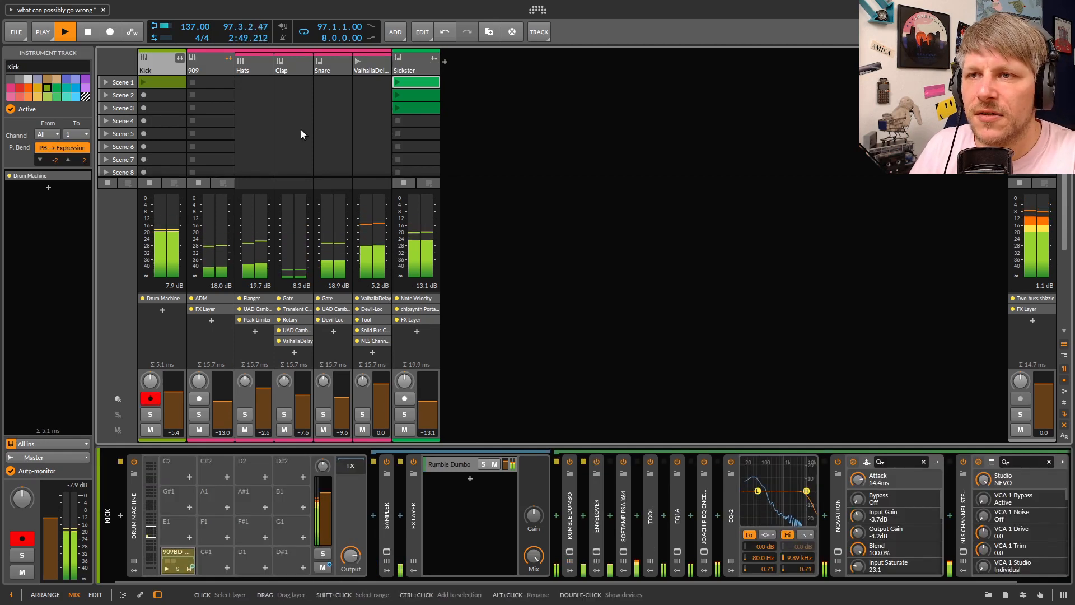
# Switch to the arranger view and widen the clip launcher to show Scenes 1 to 4
pyautogui.click(215, 82)
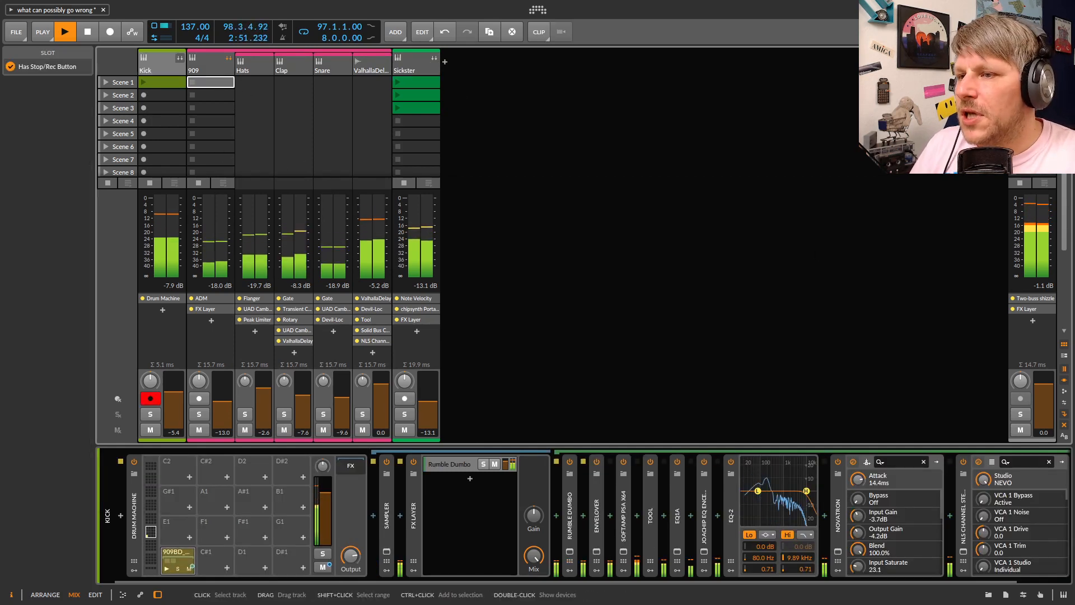
pyautogui.click(45, 595)
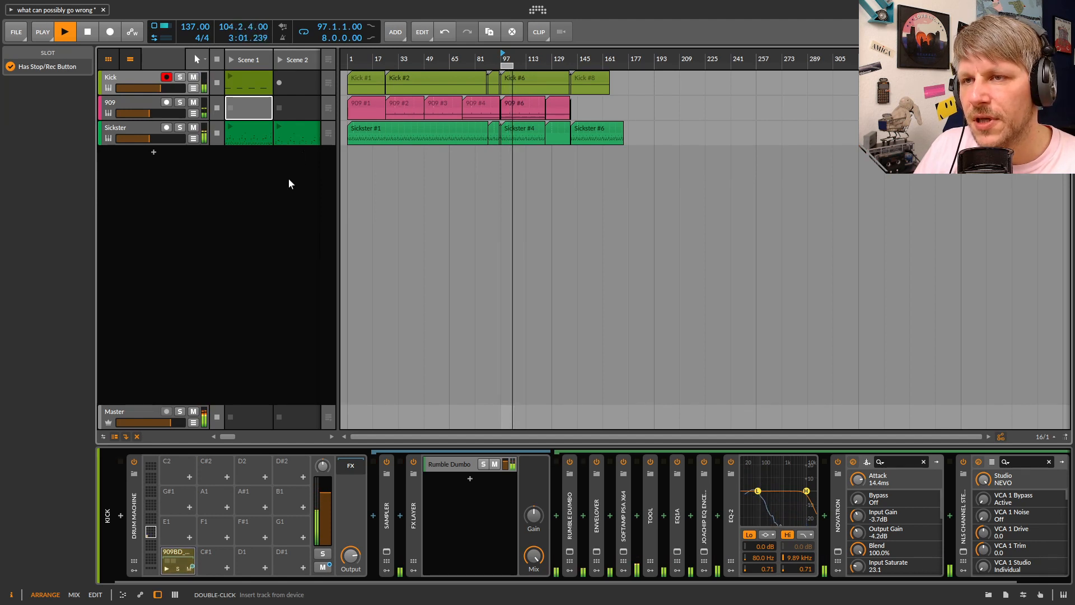
pyautogui.moveTo(338, 213); pyautogui.dragTo(434, 213)
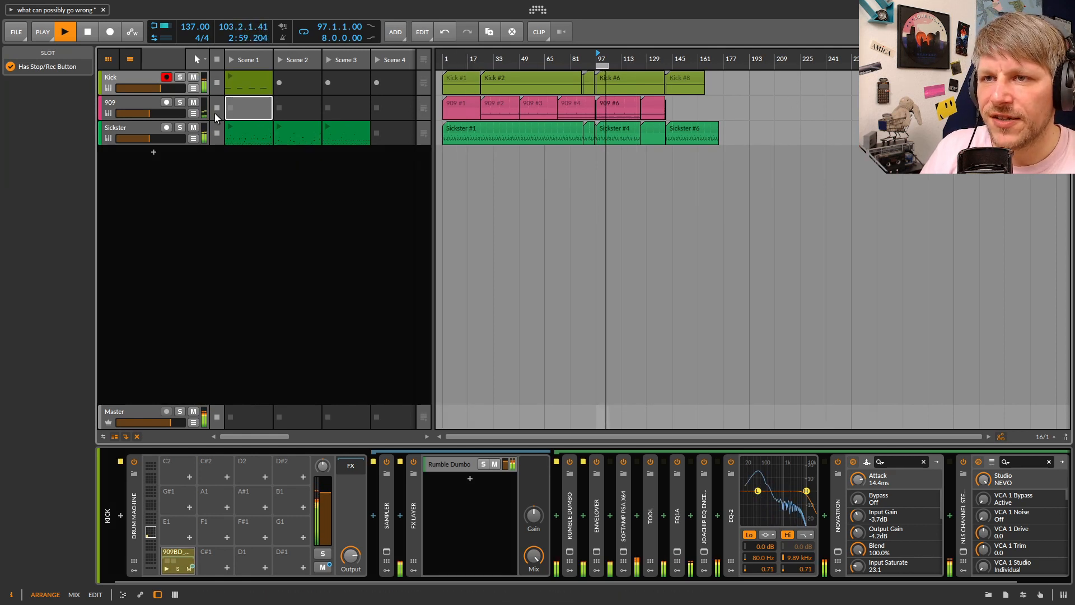
# Show the automation lanes of the 909 and Sickster tracks, examine Sickster's automation, and hide its lanes again
pyautogui.click(193, 113)
pyautogui.click(193, 172)
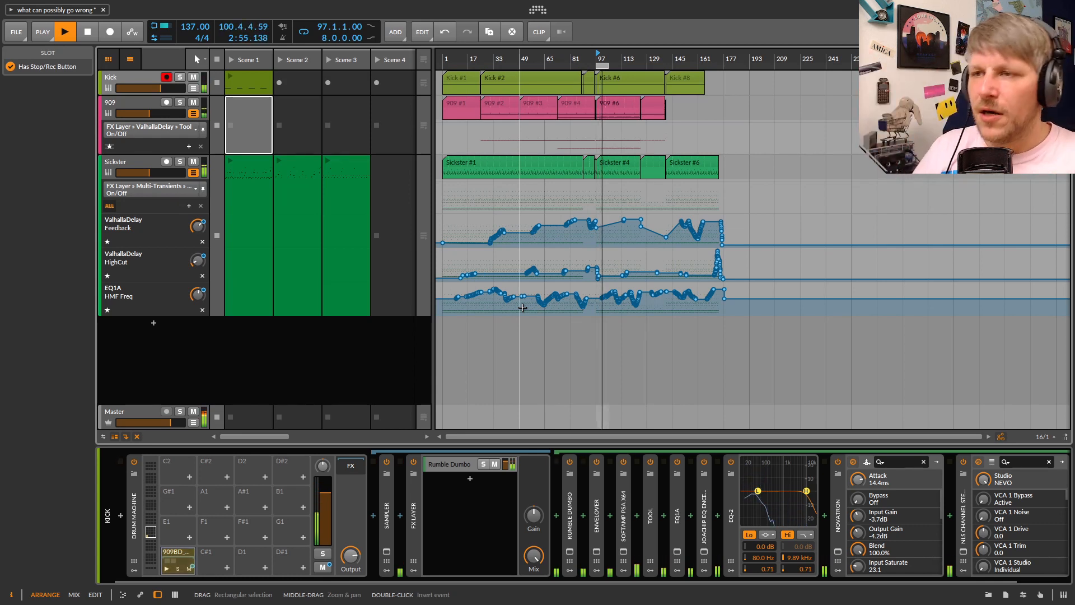
pyautogui.click(194, 173)
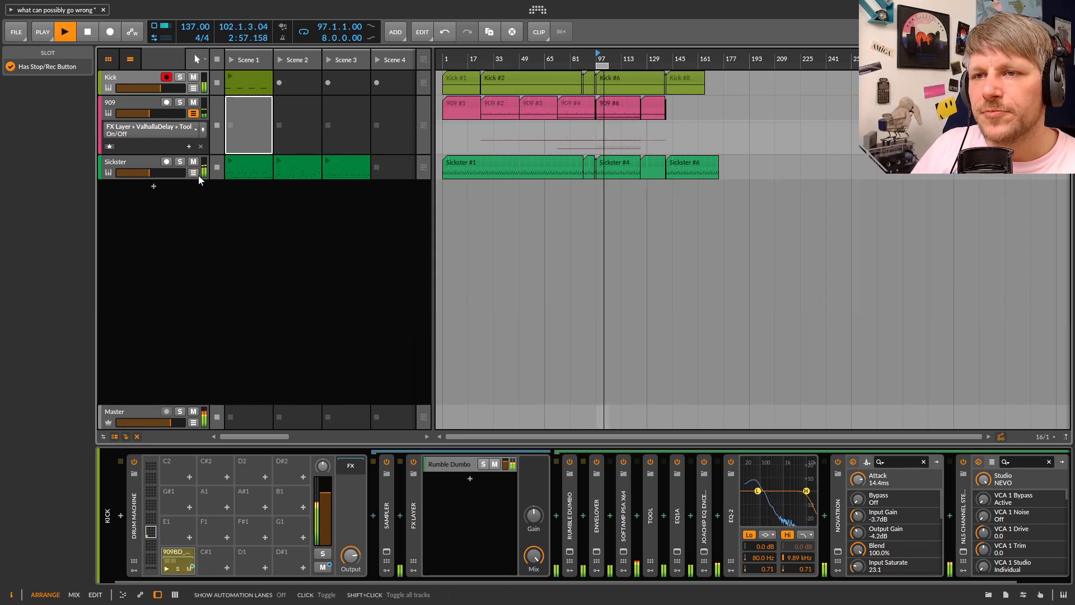
# Turn off the arranger loop and move the loop region's start to bar 89
pyautogui.click(306, 34)
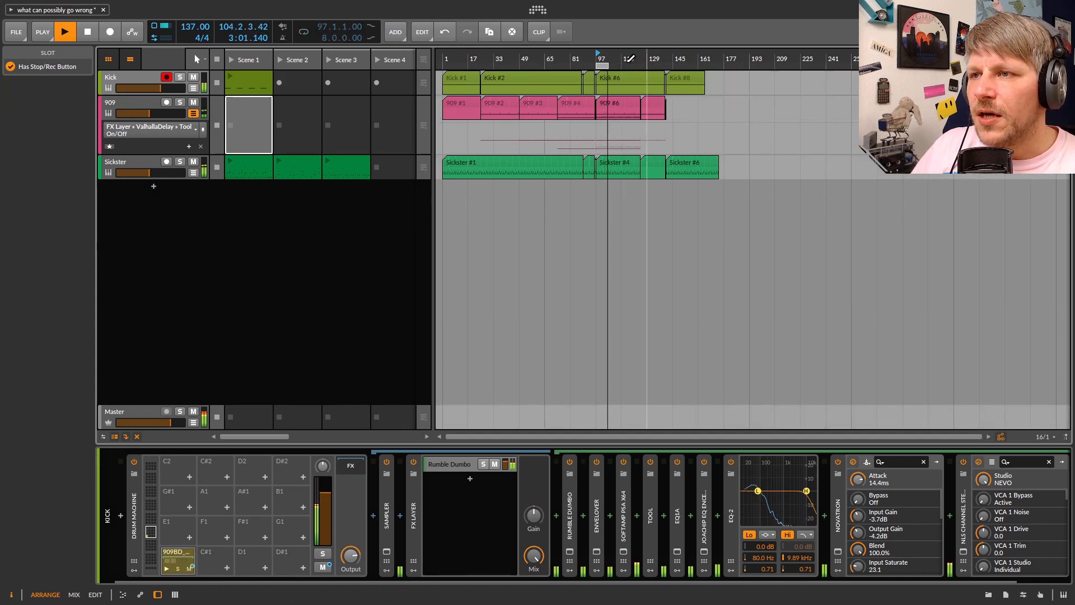
pyautogui.moveTo(629, 58); pyautogui.dragTo(578, 59)
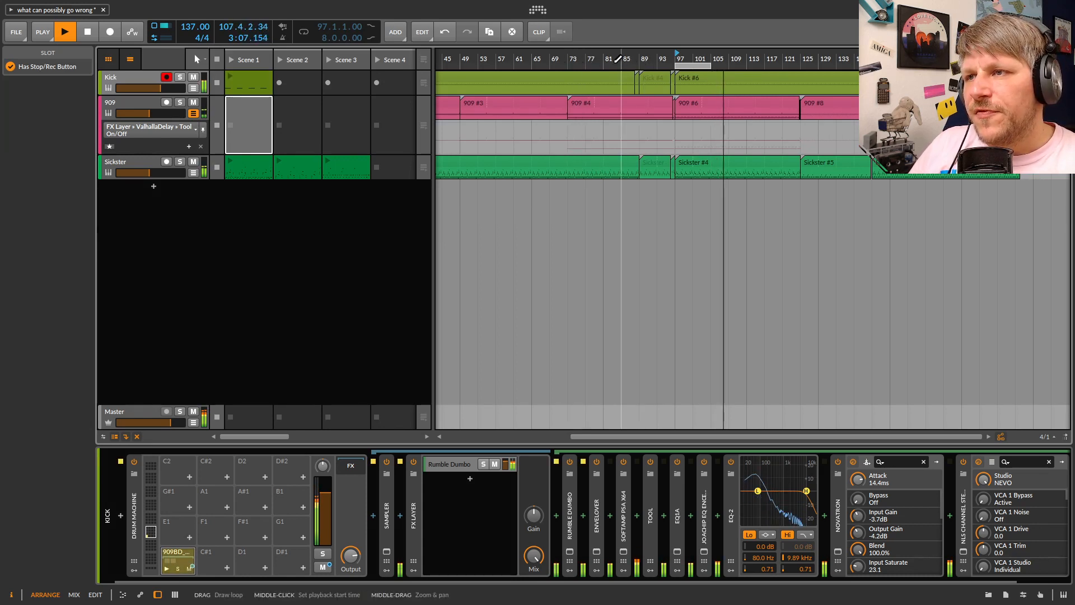
pyautogui.moveTo(677, 66); pyautogui.dragTo(641, 68)
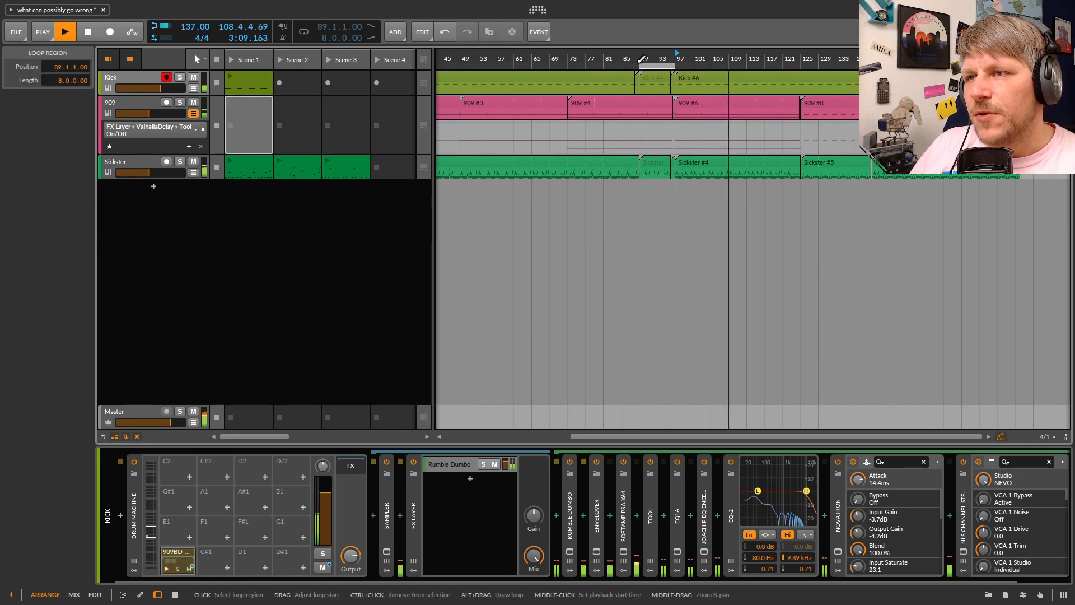
# Select the Sickster track and restart playback from about bar 85, just before the loop region
pyautogui.click(174, 170)
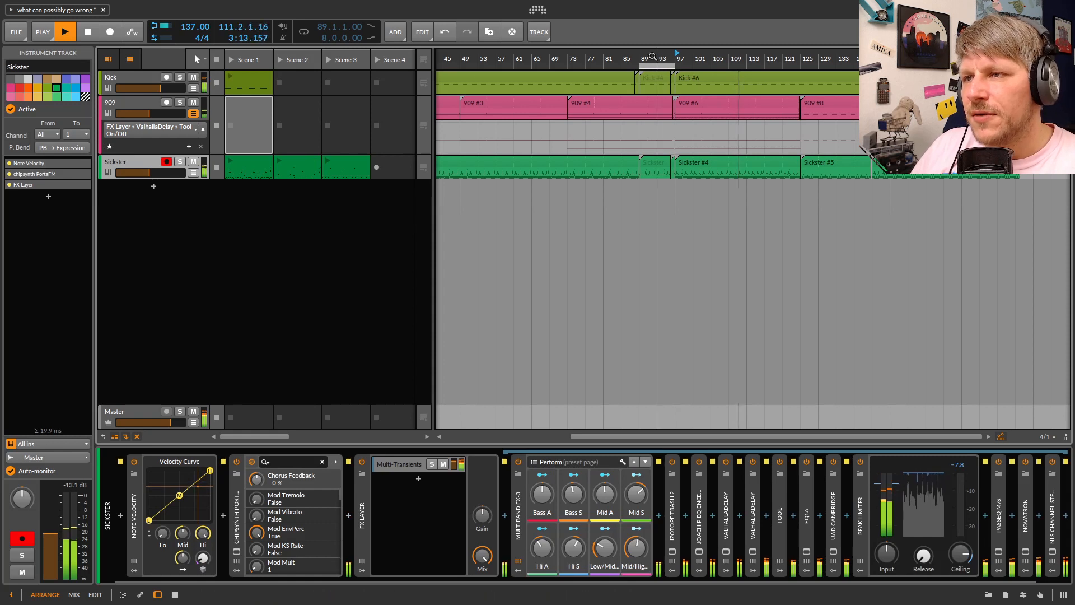
pyautogui.press('space')
pyautogui.press('space')
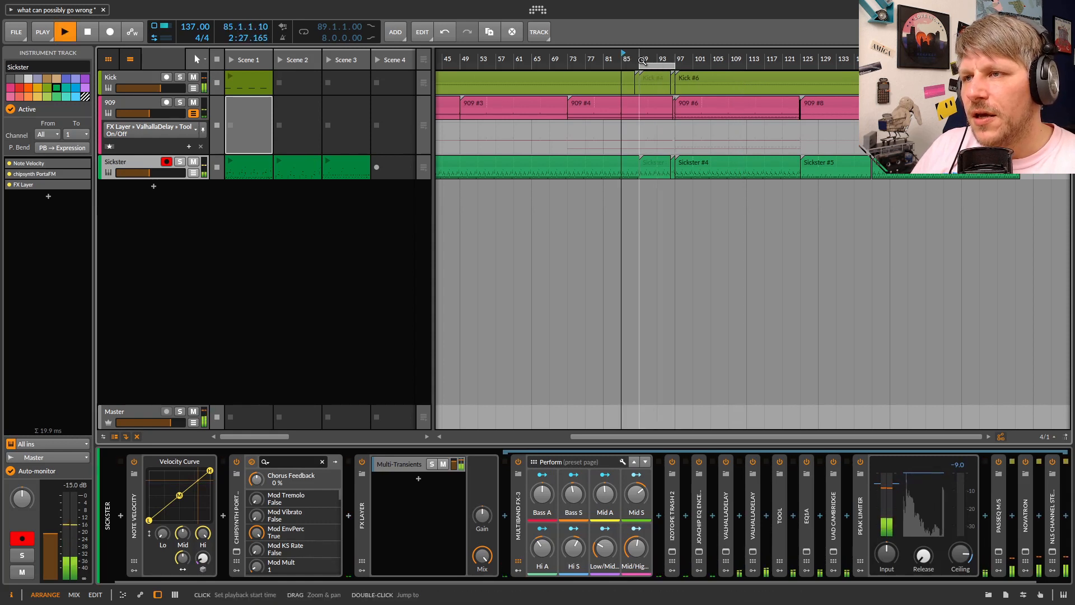
# Compare the notes of the Sickster clip at bar 89 with those of the long clip before it in the note editor
pyautogui.doubleClick(650, 164)
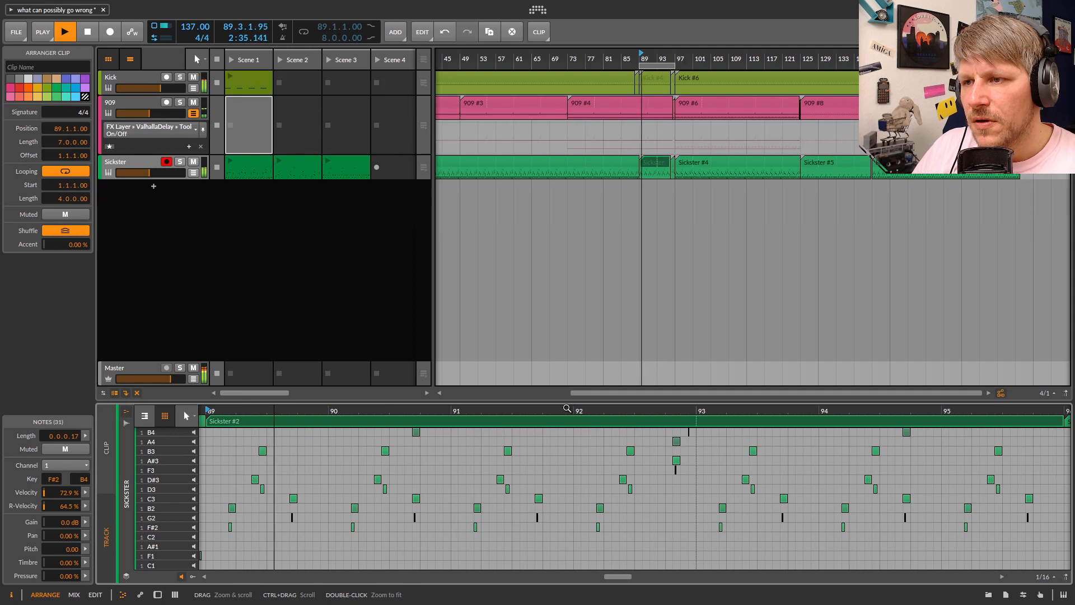
pyautogui.moveTo(563, 403); pyautogui.dragTo(540, 241)
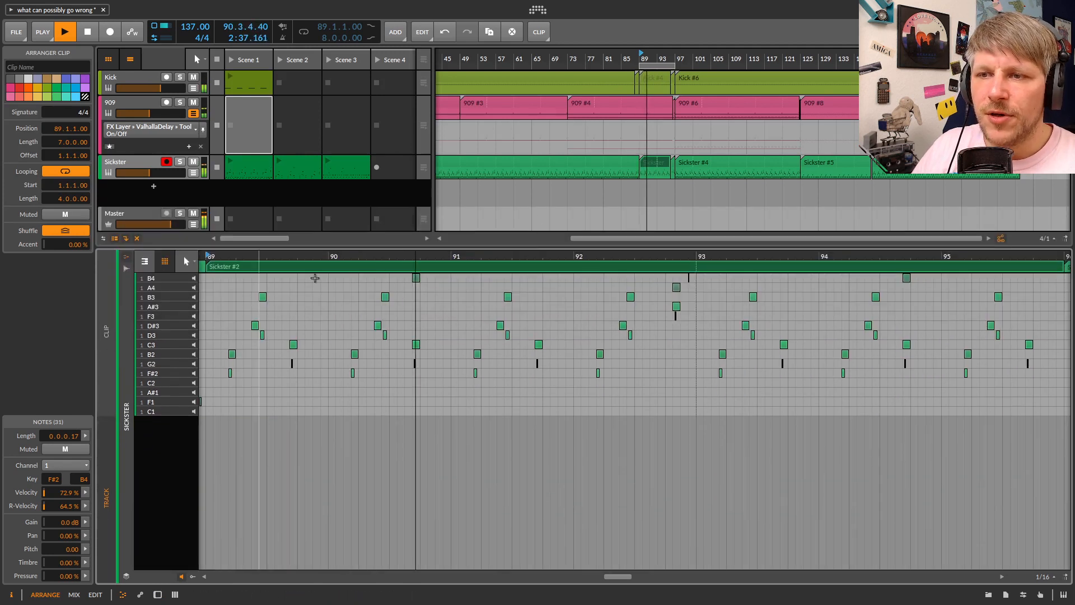
pyautogui.click(588, 163)
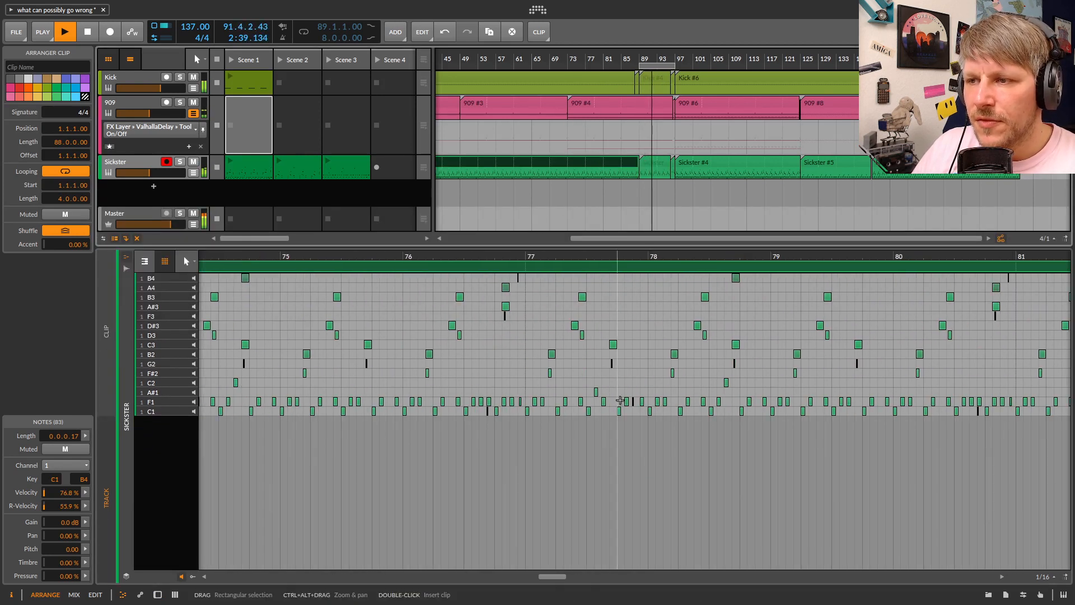
pyautogui.moveTo(696, 247); pyautogui.dragTo(693, 407)
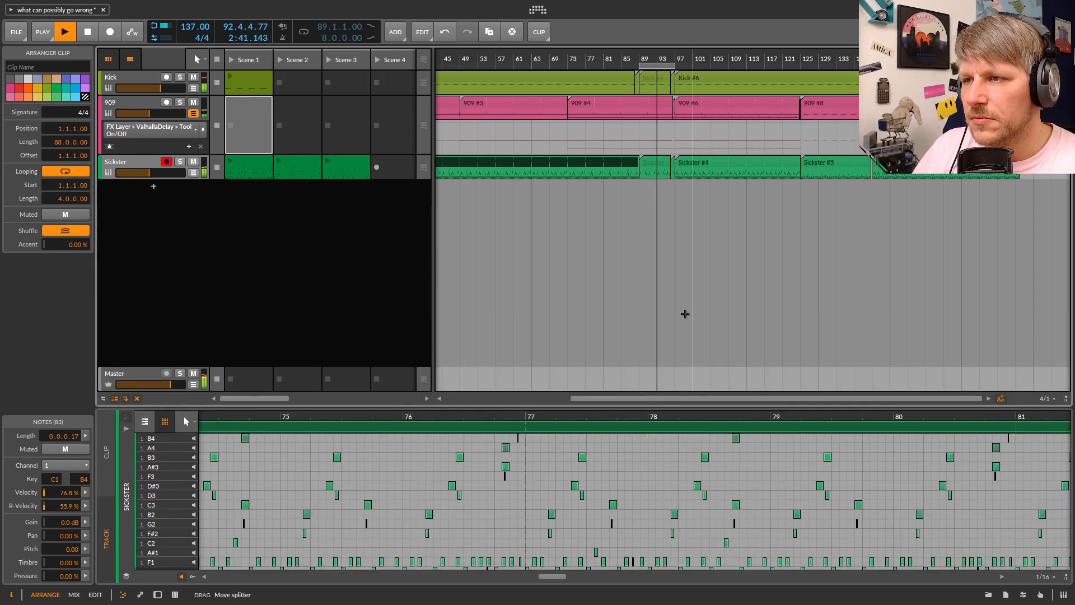
pyautogui.click(660, 161)
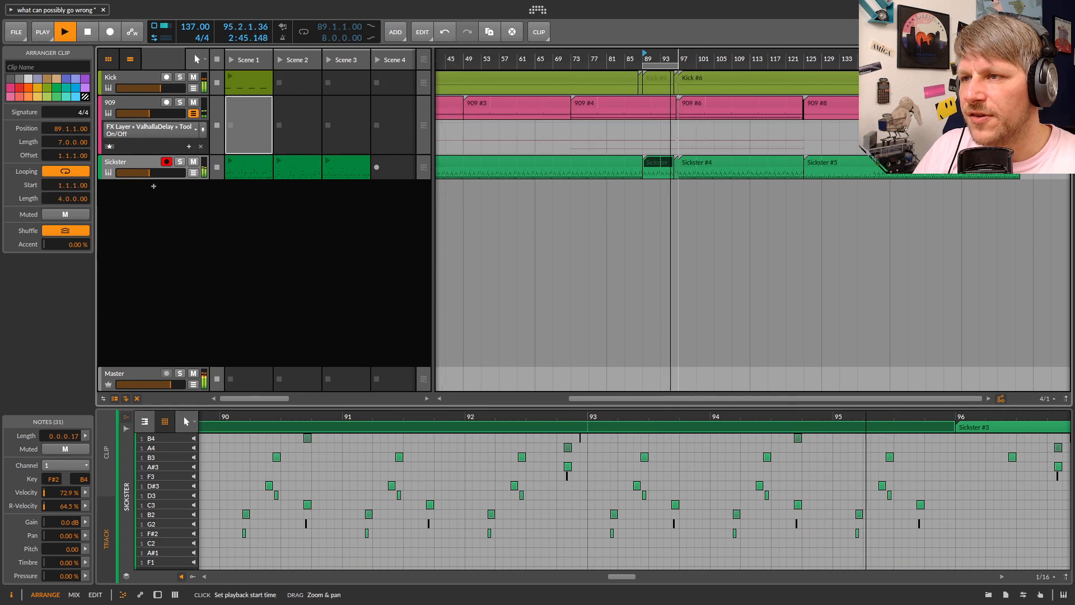
# Play the arrangement from about bar 122, just before the 909 #8 and Sickster #5 clips
pyautogui.moveTo(674, 58); pyautogui.dragTo(627, 106)
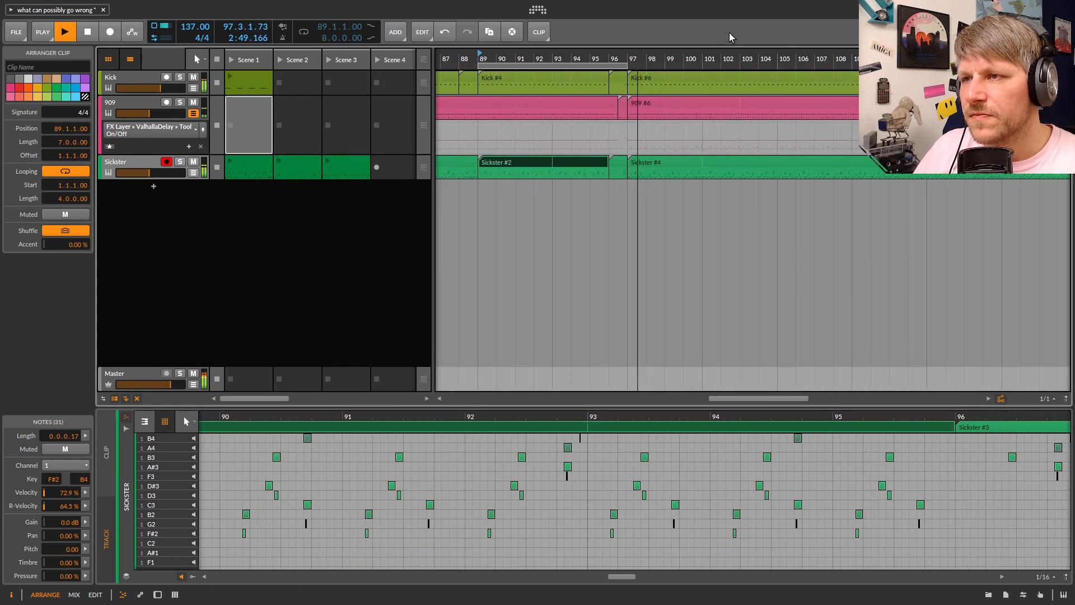
pyautogui.moveTo(722, 56); pyautogui.dragTo(687, 53)
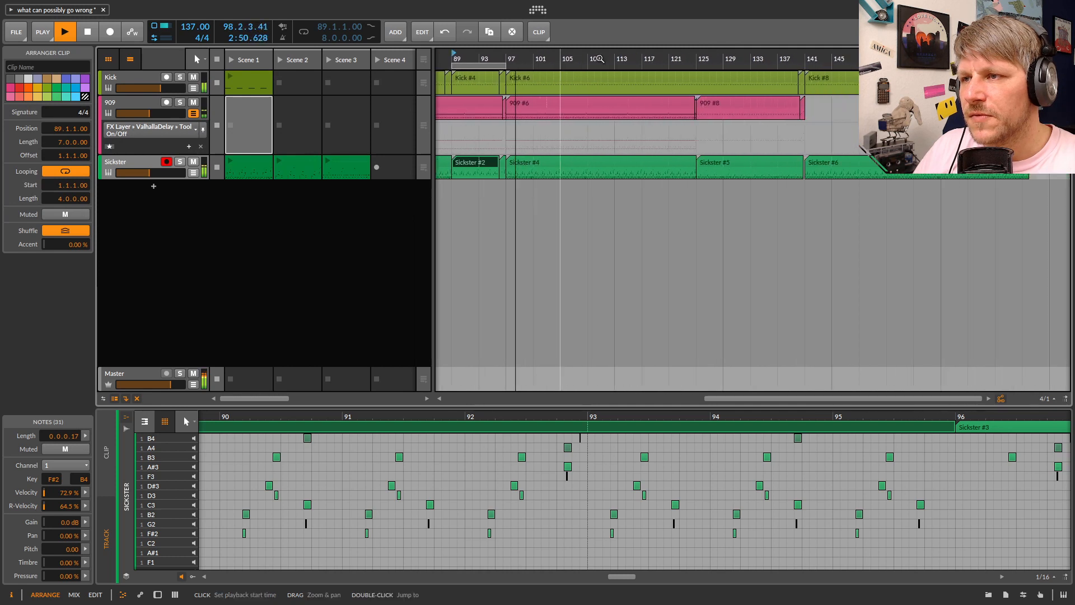
pyautogui.click(685, 56)
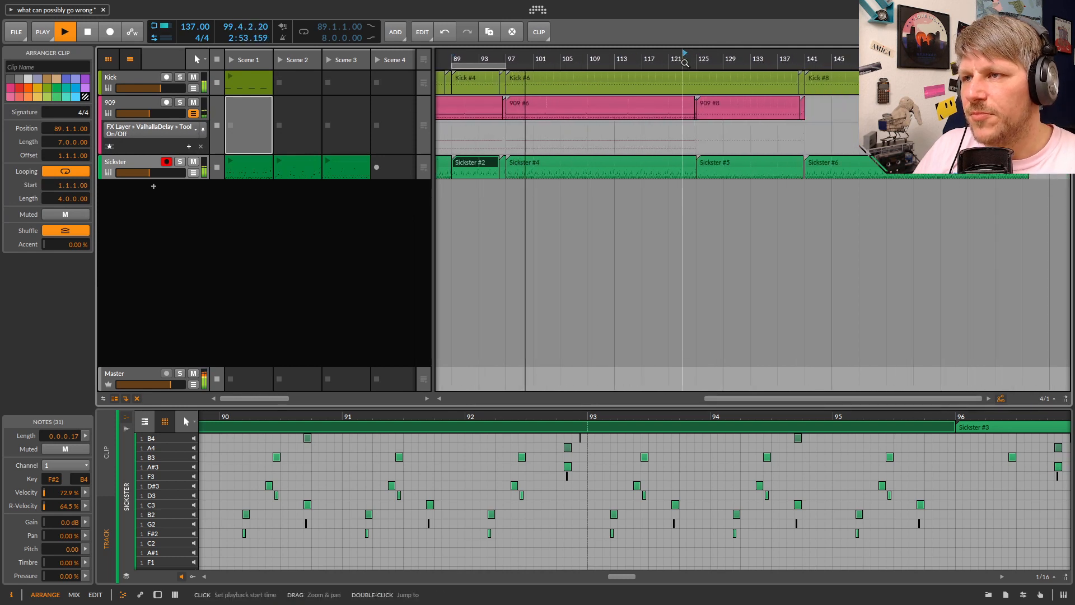
pyautogui.press('space')
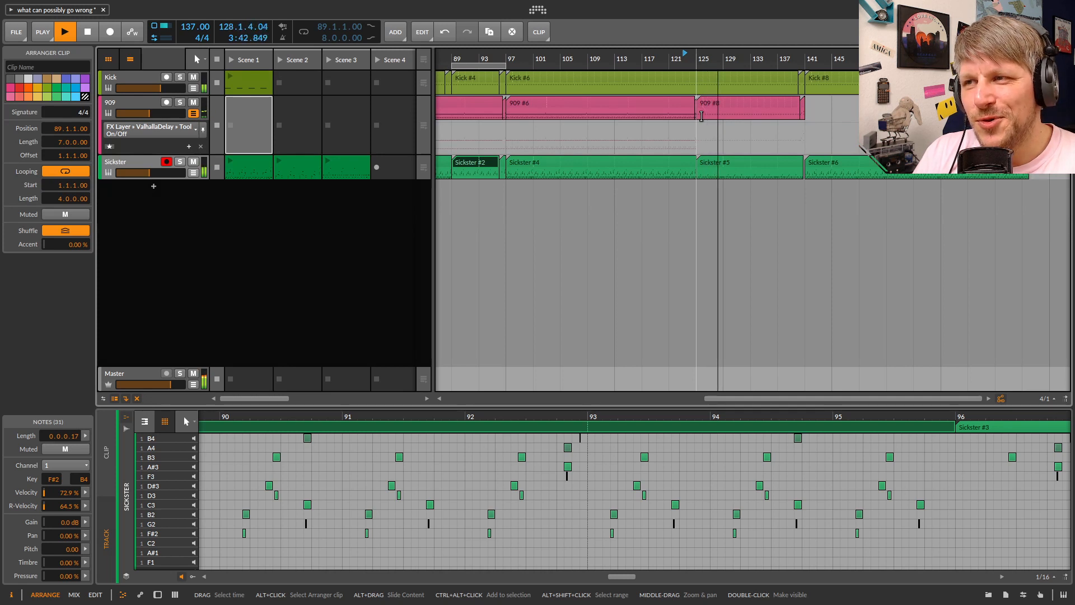
# Switch to the DIGICheck Totalyser, check the mix's spectrum and levels, and close its window to return to Bitwig Studio
pyautogui.press('super')
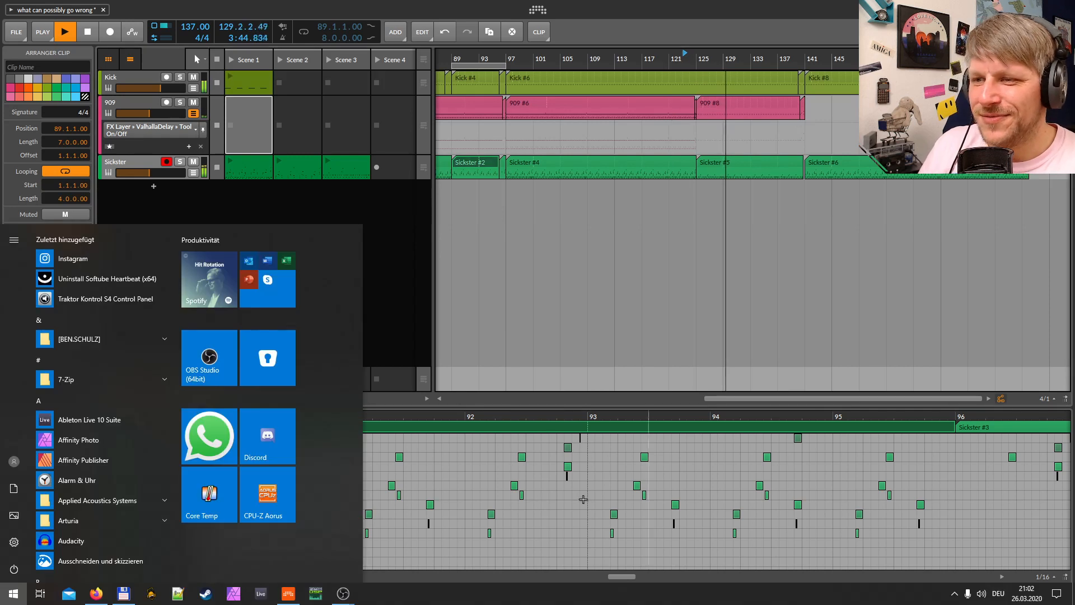
pyautogui.click(325, 597)
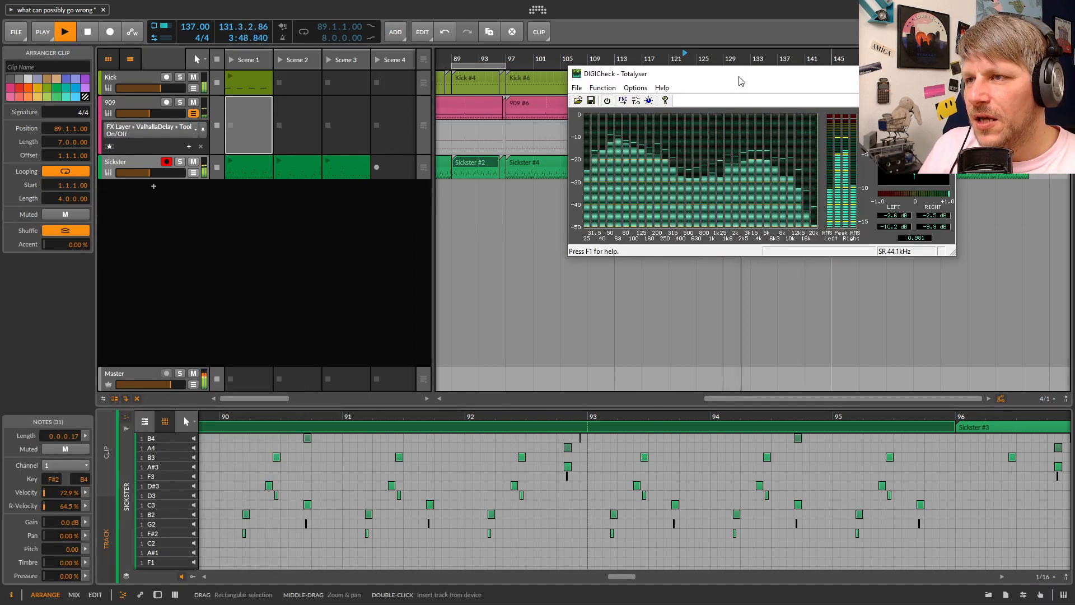
pyautogui.moveTo(743, 77); pyautogui.dragTo(774, 193)
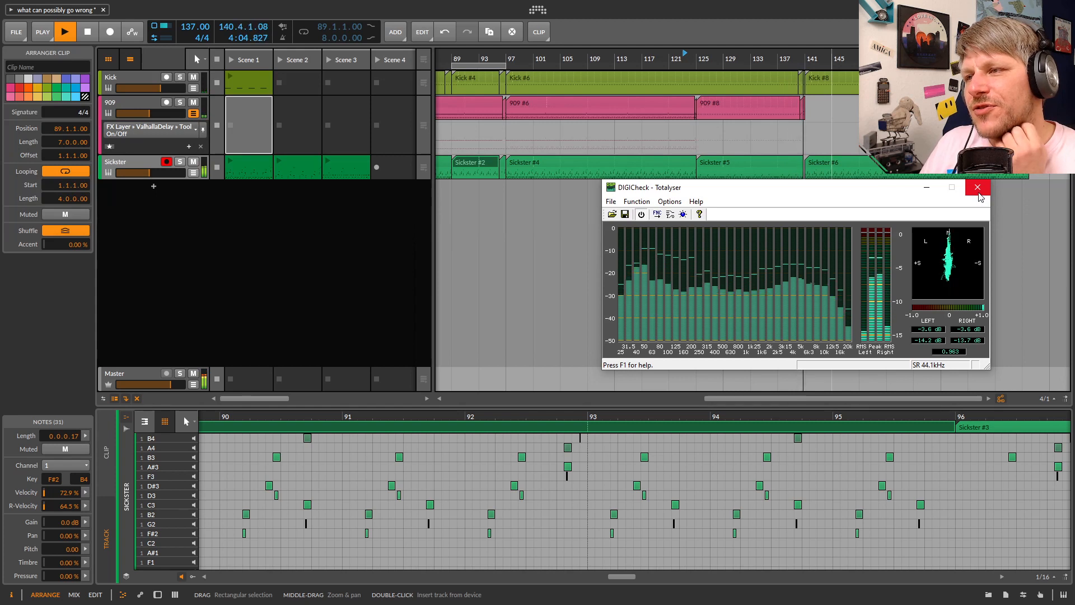
pyautogui.click(977, 189)
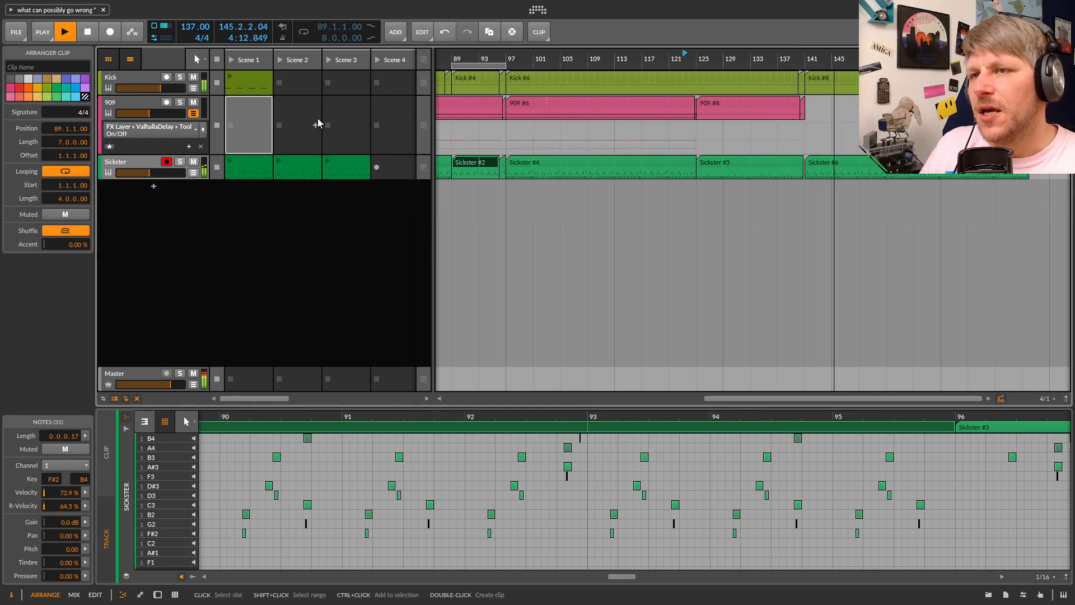
# View the Kick and Master device chains, and compare the Master's sound with Novatron bypassed and enabled
pyautogui.doubleClick(124, 78)
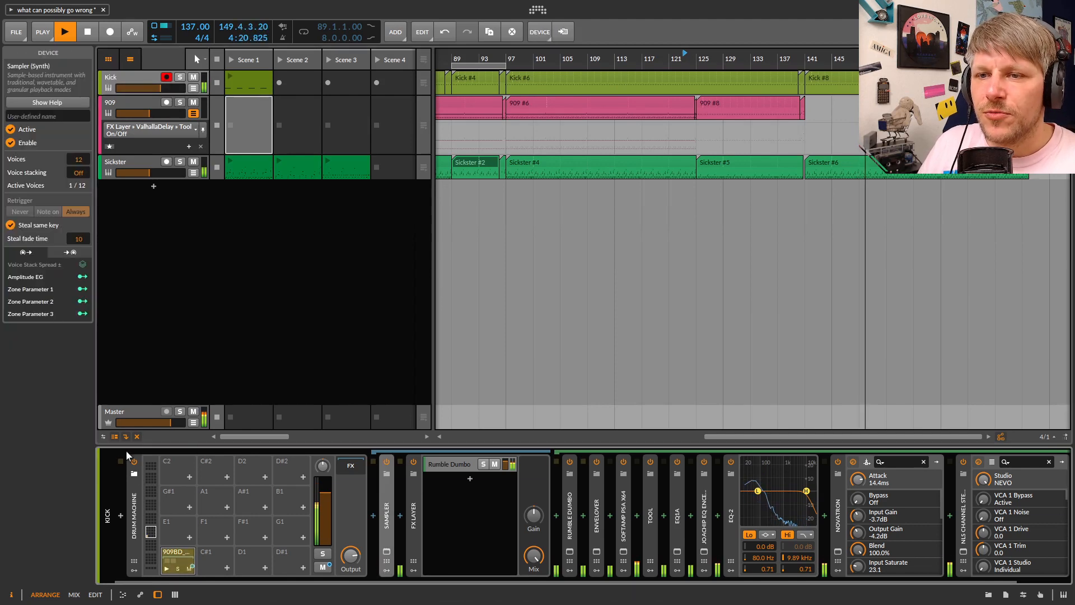
pyautogui.click(127, 409)
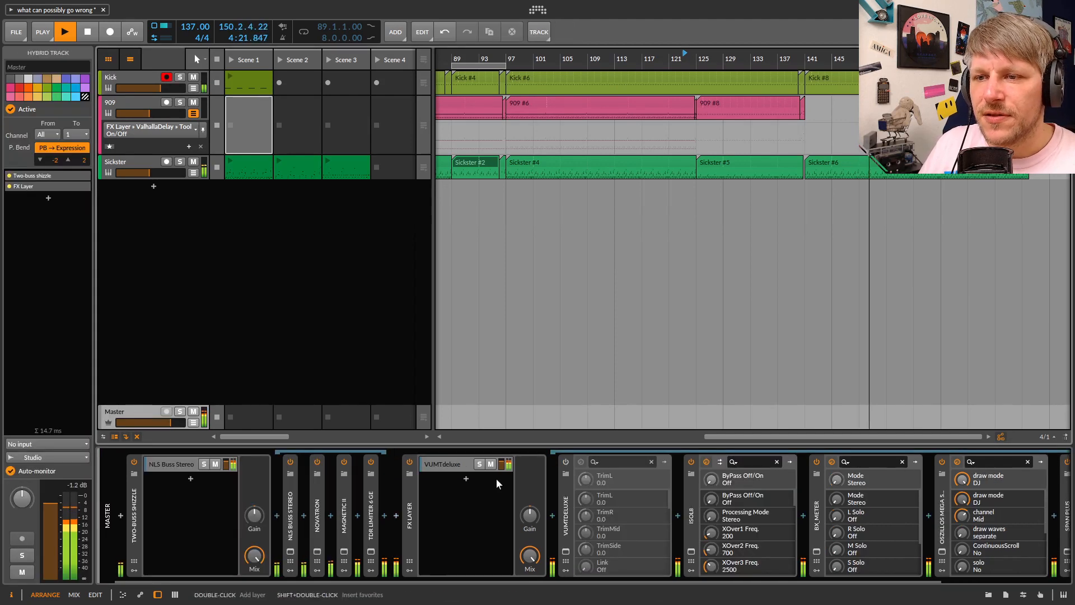
pyautogui.click(321, 505)
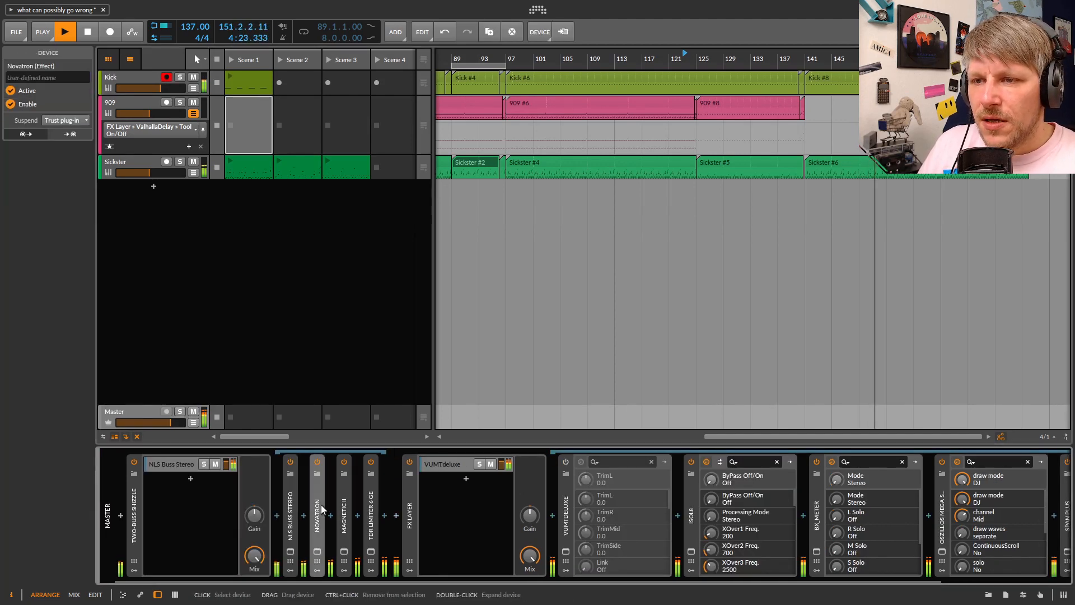
pyautogui.click(318, 462)
pyautogui.click(318, 462)
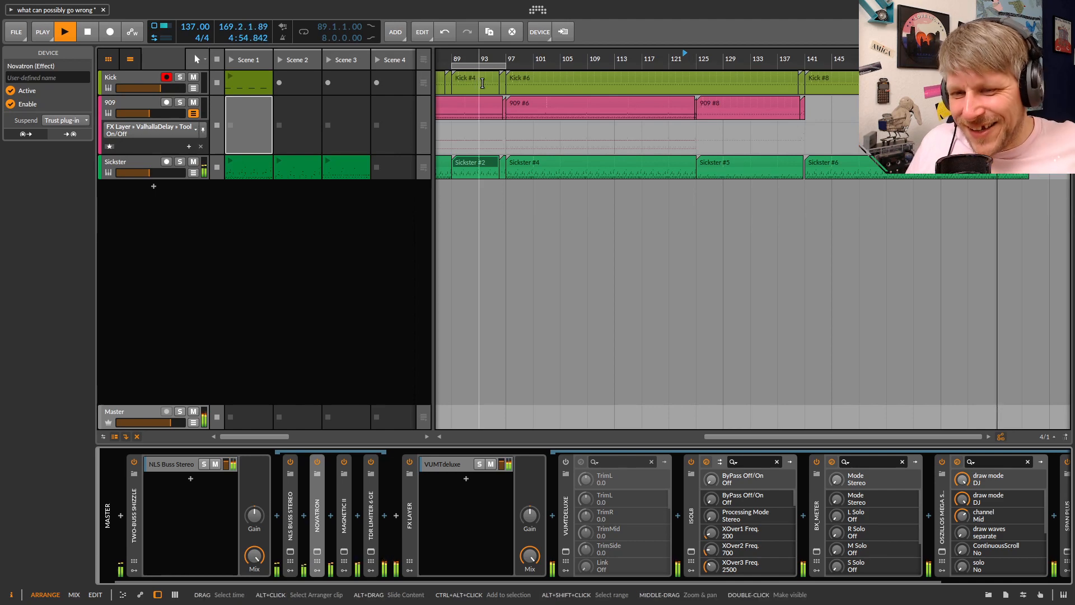
# Stop playback and restart the arrangement from bar 1
pyautogui.moveTo(452, 56); pyautogui.dragTo(606, 26)
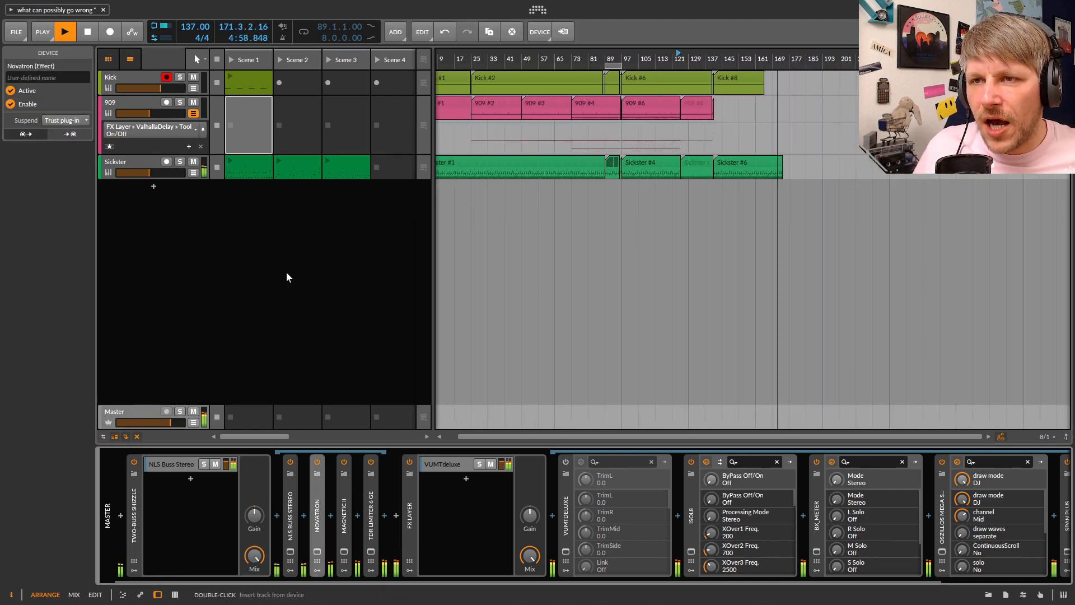
pyautogui.click(88, 32)
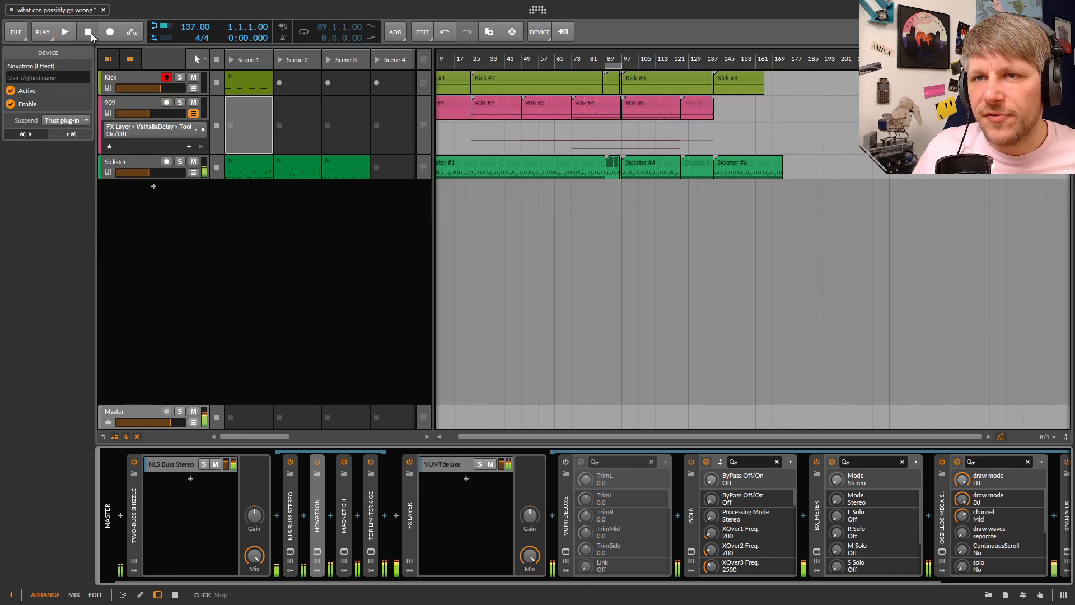
pyautogui.click(88, 32)
pyautogui.click(65, 32)
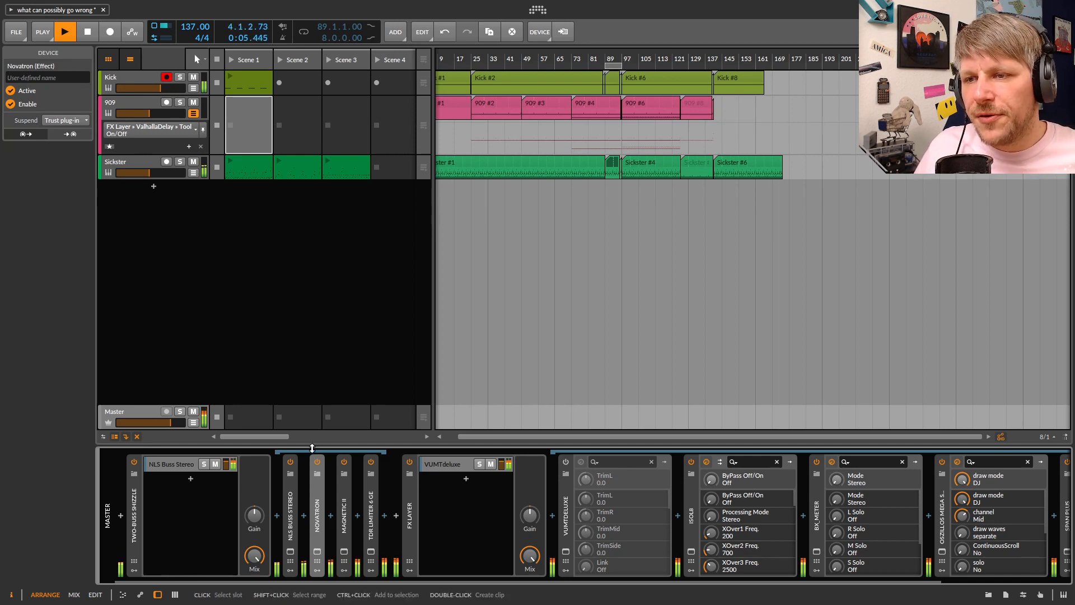
# Expand the Novatron and Magnetic II devices in the Master chain to inspect their sidechain input and parameters
pyautogui.doubleClick(316, 502)
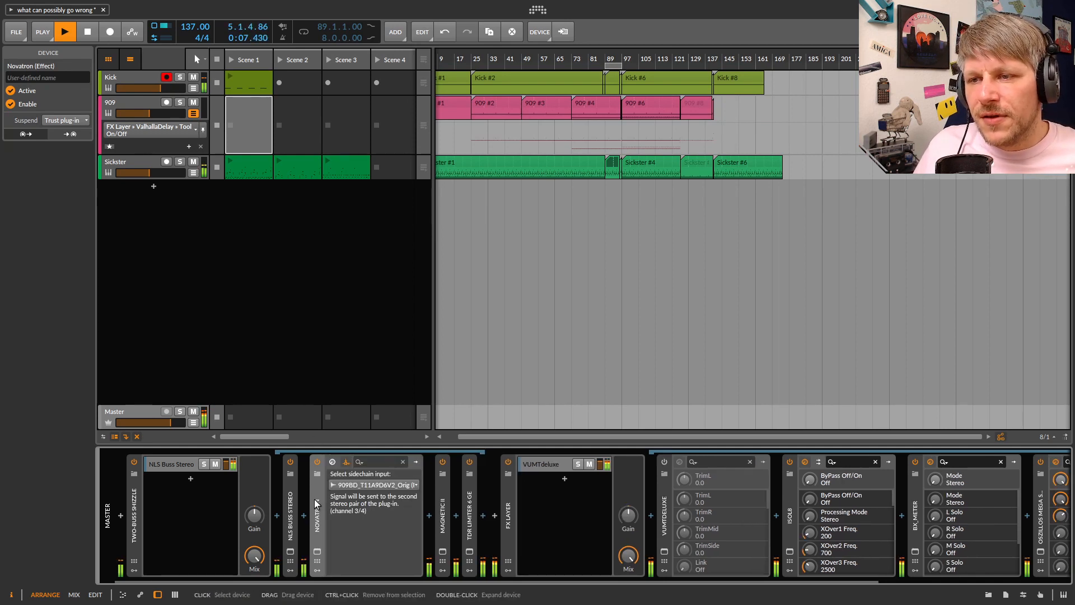
pyautogui.click(446, 515)
pyautogui.doubleClick(446, 515)
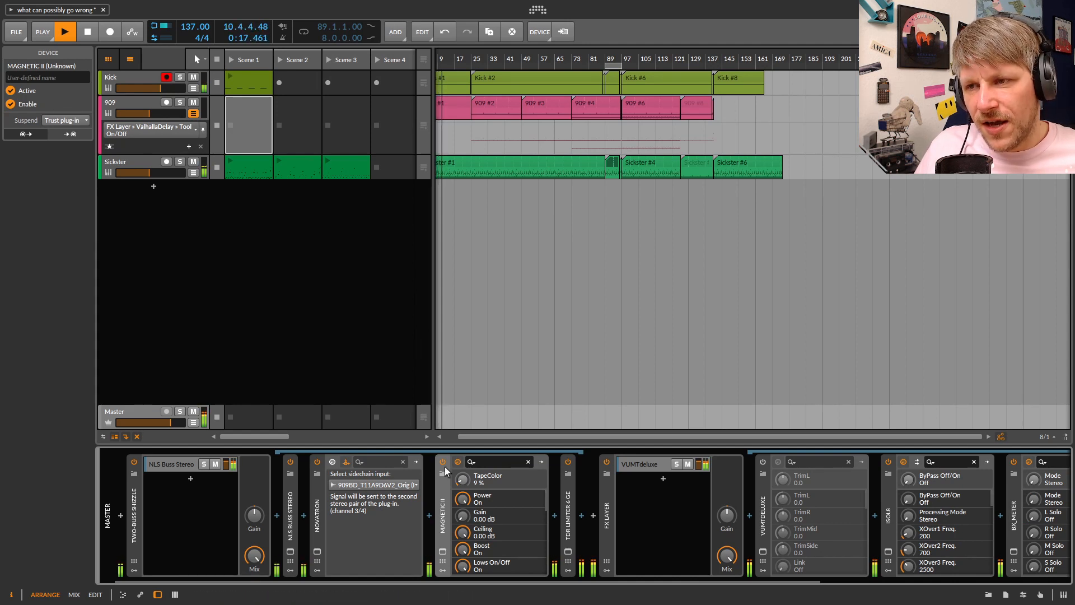
# Select the Kick and Sickster tracks together to view their devices, and return to the Master device chain
pyautogui.click(140, 83)
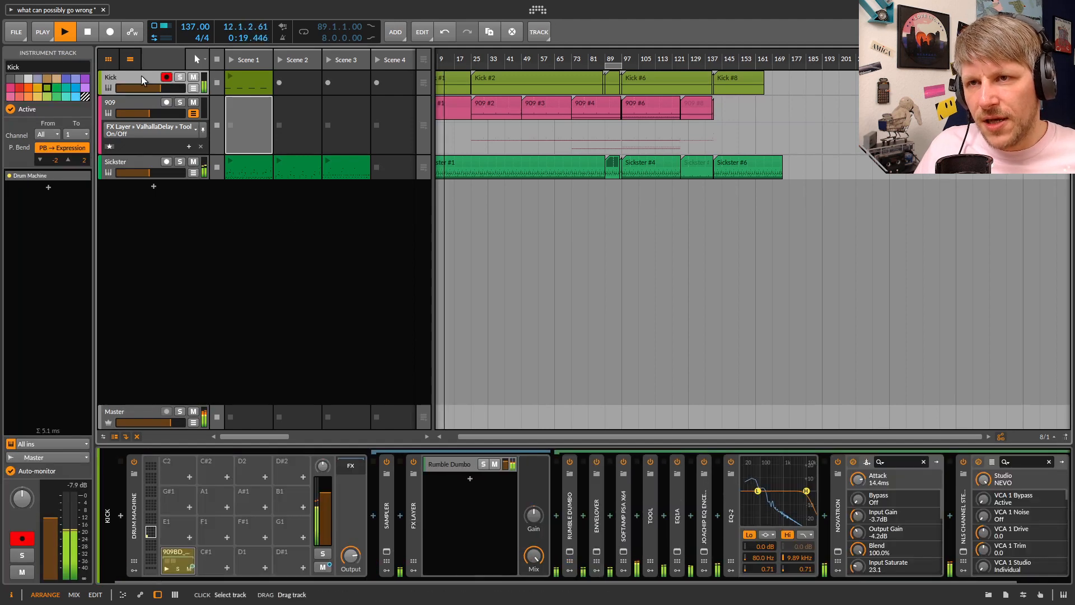
pyautogui.keyDown('ctrl'); pyautogui.click(126, 163); pyautogui.keyUp('ctrl')
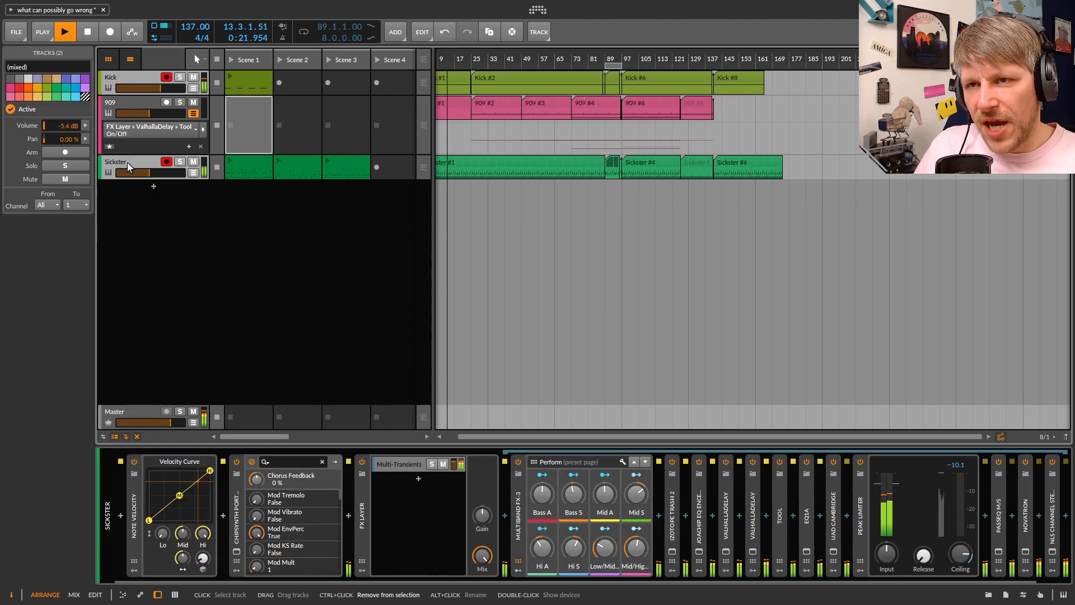
pyautogui.click(156, 412)
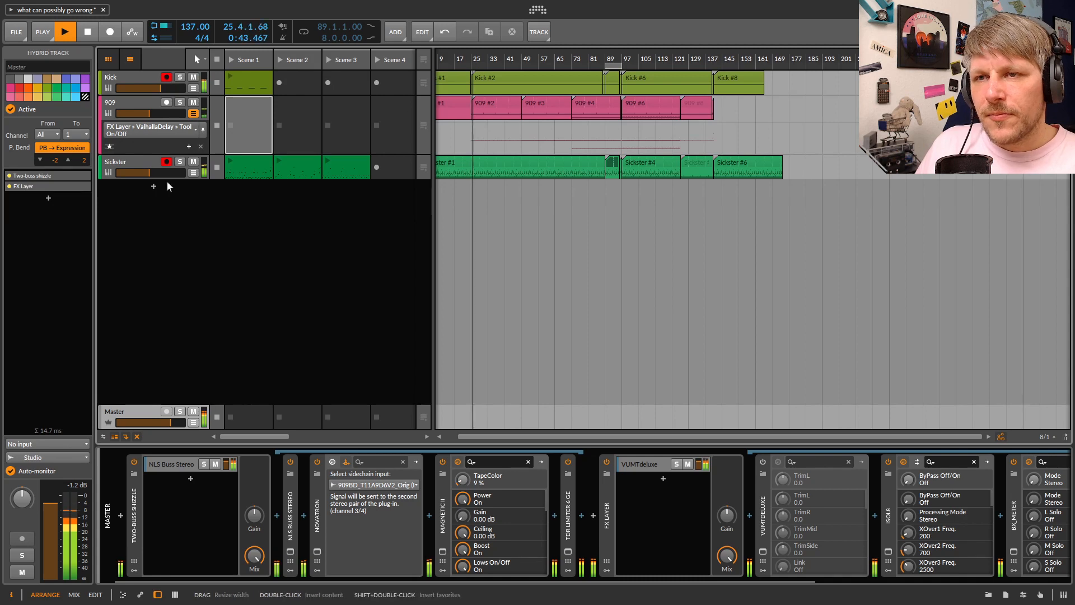
# View the Sickster and Kick device chains, expand SoftAmp PSA on the Kick, solo the track and compare it with the device bypassed and enabled
pyautogui.click(144, 161)
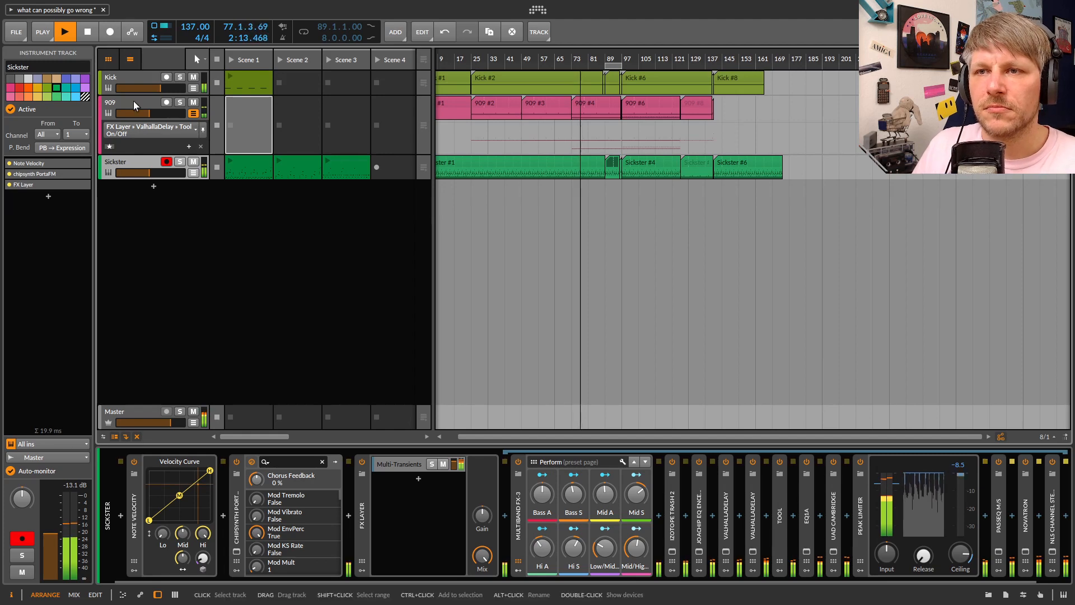
pyautogui.click(136, 77)
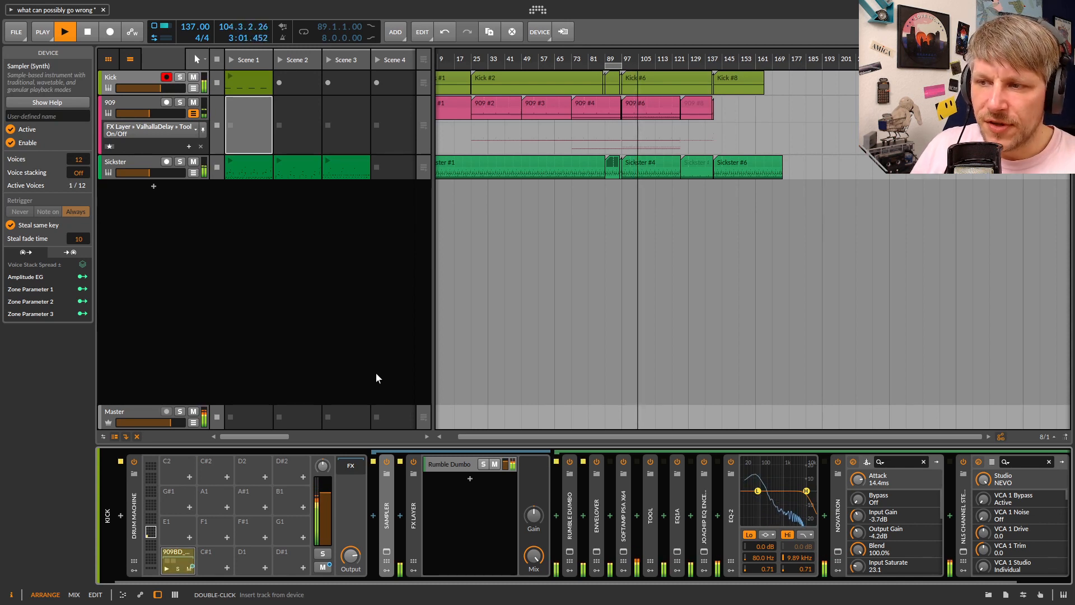
pyautogui.doubleClick(623, 505)
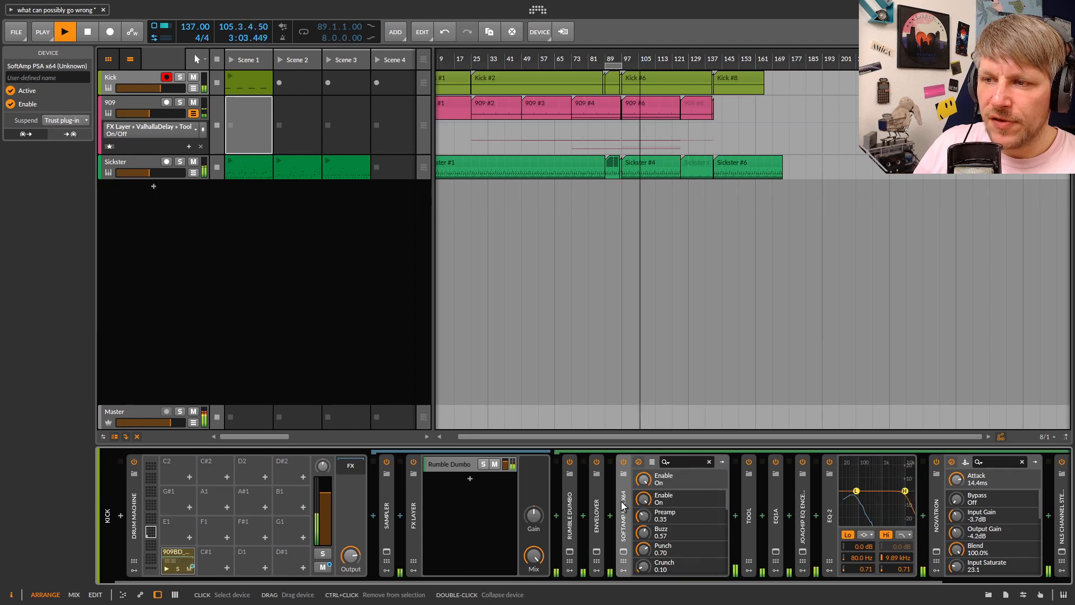
pyautogui.click(622, 461)
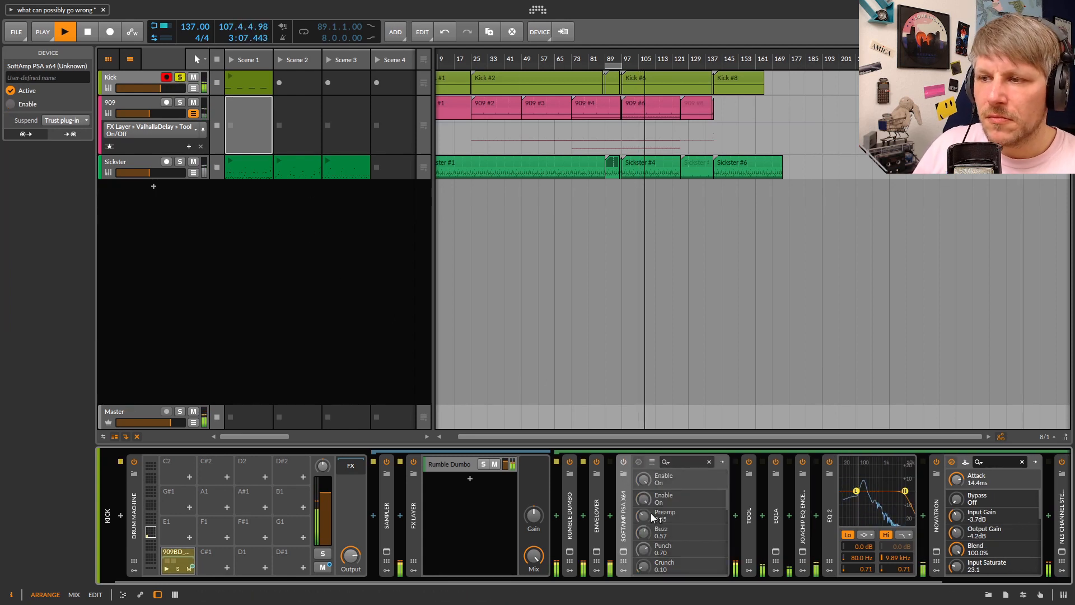
pyautogui.click(622, 461)
# Collapse the Two-buss shizzle layer in the Master chain and open the Oszillos Mega Scope in a clear area of the arrangement
pyautogui.click(137, 414)
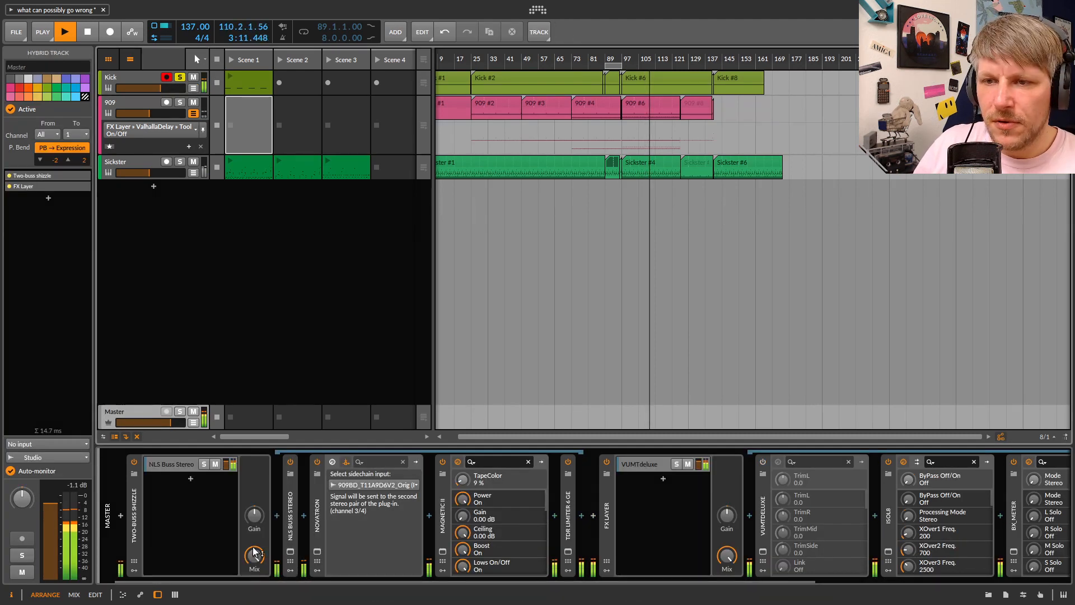
pyautogui.doubleClick(135, 526)
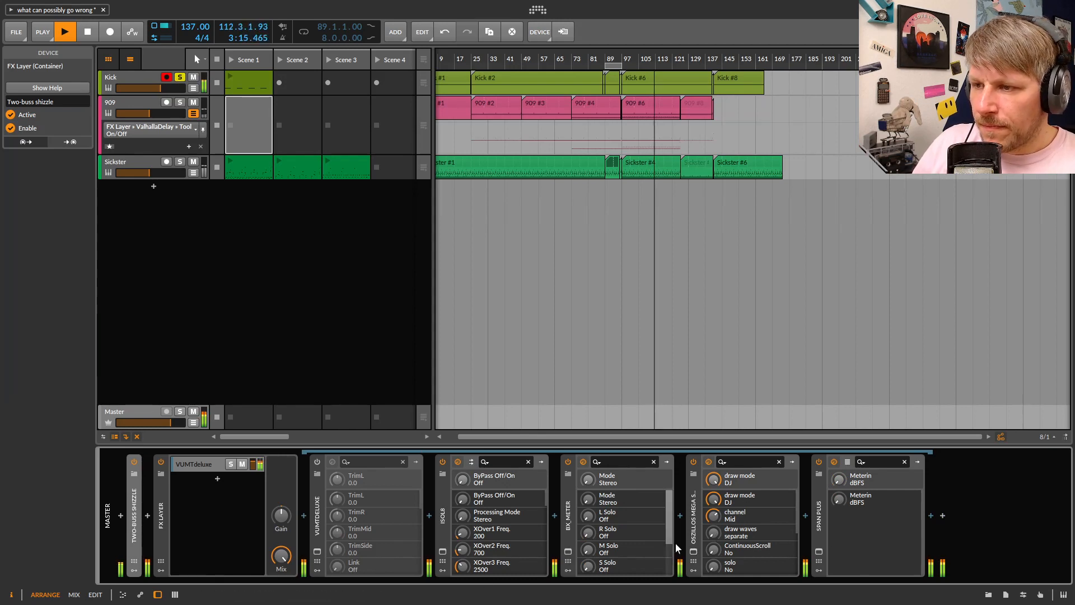
pyautogui.click(693, 552)
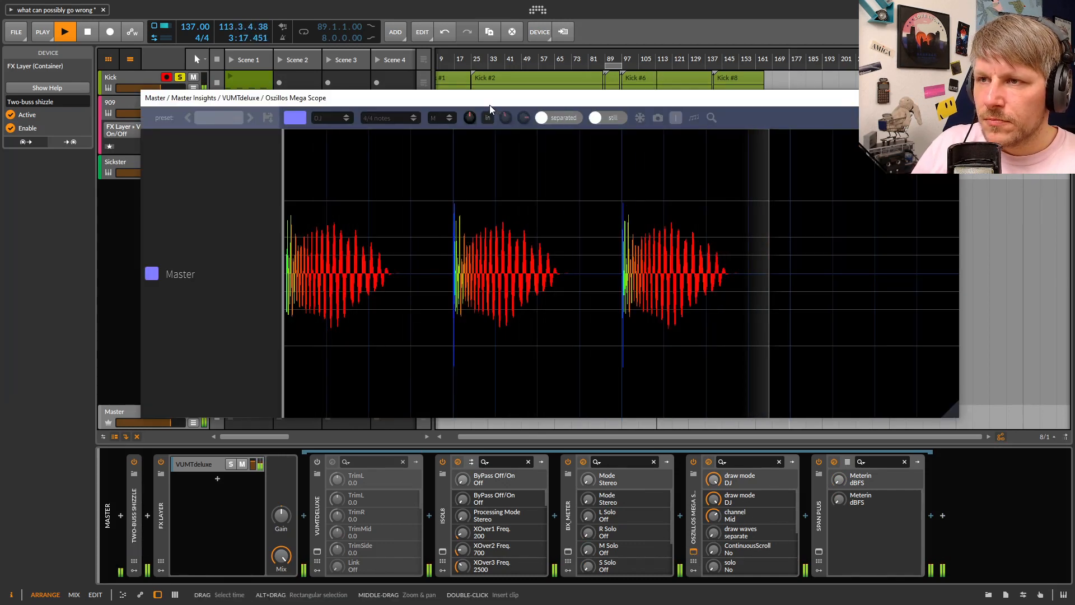
pyautogui.moveTo(285, 103); pyautogui.dragTo(525, 98)
# Compare the soloed Kick's waveform on the scope with SoftAmp PSA bypassed and enabled, then continue playback from near bar 25
pyautogui.click(123, 81)
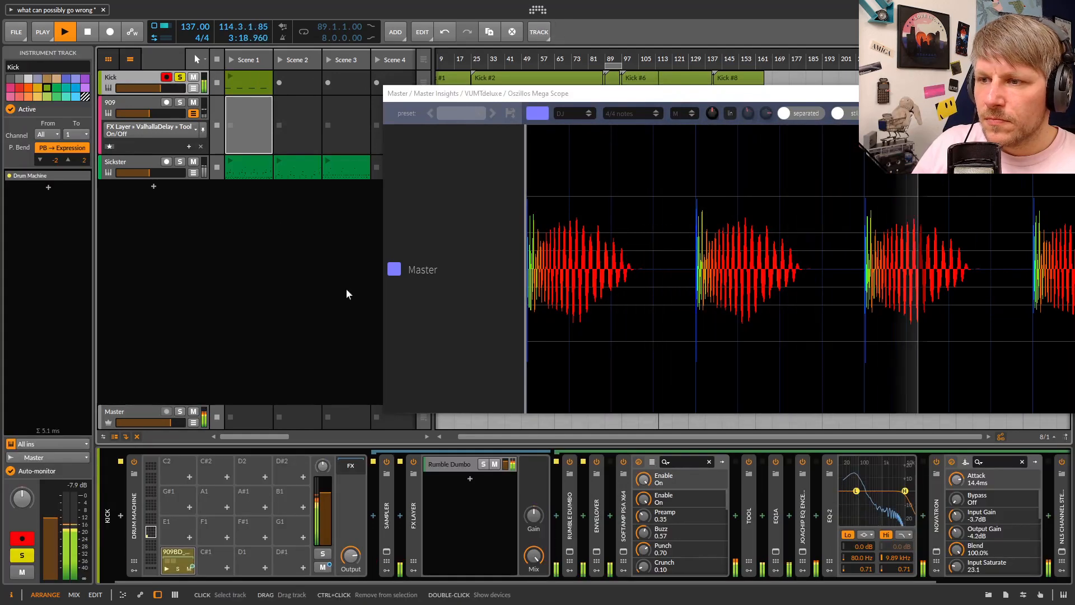
pyautogui.click(624, 462)
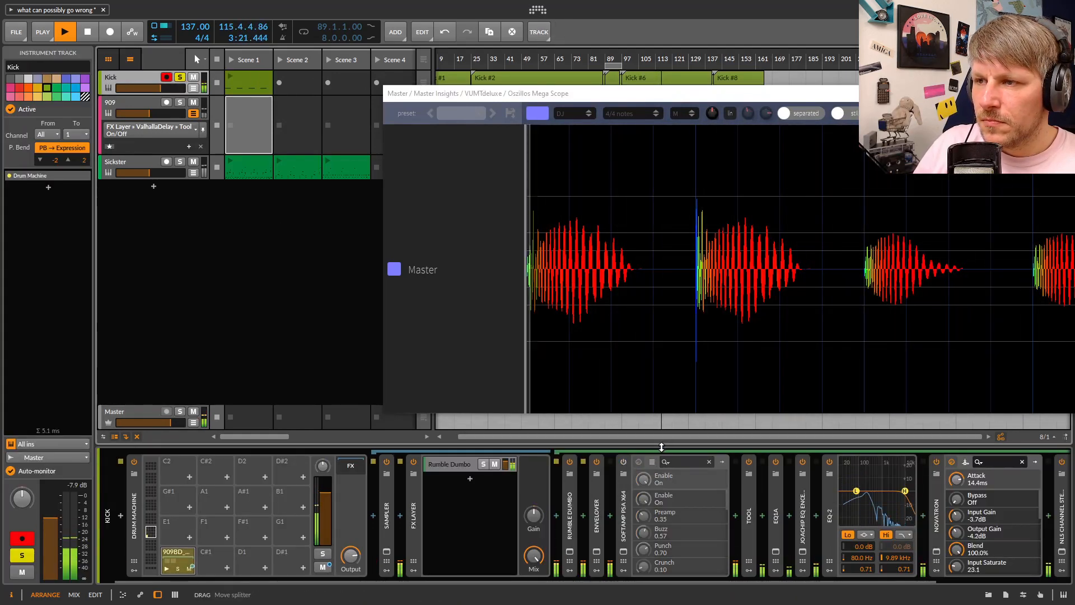
pyautogui.click(625, 462)
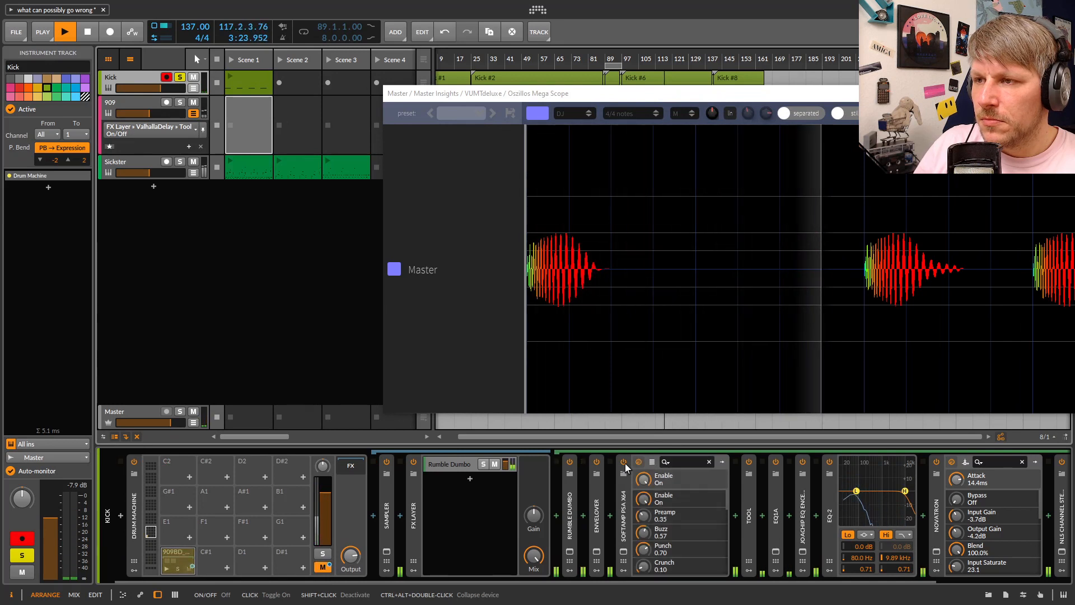
pyautogui.click(468, 59)
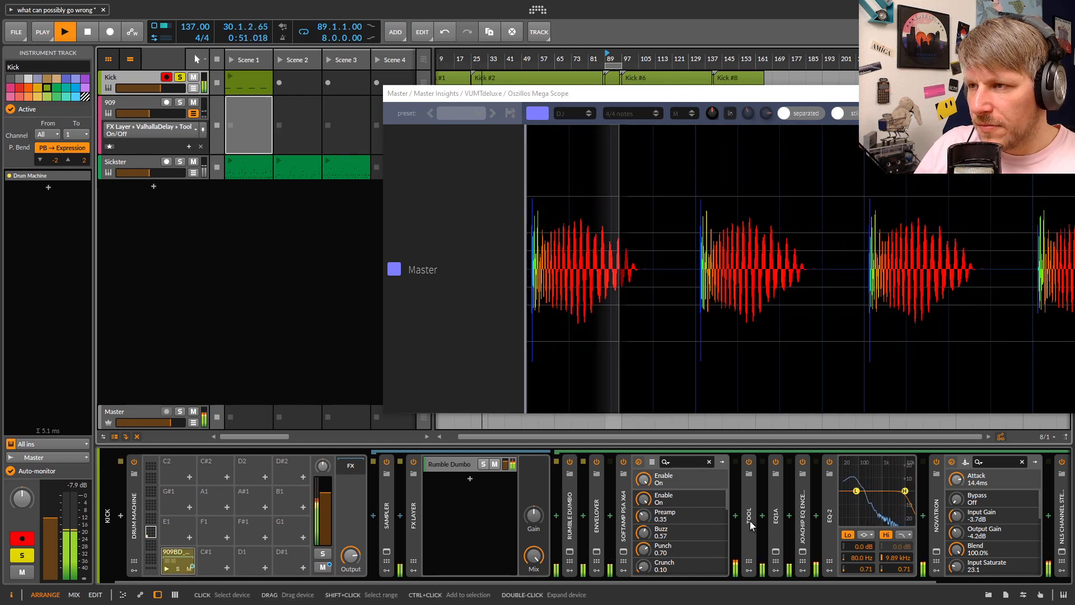
pyautogui.click(937, 462)
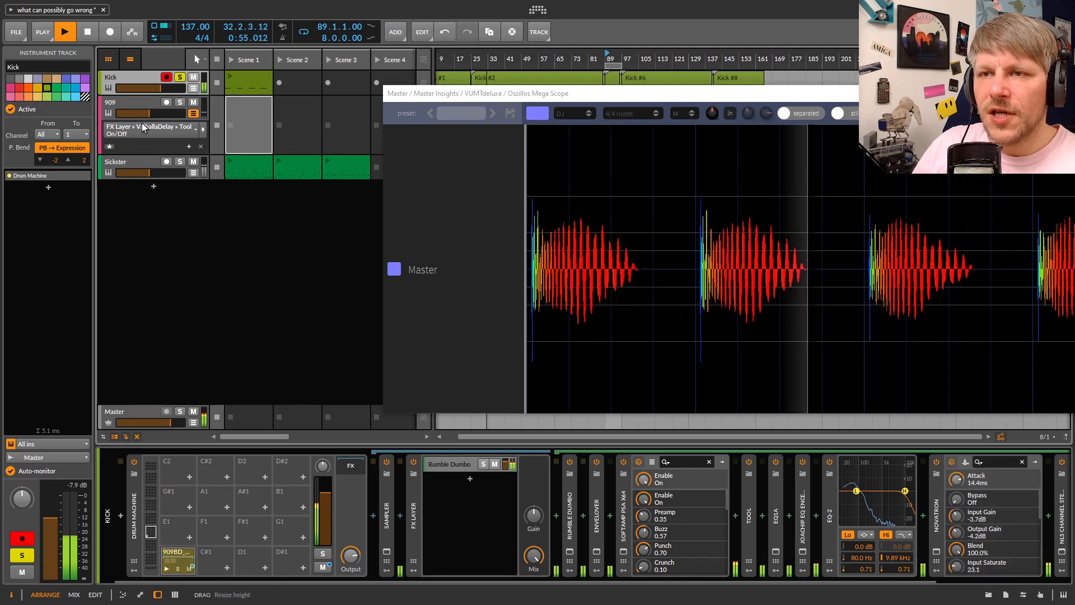
# Insert a Peak Limiter after SoftAmp PSA in the Kick chain and lower its ceiling to -2.2 dB while keeping the scope in view
pyautogui.click(735, 515)
pyautogui.write('limier')
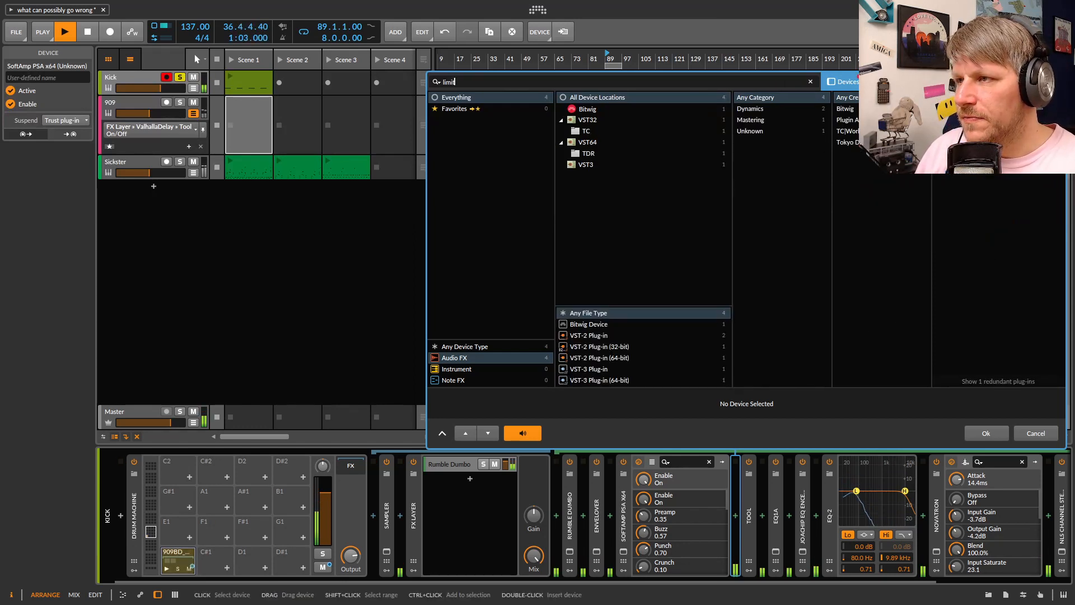
pyautogui.press('Return')
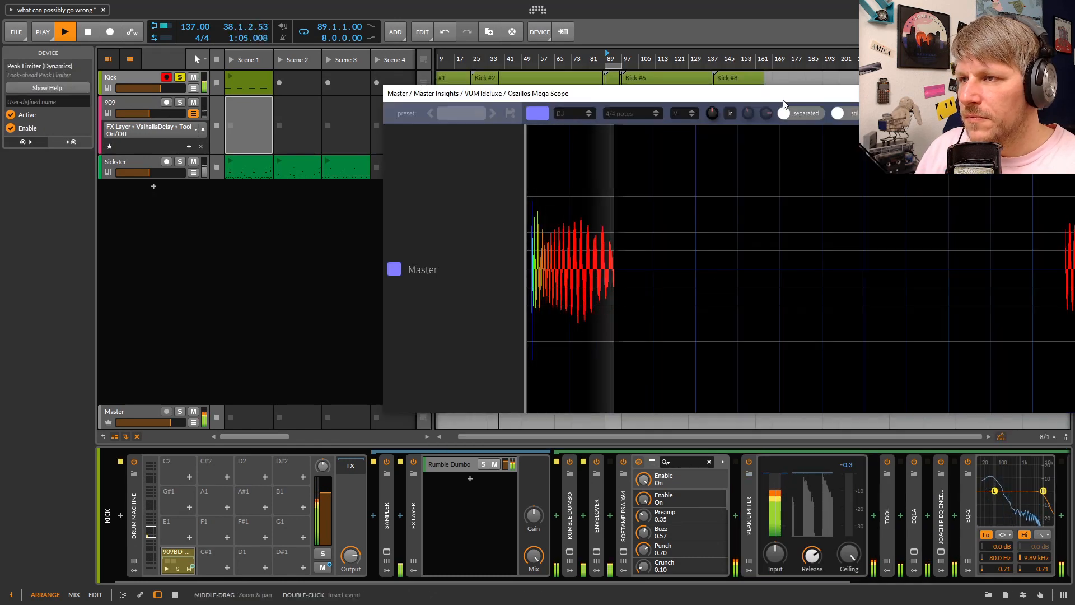
pyautogui.moveTo(525, 106); pyautogui.dragTo(576, 121)
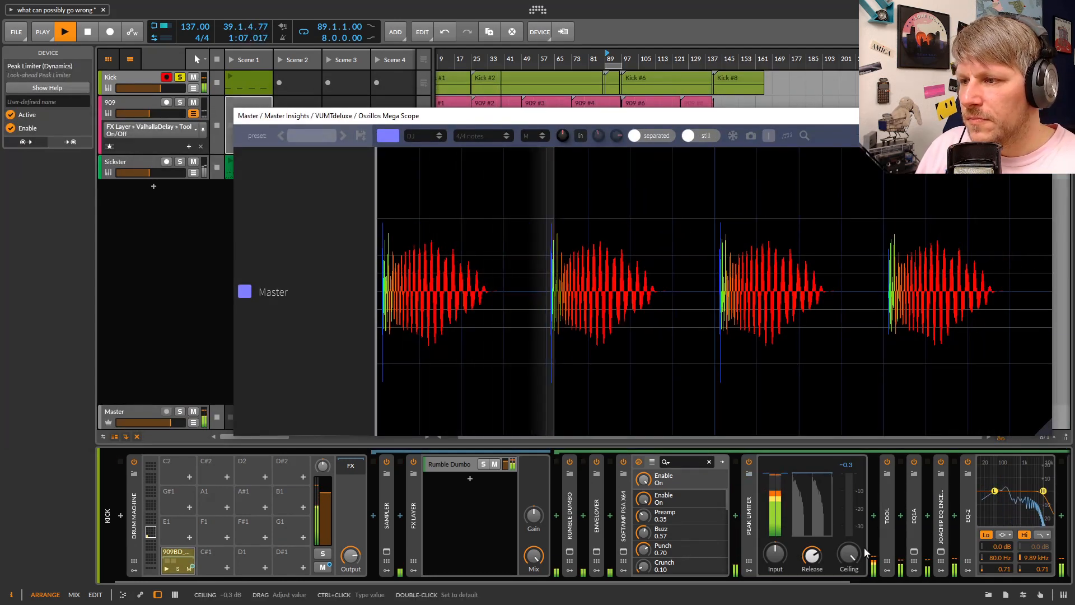
pyautogui.moveTo(851, 558); pyautogui.dragTo(850, 567)
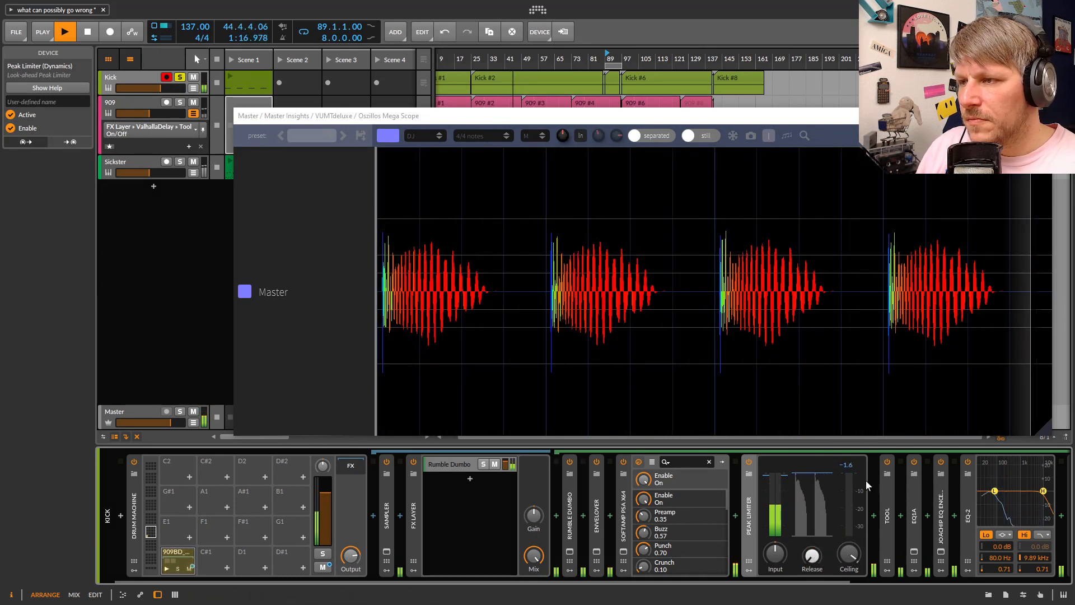
pyautogui.moveTo(848, 555); pyautogui.dragTo(848, 561)
# Toggle the Kick's Peak Limiter off and on repeatedly to compare the transient peaks on the scope
pyautogui.click(748, 462)
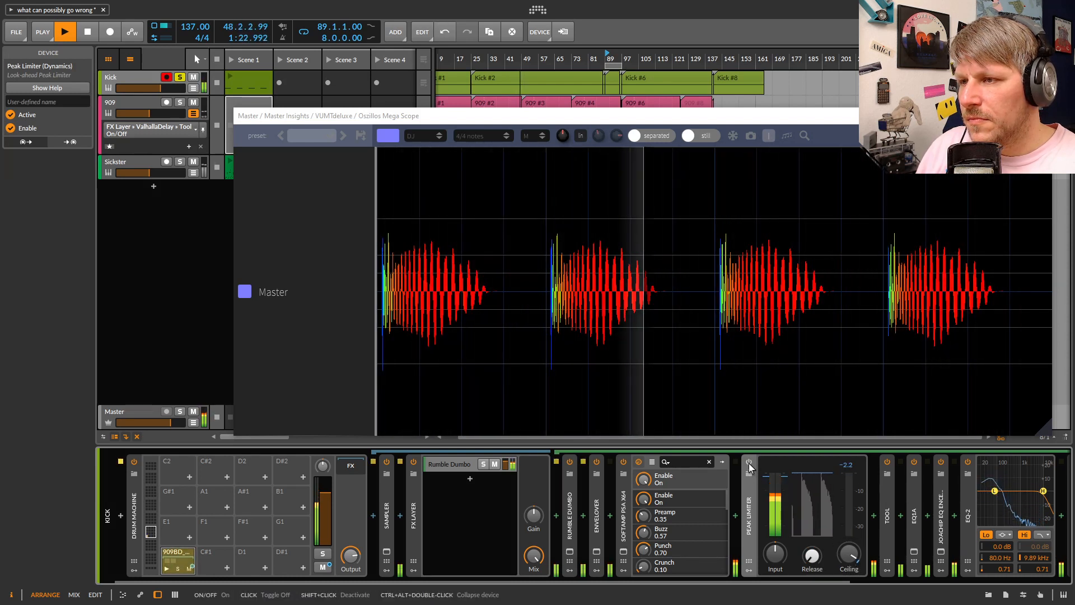
pyautogui.click(748, 462)
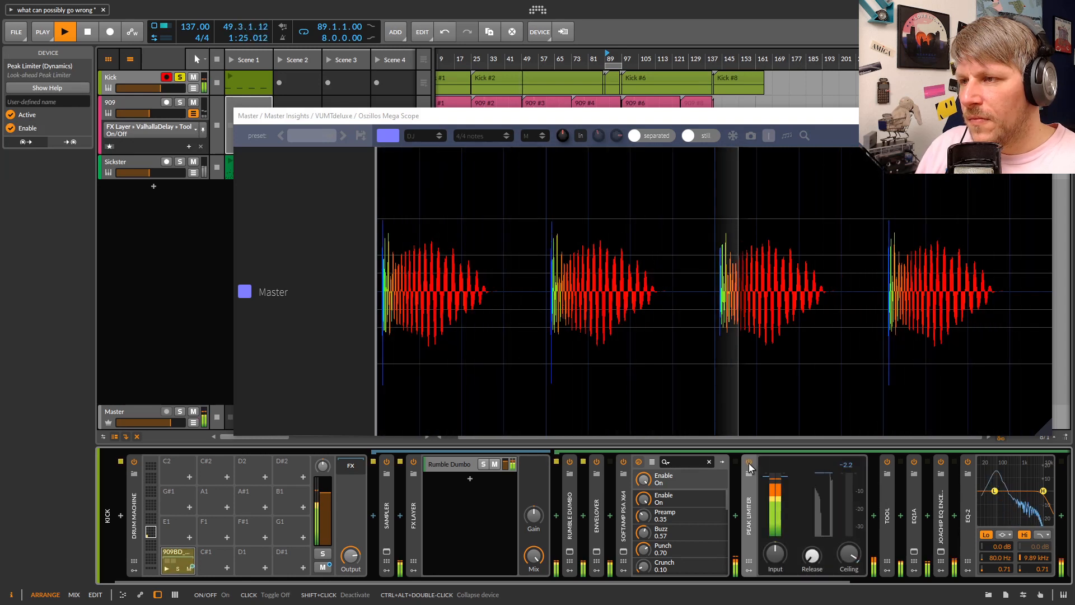
pyautogui.click(748, 462)
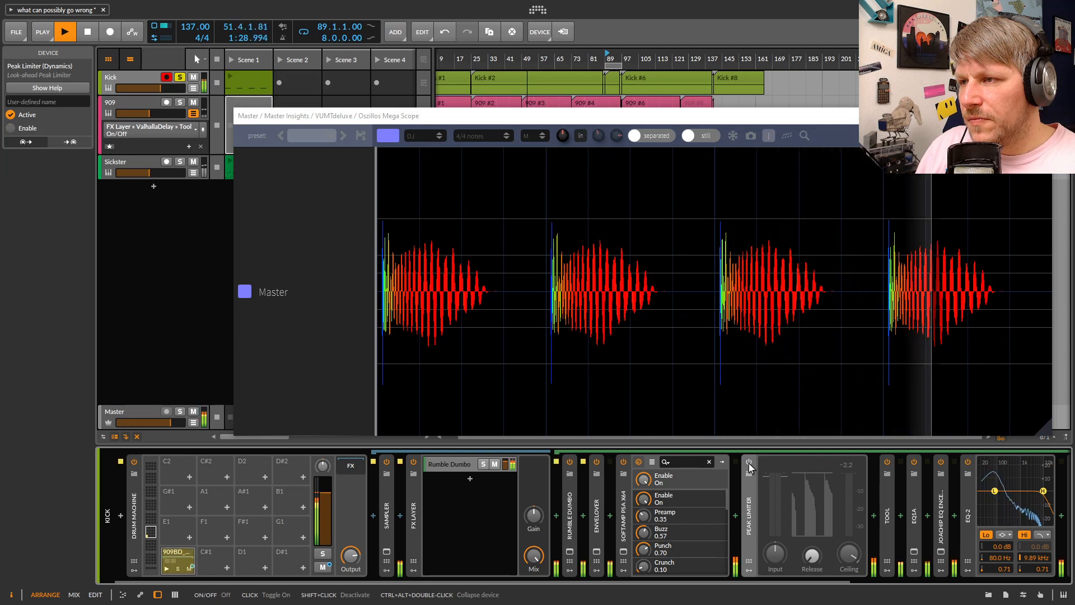
pyautogui.click(748, 462)
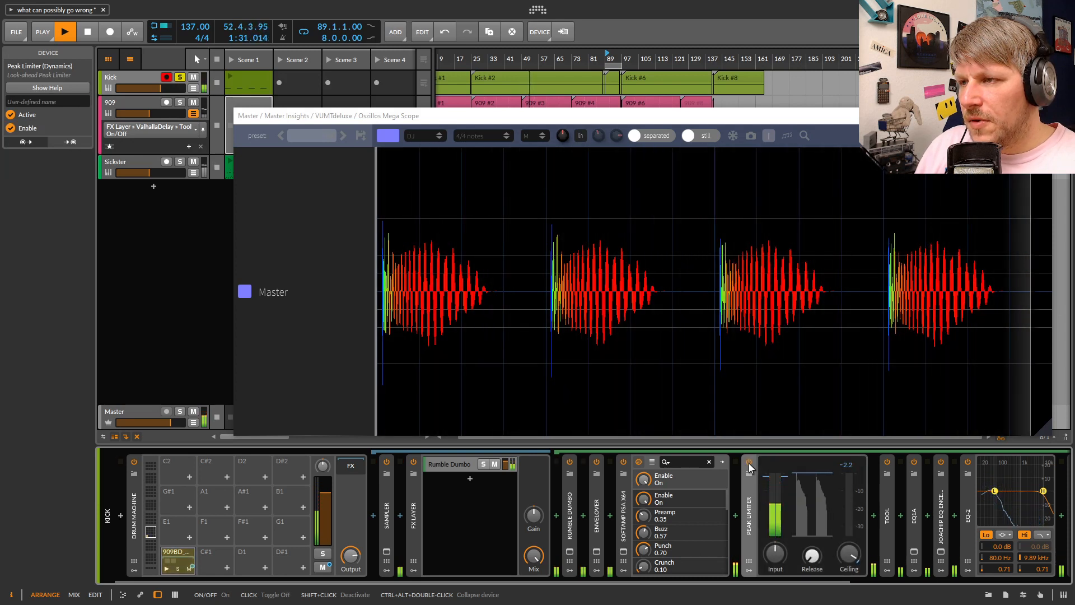
pyautogui.click(748, 463)
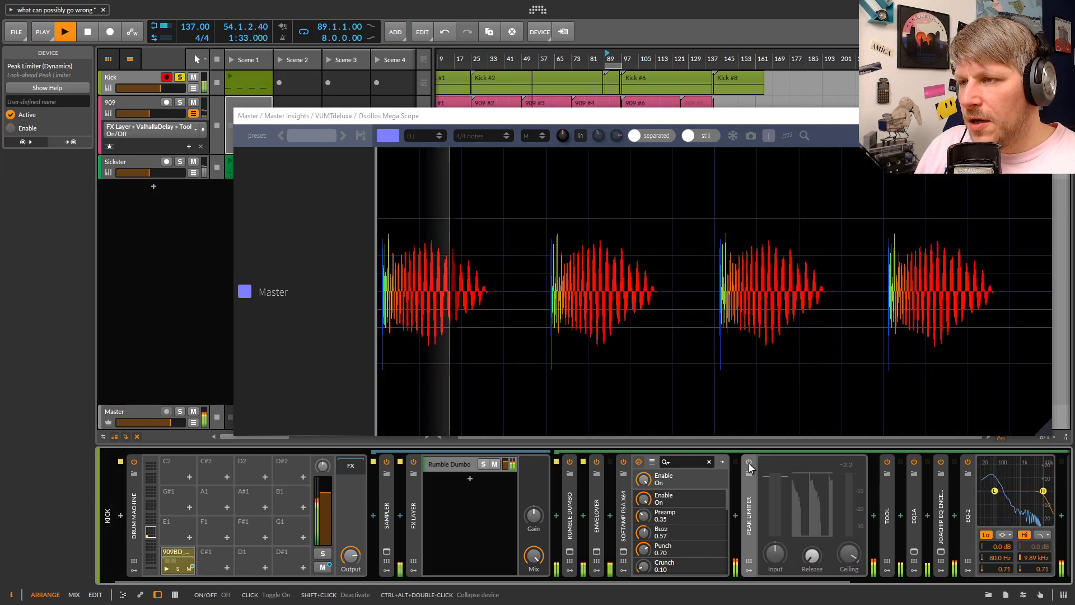
# Reposition the Oszillos Mega Scope, try a 1/16 note time range, and set the range to 1/4 note to show a single kick
pyautogui.moveTo(662, 117); pyautogui.dragTo(543, 99)
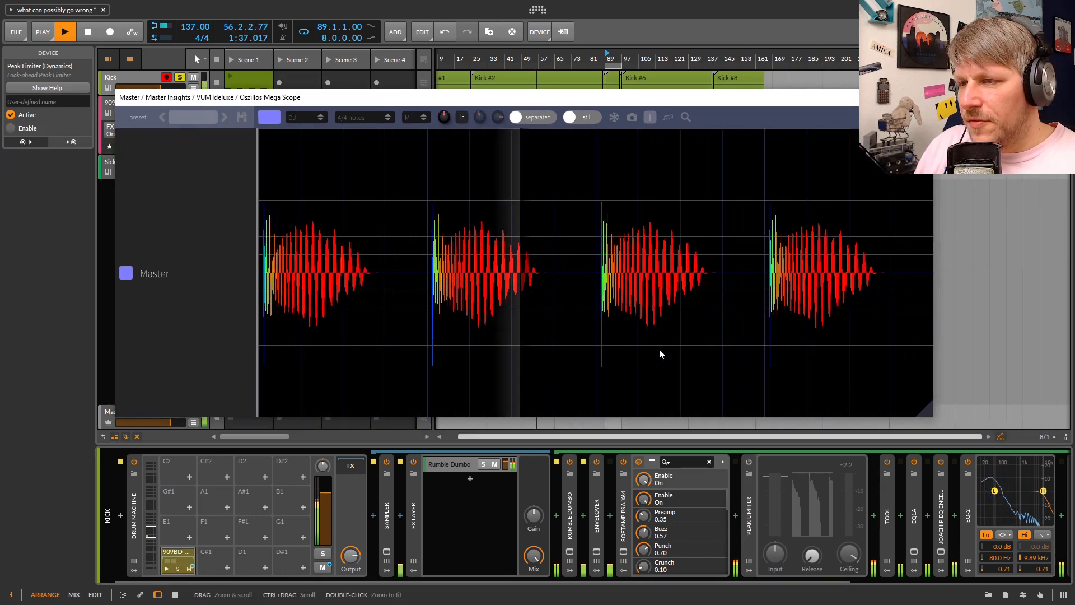
pyautogui.click(373, 116)
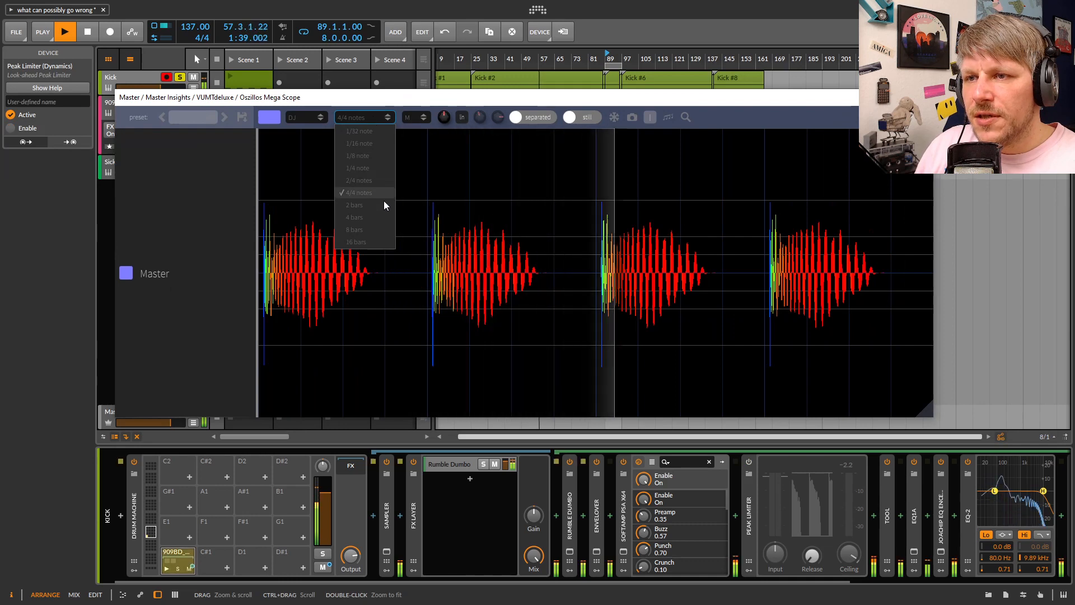
pyautogui.click(363, 141)
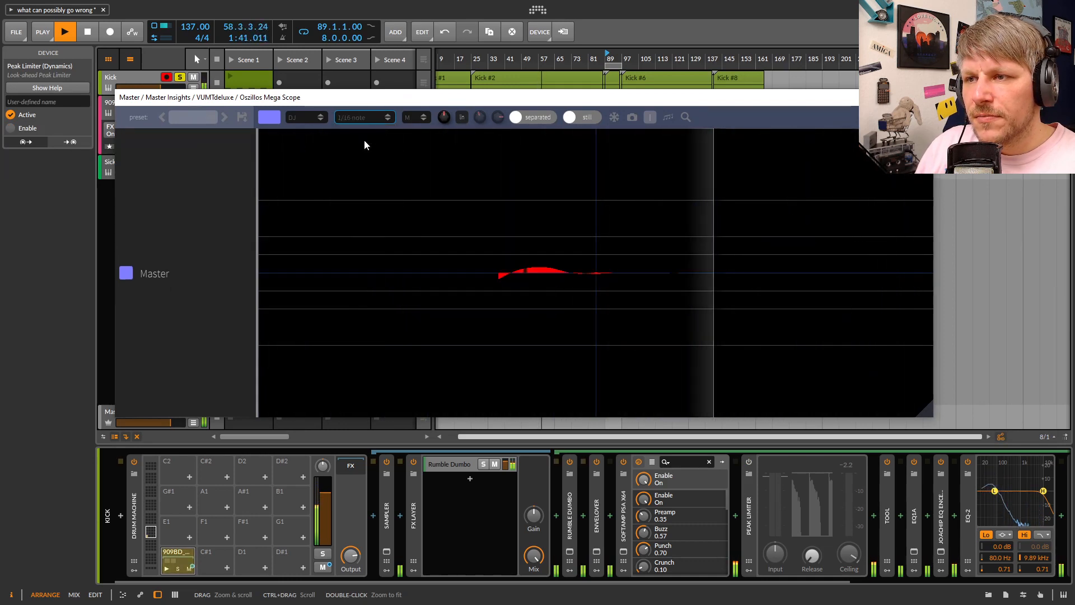
pyautogui.click(374, 118)
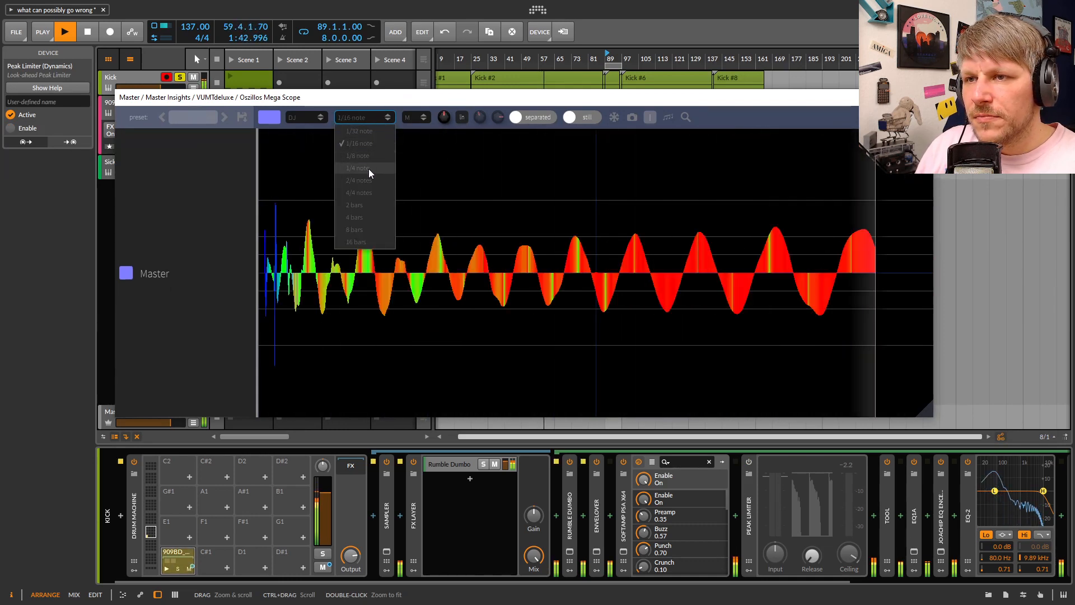
pyautogui.click(365, 168)
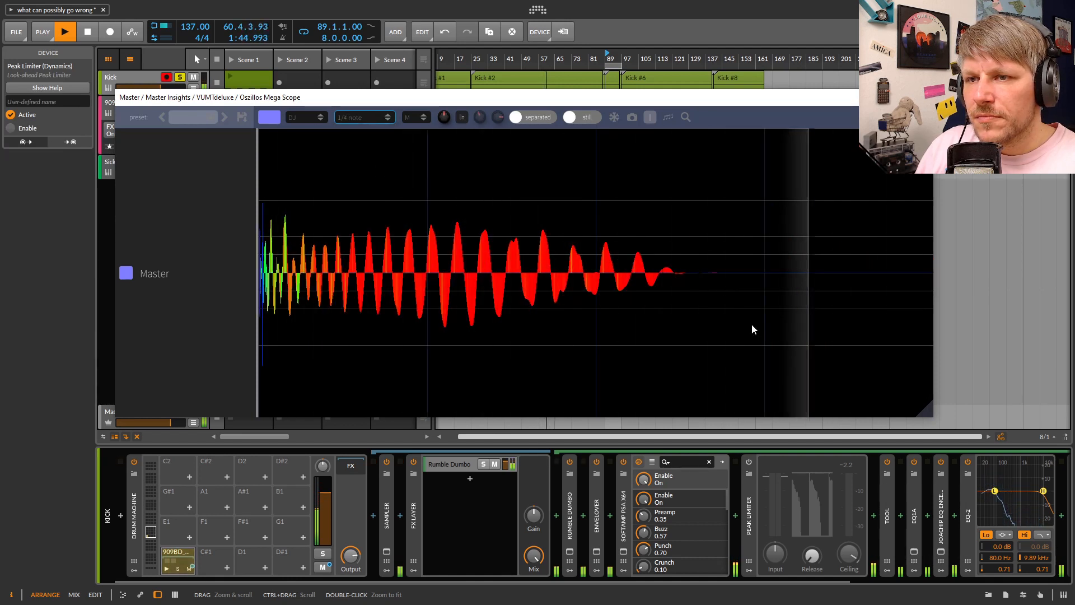
# Compare the single kick's waveform with the Peak Limiter enabled and bypassed, and delete the limiter from the Kick chain
pyautogui.click(747, 463)
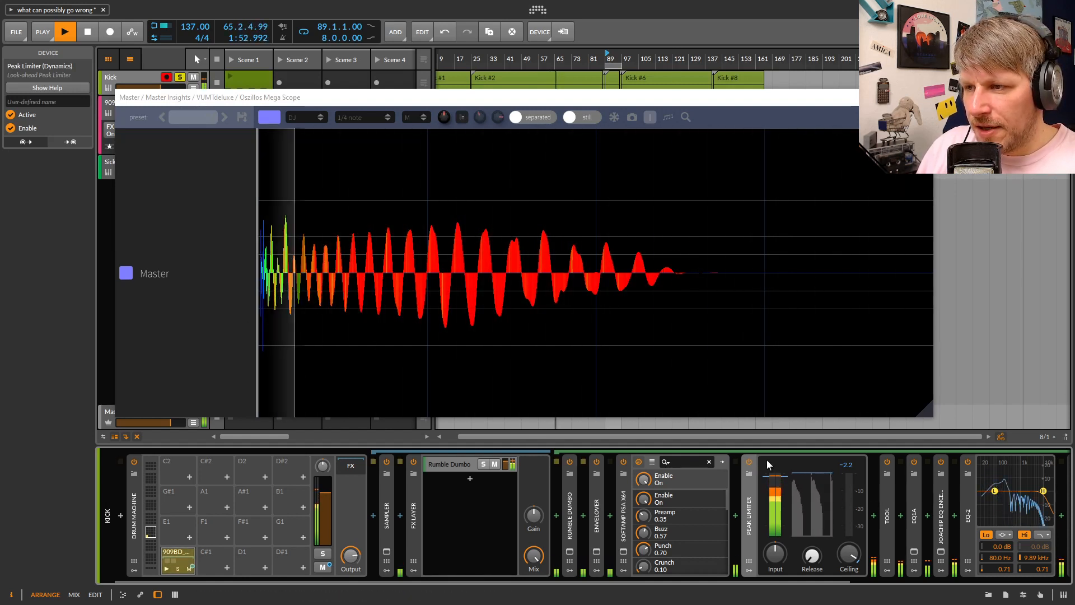
pyautogui.click(749, 463)
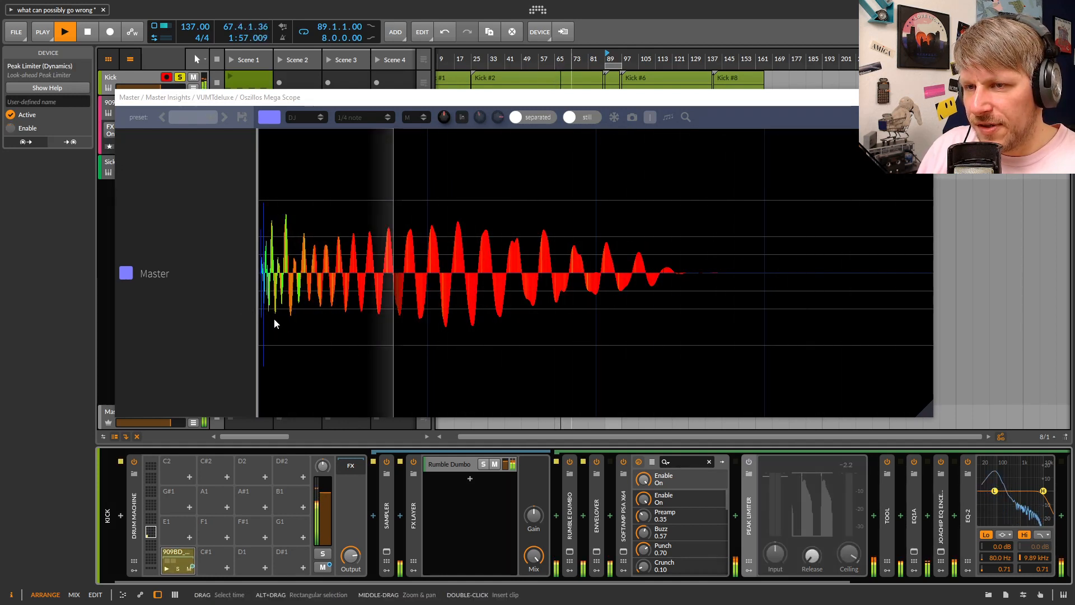
pyautogui.click(749, 463)
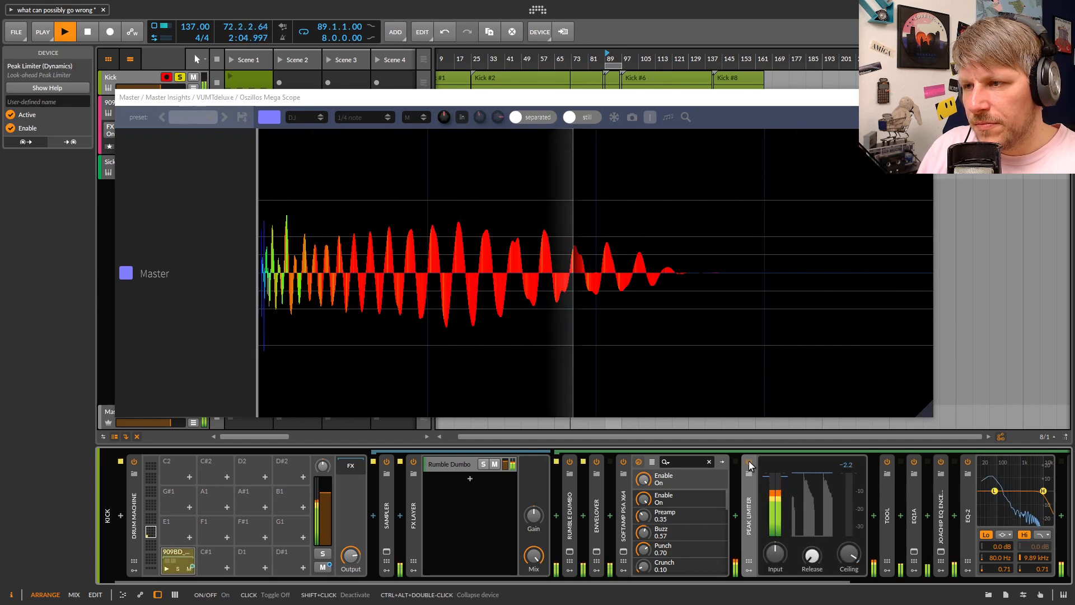
pyautogui.press('Delete')
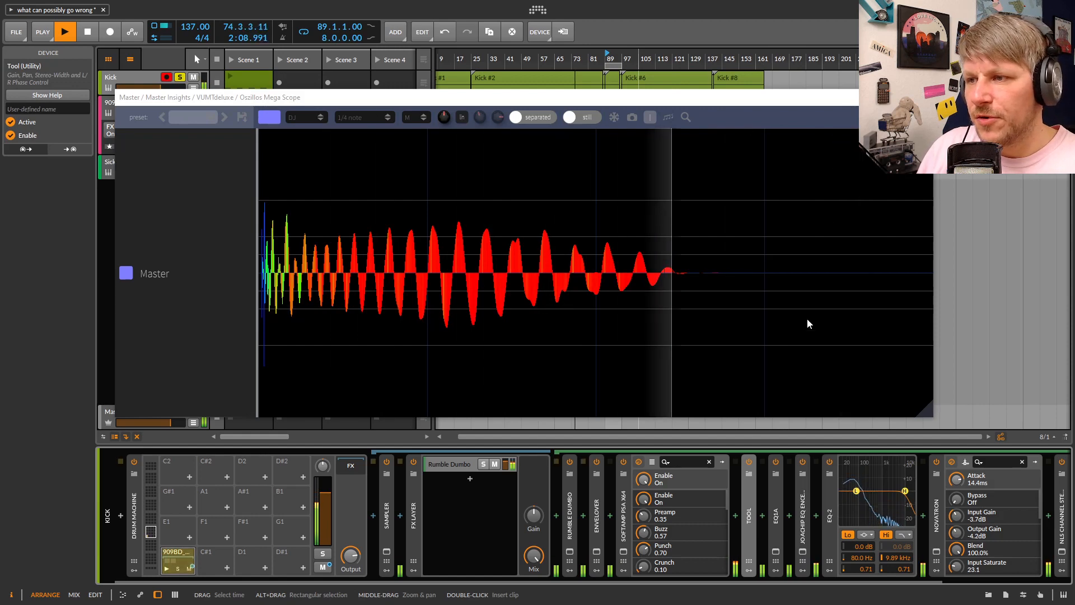
# Search the Audio FX devices for "diode" and insert DiodeClipper after SoftAmp PSA in the Kick chain
pyautogui.click(736, 515)
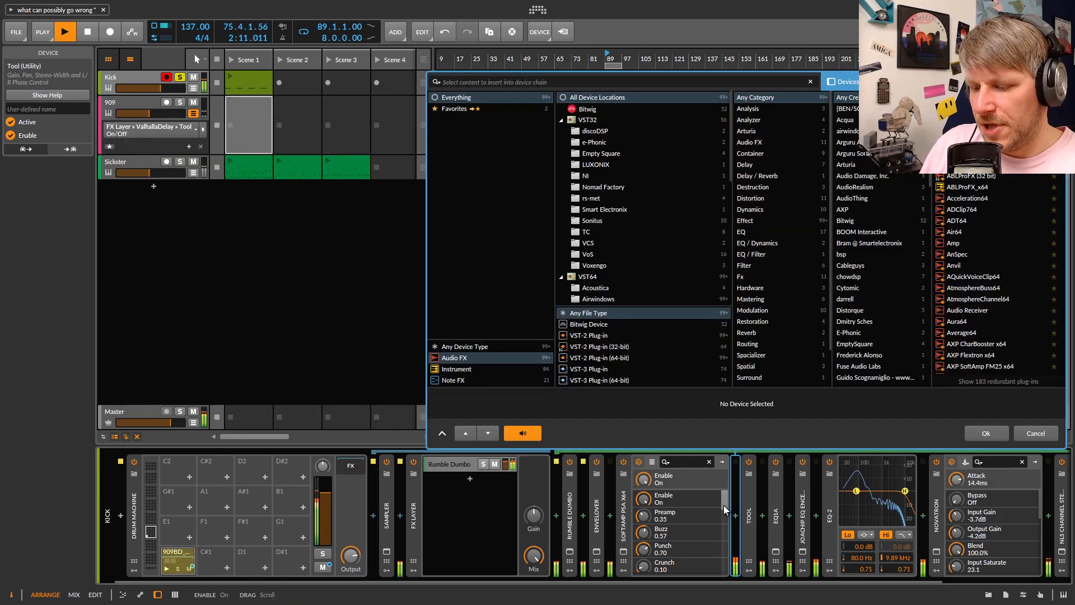
pyautogui.write('diode')
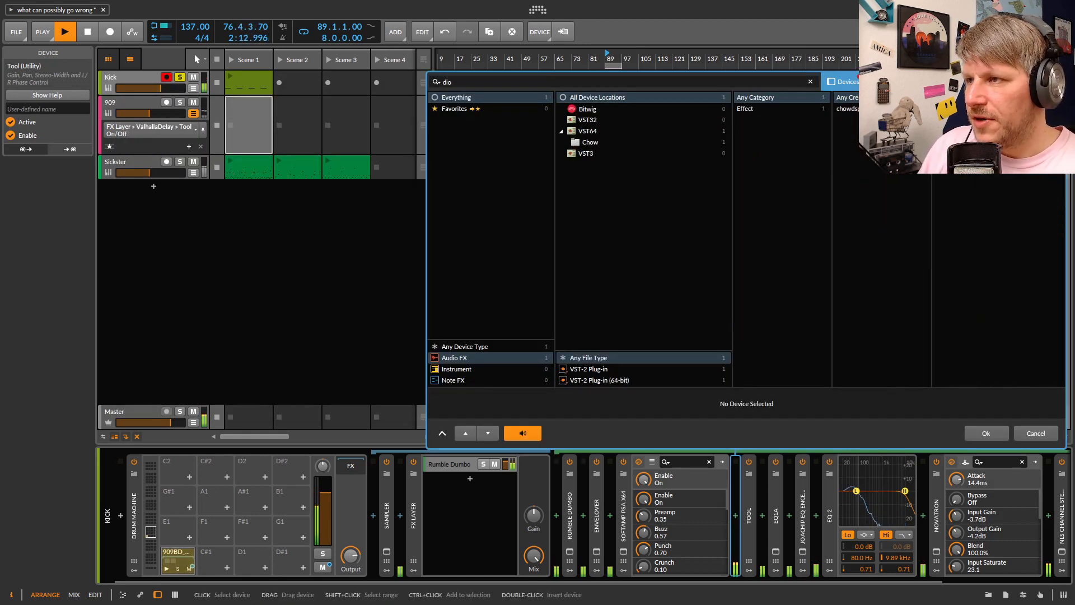
pyautogui.press('Return')
# Arrange the scope and DiodeClipper windows so both are visible, and set DiodeClipper's cutoff to 22000 Hz
pyautogui.moveTo(484, 99); pyautogui.dragTo(622, 93)
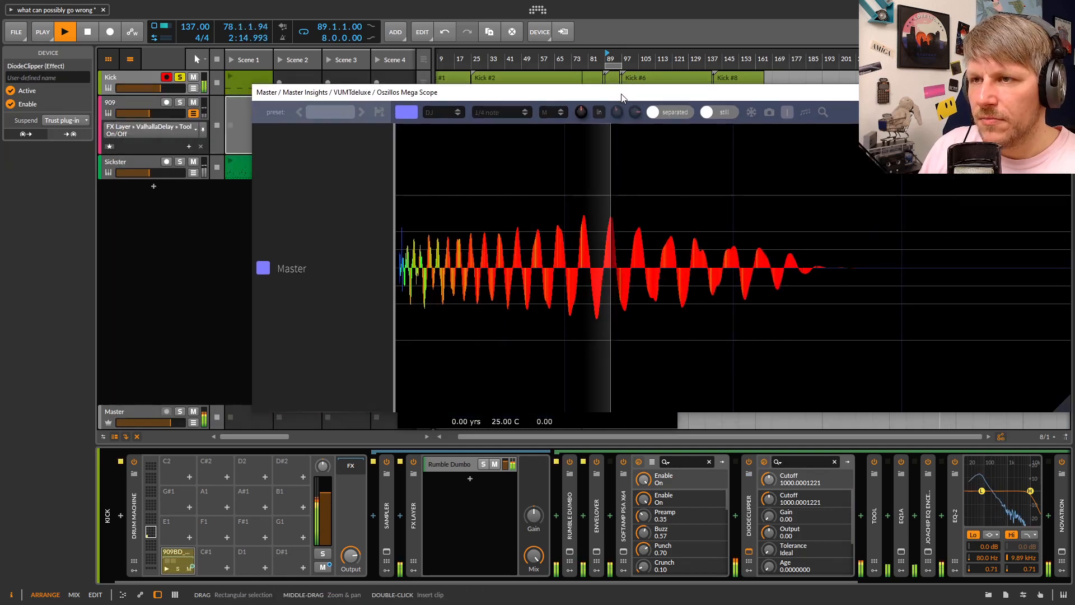
pyautogui.moveTo(985, 93); pyautogui.dragTo(1061, 410)
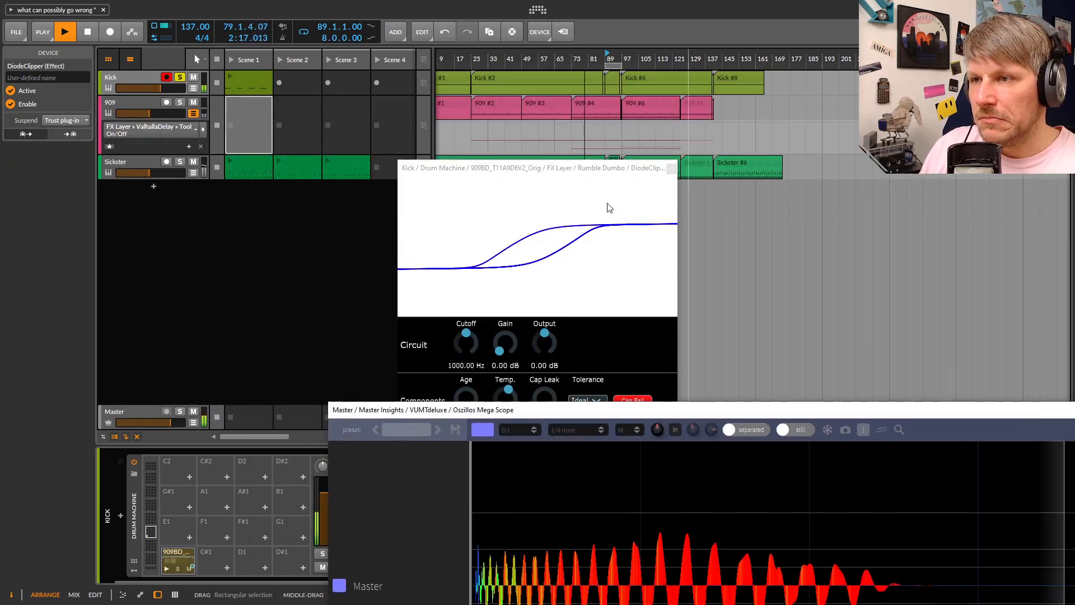
pyautogui.moveTo(596, 177); pyautogui.dragTo(426, 114)
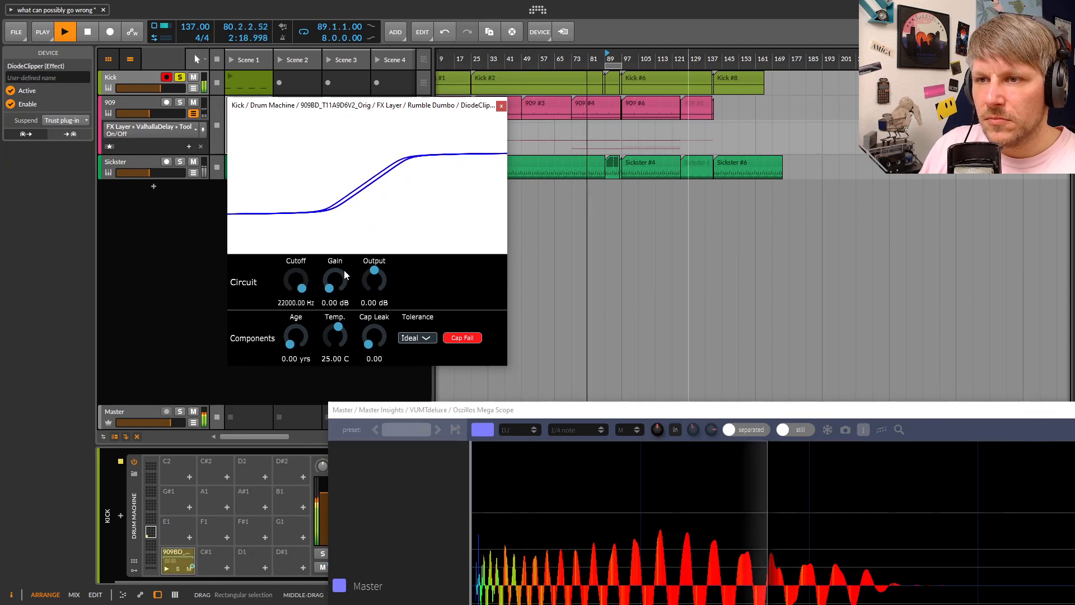
# Move the scope beside DiodeClipper, compare the kick with the clipper bypassed and at a lower cutoff, and delete DiodeClipper
pyautogui.moveTo(548, 416); pyautogui.dragTo(801, 89)
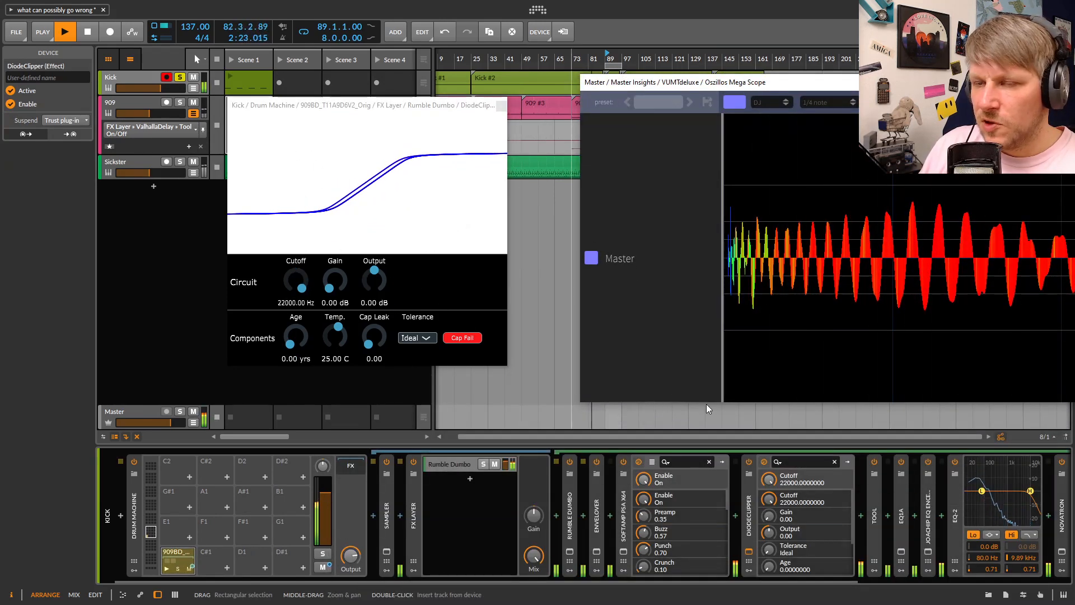
pyautogui.click(749, 462)
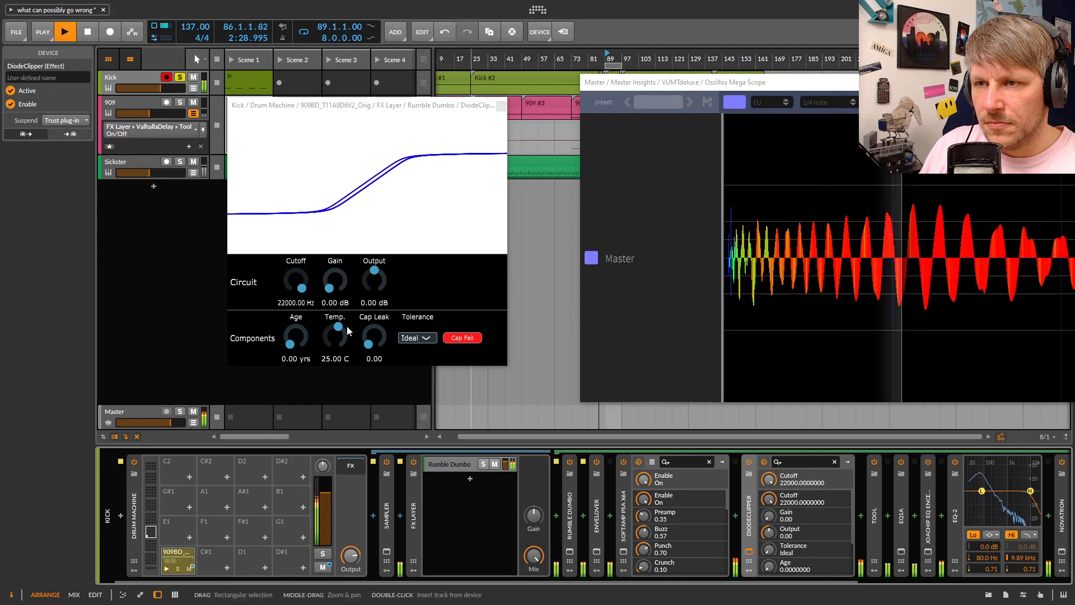
pyautogui.moveTo(335, 284); pyautogui.dragTo(298, 301)
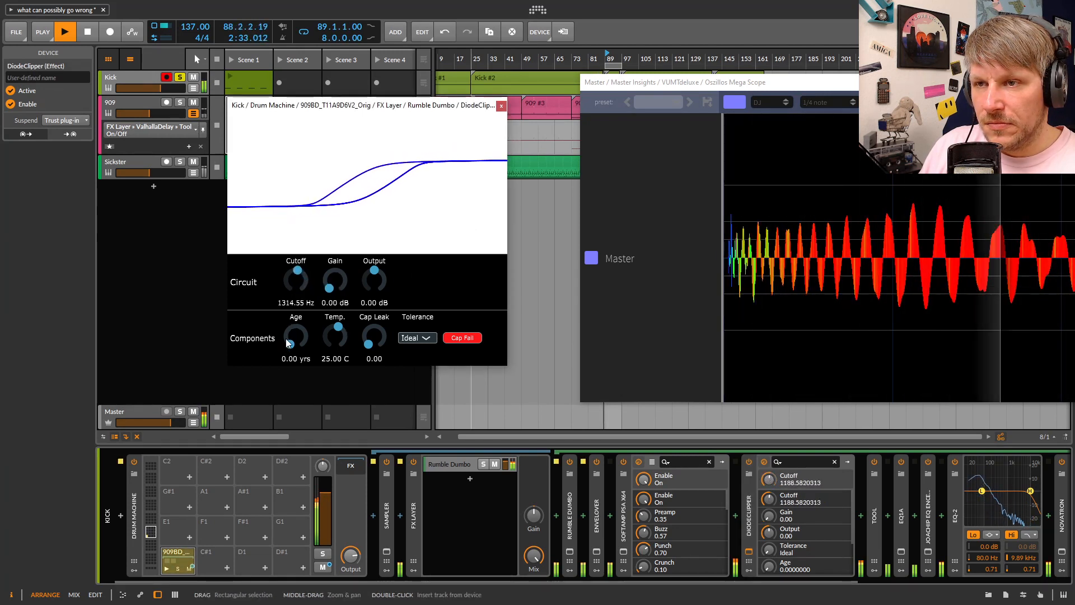
pyautogui.click(751, 522)
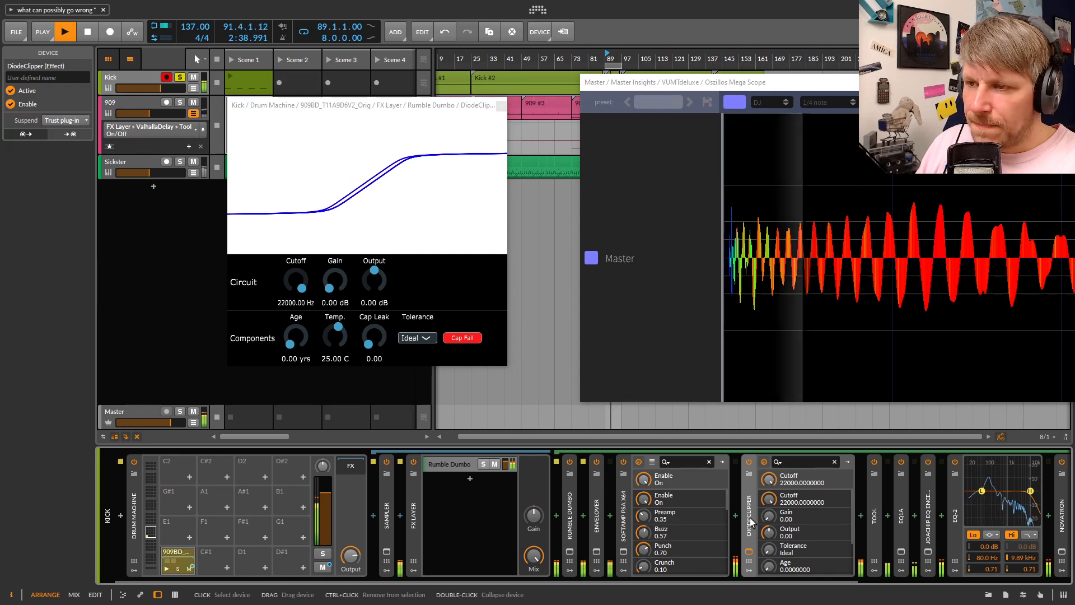
pyautogui.press('Delete')
# Search the Audio FX devices for "la" and insert UAD Teletronix LA-2A Legacy after SoftAmp PSA in the Kick chain
pyautogui.click(739, 519)
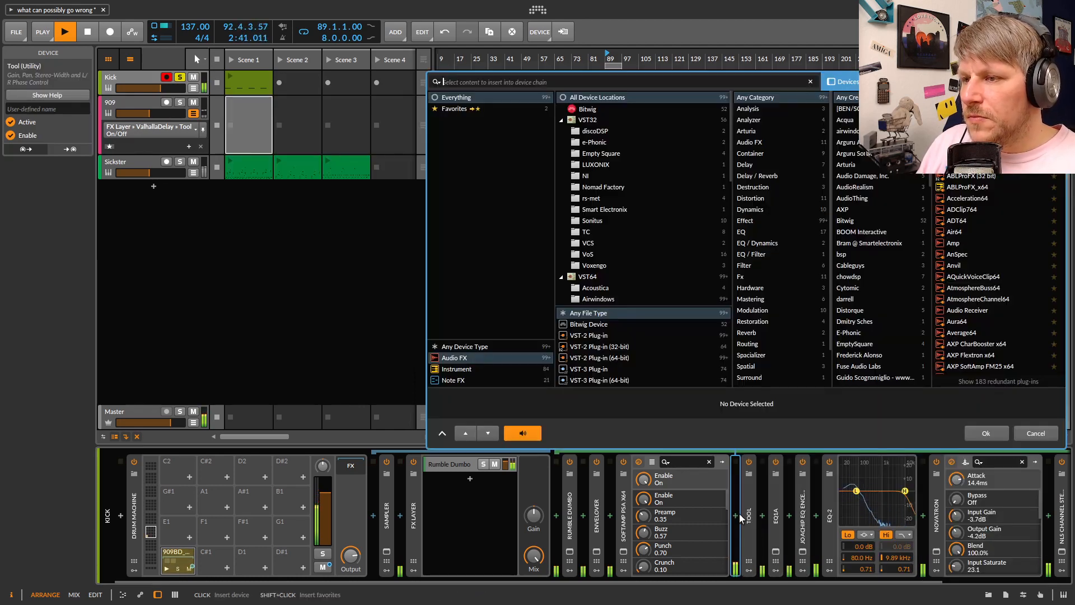
pyautogui.write('limi')
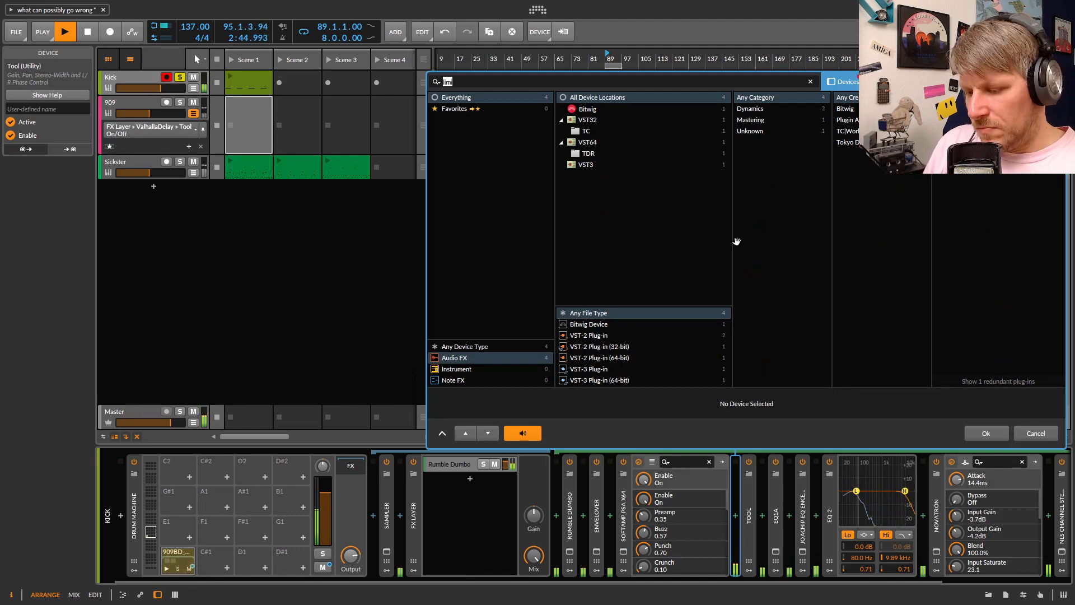
pyautogui.press('BackSpace')
pyautogui.write('la')
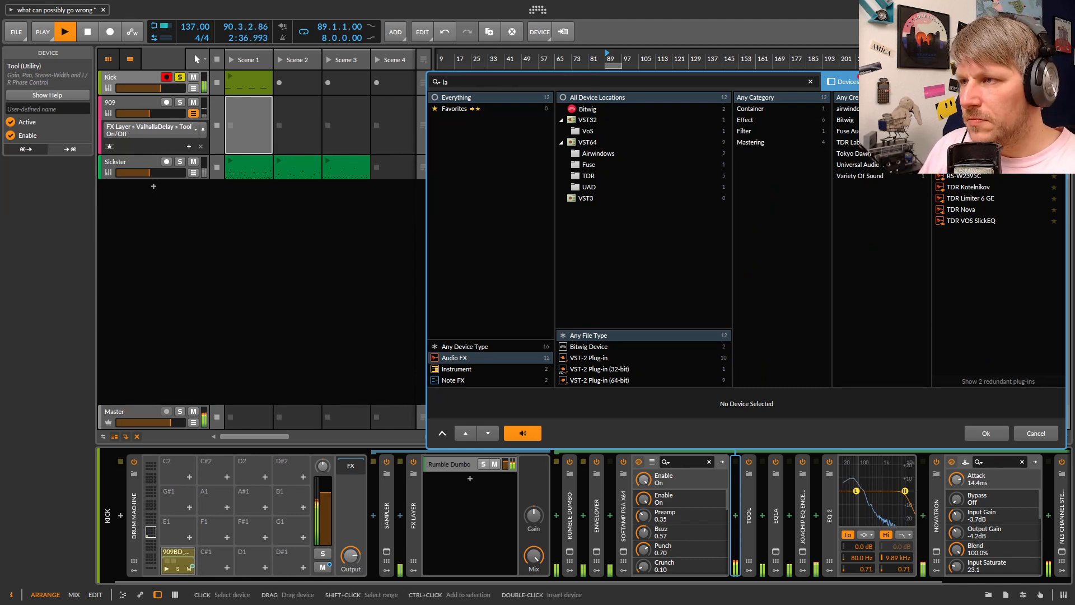
pyautogui.doubleClick(971, 142)
pyautogui.moveTo(516, 216); pyautogui.dragTo(361, 199)
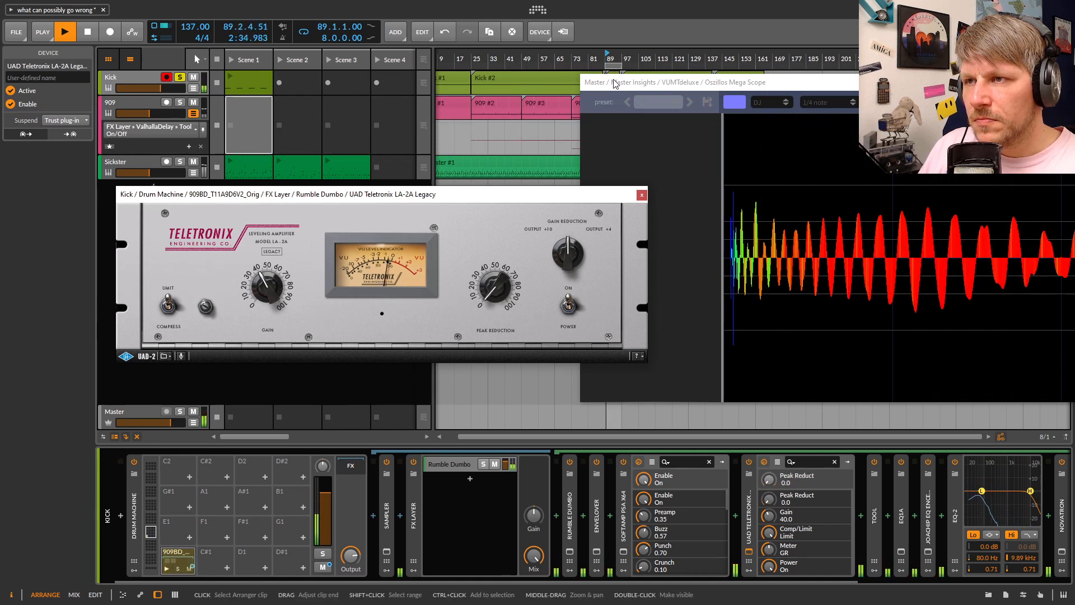
# Move the arranger loop to start at bar 97 and compare the kick's waveform with the LA-2A bypassed and enabled
pyautogui.moveTo(614, 68); pyautogui.dragTo(636, 66)
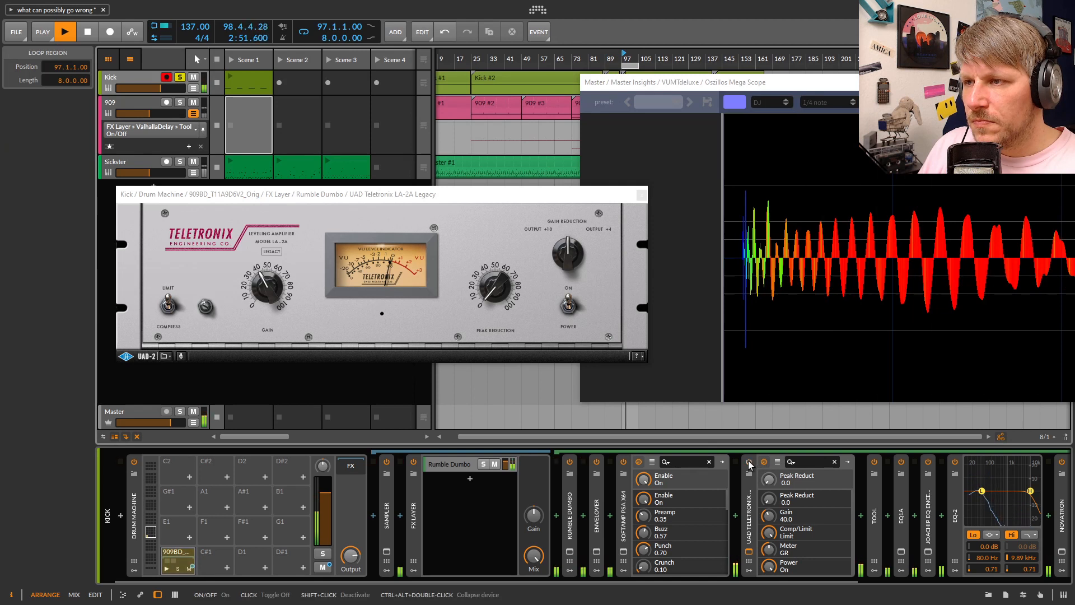
pyautogui.click(749, 462)
pyautogui.click(748, 461)
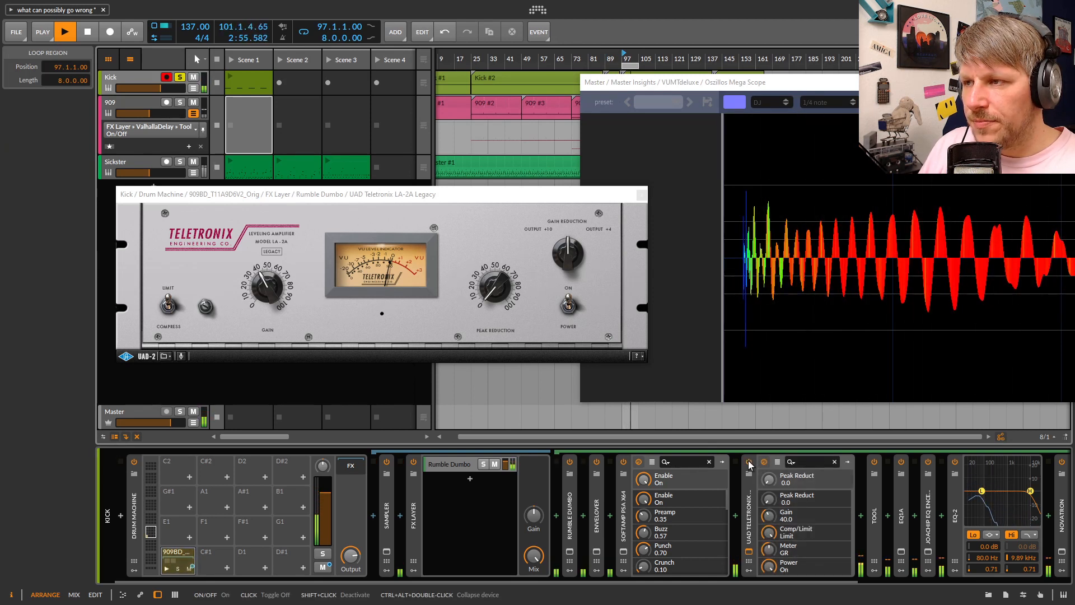
# Switch to DIGICheck Totalyser, compare the levels with the LA-2A bypassed and enabled, and close the analyser
pyautogui.press('super')
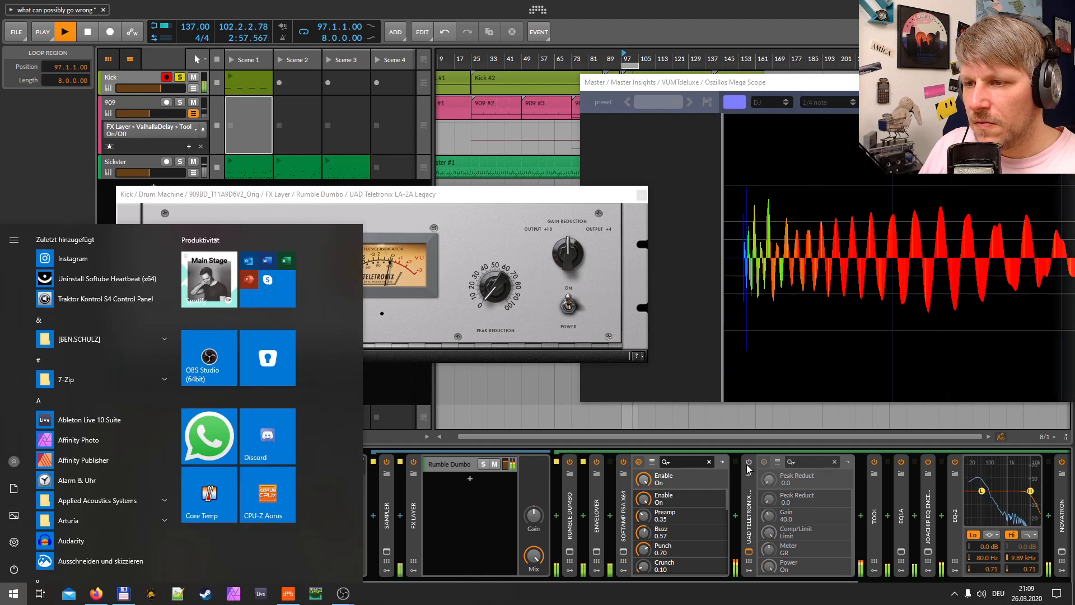
pyautogui.press('super')
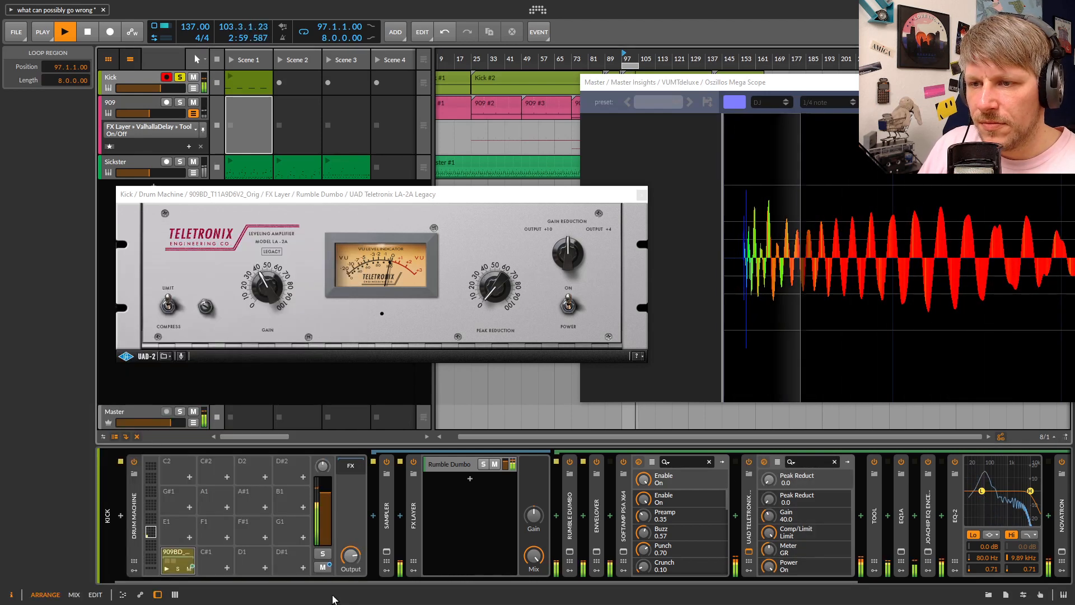
pyautogui.press('super')
pyautogui.click(315, 593)
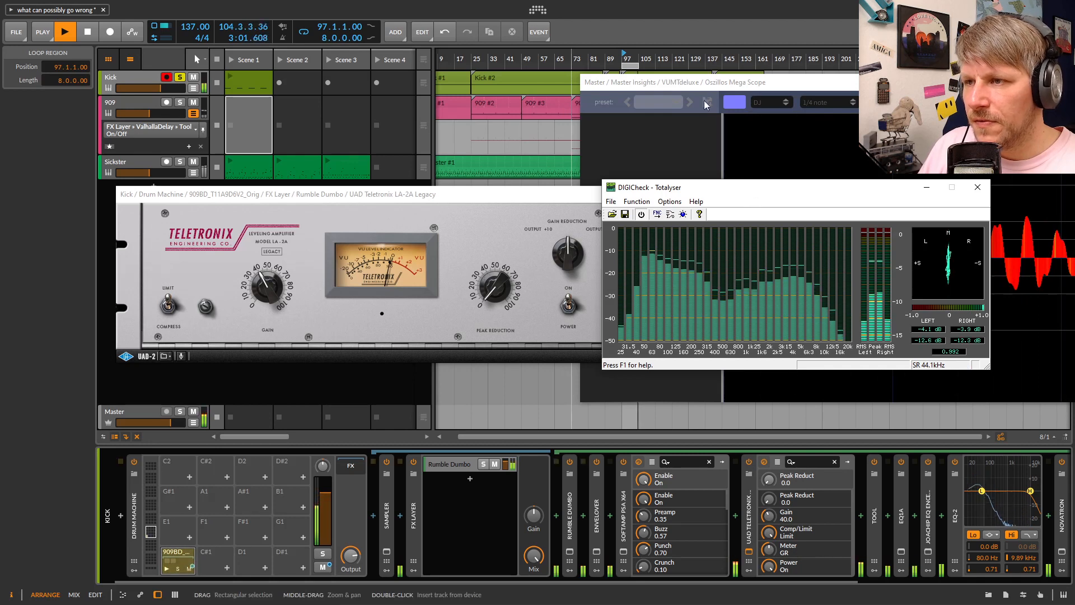
pyautogui.click(749, 463)
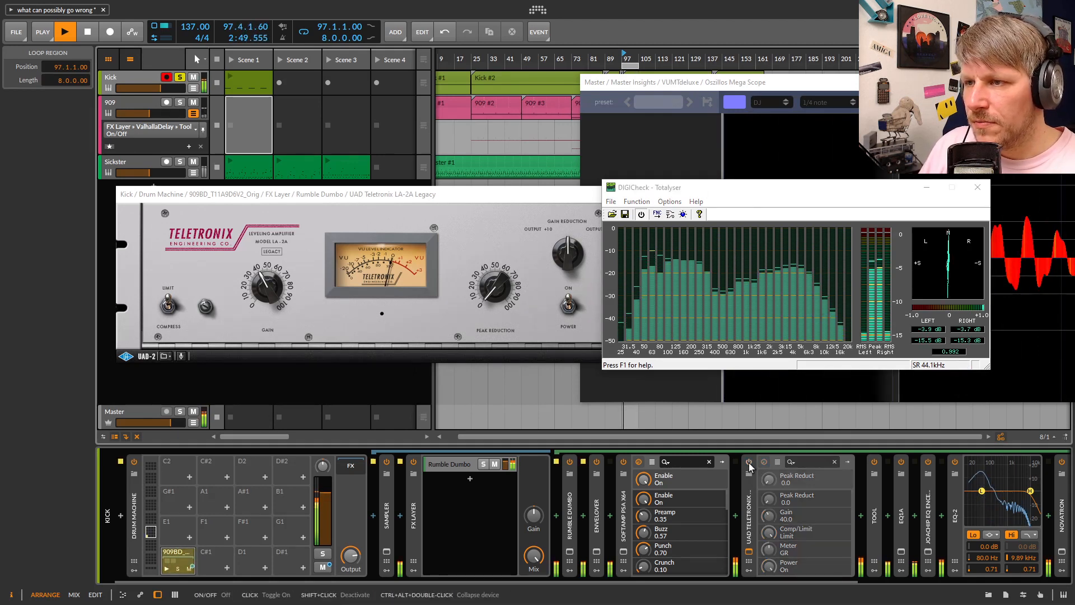
pyautogui.click(749, 463)
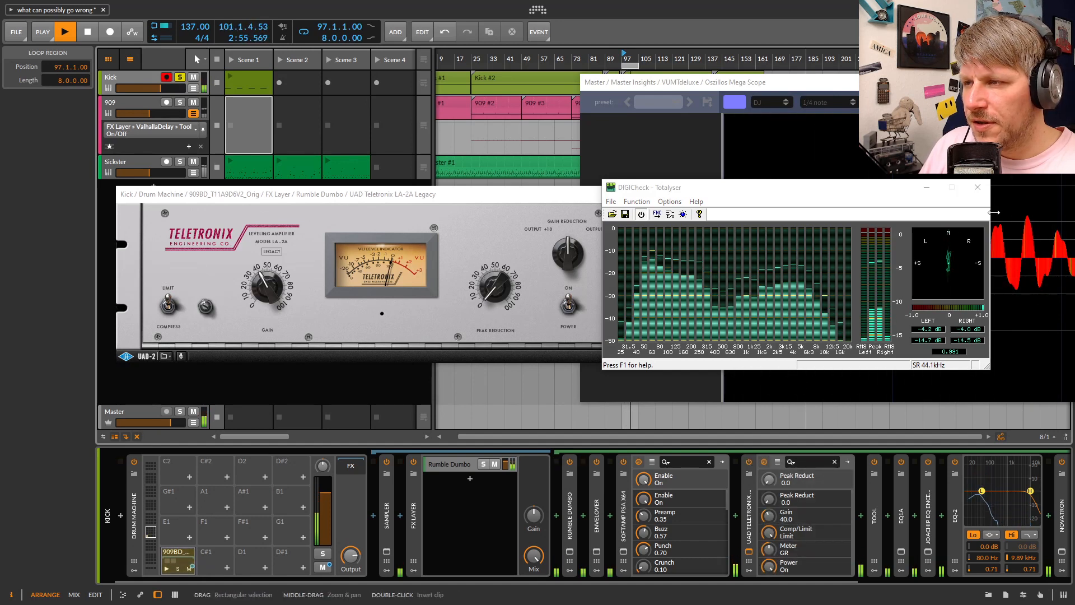
pyautogui.click(978, 187)
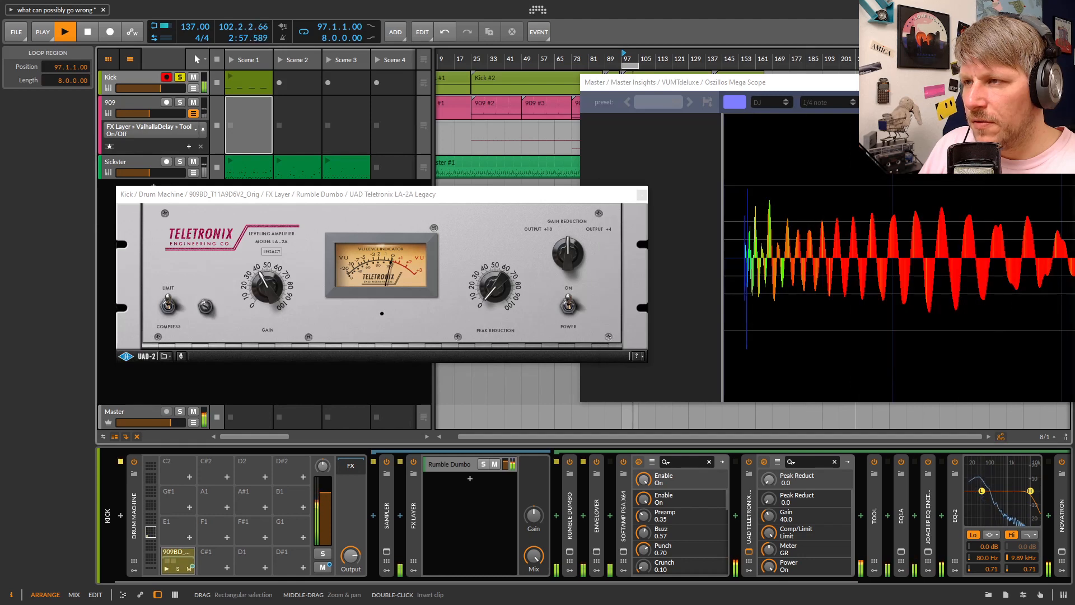
# Try the LA-2A's Peak Reduction at 22.5 and 36.0 beside the scope, and delete the LA-2A from the Kick chain
pyautogui.moveTo(849, 82); pyautogui.dragTo(767, 82)
pyautogui.moveTo(427, 185); pyautogui.dragTo(390, 113)
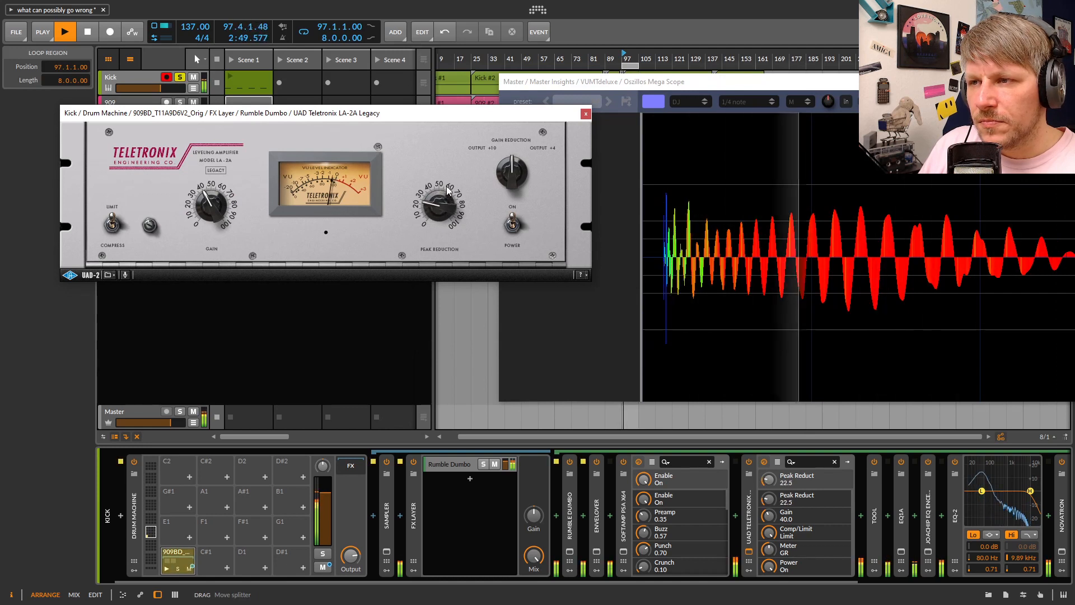
pyautogui.moveTo(446, 177); pyautogui.dragTo(447, 171)
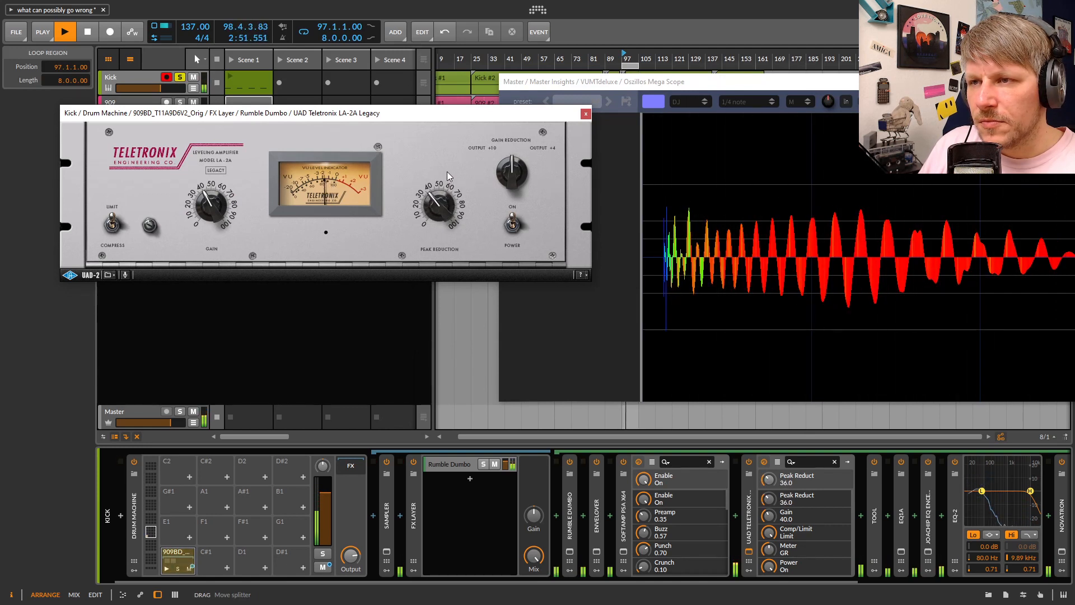
pyautogui.click(749, 506)
pyautogui.press('Delete')
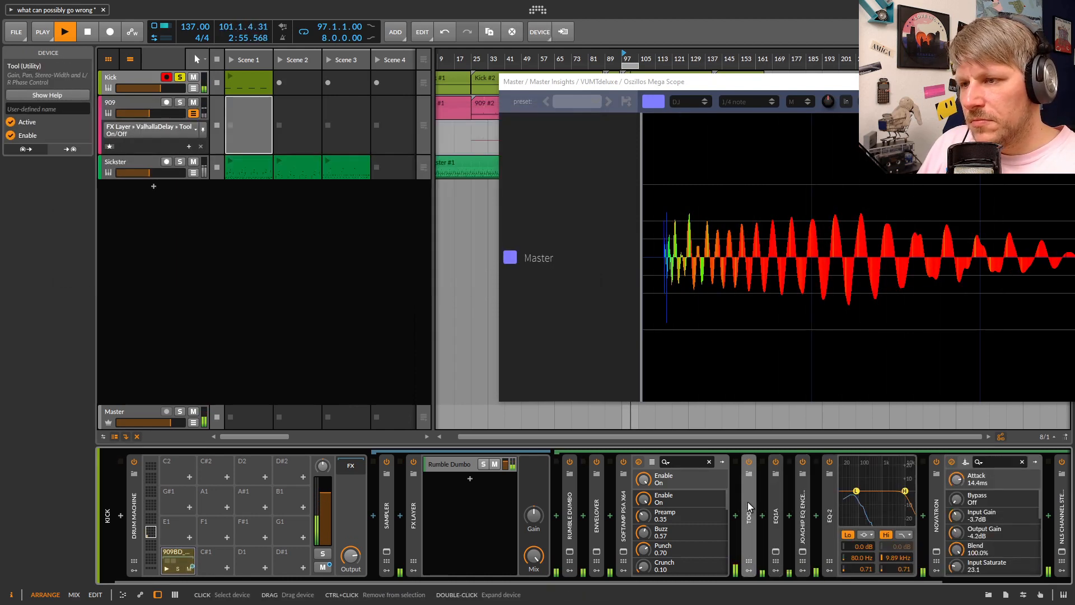
# Open Envelover in the Kick chain and compare a 6.6 ms attack with attacks below 1 ms on the kick's transient
pyautogui.click(595, 555)
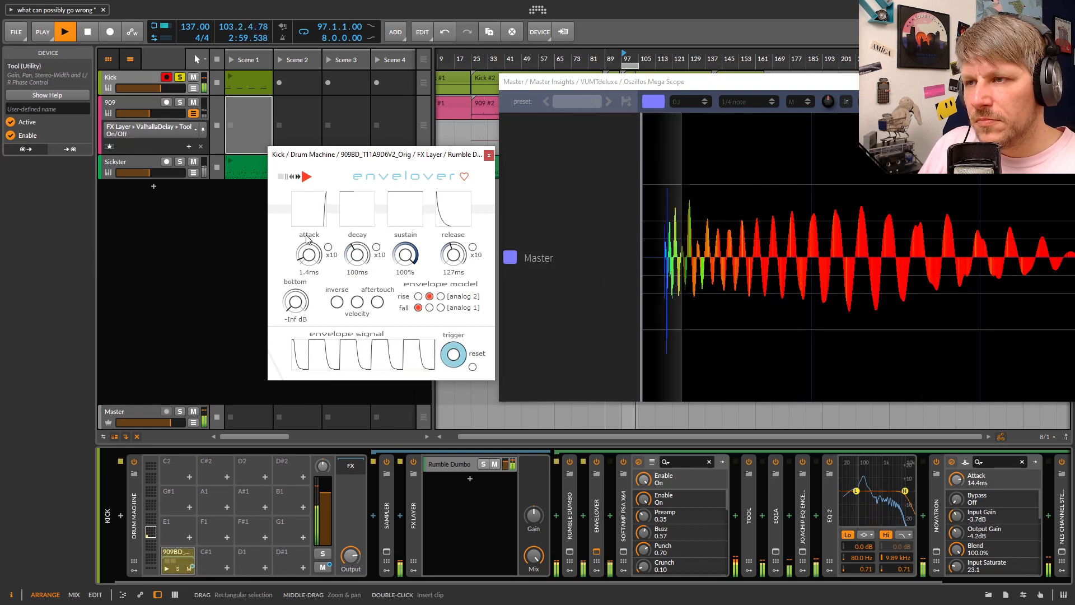
pyautogui.moveTo(307, 250); pyautogui.dragTo(307, 159)
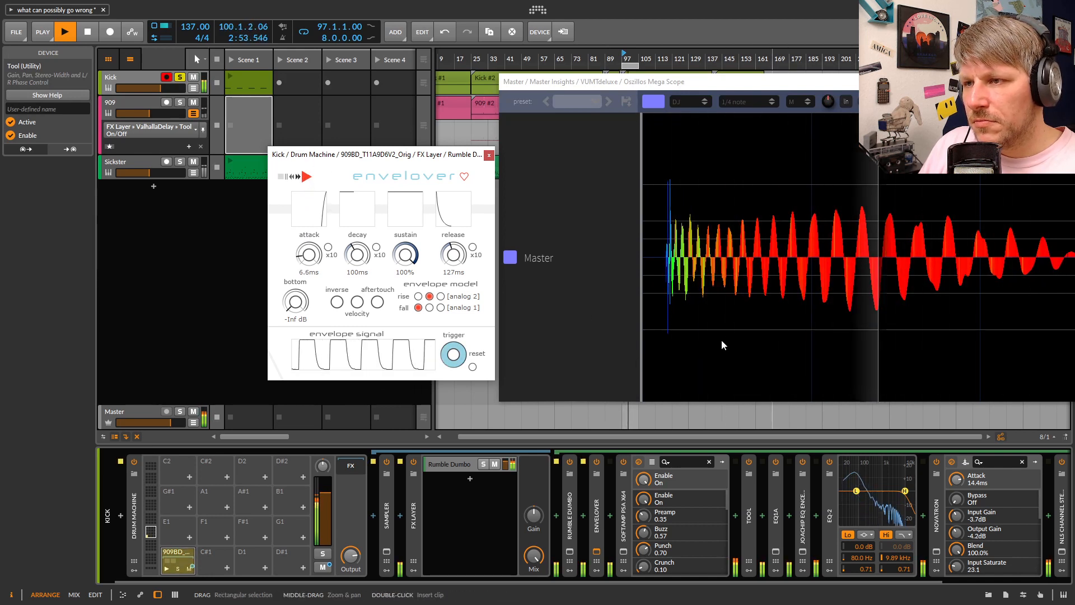
pyautogui.moveTo(317, 255); pyautogui.dragTo(330, 400)
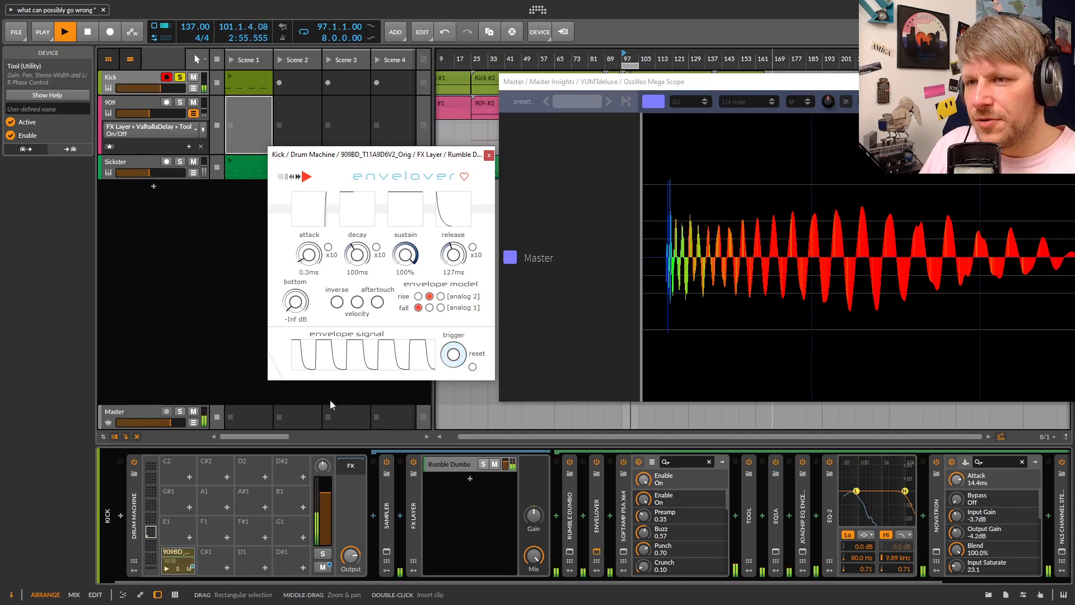
# Unsolo the Kick track, set Envelover's attack to 0.8 ms while watching the full mix on the scope, and close Envelover
pyautogui.click(180, 77)
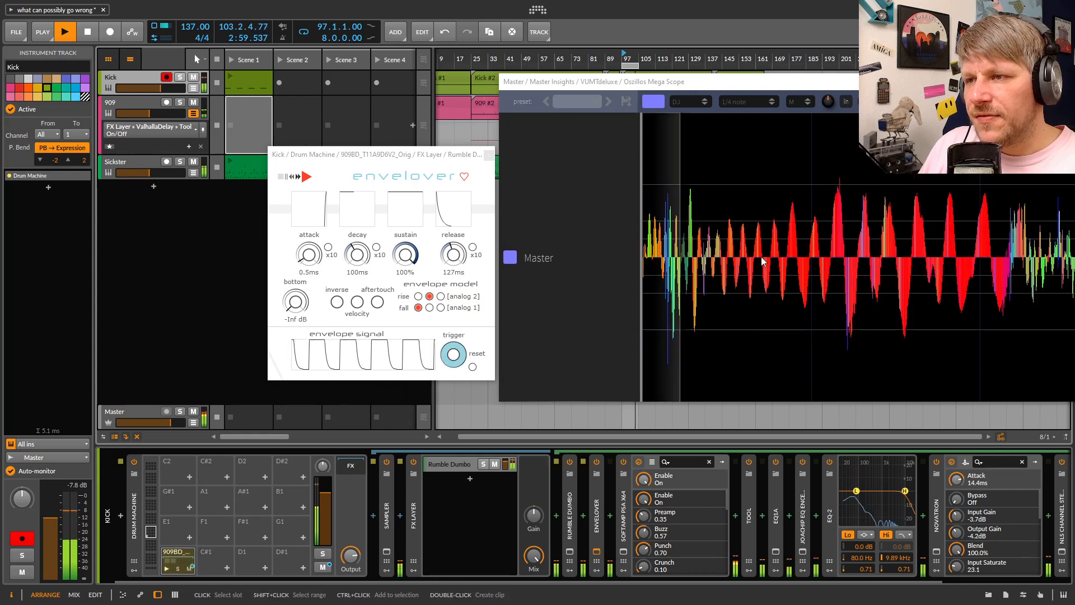
pyautogui.moveTo(426, 155); pyautogui.dragTo(323, 148)
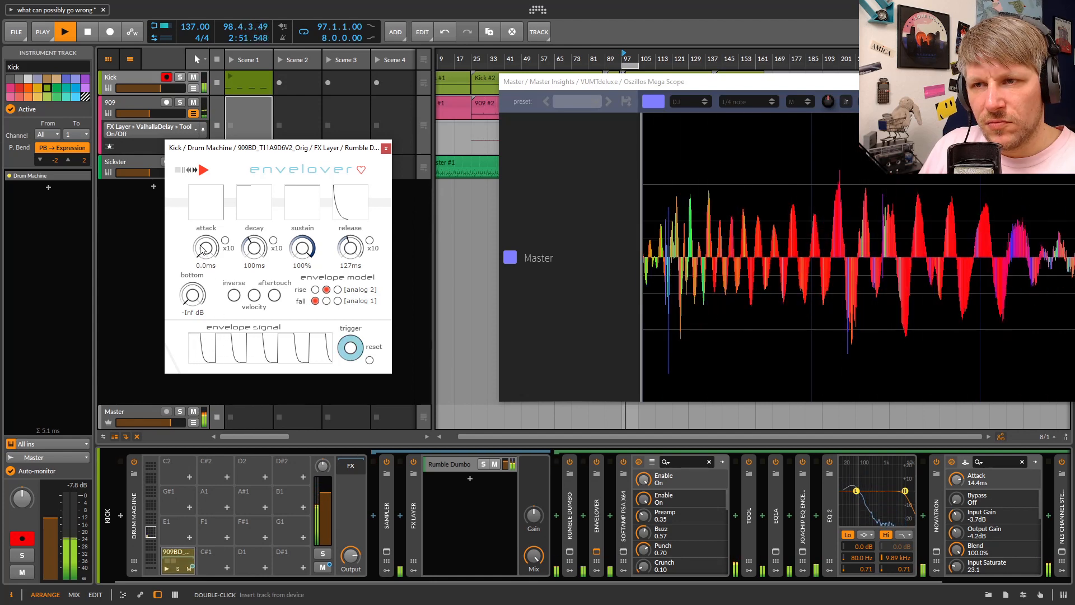
pyautogui.moveTo(284, 152); pyautogui.dragTo(275, 161)
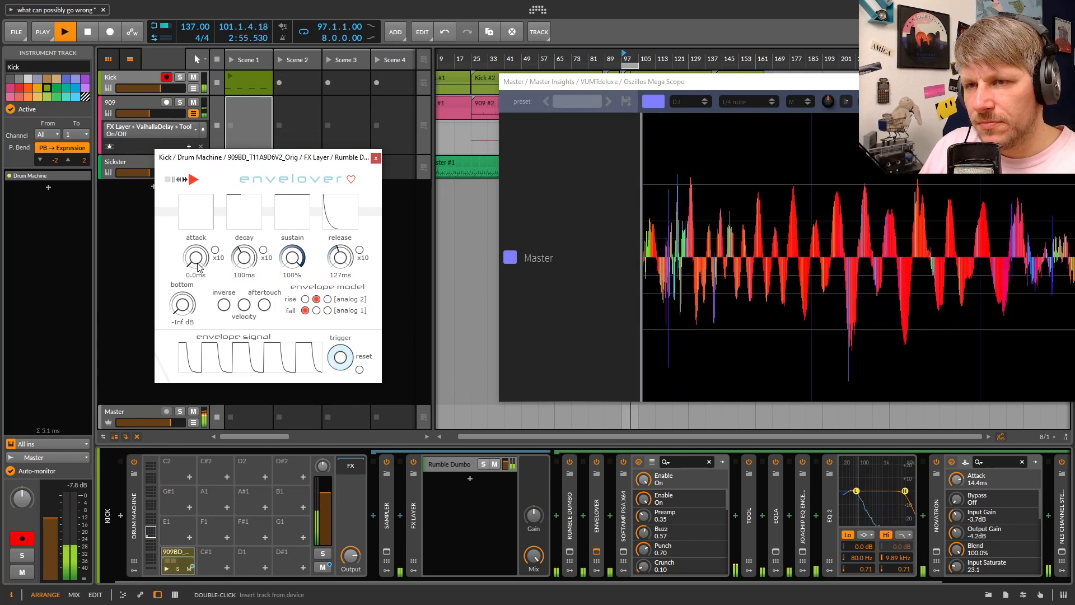
pyautogui.moveTo(197, 243); pyautogui.dragTo(196, 280)
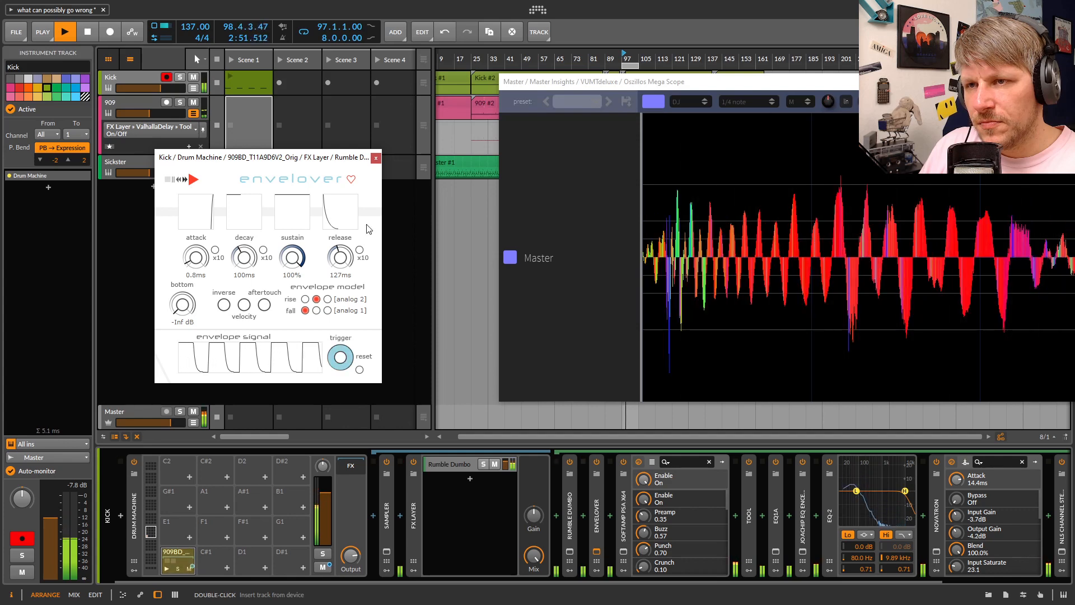
pyautogui.click(375, 158)
pyautogui.click(376, 163)
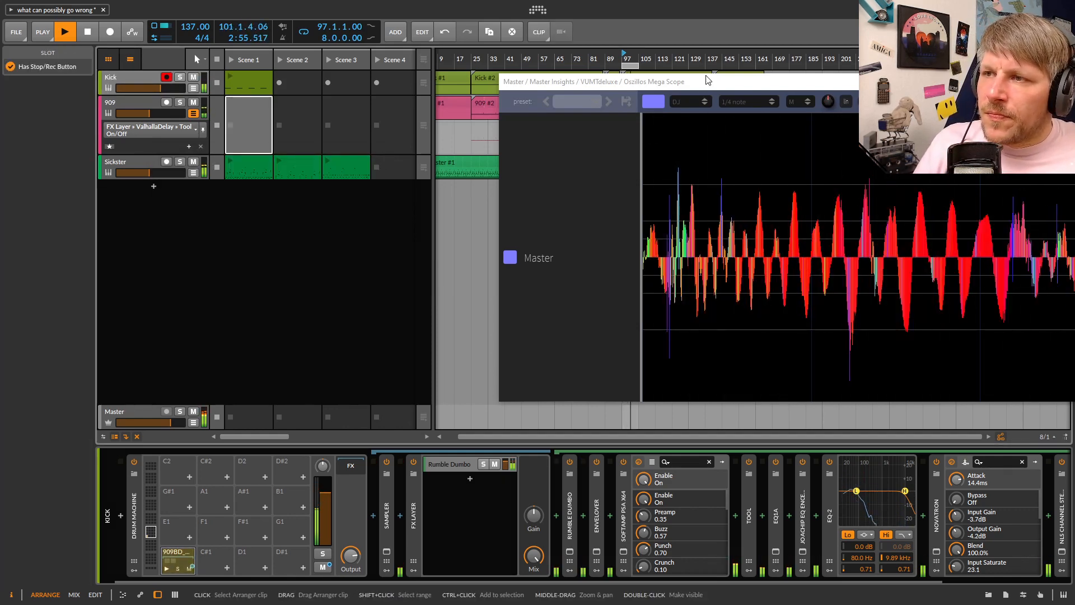
# Close the Oszillos Mega Scope and hide the 909 track's automation lane
pyautogui.moveTo(721, 81); pyautogui.dragTo(468, 95)
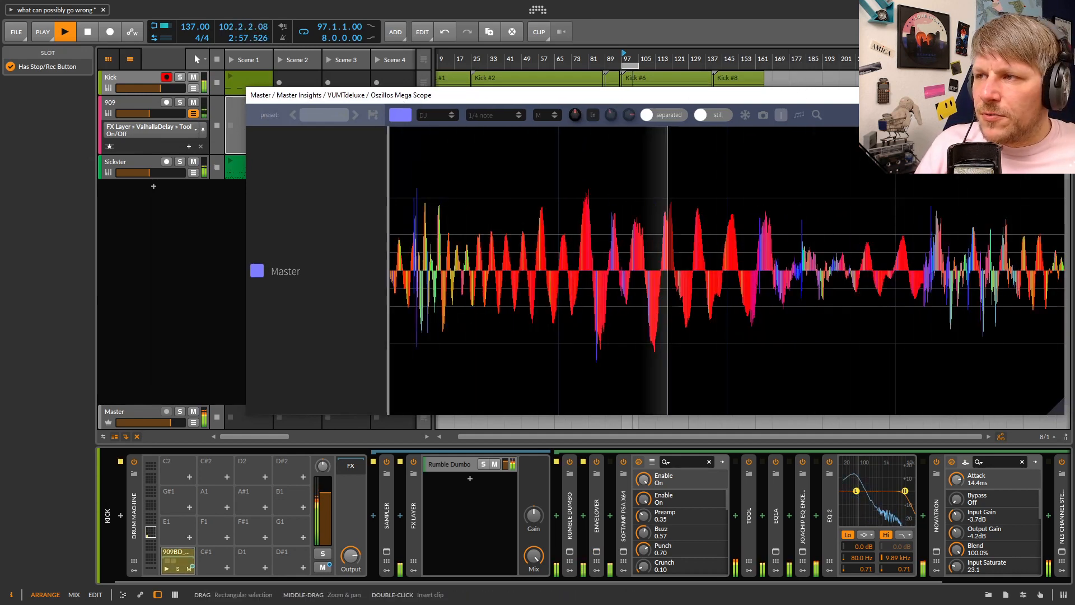
pyautogui.click(1056, 96)
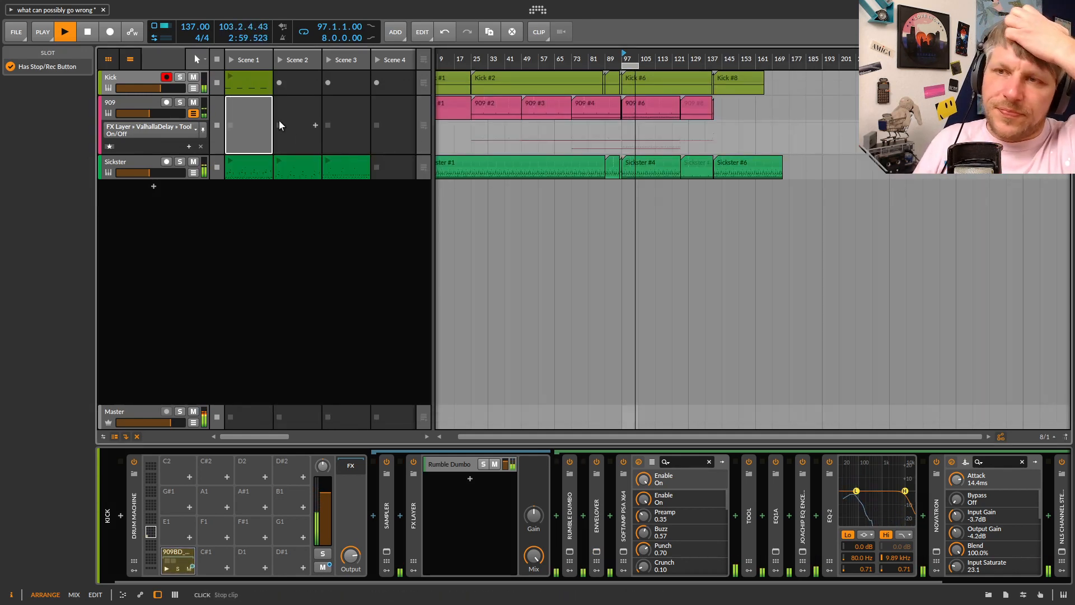
pyautogui.click(197, 116)
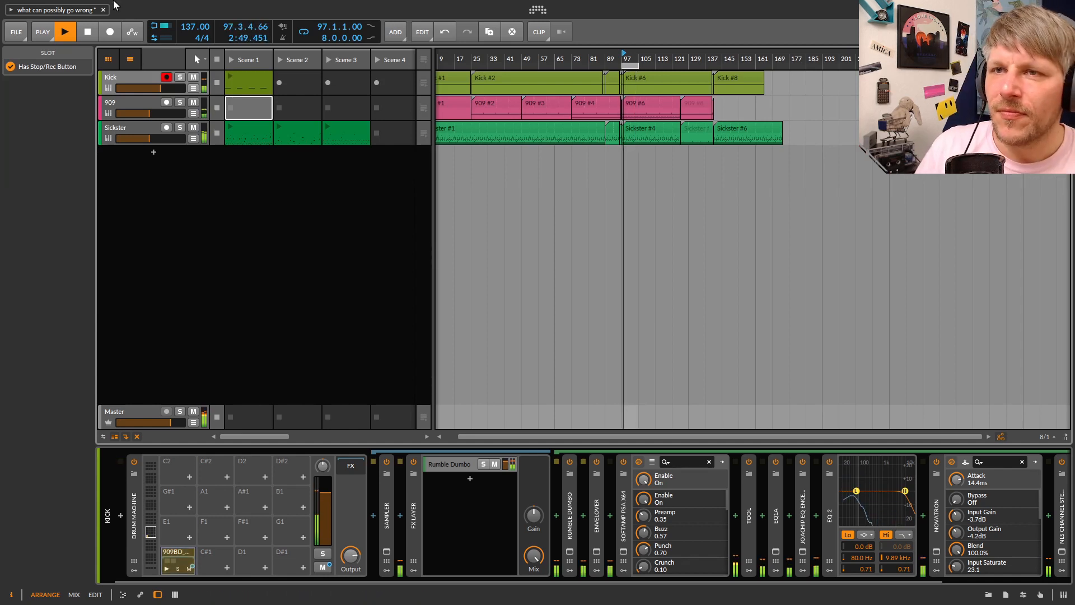
pyautogui.click(201, 251)
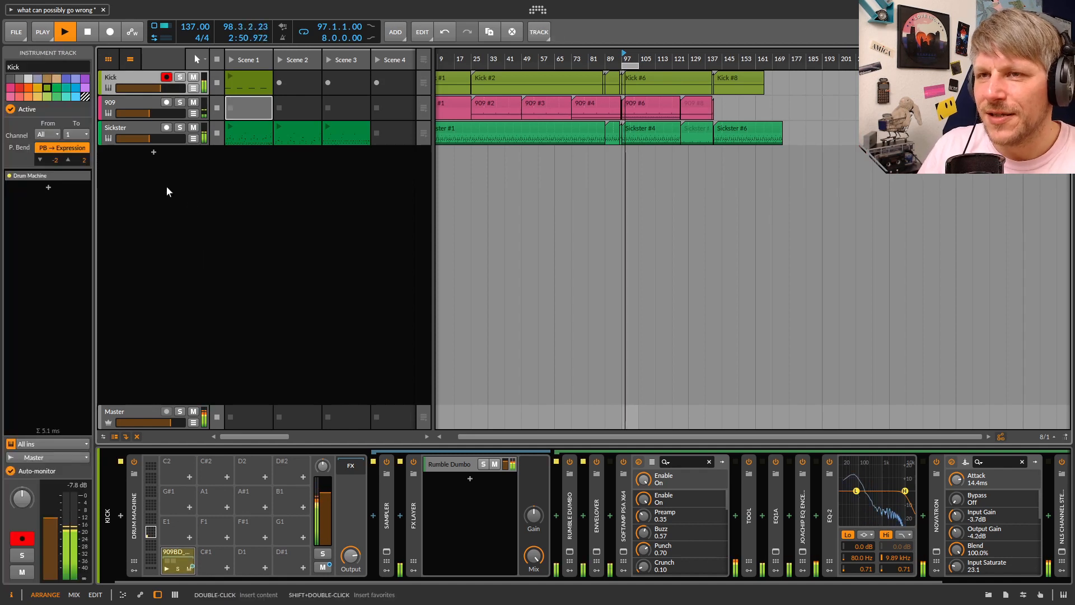
# Solo the Kick track, compare it with the Rumble Dumbo reverb bypassed and active, and open the ValhallaPlate reverb's window
pyautogui.doubleClick(122, 80)
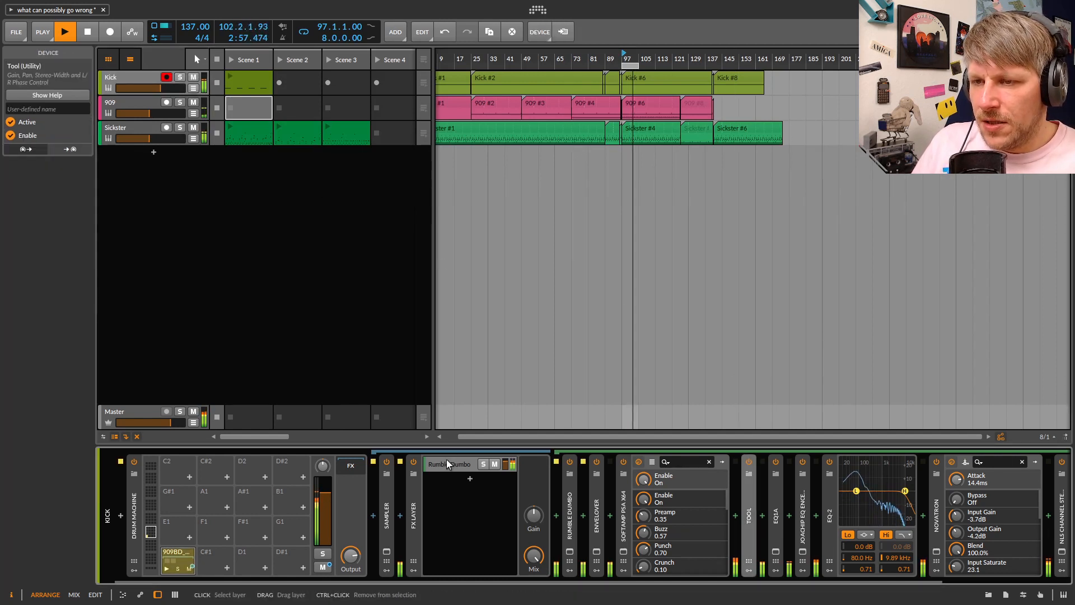
pyautogui.click(180, 77)
pyautogui.click(150, 86)
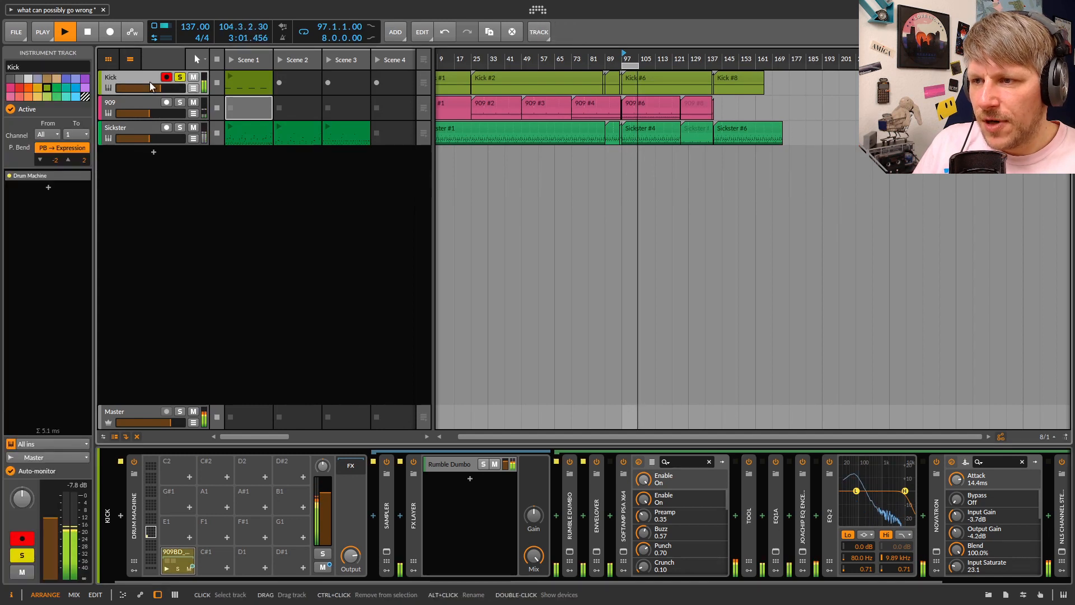
pyautogui.click(569, 463)
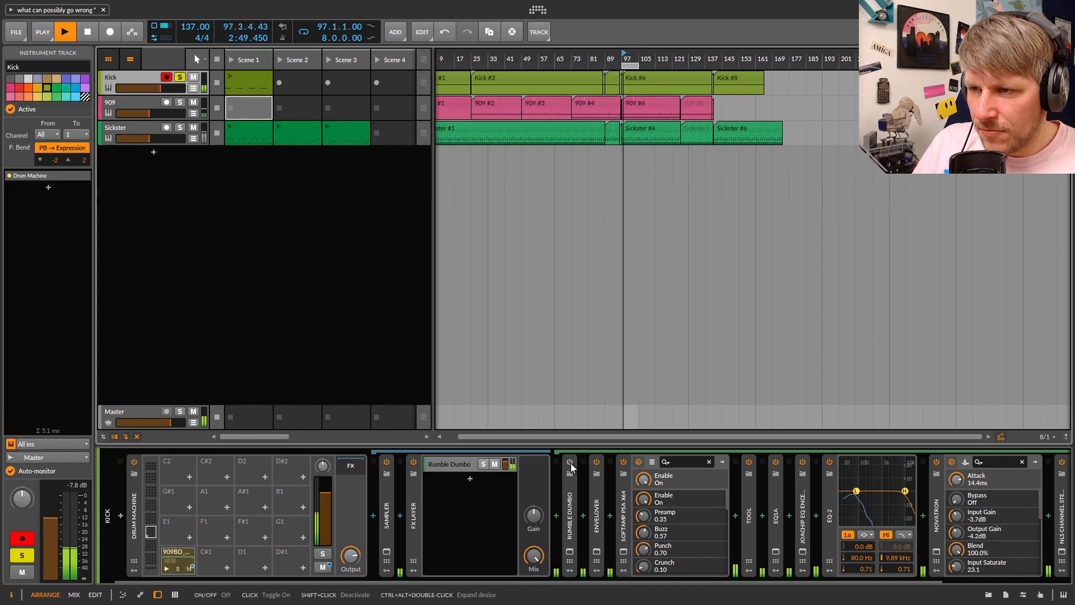
pyautogui.click(569, 462)
pyautogui.click(570, 551)
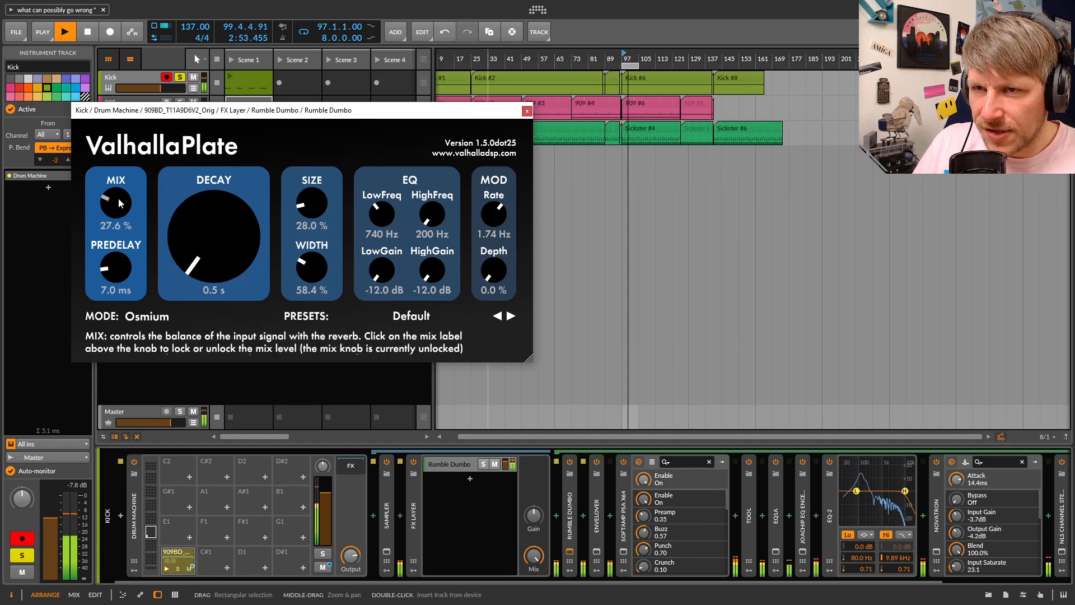
# In ValhallaPlate, set the decay to 1.5 s, the EQ LowFreq to 20 Hz and the mix to 9.2%
pyautogui.moveTo(119, 198); pyautogui.dragTo(119, 187)
pyautogui.moveTo(214, 241); pyautogui.dragTo(214, 221)
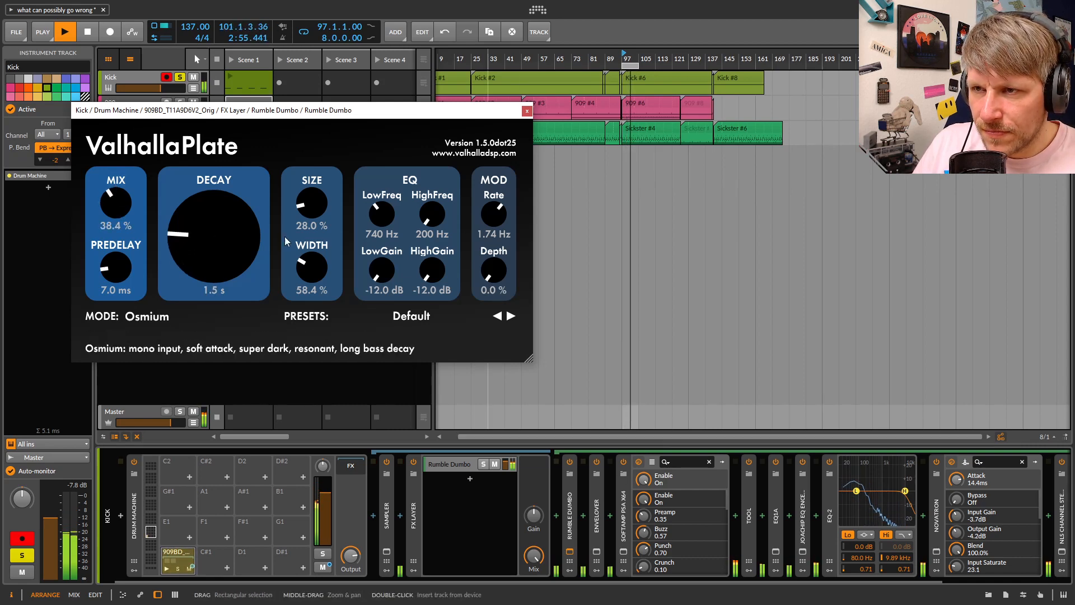
pyautogui.moveTo(381, 216); pyautogui.dragTo(379, 282)
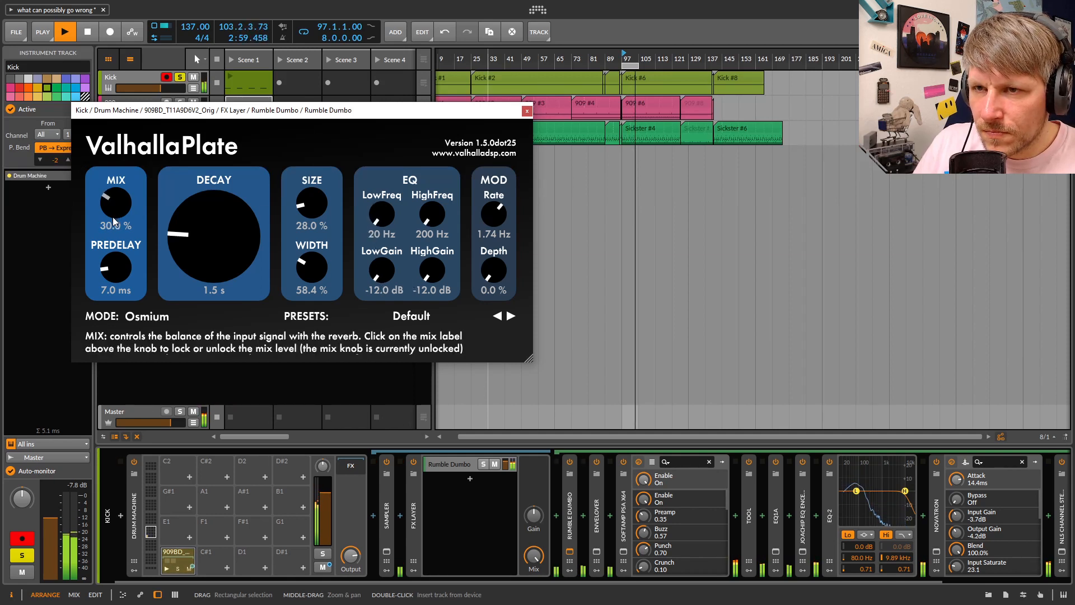
pyautogui.moveTo(115, 206); pyautogui.dragTo(116, 283)
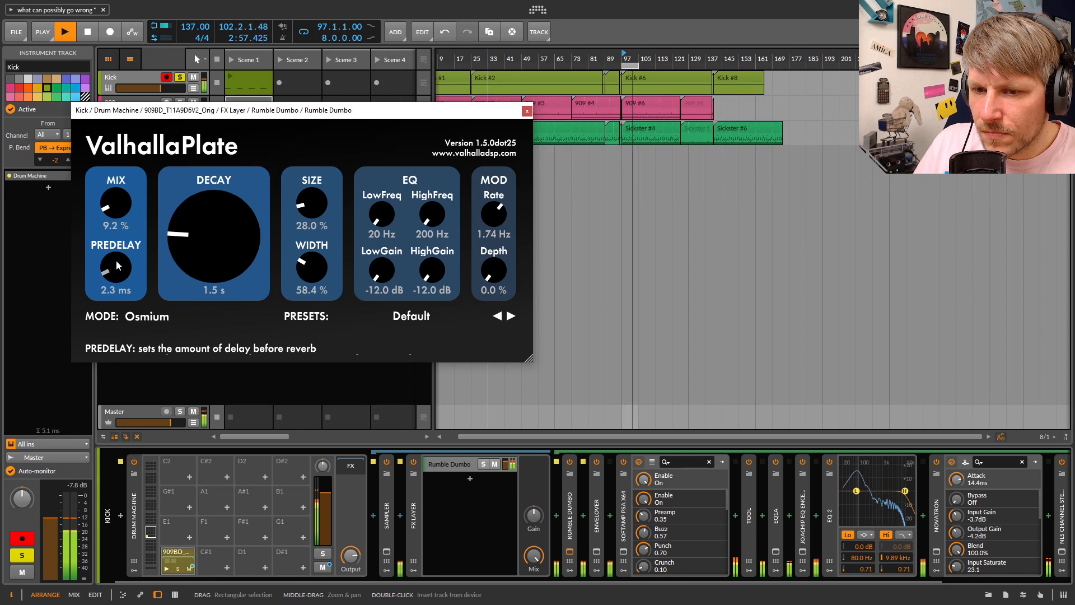
# Set the reverb's EQ HighFreq to 6590 Hz and its predelay to 6.2 ms
pyautogui.moveTo(117, 258); pyautogui.dragTo(116, 258)
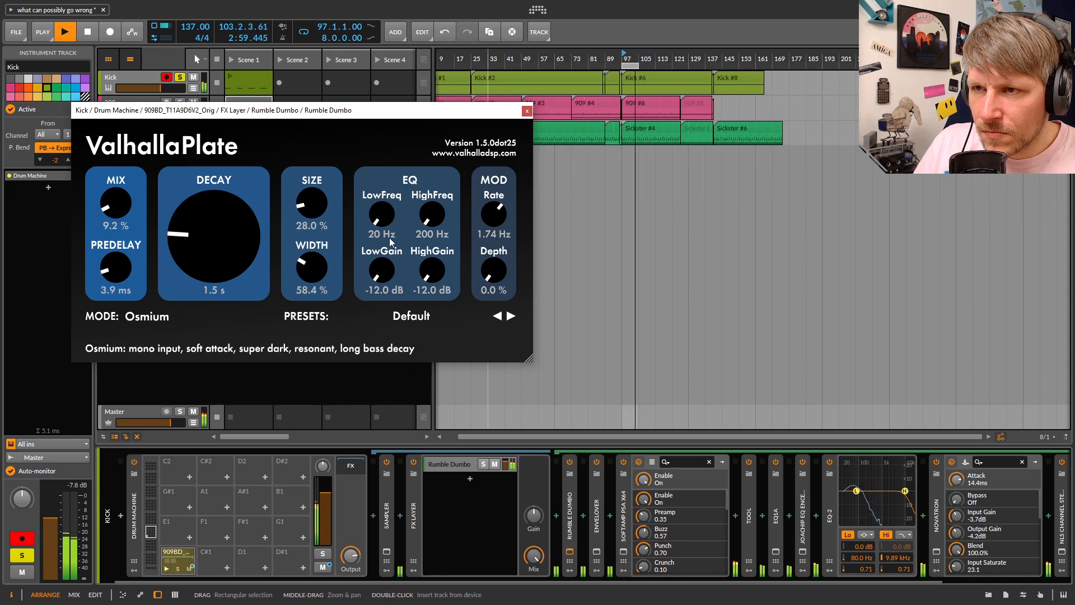
pyautogui.moveTo(376, 216); pyautogui.dragTo(384, 285)
pyautogui.moveTo(381, 216)
pyautogui.mouseDown()
pyautogui.moveTo(385, 197)
pyautogui.moveTo(383, 221)
pyautogui.mouseUp()
pyautogui.moveTo(435, 197); pyautogui.dragTo(429, 174)
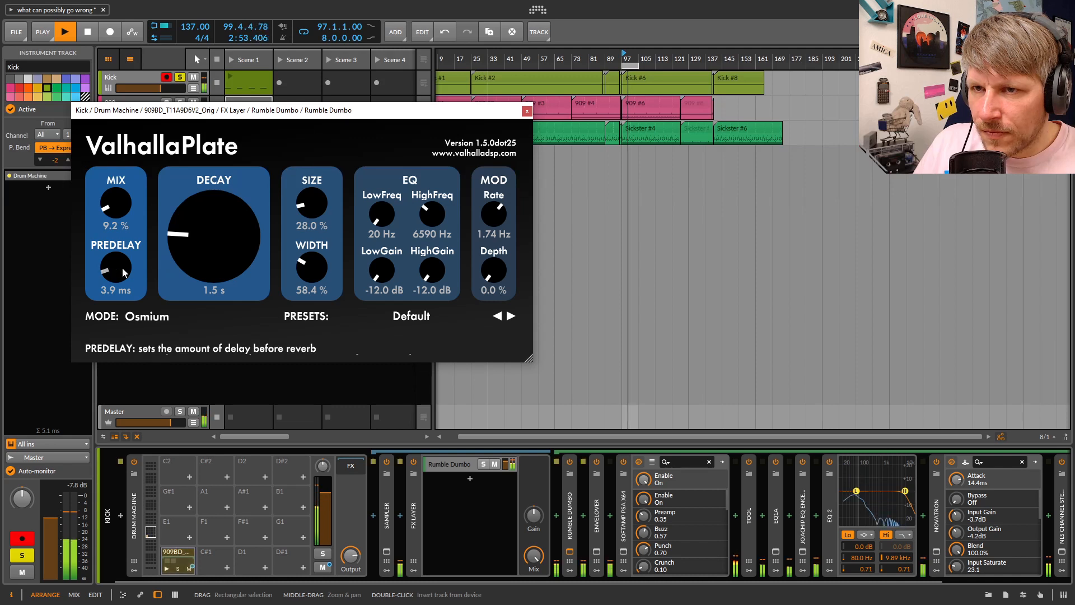
pyautogui.moveTo(124, 272); pyautogui.dragTo(126, 270)
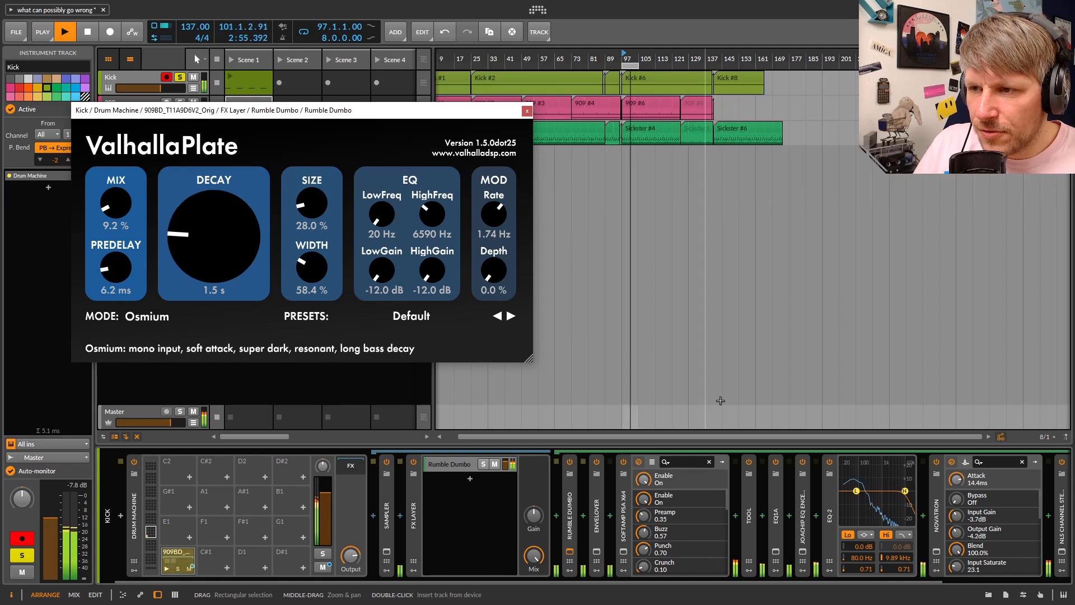
# Compare the kick with Envelover bypassed and active while setting the reverb decay to 1.4 s
pyautogui.click(596, 464)
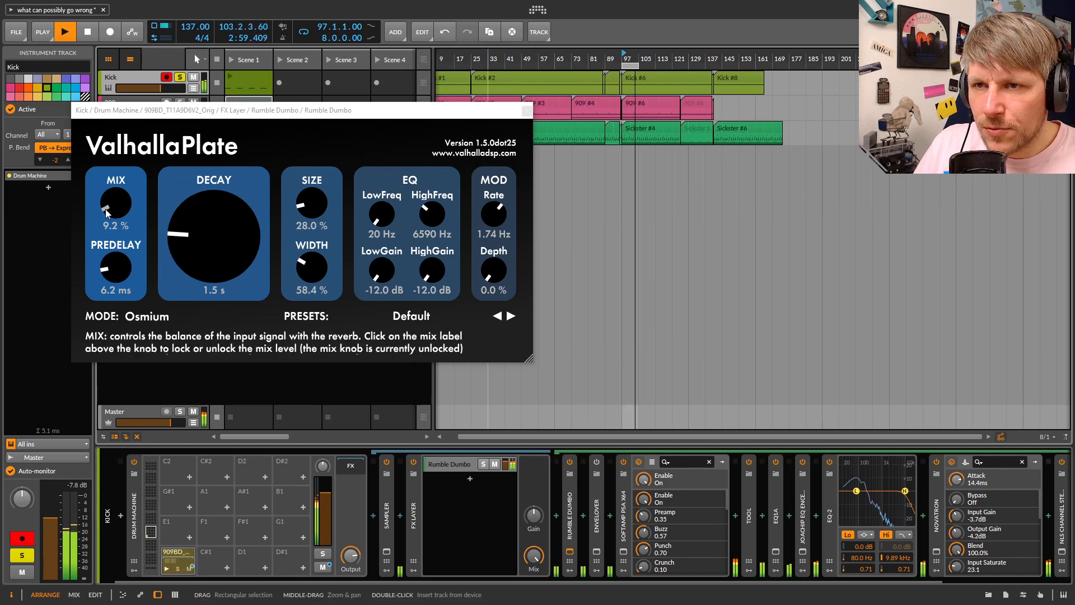
pyautogui.moveTo(208, 249); pyautogui.dragTo(280, 246)
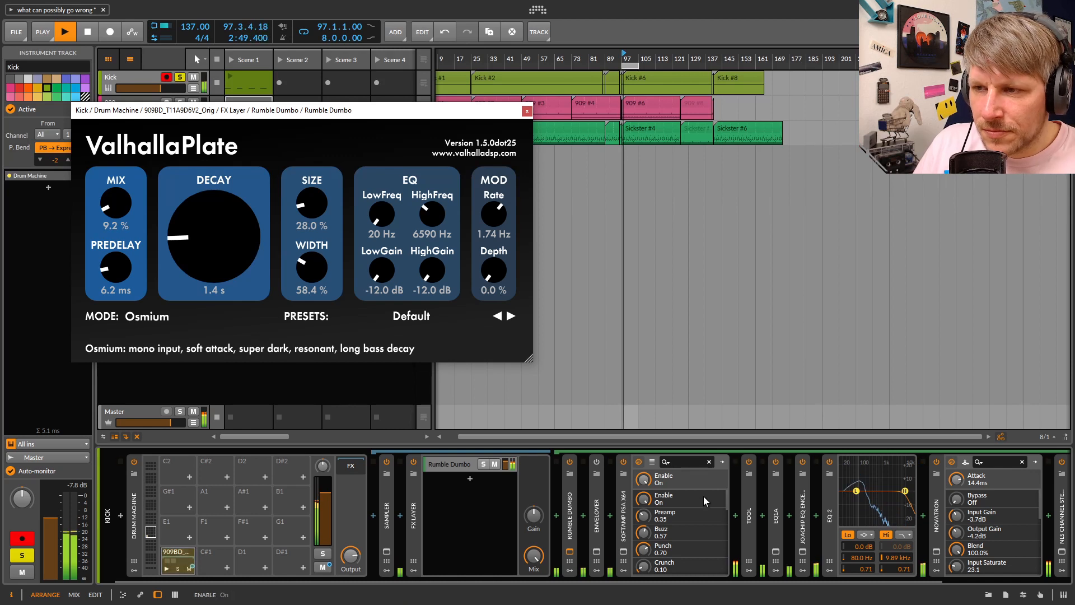
pyautogui.click(596, 464)
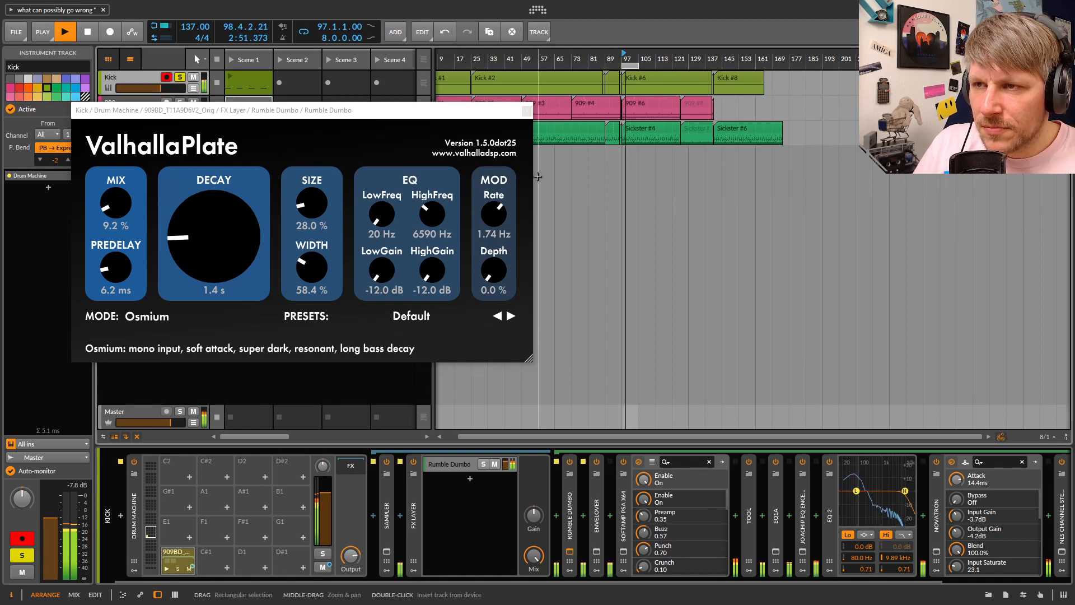
# Reduce the reverb mix to about 5%, set EQ HighFreq to 200 Hz, and close ValhallaPlate
pyautogui.moveTo(116, 206); pyautogui.dragTo(141, 220)
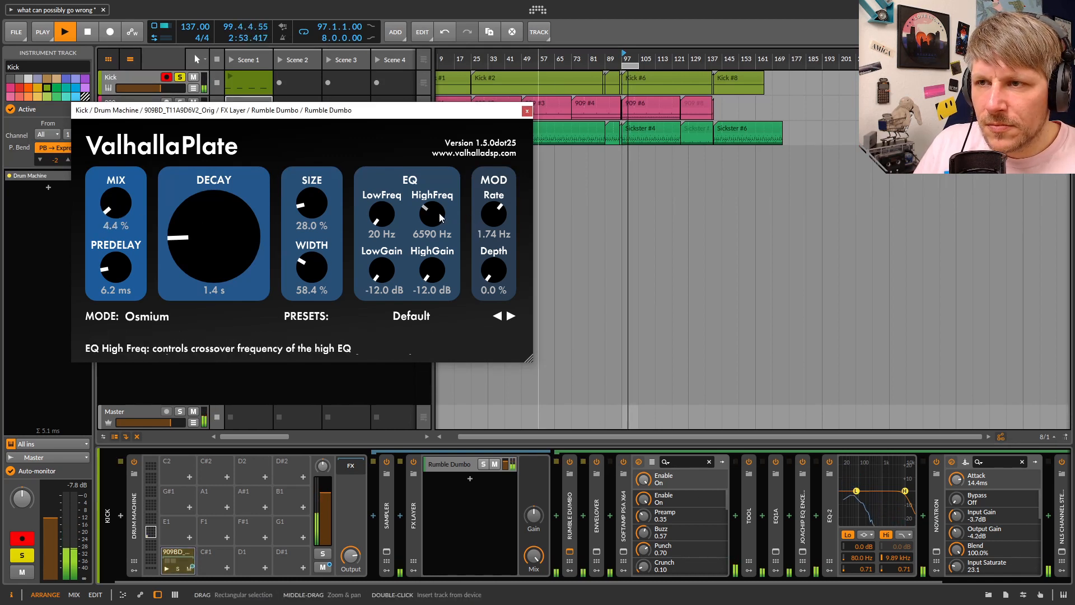
pyautogui.moveTo(439, 214); pyautogui.dragTo(443, 280)
pyautogui.moveTo(140, 207); pyautogui.dragTo(144, 199)
pyautogui.click(530, 112)
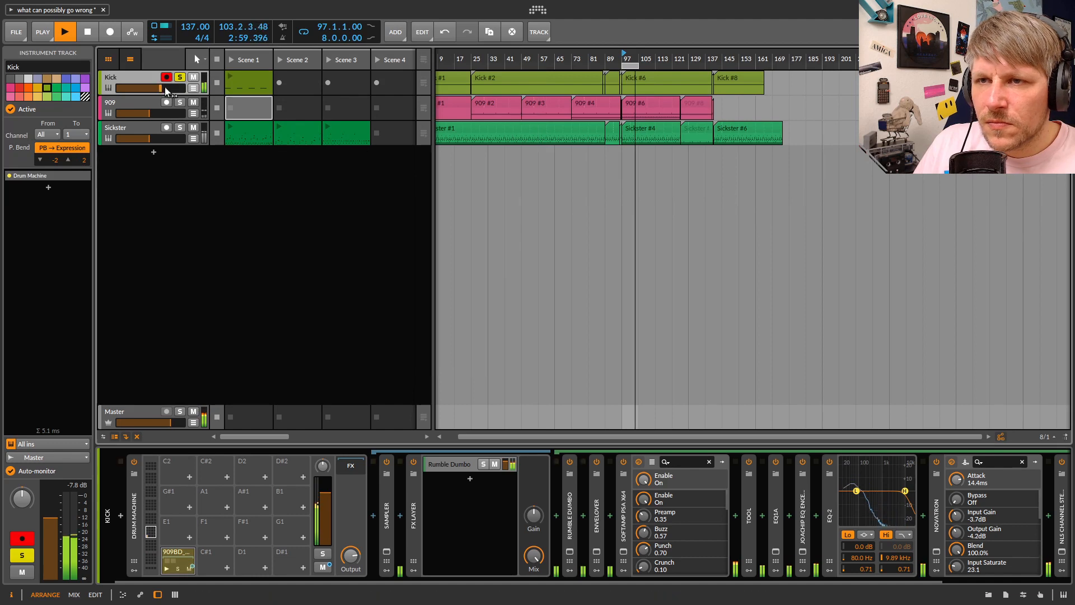
# Expand the Two-buss shizzle layer in the Master chain and bypass TDR Limiter 6 GE
pyautogui.click(133, 415)
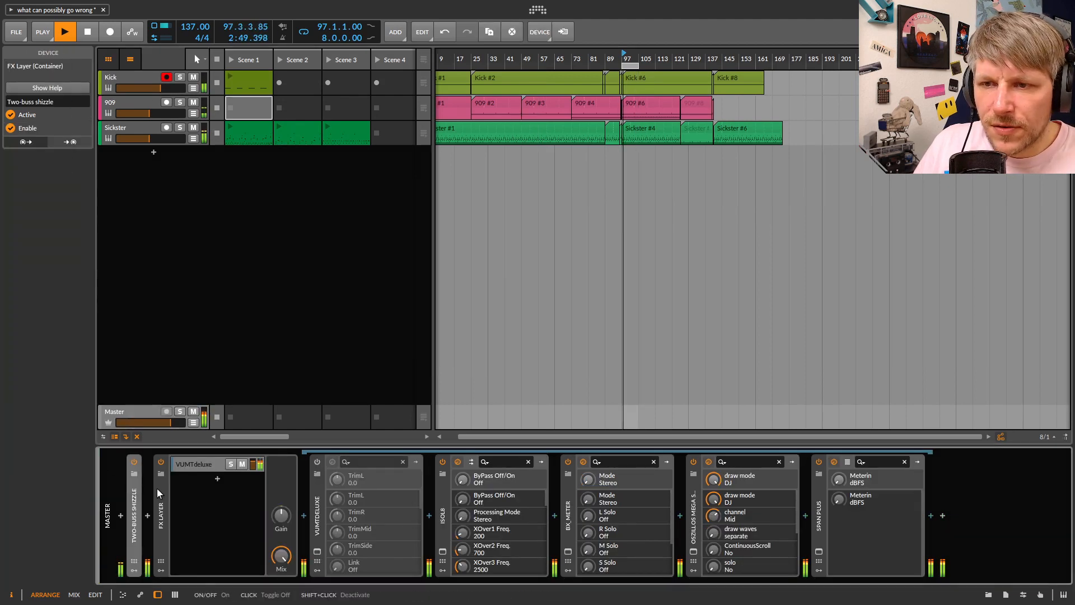
pyautogui.doubleClick(139, 497)
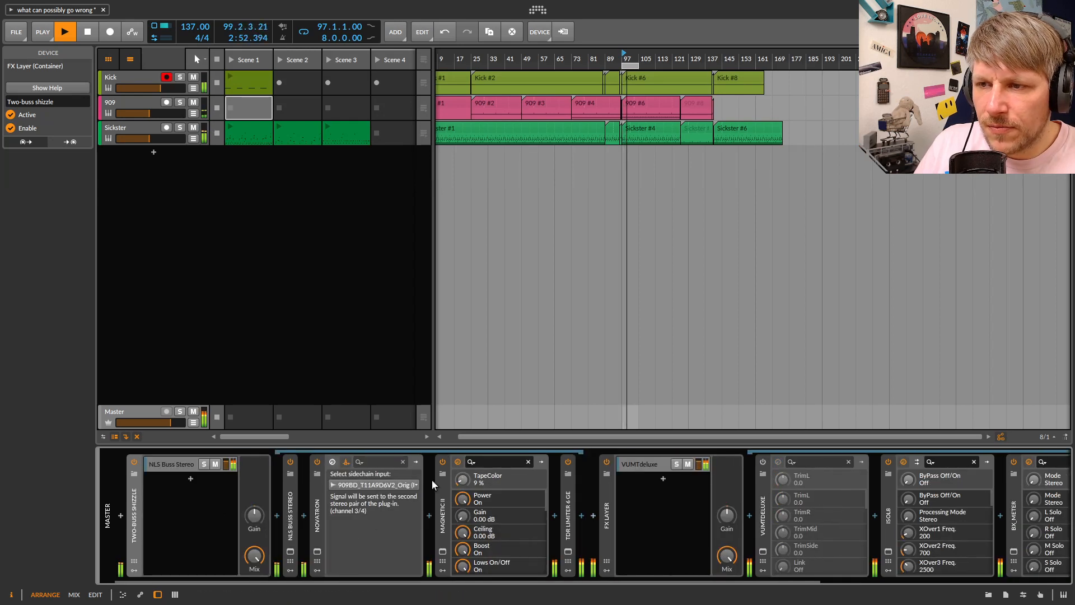
pyautogui.click(568, 463)
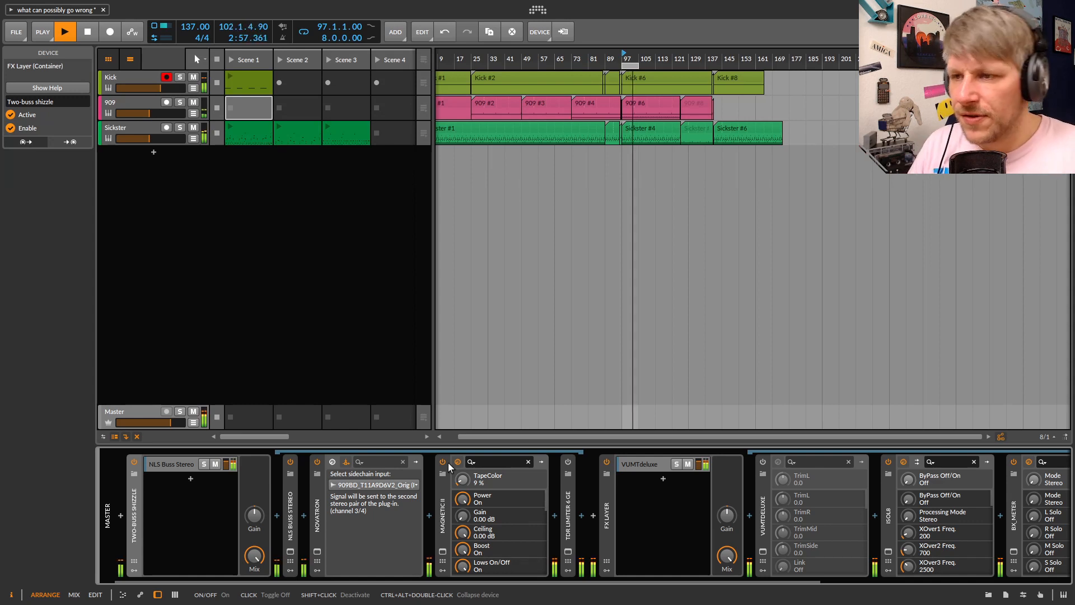
# Open the Novatron compressor's window in the Master chain and place it clear of the track list
pyautogui.click(321, 517)
pyautogui.click(317, 552)
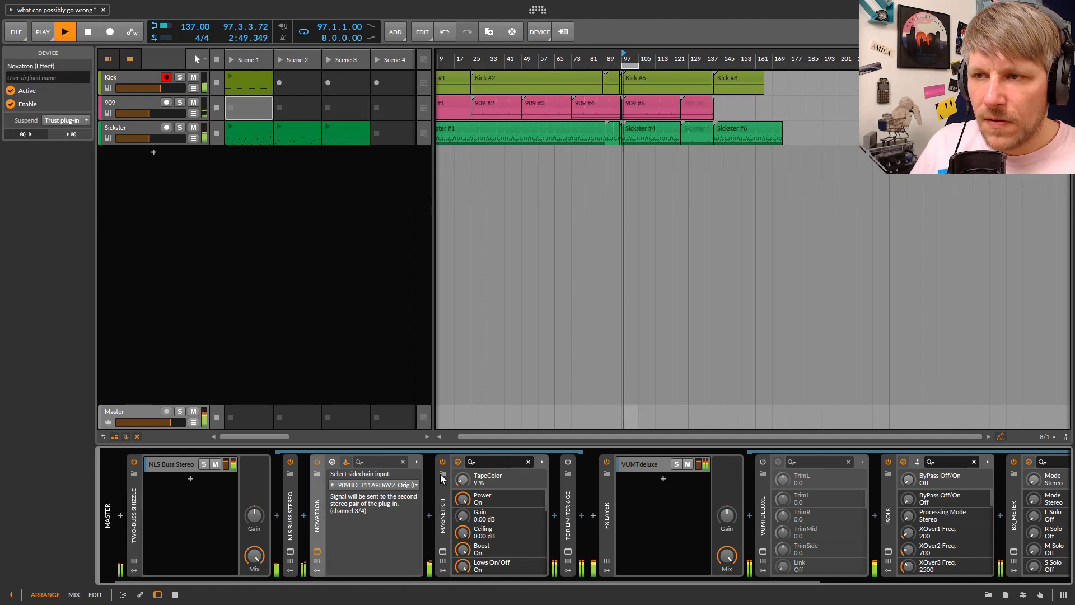
pyautogui.moveTo(406, 200); pyautogui.dragTo(677, 179)
# Reopen ValhallaPlate in the Kick chain, set its decay to 0.8 s and mix to 5.6%, and close it
pyautogui.doubleClick(131, 77)
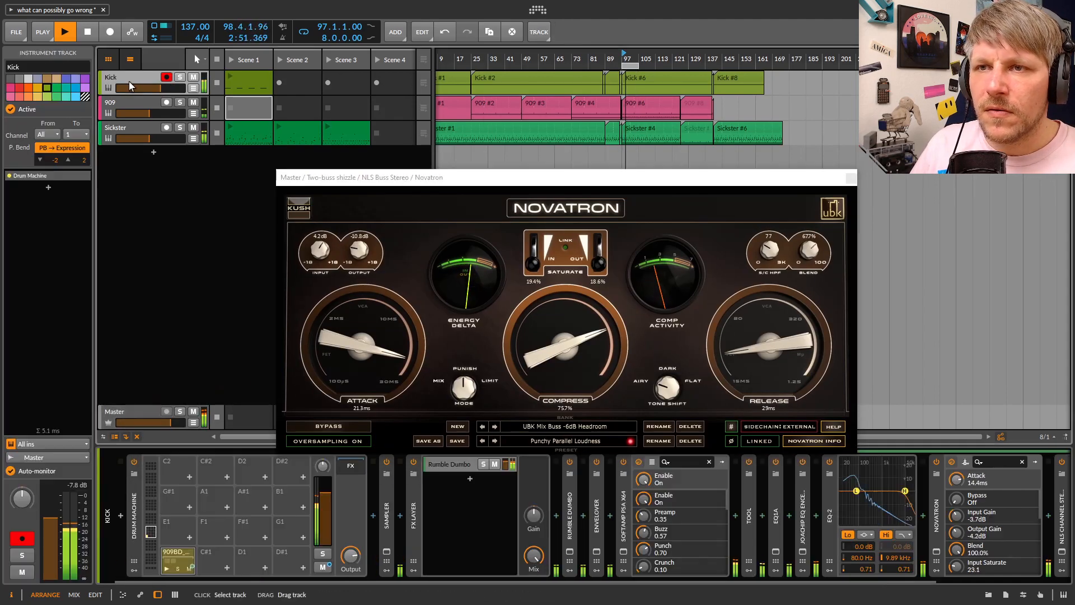
pyautogui.click(569, 551)
pyautogui.moveTo(113, 214); pyautogui.dragTo(112, 216)
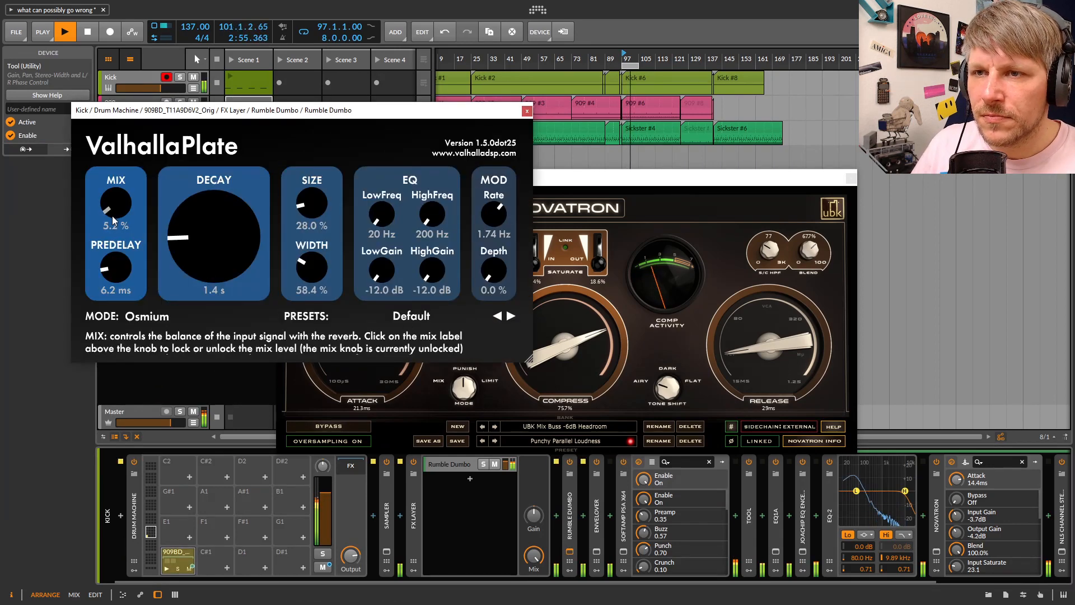
pyautogui.moveTo(226, 224); pyautogui.dragTo(203, 331)
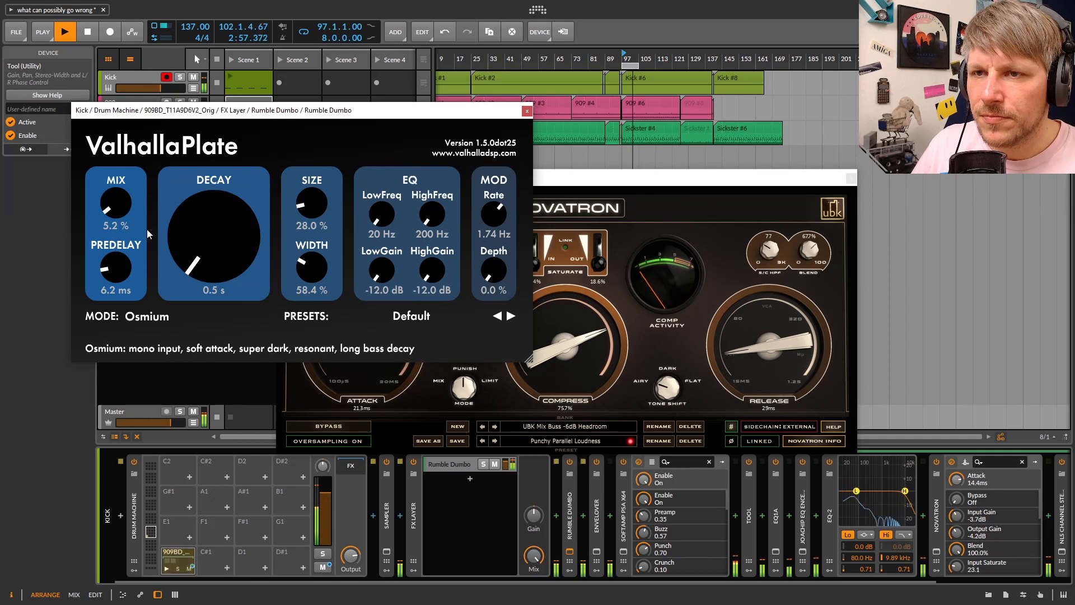
pyautogui.scroll(2, 121, 210)
pyautogui.scroll(2, 190, 261)
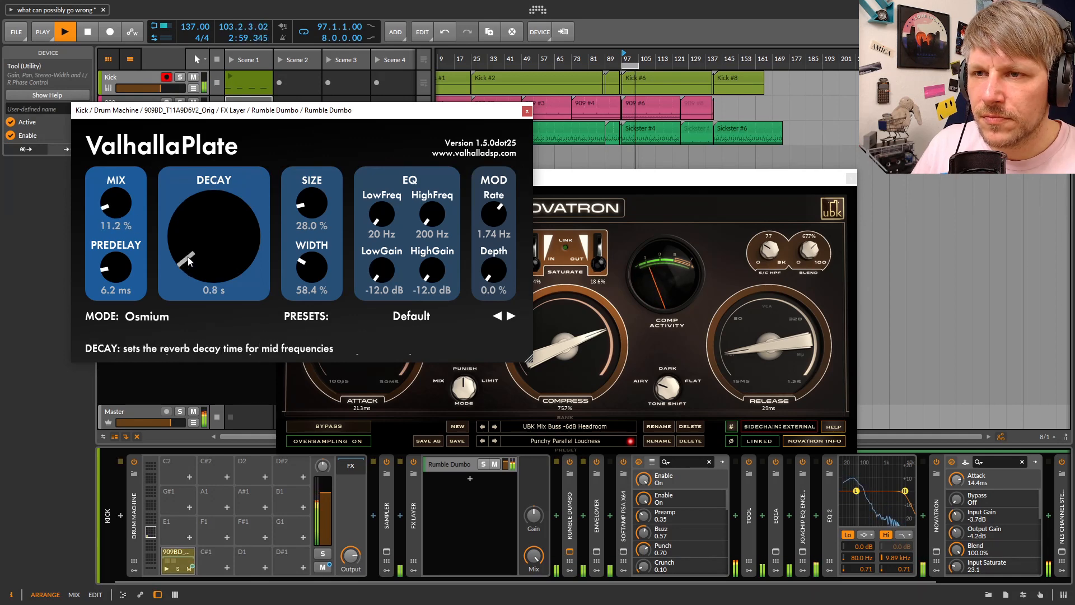
pyautogui.scroll(-2, 121, 219)
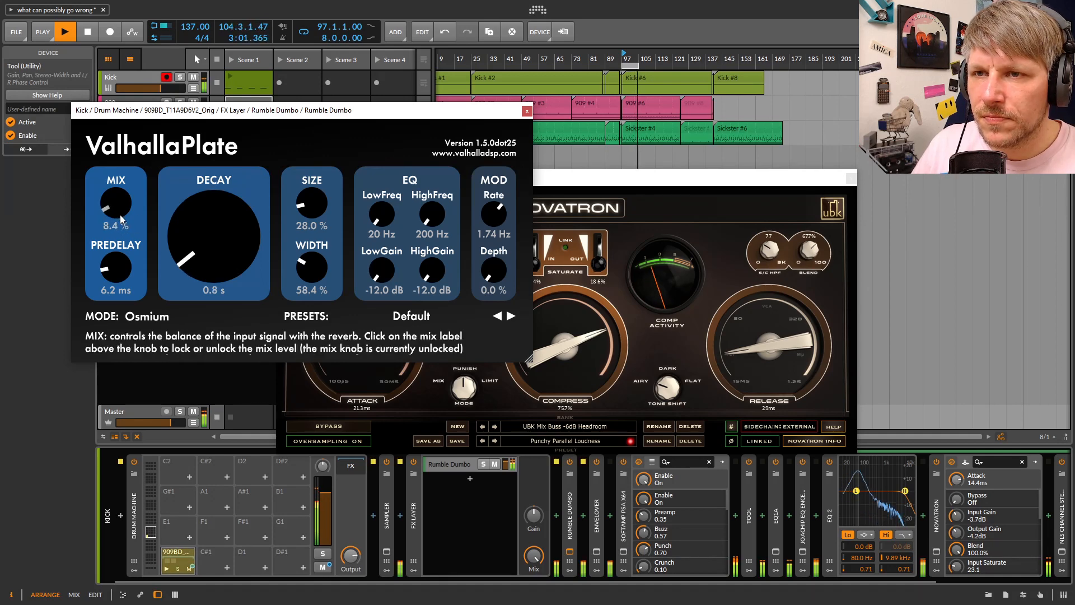
pyautogui.scroll(-1, 121, 221)
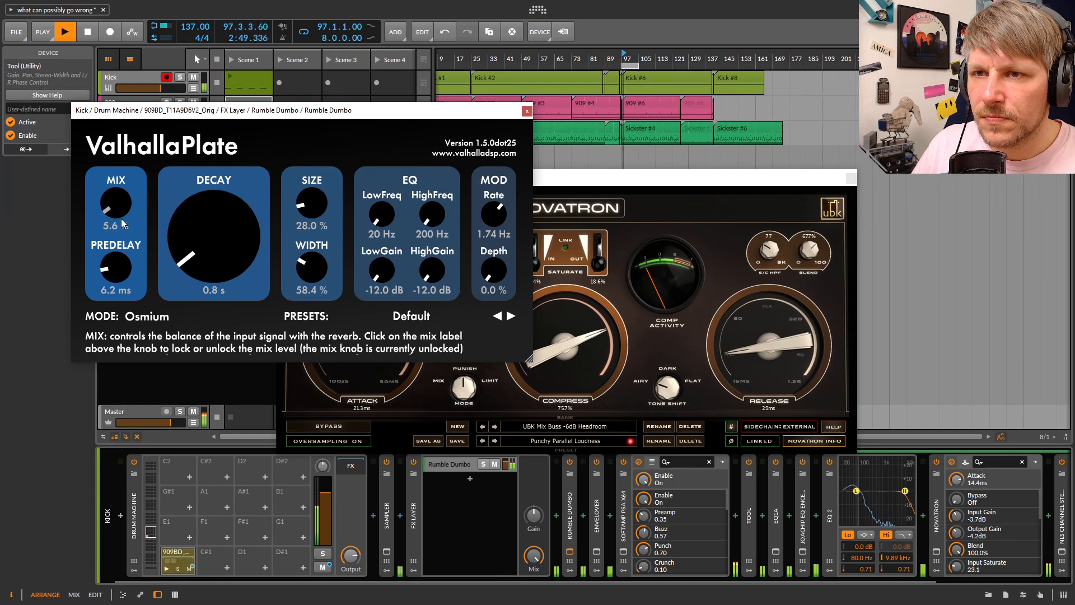
pyautogui.click(526, 111)
# Try the master Novatron's sidechain high-pass filter at 9 while watching its compression meter
pyautogui.moveTo(497, 178); pyautogui.dragTo(344, 136)
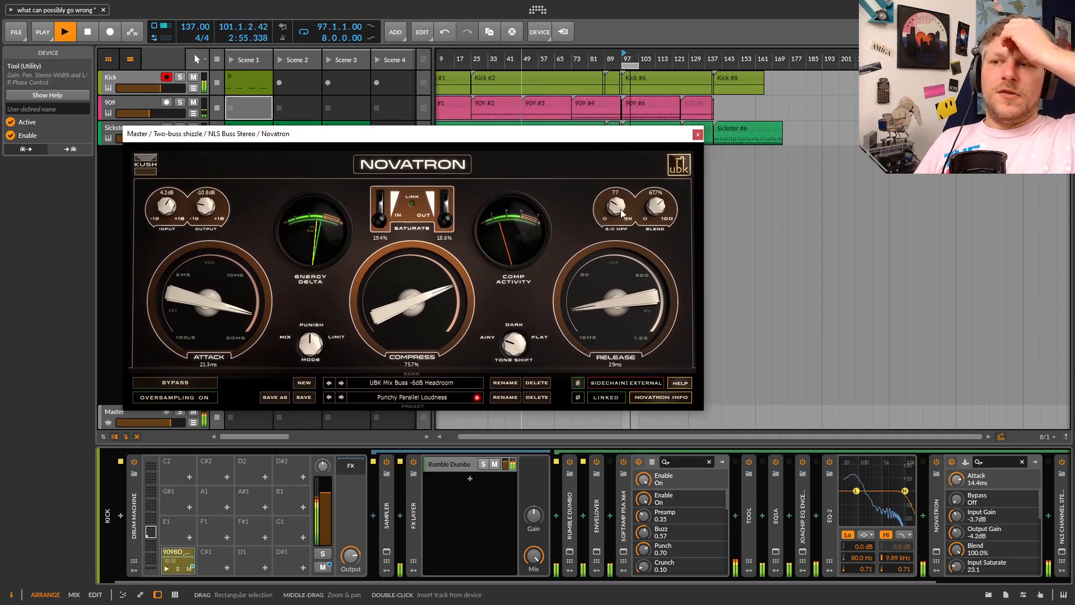
pyautogui.moveTo(621, 214); pyautogui.dragTo(647, 300)
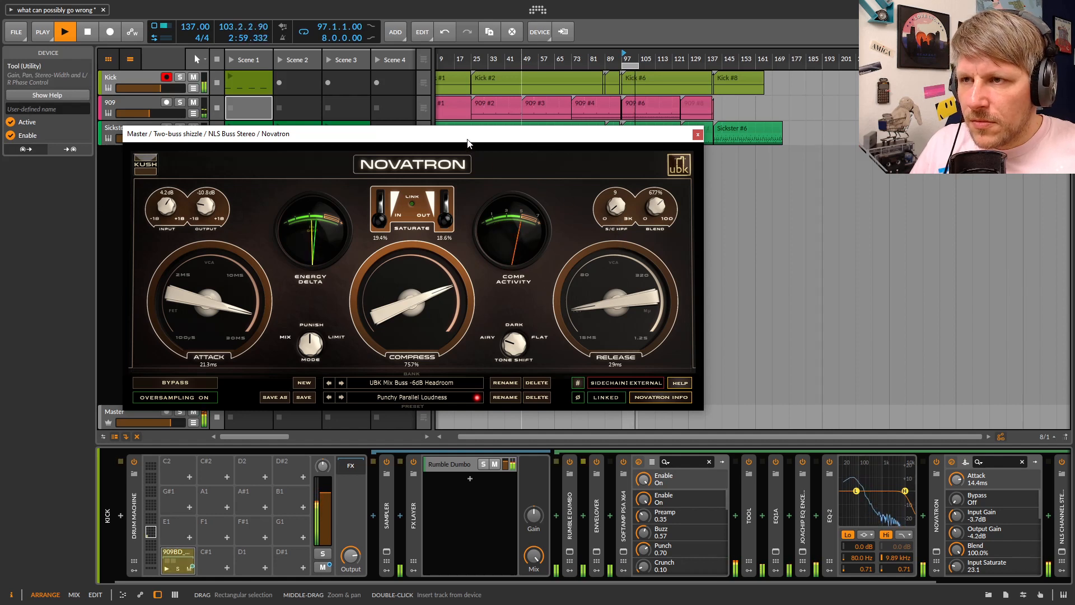
pyautogui.moveTo(467, 137); pyautogui.dragTo(478, 121)
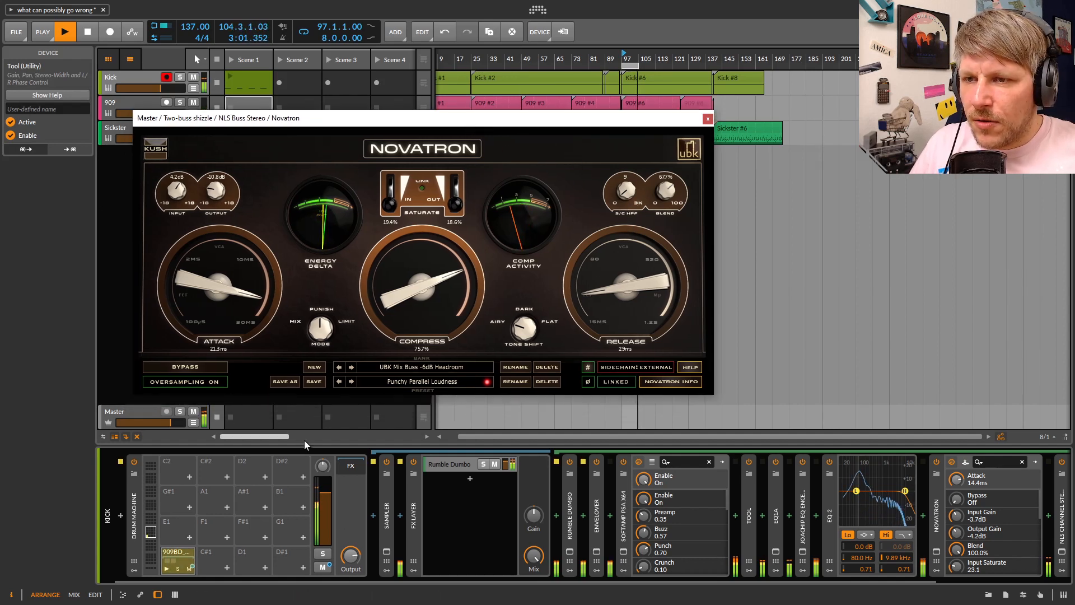
# Return to the Master chain, set Novatron's sidechain high-pass filter to 81, and close its window
pyautogui.click(133, 415)
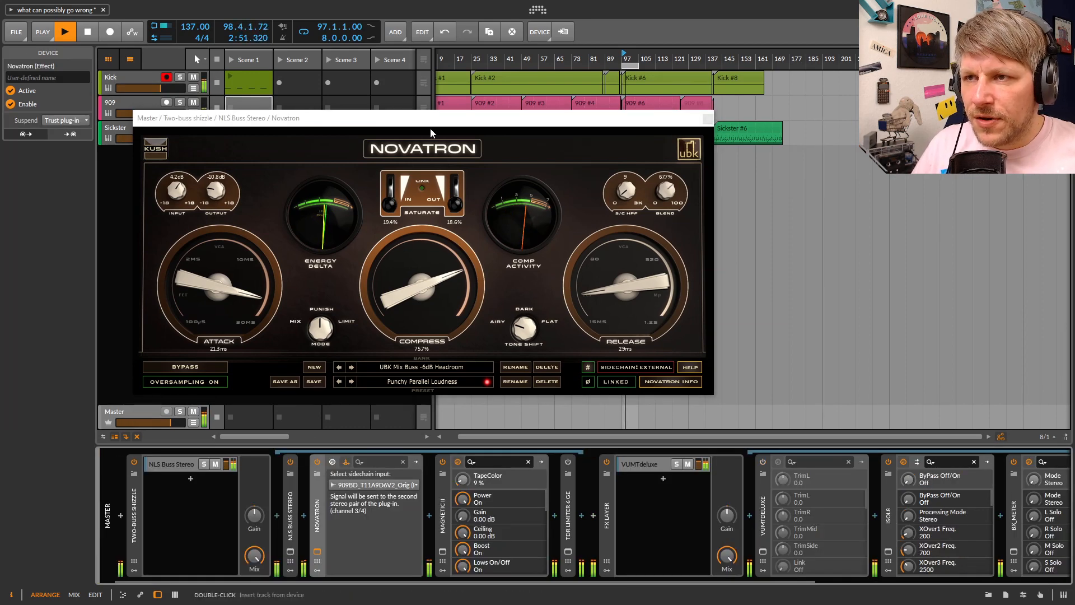
pyautogui.moveTo(429, 118); pyautogui.dragTo(502, 107)
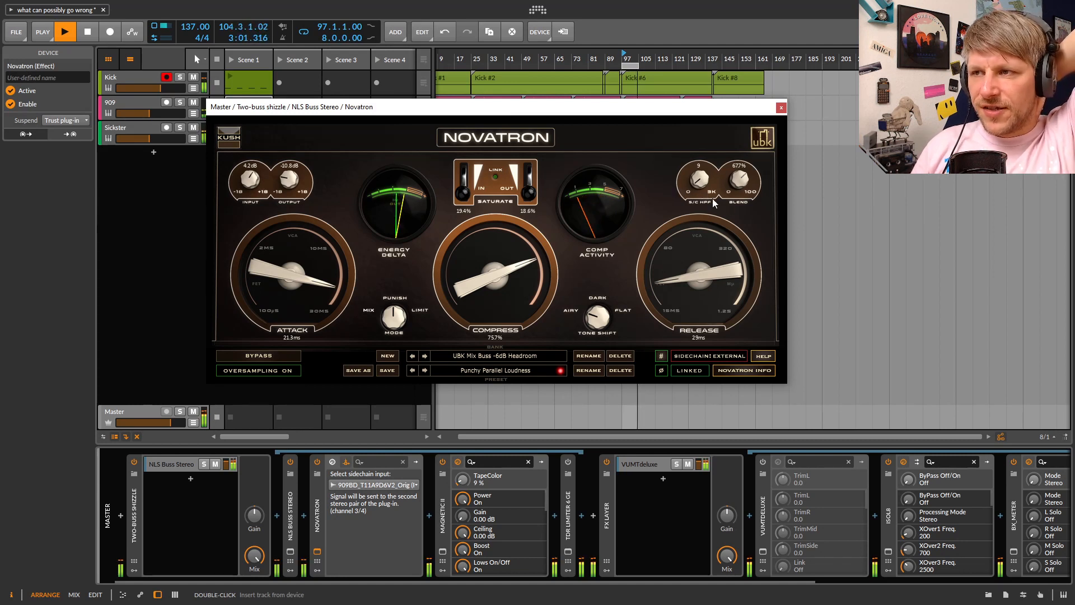
pyautogui.moveTo(699, 178); pyautogui.dragTo(696, 127)
pyautogui.moveTo(634, 114)
pyautogui.mouseDown()
pyautogui.moveTo(604, 112)
pyautogui.moveTo(615, 117)
pyautogui.mouseUp()
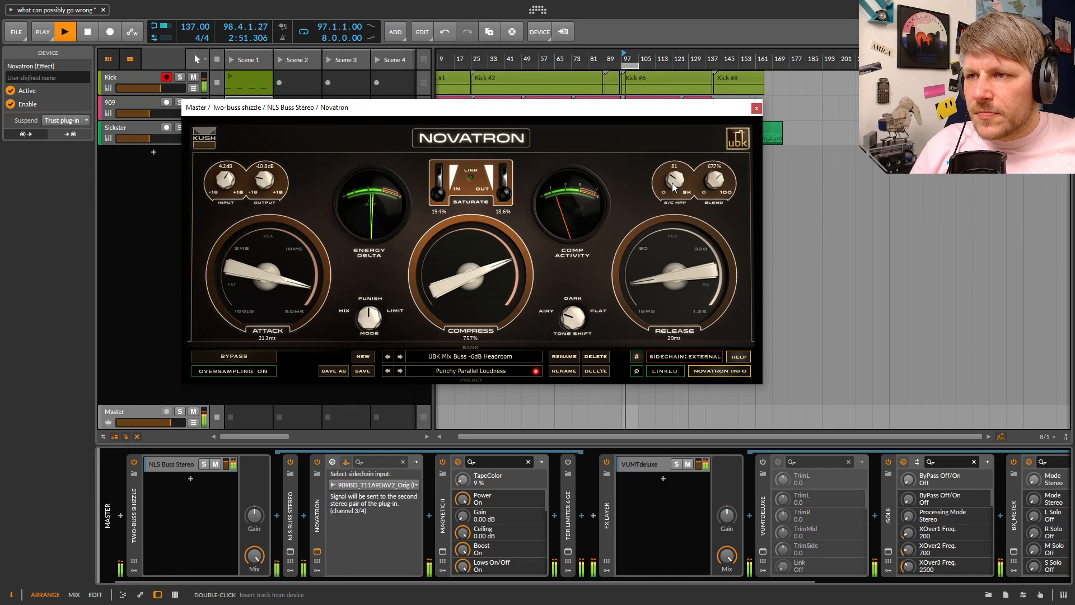
pyautogui.click(755, 111)
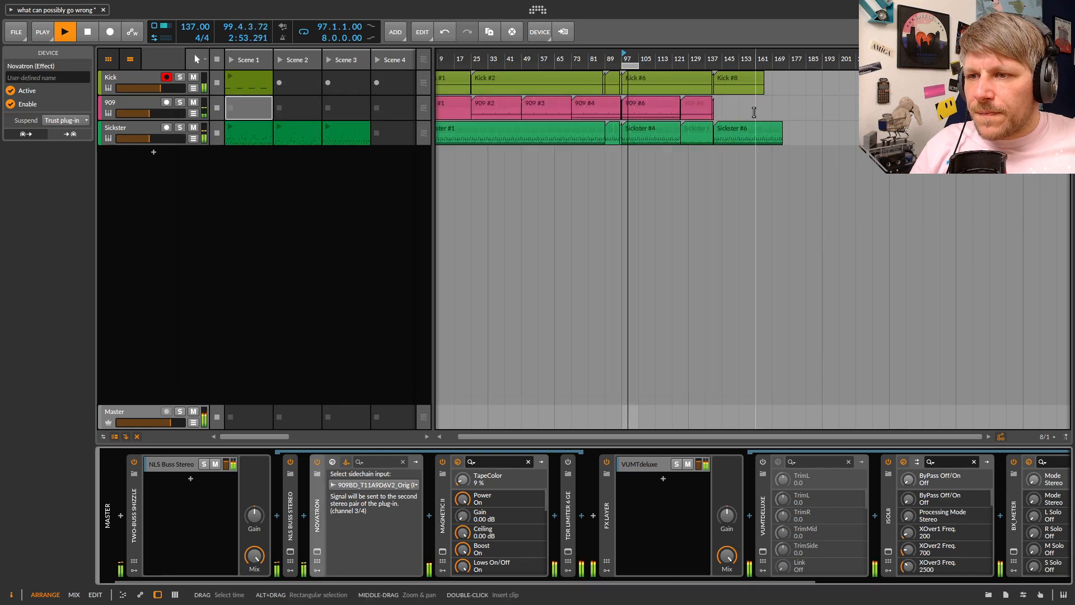
# Show the Sickster track's device chain and open the Novatron compressor inside its Multi-Transients layer
pyautogui.click(142, 130)
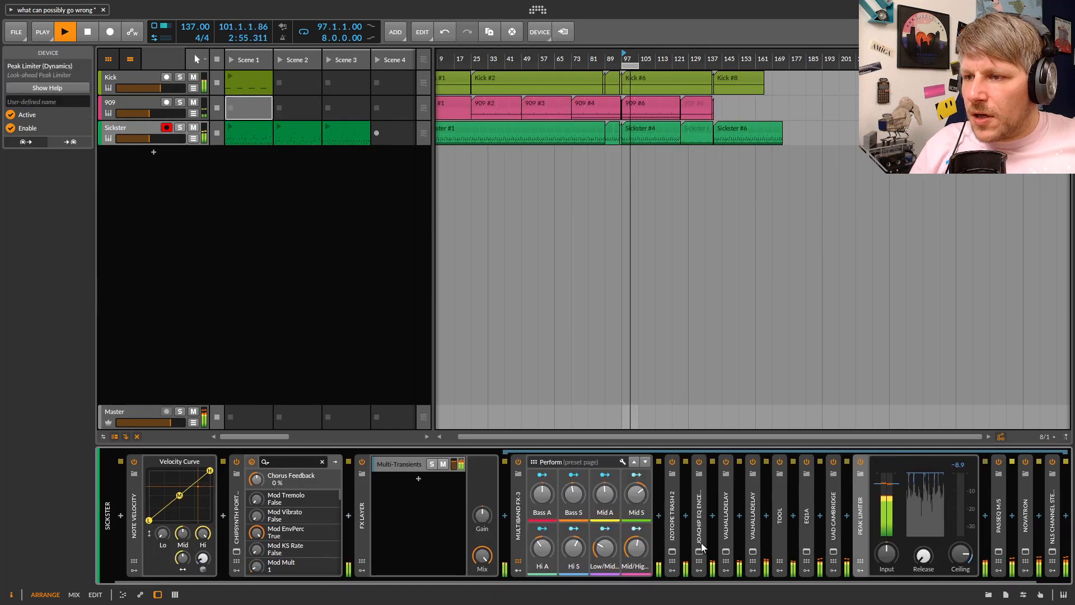
pyautogui.moveTo(953, 582); pyautogui.dragTo(987, 582)
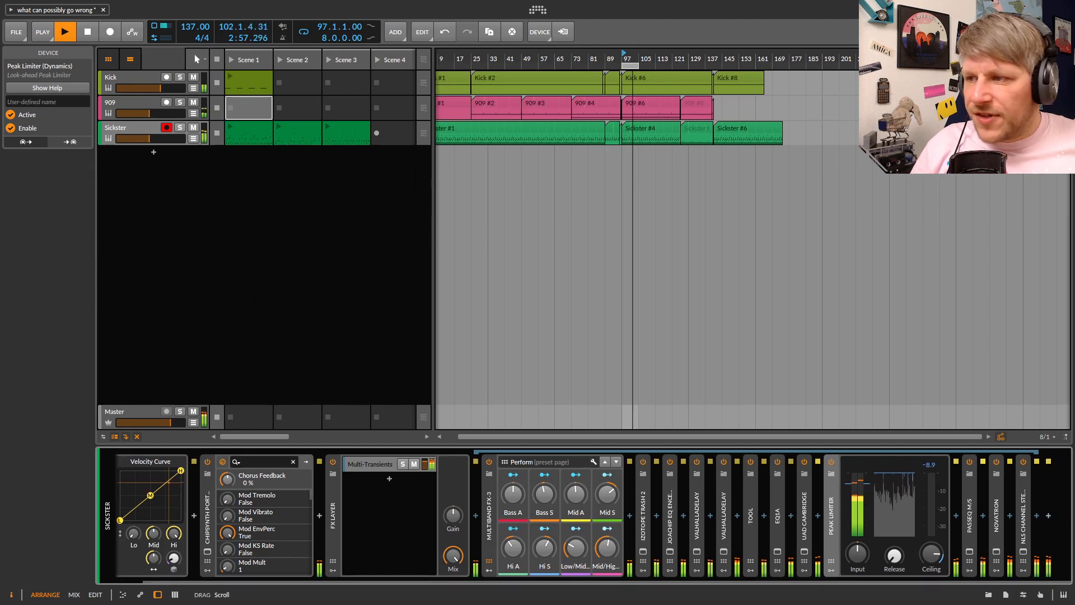
pyautogui.click(997, 552)
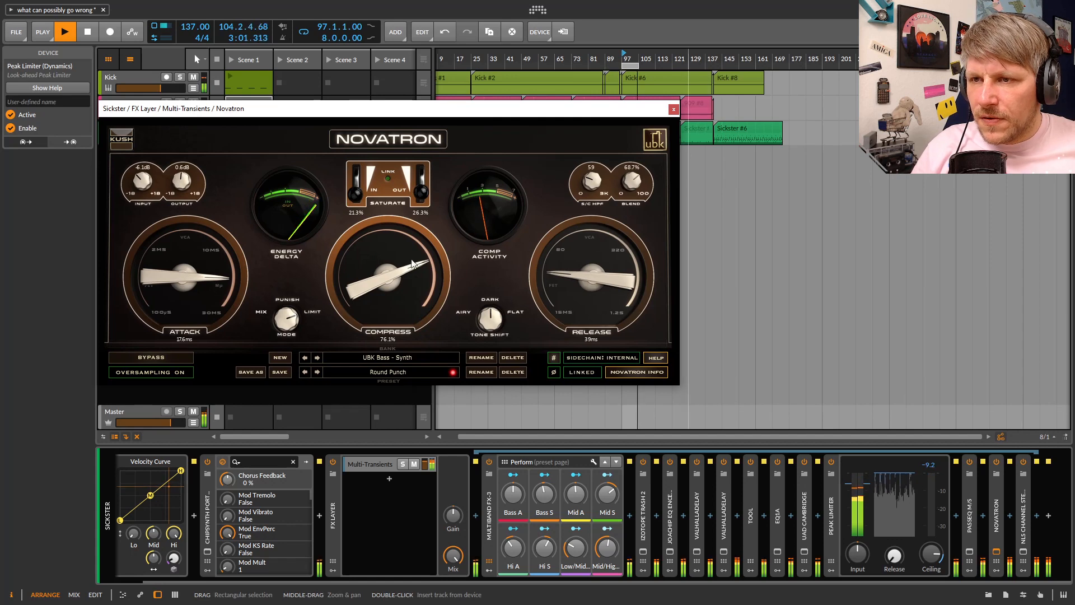
pyautogui.moveTo(392, 108); pyautogui.dragTo(622, 124)
# Solo the Sickster track and set its Novatron's blend to 100% and sidechain high-pass filter to 9
pyautogui.click(179, 132)
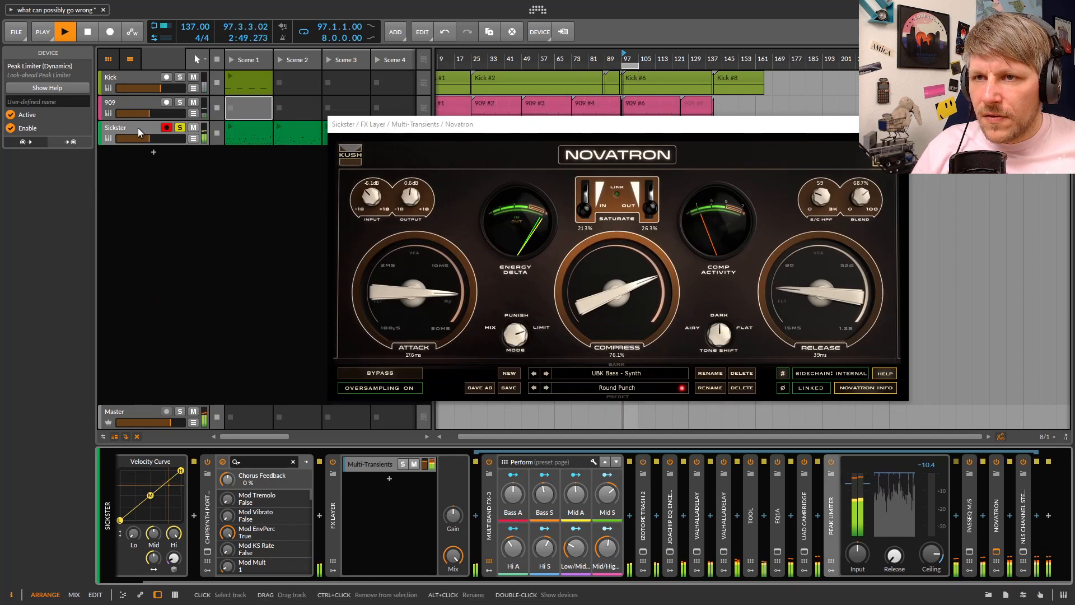
pyautogui.moveTo(693, 133); pyautogui.dragTo(794, 126)
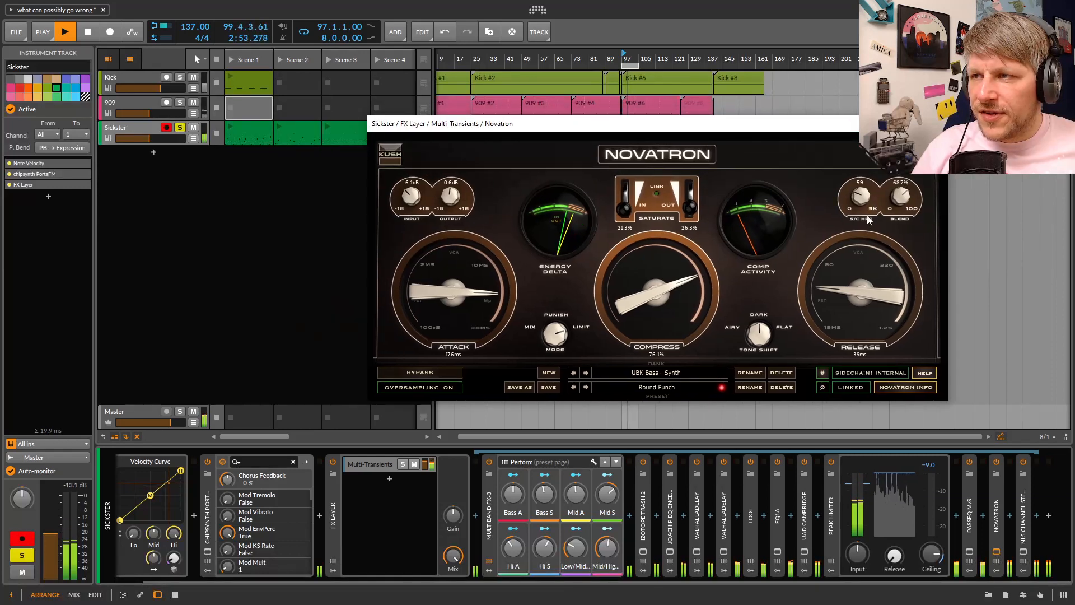
pyautogui.moveTo(899, 191); pyautogui.dragTo(899, 135)
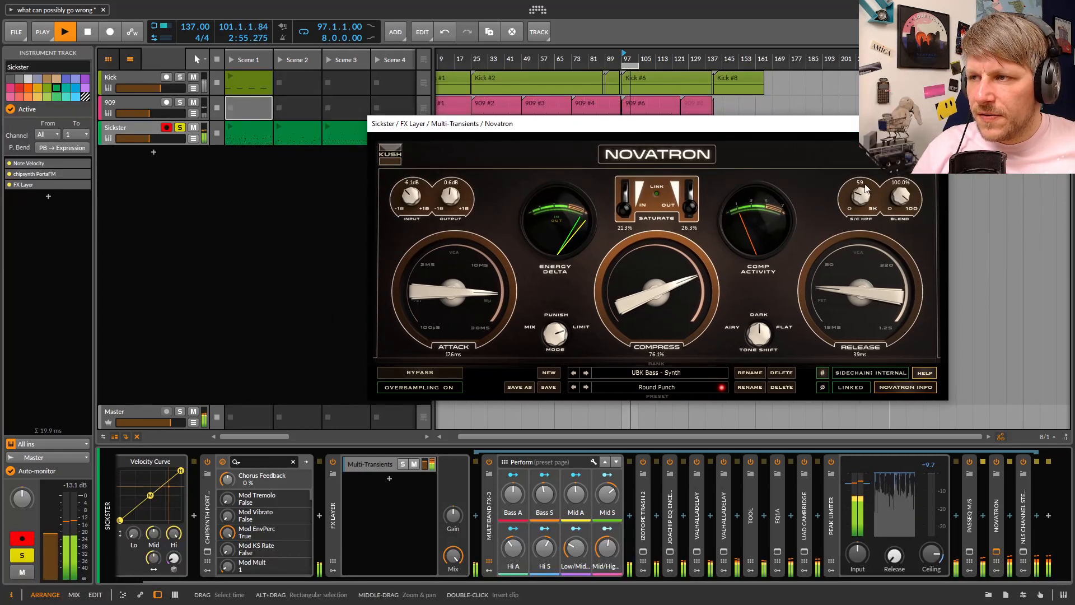
pyautogui.moveTo(857, 196); pyautogui.dragTo(867, 316)
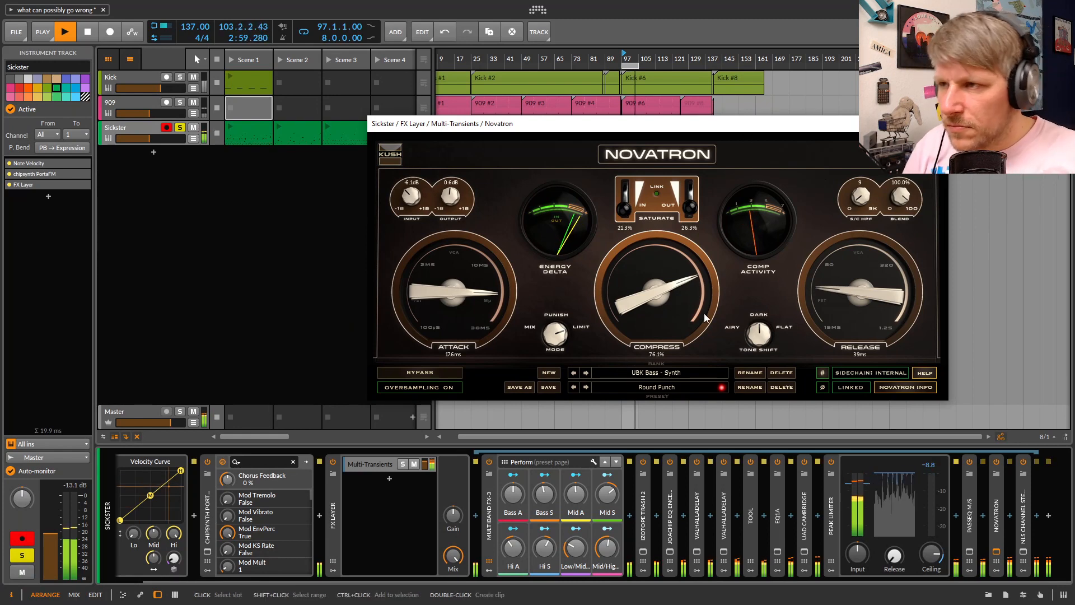
# Switch to the DIGICheck Totalyser and place it below the Novatron window to monitor the spectrum and levels
pyautogui.press('super')
pyautogui.click(314, 593)
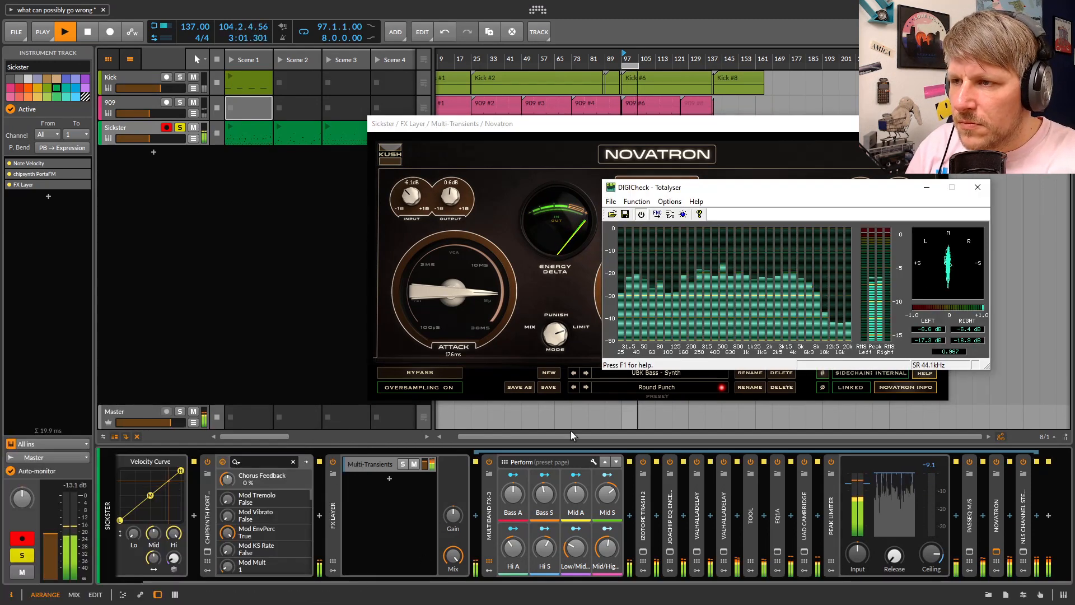
pyautogui.moveTo(783, 187); pyautogui.dragTo(681, 422)
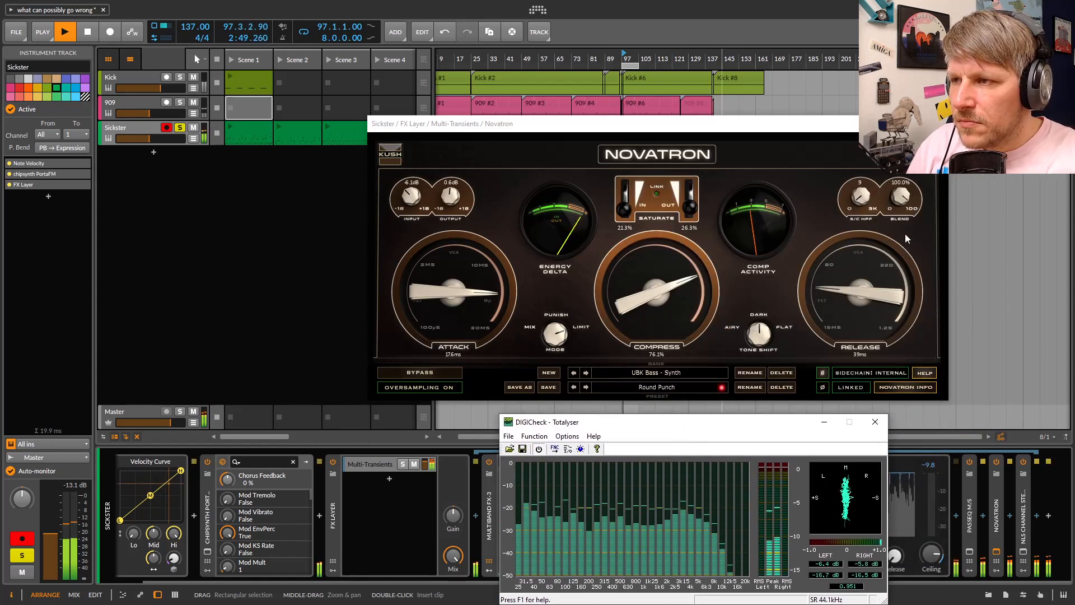
# Set the Sickster Novatron's compression to 100% and raise its sidechain high-pass filter to 82
pyautogui.moveTo(863, 200)
pyautogui.mouseDown()
pyautogui.moveTo(863, 189)
pyautogui.moveTo(862, 199)
pyautogui.mouseUp()
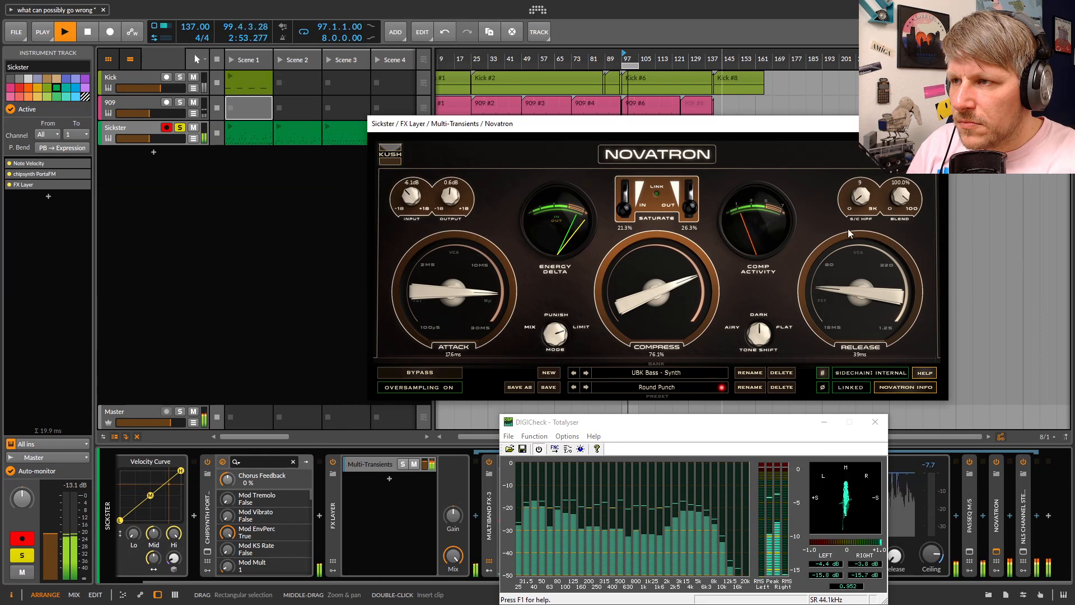
pyautogui.moveTo(651, 301); pyautogui.dragTo(684, 189)
pyautogui.moveTo(663, 125); pyautogui.dragTo(555, 85)
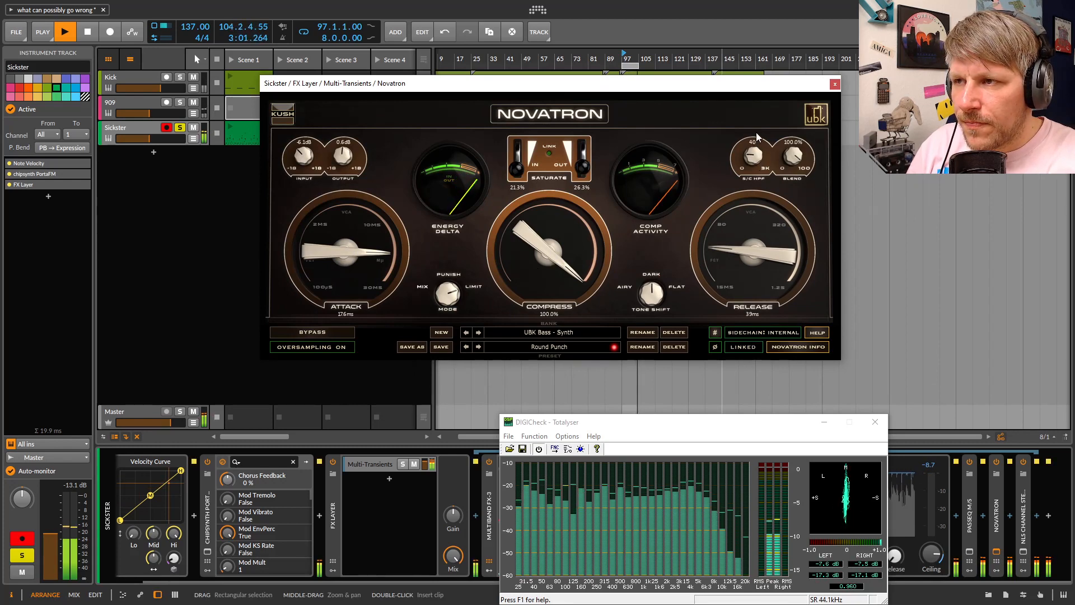
pyautogui.moveTo(755, 128); pyautogui.dragTo(750, 113)
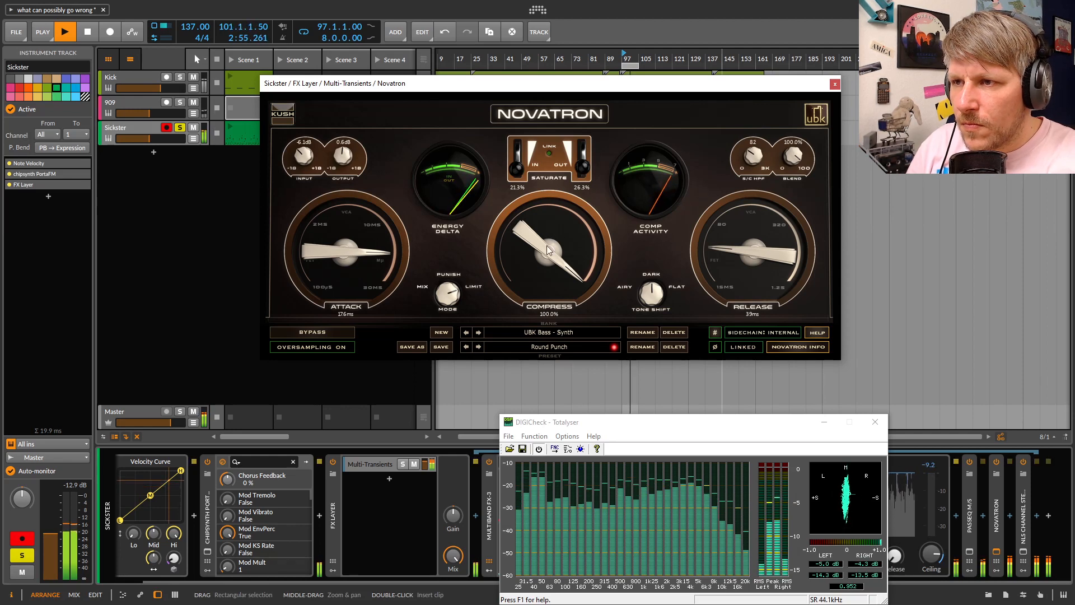
# Reduce the Sickster Novatron's compression to 70.3%, and close the Novatron and Totalyser windows
pyautogui.moveTo(542, 251); pyautogui.dragTo(542, 297)
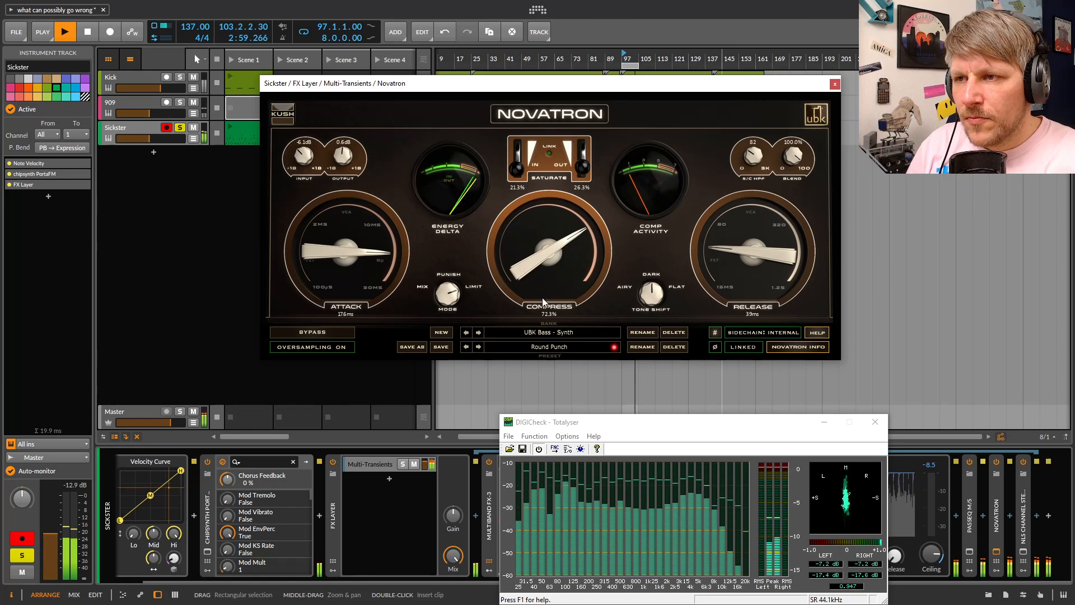
pyautogui.moveTo(549, 252); pyautogui.dragTo(549, 255)
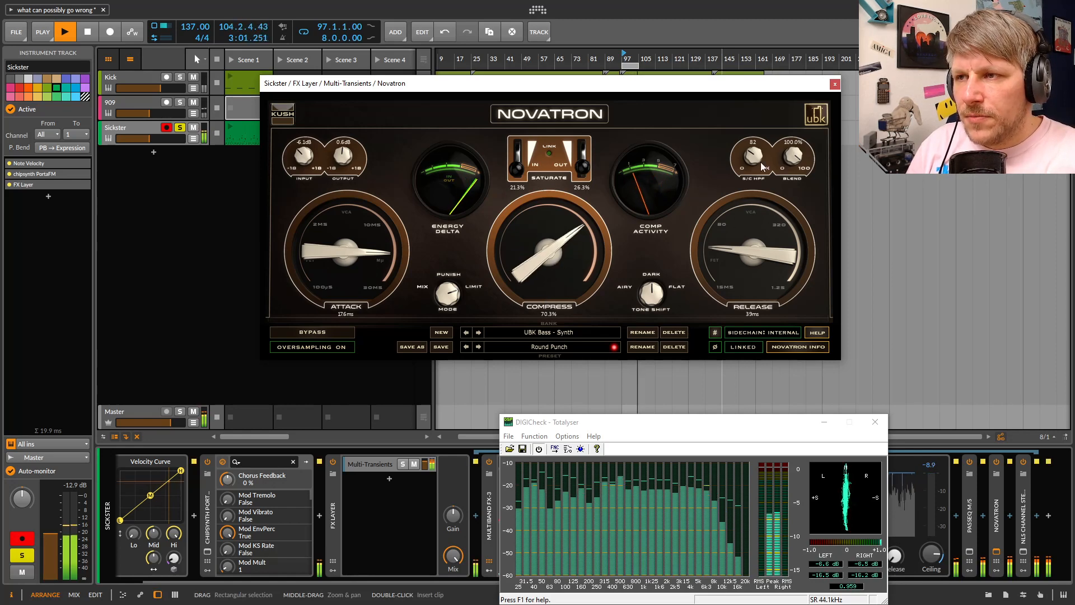
pyautogui.click(835, 84)
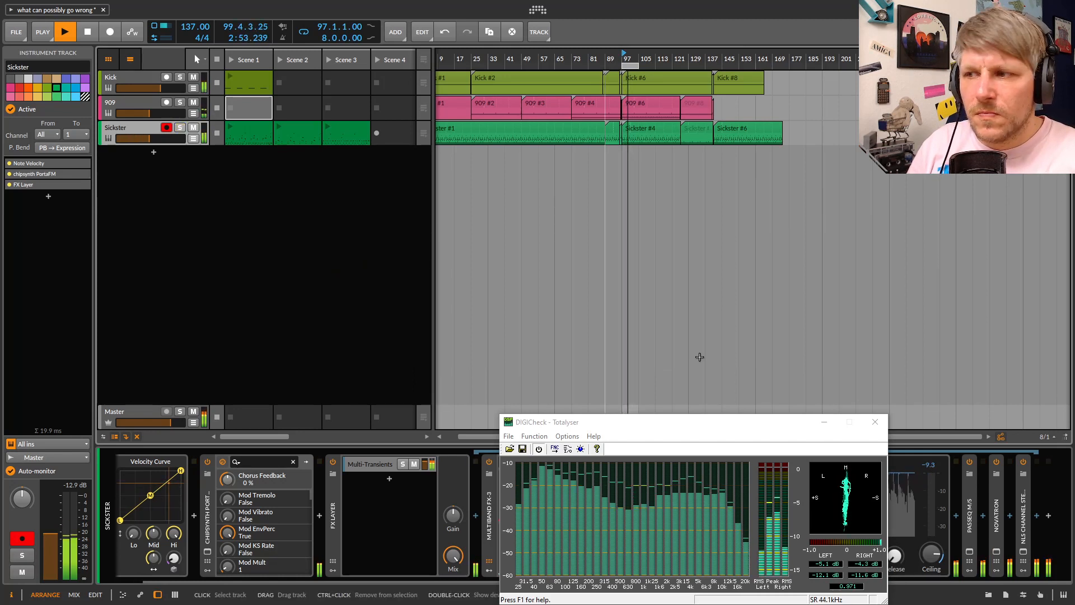
pyautogui.click(875, 421)
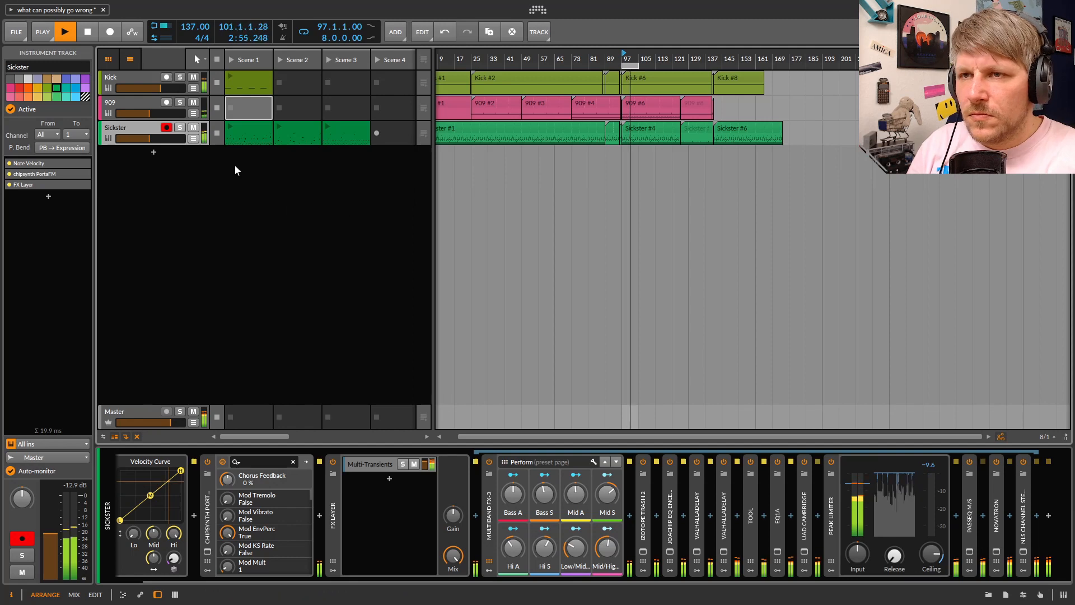
# Show the Kick track's device chain, start playback from bar 81 and turn off the transport loop
pyautogui.moveTo(152, 82); pyautogui.dragTo(151, 83)
pyautogui.click(145, 76)
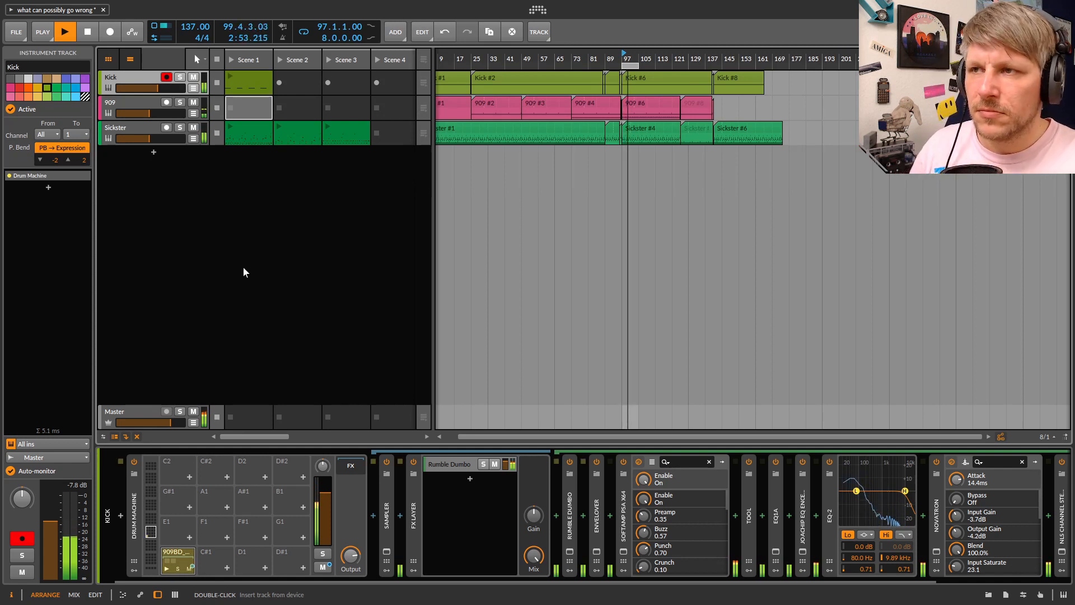
pyautogui.moveTo(522, 58); pyautogui.dragTo(541, 59)
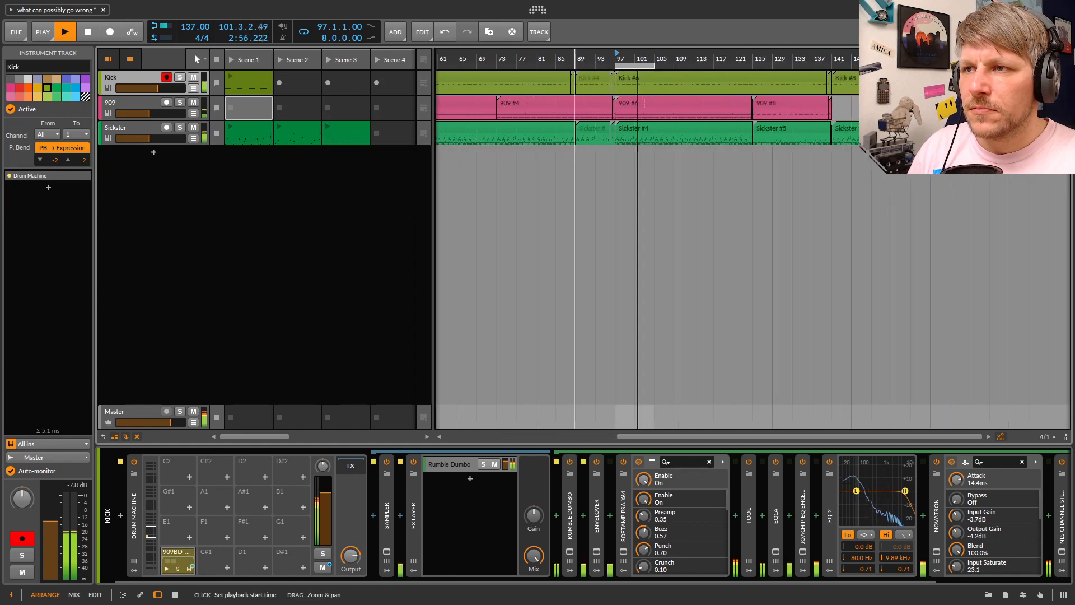
pyautogui.click(541, 59)
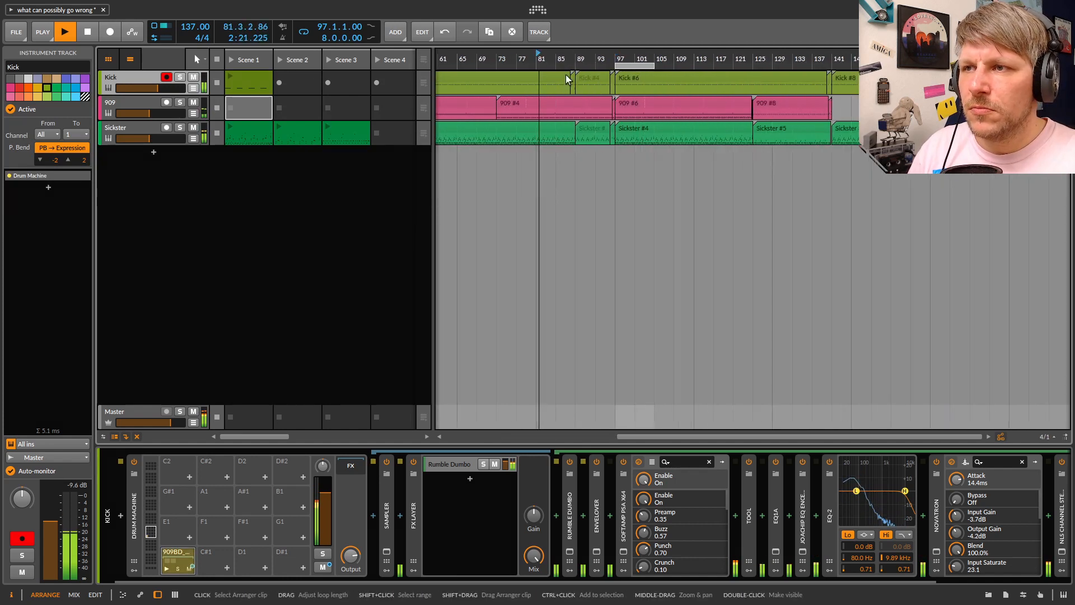
pyautogui.click(304, 33)
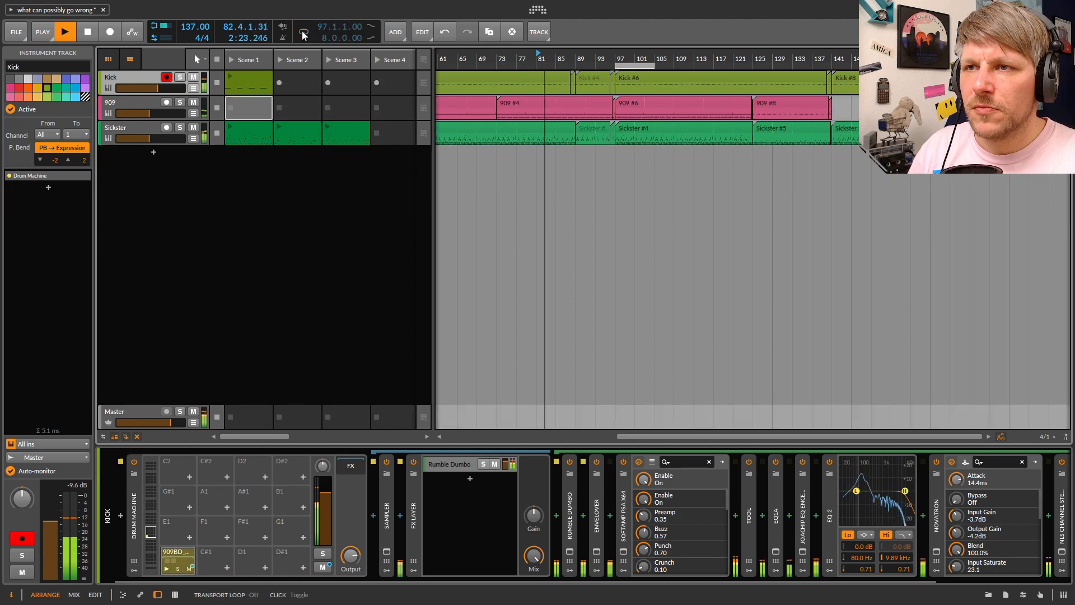
# Show the Sickster track's device chain and open the first ValhallaDelay in its Multi-Transients layer
pyautogui.click(138, 103)
pyautogui.click(130, 130)
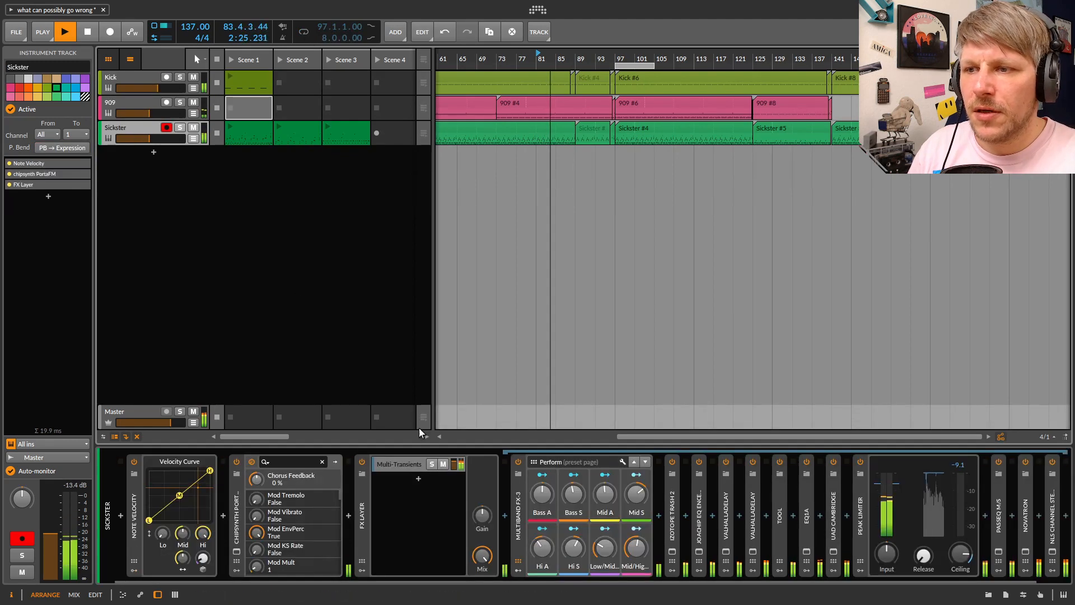
pyautogui.click(726, 552)
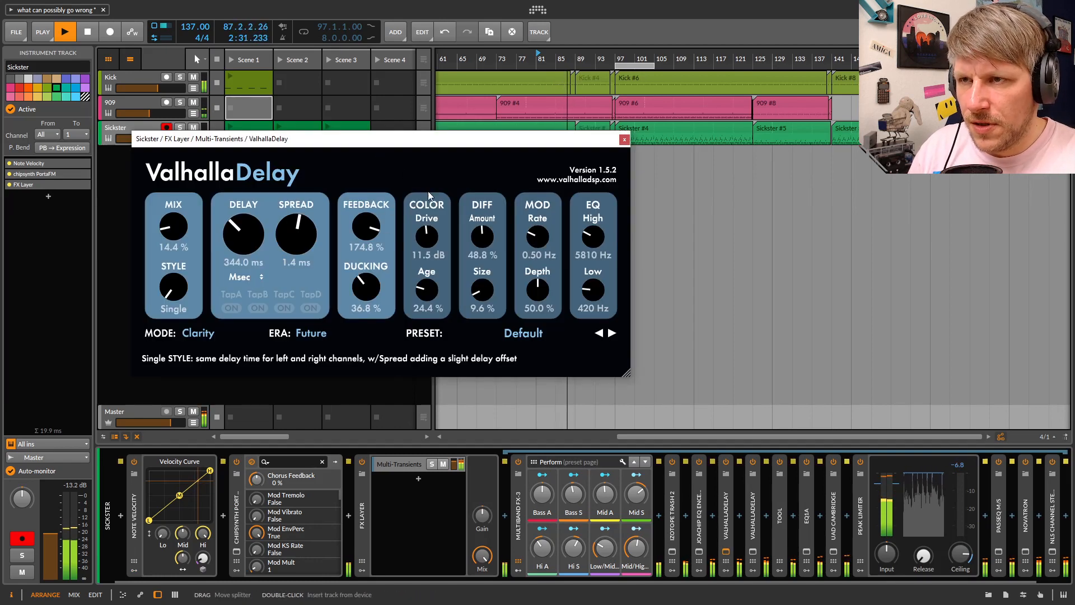
pyautogui.moveTo(393, 142); pyautogui.dragTo(467, 287)
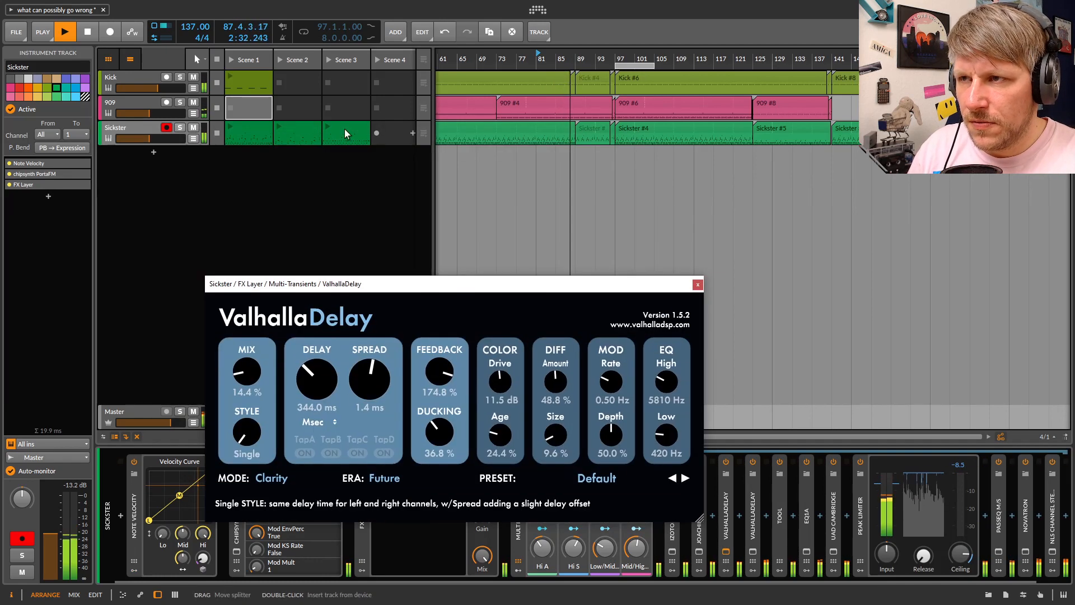
# Show the Sickster track's automation lanes, watch ValhallaDelay follow its automation during playback, and close its window
pyautogui.click(194, 138)
pyautogui.moveTo(555, 282); pyautogui.dragTo(555, 298)
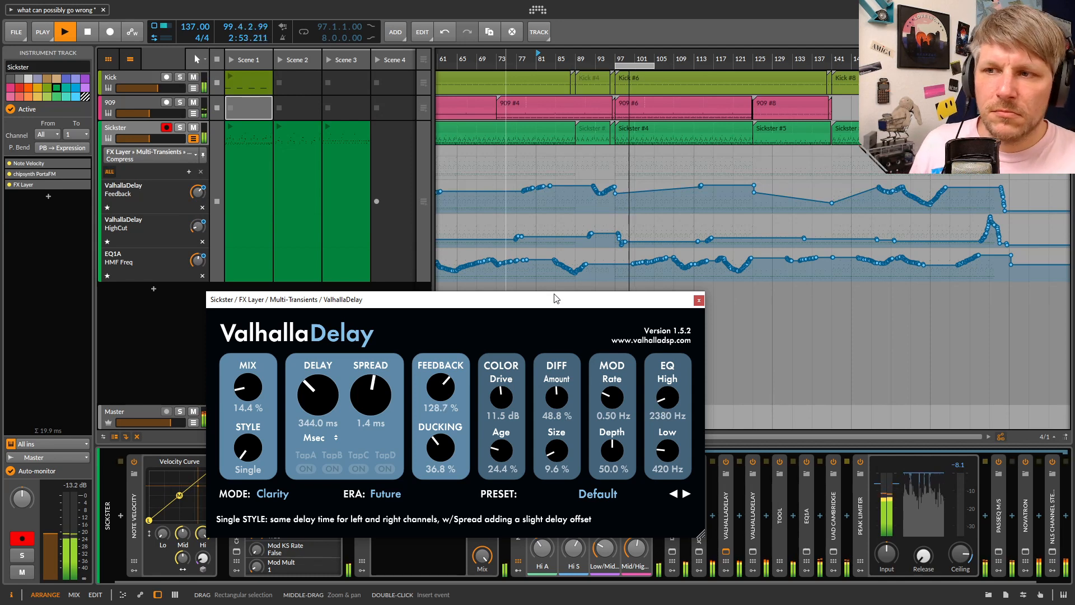
pyautogui.click(699, 300)
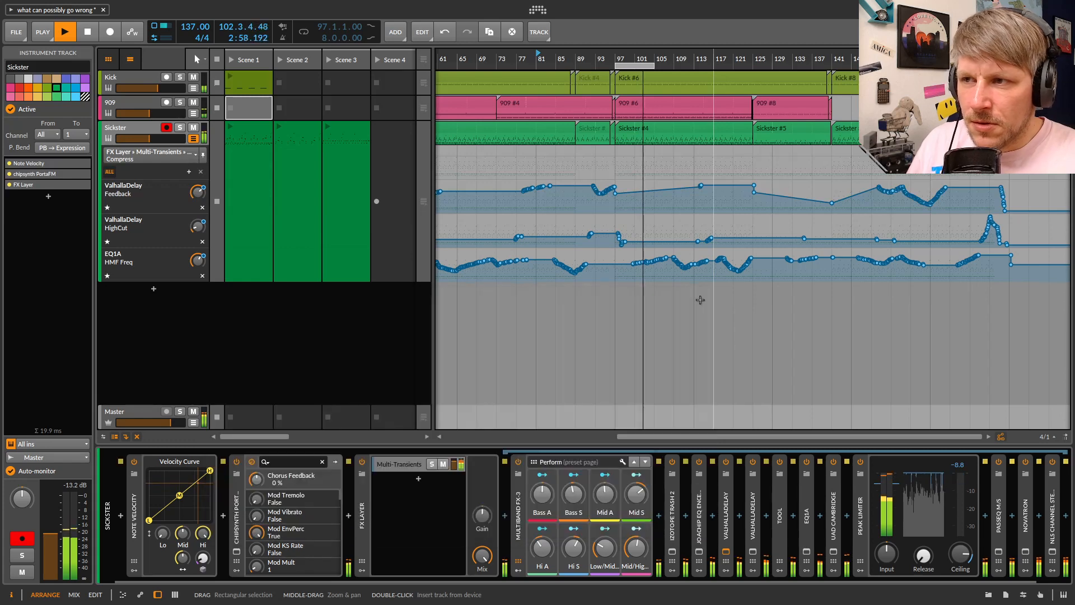
pyautogui.click(323, 326)
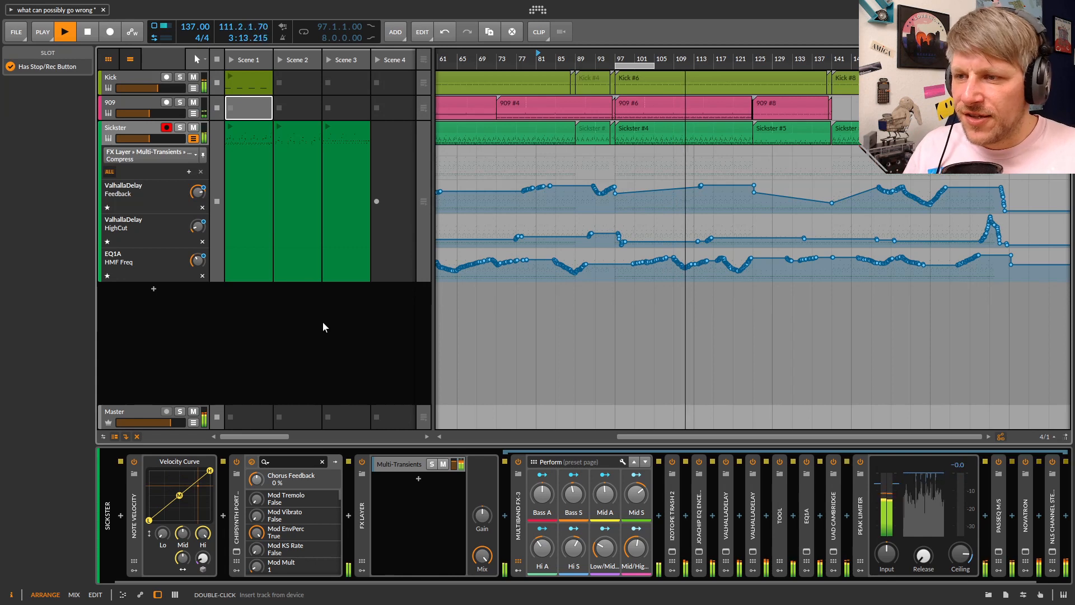
# Review the Sickster layer's effects in order, selecting Multiband FX-3, JoaCHIP EQ Enceladus, UAD Cambridge and Passeq M/S
pyautogui.click(520, 512)
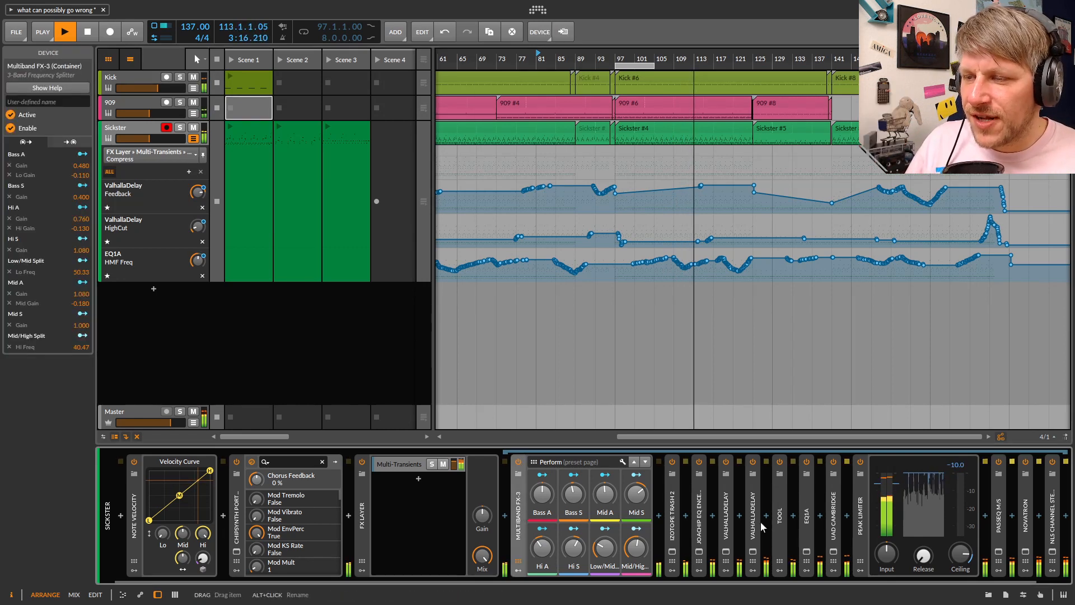
pyautogui.click(700, 524)
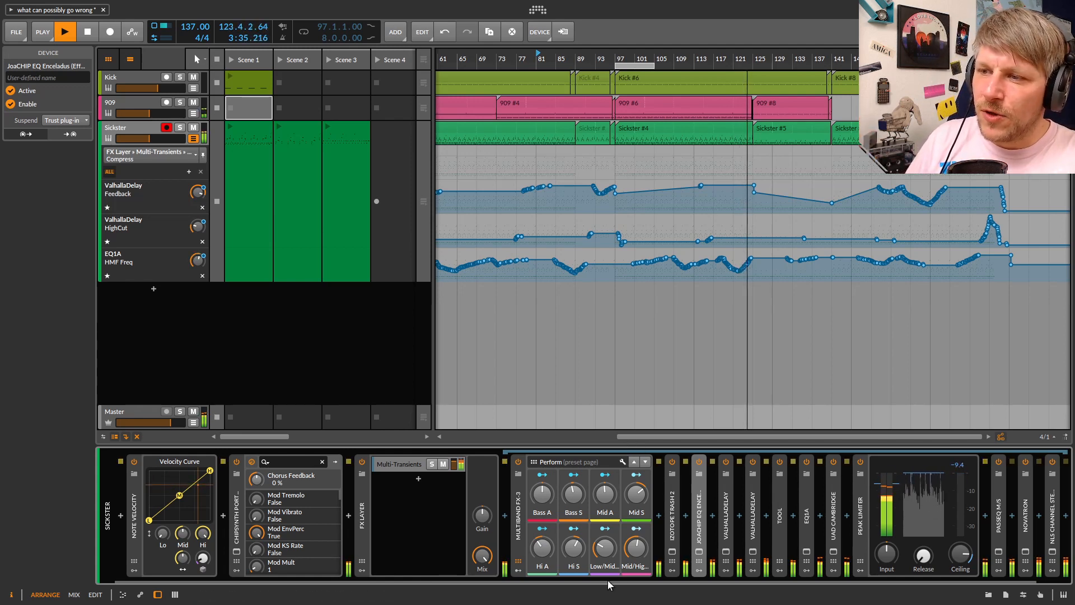
pyautogui.hscroll(1, 795, 518)
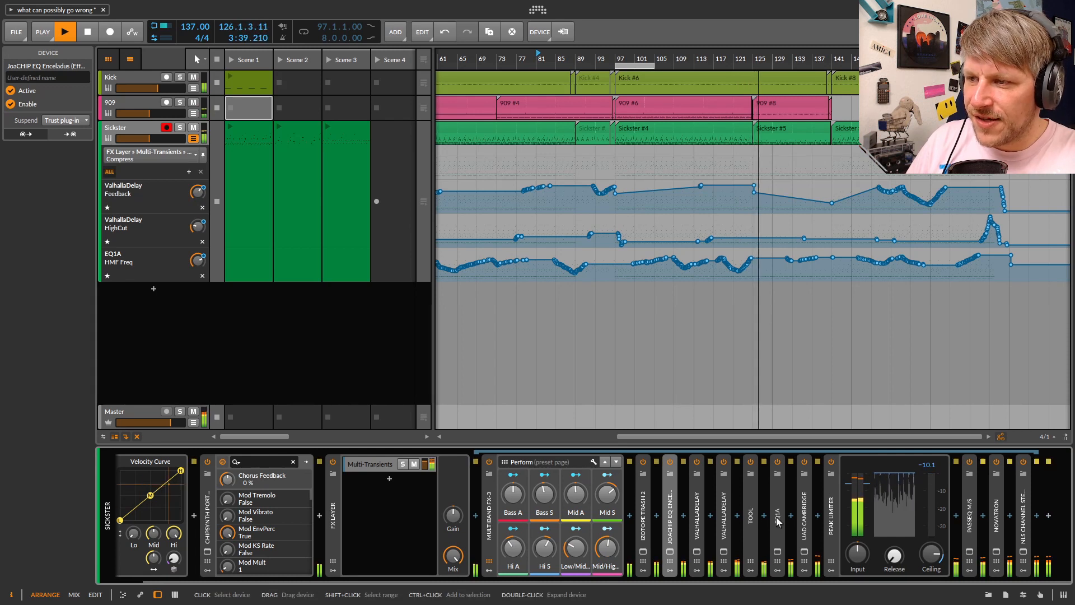
pyautogui.click(804, 515)
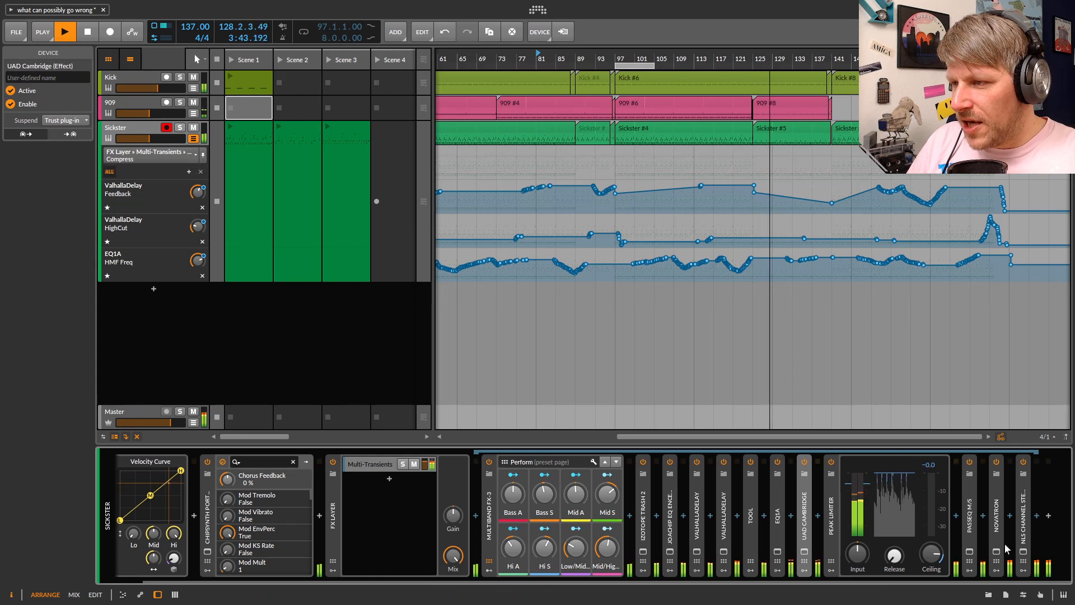
pyautogui.click(972, 527)
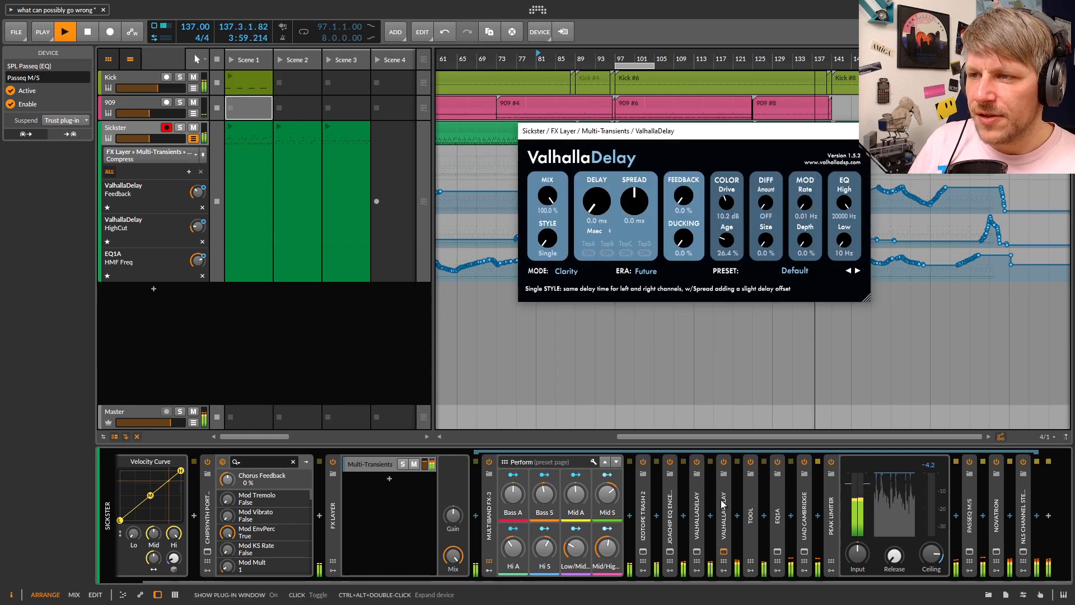
# Compare Sickster's two ValhallaDelay plug-ins, set the first one's low EQ to 480 Hz, and close both windows
pyautogui.click(724, 560)
pyautogui.click(697, 552)
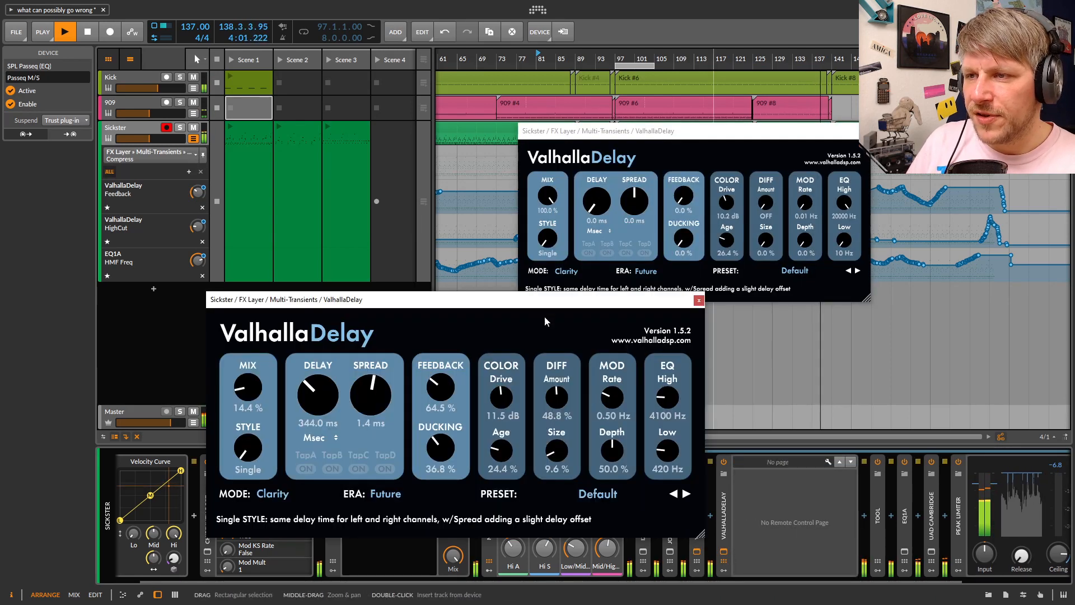
pyautogui.moveTo(448, 299); pyautogui.dragTo(269, 251)
pyautogui.moveTo(489, 407); pyautogui.dragTo(489, 399)
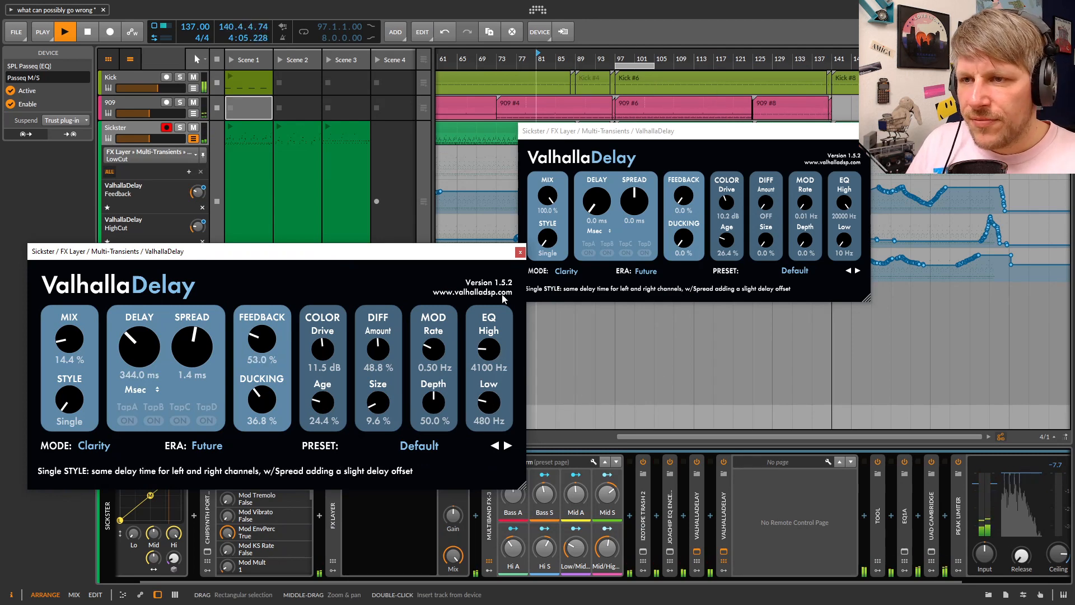
pyautogui.click(520, 252)
pyautogui.moveTo(817, 134); pyautogui.dragTo(675, 283)
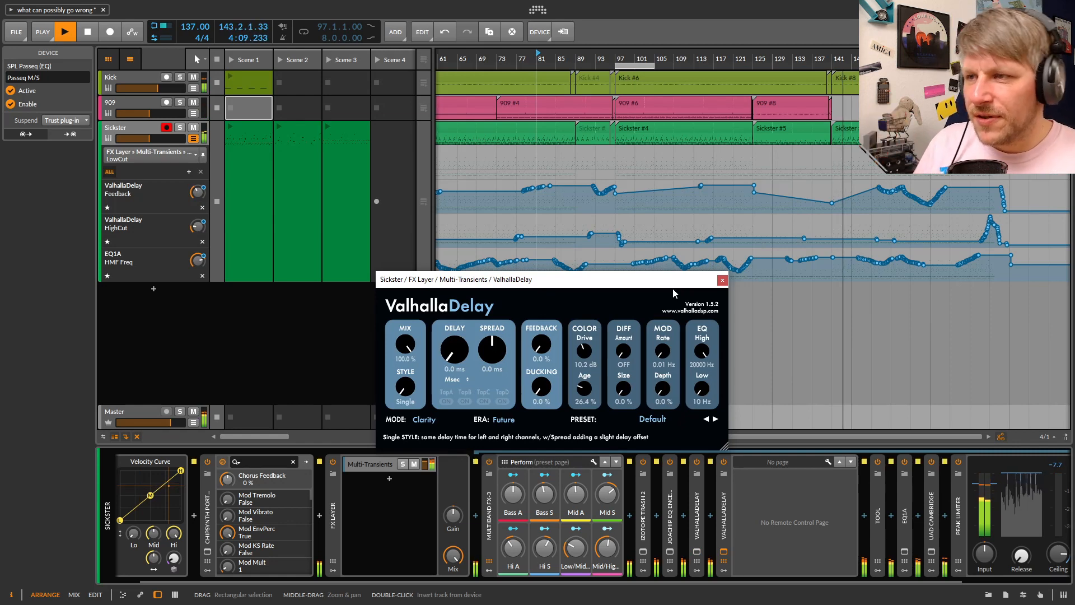
pyautogui.click(722, 279)
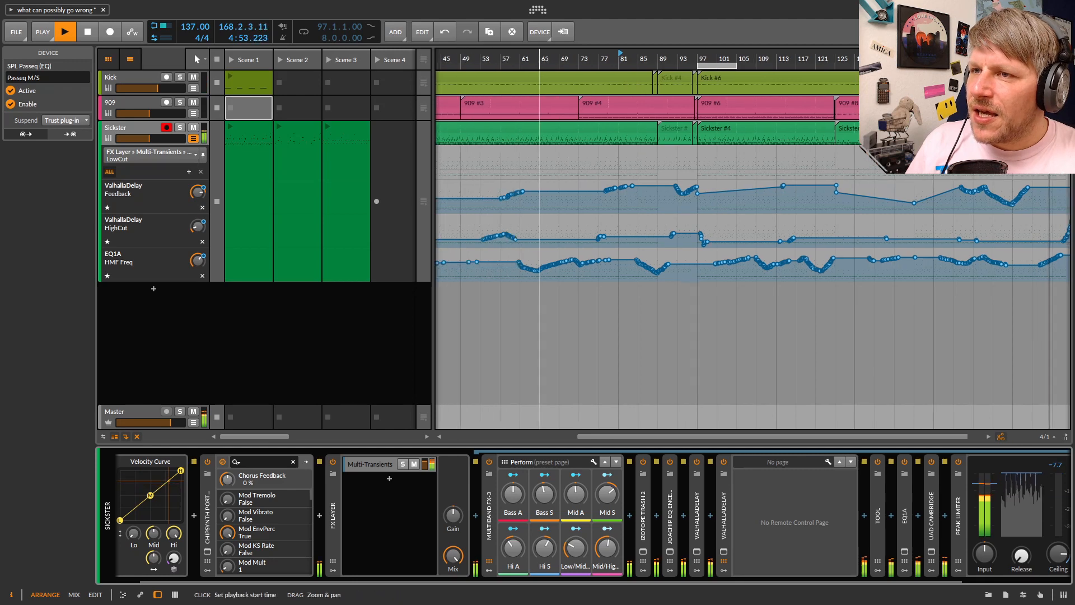
# Play the arrangement from bar 49 and show the 909 track's device chain with Devil-Loc selected
pyautogui.moveTo(452, 60); pyautogui.dragTo(441, 59)
pyautogui.click(443, 59)
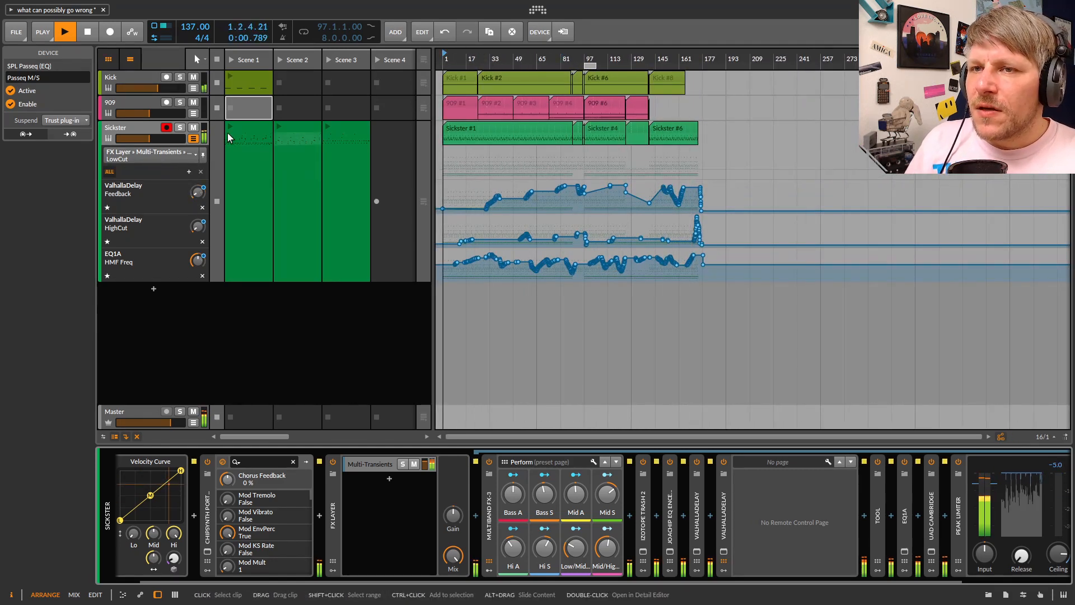
pyautogui.click(512, 61)
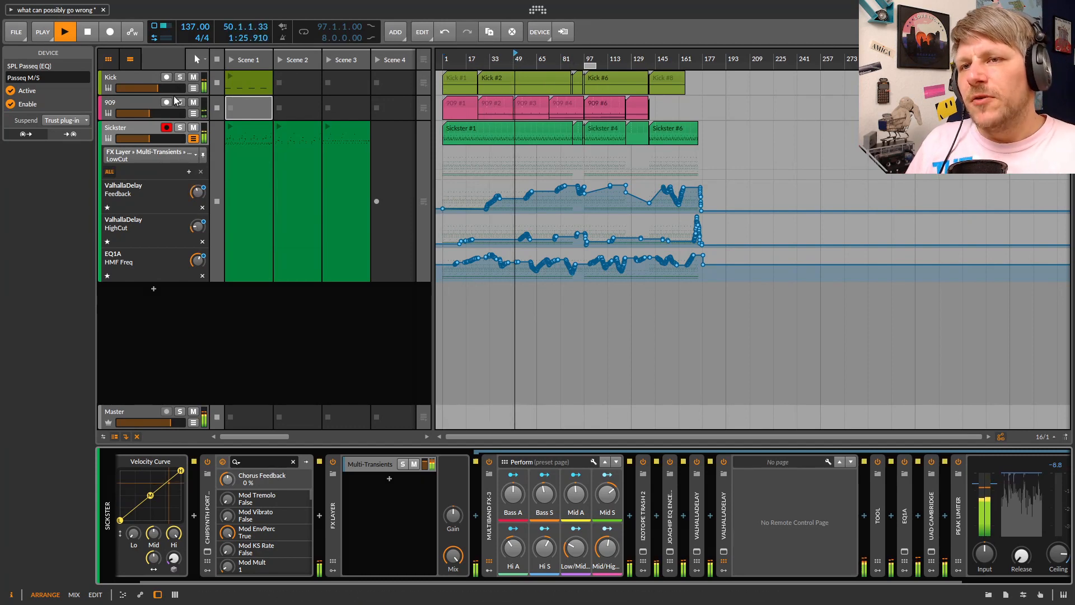
pyautogui.doubleClick(140, 103)
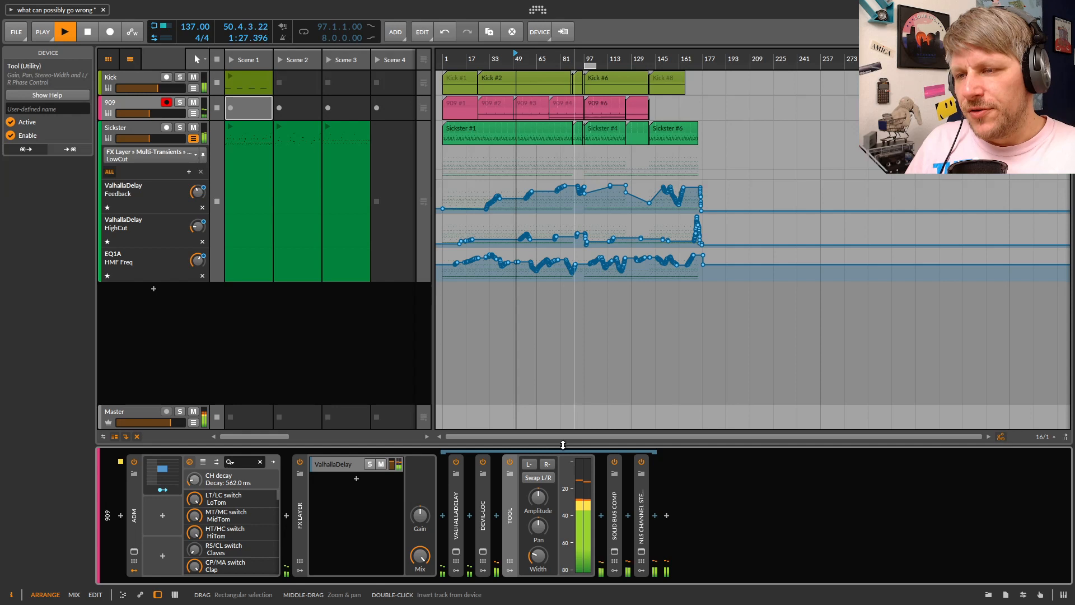
pyautogui.click(483, 493)
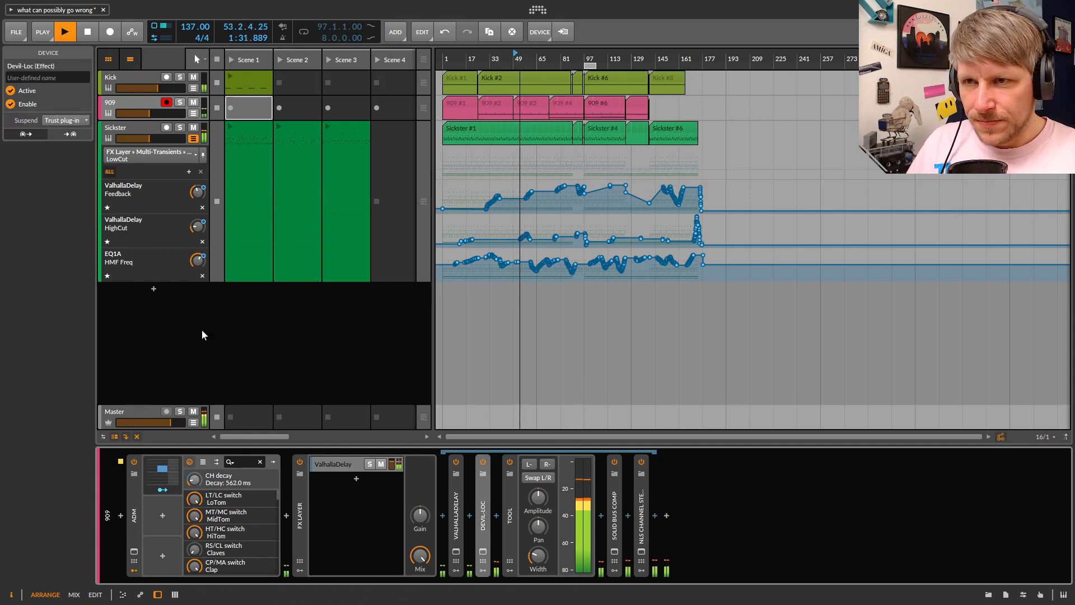
# Inspect the 909's ValhallaDelay layer and its effects in the mixer, and return to the arrangement
pyautogui.hotkey('alt', '2')
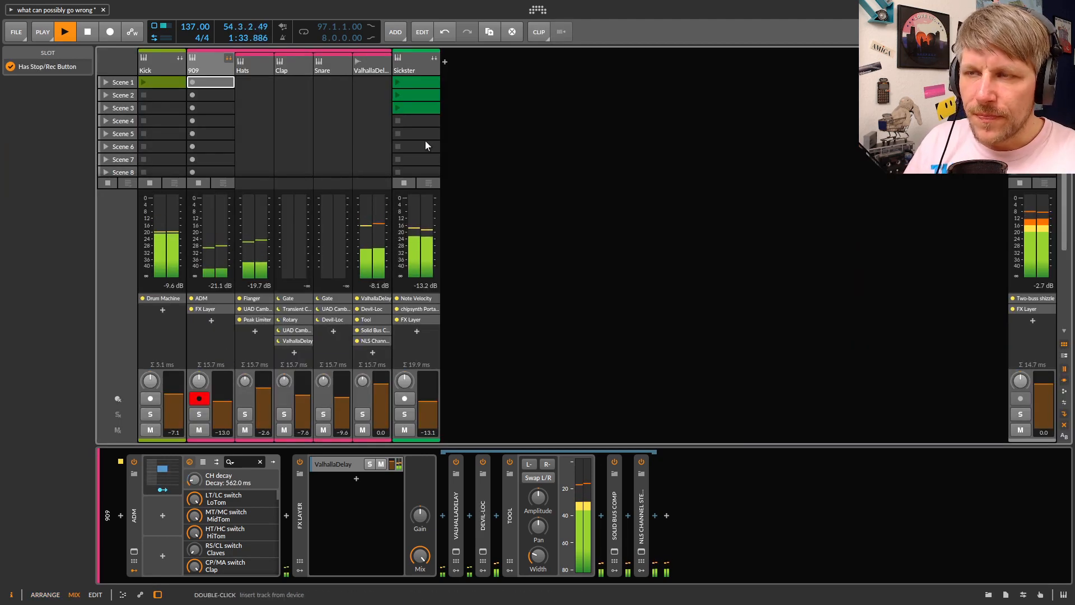
pyautogui.click(373, 62)
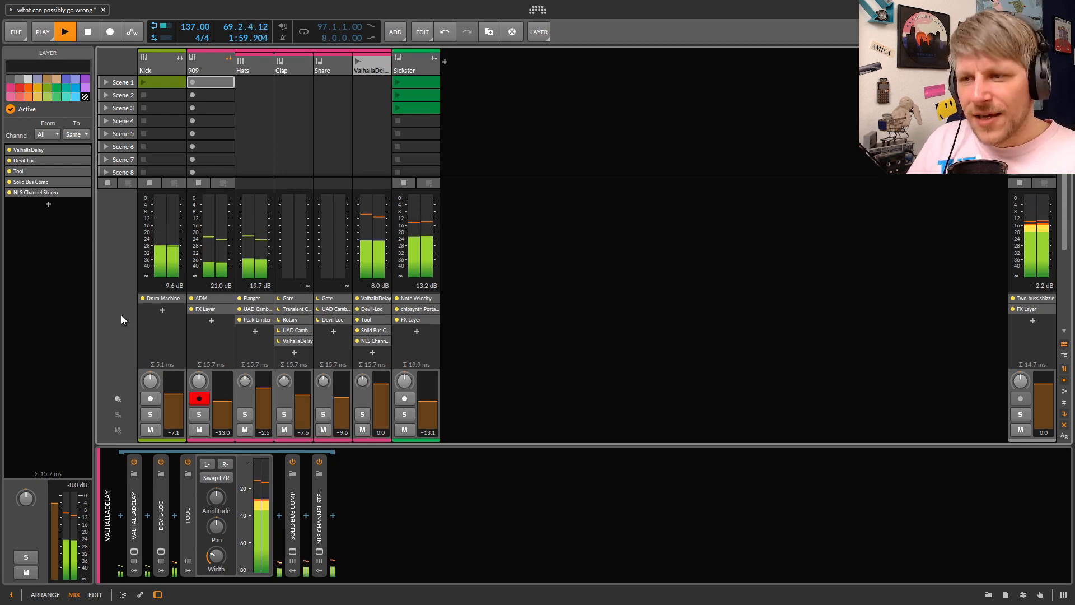
pyautogui.hotkey('alt', '1')
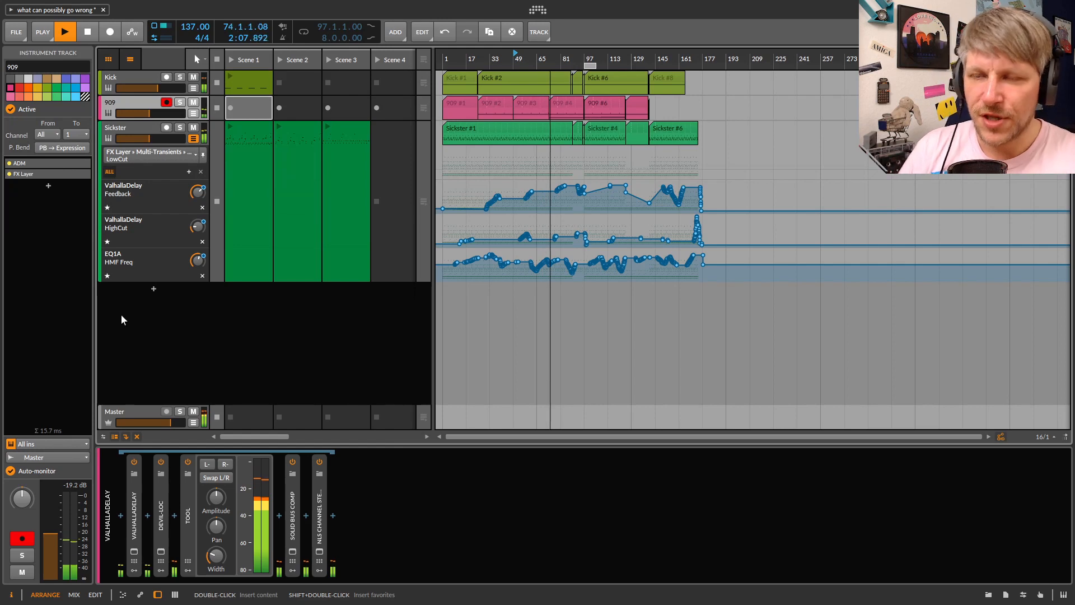
# Open Novatron in the Master's Two-buss shizzle chain and compare its blend at 100% and 0%, leaving it at 0%
pyautogui.click(122, 414)
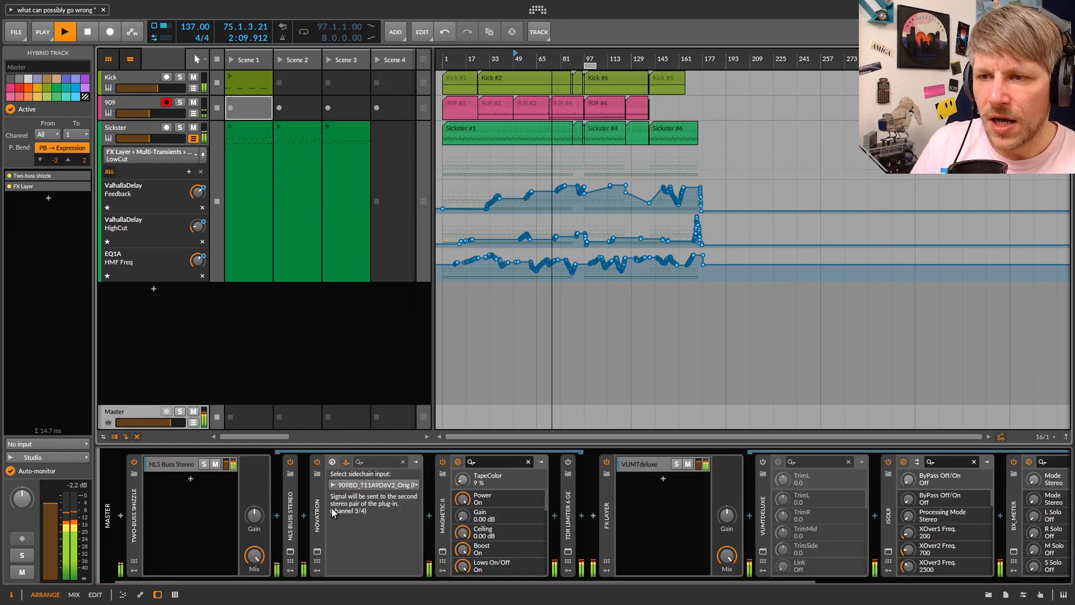
pyautogui.click(317, 551)
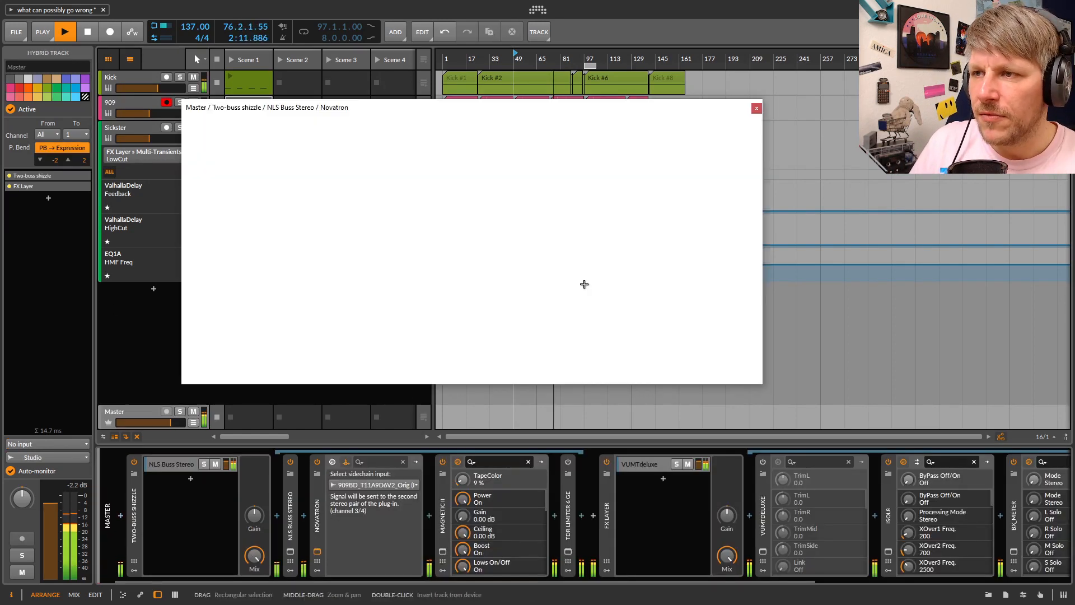
pyautogui.moveTo(587, 109); pyautogui.dragTo(525, 115)
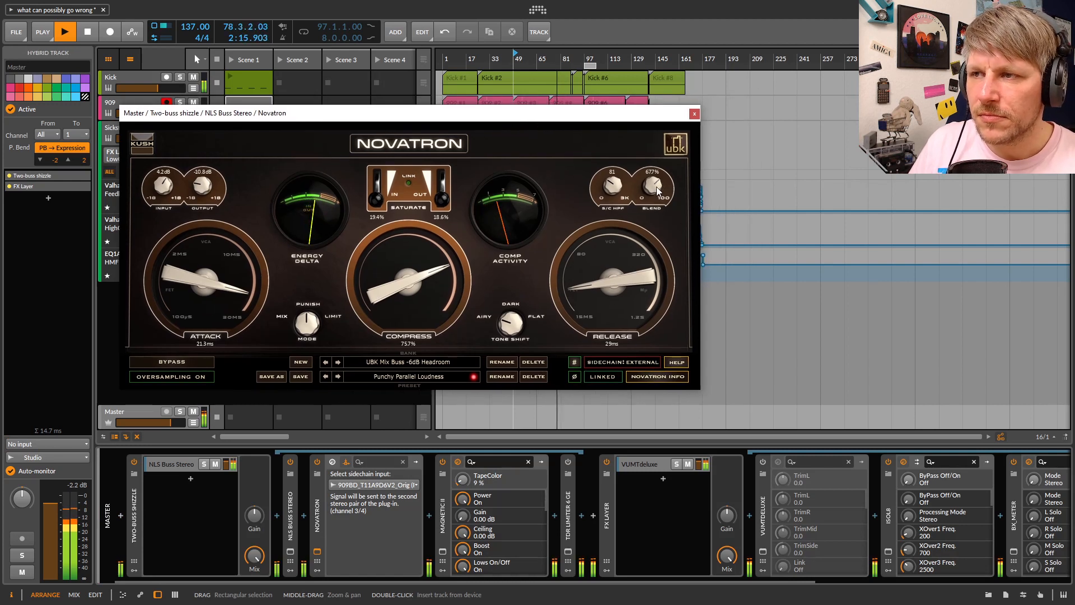
pyautogui.moveTo(654, 186); pyautogui.dragTo(656, 17)
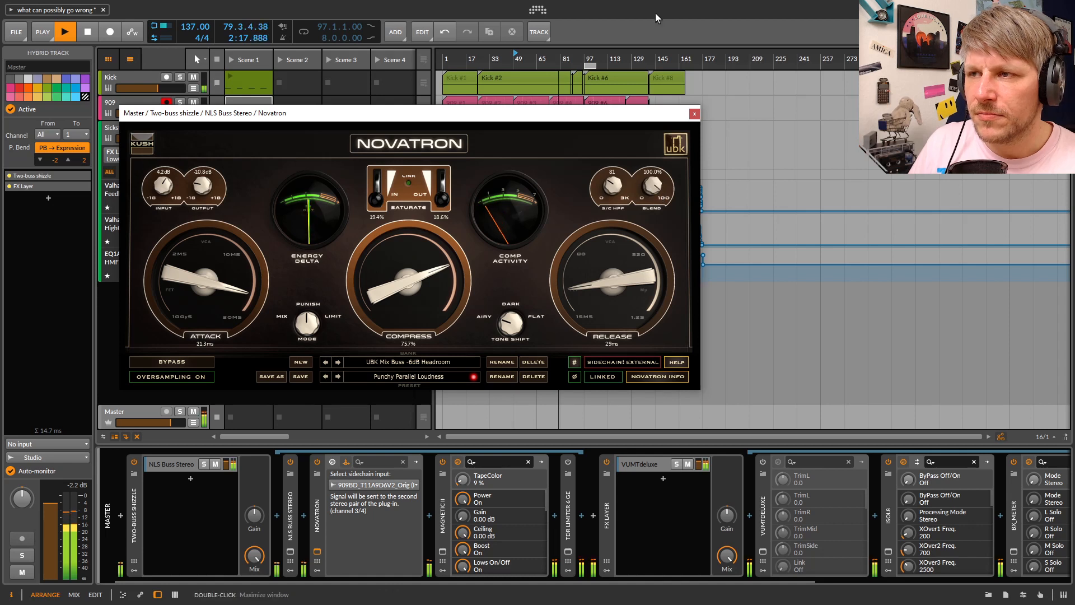
pyautogui.moveTo(599, 120); pyautogui.dragTo(608, 83)
pyautogui.moveTo(662, 150); pyautogui.dragTo(637, 339)
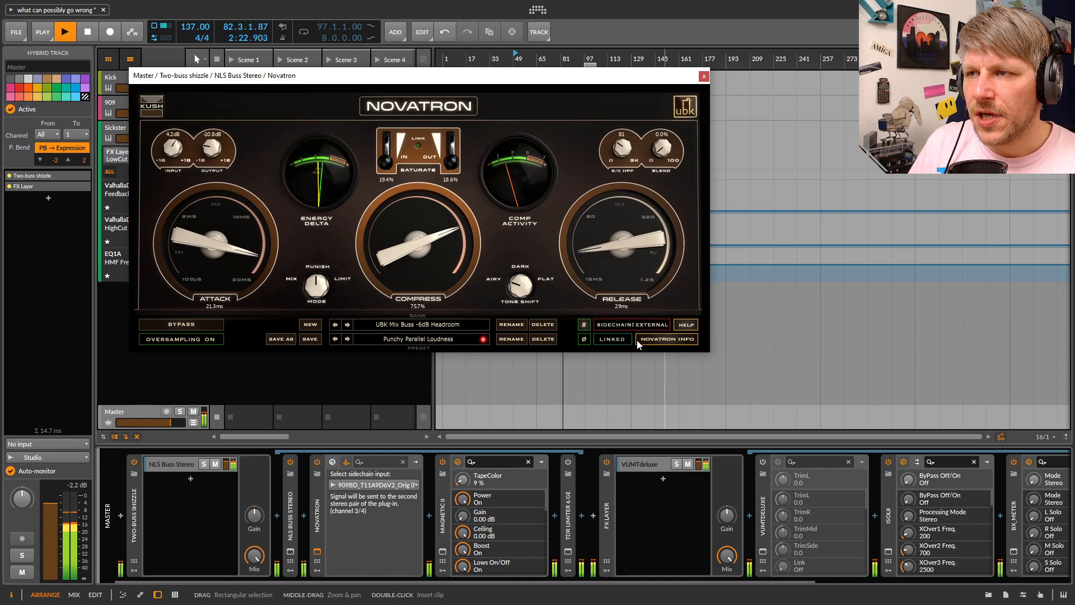
# Show the mixer alongside Novatron, lower Novatron's output to -17.3 dB, and reset the Master's peak reading
pyautogui.doubleClick(138, 413)
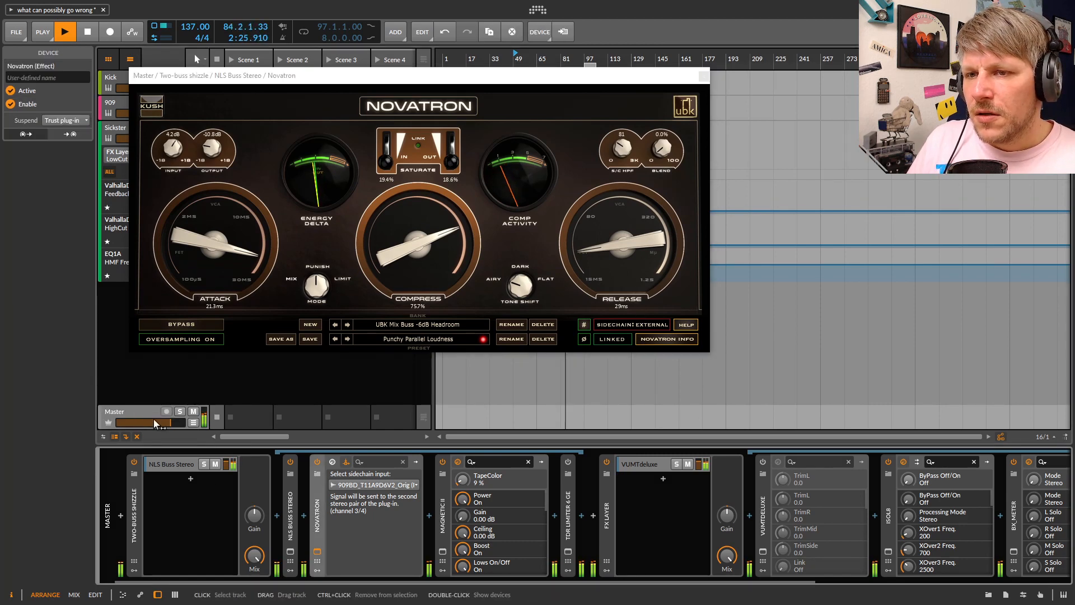
pyautogui.press('Tab')
pyautogui.moveTo(565, 79); pyautogui.dragTo(529, 129)
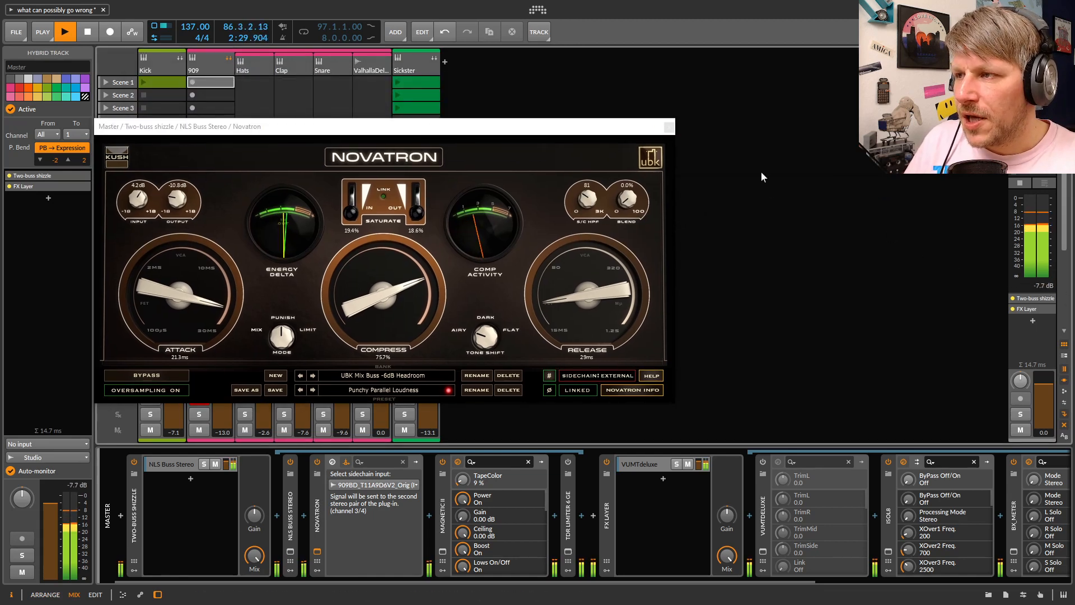
pyautogui.moveTo(599, 133); pyautogui.dragTo(636, 108)
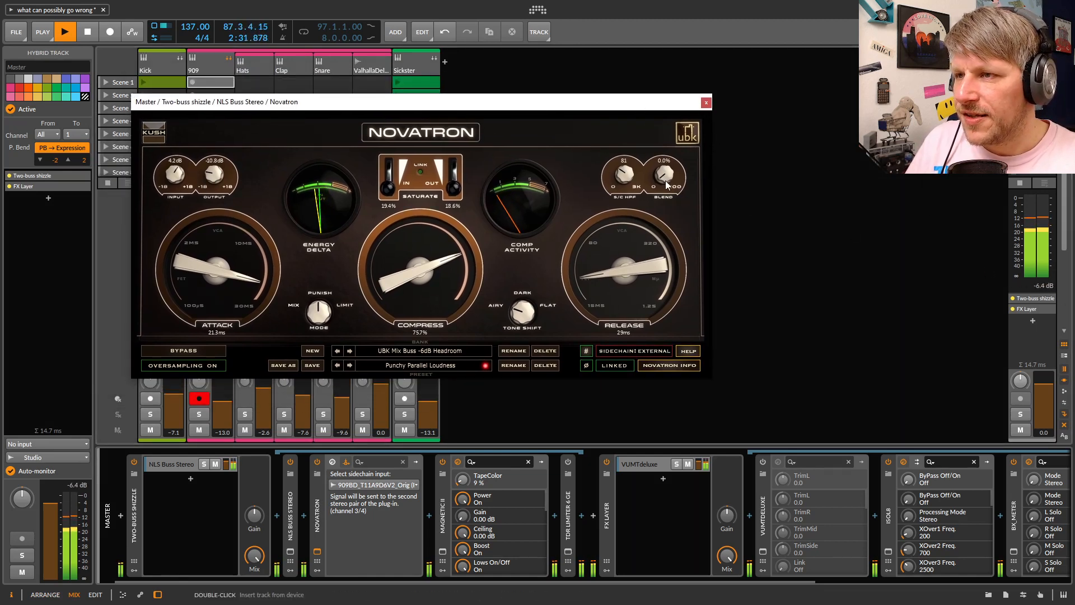
pyautogui.moveTo(214, 176); pyautogui.dragTo(212, 210)
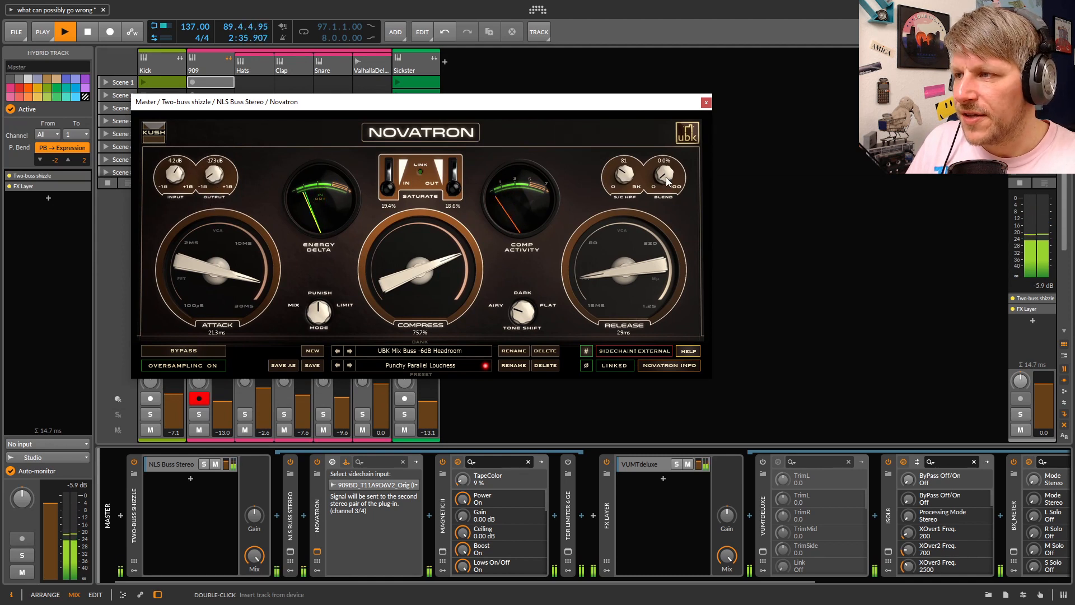
pyautogui.click(1046, 287)
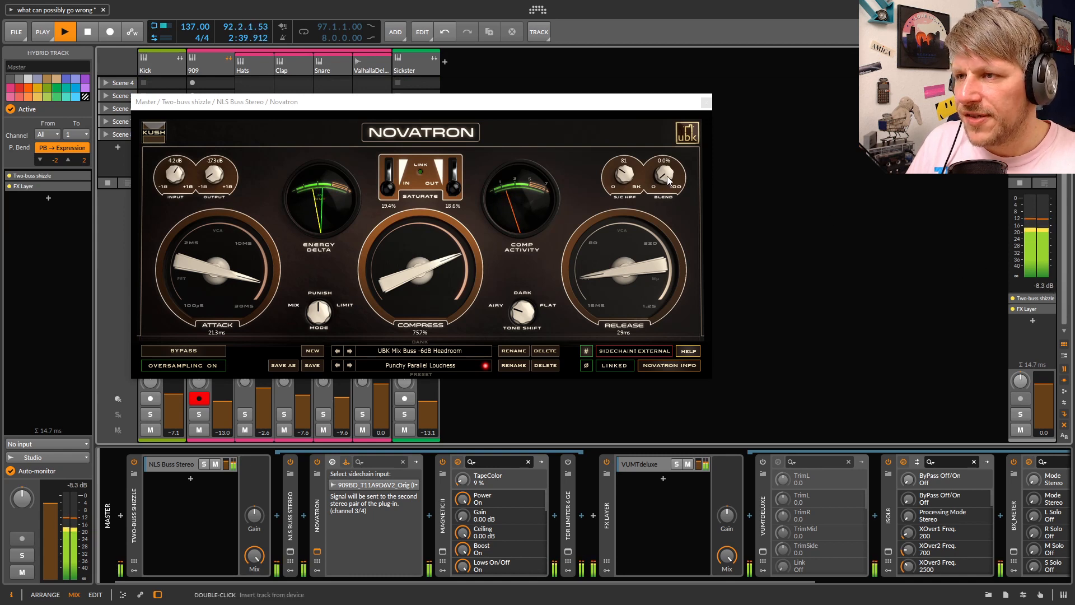
# Balance Novatron's level by setting its blend to 62% and output to -11.2 dB, and close its window
pyautogui.moveTo(667, 176); pyautogui.dragTo(673, 124)
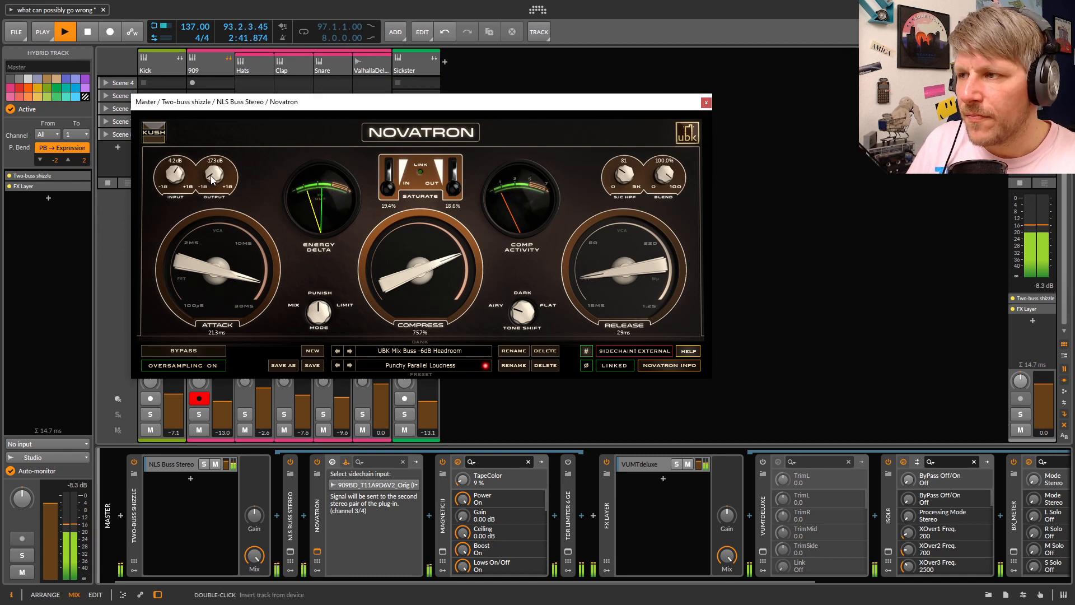
pyautogui.moveTo(211, 179); pyautogui.dragTo(209, 172)
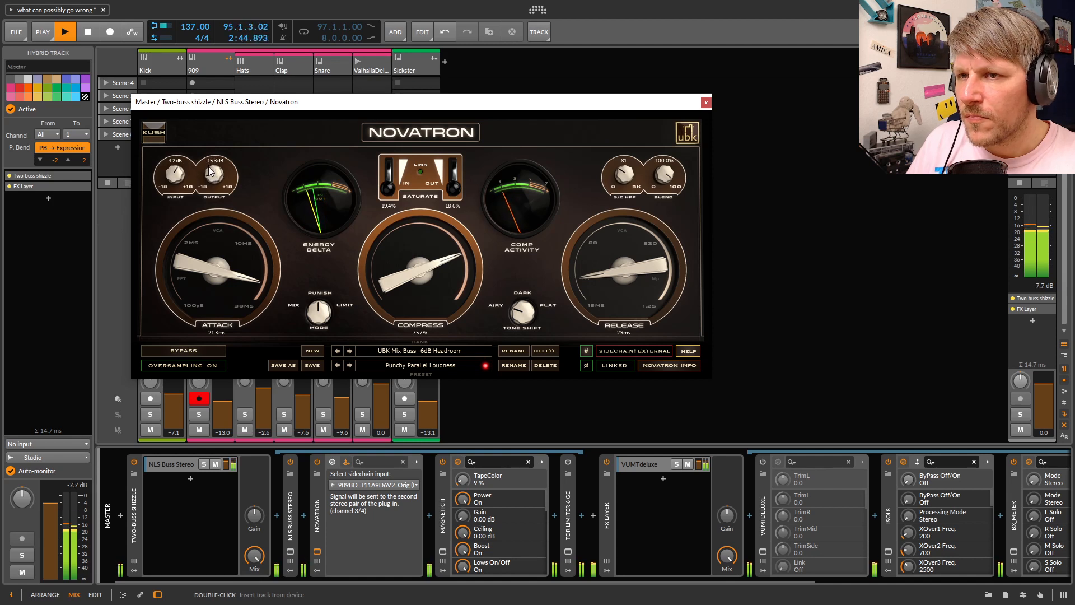
pyautogui.click(851, 253)
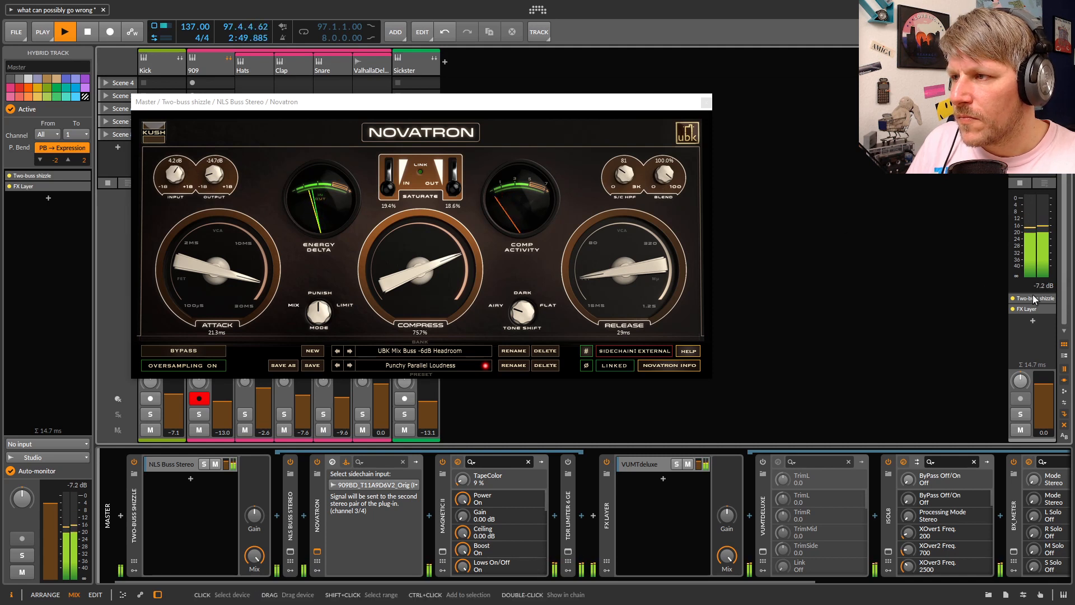
pyautogui.moveTo(665, 177); pyautogui.dragTo(674, 353)
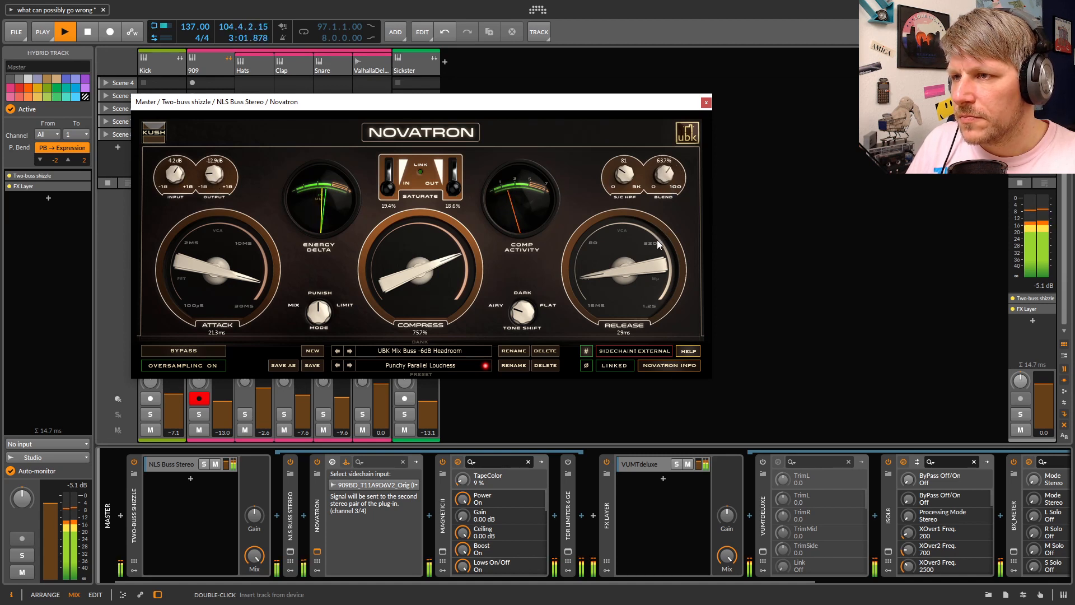
pyautogui.moveTo(658, 240); pyautogui.dragTo(656, 242)
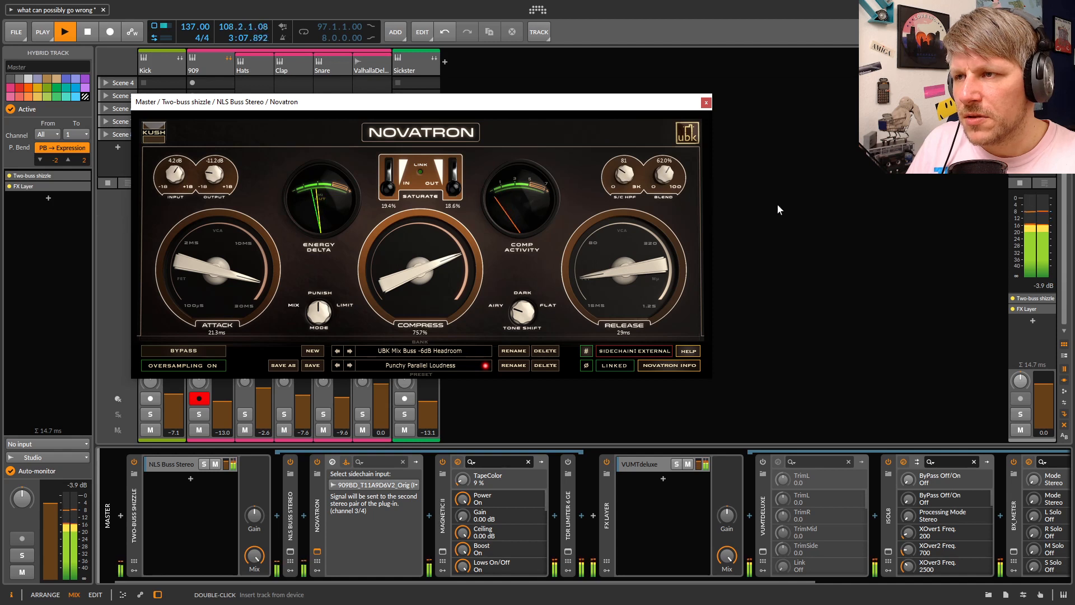
pyautogui.click(1047, 293)
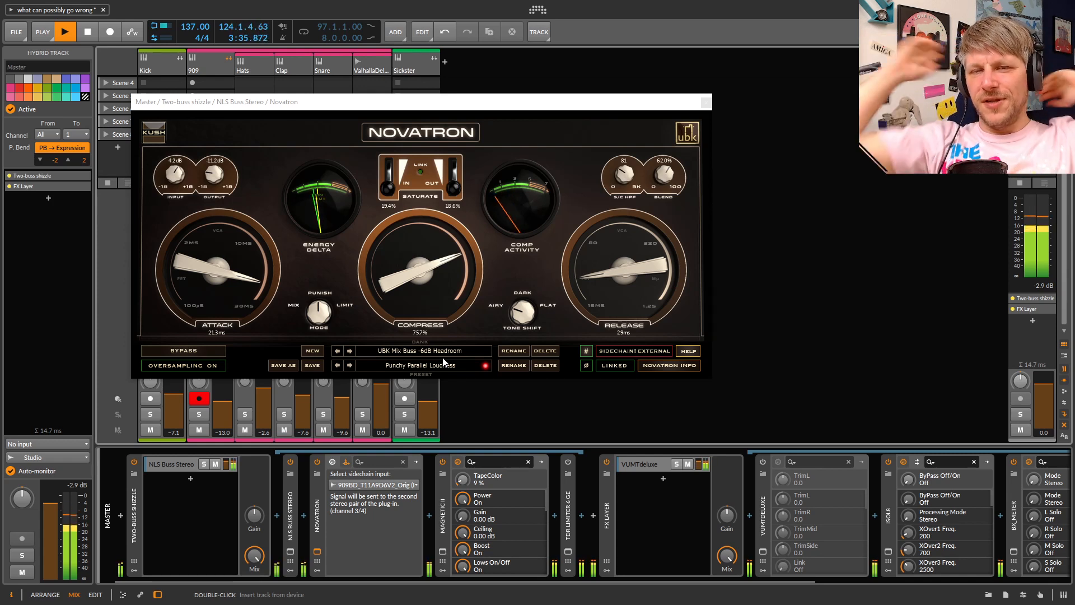
pyautogui.click(706, 104)
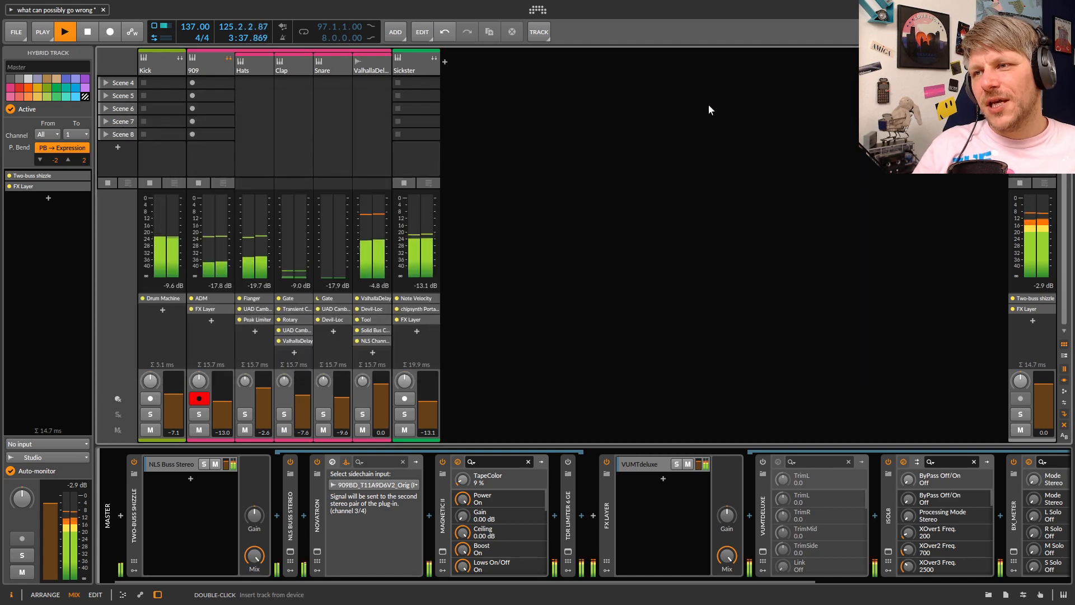
# Play the arrangement from bar 97 with looping enabled, briefly soloing the 909 track
pyautogui.click(212, 63)
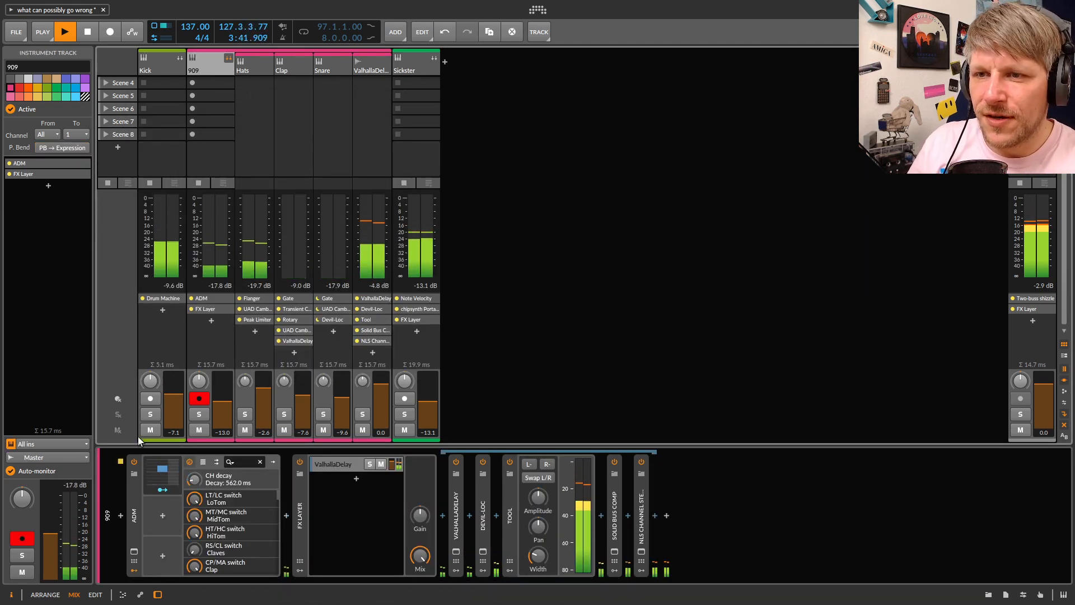
pyautogui.hotkey('alt', '1')
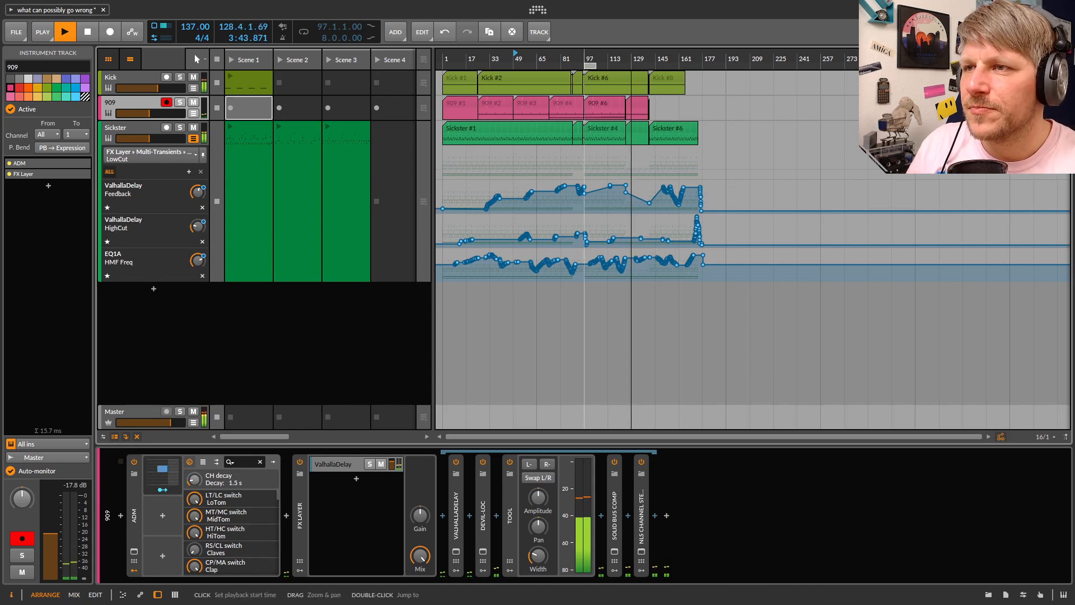
pyautogui.moveTo(585, 52); pyautogui.dragTo(561, 106)
pyautogui.press('space')
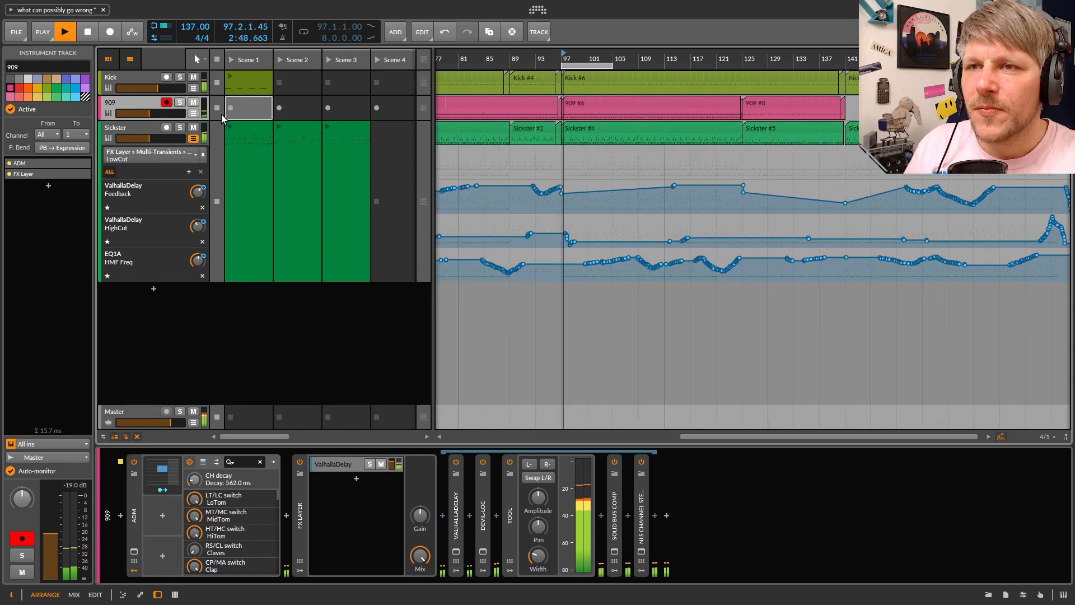
pyautogui.click(179, 102)
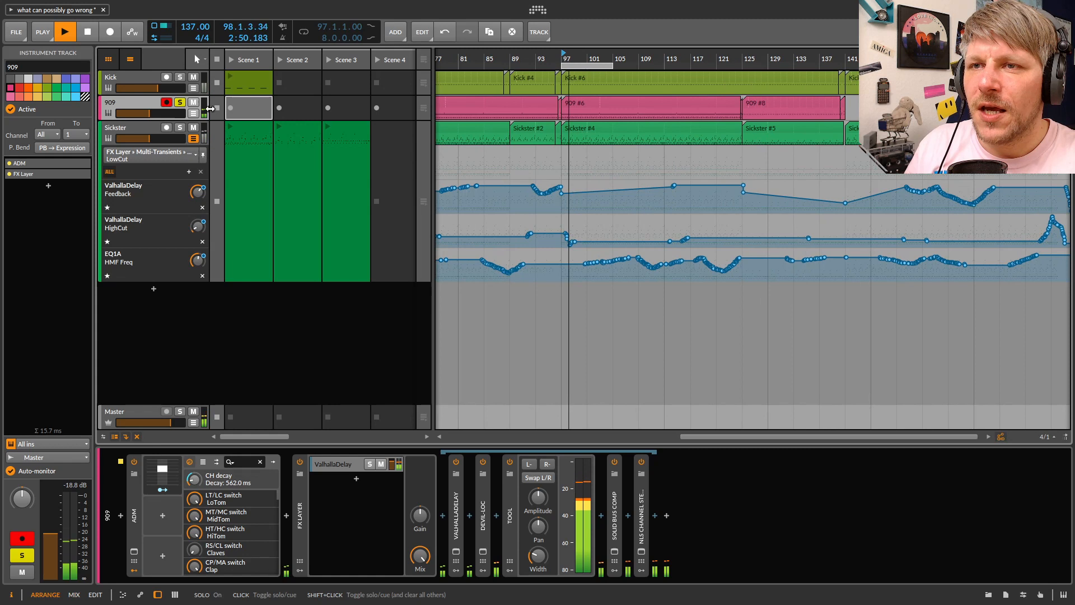
pyautogui.click(179, 102)
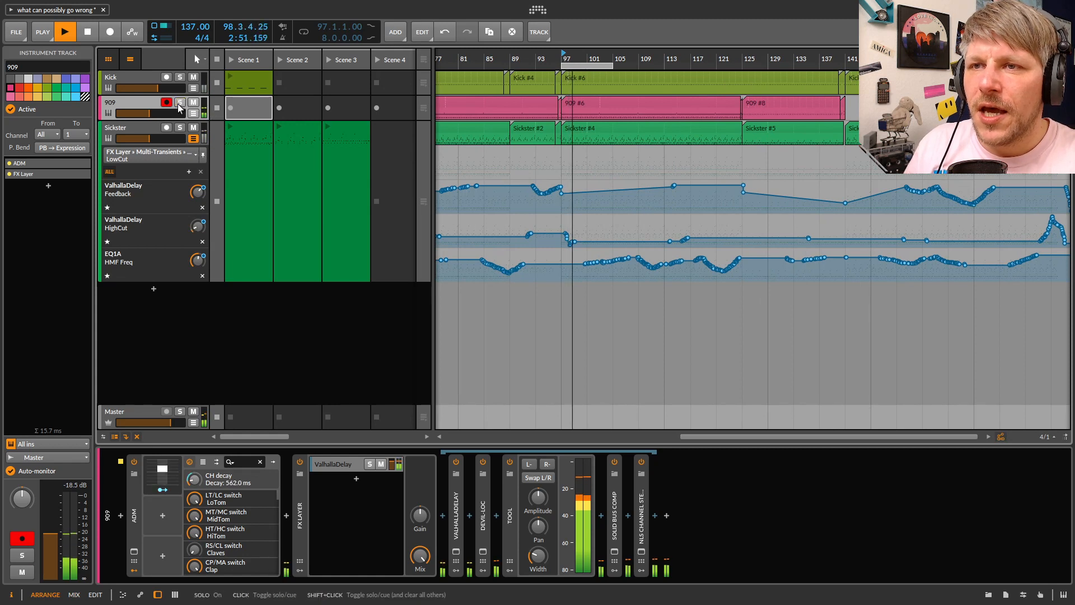
pyautogui.click(305, 33)
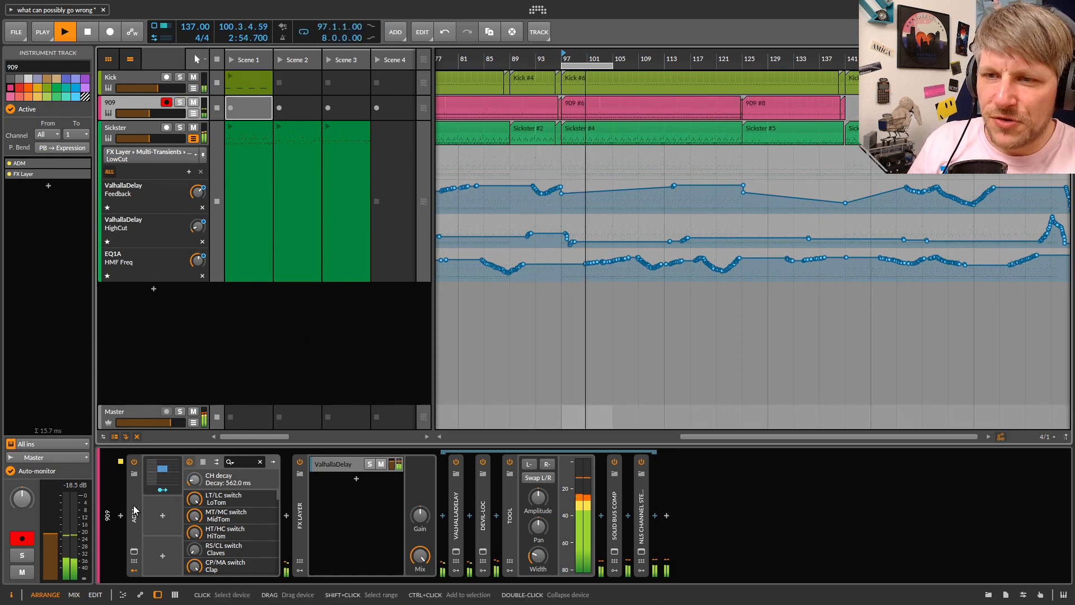
# Open Devil-Loc from the 909's ValhallaDelay layer and place its window clear of the mixer channels
pyautogui.click(483, 520)
pyautogui.click(483, 551)
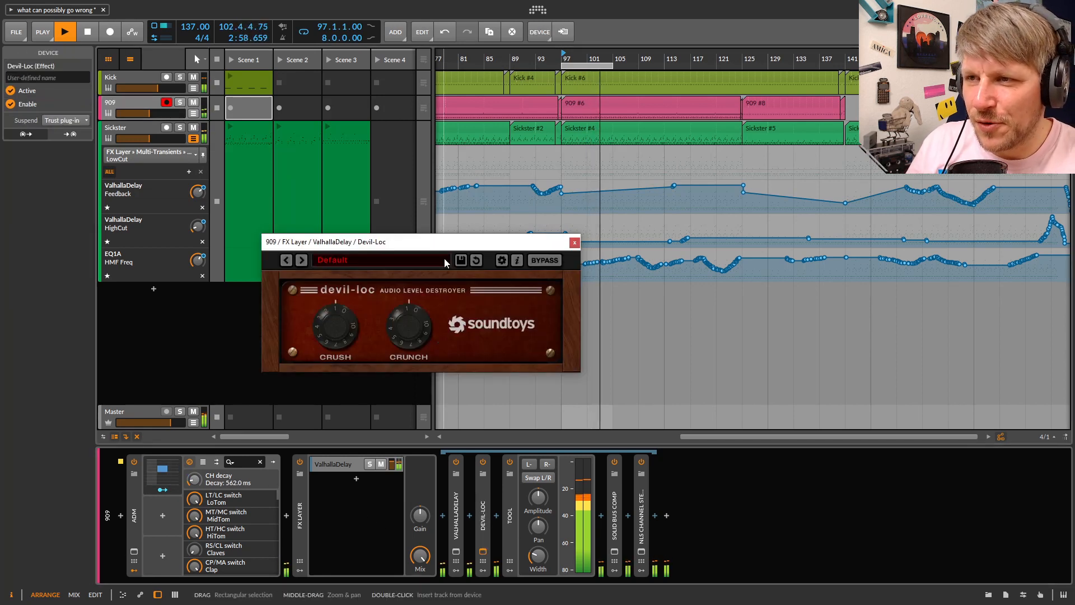
pyautogui.moveTo(435, 248); pyautogui.dragTo(389, 227)
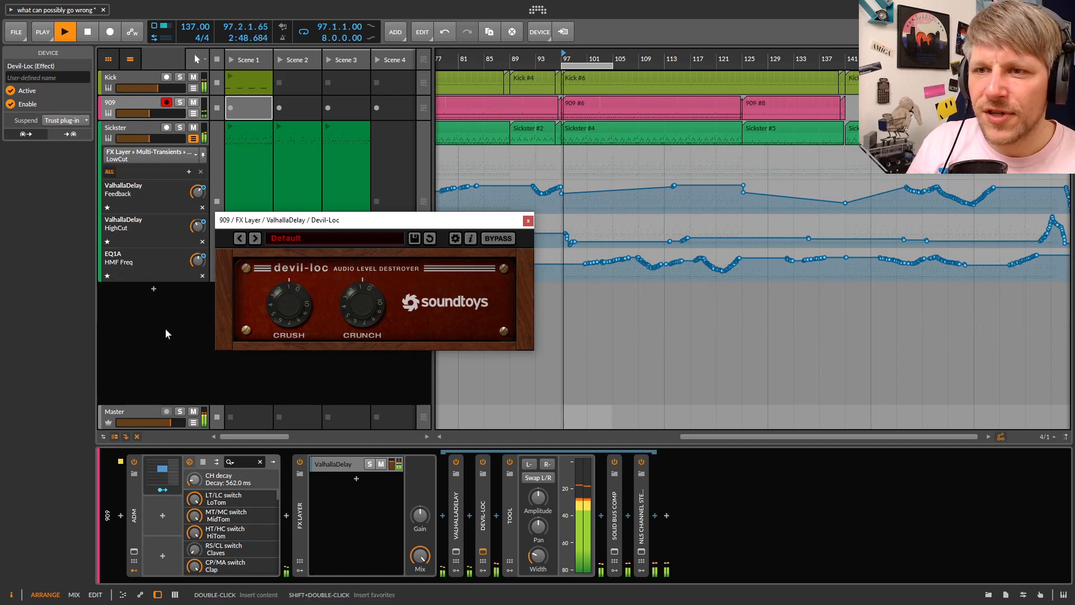
pyautogui.click(528, 220)
pyautogui.hotkey('alt', '2')
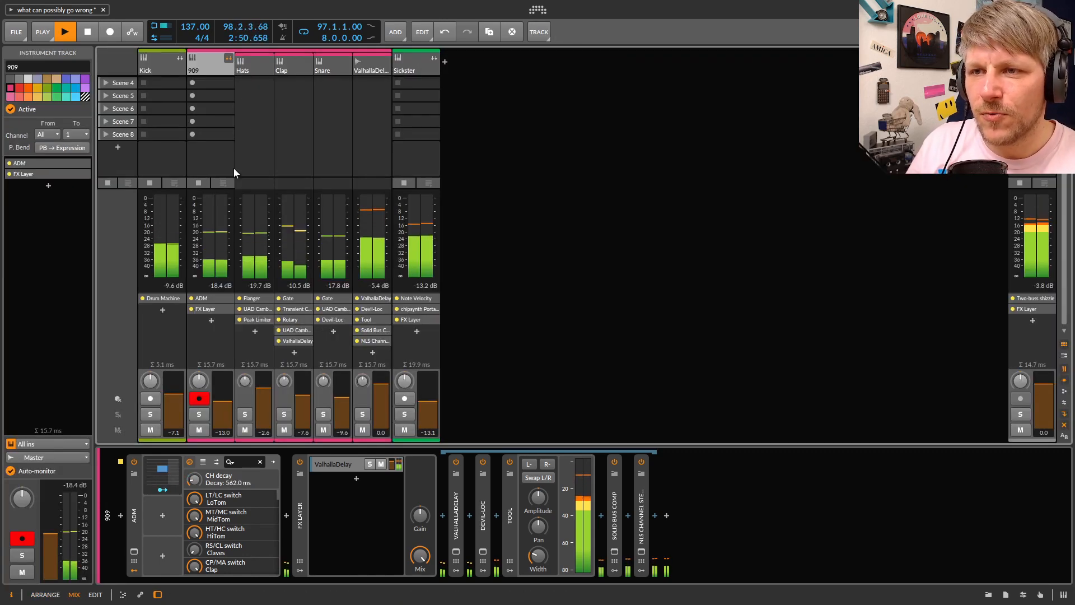
pyautogui.click(206, 309)
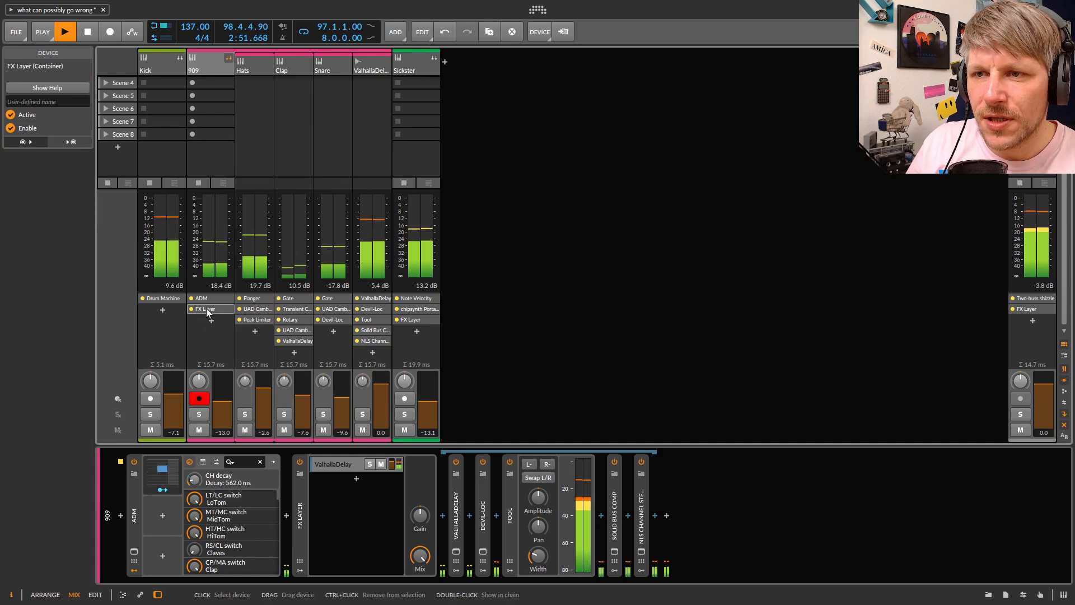
pyautogui.click(374, 309)
pyautogui.click(387, 309)
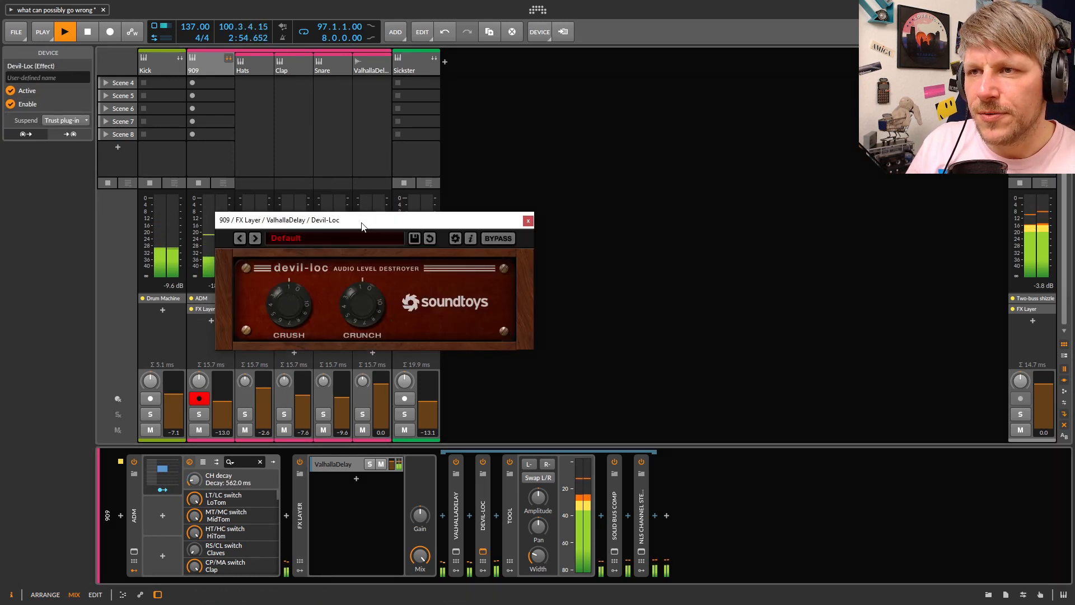
pyautogui.moveTo(303, 227); pyautogui.dragTo(602, 184)
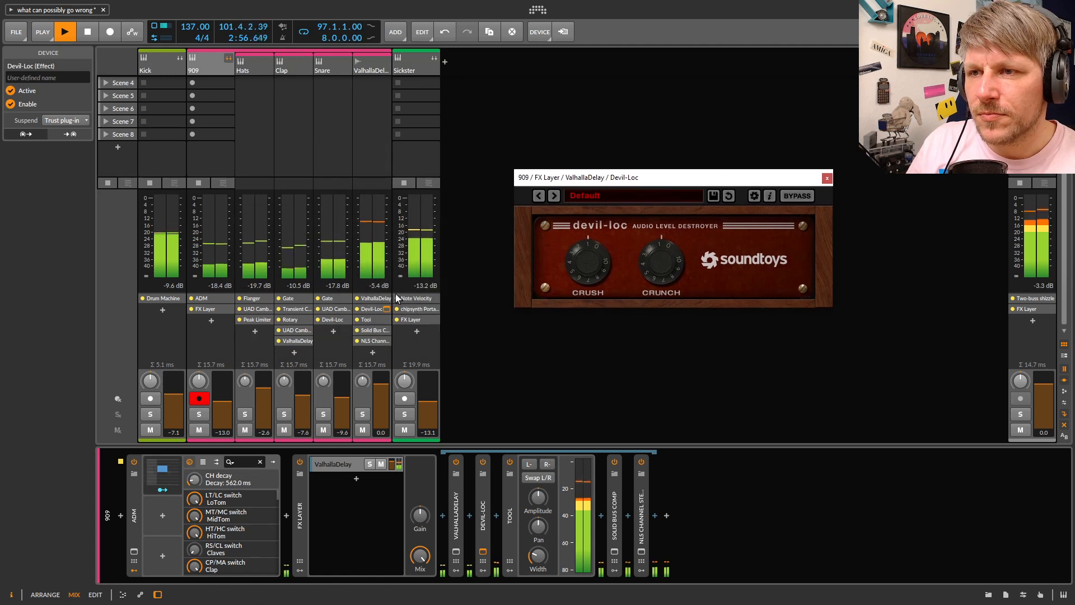
# Solo the 909 track and compare its ValhallaDelay layer with Devil-Loc disabled and enabled
pyautogui.click(358, 309)
pyautogui.click(358, 309)
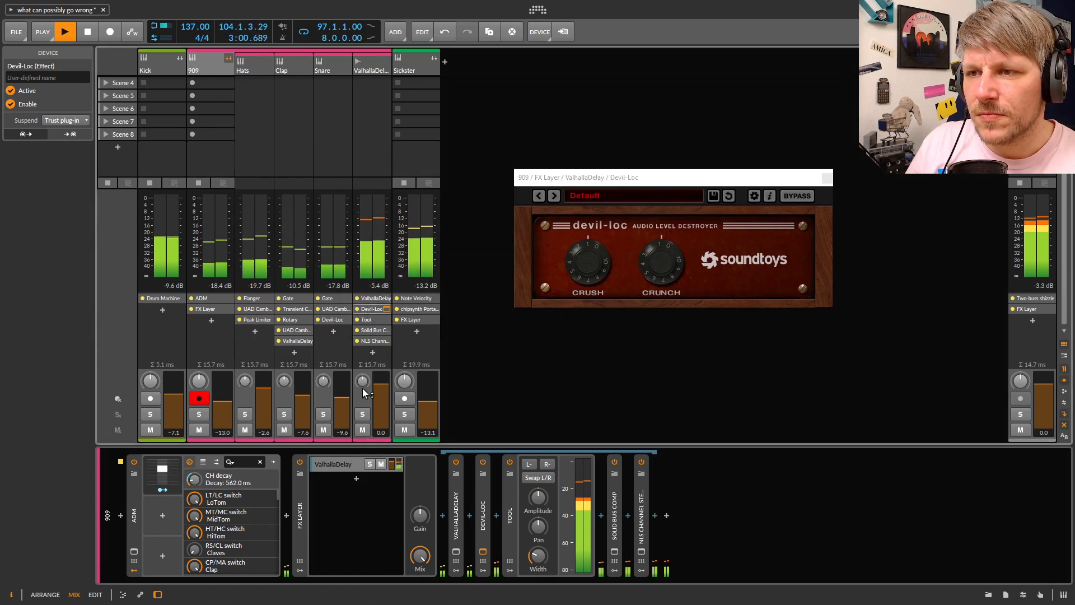
pyautogui.click(199, 414)
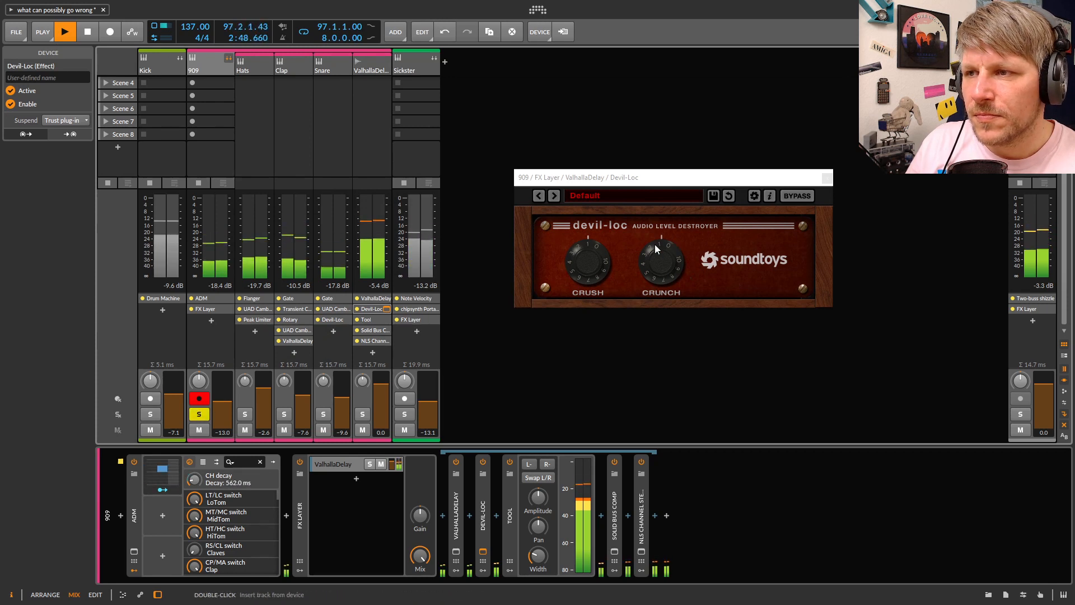
pyautogui.click(358, 309)
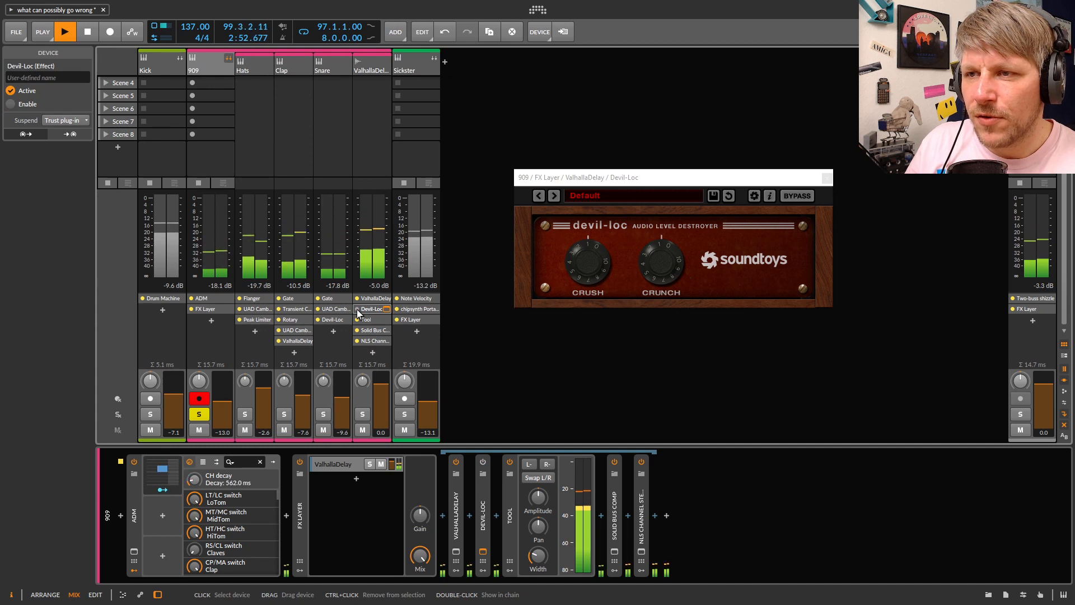
pyautogui.click(205, 310)
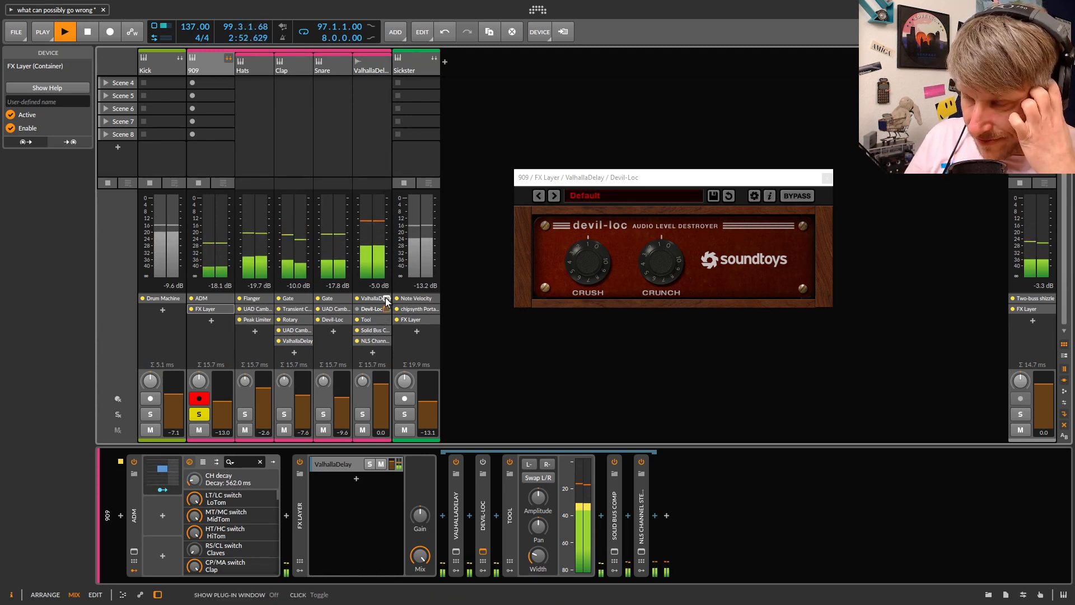
pyautogui.click(356, 310)
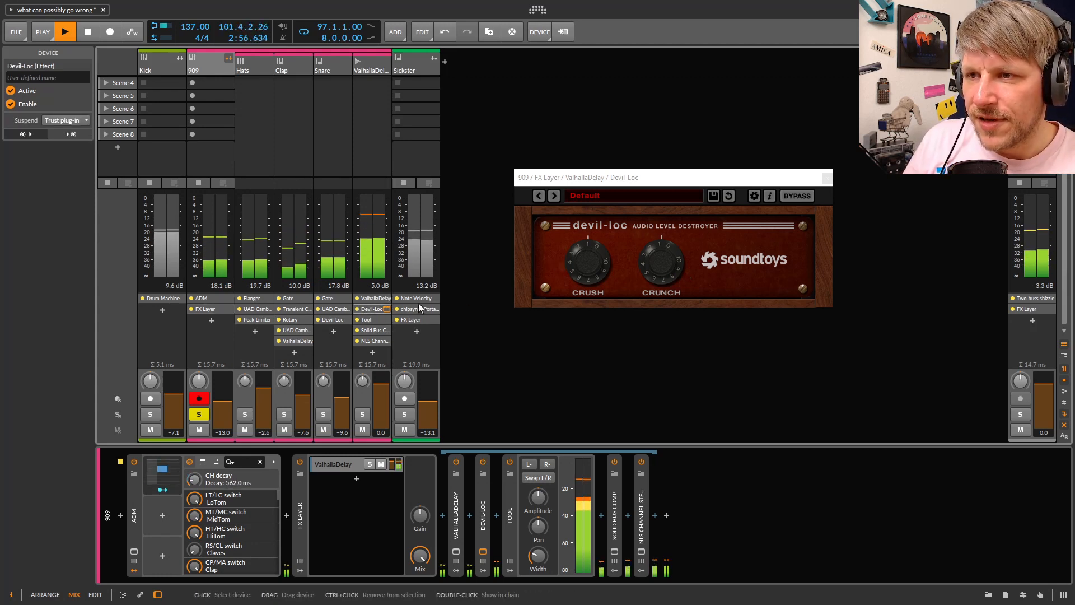
# Adjust Devil-Loc's Crush and Crunch amounts by ear with the effect enabled, moving its window aside
pyautogui.moveTo(576, 259); pyautogui.dragTo(622, 311)
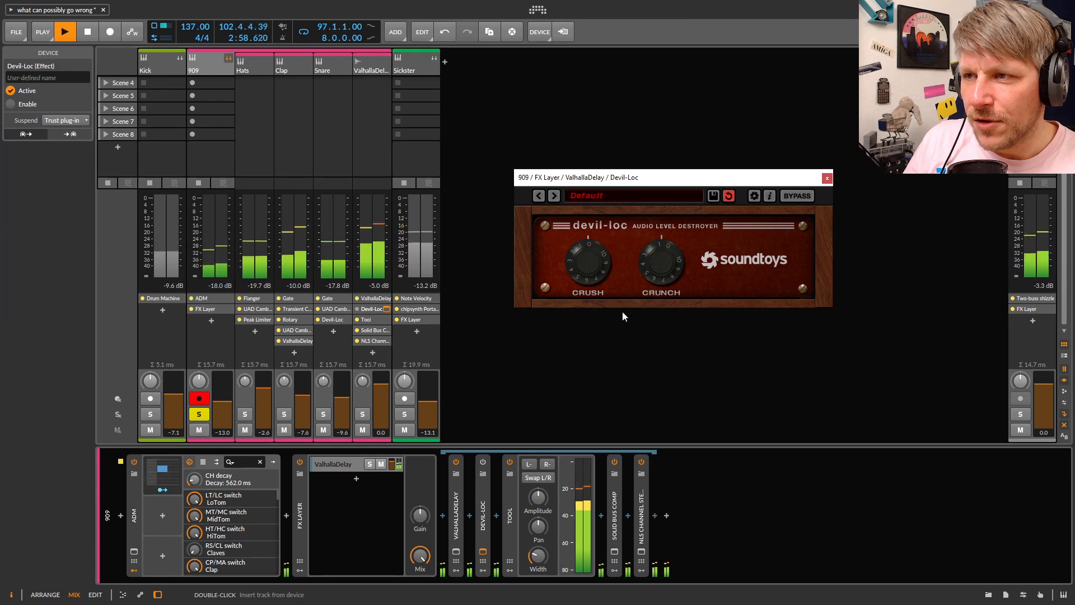
pyautogui.moveTo(649, 262); pyautogui.dragTo(644, 284)
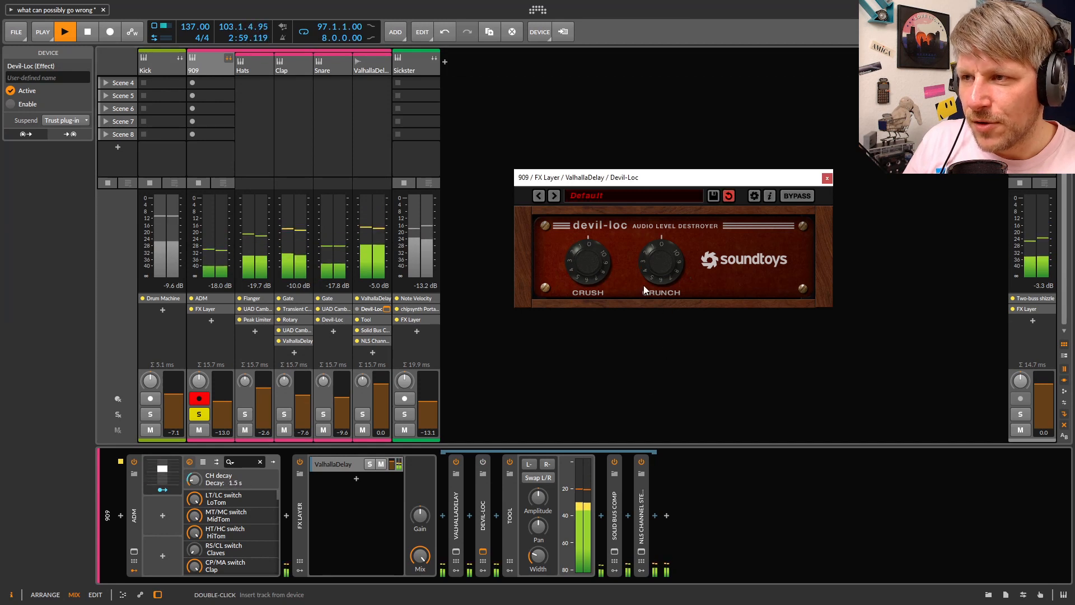
pyautogui.click(358, 309)
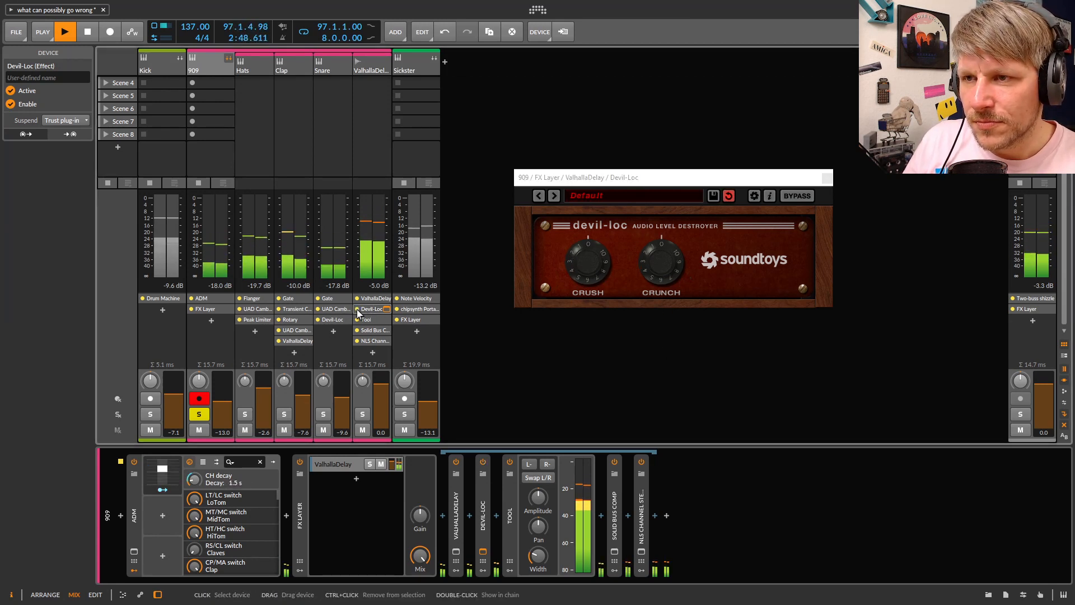
pyautogui.moveTo(599, 180); pyautogui.dragTo(574, 172)
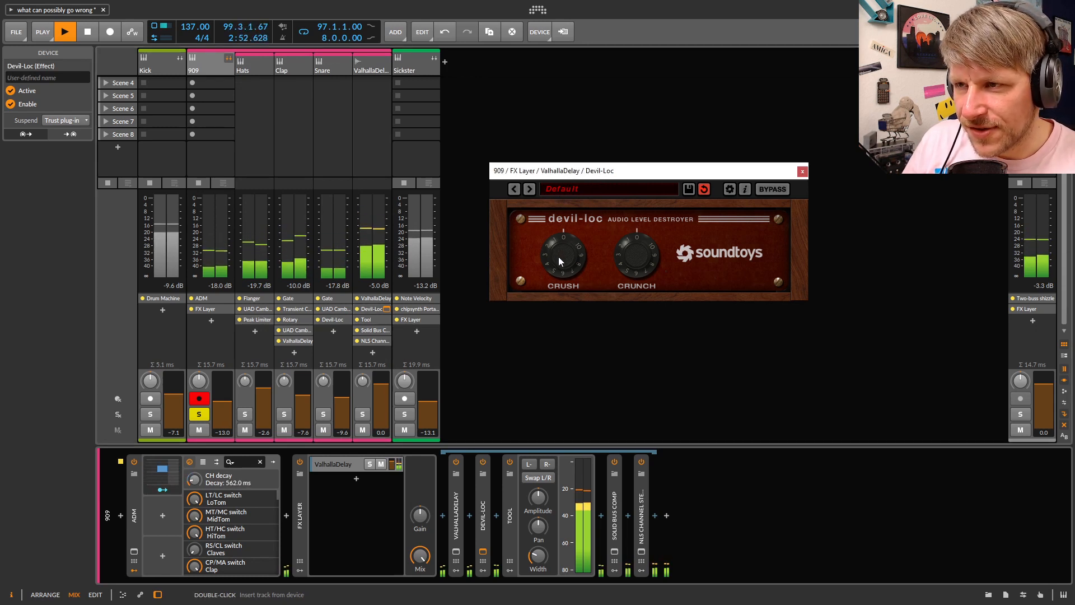
pyautogui.moveTo(559, 256); pyautogui.dragTo(570, 294)
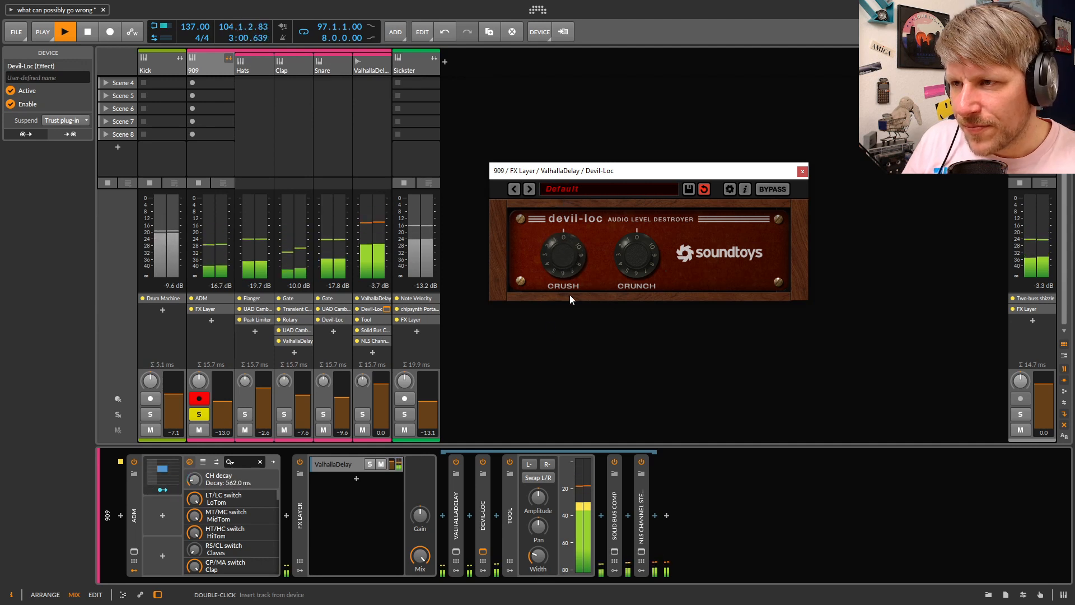
pyautogui.moveTo(635, 262); pyautogui.dragTo(574, 250)
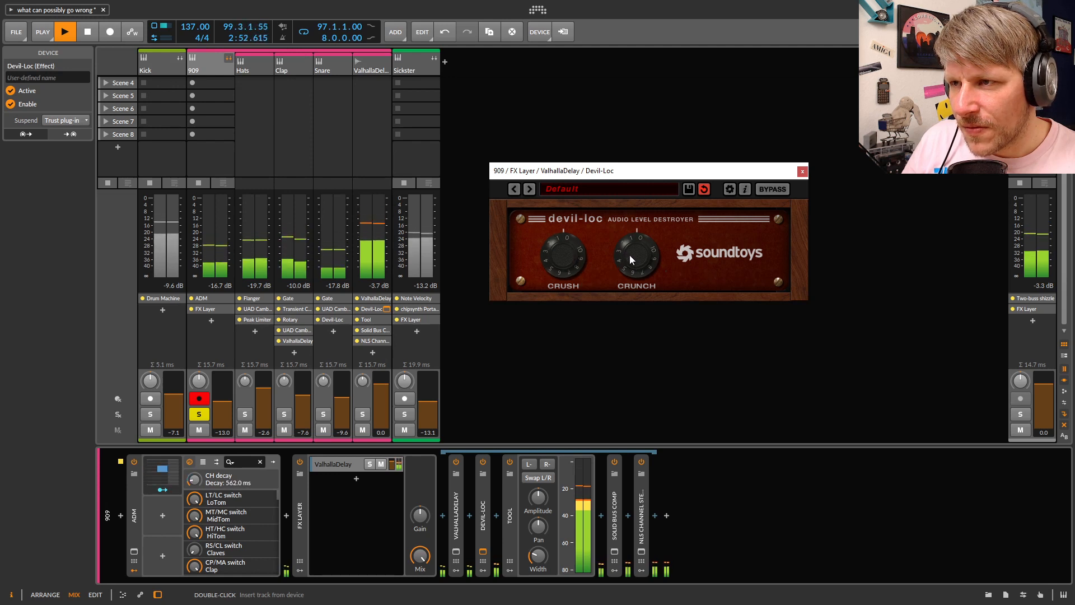
# Compare the 909 delay layer without and with Devil-Loc again, close its window, and unsolo the 909
pyautogui.click(358, 310)
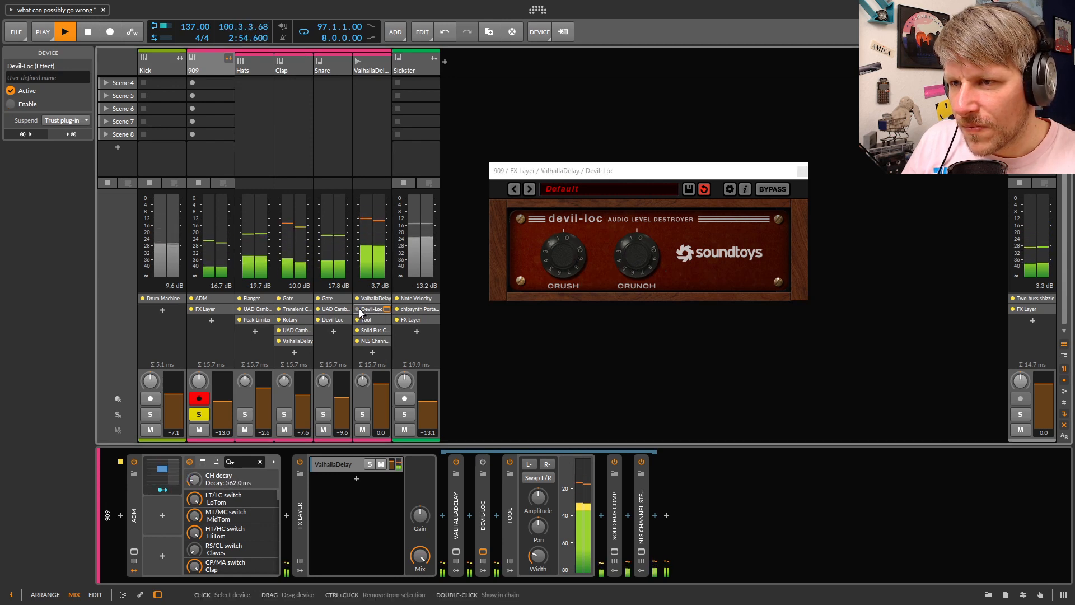
pyautogui.click(358, 309)
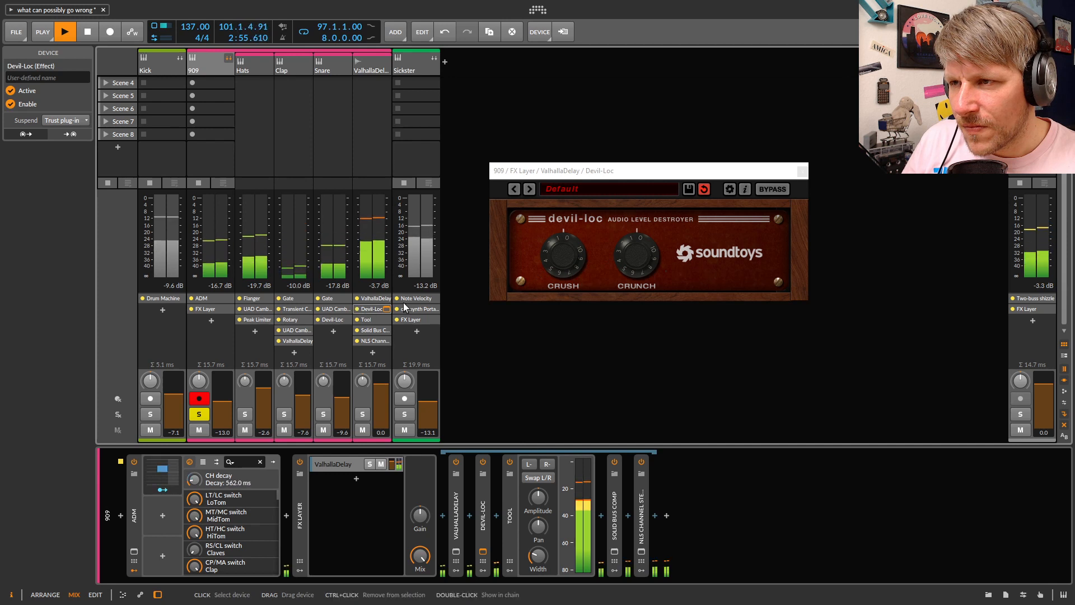
pyautogui.click(802, 172)
pyautogui.click(199, 414)
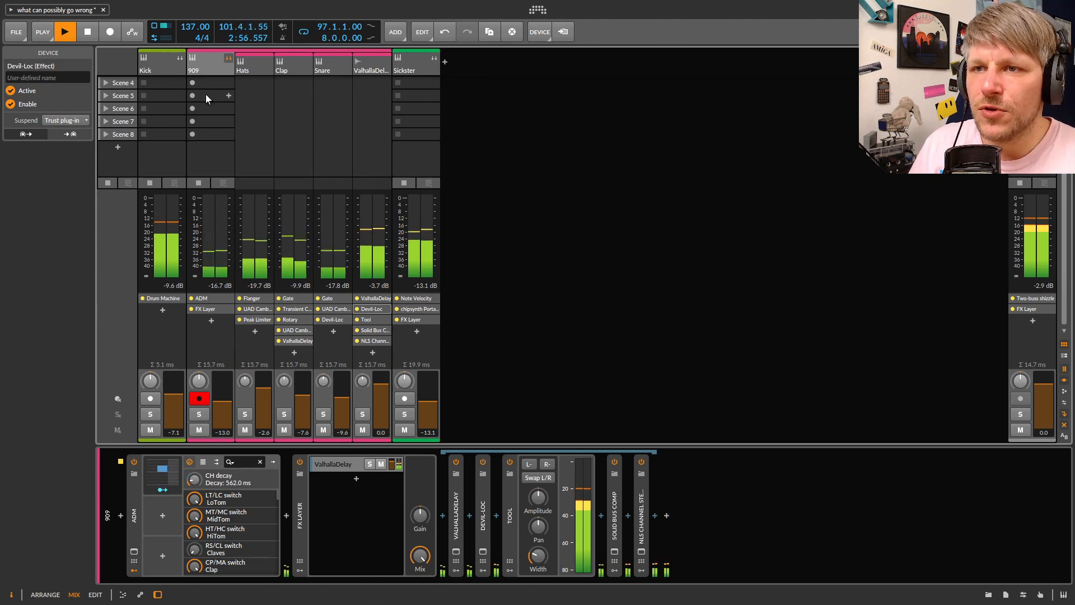
pyautogui.scroll(3, 202, 101)
pyautogui.doubleClick(158, 82)
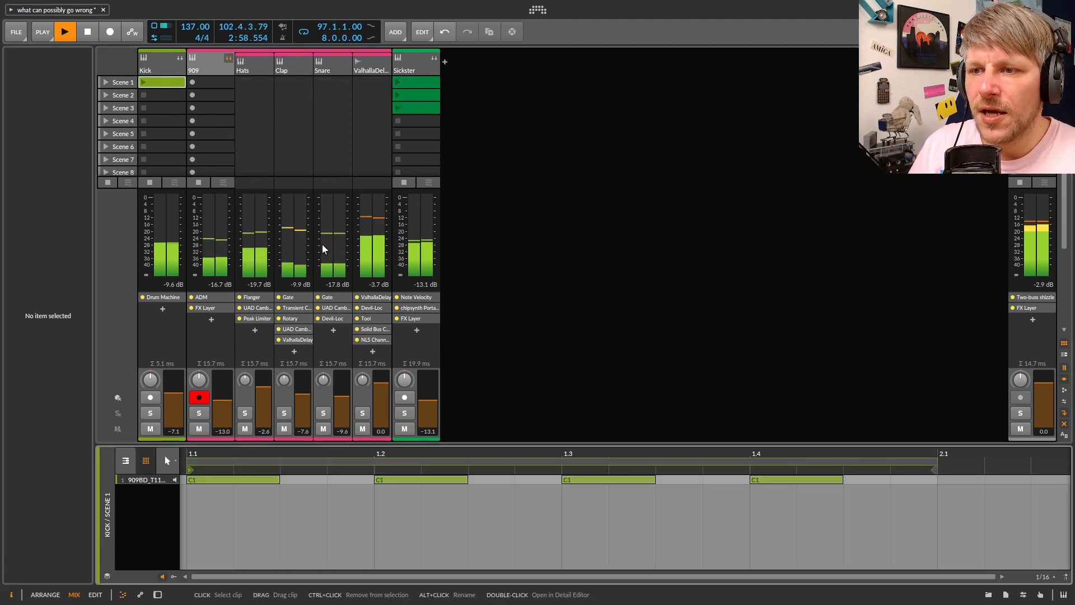
pyautogui.moveTo(541, 446); pyautogui.dragTo(499, 236)
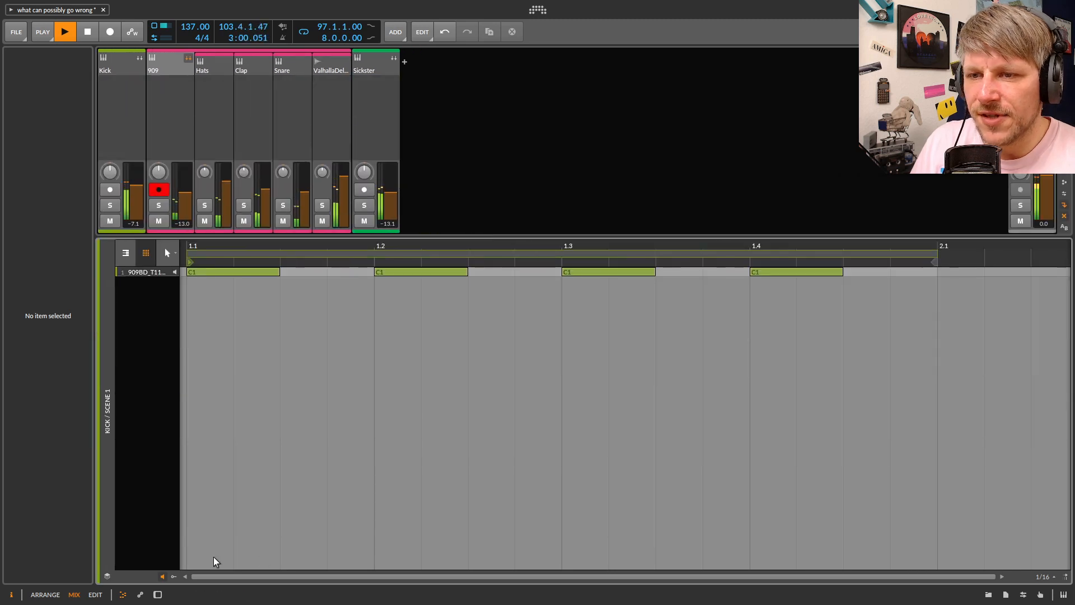
pyautogui.click(174, 576)
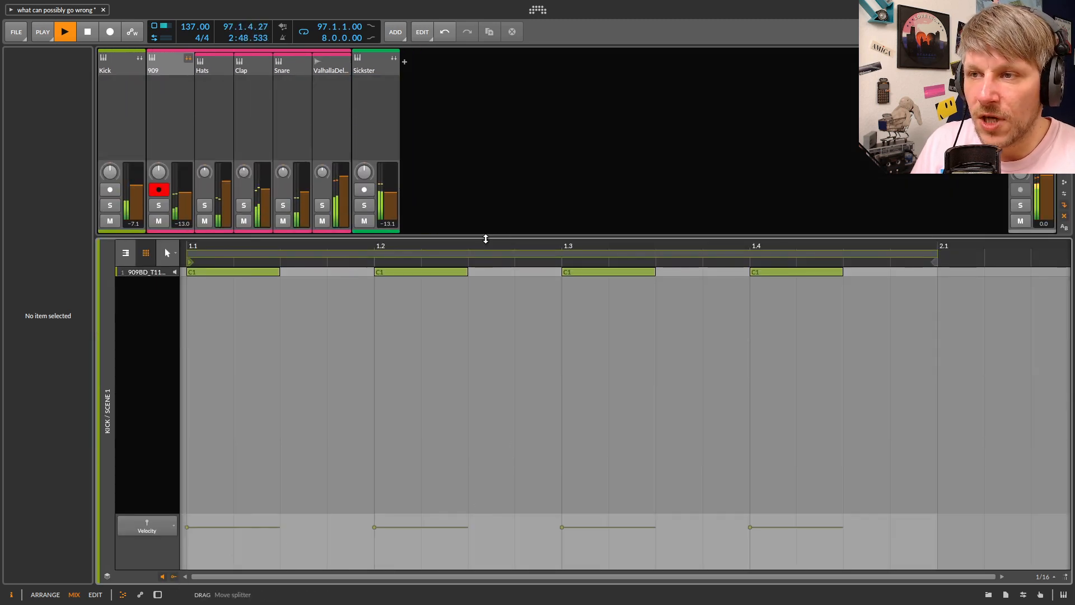
pyautogui.moveTo(485, 239); pyautogui.dragTo(470, 448)
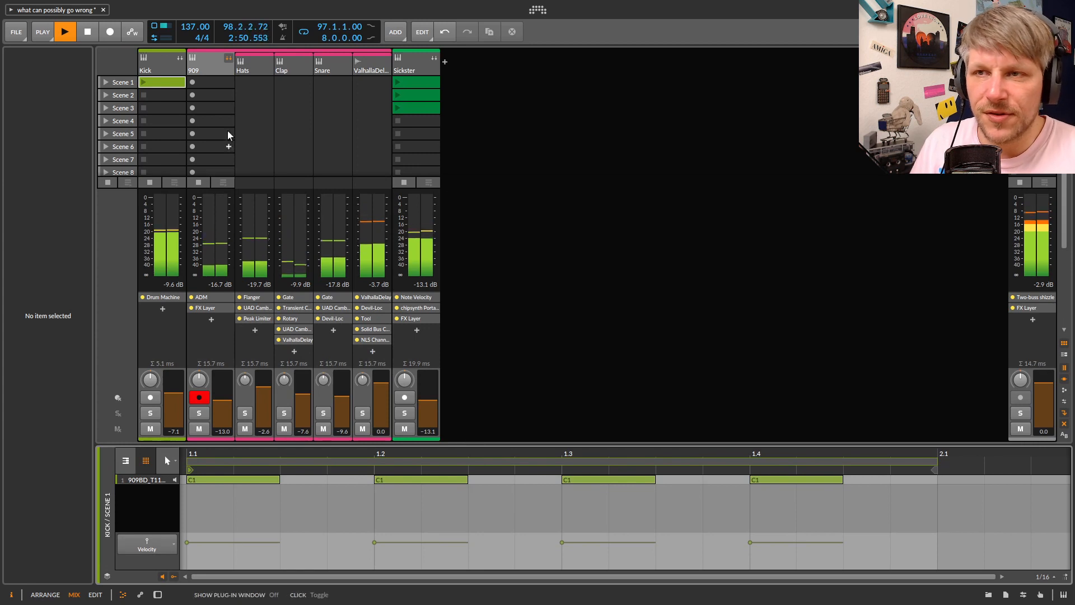
pyautogui.doubleClick(164, 65)
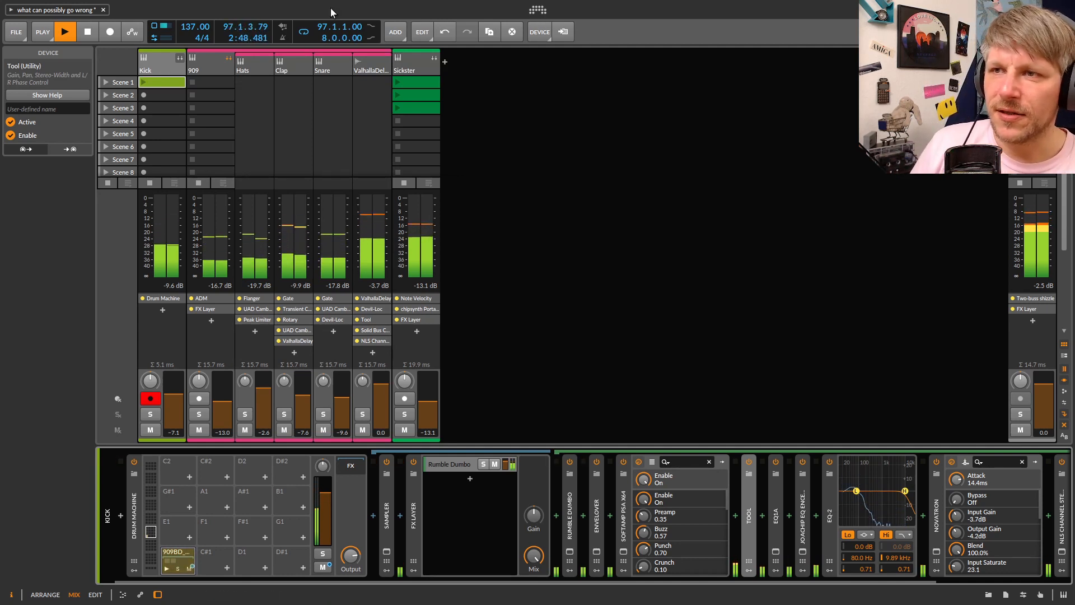
# Open Sickster's Scene 1 clip and examine its notes and velocities in an enlarged editor
pyautogui.click(404, 66)
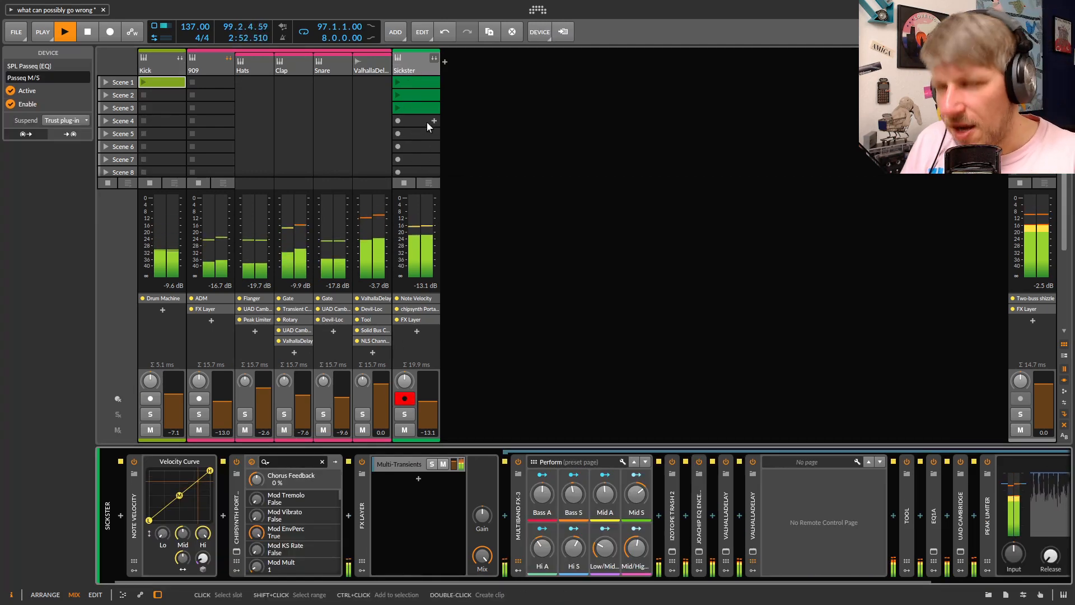
pyautogui.click(417, 82)
pyautogui.doubleClick(416, 84)
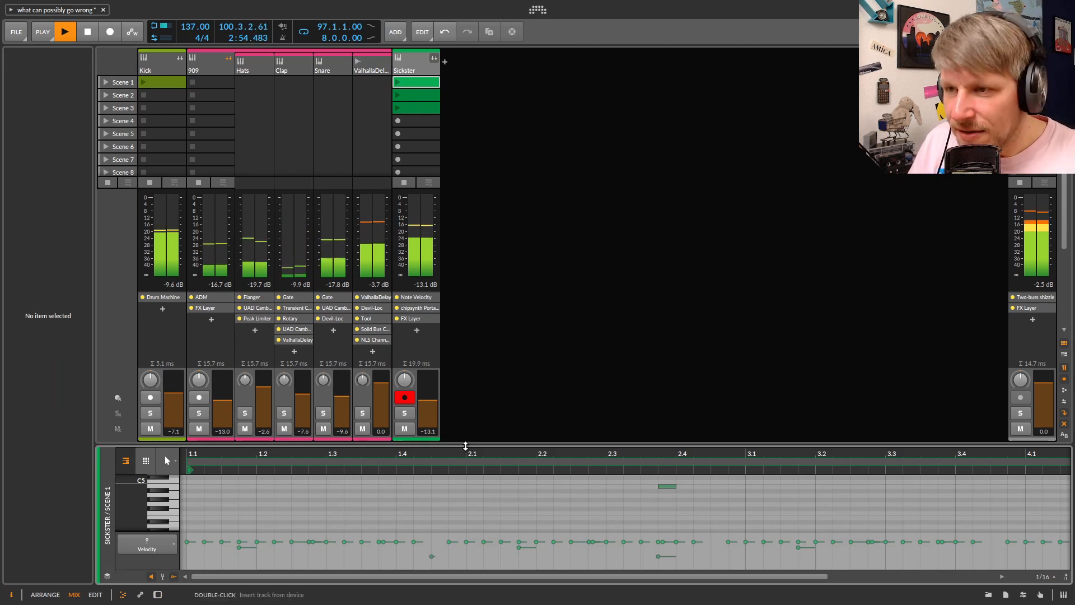
pyautogui.moveTo(465, 446); pyautogui.dragTo(447, 163)
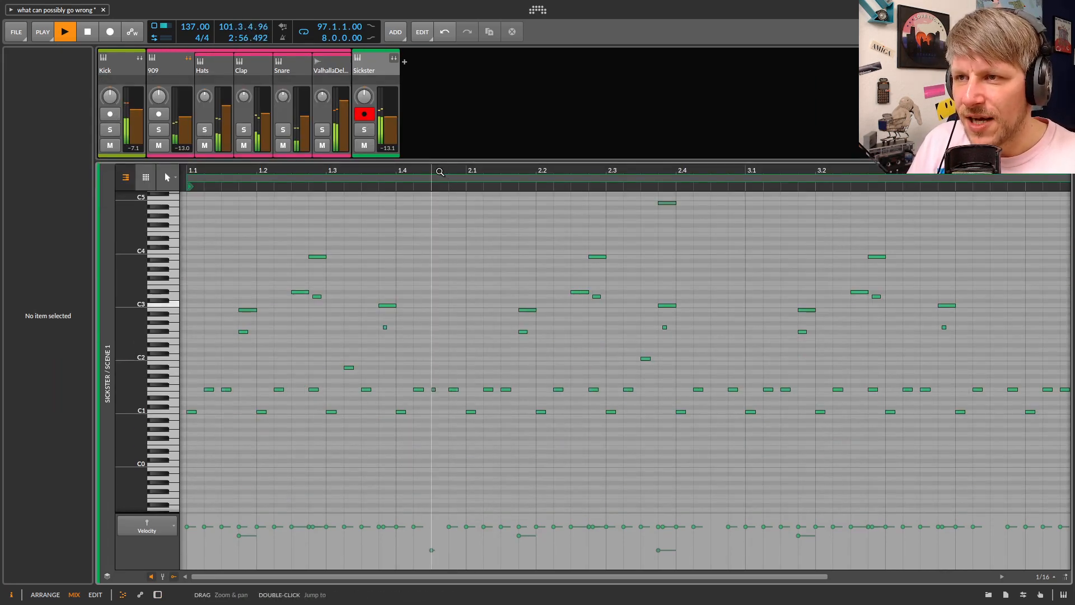
pyautogui.moveTo(396, 163); pyautogui.dragTo(399, 446)
# Restart playback, launch Sickster's Scene 1 clip, and solo the Sickster track
pyautogui.press('space')
pyautogui.click(398, 83)
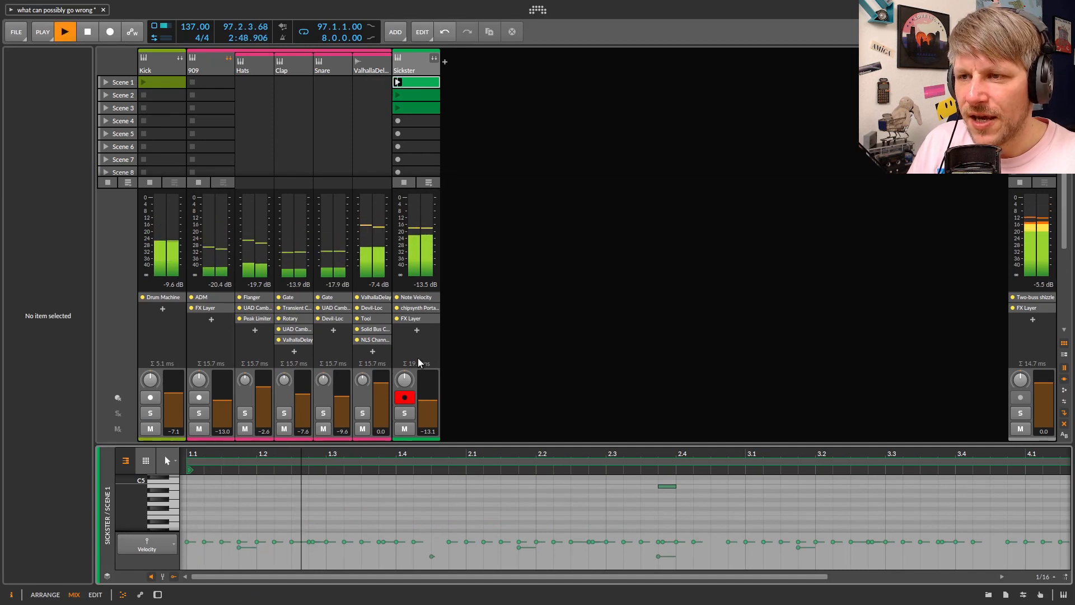
pyautogui.click(404, 413)
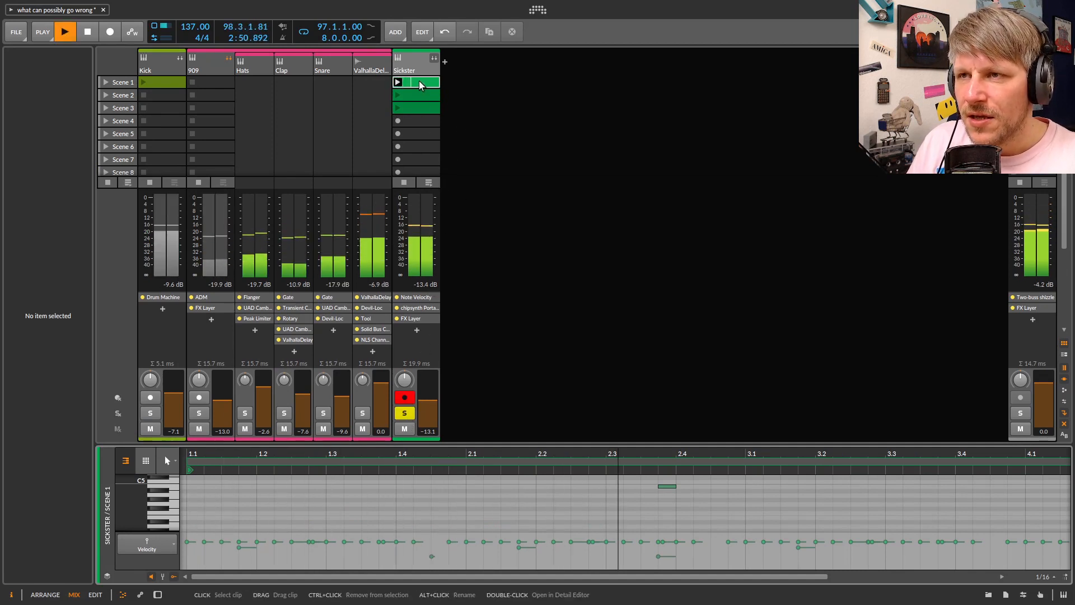
# Follow the soloed Sickster clip's notes in the enlarged note editor during playback, and restore the full mixer view
pyautogui.moveTo(498, 441); pyautogui.dragTo(475, 165)
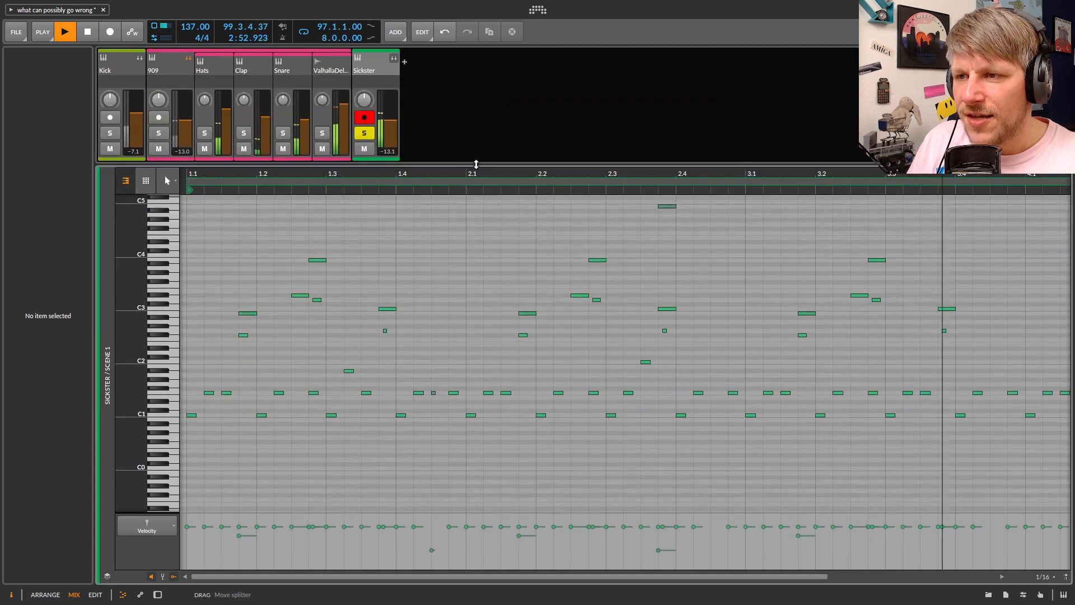
pyautogui.moveTo(274, 179)
pyautogui.mouseDown()
pyautogui.moveTo(330, 179)
pyautogui.moveTo(285, 179)
pyautogui.mouseUp()
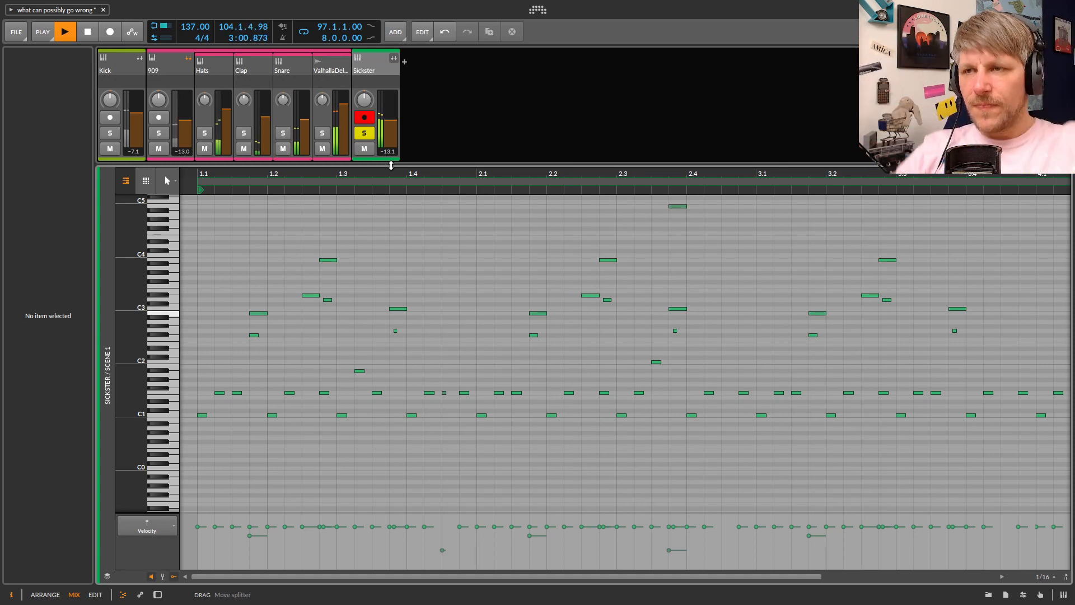
pyautogui.moveTo(394, 166); pyautogui.dragTo(391, 485)
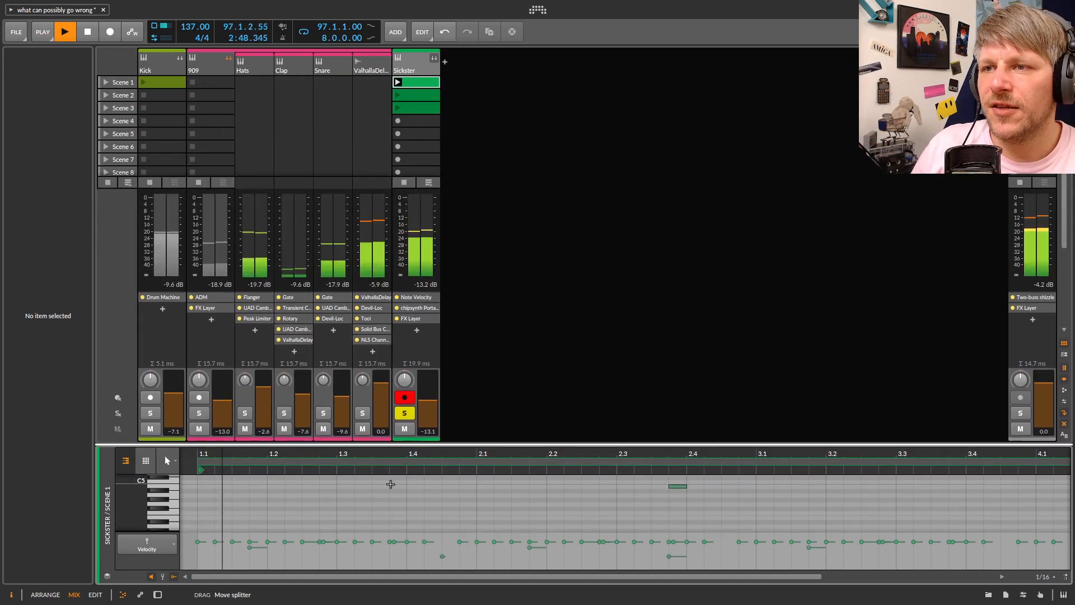
pyautogui.doubleClick(412, 66)
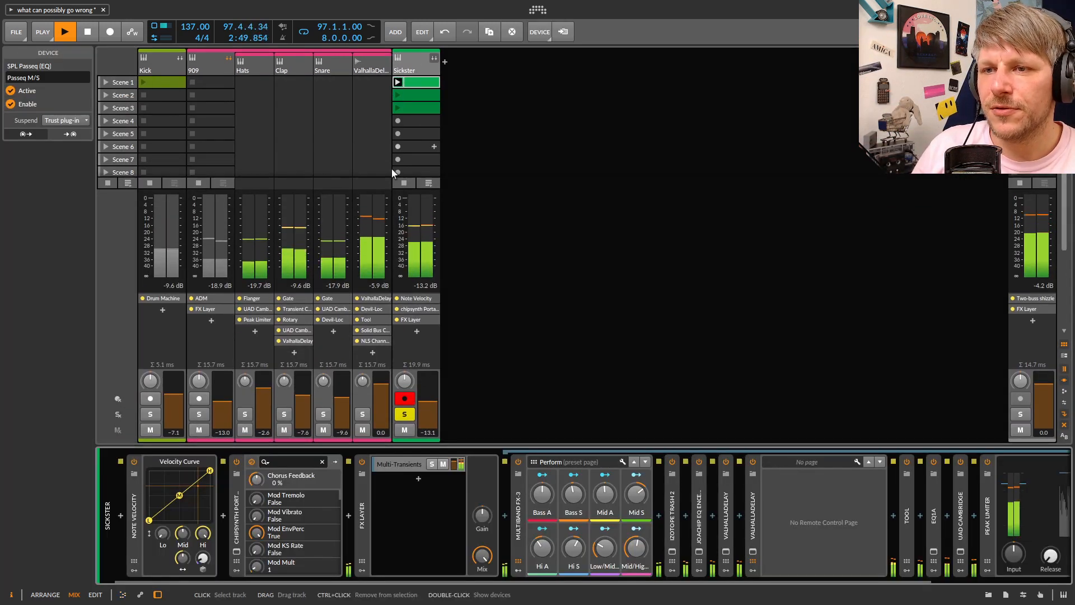
pyautogui.click(238, 554)
pyautogui.moveTo(372, 124); pyautogui.dragTo(592, 137)
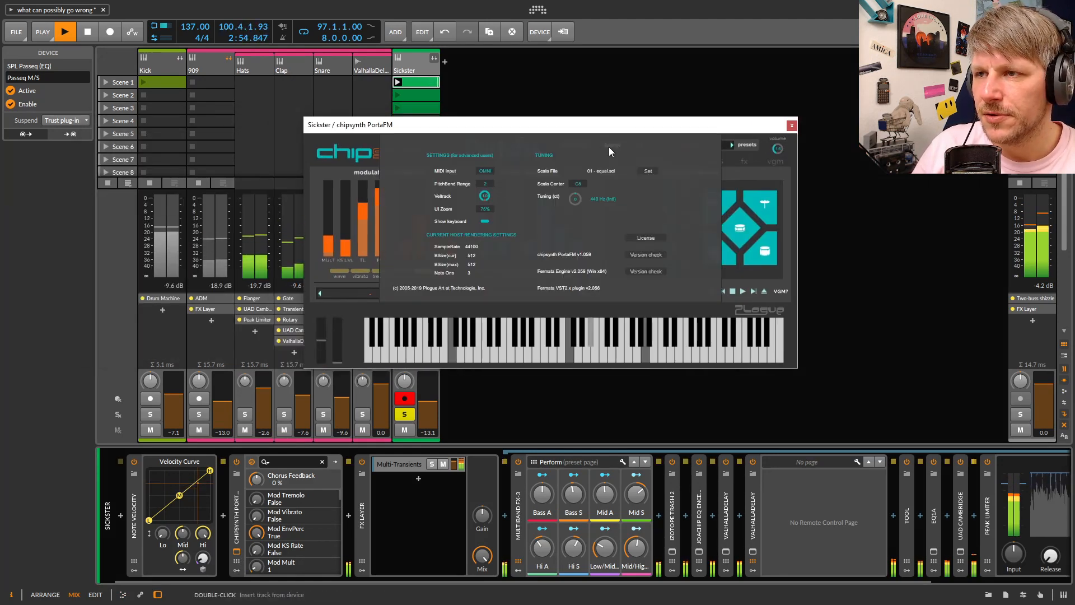
pyautogui.click(610, 145)
pyautogui.click(485, 209)
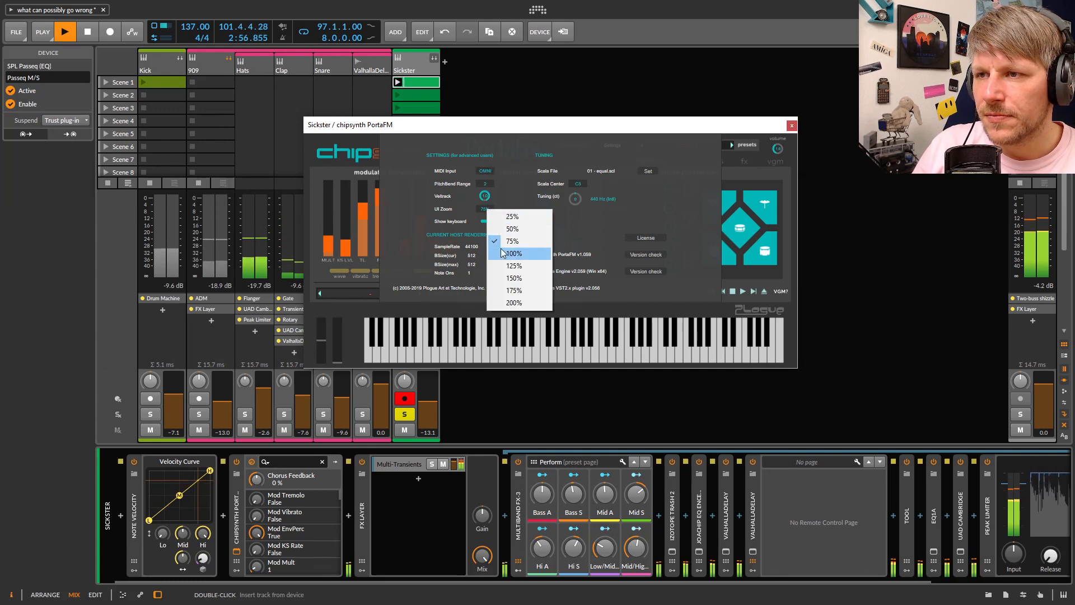
pyautogui.click(512, 252)
pyautogui.moveTo(663, 132); pyautogui.dragTo(552, 115)
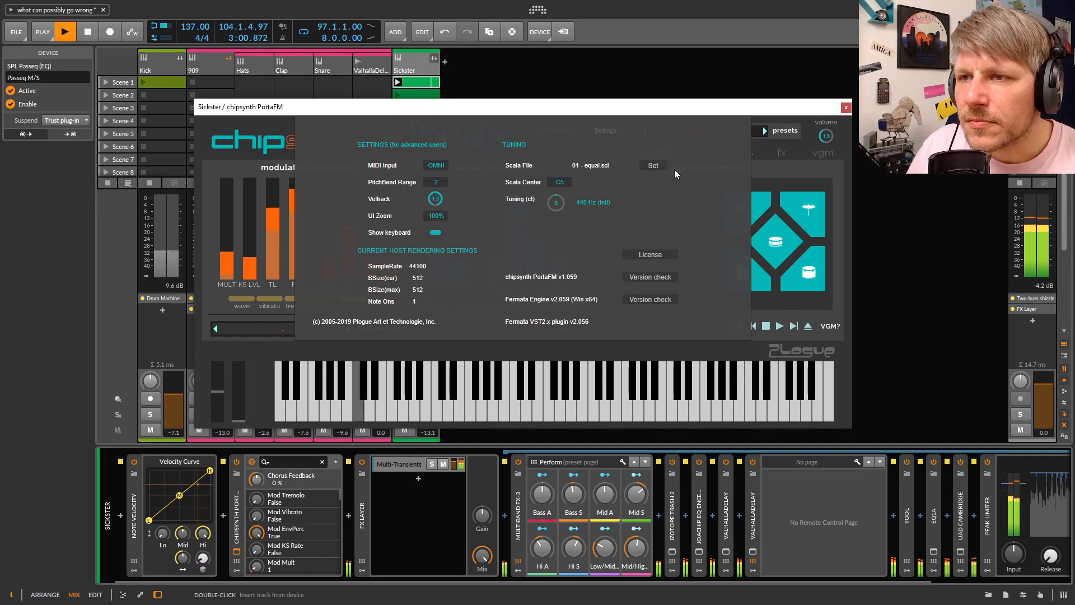
pyautogui.click(784, 165)
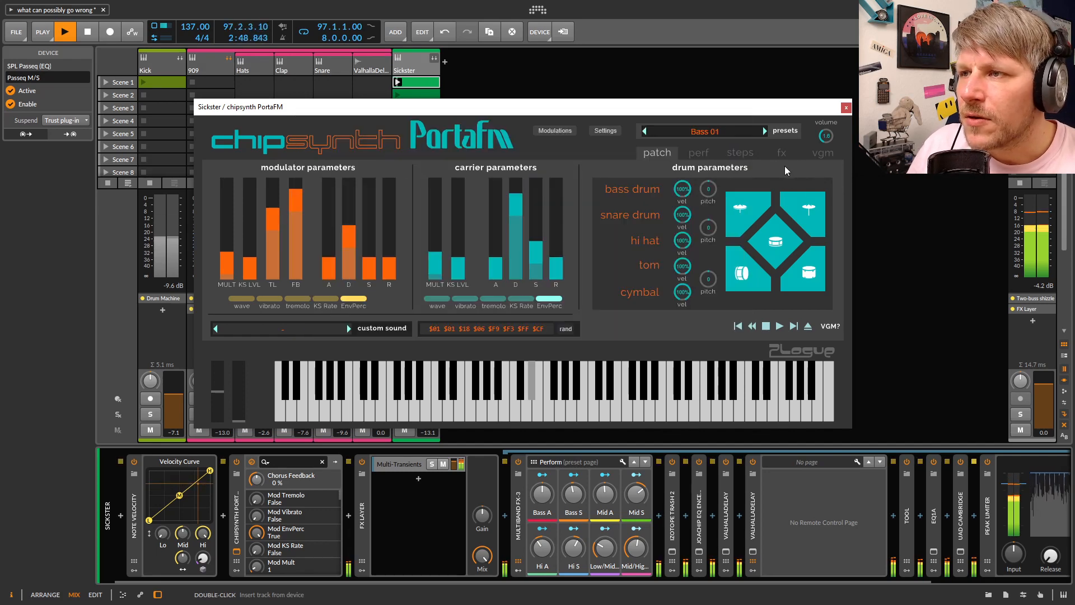
# On PortaFM's perf page, hear both stacking layers with zero glide, and set their glide to 45 and 15
pyautogui.click(697, 153)
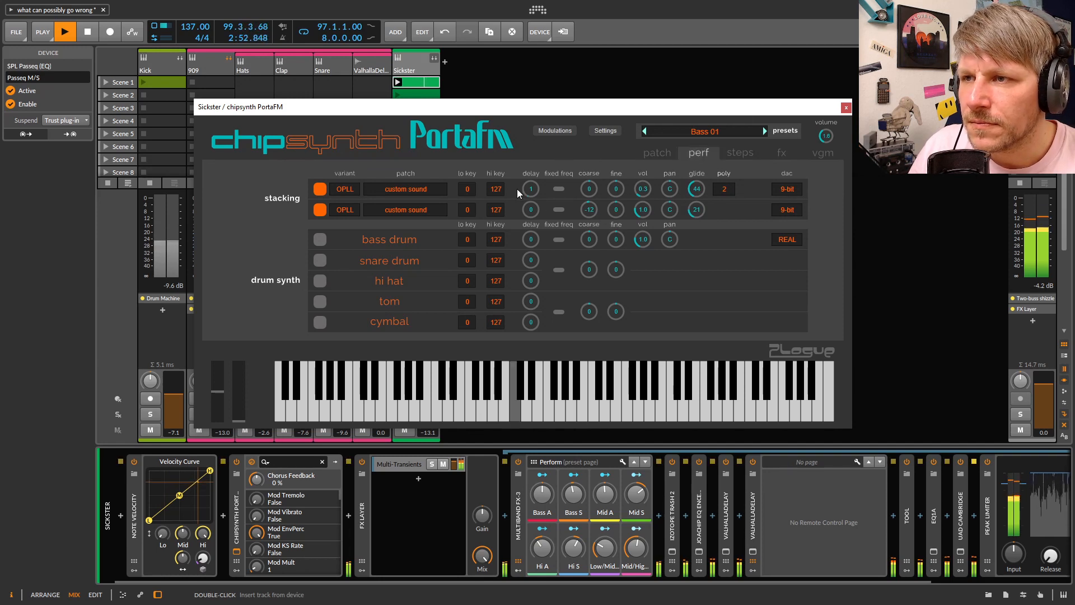
pyautogui.moveTo(696, 189); pyautogui.dragTo(700, 275)
pyautogui.moveTo(601, 107); pyautogui.dragTo(543, 104)
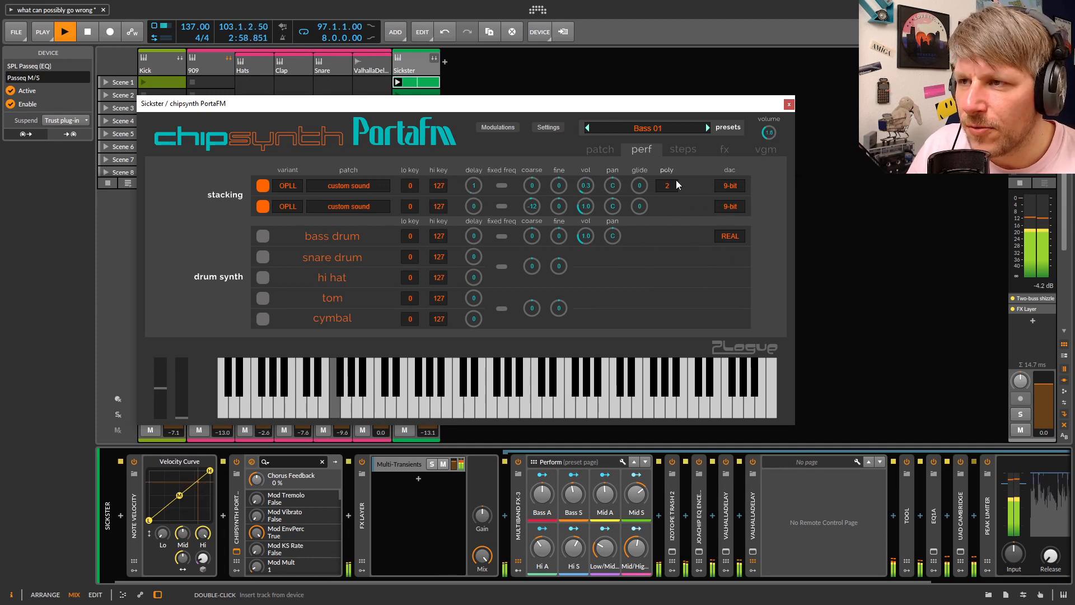
pyautogui.moveTo(639, 185); pyautogui.dragTo(632, 152)
pyautogui.moveTo(643, 206); pyautogui.dragTo(643, 177)
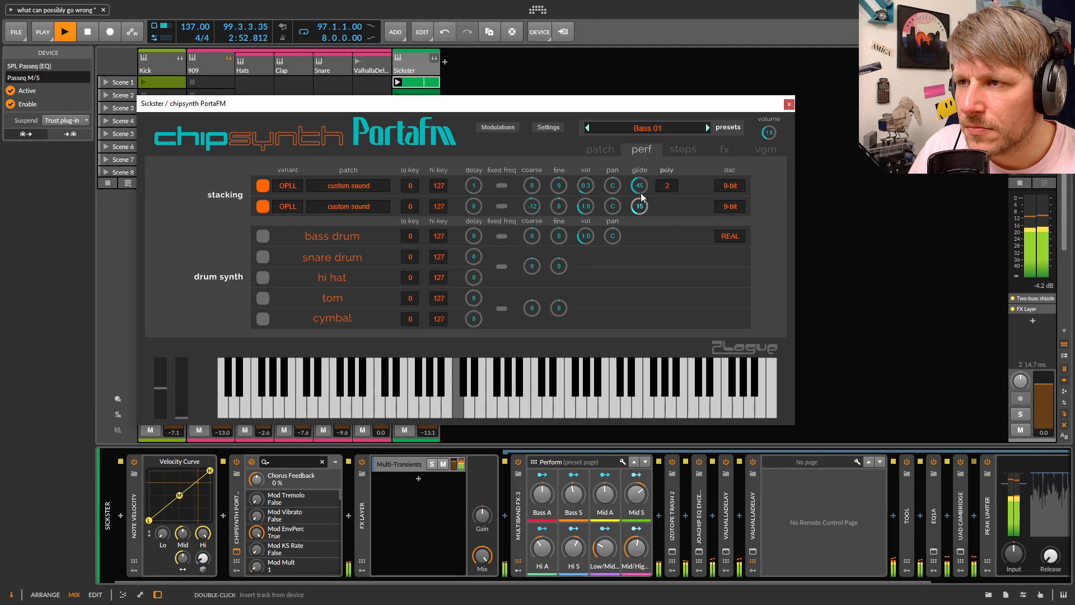
# Switch PortaFM back to its patch page, close its window, and unsolo Sickster to hear the full mix
pyautogui.moveTo(640, 193); pyautogui.dragTo(640, 190)
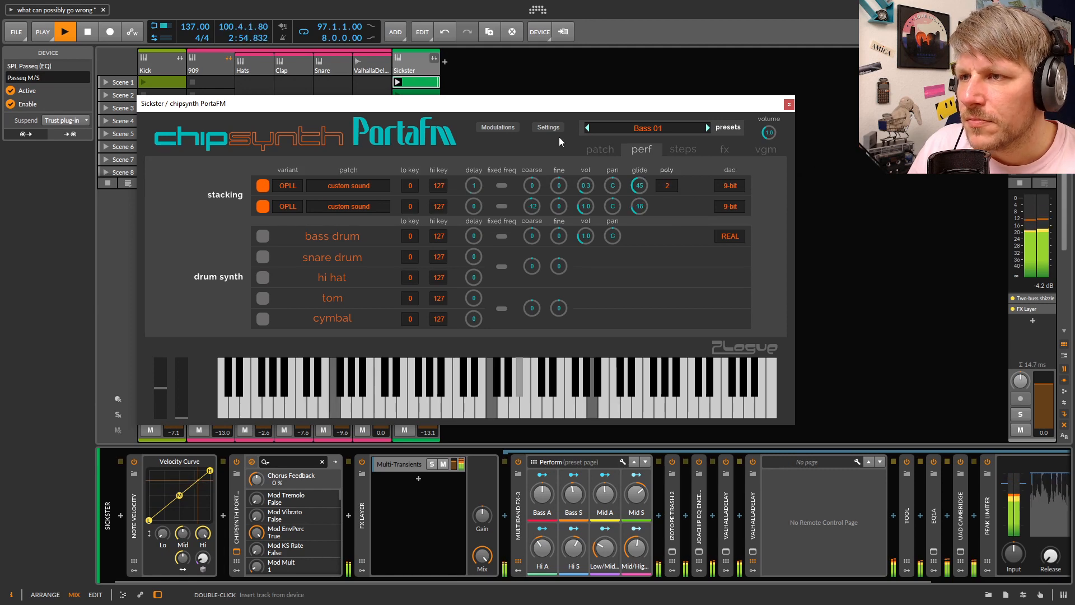
pyautogui.click(592, 147)
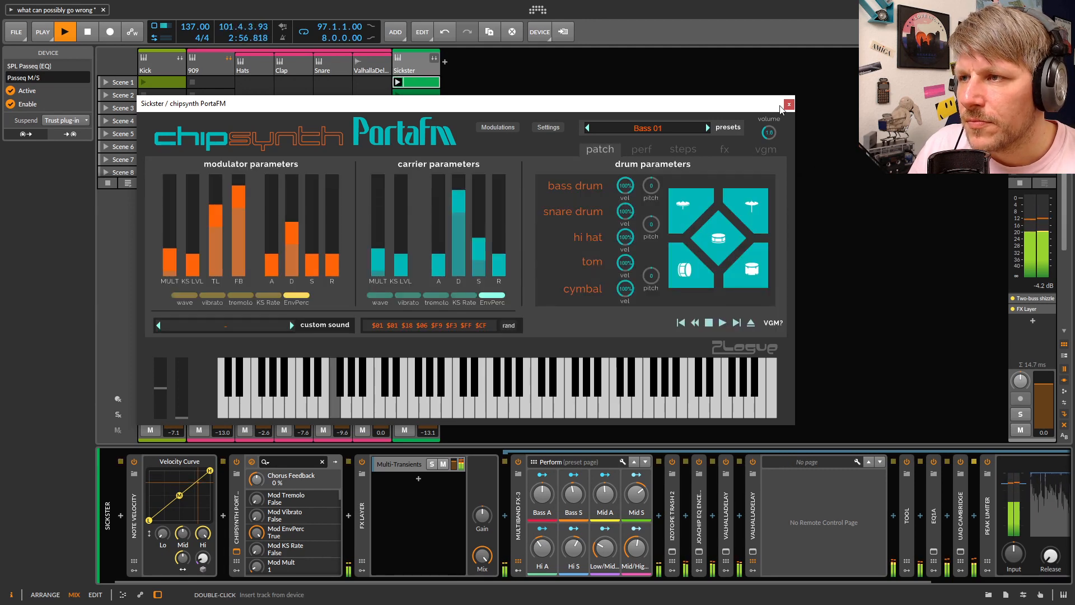
pyautogui.click(789, 104)
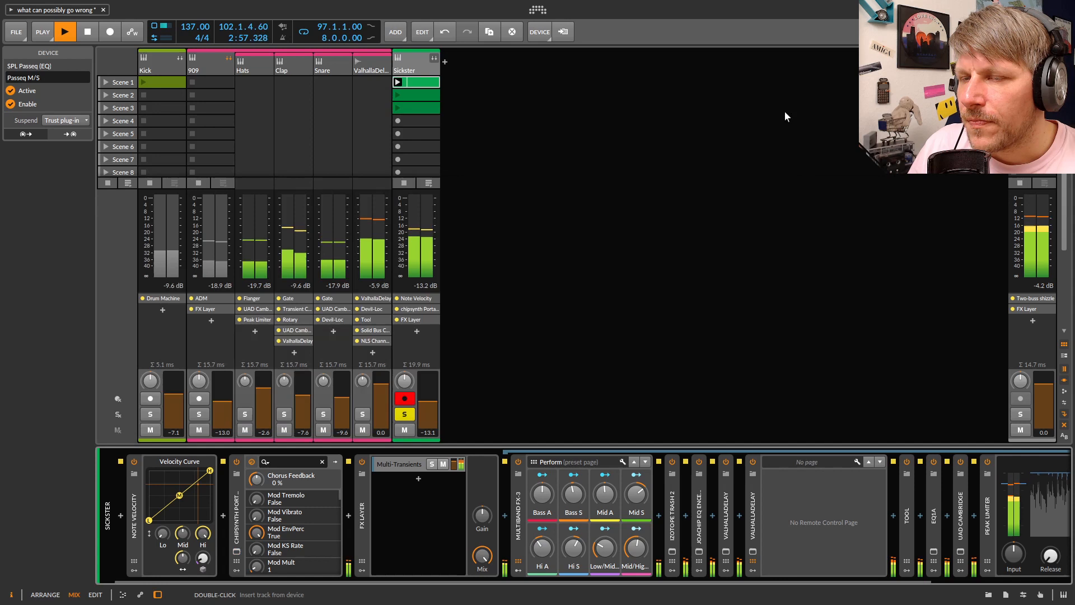
pyautogui.click(407, 414)
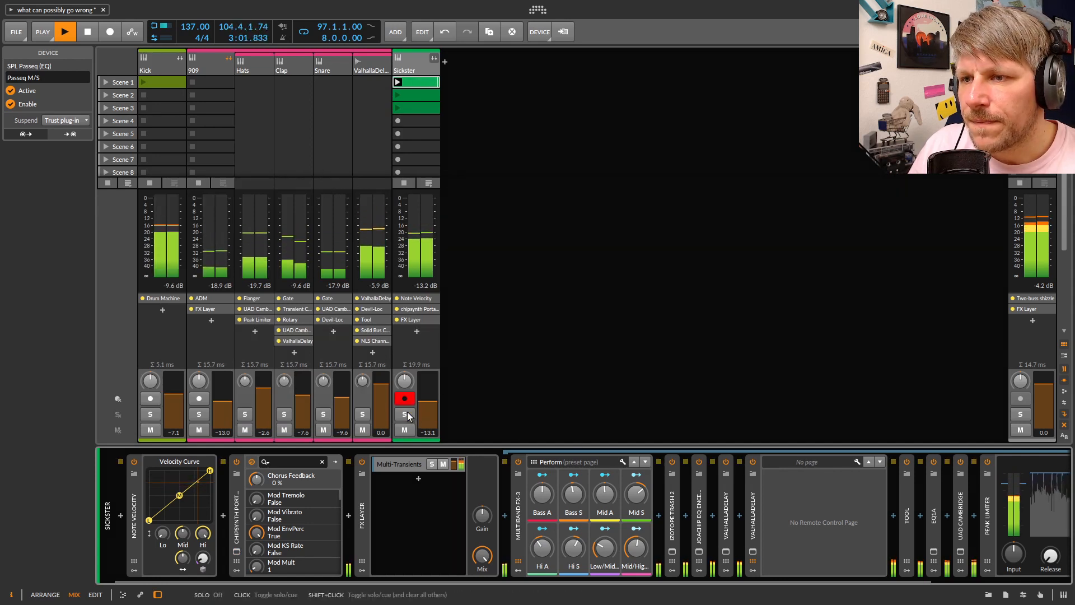
# Lower the Kick track's volume to -8.8 dB while the full mix plays
pyautogui.click(404, 65)
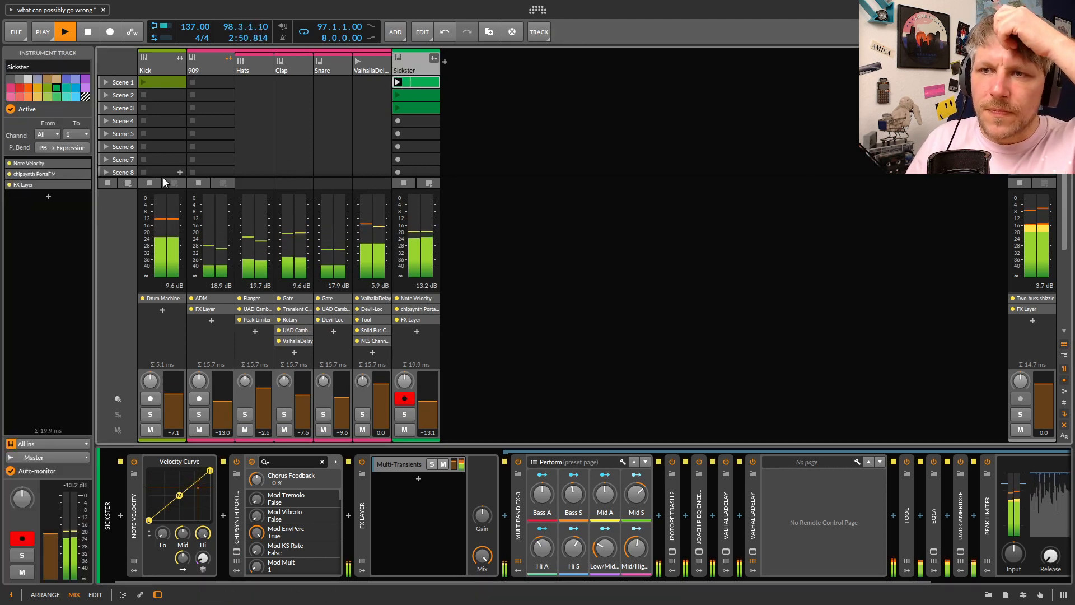
pyautogui.moveTo(173, 395); pyautogui.dragTo(172, 405)
pyautogui.click(162, 343)
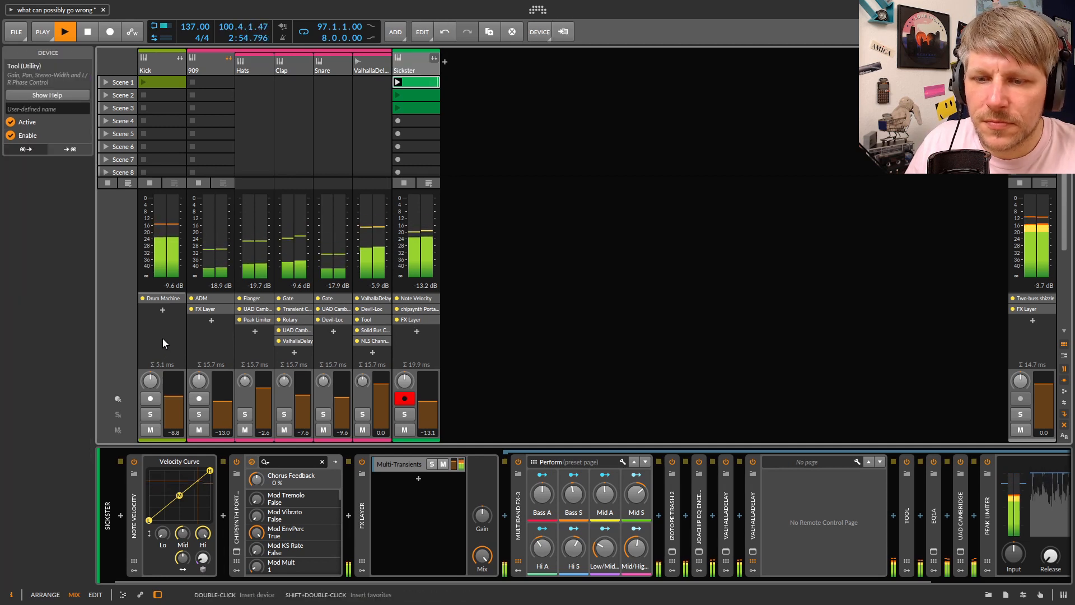
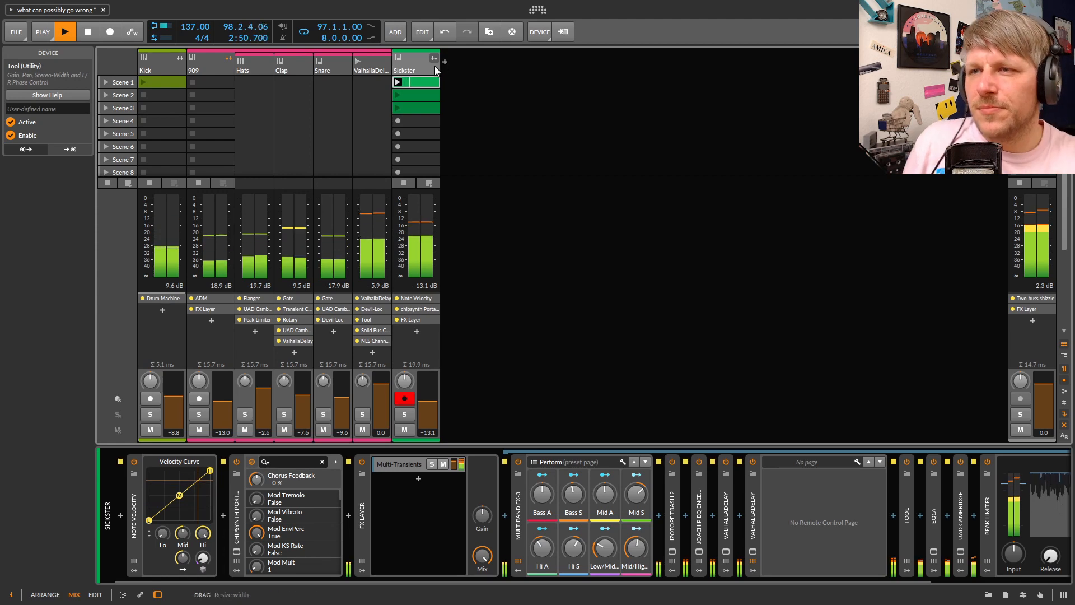
pyautogui.click(426, 69)
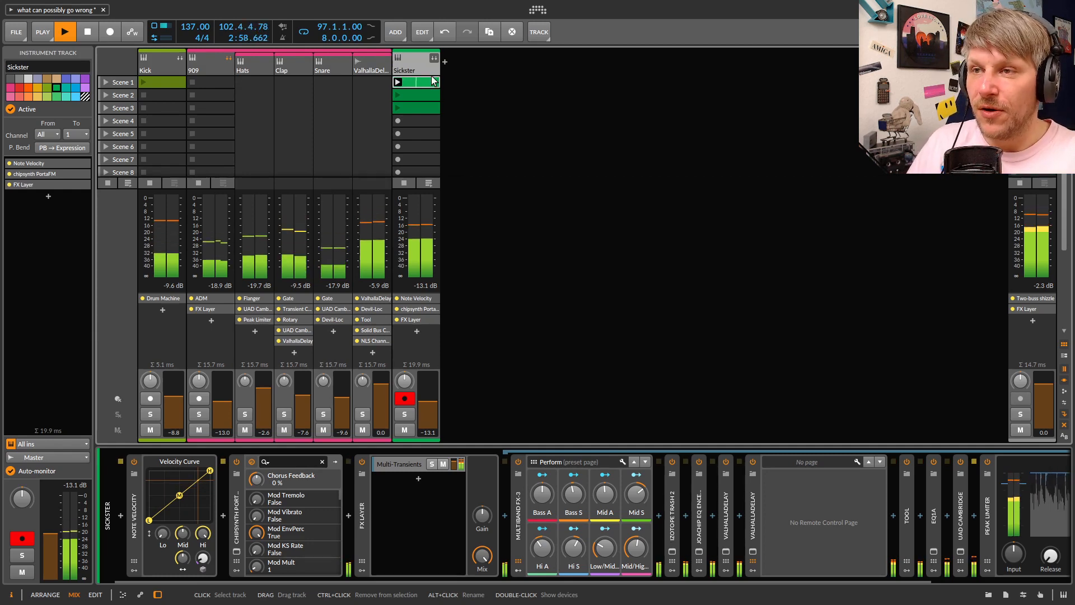
pyautogui.click(422, 82)
pyautogui.doubleClick(422, 82)
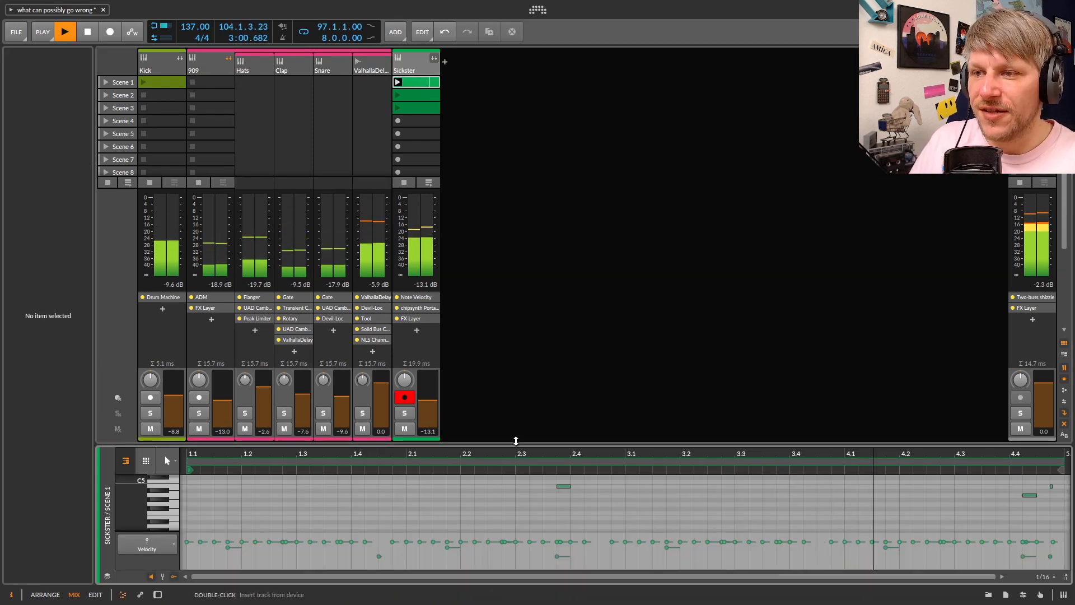
pyautogui.moveTo(513, 439); pyautogui.dragTo(518, 249)
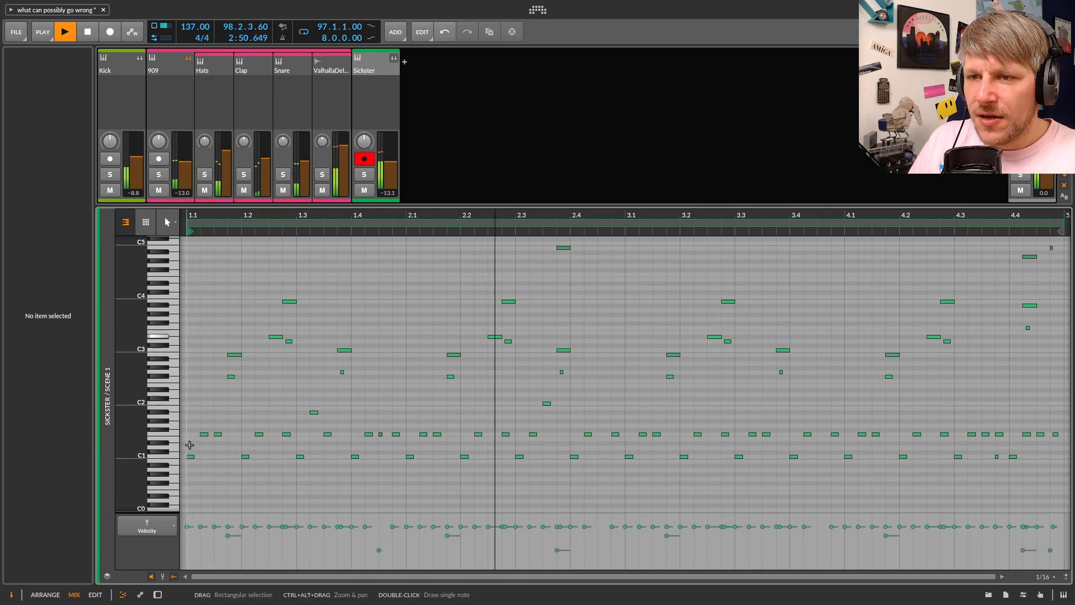
pyautogui.click(111, 67)
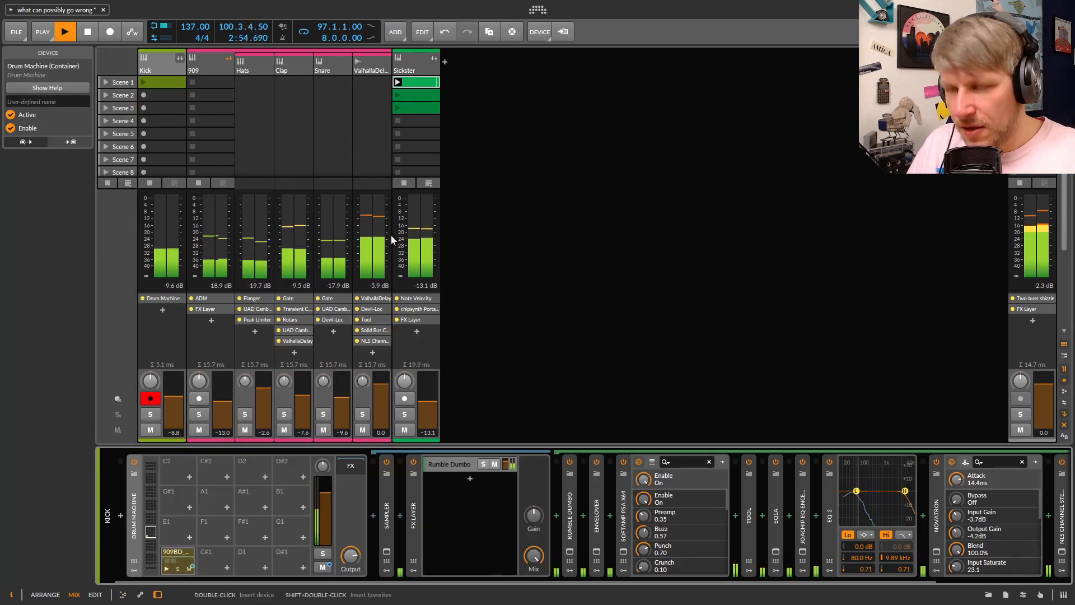
pyautogui.click(422, 66)
pyautogui.click(423, 82)
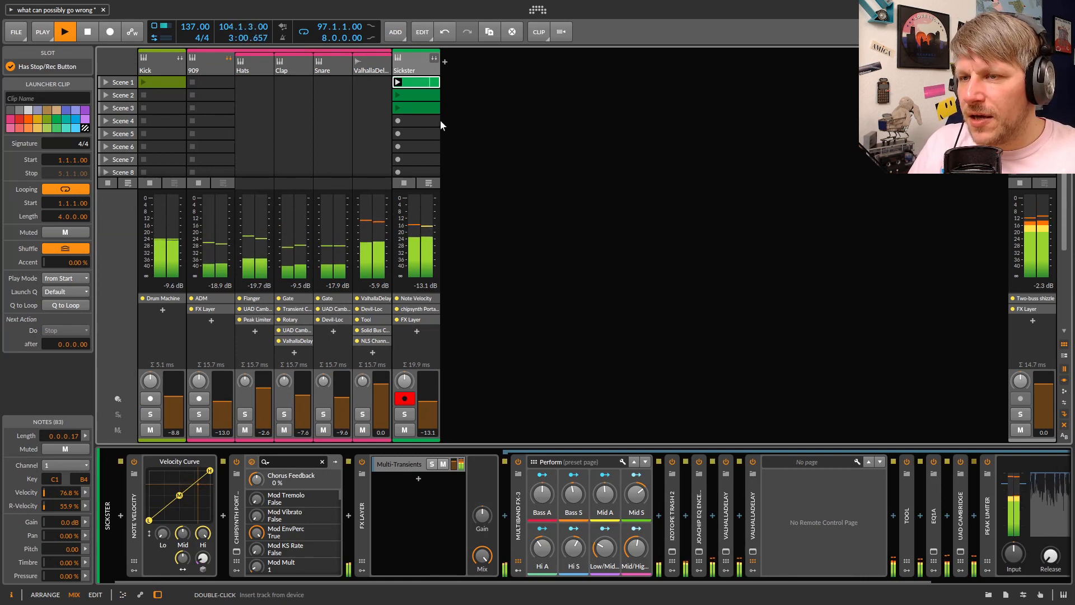
# Solo Sickster, bypass its FX Layer, and turn off PortaFM's Stereo Delay to hear the dry synth
pyautogui.click(420, 71)
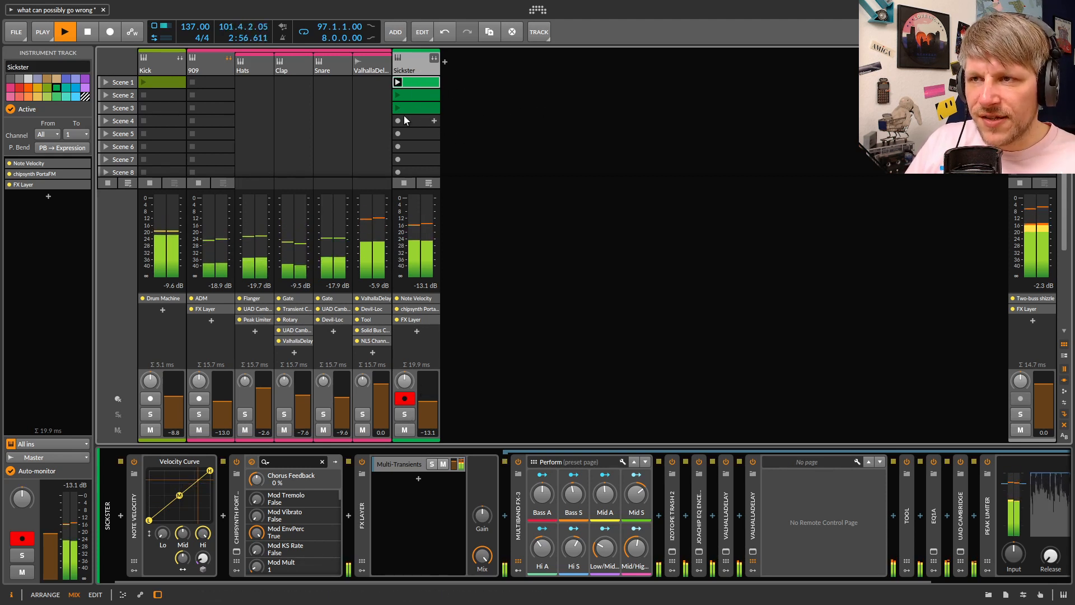
pyautogui.click(404, 414)
pyautogui.click(361, 462)
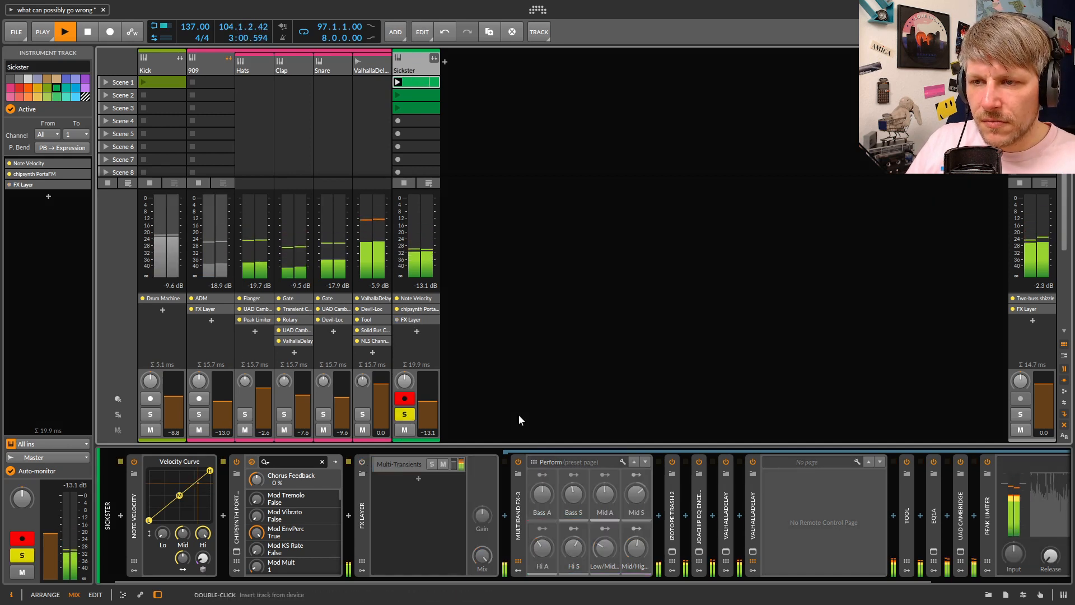
pyautogui.click(236, 554)
pyautogui.click(735, 149)
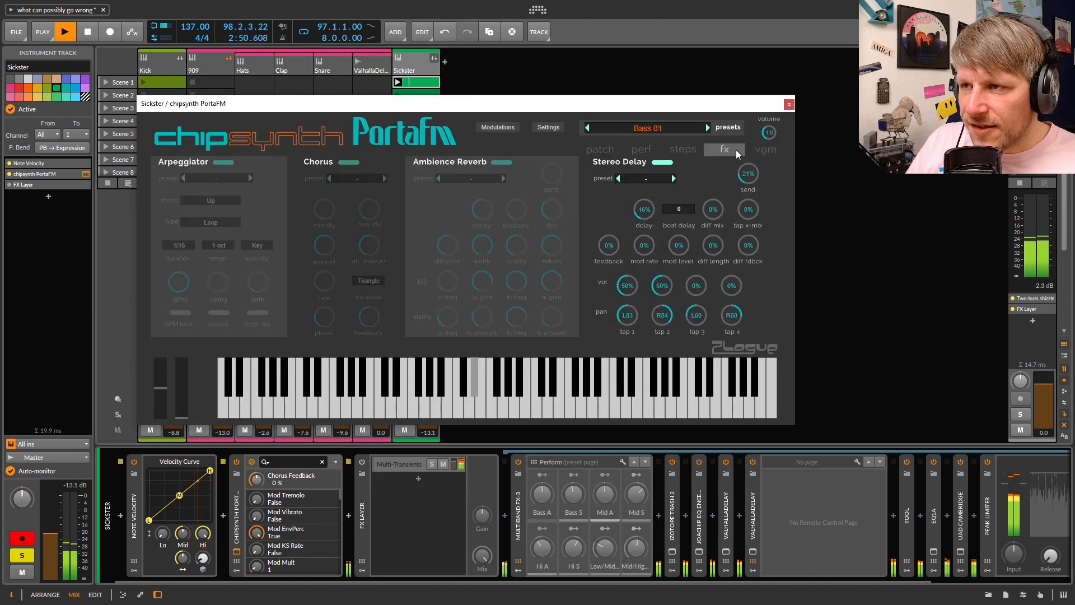
pyautogui.click(662, 162)
pyautogui.moveTo(584, 106); pyautogui.dragTo(633, 59)
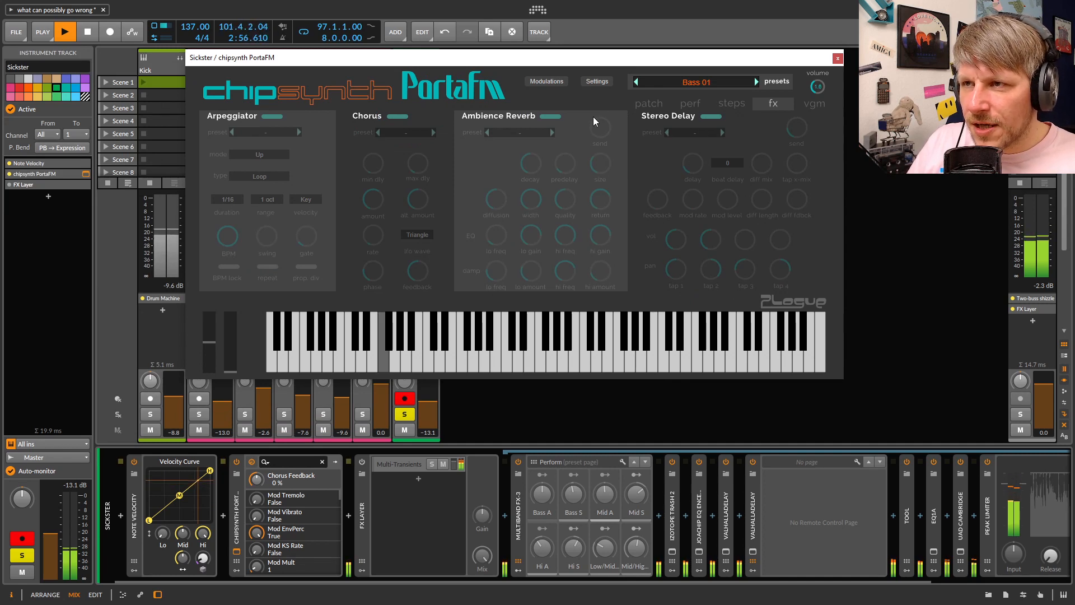
# Stop playback, re-enable PortaFM's Stereo Delay and Sickster's FX Layer, and close the plug-in window
pyautogui.click(91, 33)
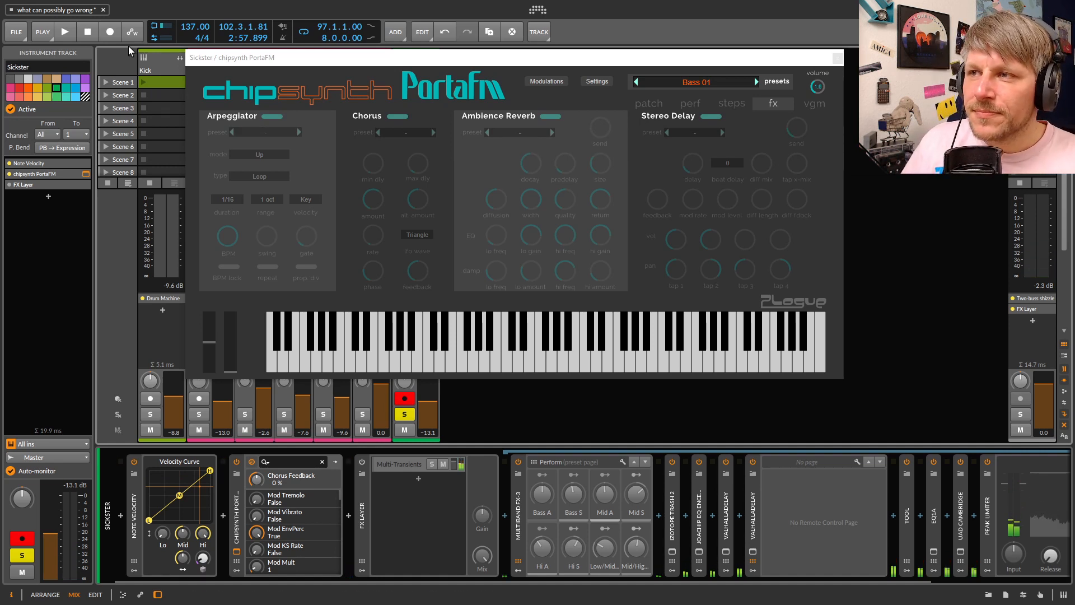
pyautogui.click(711, 116)
pyautogui.click(362, 462)
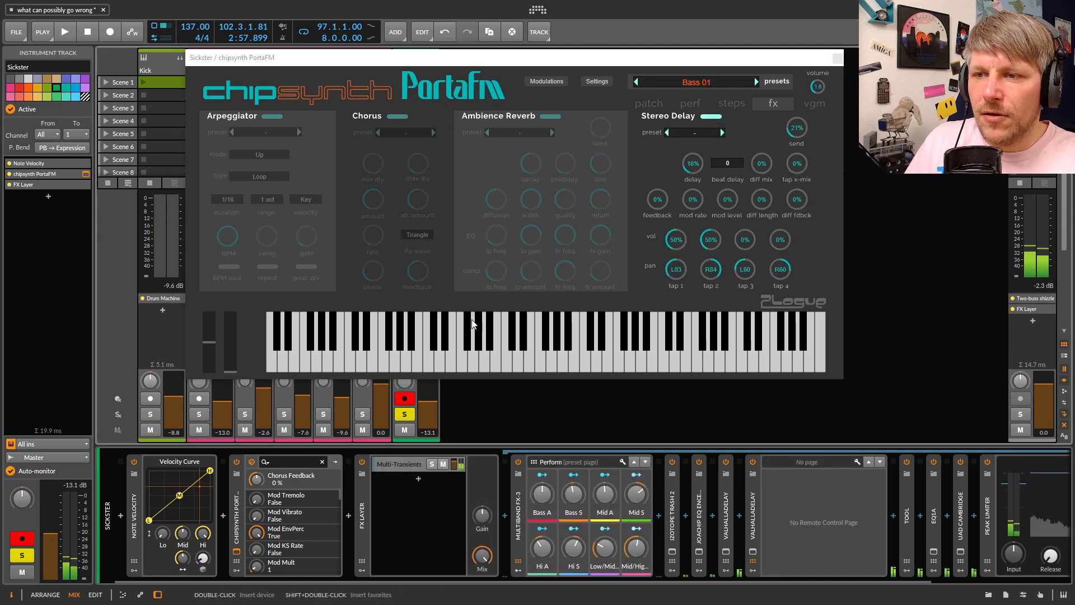
pyautogui.click(837, 58)
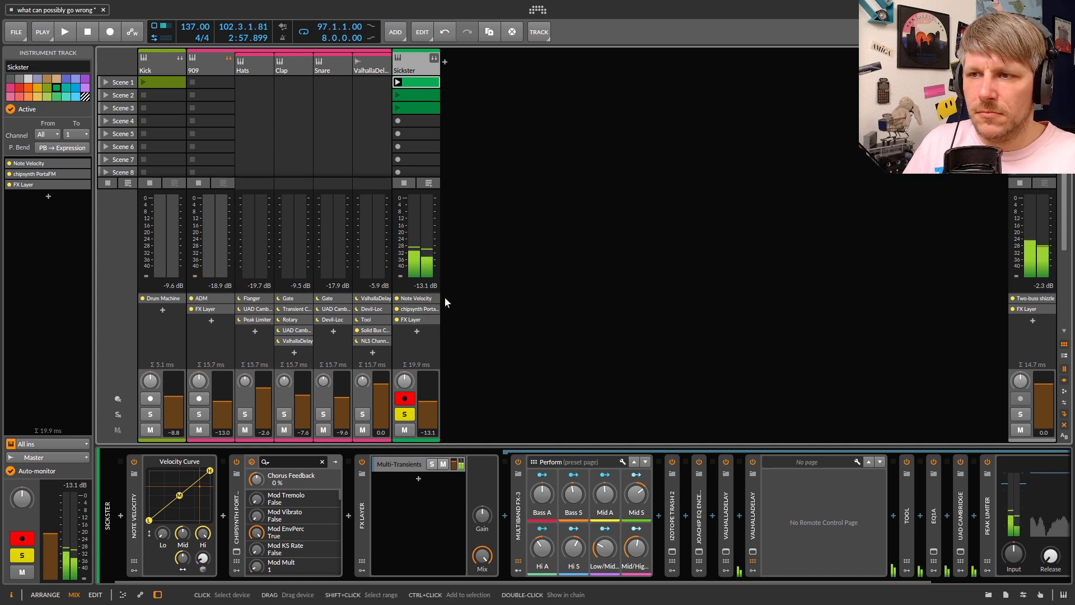
# Resume playback, unsolo Sickster, and review PortaFM's patch page while the full mix plays
pyautogui.press('space')
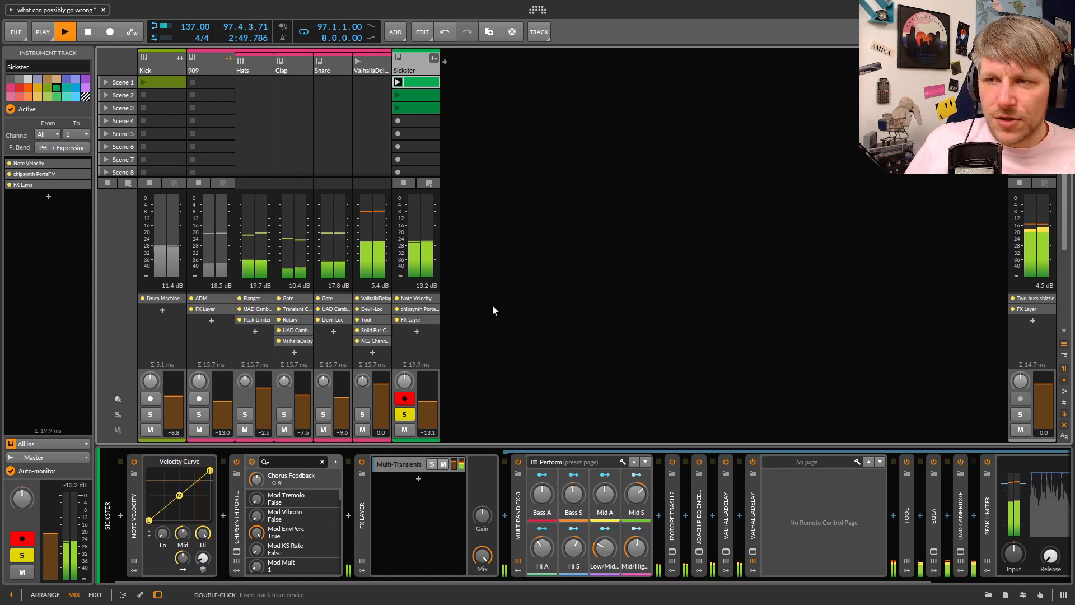
pyautogui.click(404, 414)
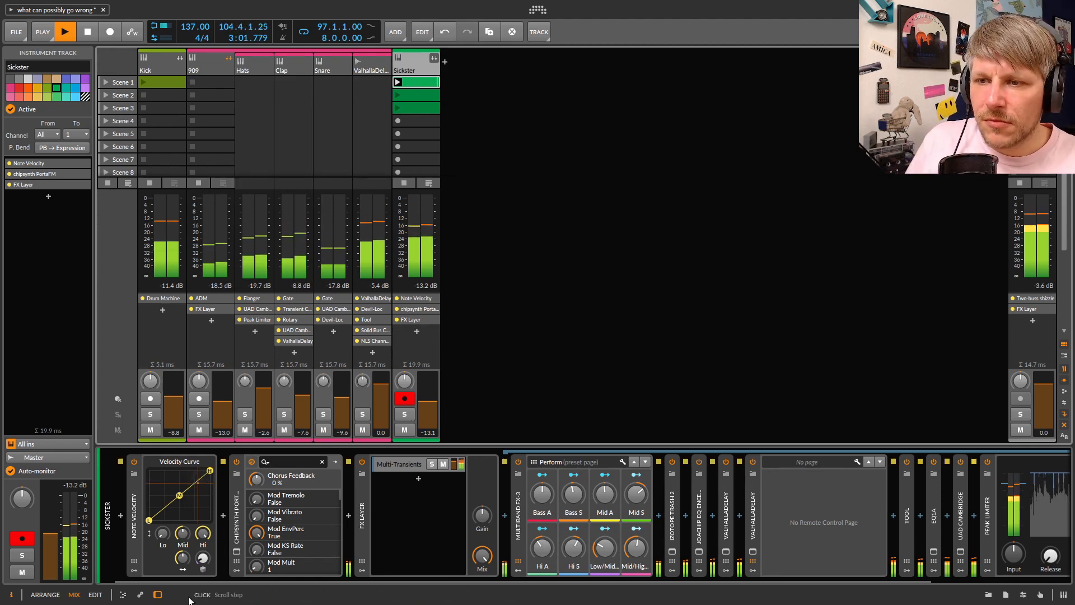
pyautogui.click(237, 552)
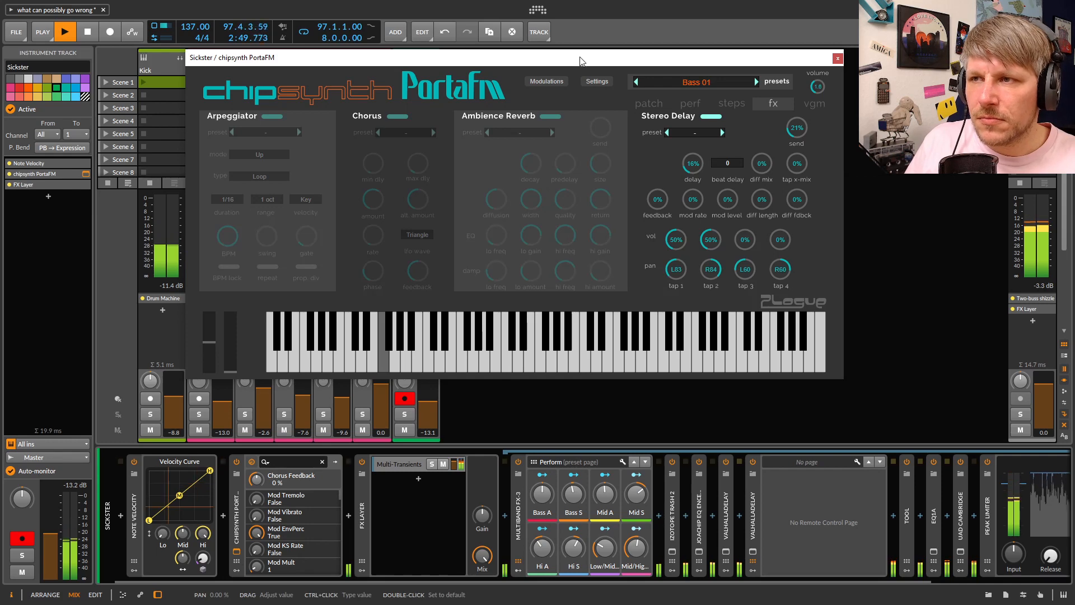
pyautogui.moveTo(580, 60); pyautogui.dragTo(465, 138)
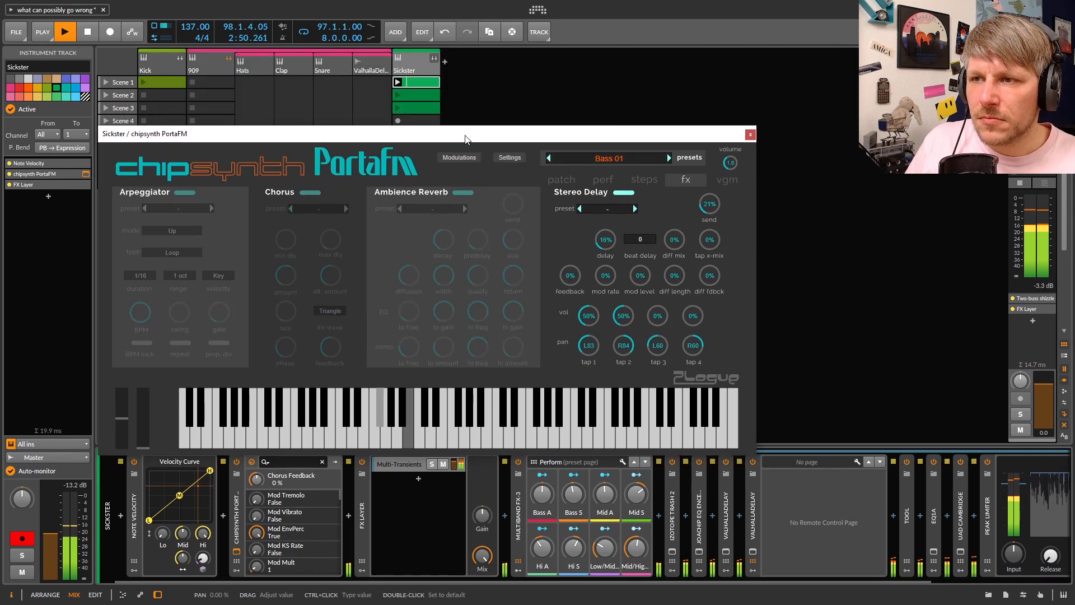
pyautogui.click(562, 179)
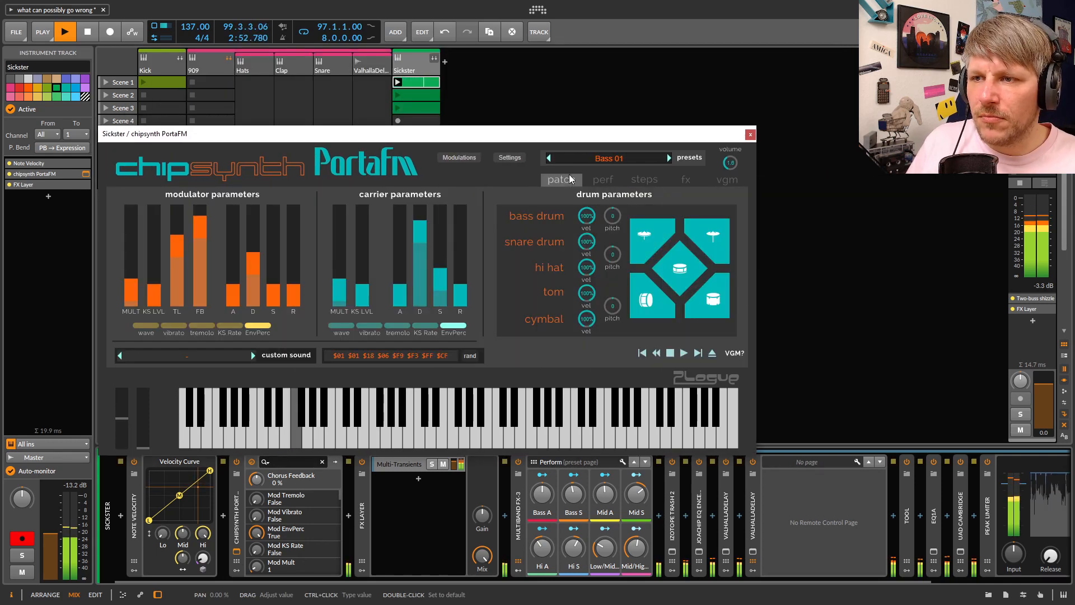
pyautogui.click(749, 135)
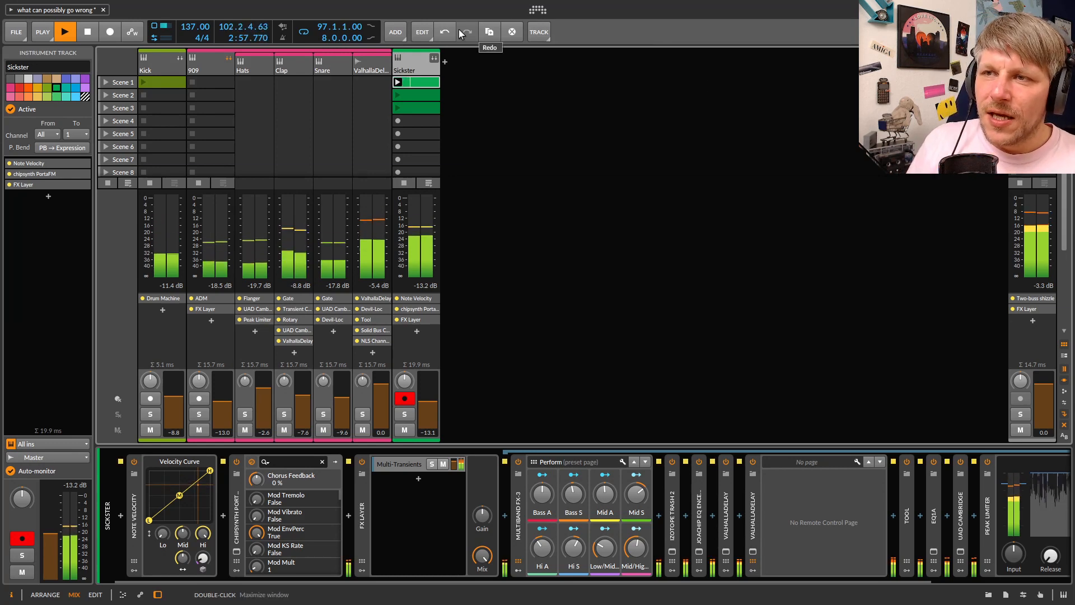
pyautogui.click(162, 58)
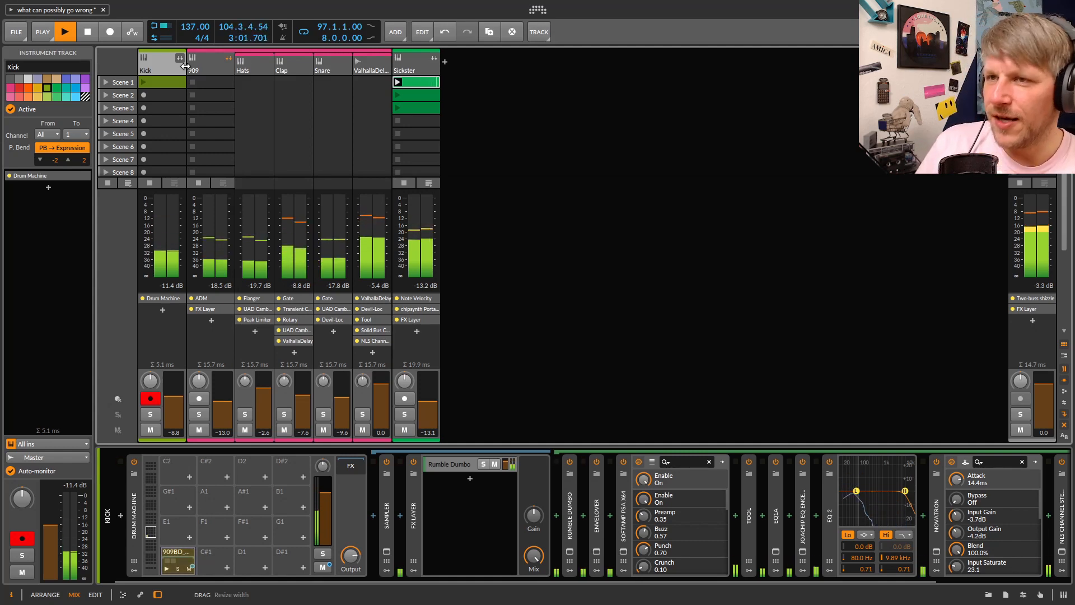
pyautogui.doubleClick(428, 84)
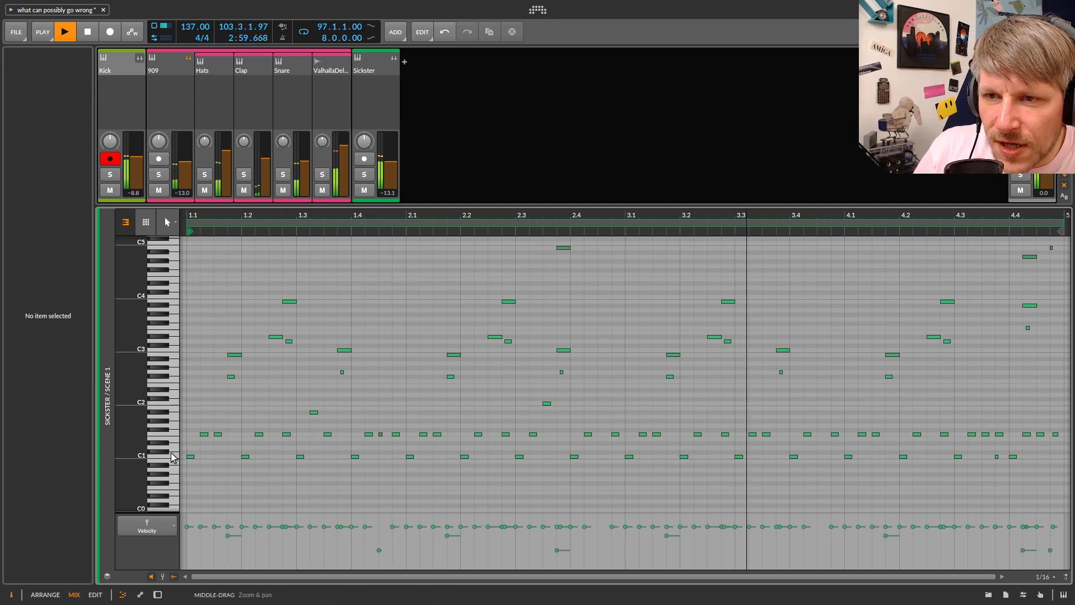
pyautogui.moveTo(135, 430); pyautogui.dragTo(162, 456)
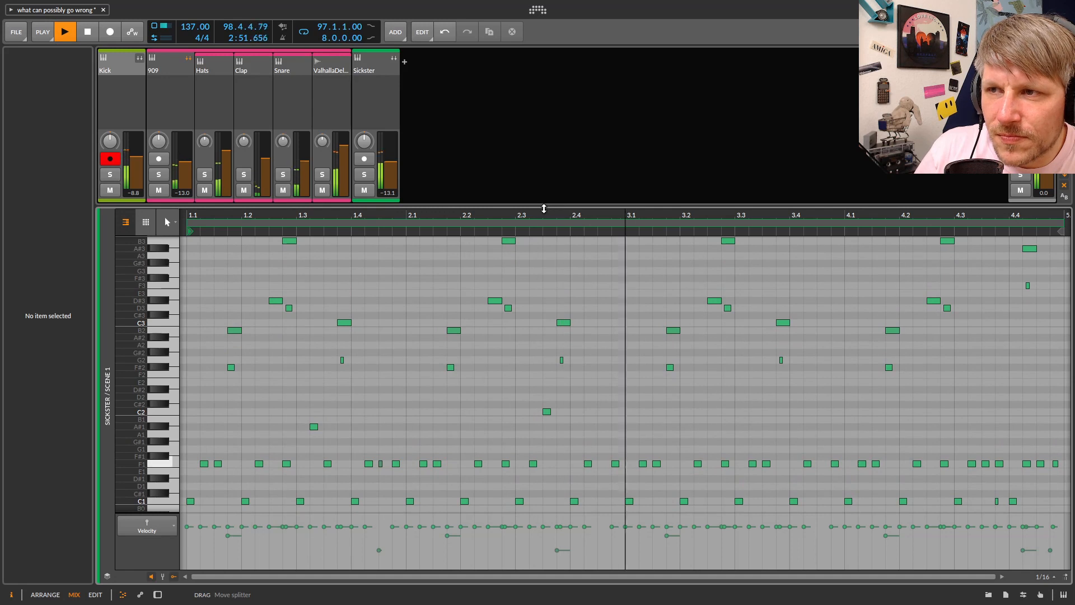
pyautogui.moveTo(543, 206); pyautogui.dragTo(549, 12)
pyautogui.moveTo(152, 270); pyautogui.dragTo(151, 279)
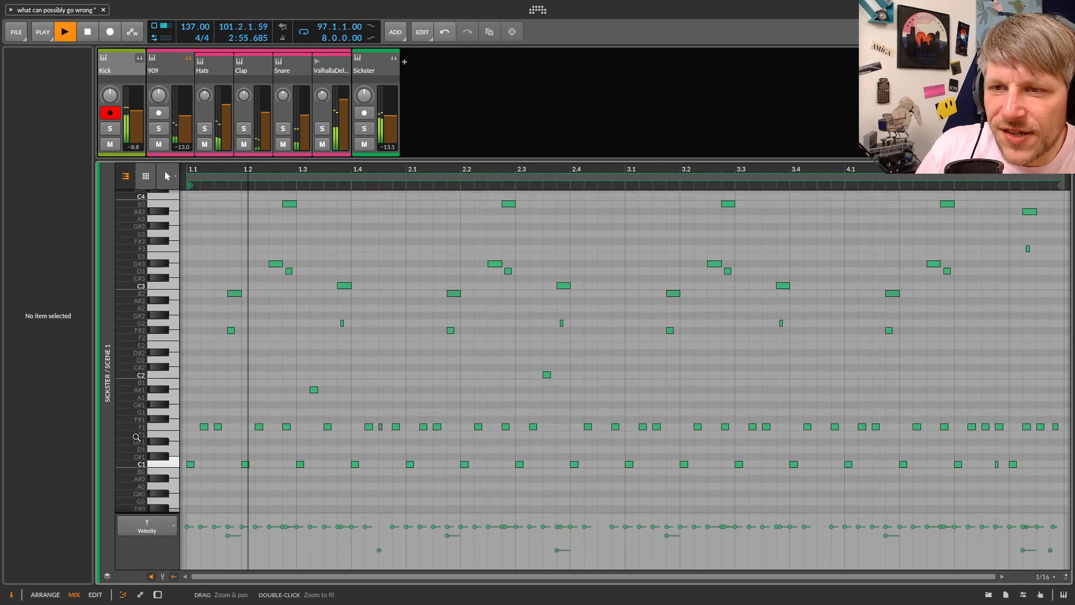
pyautogui.moveTo(136, 439); pyautogui.dragTo(135, 450)
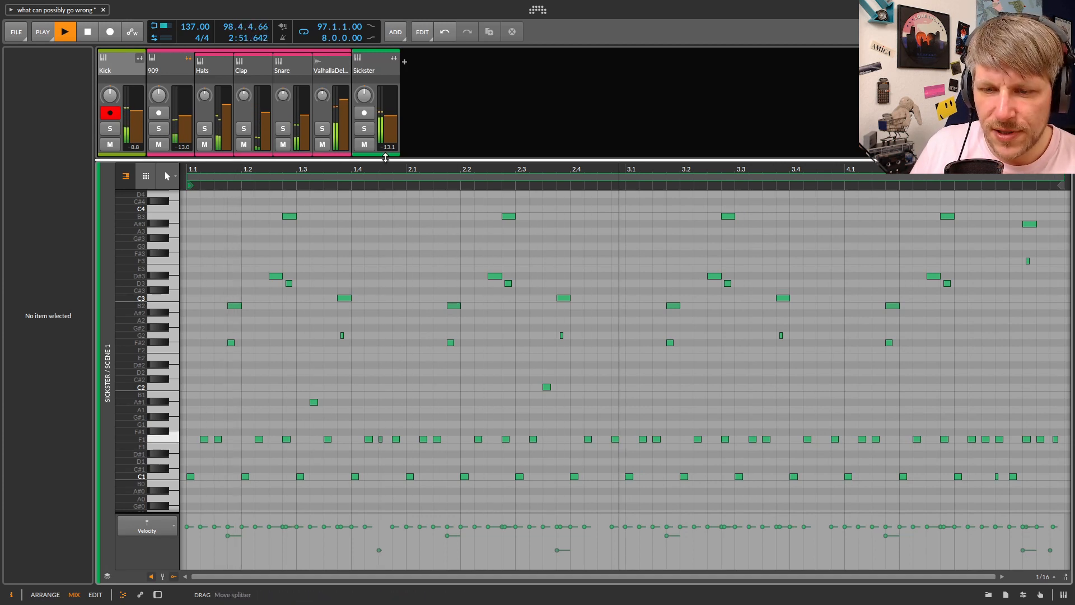
pyautogui.moveTo(386, 159); pyautogui.dragTo(365, 445)
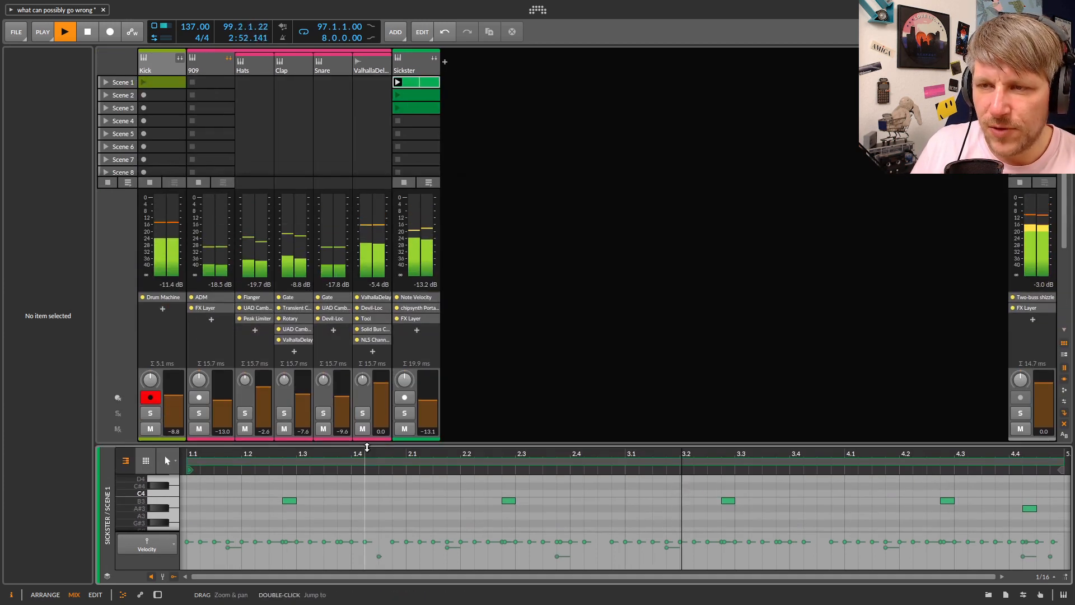
pyautogui.doubleClick(417, 70)
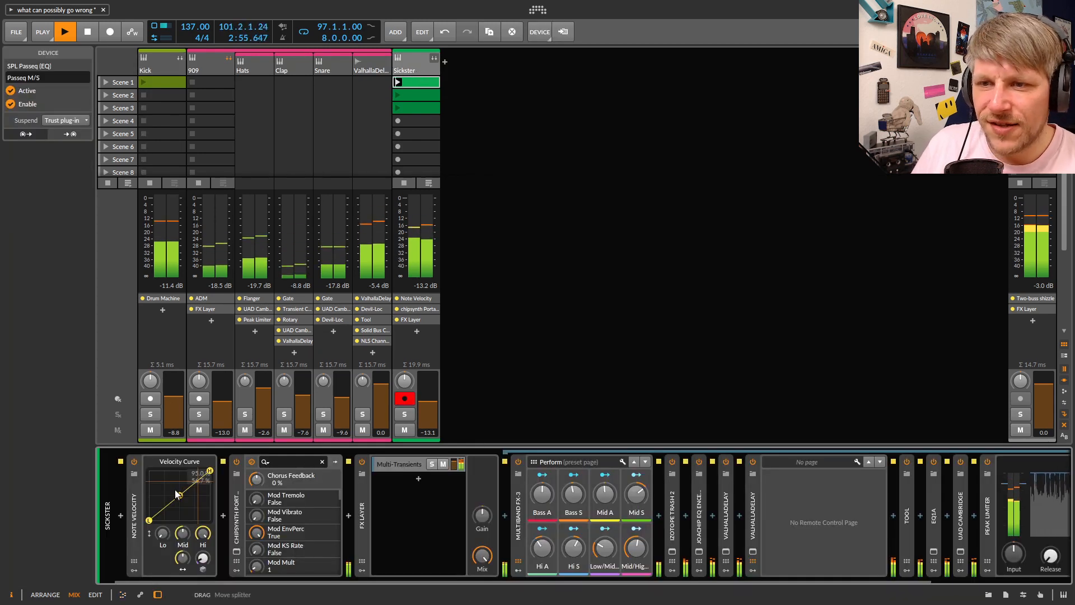
# Insert an Oscilloscope device between Oszillos Mega Scope and SPAN Plus in the Master's VUMTdeluxe layer
pyautogui.click(1032, 346)
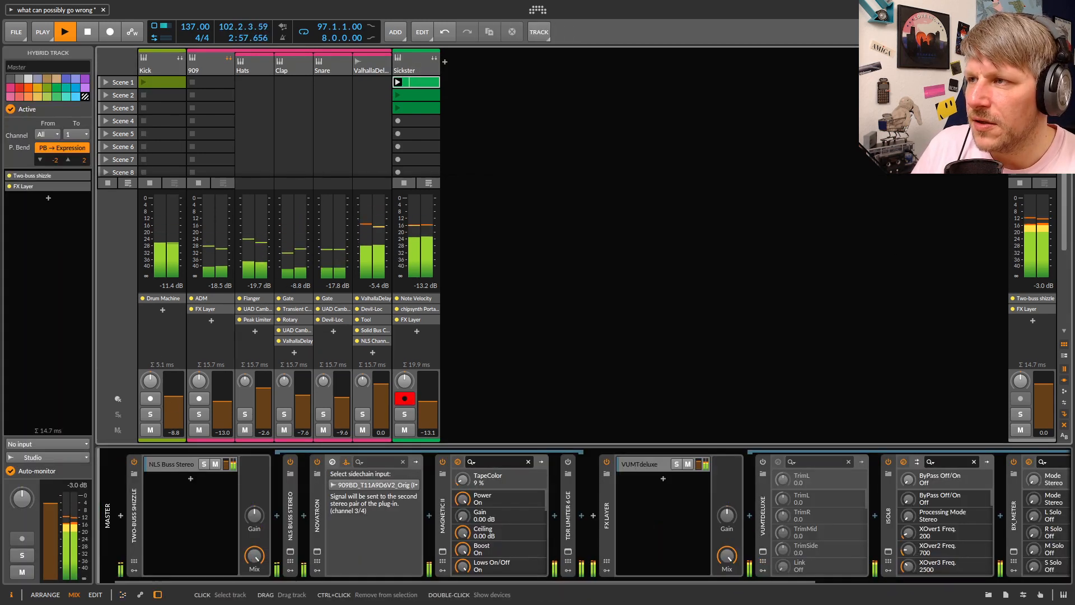
pyautogui.moveTo(753, 585); pyautogui.dragTo(1002, 582)
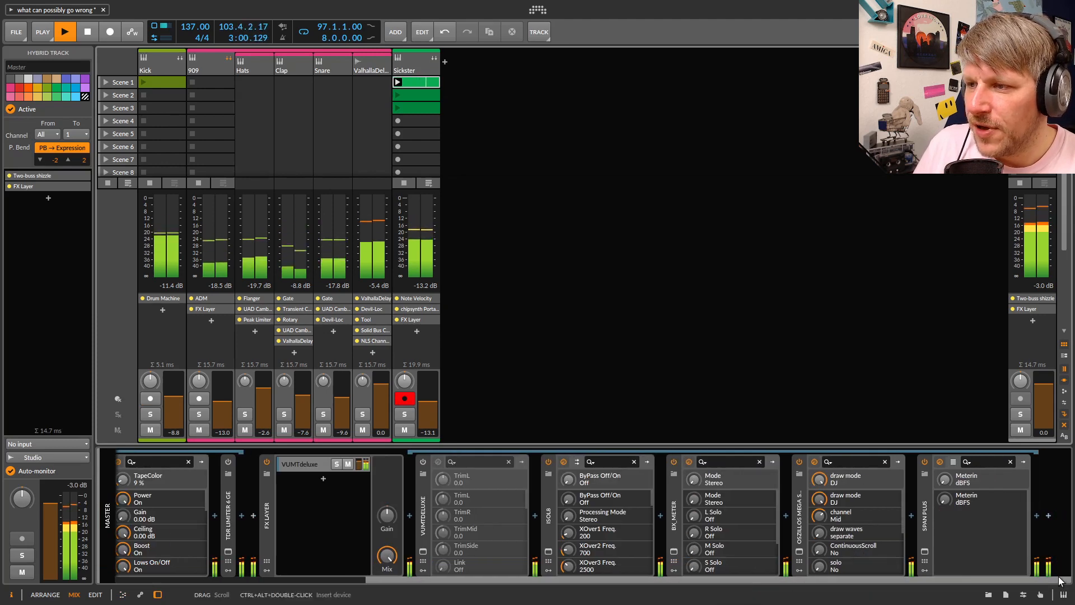
pyautogui.click(909, 516)
pyautogui.write('osi')
pyautogui.press('BackSpace')
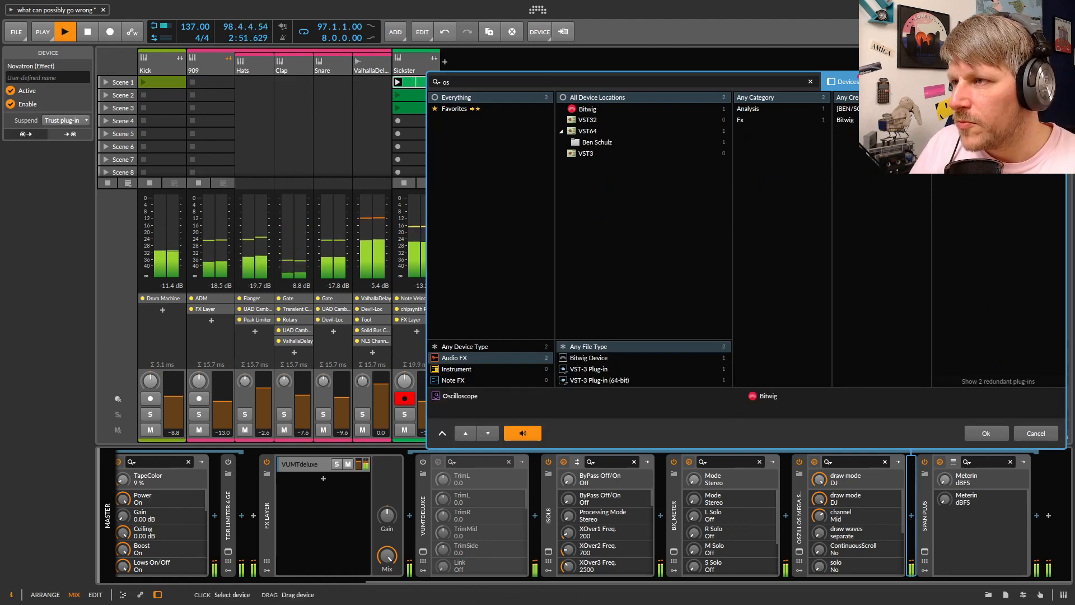
pyautogui.press('Return')
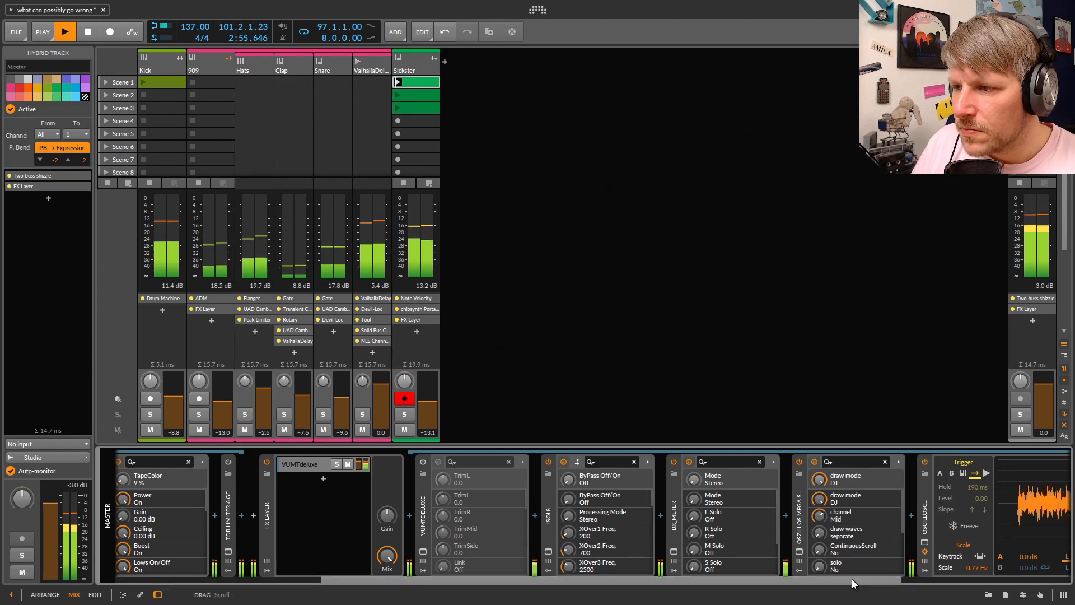
pyautogui.scroll(-3, 852, 579)
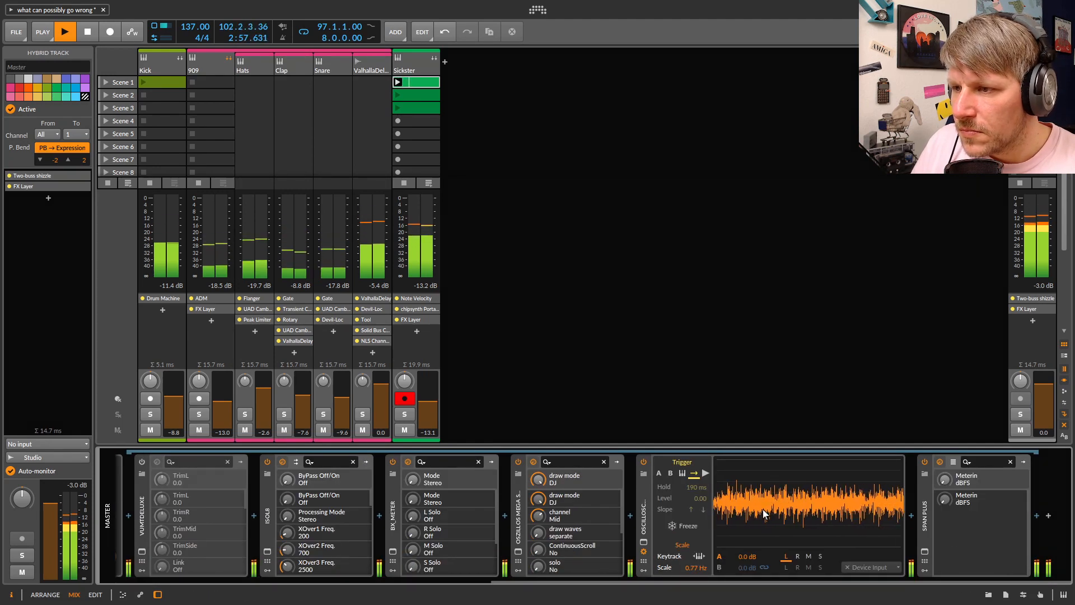
pyautogui.doubleClick(645, 507)
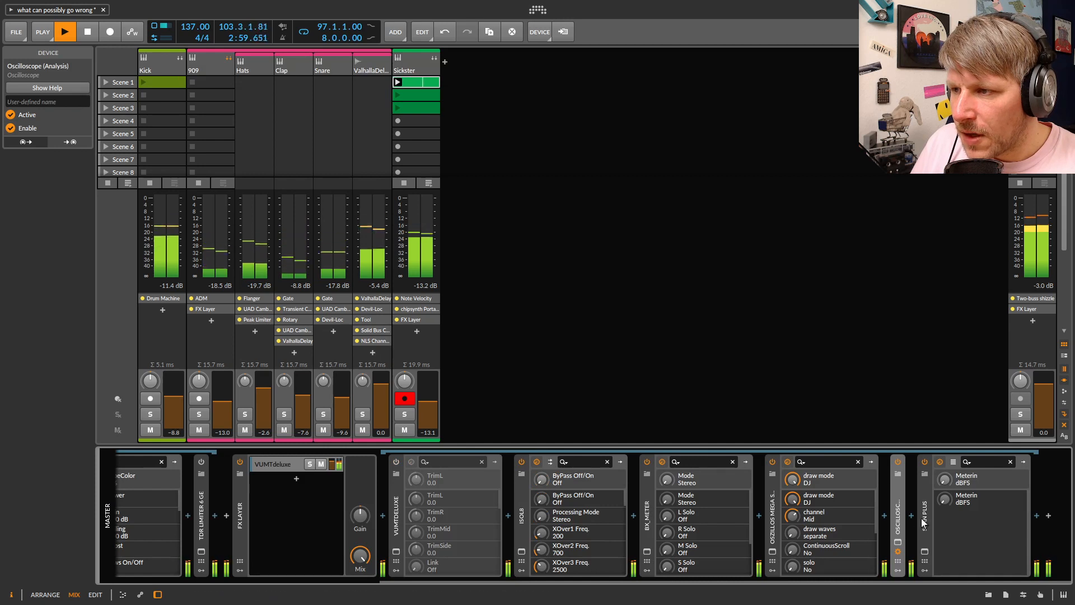
pyautogui.doubleClick(896, 519)
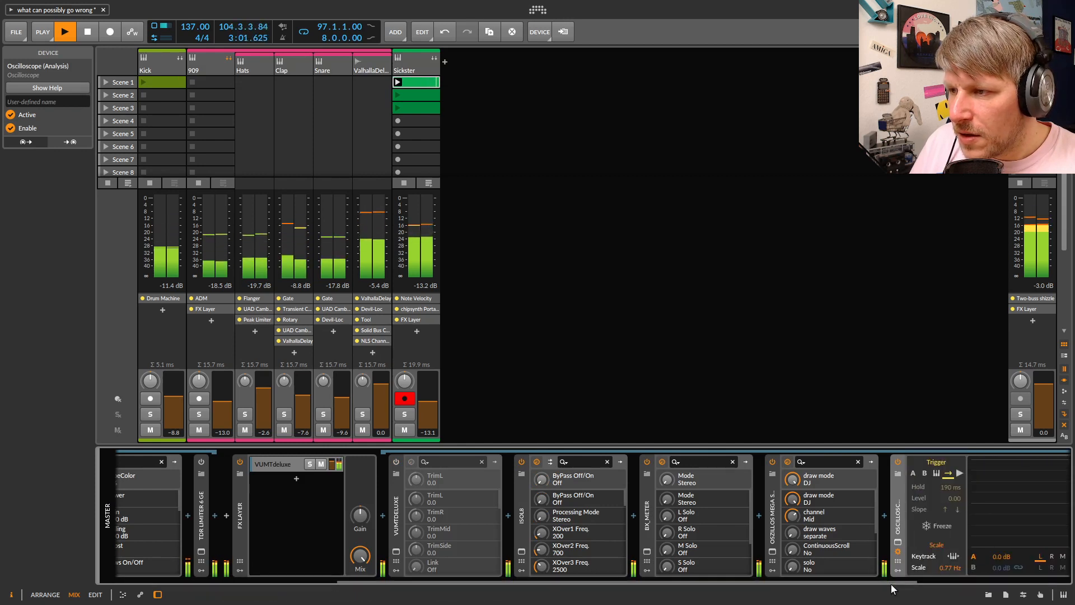
pyautogui.scroll(-3, 891, 581)
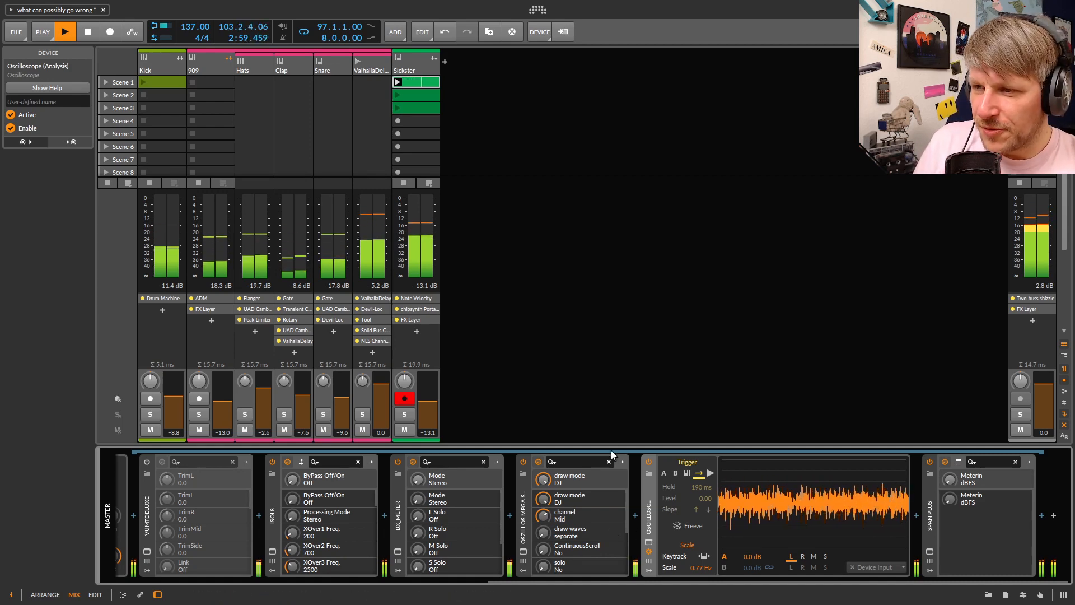
pyautogui.click(649, 507)
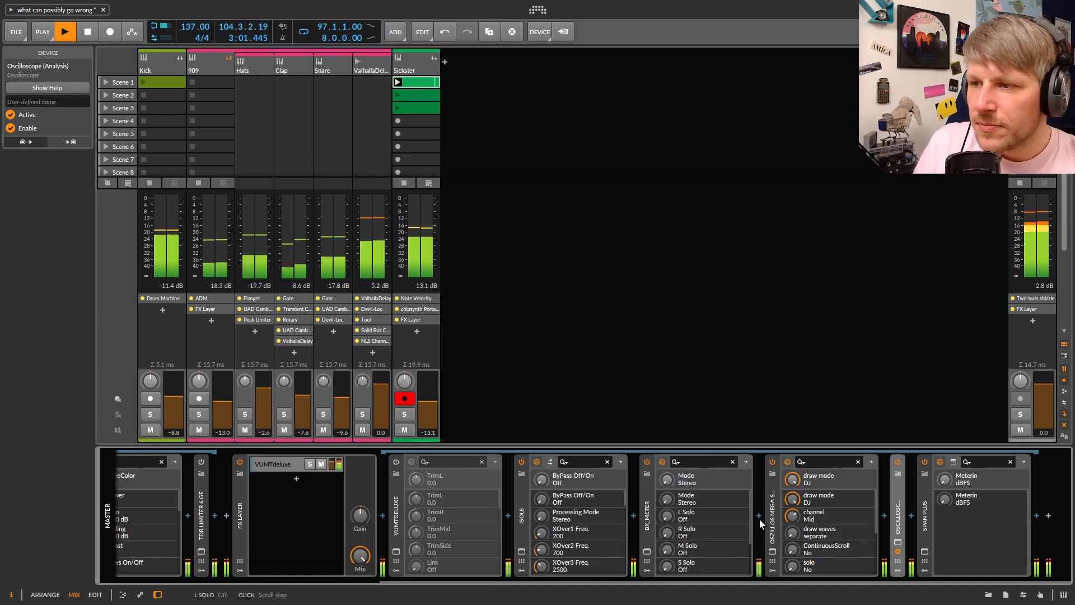
pyautogui.click(897, 514)
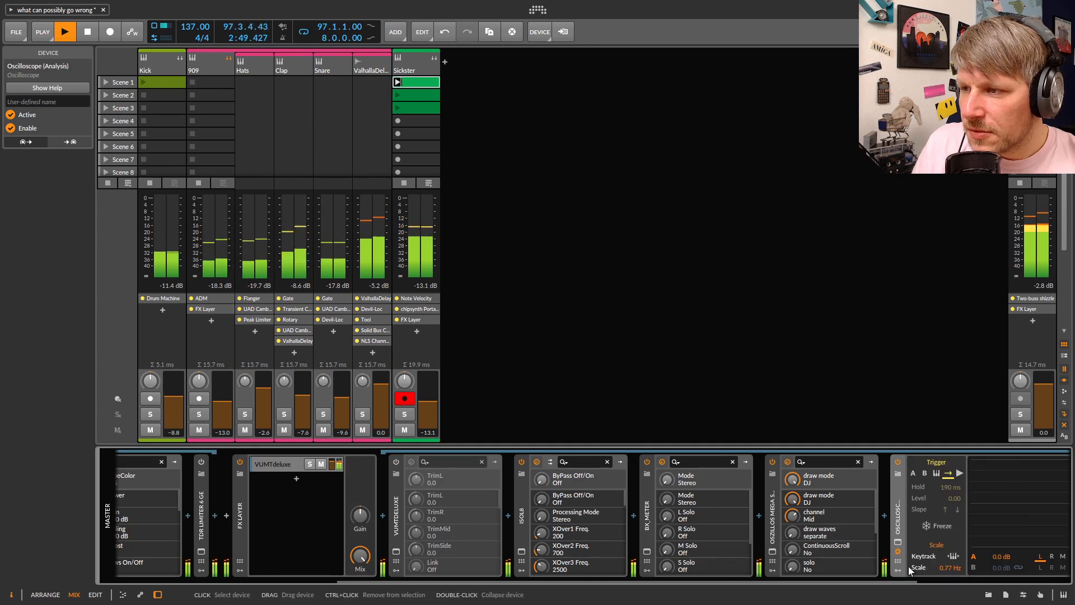
pyautogui.moveTo(904, 578); pyautogui.dragTo(1033, 573)
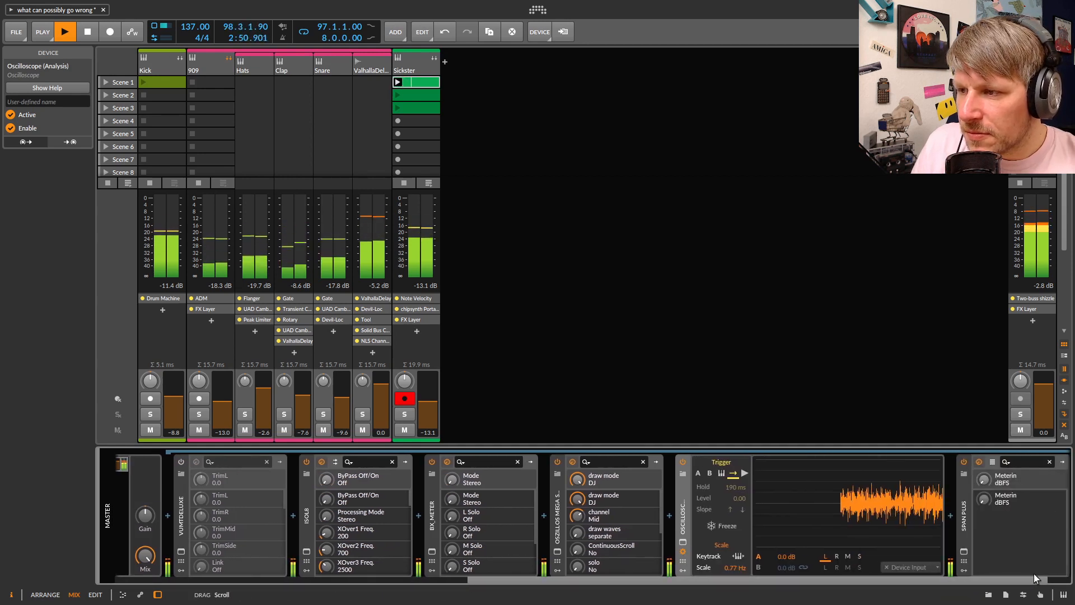
pyautogui.rightClick(793, 506)
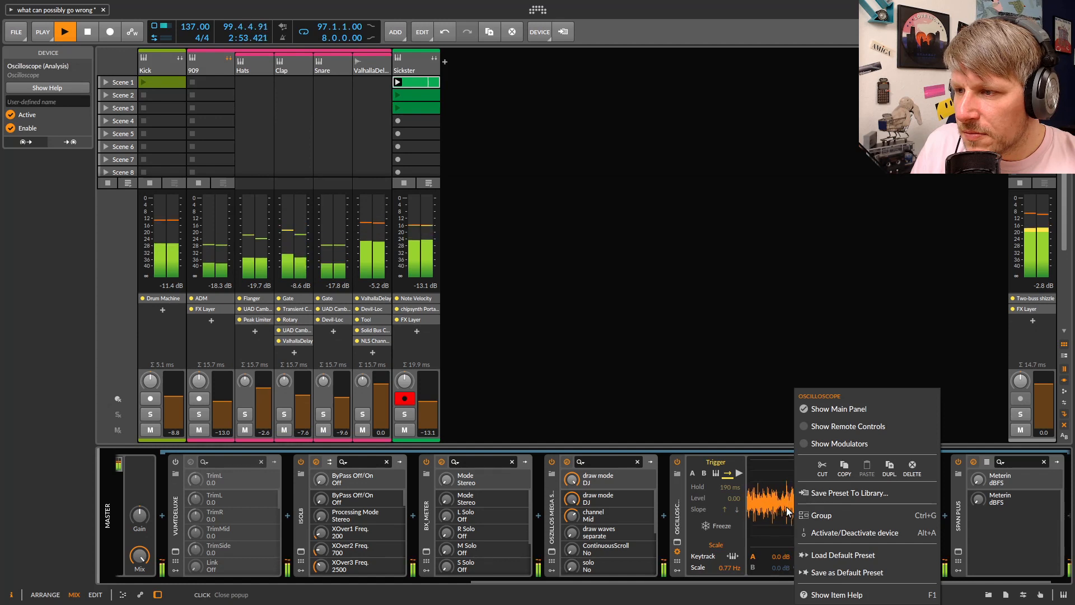
pyautogui.click(781, 513)
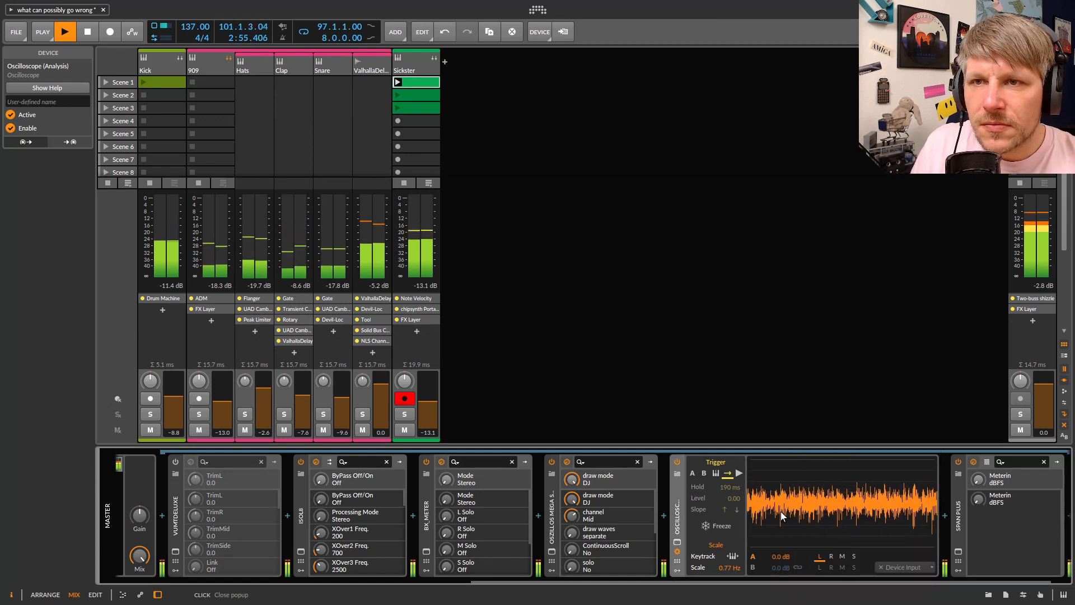
pyautogui.doubleClick(677, 507)
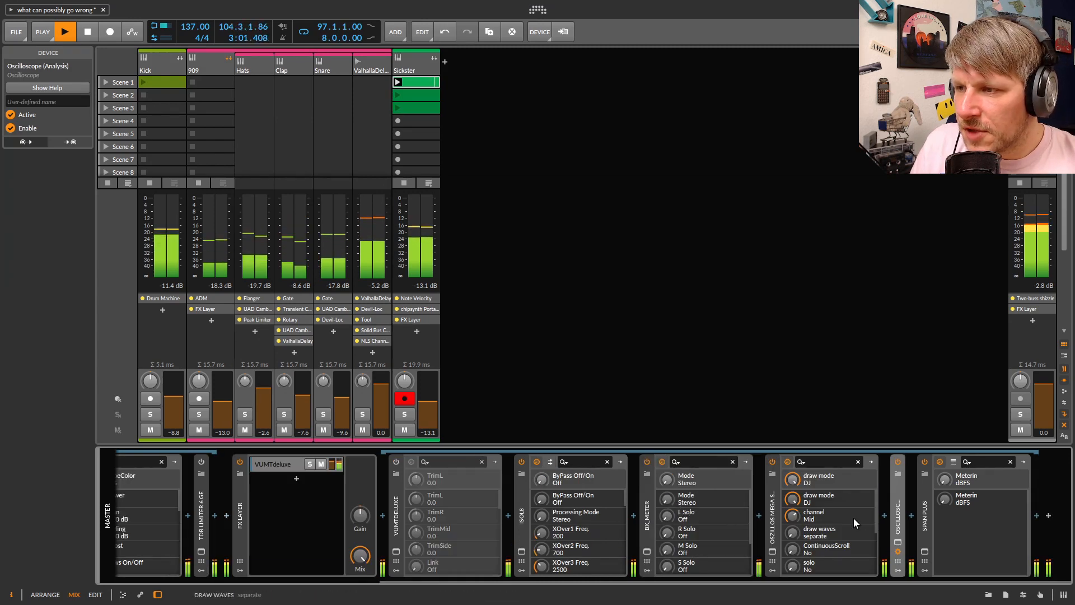
pyautogui.doubleClick(896, 520)
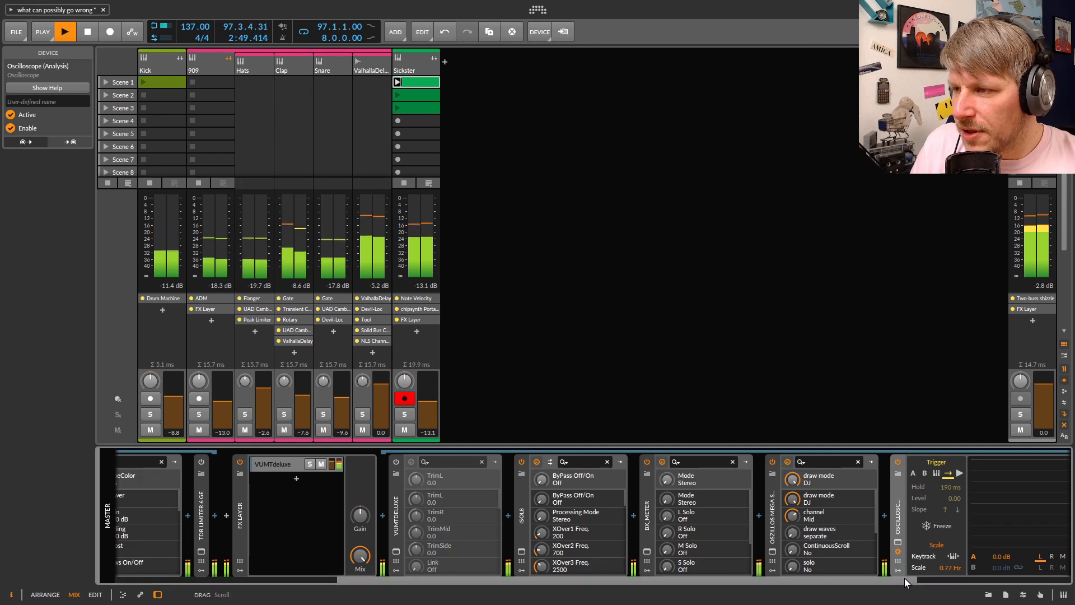
# Set the Oscilloscope's Scale to 3.07 Hz and show its waveform in the enlarged display
pyautogui.moveTo(904, 577); pyautogui.dragTo(1061, 578)
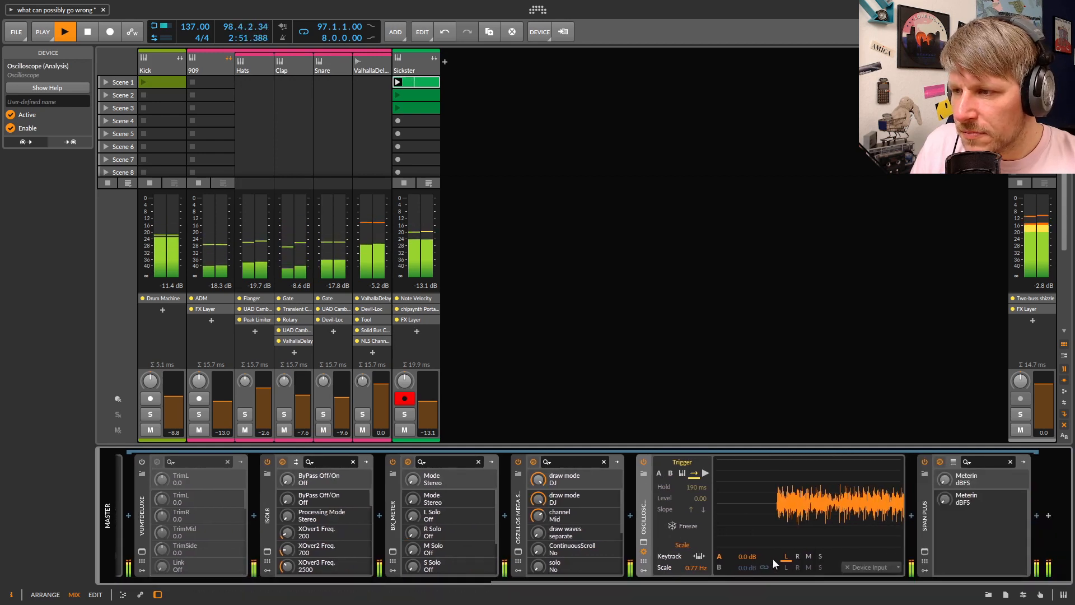
pyautogui.moveTo(702, 564)
pyautogui.mouseDown()
pyautogui.moveTo(702, 529)
pyautogui.moveTo(697, 568)
pyautogui.mouseUp()
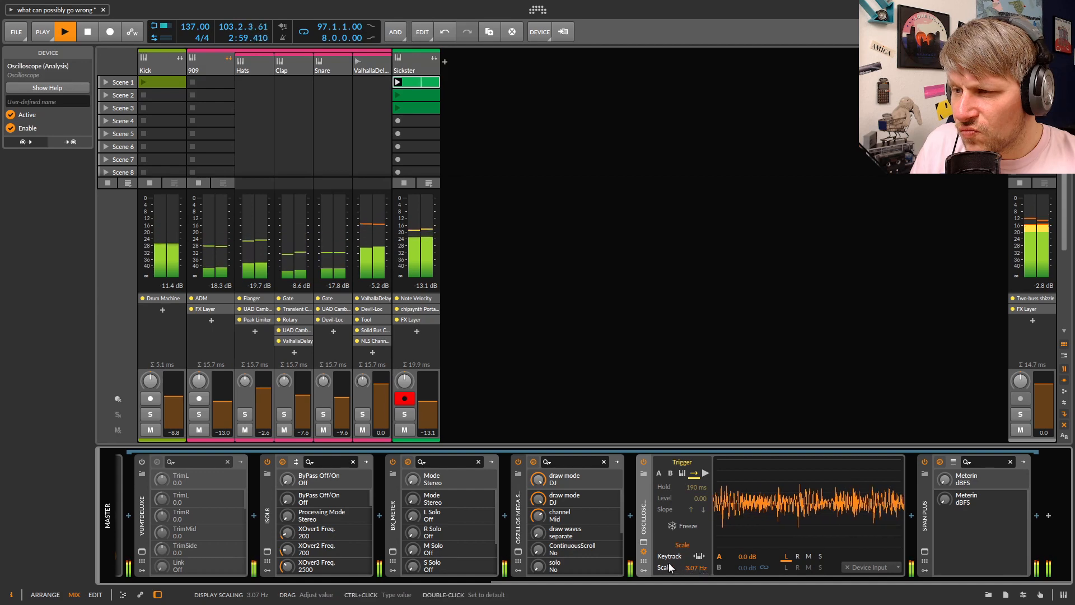
pyautogui.click(643, 543)
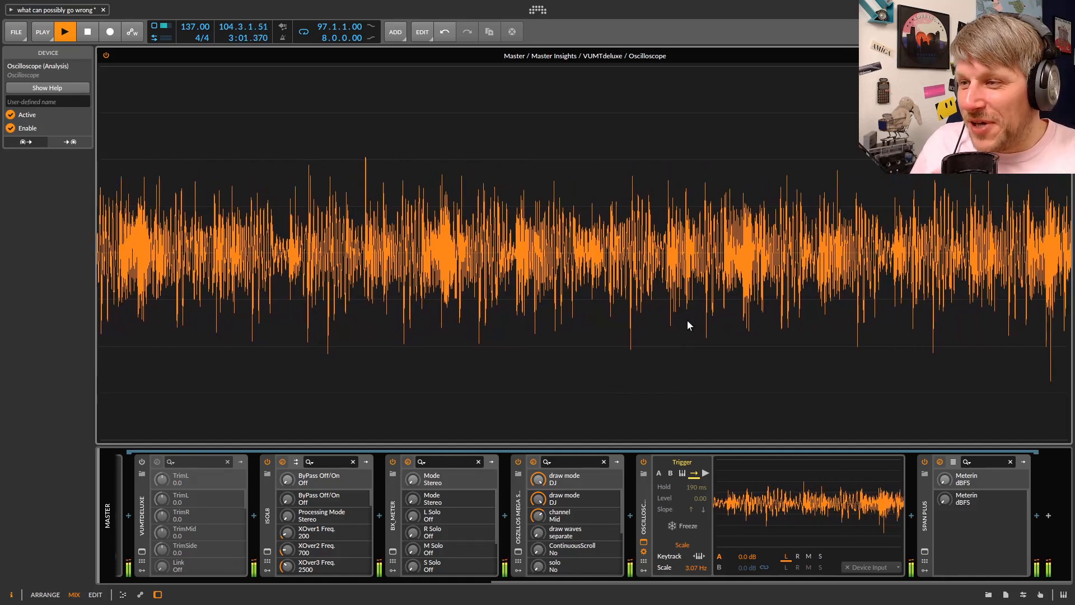
# Set Oszillos Mega Scope's time range to 4/4 notes, compare its scrolling and still displays, and close its window
pyautogui.click(518, 551)
pyautogui.moveTo(756, 95); pyautogui.dragTo(585, 90)
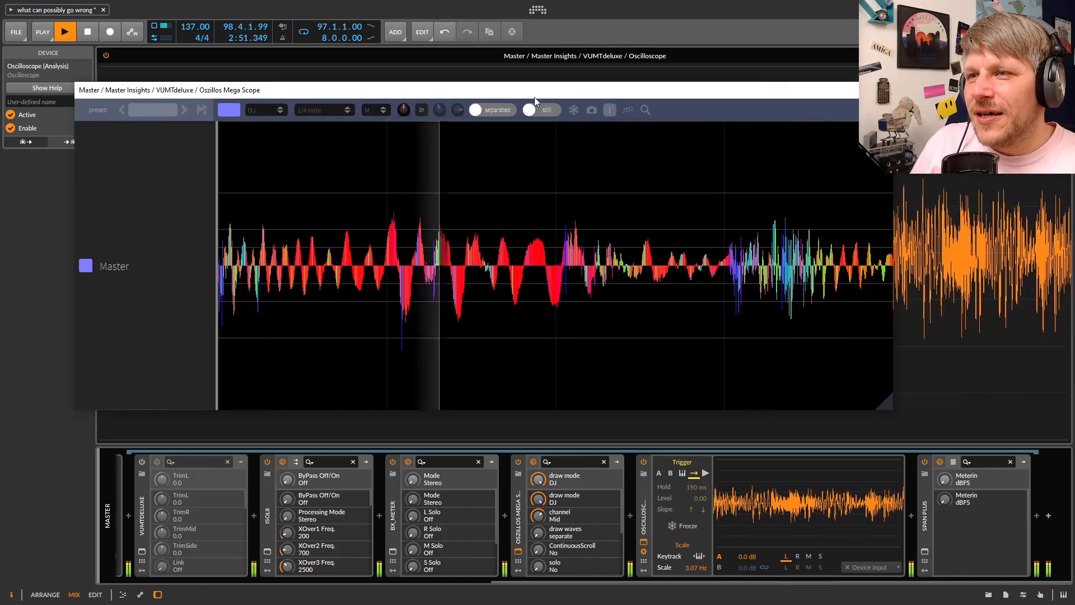
pyautogui.click(335, 110)
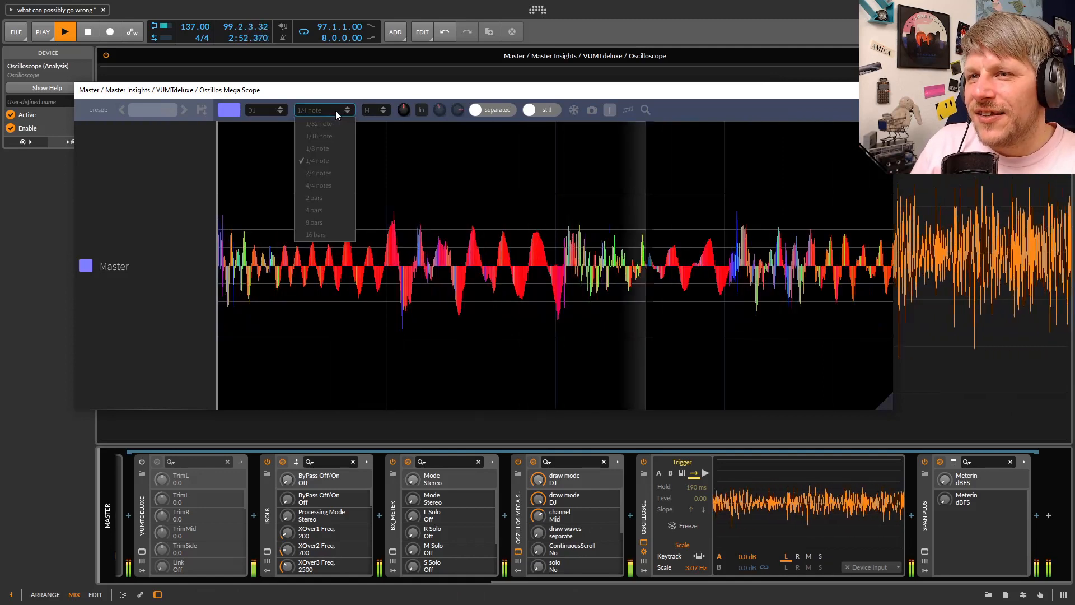
pyautogui.click(322, 185)
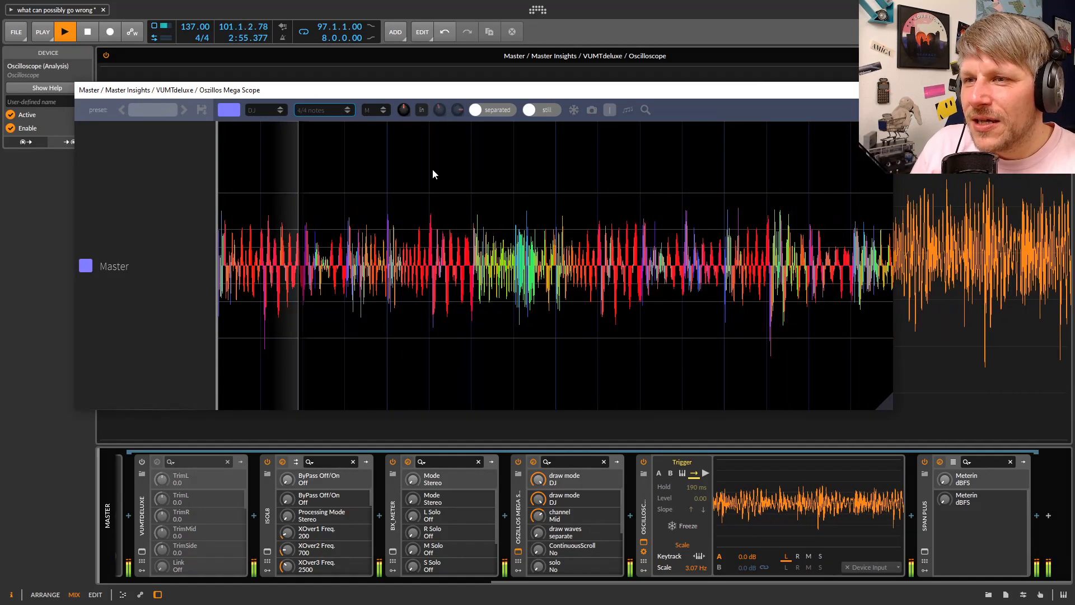
pyautogui.click(547, 110)
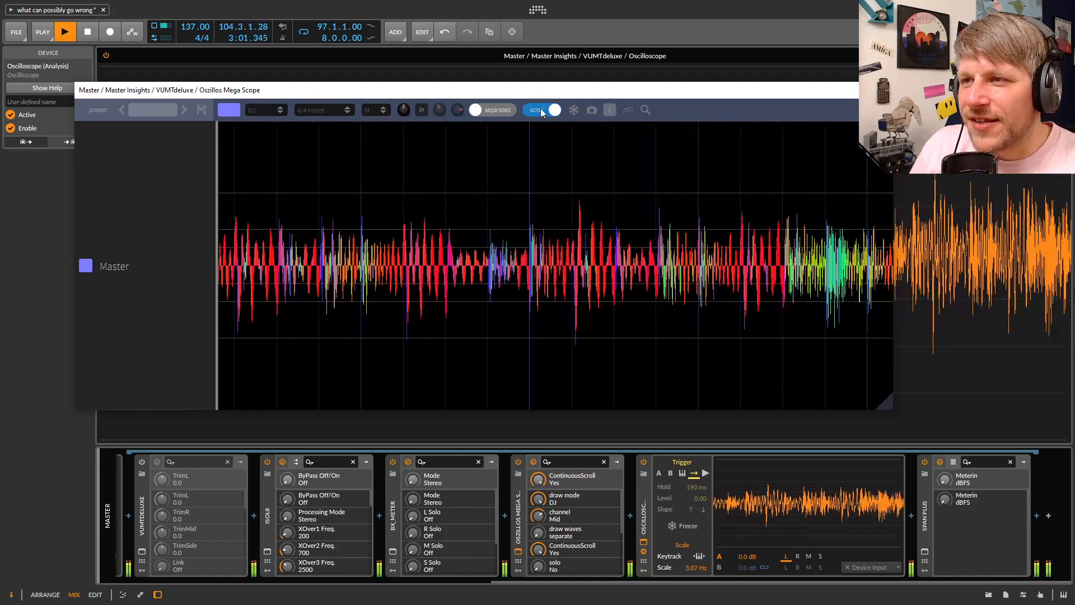
pyautogui.click(541, 110)
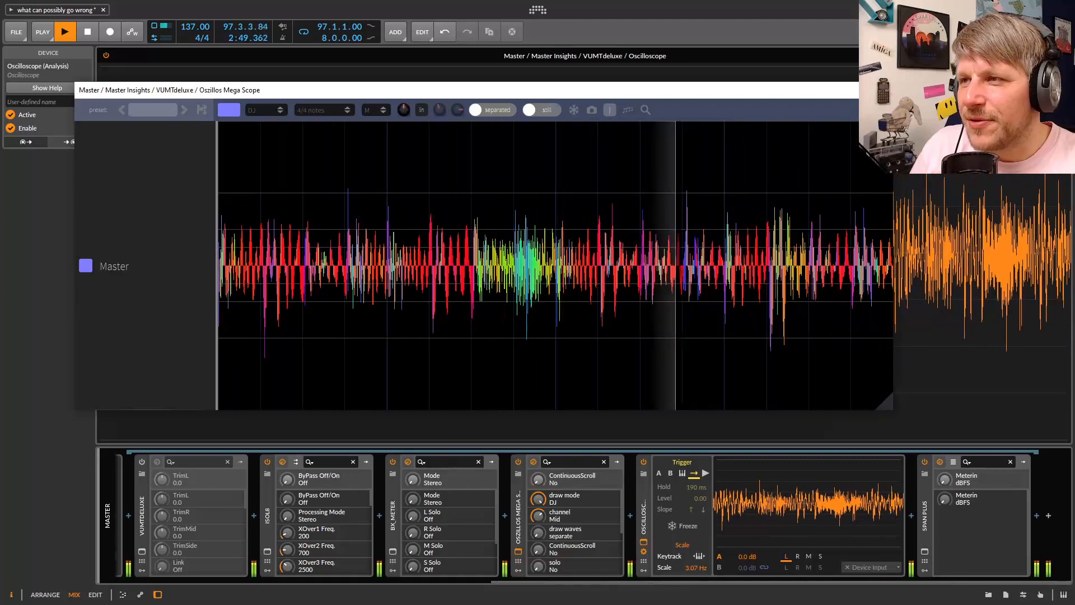
pyautogui.click(884, 90)
# Close the enlarged Oscilloscope display and delete the Oscilloscope from the Master chain
pyautogui.press('Escape')
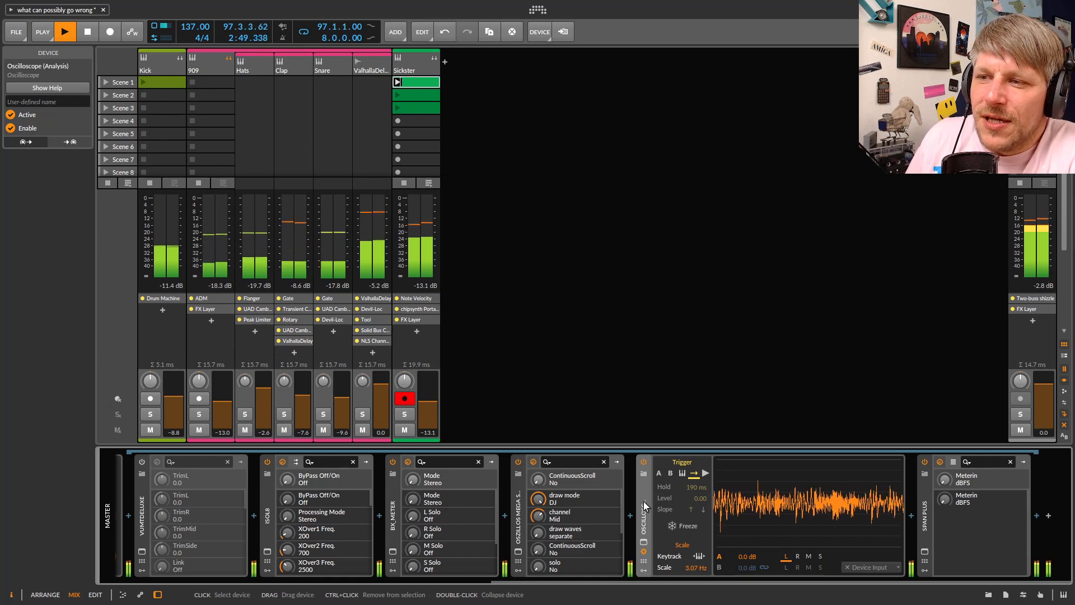
pyautogui.press('Delete')
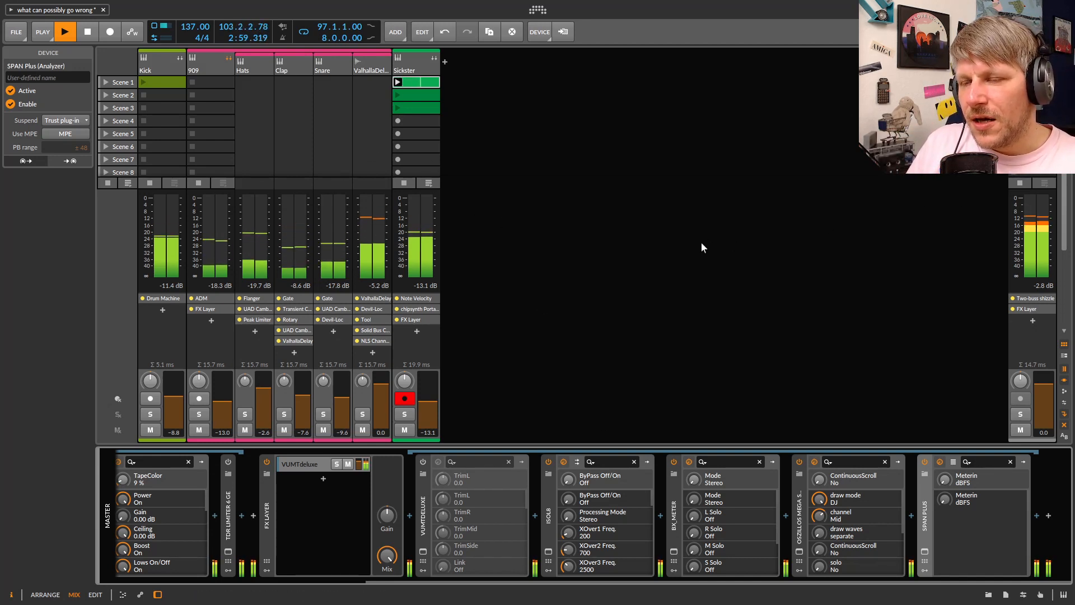
# Examine the notes of Sickster's Scene 1 clip in an enlarged, vertically zoomed note editor
pyautogui.click(425, 83)
pyautogui.doubleClick(425, 83)
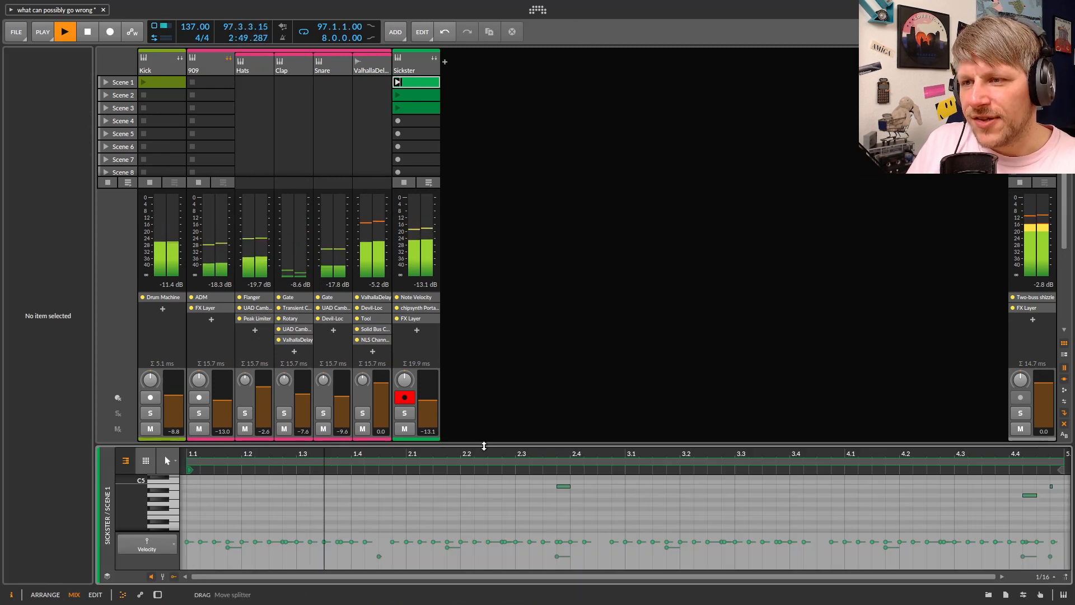
pyautogui.moveTo(480, 446); pyautogui.dragTo(463, 101)
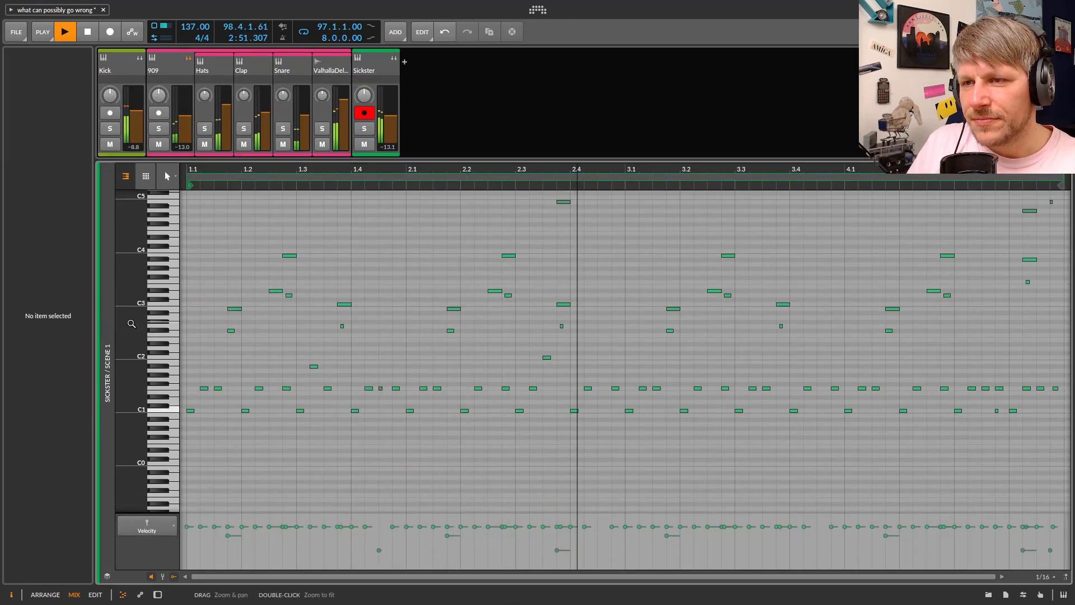
pyautogui.moveTo(132, 322); pyautogui.dragTo(129, 391)
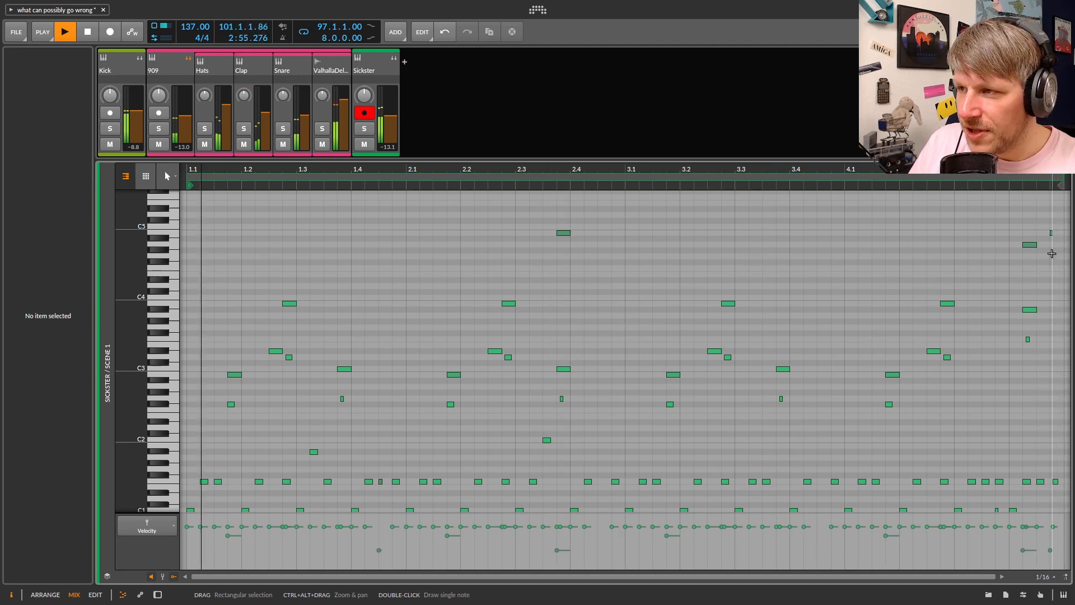
pyautogui.scroll(-3, 885, 448)
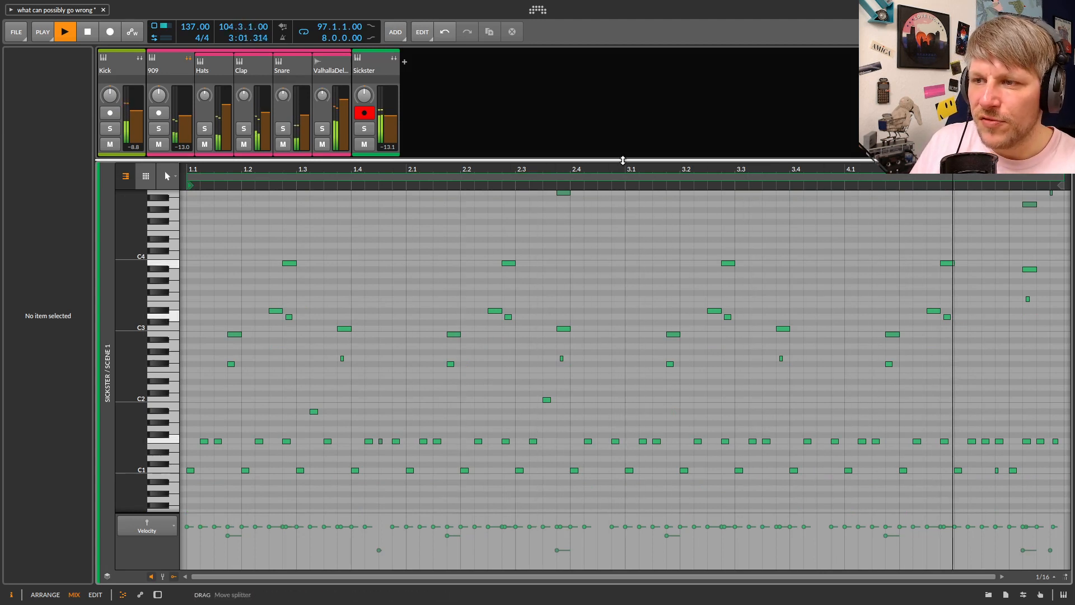
pyautogui.moveTo(621, 160)
pyautogui.mouseDown()
pyautogui.moveTo(617, 206)
pyautogui.moveTo(619, 169)
pyautogui.mouseUp()
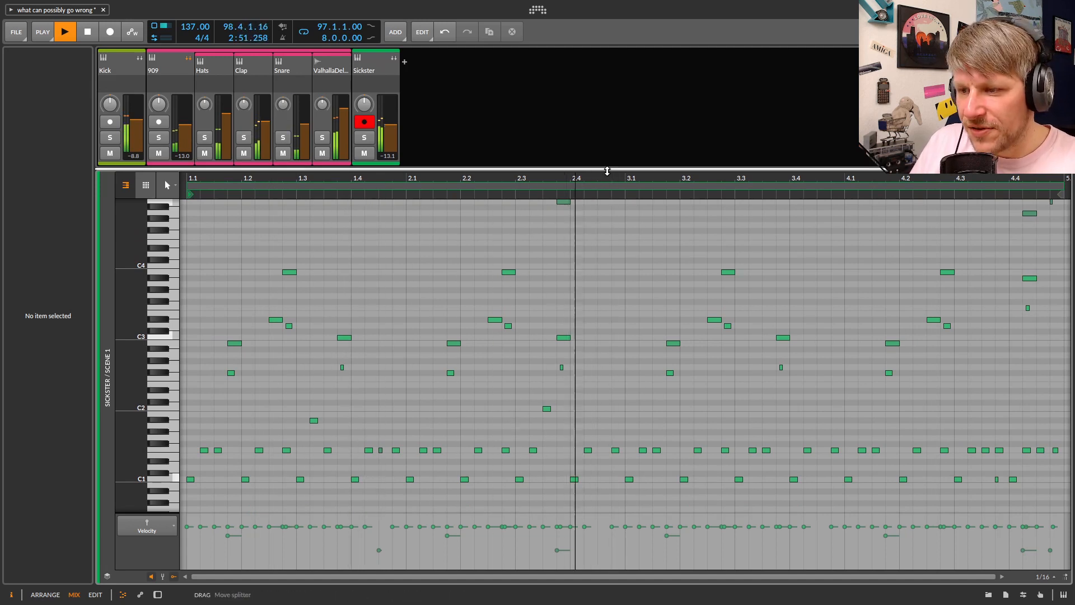
pyautogui.moveTo(609, 169); pyautogui.dragTo(583, 130)
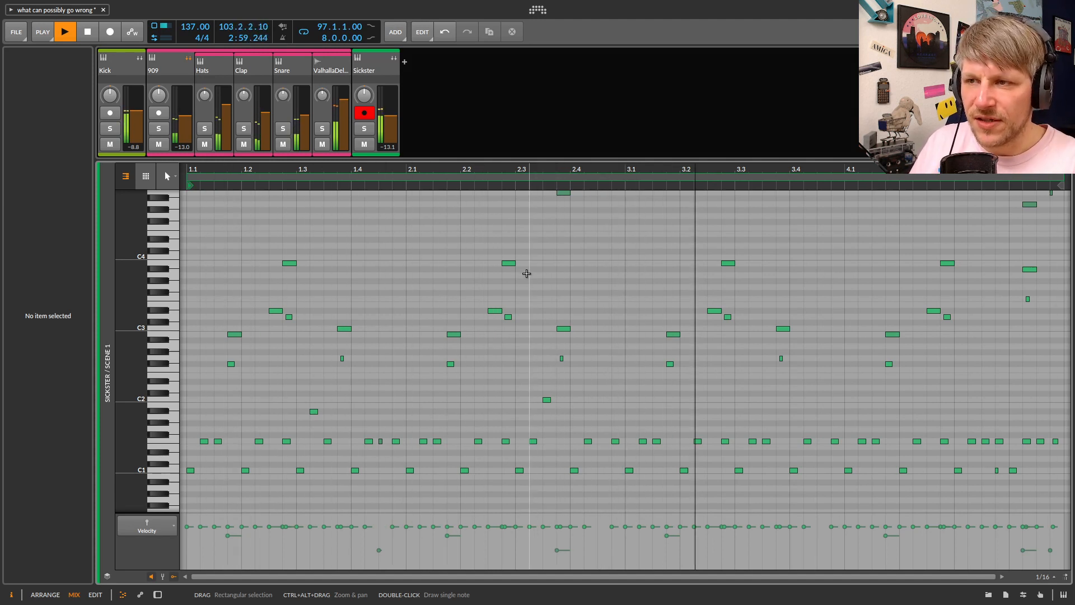
# Inspect the properties of the B3 note at 1.2.4 and select the Sickster track
pyautogui.click(290, 264)
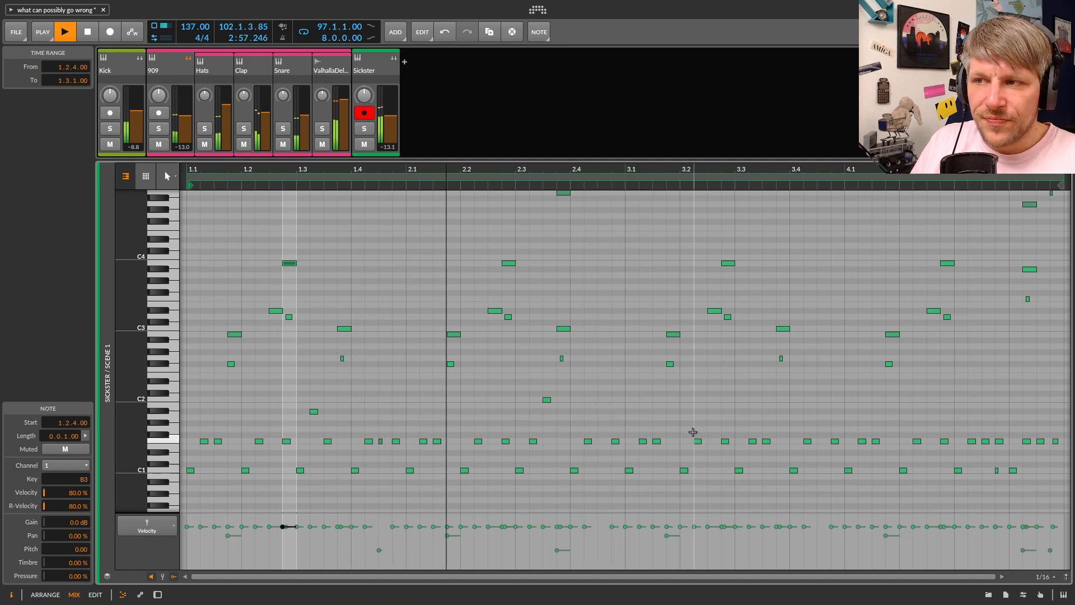
pyautogui.moveTo(524, 161)
pyautogui.mouseDown()
pyautogui.moveTo(522, 206)
pyautogui.moveTo(520, 170)
pyautogui.mouseUp()
pyautogui.click(362, 63)
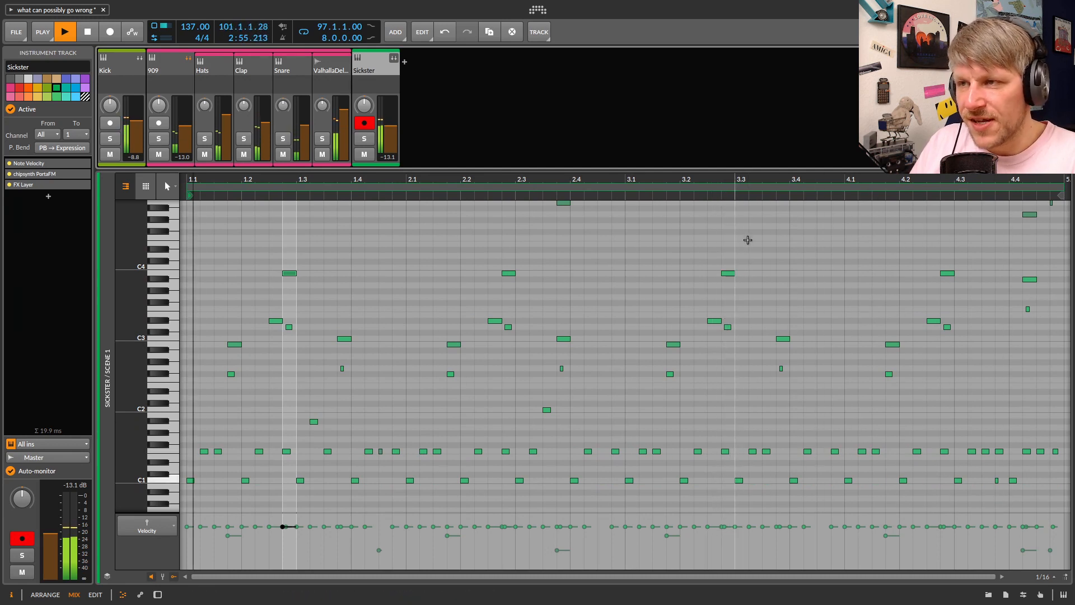
# Restore the mixer to its full height above the note editor and select the Master track
pyautogui.moveTo(475, 170); pyautogui.dragTo(480, 447)
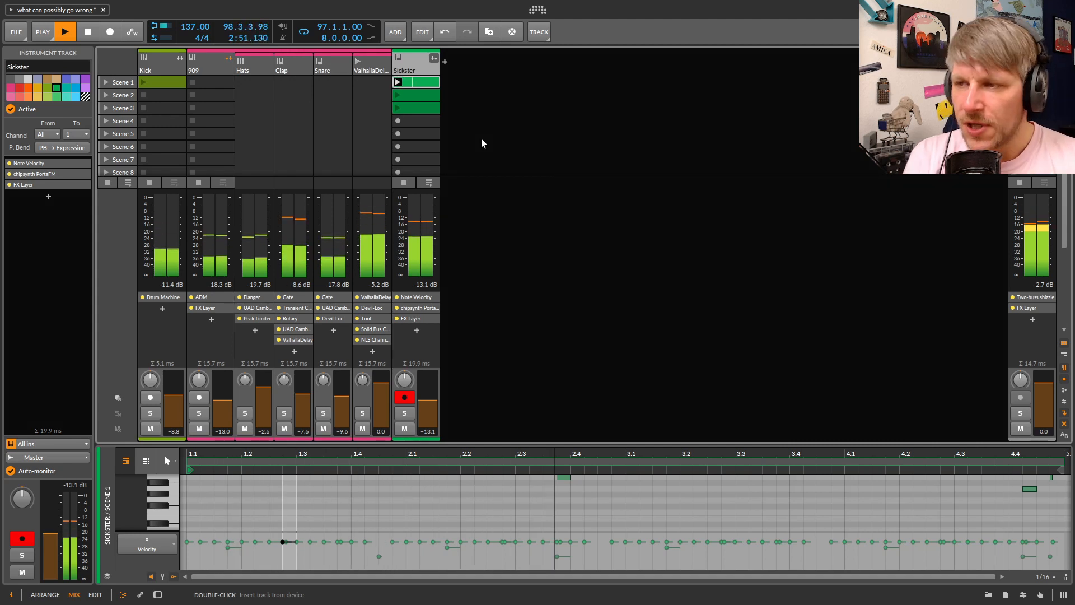
pyautogui.doubleClick(1032, 67)
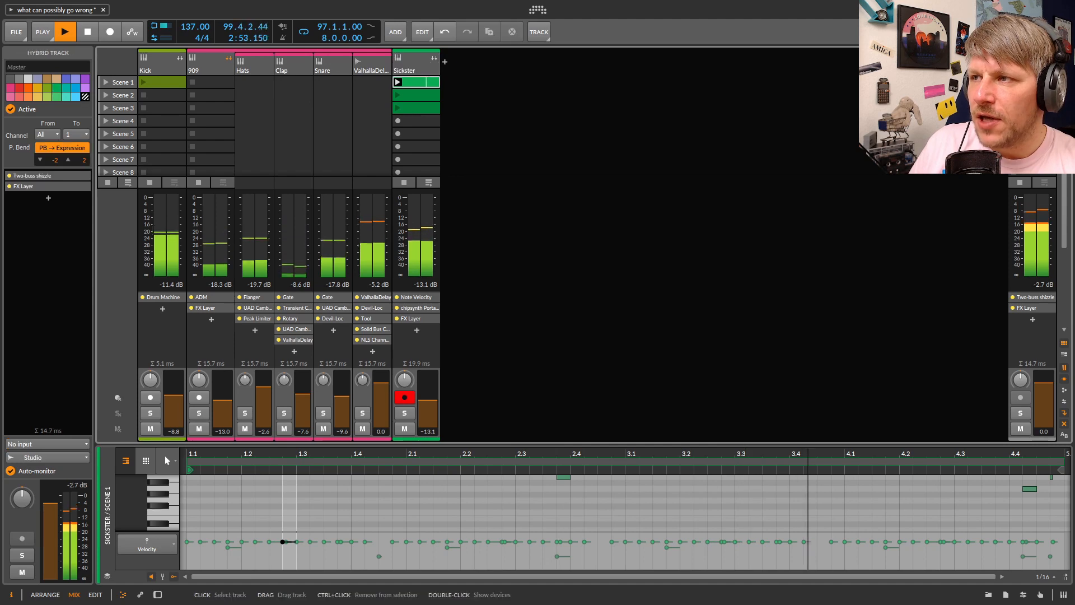
# Insert an Oscilloscope device between the Oszillos Mega Scope and SPAN Plus in the Master chain
pyautogui.moveTo(788, 584); pyautogui.dragTo(955, 582)
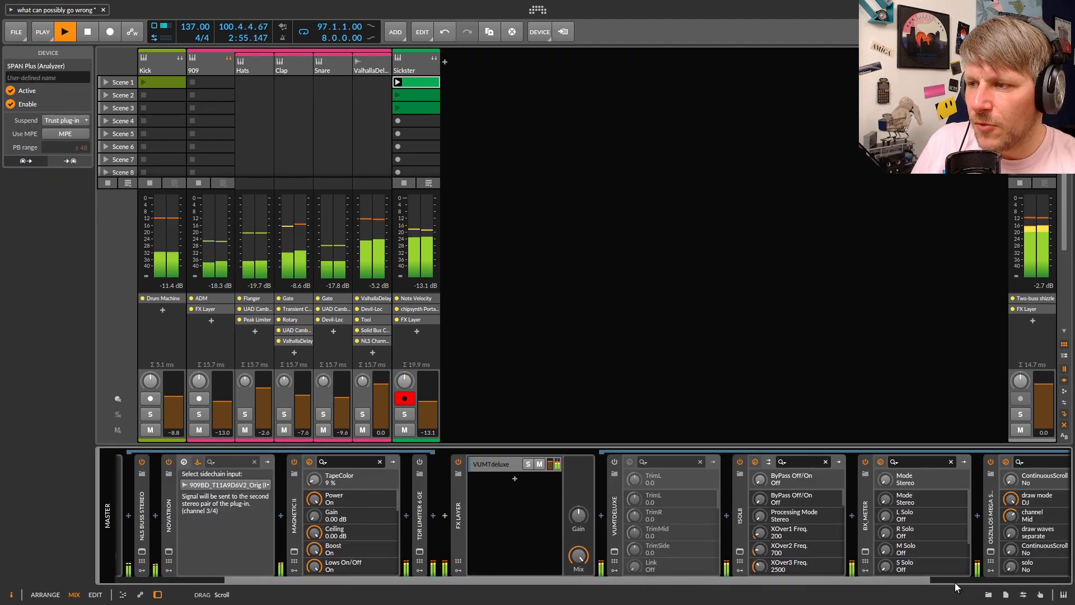
pyautogui.click(922, 514)
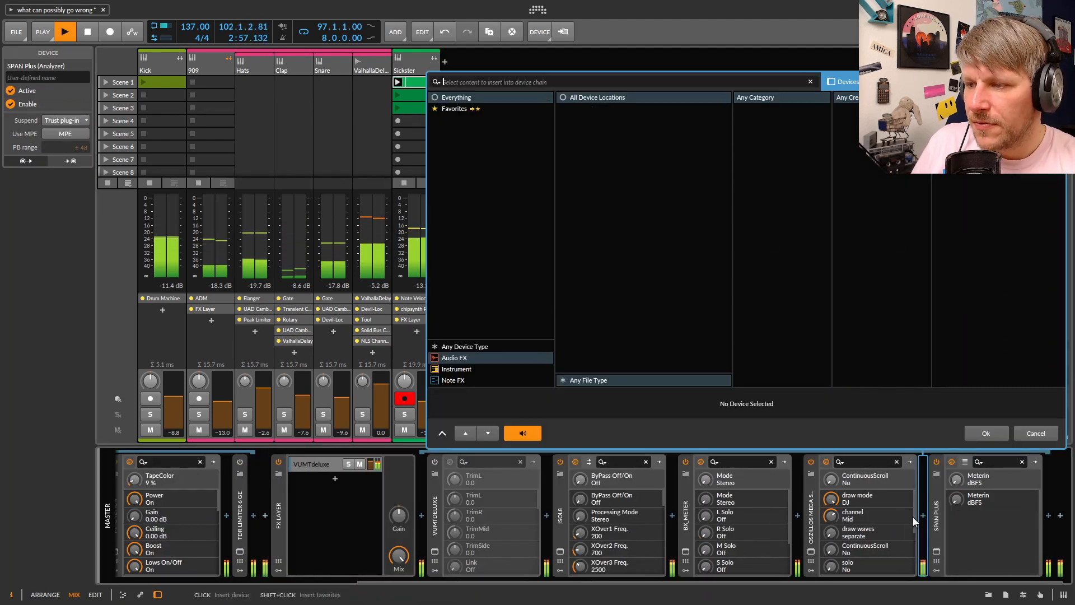
pyautogui.write('osc')
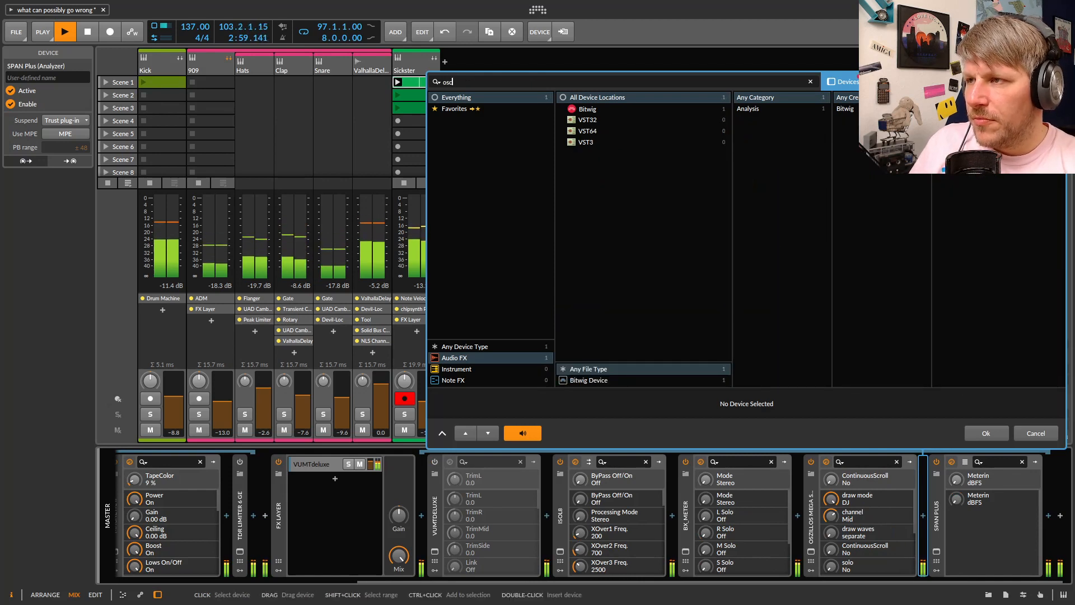
pyautogui.doubleClick(974, 98)
# Examine the Master signal in the Oscilloscope's expanded display at full-screen size, restore its smaller window and close it
pyautogui.click(937, 543)
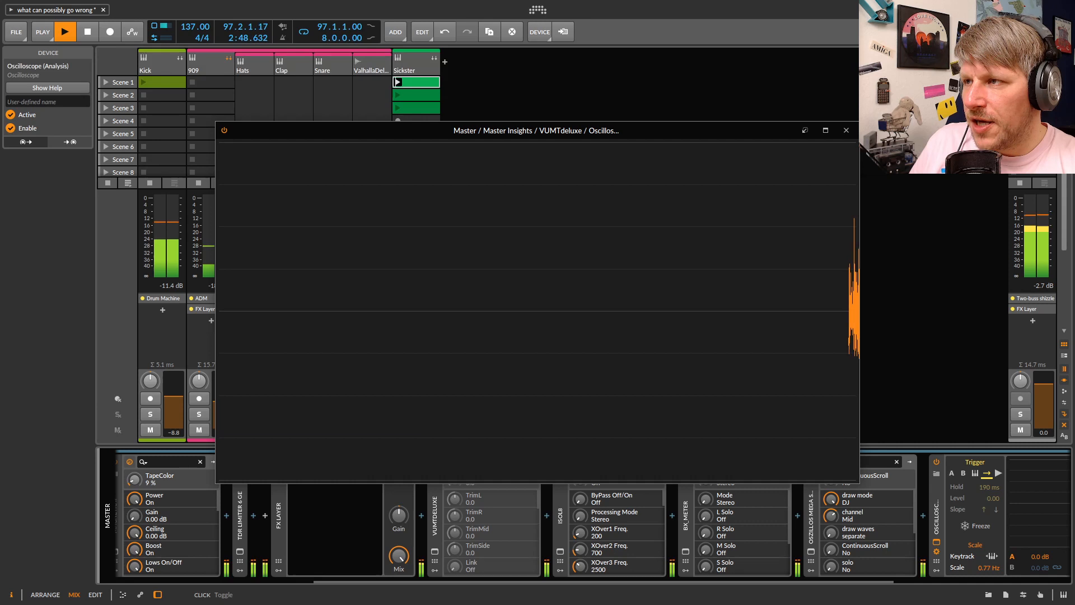
pyautogui.click(827, 132)
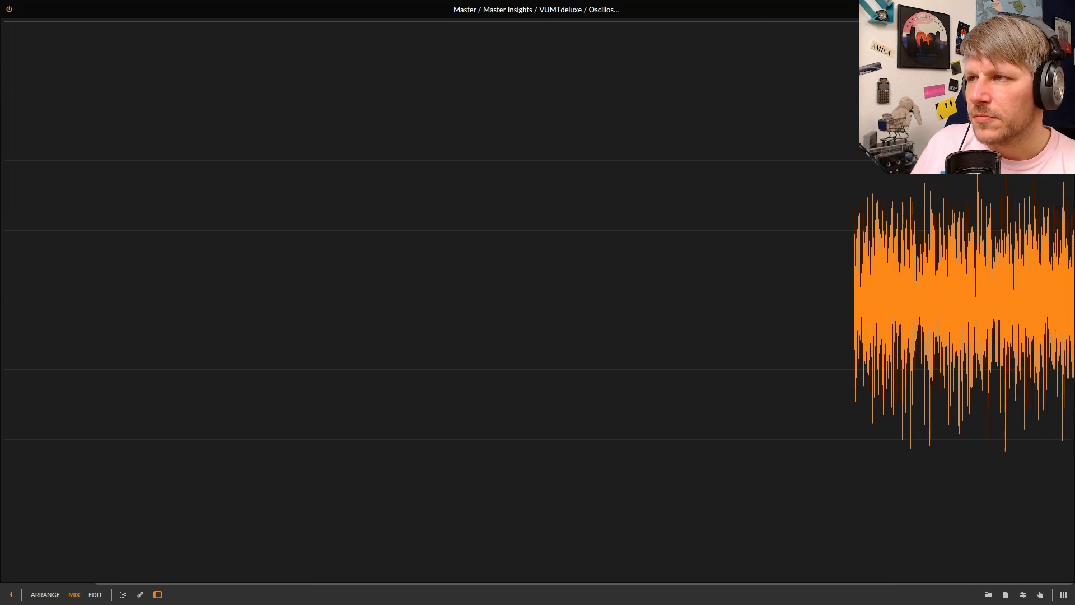
pyautogui.moveTo(1005, 9); pyautogui.dragTo(912, 27)
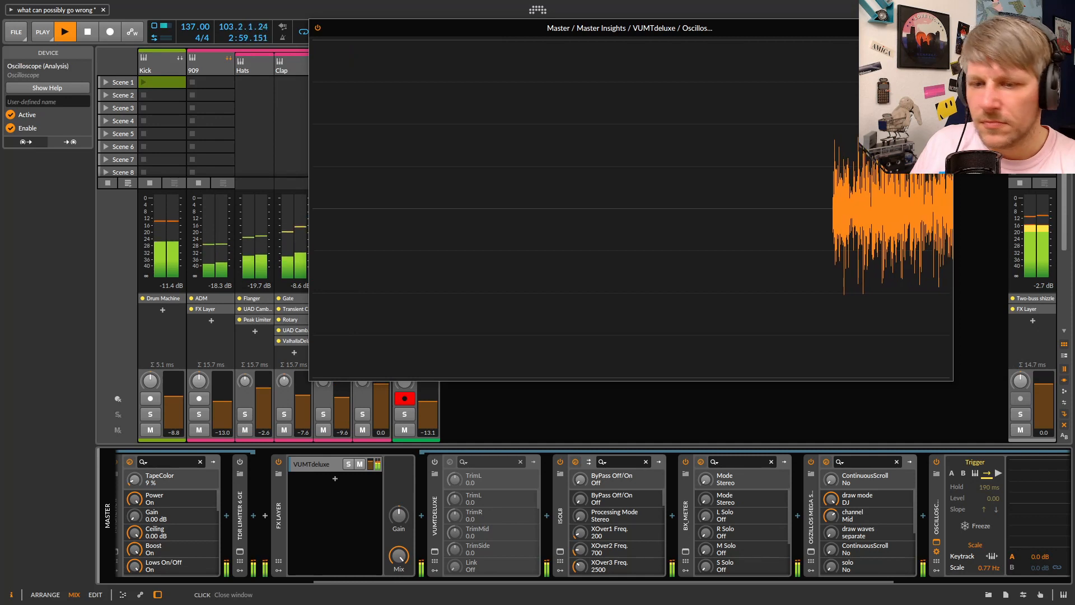
pyautogui.click(944, 28)
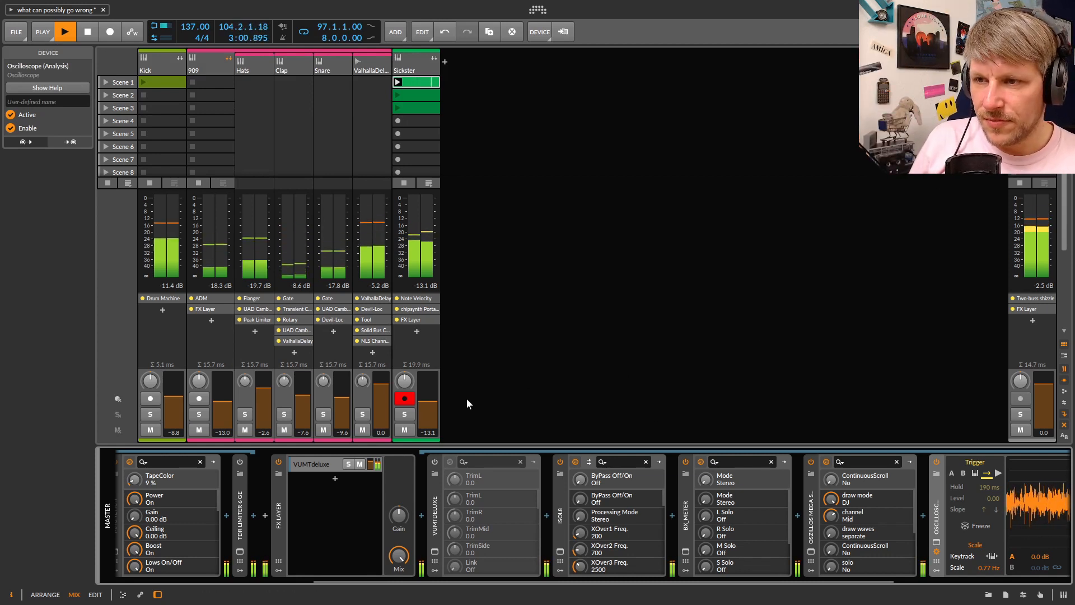
# Solo Sickster to compare its sound with the FX Layer bypassed and re-enabled, unsolo it and stop playback
pyautogui.click(396, 413)
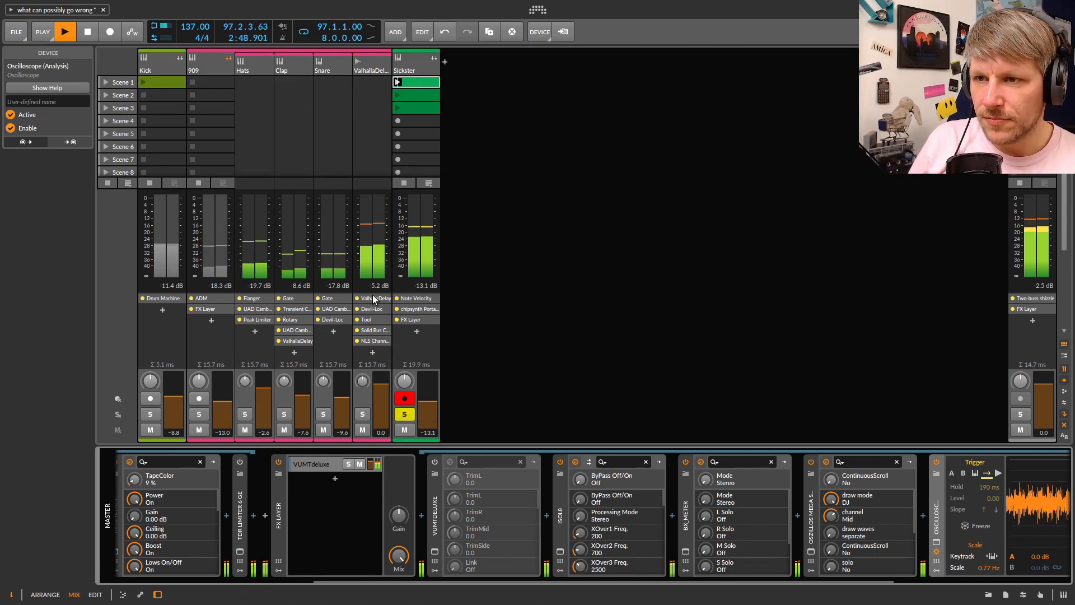
pyautogui.click(417, 64)
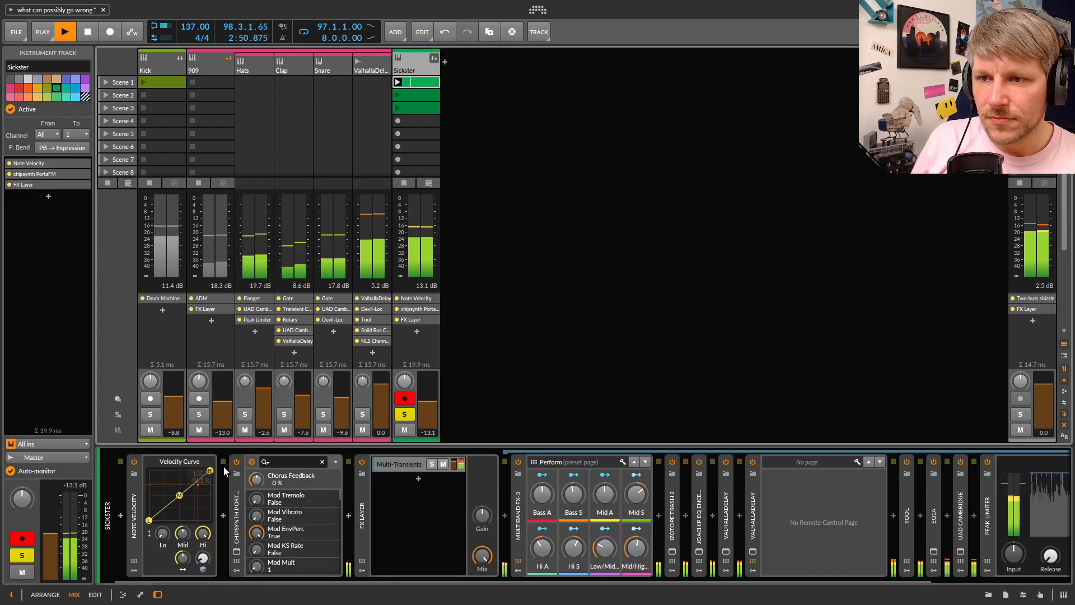
pyautogui.click(363, 462)
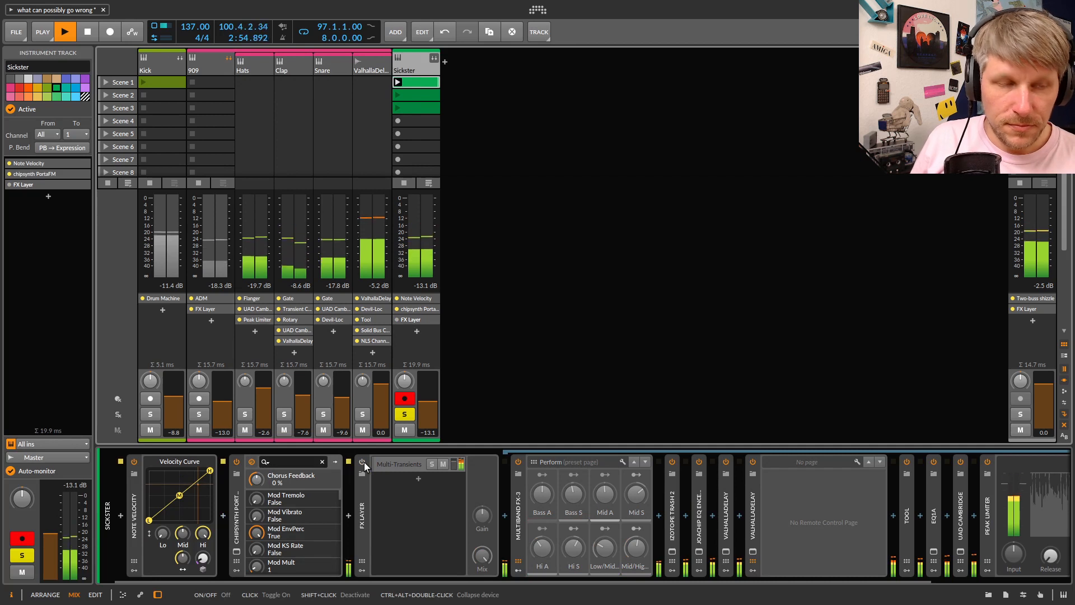
pyautogui.click(362, 462)
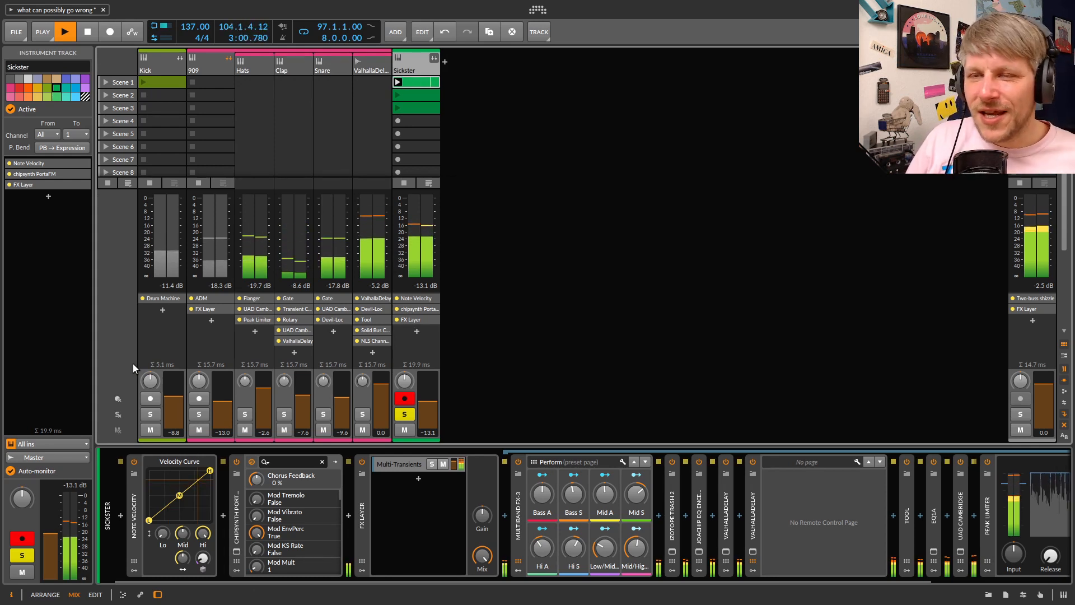
pyautogui.click(413, 415)
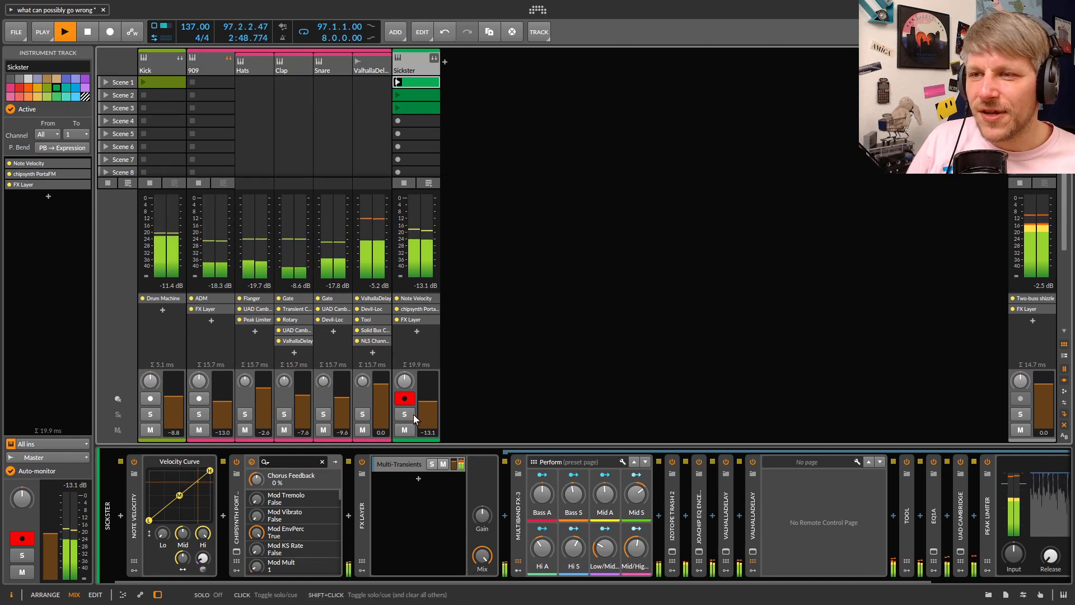
pyautogui.click(88, 34)
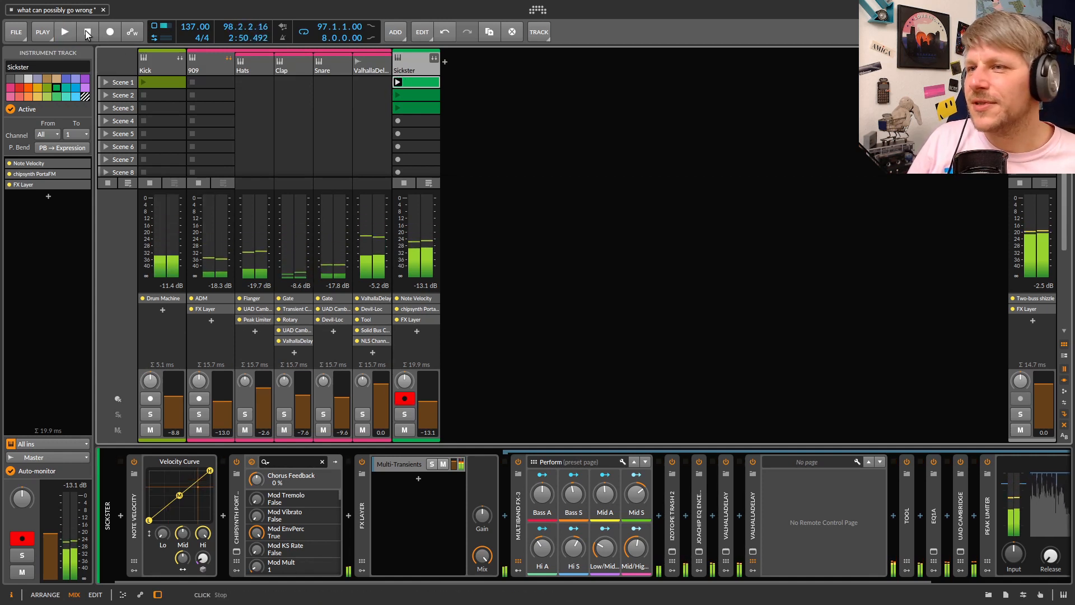